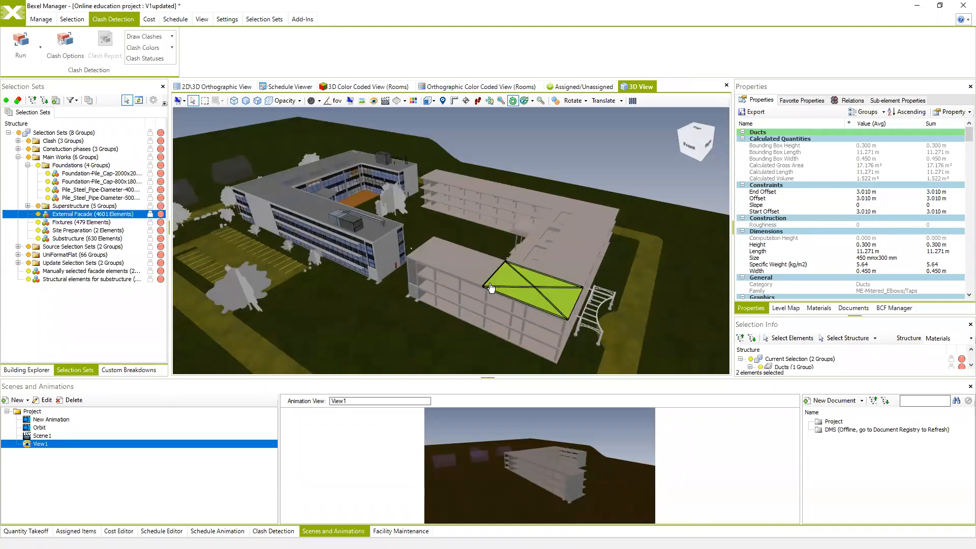
Look over both buildings in the 3D model and browse the selection sets, building elements and custom breakdowns
{"action": "left_click_drag", "start_coordinate": [493, 279], "coordinate": [376, 251]}
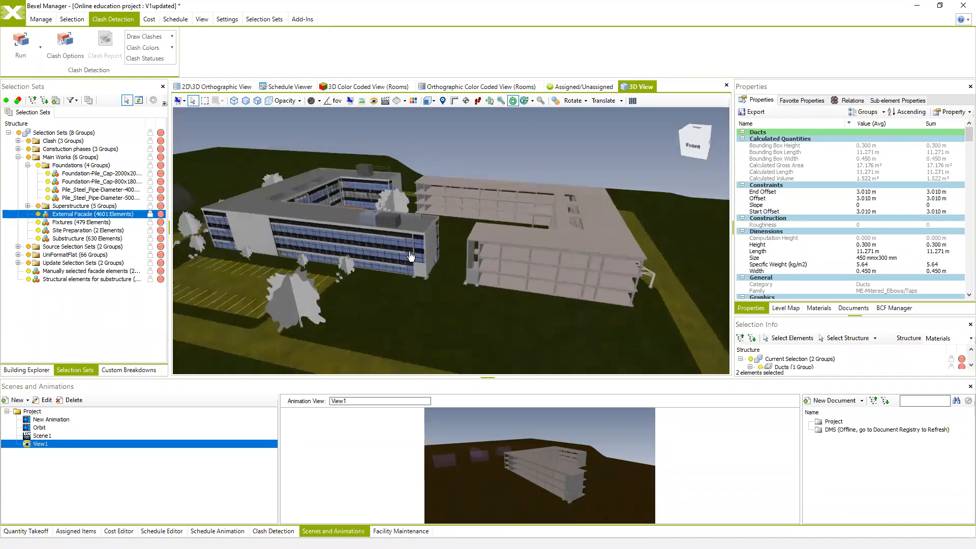
{"action": "left_click_drag", "start_coordinate": [510, 264], "coordinate": [610, 206]}
{"action": "left_click_drag", "start_coordinate": [534, 256], "coordinate": [542, 258]}
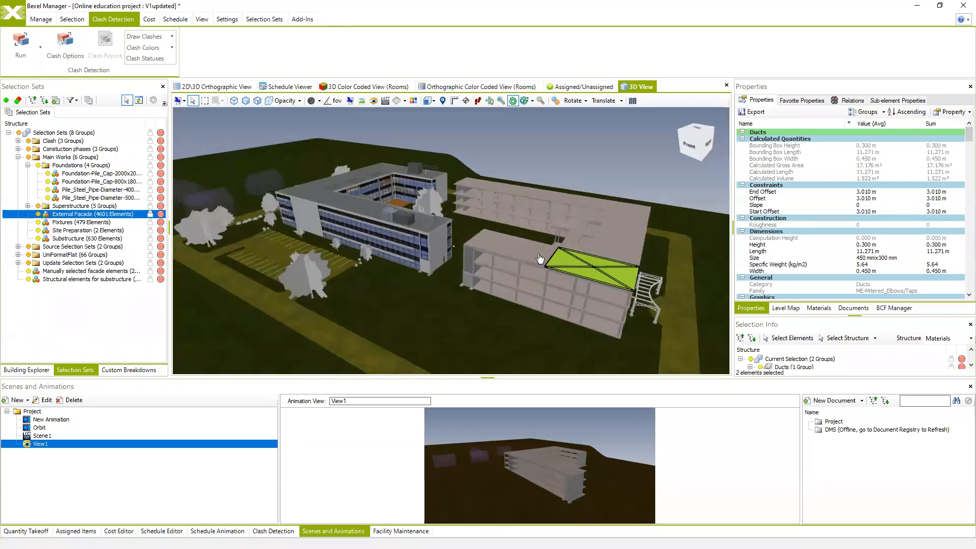
{"action": "left_click", "coordinate": [18, 157]}
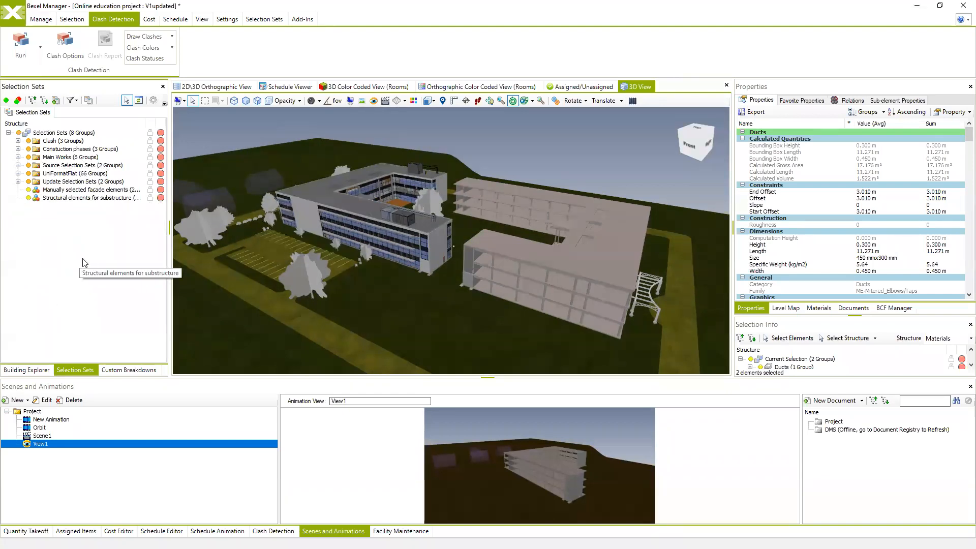
{"action": "scroll", "coordinate": [376, 254], "scroll_direction": "up", "scroll_amount": 5}
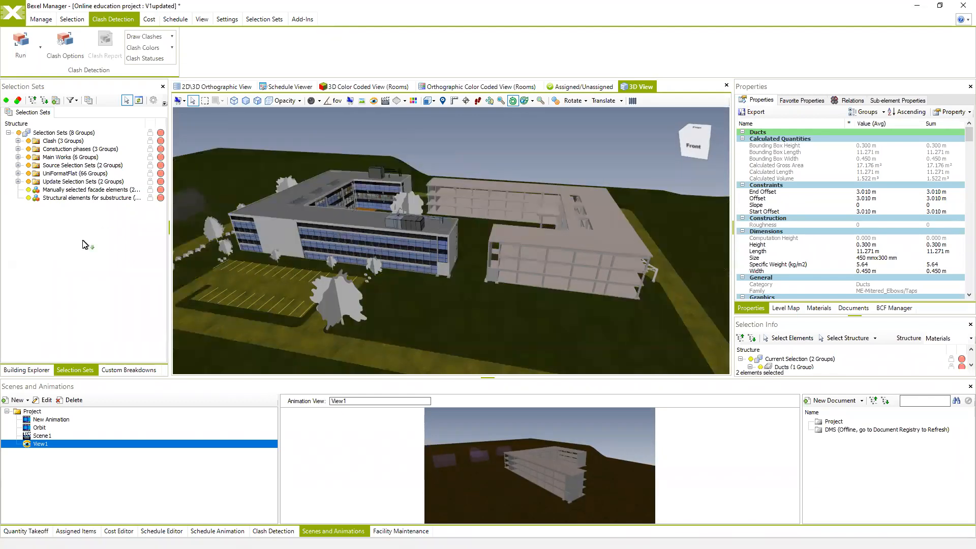
{"action": "left_click", "coordinate": [19, 182]}
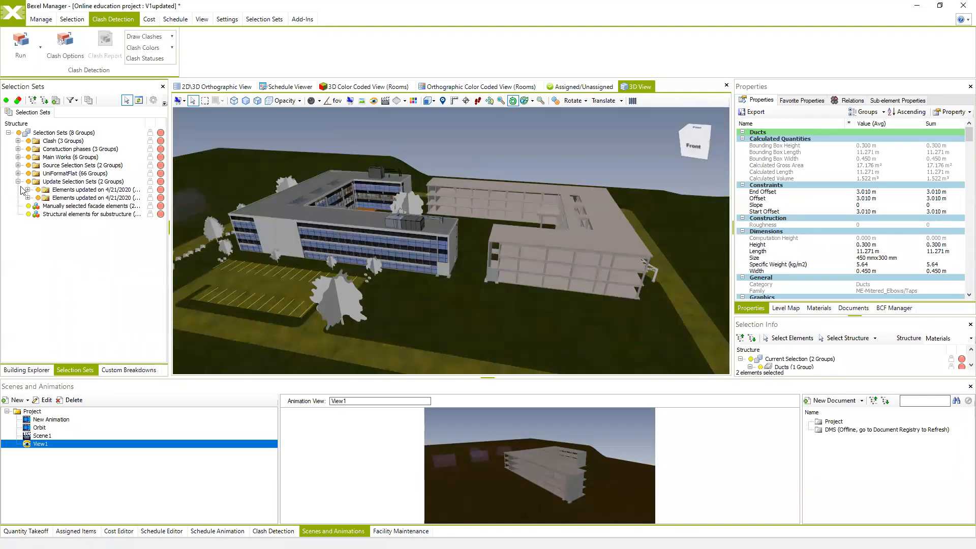
{"action": "left_click", "coordinate": [18, 182]}
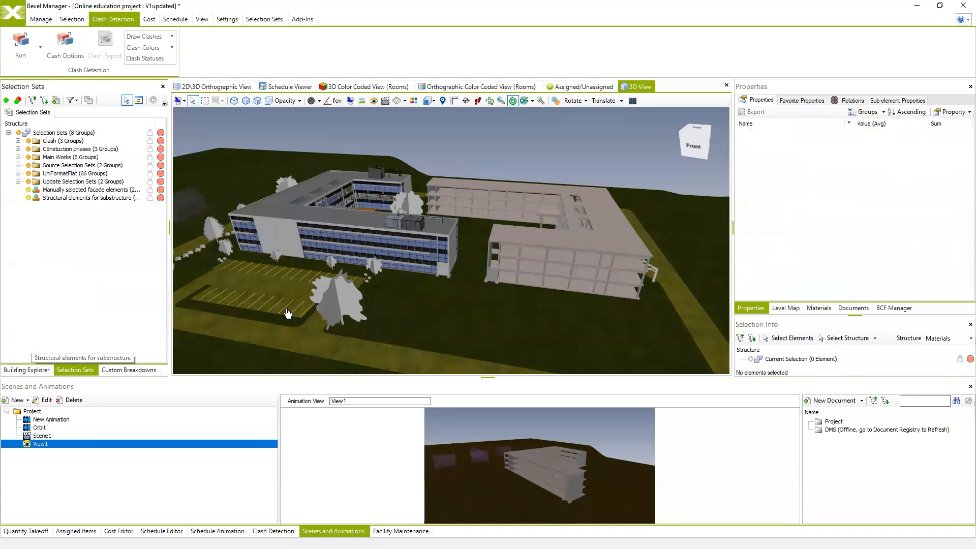
{"action": "left_click", "coordinate": [23, 370]}
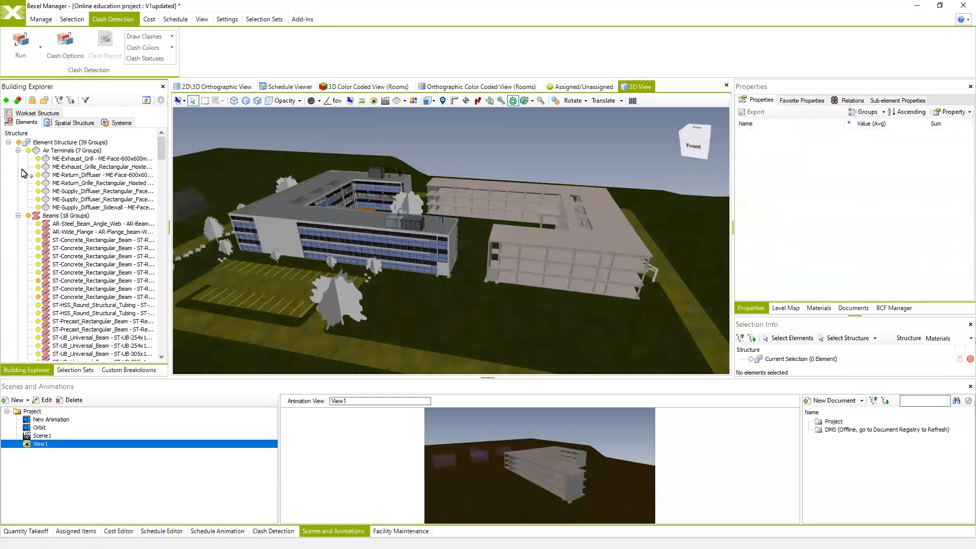
{"action": "left_click", "coordinate": [110, 371]}
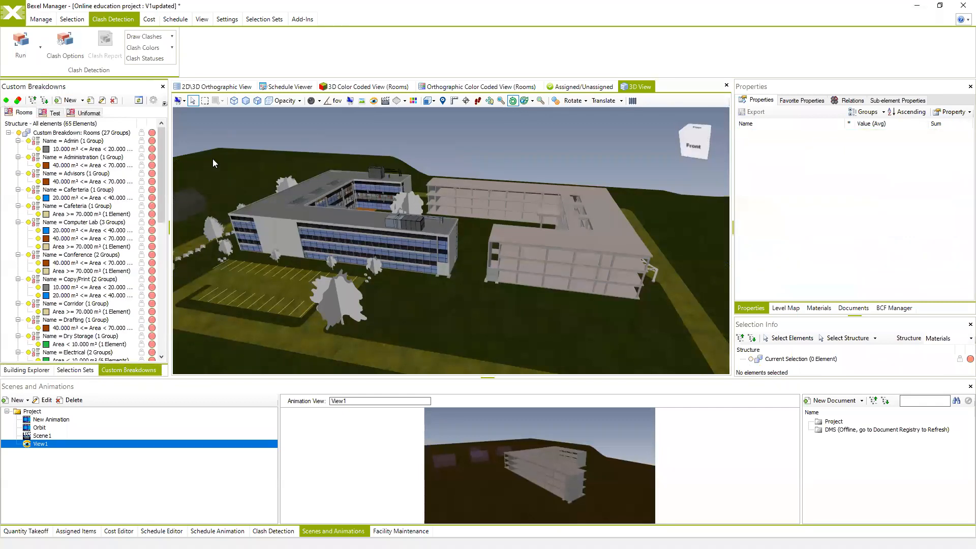
{"action": "left_click", "coordinate": [75, 369]}
{"action": "left_click_drag", "start_coordinate": [510, 213], "coordinate": [517, 215]}
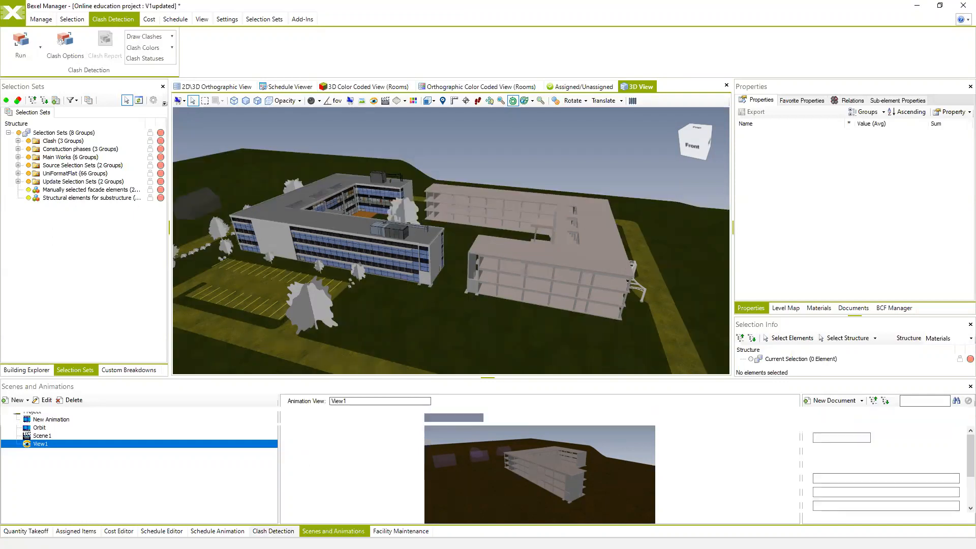
Bring up the clash detection jobs and results list beneath the 3D model
{"action": "left_click", "coordinate": [273, 531]}
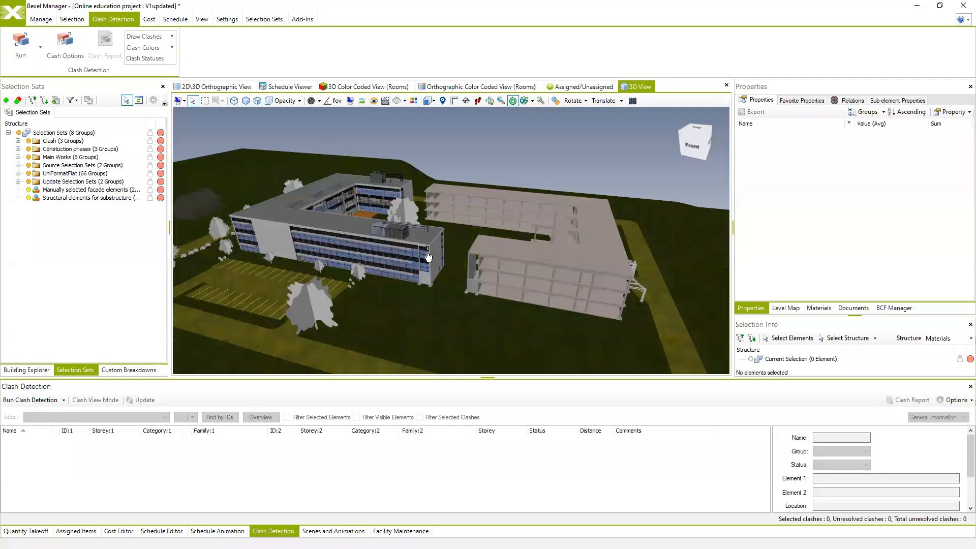
{"action": "middle_click_drag", "start_coordinate": [452, 255], "coordinate": [429, 249]}
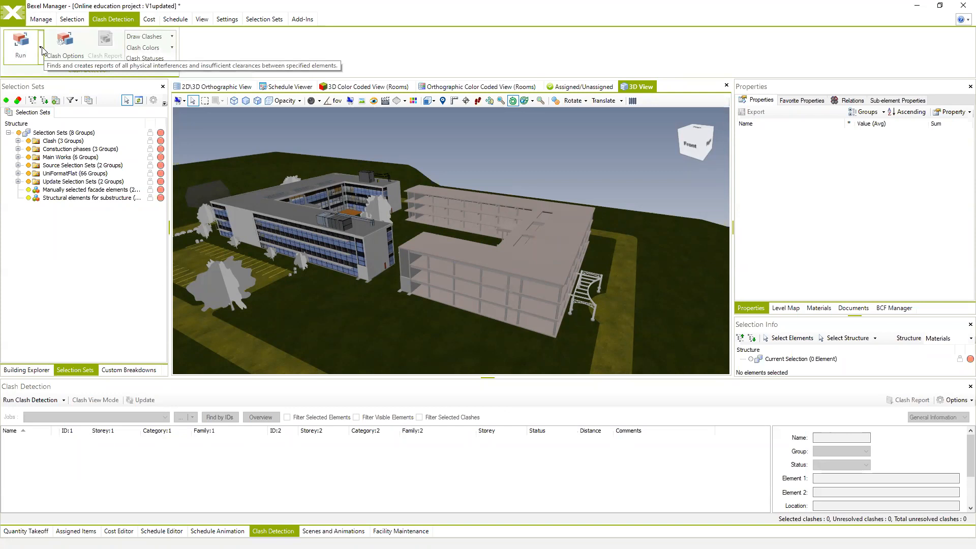
{"action": "middle_click_drag", "start_coordinate": [398, 258], "coordinate": [442, 274]}
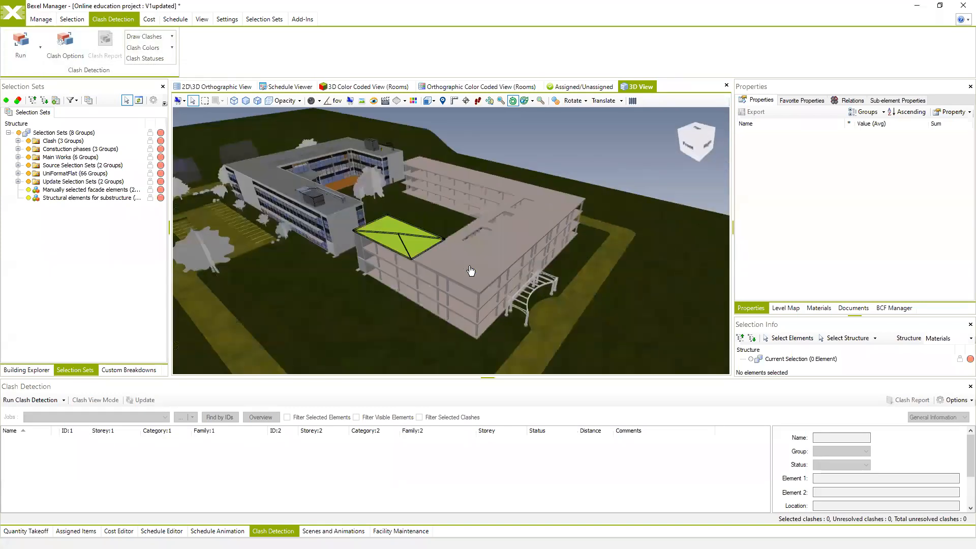
{"action": "middle_click_drag", "start_coordinate": [441, 308], "coordinate": [474, 253]}
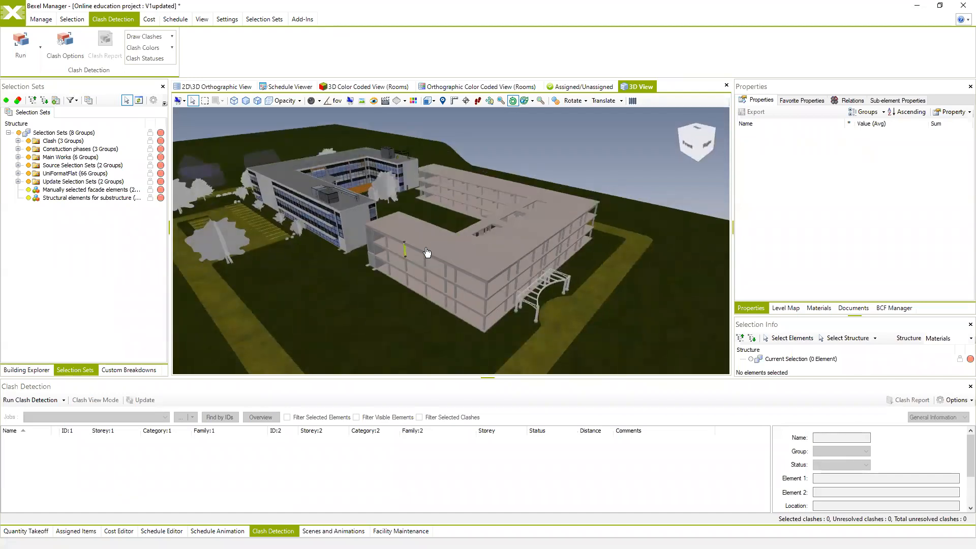
{"action": "middle_click_drag", "start_coordinate": [464, 264], "coordinate": [461, 266]}
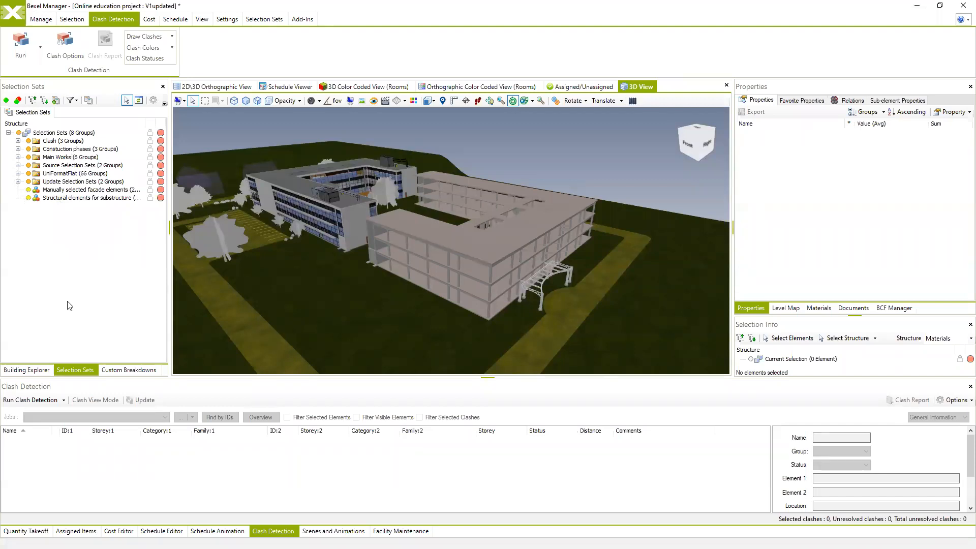
Select all elements of Building 02 in the spatial structure of the building explorer
{"action": "left_click", "coordinate": [32, 370]}
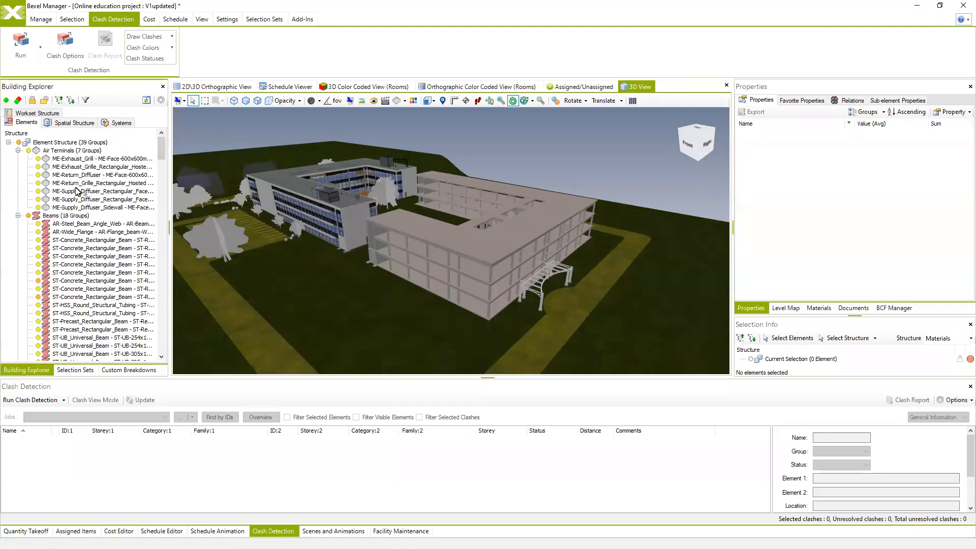
{"action": "left_click", "coordinate": [70, 123]}
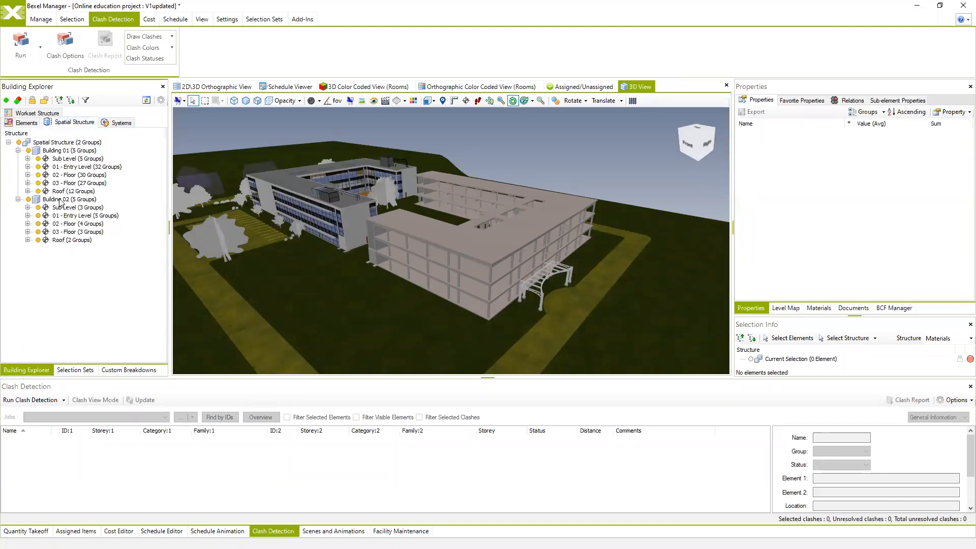
{"action": "left_click", "coordinate": [453, 219]}
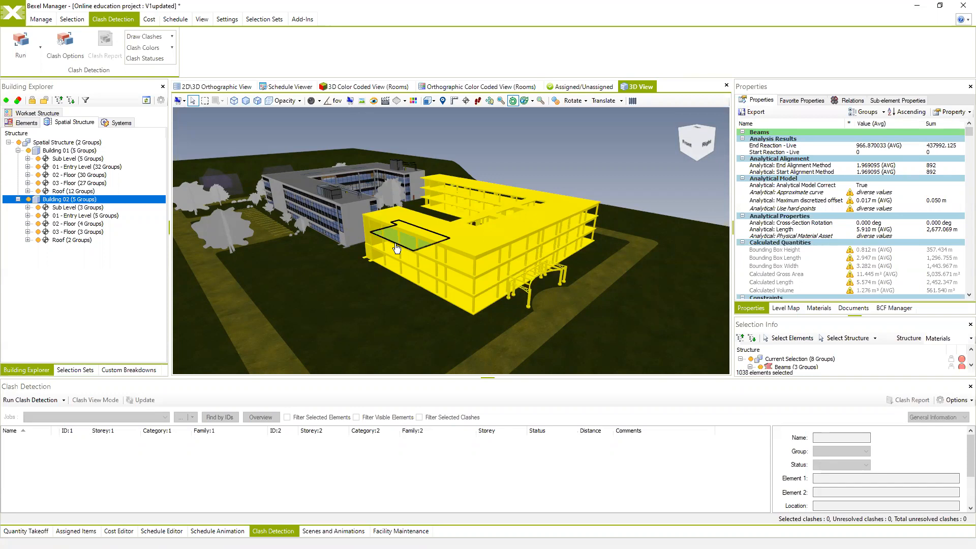
Run a Duplicate (Bounds) clash detection as Job 1 on the current selection only and accept the results
{"action": "left_click", "coordinate": [41, 47]}
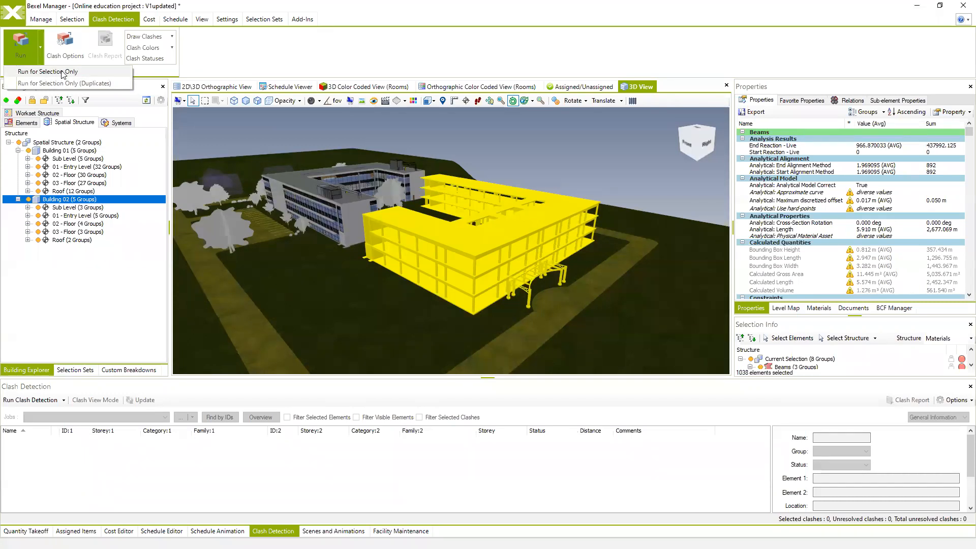
{"action": "middle_click_drag", "start_coordinate": [471, 214], "coordinate": [484, 219]}
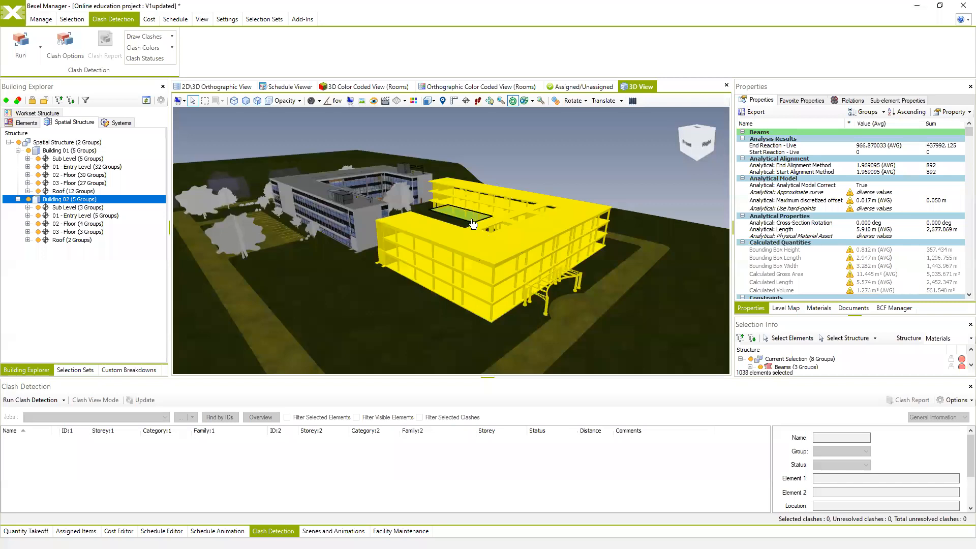
{"action": "middle_click_drag", "start_coordinate": [467, 243], "coordinate": [498, 255]}
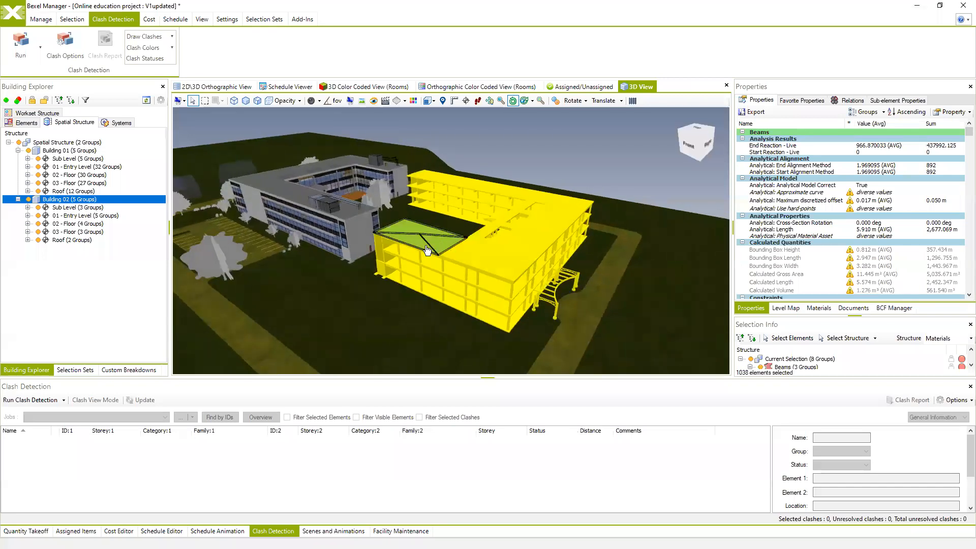
{"action": "left_click", "coordinate": [41, 49]}
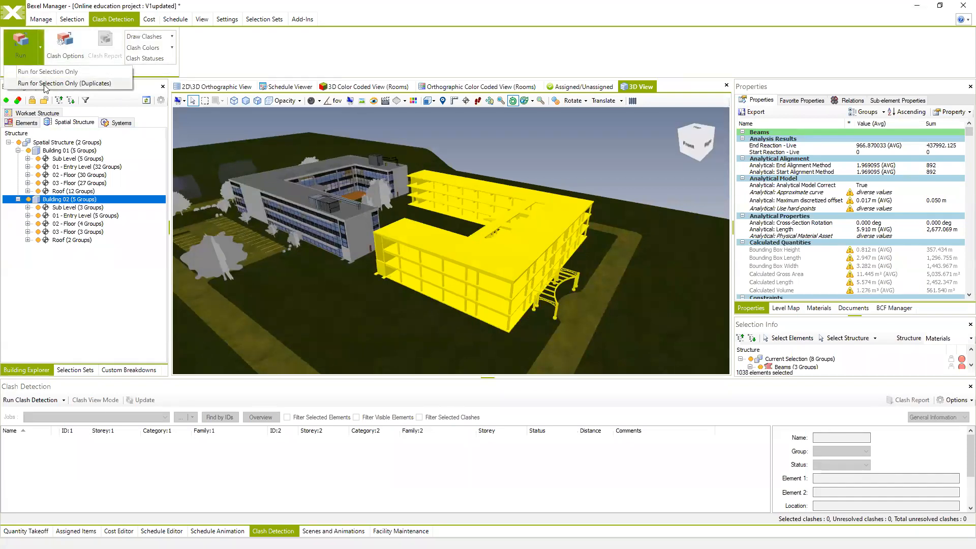
{"action": "left_click", "coordinate": [74, 83]}
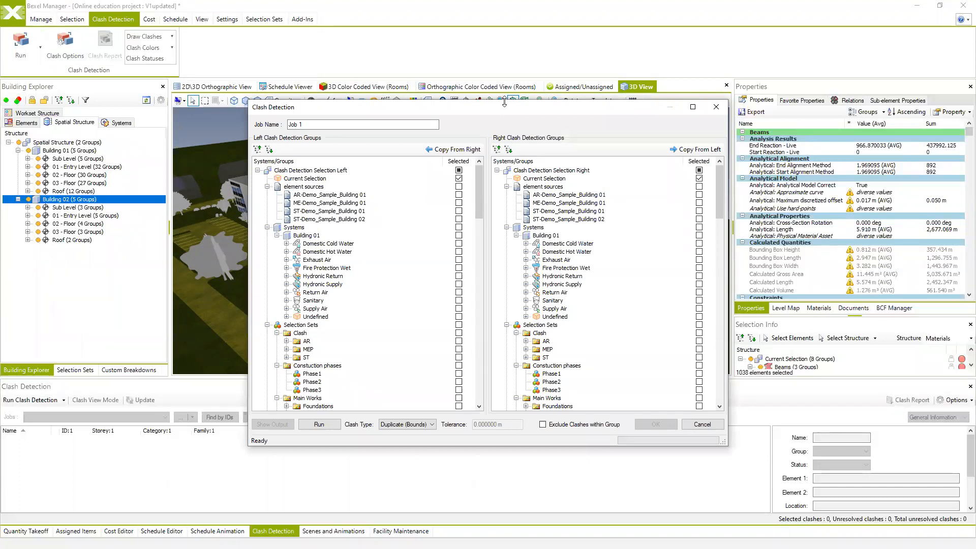
{"action": "left_click", "coordinate": [320, 424]}
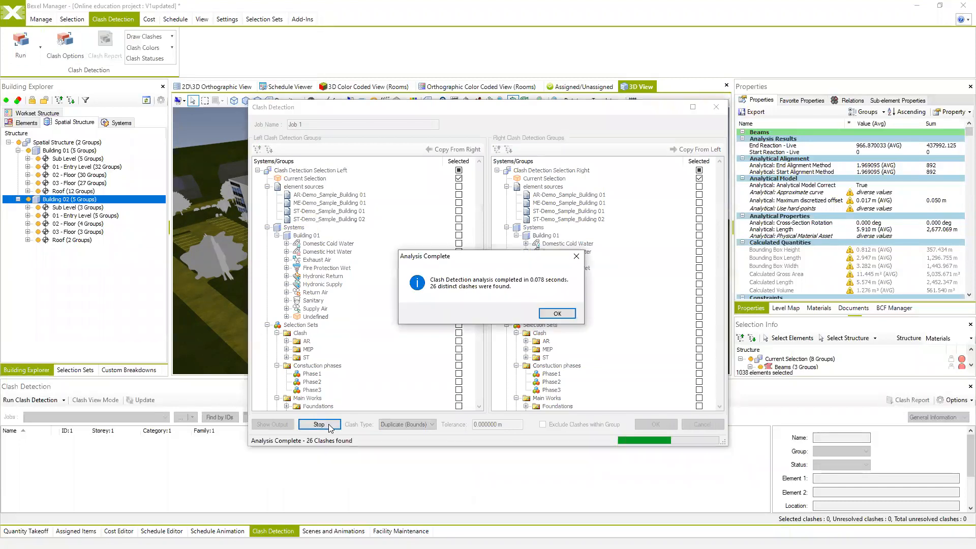
{"action": "left_click", "coordinate": [556, 319]}
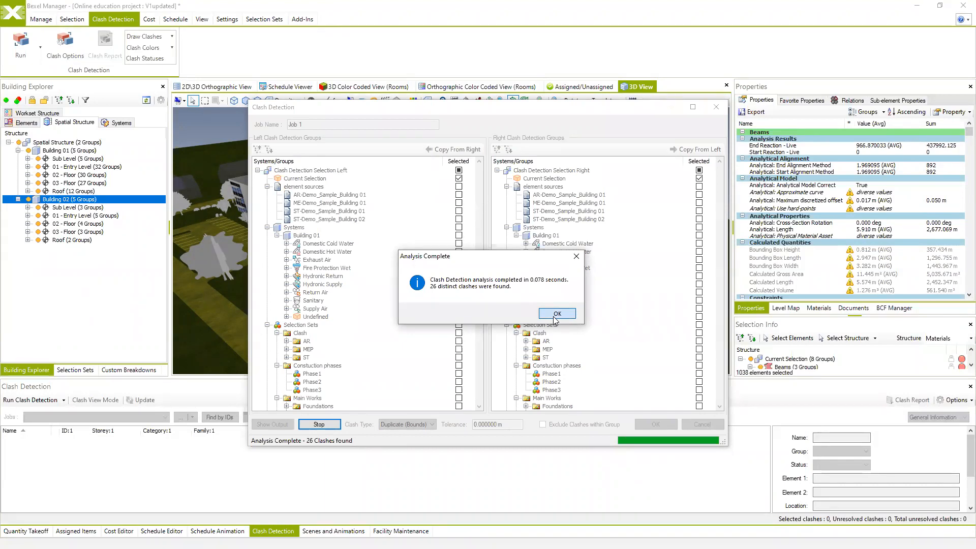
{"action": "left_click", "coordinate": [655, 425]}
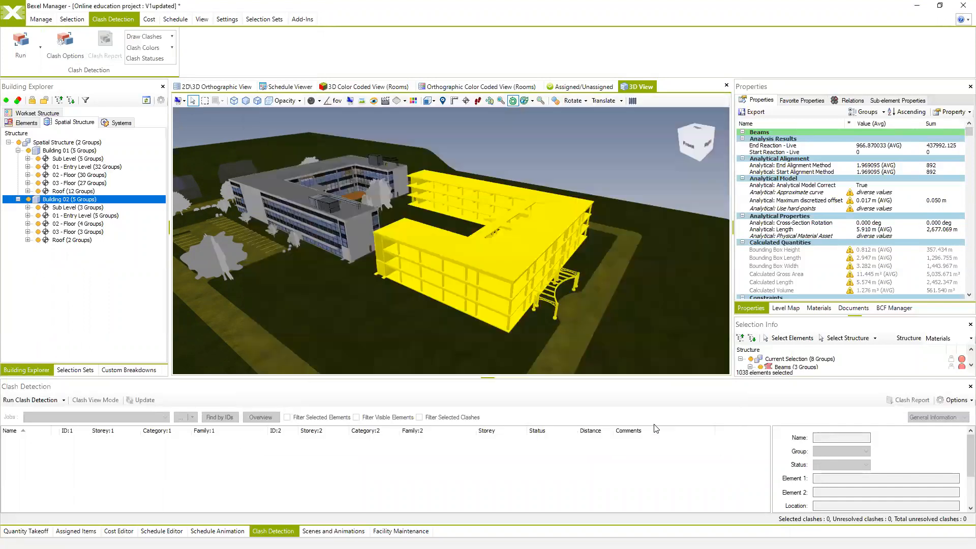
Enlarge the clash results list and inspect Clash5 isolated in the 3D clash view
{"action": "left_click_drag", "start_coordinate": [425, 377], "coordinate": [454, 305]}
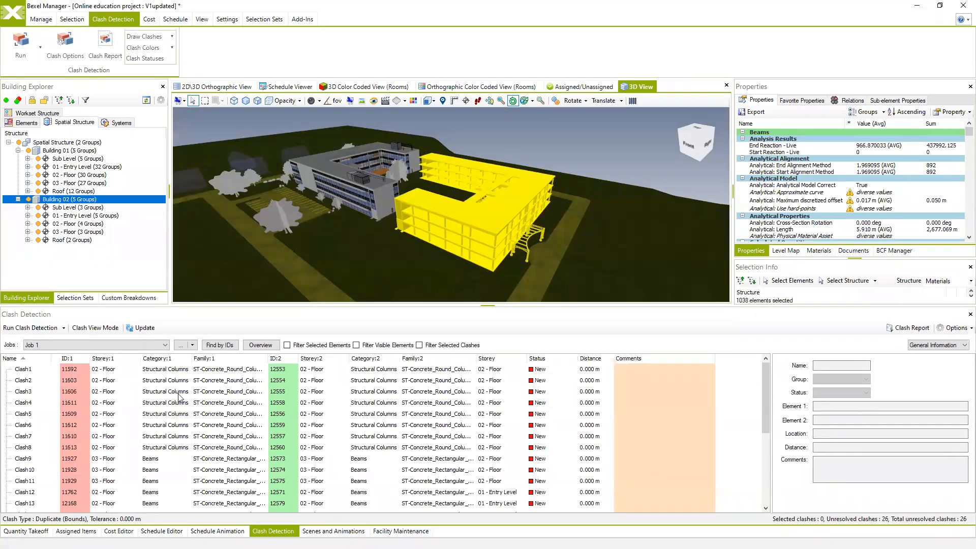
{"action": "scroll", "coordinate": [180, 397], "scroll_direction": "down", "scroll_amount": 3}
{"action": "scroll", "coordinate": [224, 422], "scroll_direction": "up", "scroll_amount": 3}
{"action": "left_click", "coordinate": [24, 382]}
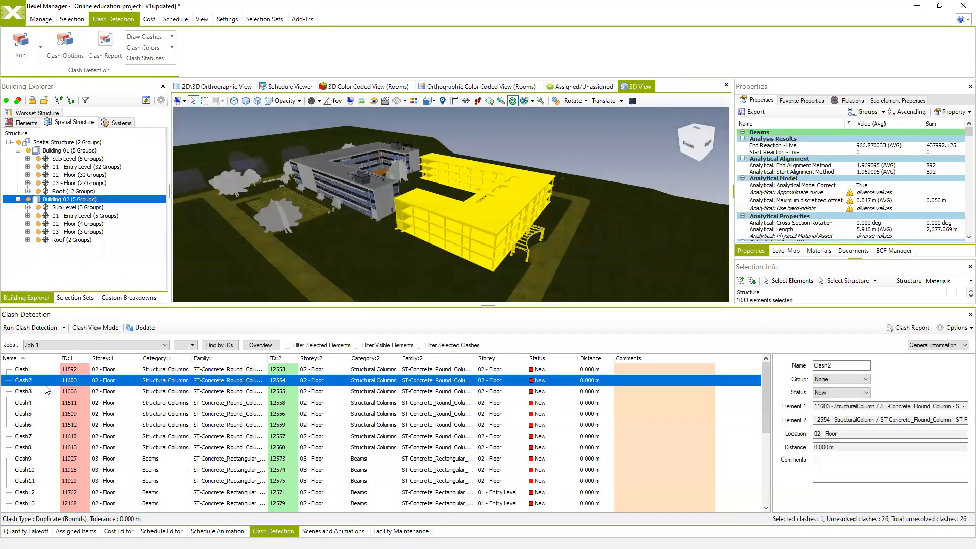
{"action": "left_click", "coordinate": [23, 415]}
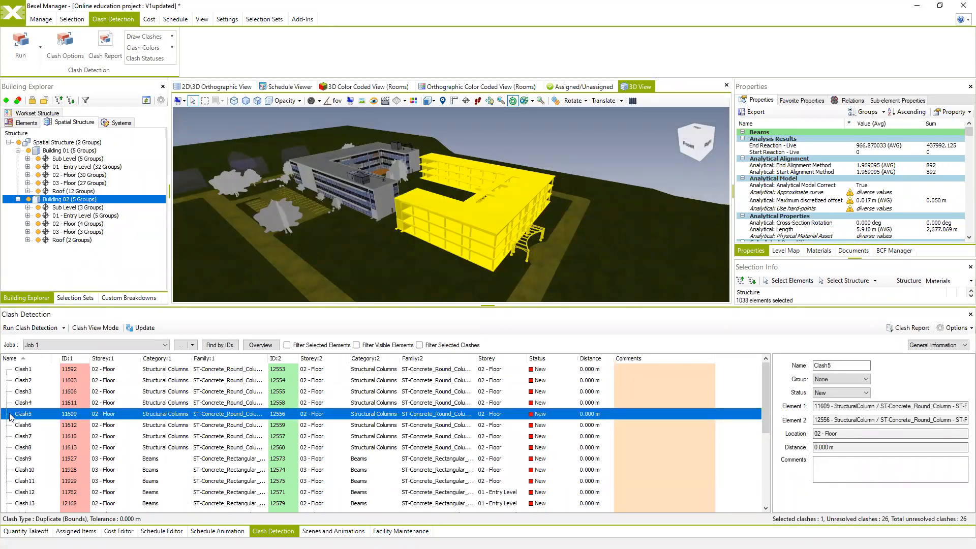
{"action": "double_click", "coordinate": [35, 415]}
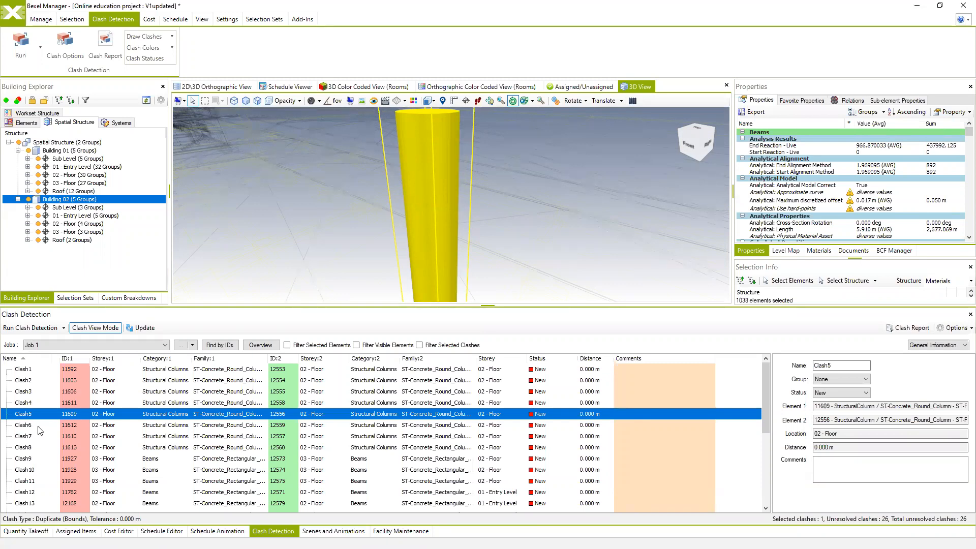
{"action": "left_click_drag", "start_coordinate": [374, 220], "coordinate": [450, 285]}
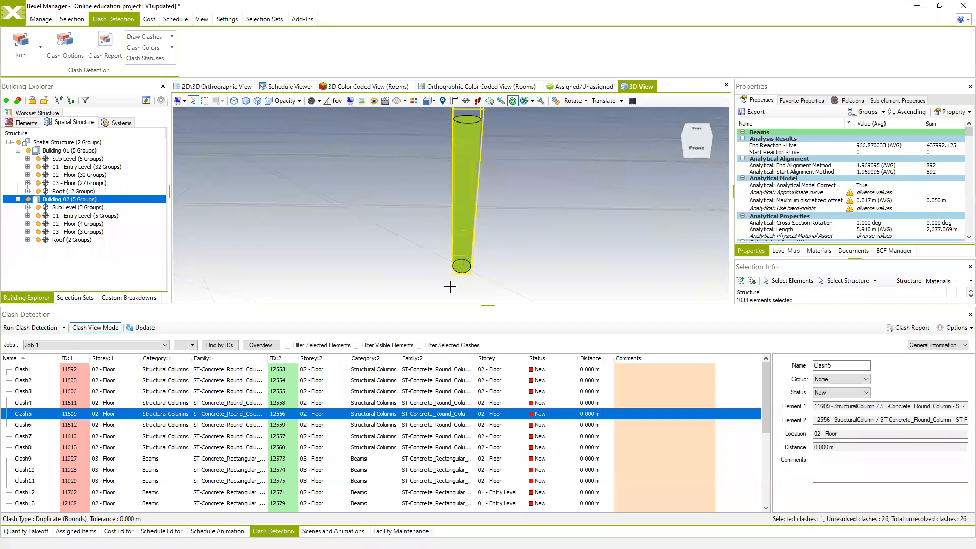
Inspect Clash7, Clash25 and Clash20 one after another in the 3D clash view
{"action": "left_click", "coordinate": [61, 436]}
{"action": "scroll", "coordinate": [64, 445], "scroll_direction": "down", "scroll_amount": 5}
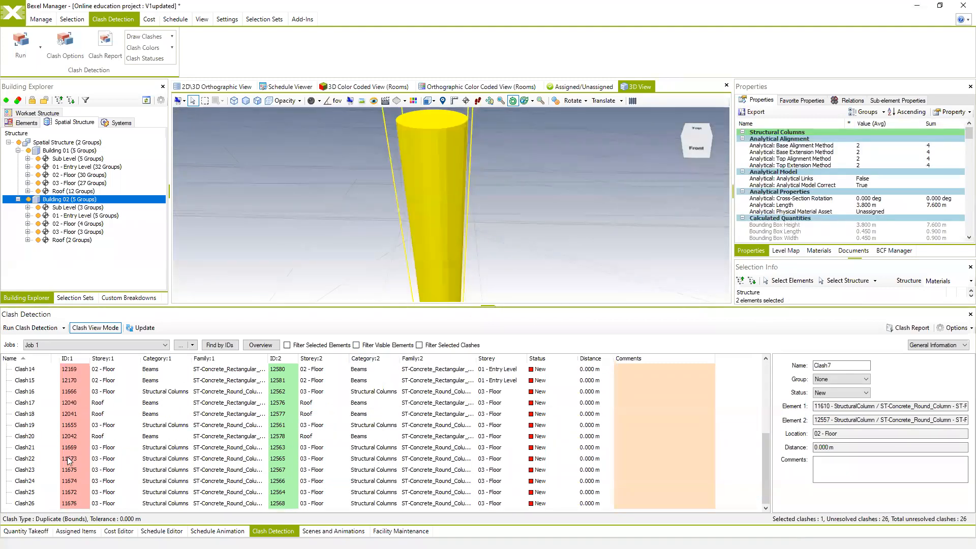
{"action": "left_click", "coordinate": [59, 492]}
{"action": "left_click", "coordinate": [66, 436]}
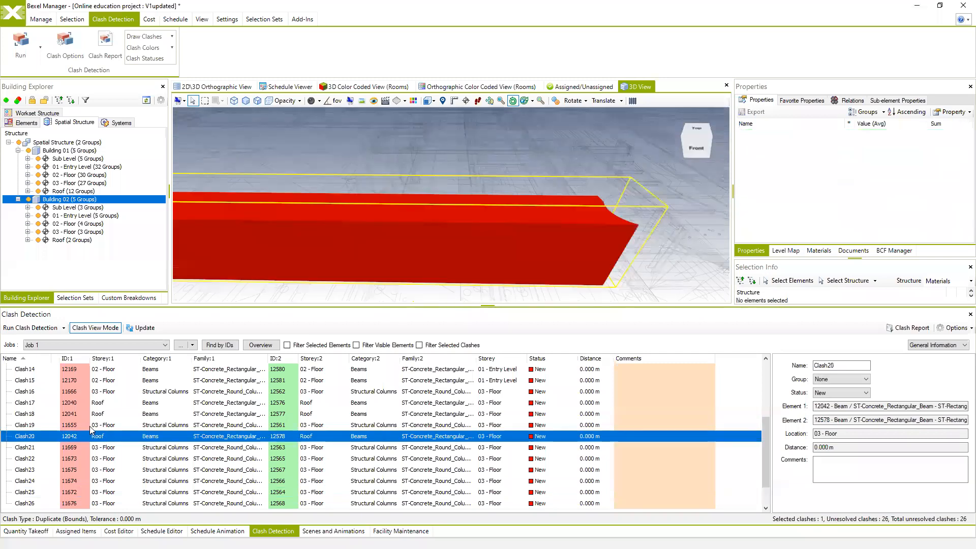
Select all clashes in the Job 1 results, from Clash1 through Clash26
{"action": "scroll", "coordinate": [66, 437], "scroll_direction": "up", "scroll_amount": 5}
{"action": "left_click", "coordinate": [64, 370]}
{"action": "scroll", "coordinate": [68, 452], "scroll_direction": "down", "scroll_amount": 5}
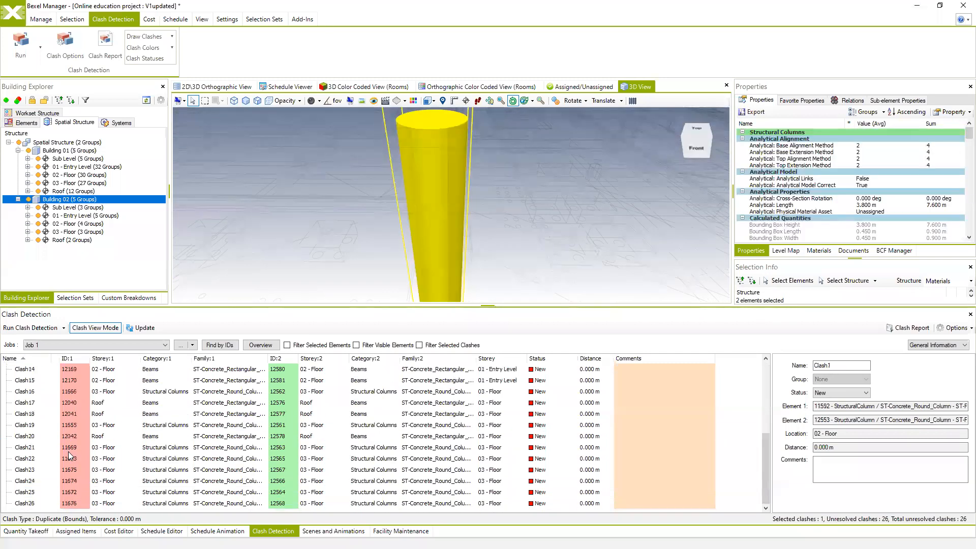
{"action": "left_click", "coordinate": [37, 503], "text": "shift"}
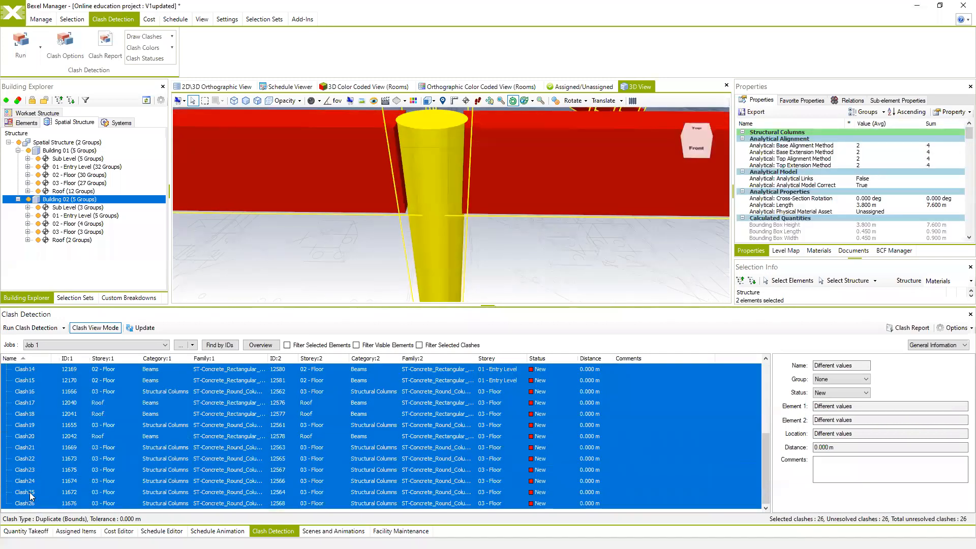
{"action": "scroll", "coordinate": [43, 493], "scroll_direction": "up", "scroll_amount": 5}
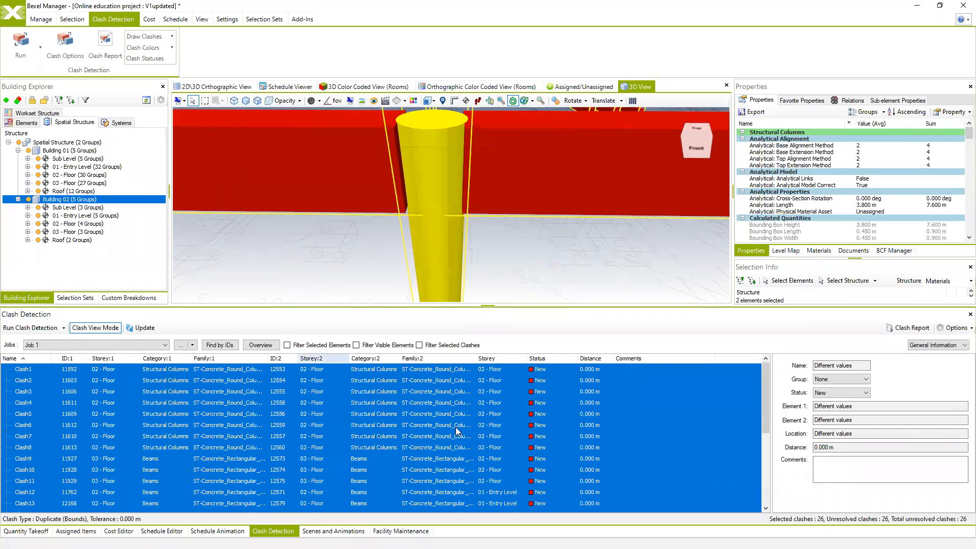
Select the left elements of all selected clashes and look them over in the 3D view
{"action": "right_click", "coordinate": [253, 406]}
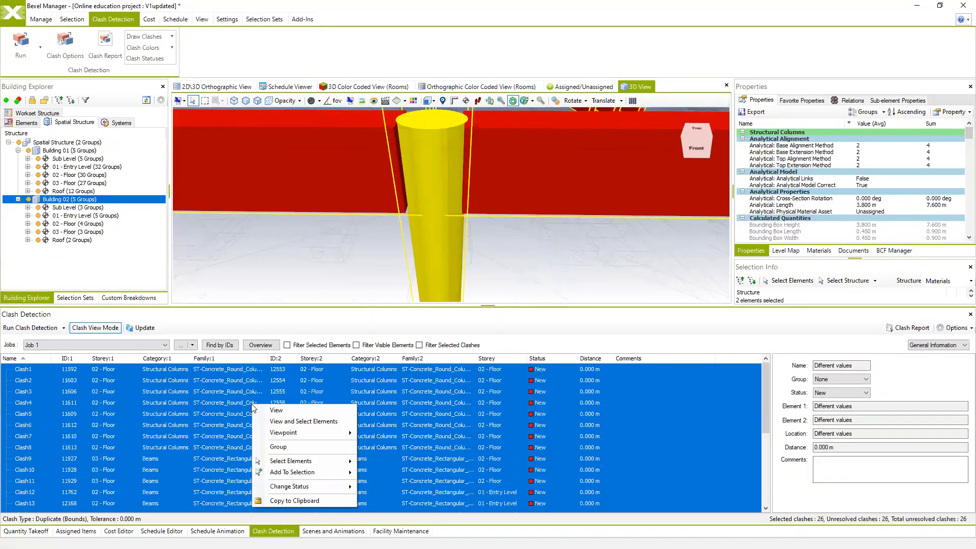
{"action": "mouse_move", "coordinate": [322, 461]}
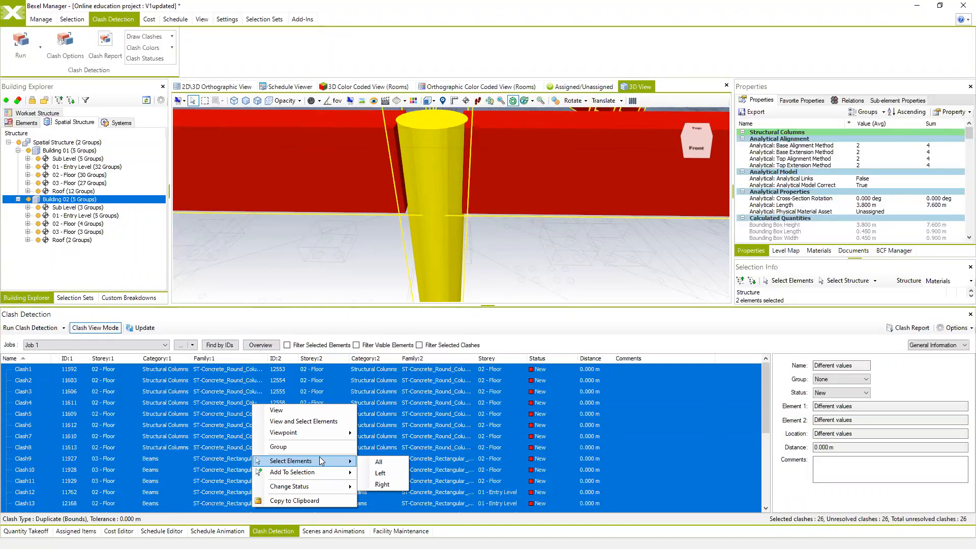
{"action": "left_click", "coordinate": [384, 476]}
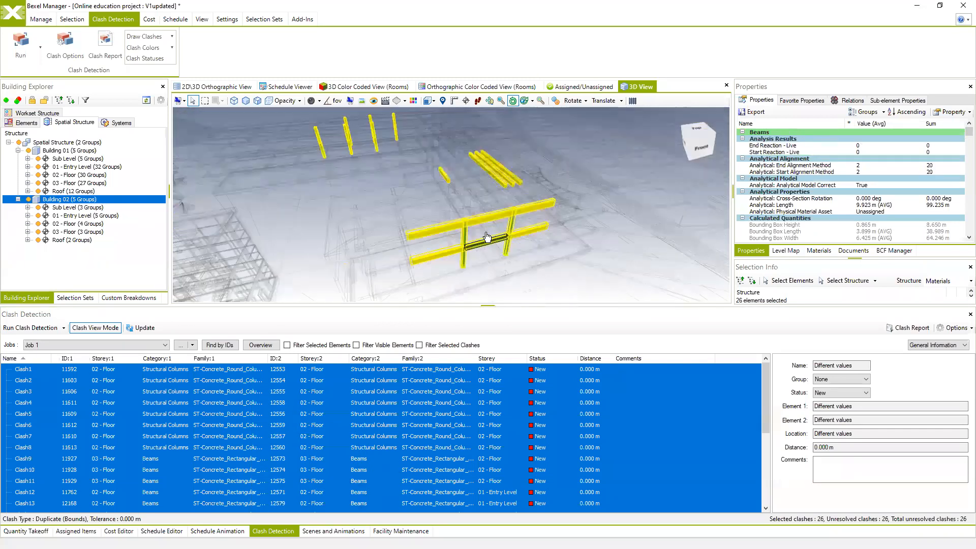
{"action": "left_click_drag", "start_coordinate": [476, 260], "coordinate": [438, 225]}
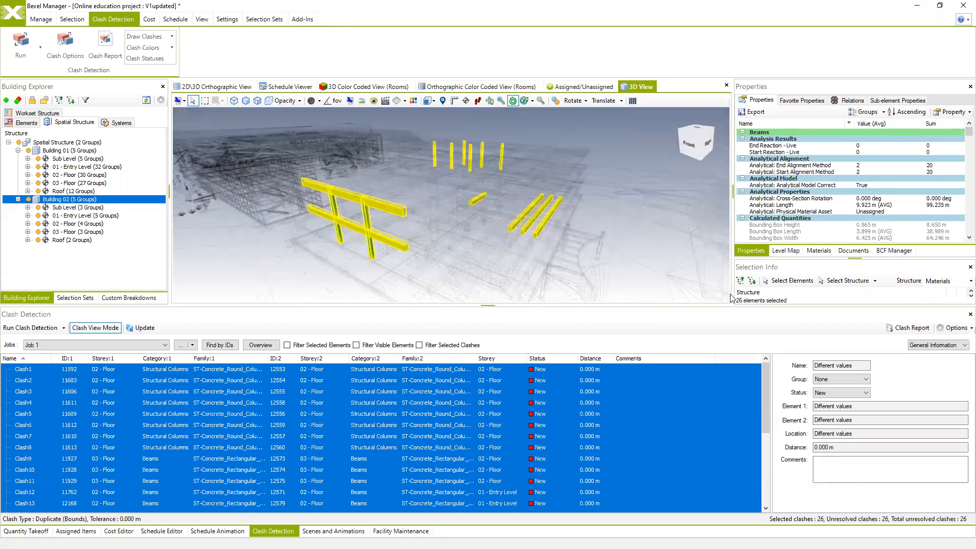
{"action": "left_click_drag", "start_coordinate": [599, 228], "coordinate": [421, 240]}
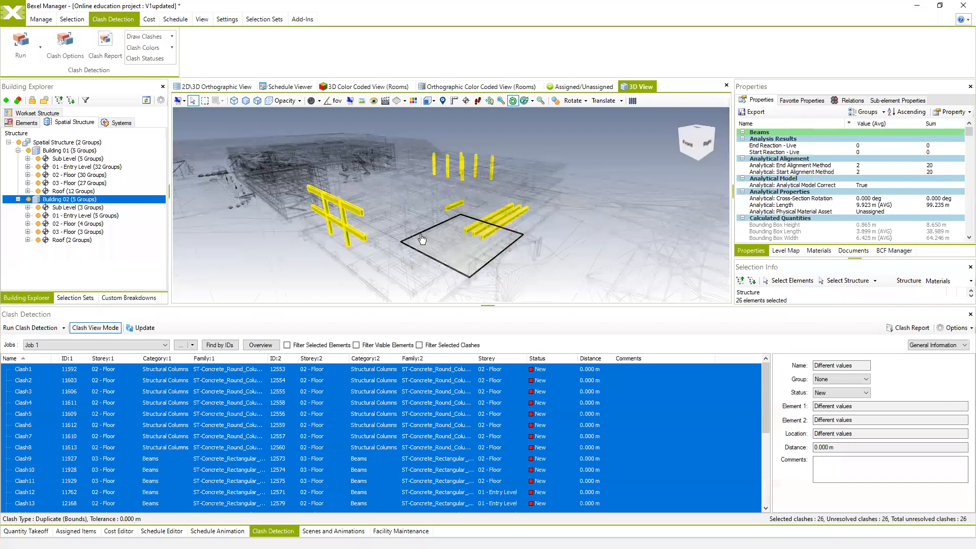
{"action": "left_click_drag", "start_coordinate": [441, 240], "coordinate": [456, 239]}
{"action": "mouse_move", "coordinate": [450, 204]}
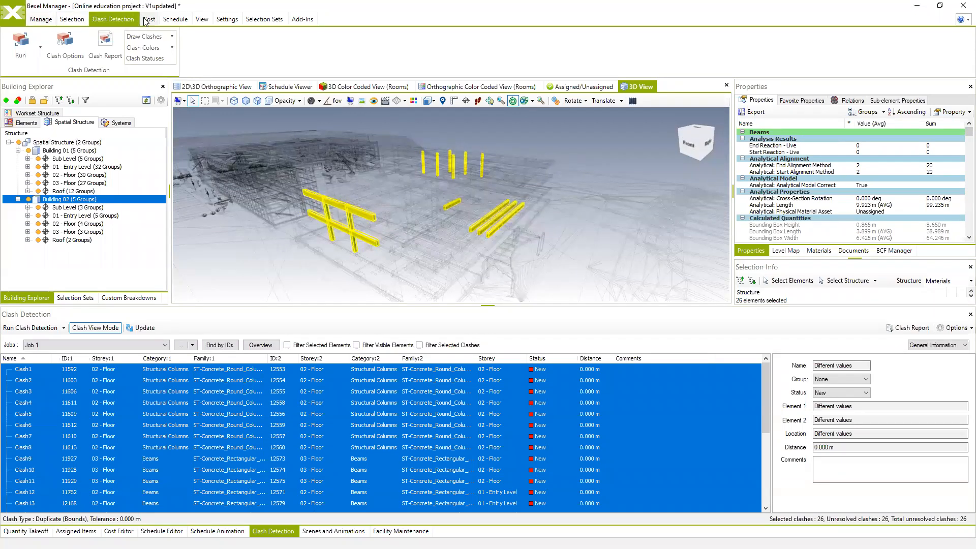
Copy the source IDs of the selected clash elements to the clipboard
{"action": "left_click", "coordinate": [264, 18]}
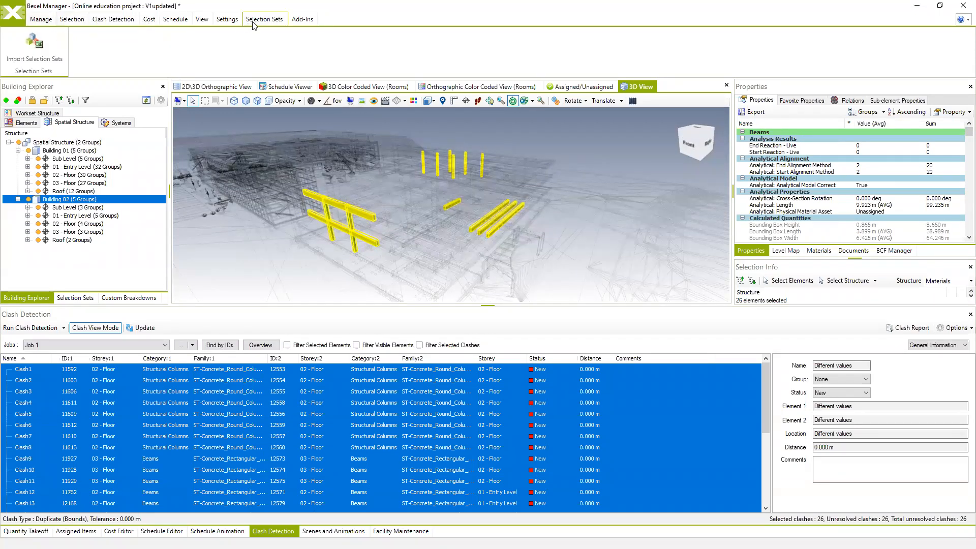
{"action": "left_click", "coordinate": [43, 20]}
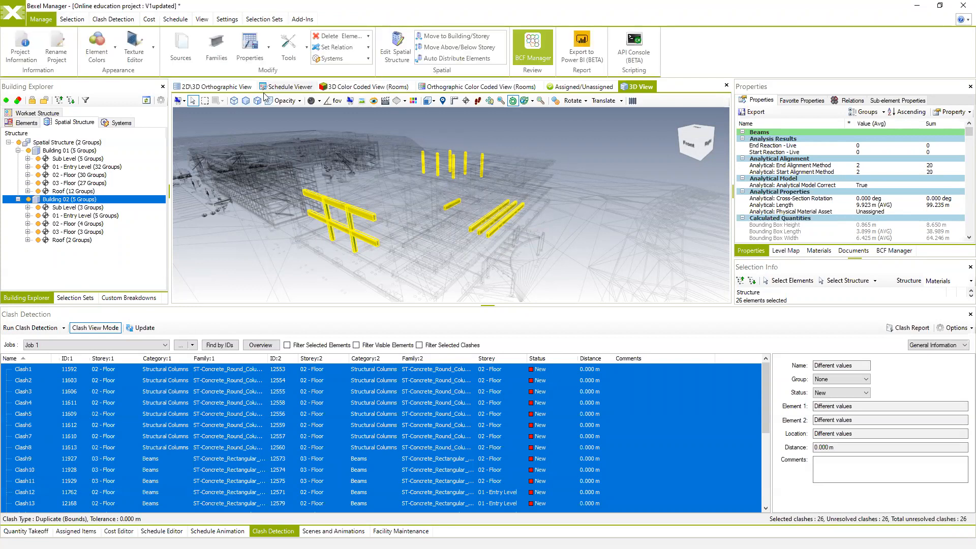
{"action": "left_click", "coordinate": [281, 141]}
{"action": "left_click", "coordinate": [68, 19]}
{"action": "middle_click_drag", "start_coordinate": [330, 175], "coordinate": [327, 191]}
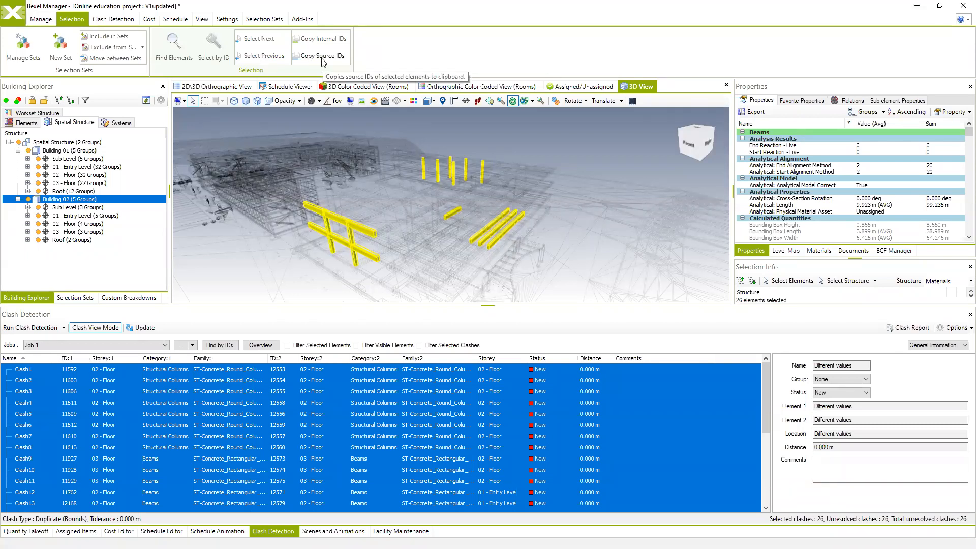
{"action": "left_click", "coordinate": [324, 55]}
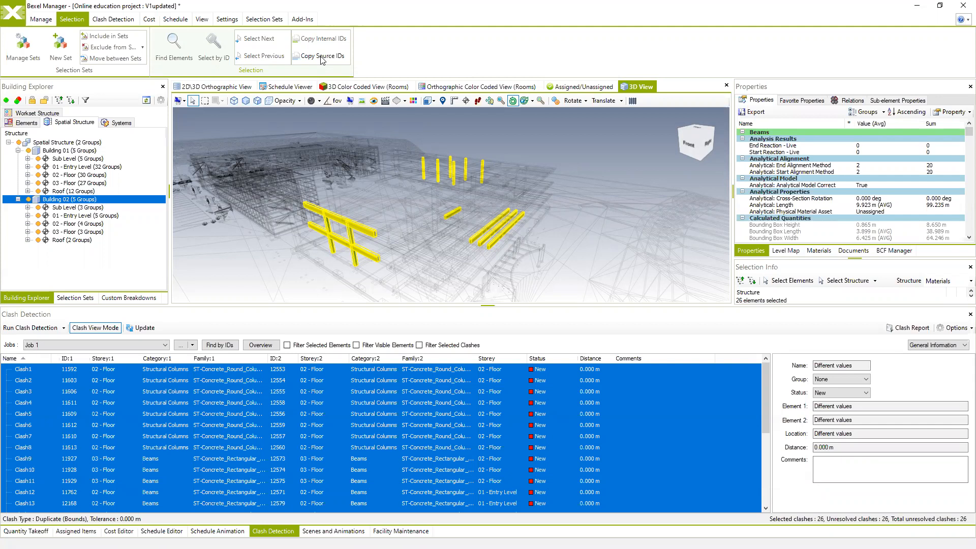
Bring up the BCF Manager and enlarge its pane in width and height
{"action": "left_click", "coordinate": [45, 21]}
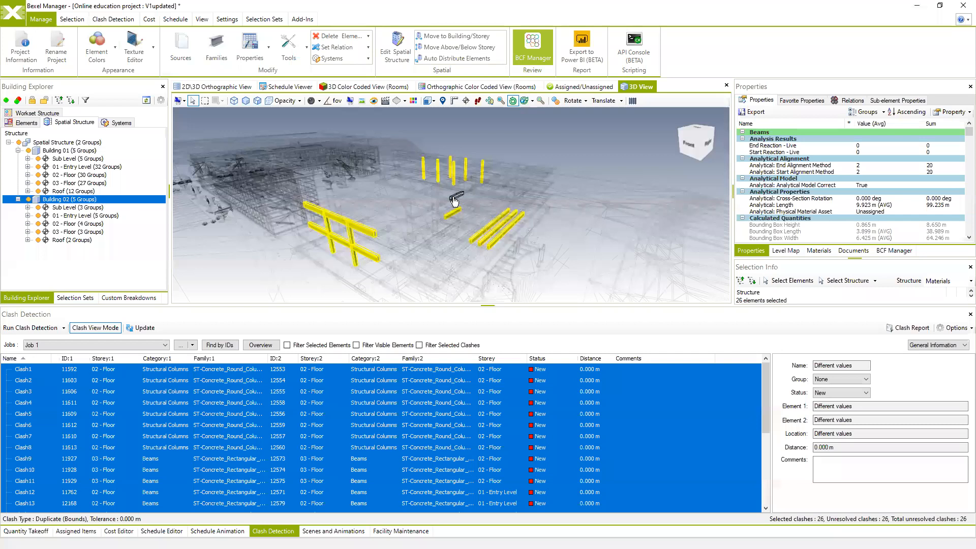
{"action": "left_click", "coordinate": [535, 43]}
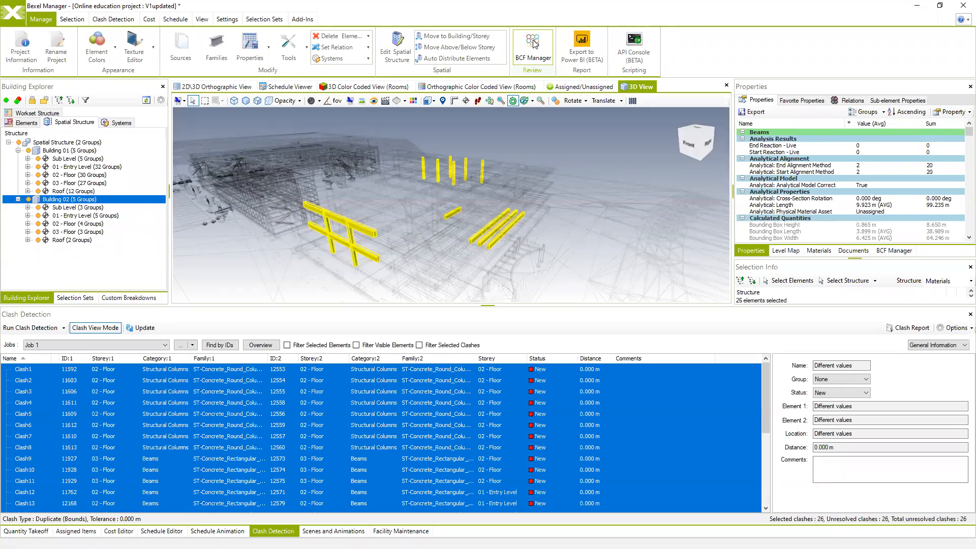
{"action": "left_click", "coordinate": [533, 44]}
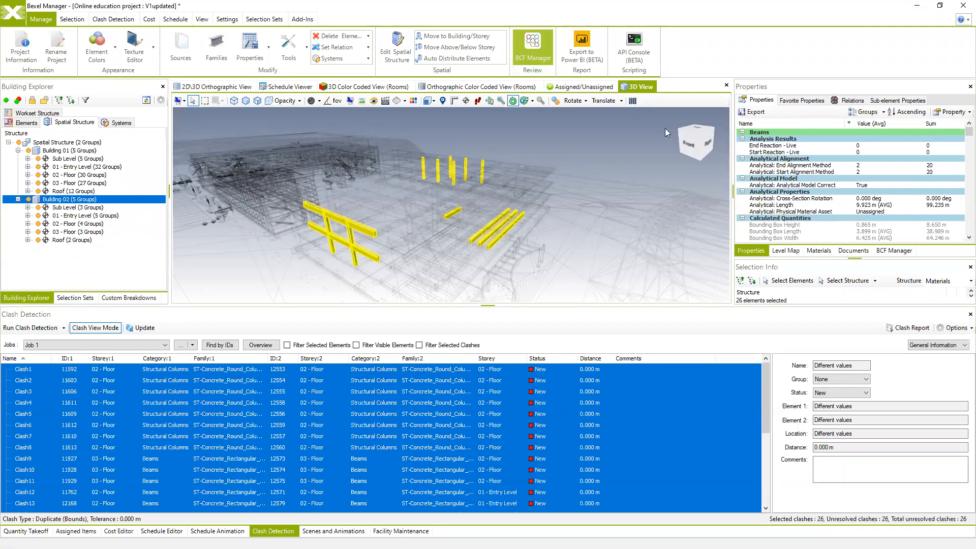
{"action": "left_click_drag", "start_coordinate": [703, 182], "coordinate": [702, 182]}
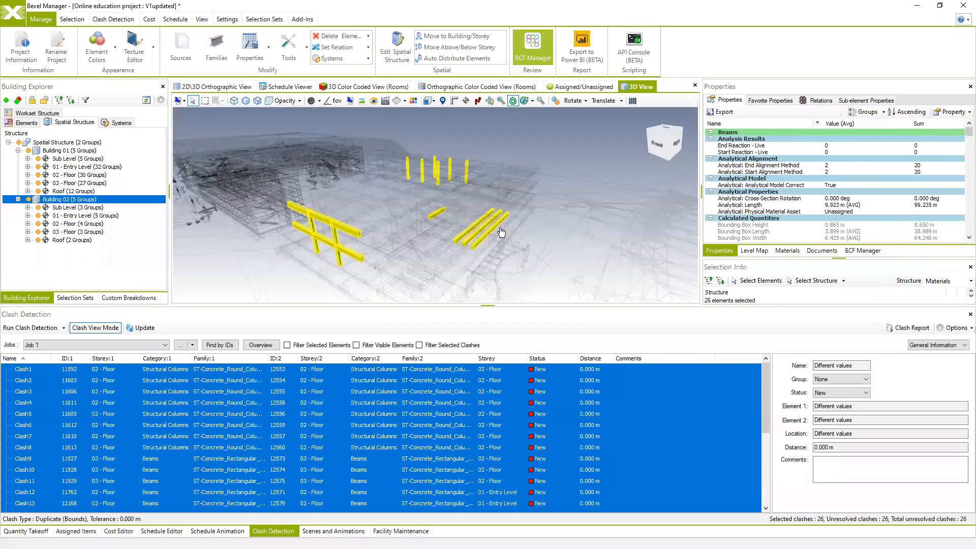
{"action": "left_click", "coordinate": [531, 49]}
{"action": "left_click", "coordinate": [869, 251]}
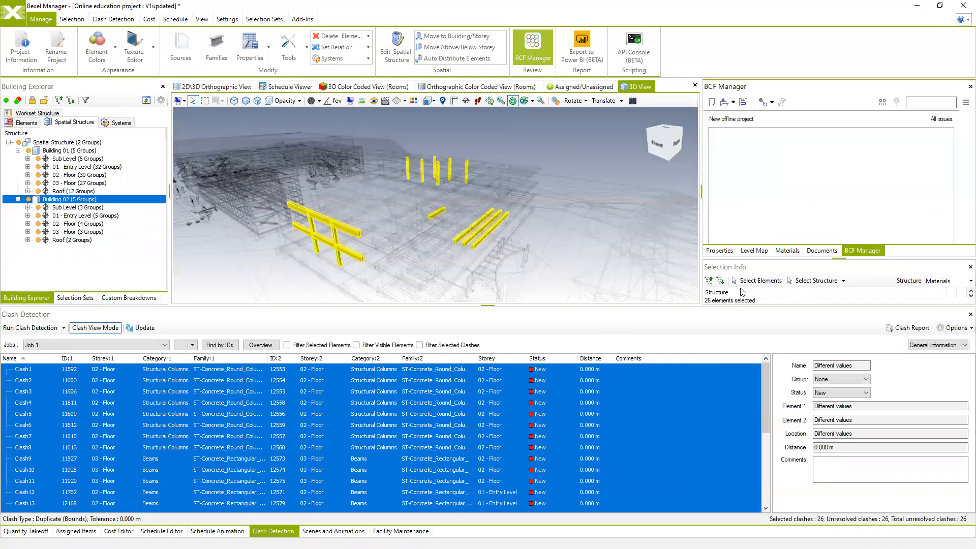
{"action": "left_click_drag", "start_coordinate": [777, 305], "coordinate": [776, 380]}
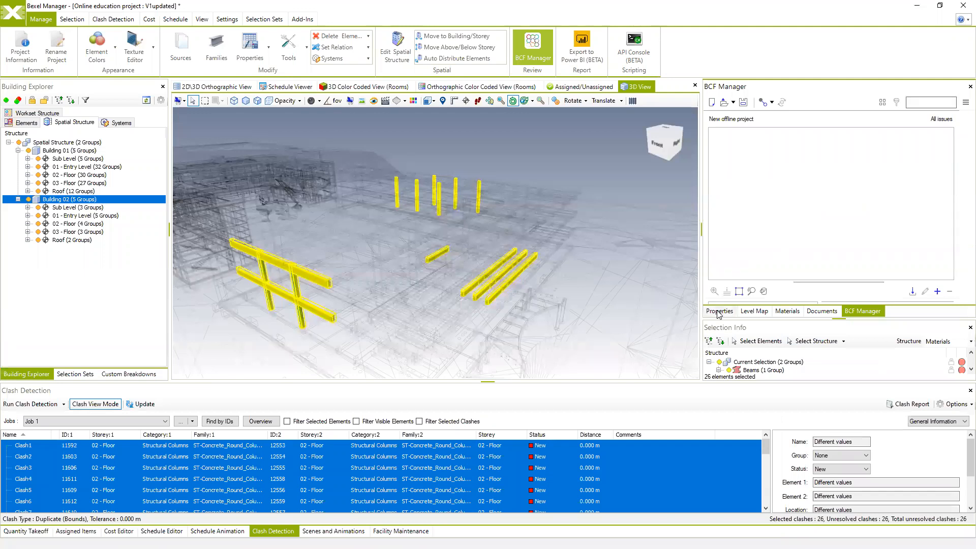
Check the selected elements' properties and their positions on the 02 - Floor level map of Building 02, and return to the BCF Manager
{"action": "left_click", "coordinate": [719, 311]}
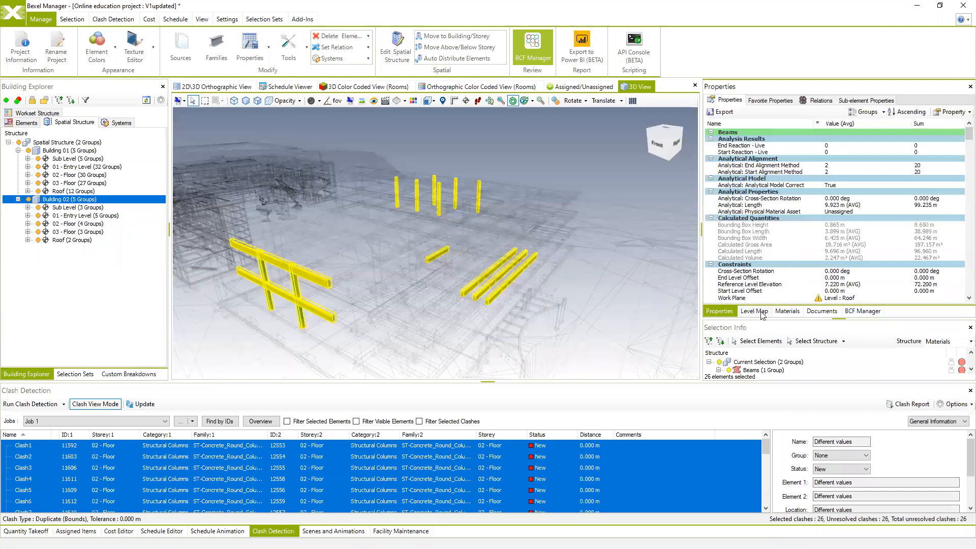
{"action": "left_click", "coordinate": [752, 311]}
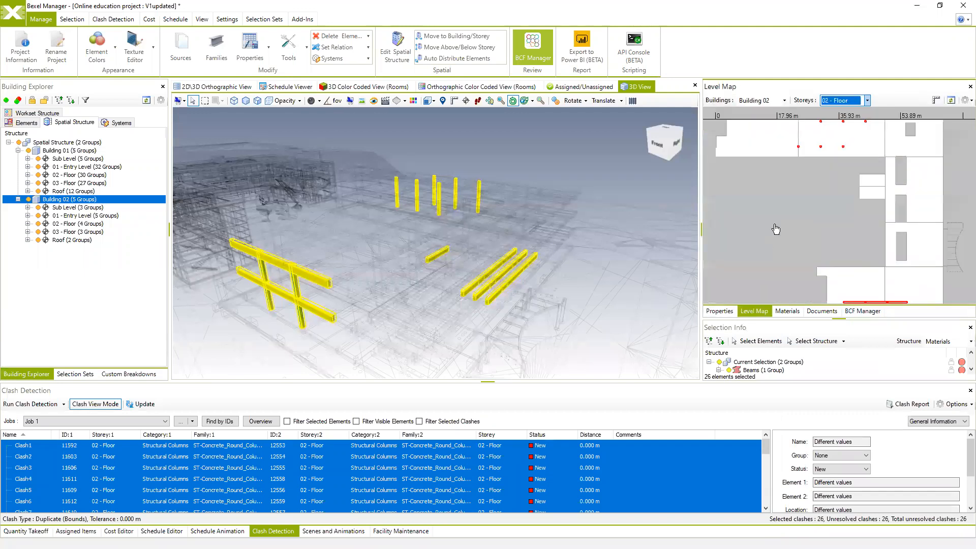
{"action": "scroll", "coordinate": [776, 228], "scroll_direction": "down", "scroll_amount": 2}
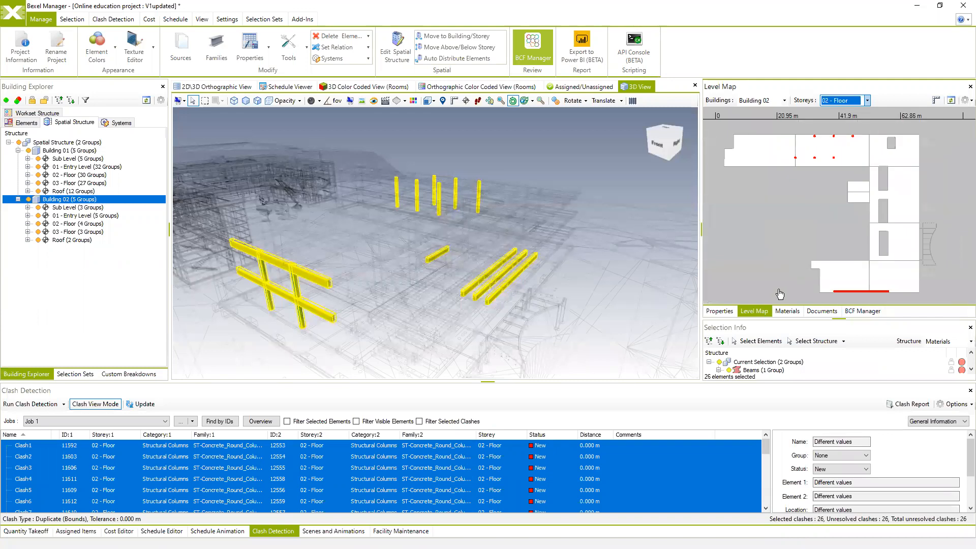
{"action": "left_click", "coordinate": [853, 312]}
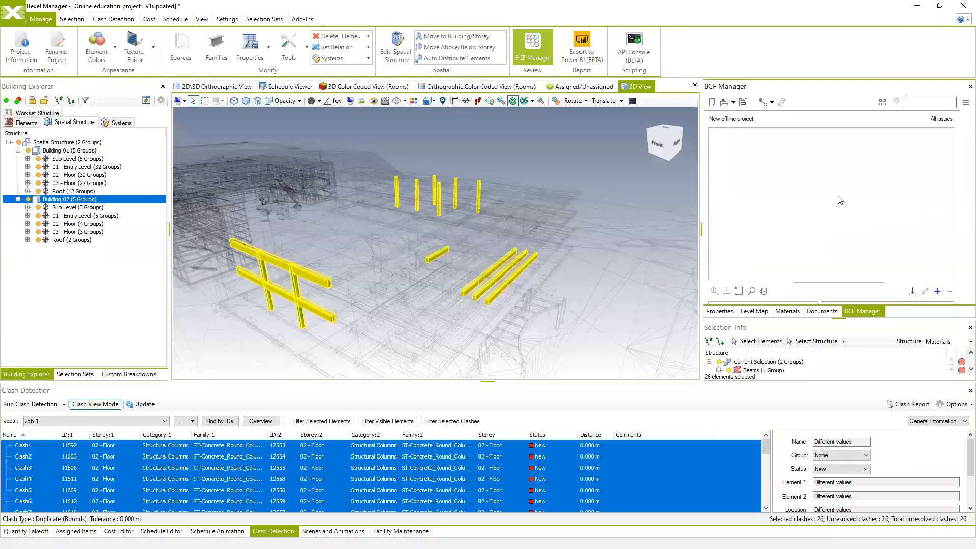
Look over the duplicated beams and columns, compare Clash2 with Clash3, and show Clash3 in the 3D clash view
{"action": "middle_click_drag", "start_coordinate": [403, 294], "coordinate": [536, 254]}
{"action": "scroll", "coordinate": [528, 258], "scroll_direction": "up", "scroll_amount": 3}
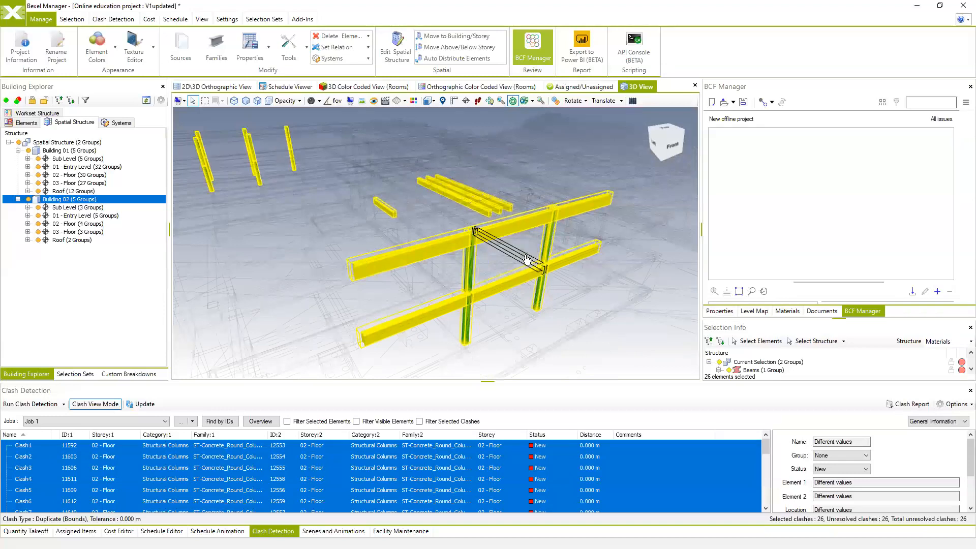
{"action": "scroll", "coordinate": [517, 247], "scroll_direction": "down", "scroll_amount": 2}
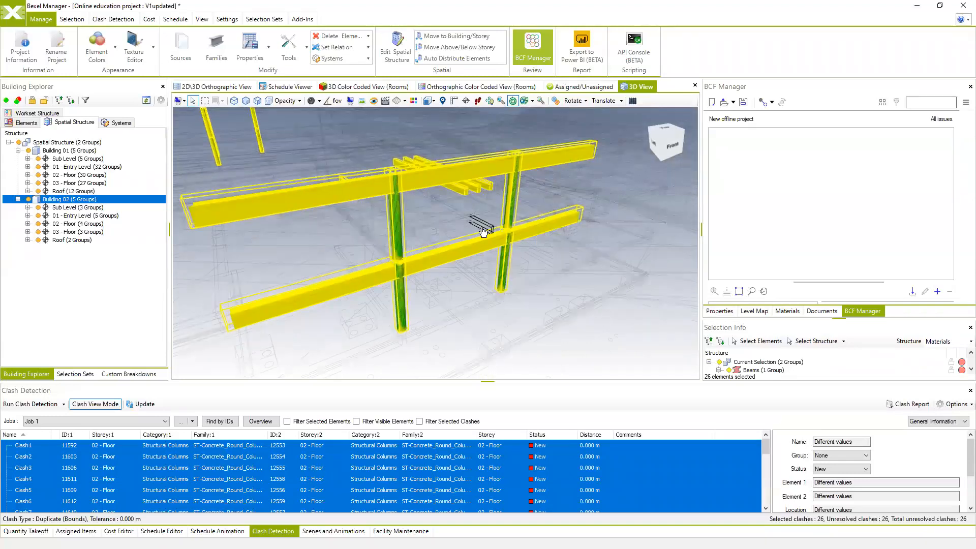
{"action": "left_click", "coordinate": [70, 470]}
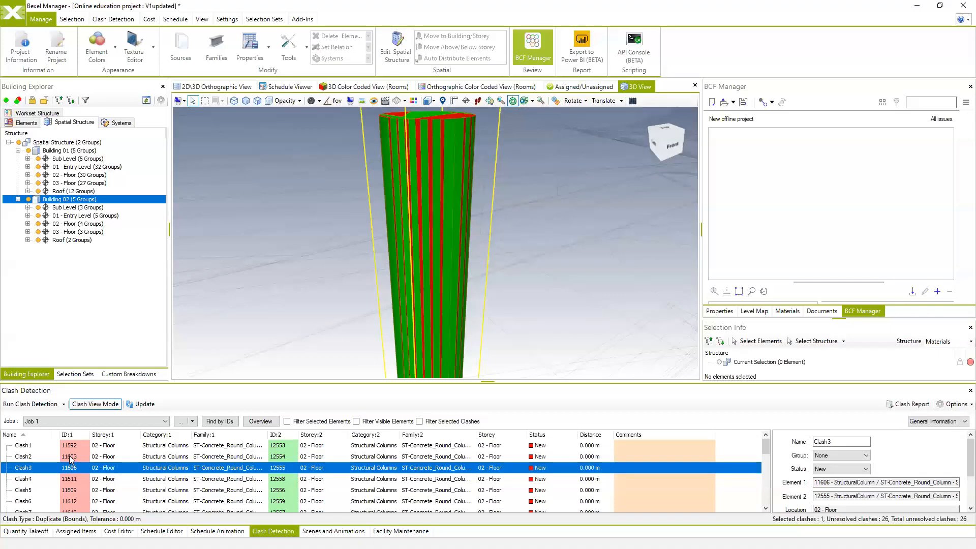
{"action": "left_click", "coordinate": [70, 459]}
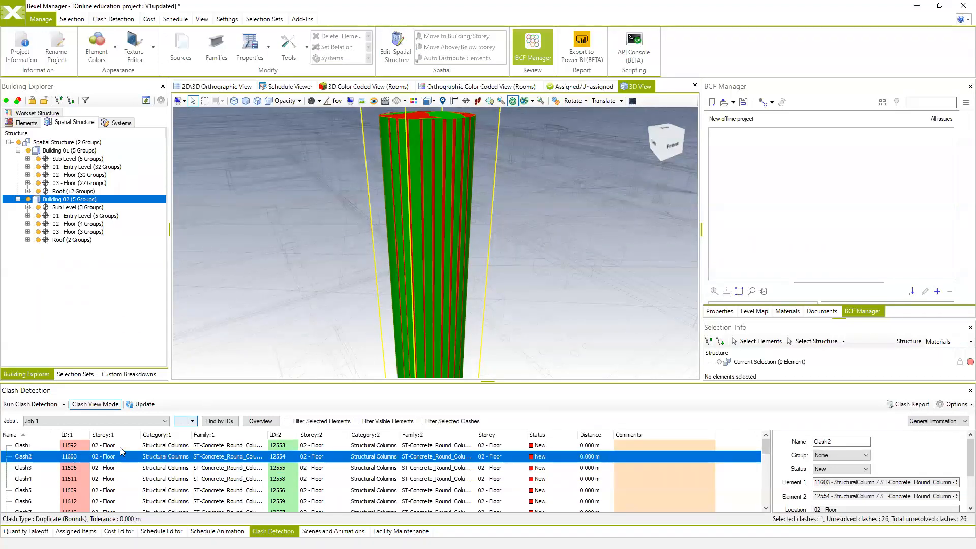
{"action": "left_click", "coordinate": [84, 468]}
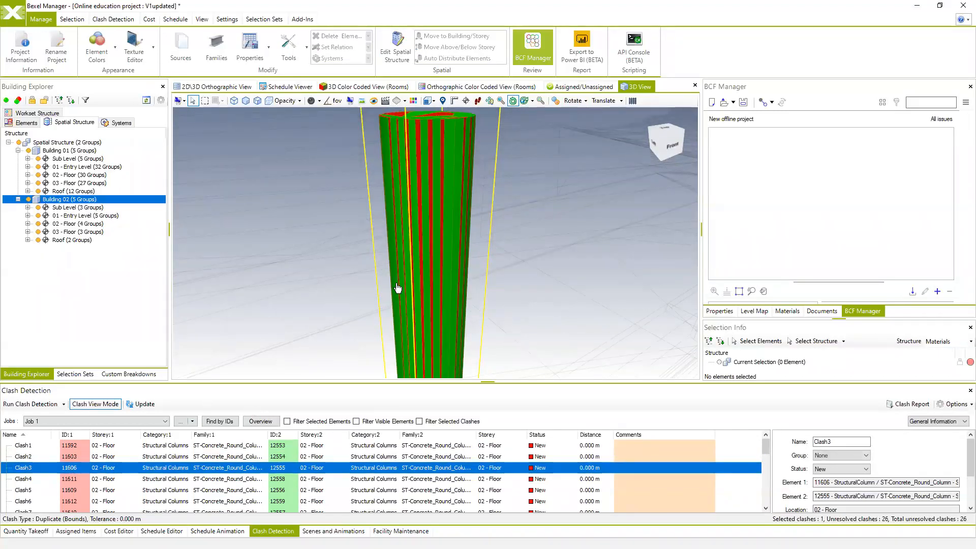
Add a BCF issue for Clash3 titled "New Duplicate column" with the description "New Duplicate structural column"
{"action": "left_click", "coordinate": [938, 291]}
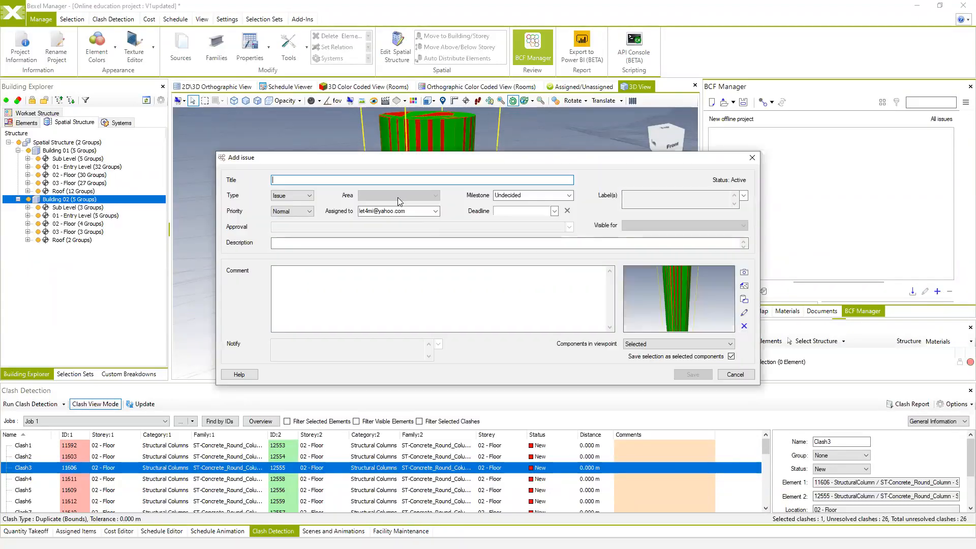
{"action": "type", "text": "New Duplicate column"}
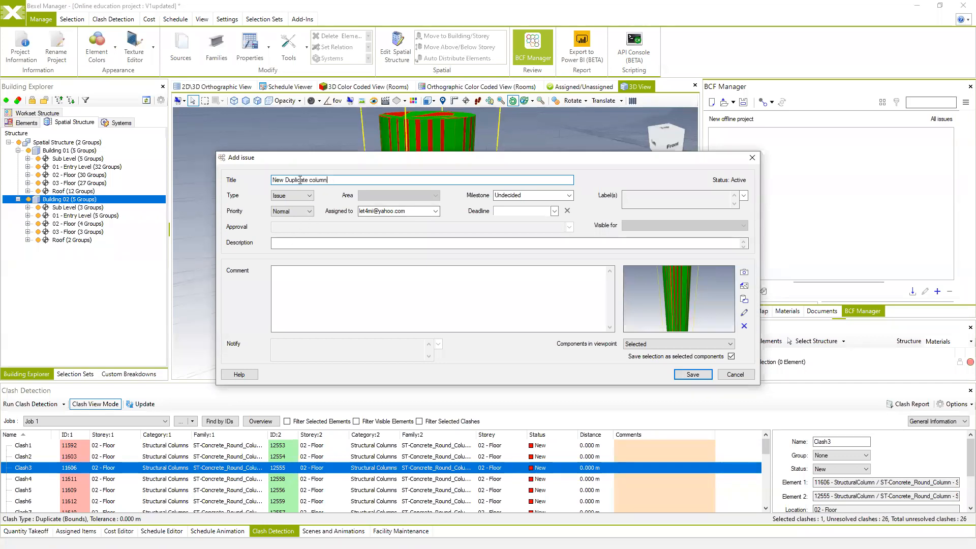
{"action": "left_click_drag", "start_coordinate": [300, 180], "coordinate": [261, 178]}
{"action": "key", "text": "ctrl+c"}
{"action": "left_click", "coordinate": [300, 242]}
{"action": "key", "text": "ctrl+v"}
{"action": "key", "text": "BackSpace"}
{"action": "left_click", "coordinate": [310, 243]}
{"action": "type", "text": "structural"}
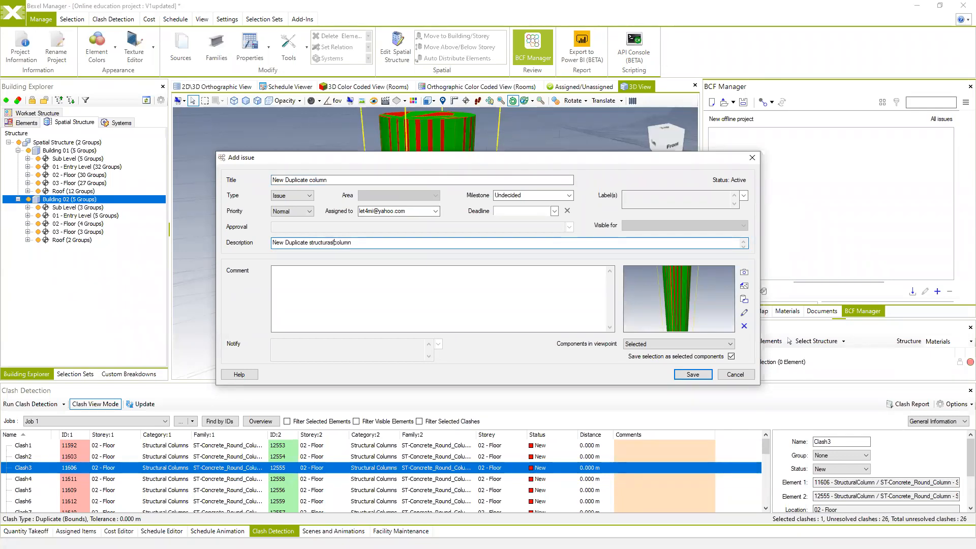
{"action": "key", "text": "BackSpace"}
{"action": "type", "text": "l"}
Set the issue's deadline to 22-04-2020 and leave its milestone as Undecided
{"action": "left_click", "coordinate": [394, 278]}
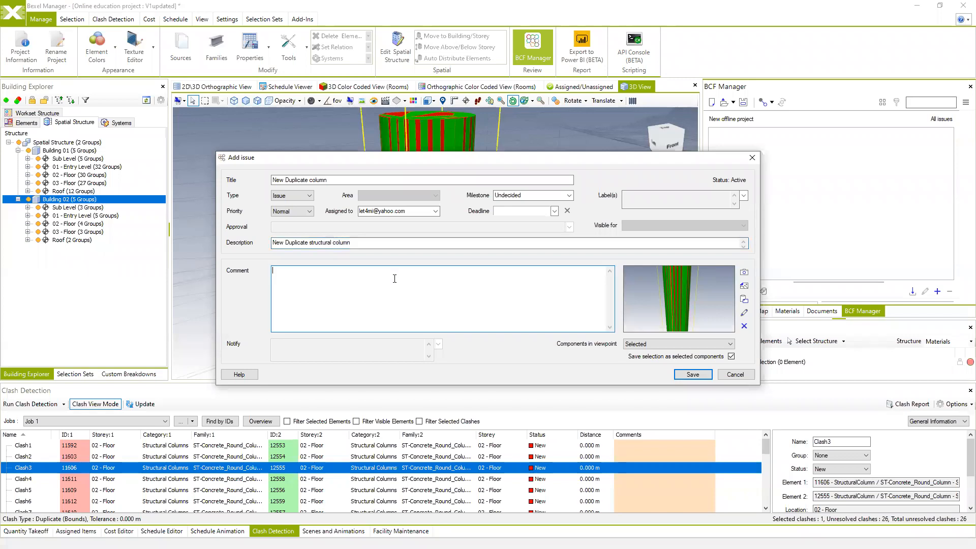
{"action": "left_click", "coordinate": [554, 211]}
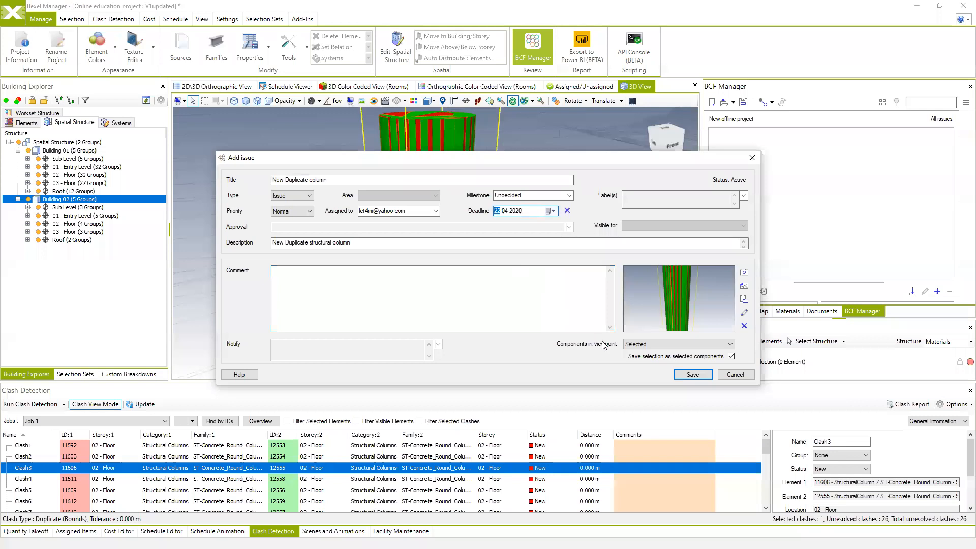
{"action": "left_click", "coordinate": [569, 195]}
{"action": "left_click", "coordinate": [569, 196]}
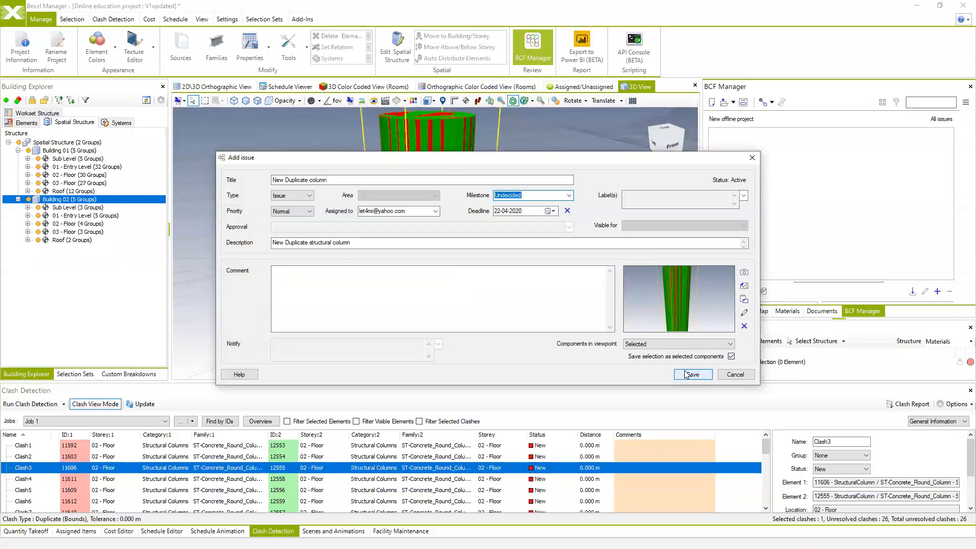
Set the components in the issue's viewpoint to Visible and save the issue
{"action": "left_click", "coordinate": [731, 344]}
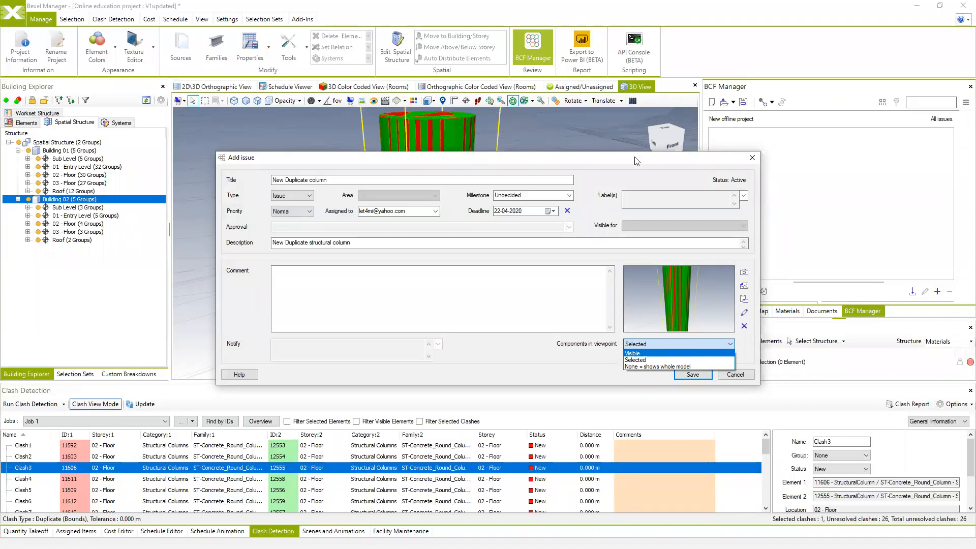
{"action": "left_click", "coordinate": [641, 366]}
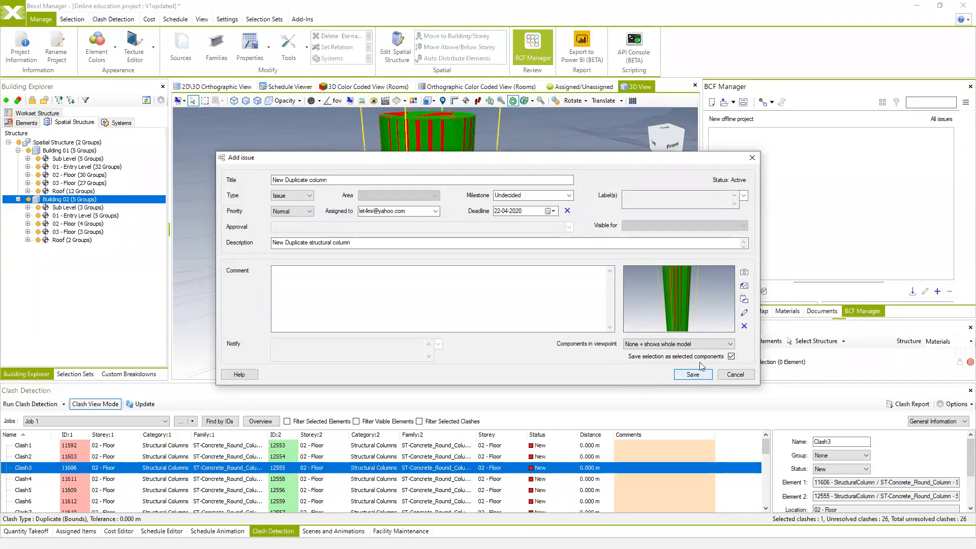
{"action": "left_click", "coordinate": [679, 344]}
{"action": "left_click", "coordinate": [678, 360]}
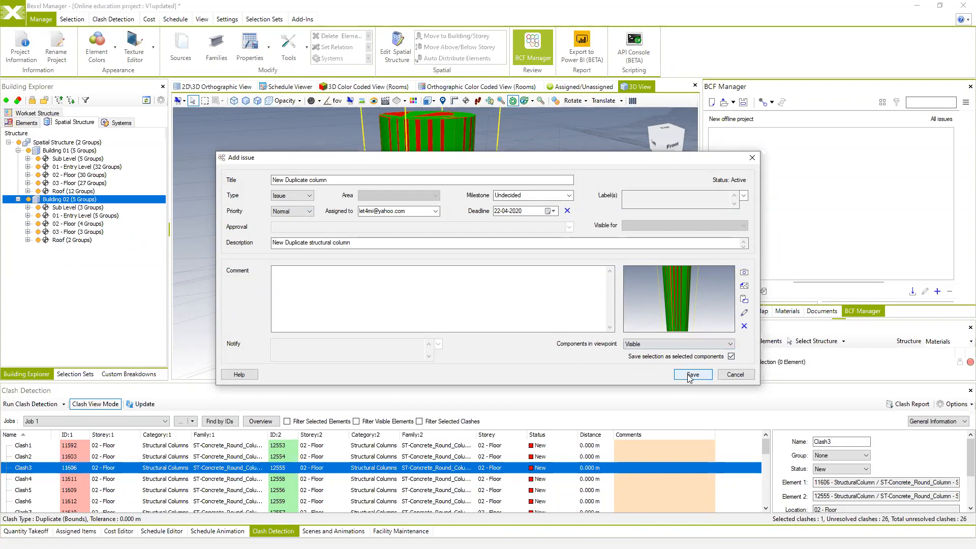
{"action": "left_click", "coordinate": [693, 374]}
{"action": "scroll", "coordinate": [570, 240], "scroll_direction": "down", "scroll_amount": 2}
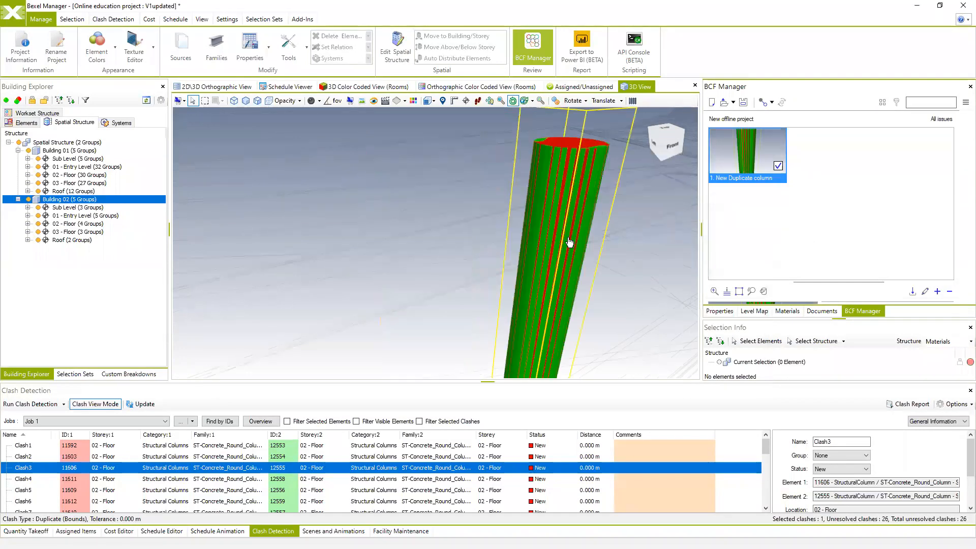
Add all clashes from Clash1 to Clash26 to the BCF Manager as issues, creating new viewpoints for them
{"action": "middle_click_drag", "start_coordinate": [570, 259], "coordinate": [514, 256]}
{"action": "scroll", "coordinate": [514, 256], "scroll_direction": "down", "scroll_amount": 1}
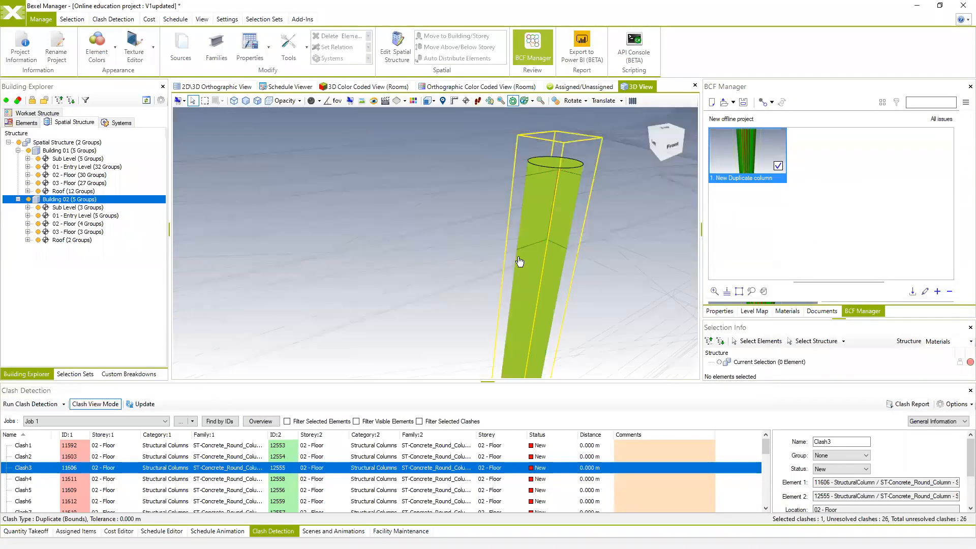
{"action": "scroll", "coordinate": [518, 264], "scroll_direction": "down", "scroll_amount": 1}
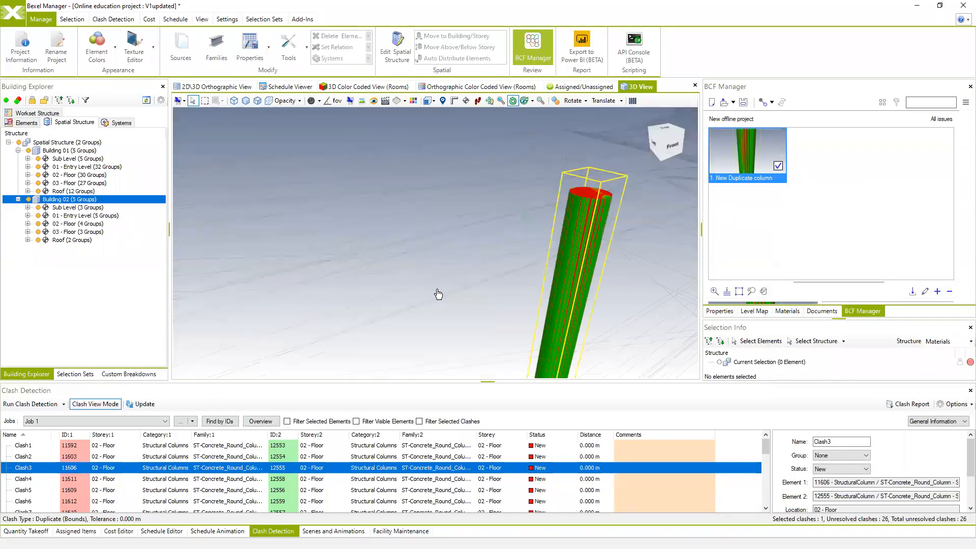
{"action": "left_click", "coordinate": [35, 449]}
{"action": "scroll", "coordinate": [38, 458], "scroll_direction": "down", "scroll_amount": 7}
{"action": "left_click", "coordinate": [40, 499], "text": "shift"}
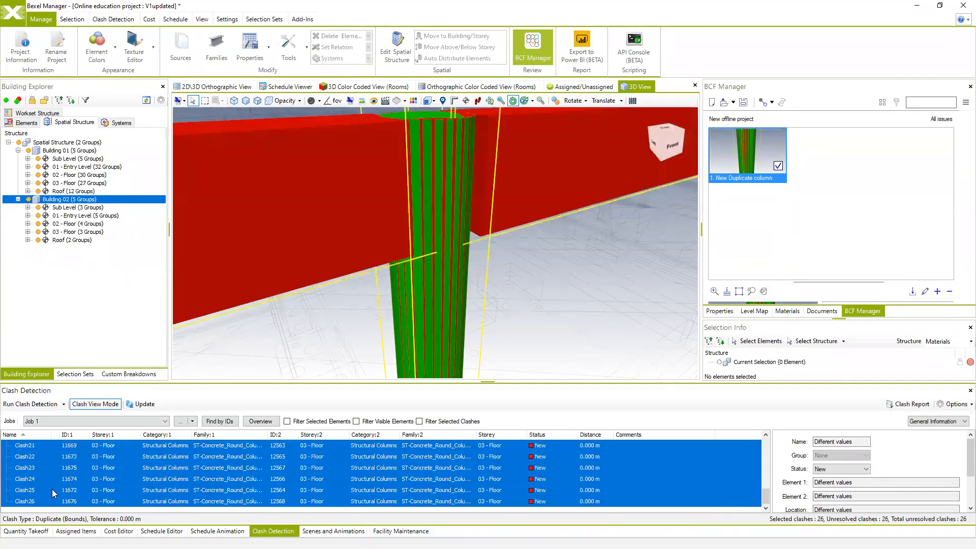
{"action": "left_click_drag", "start_coordinate": [37, 470], "coordinate": [827, 218]}
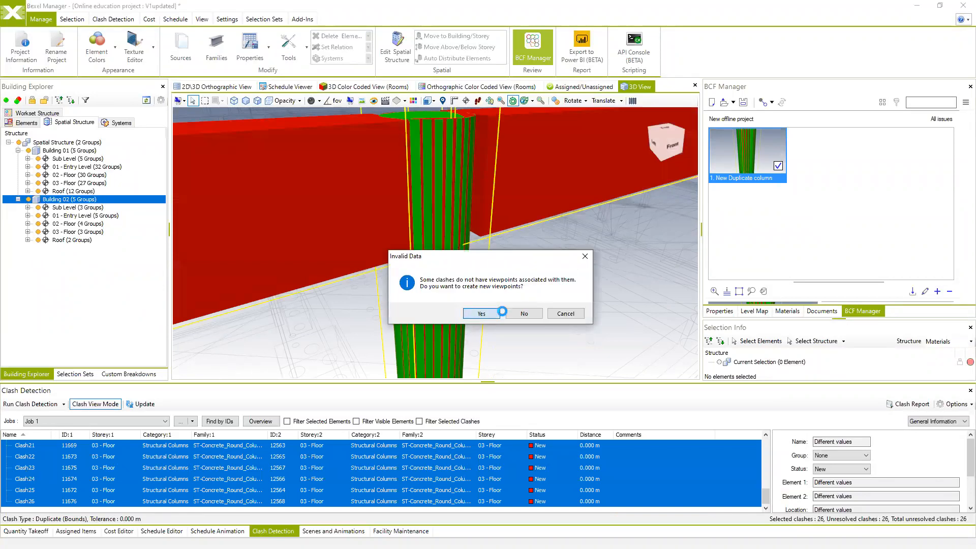
{"action": "left_click", "coordinate": [500, 312]}
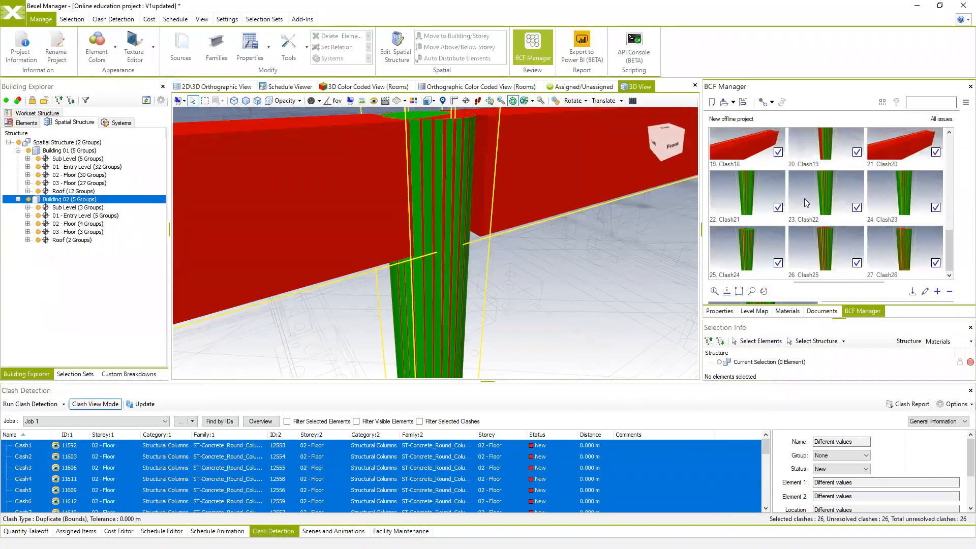
Review the viewpoints of the Clash22, Clash20 and Clash18 issues in the 3D view
{"action": "left_click", "coordinate": [819, 196]}
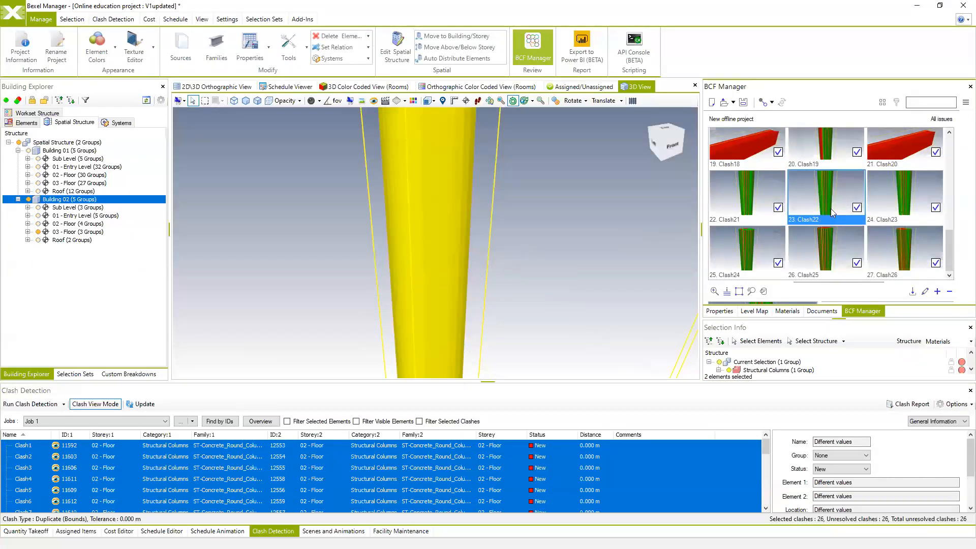
{"action": "left_click", "coordinate": [909, 146]}
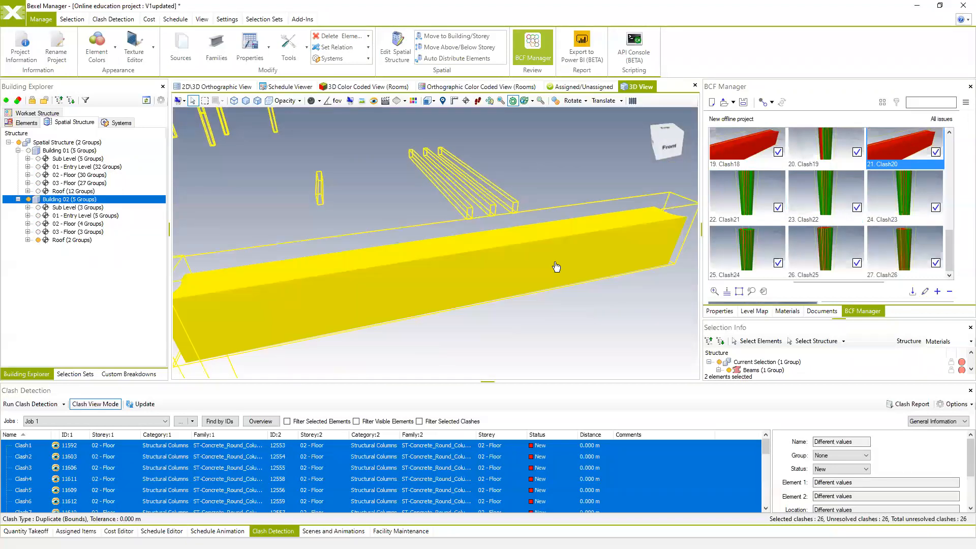
{"action": "left_click", "coordinate": [755, 152]}
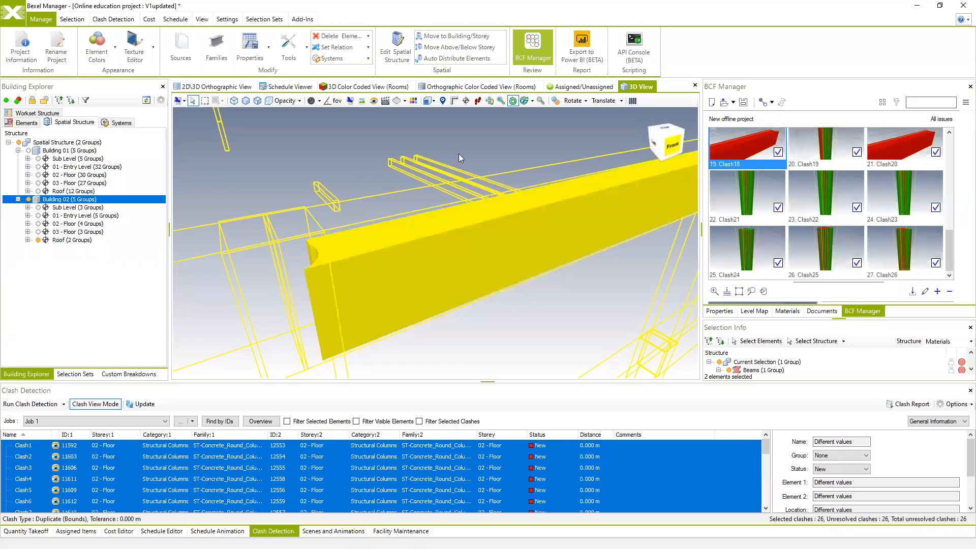
{"action": "scroll", "coordinate": [458, 311], "scroll_direction": "down", "scroll_amount": 3}
{"action": "middle_click_drag", "start_coordinate": [513, 312], "coordinate": [462, 273]}
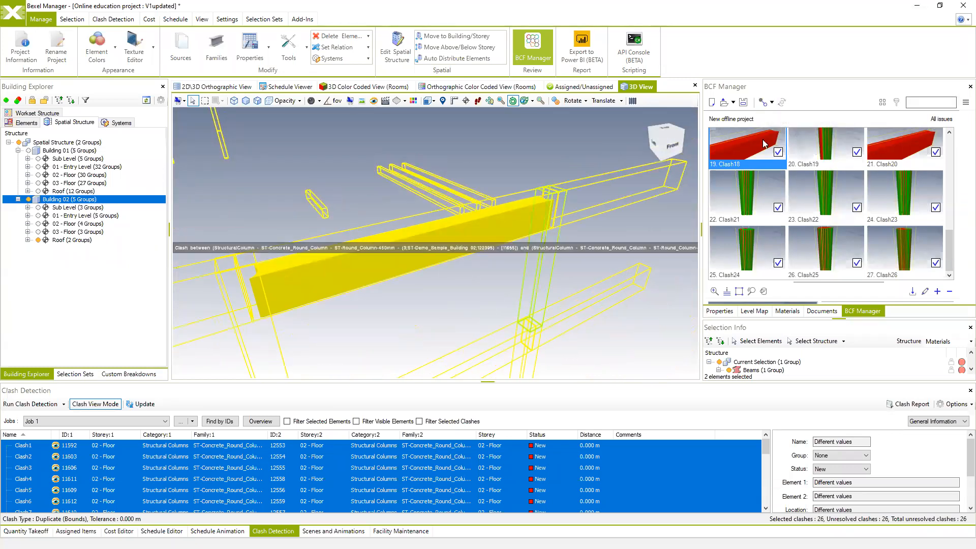
Save all issues to a BCF 2.1 file named "New duplicate" on New Volume (D:), without opening another BCF file
{"action": "left_click", "coordinate": [724, 103]}
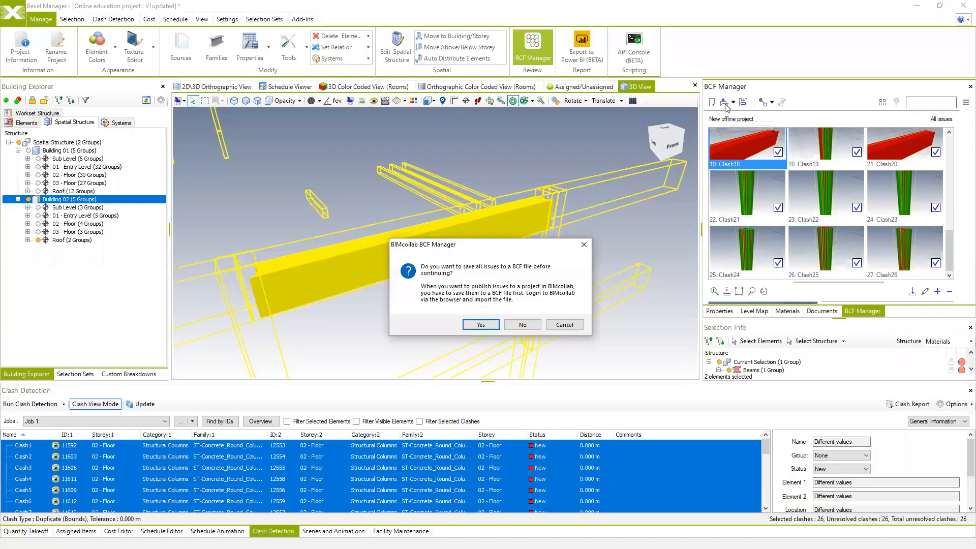
{"action": "left_click", "coordinate": [487, 325]}
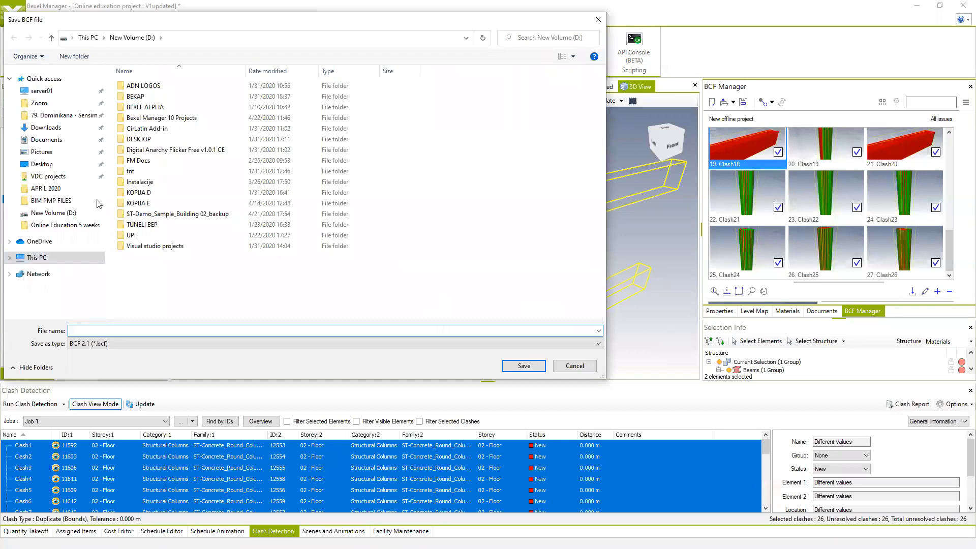
{"action": "left_click", "coordinate": [55, 213]}
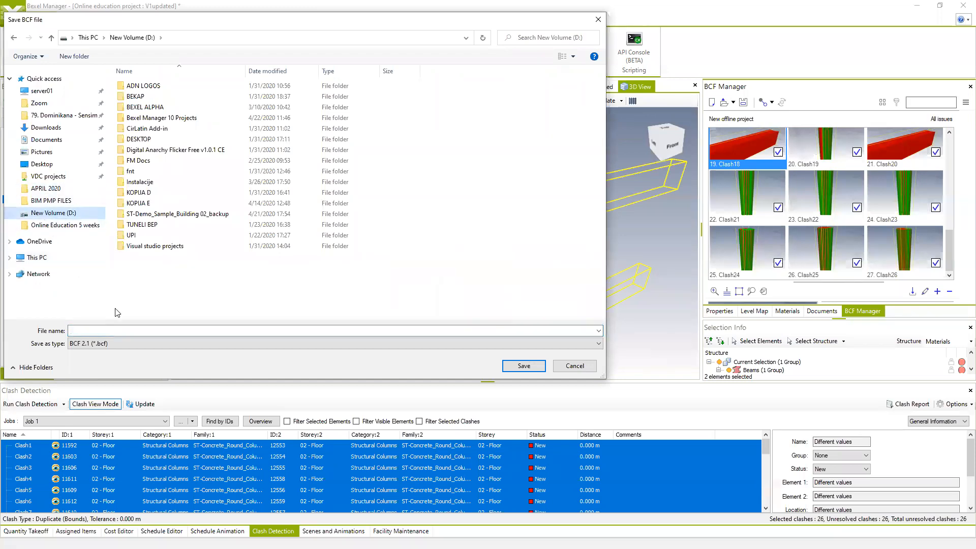
{"action": "left_click", "coordinate": [107, 331]}
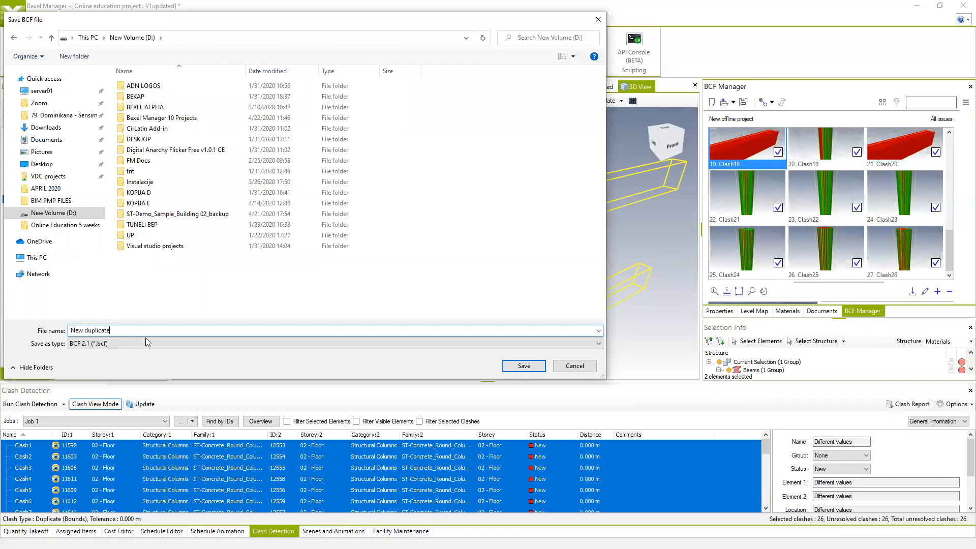
{"action": "left_click", "coordinate": [534, 366]}
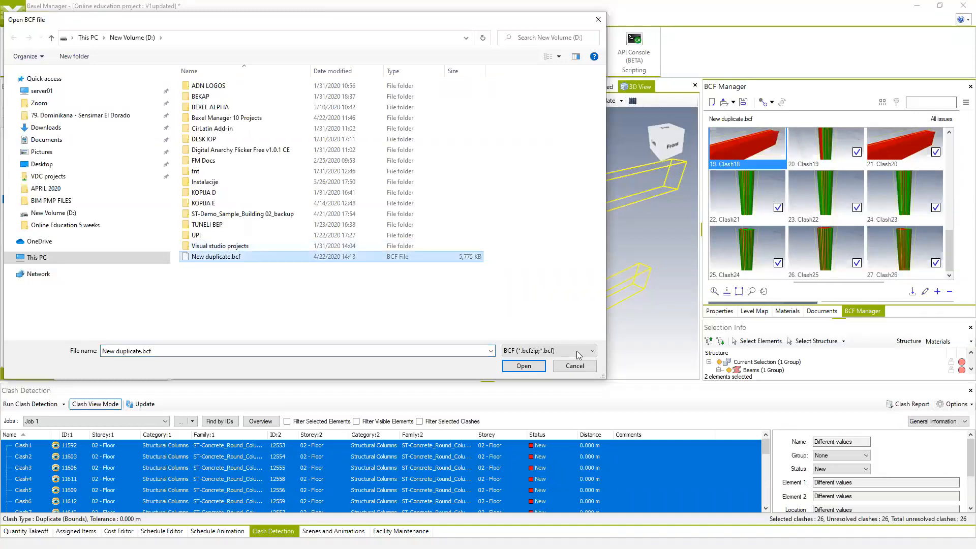
{"action": "left_click", "coordinate": [572, 366]}
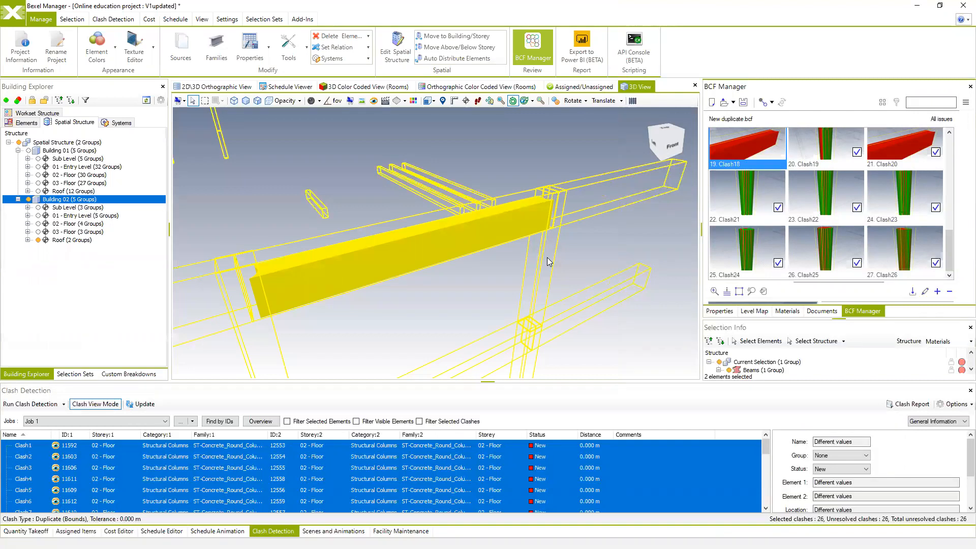
Look over the Clash18 beam and the other outlined duplicate beams and columns from several sides
{"action": "scroll", "coordinate": [547, 257], "scroll_direction": "down", "scroll_amount": 3}
{"action": "middle_click_drag", "start_coordinate": [546, 257], "coordinate": [600, 252]}
{"action": "scroll", "coordinate": [600, 252], "scroll_direction": "down", "scroll_amount": 2}
{"action": "middle_click_drag", "start_coordinate": [532, 240], "coordinate": [533, 241]}
{"action": "scroll", "coordinate": [604, 243], "scroll_direction": "down", "scroll_amount": 2}
{"action": "left_click_drag", "start_coordinate": [604, 243], "coordinate": [551, 252]}
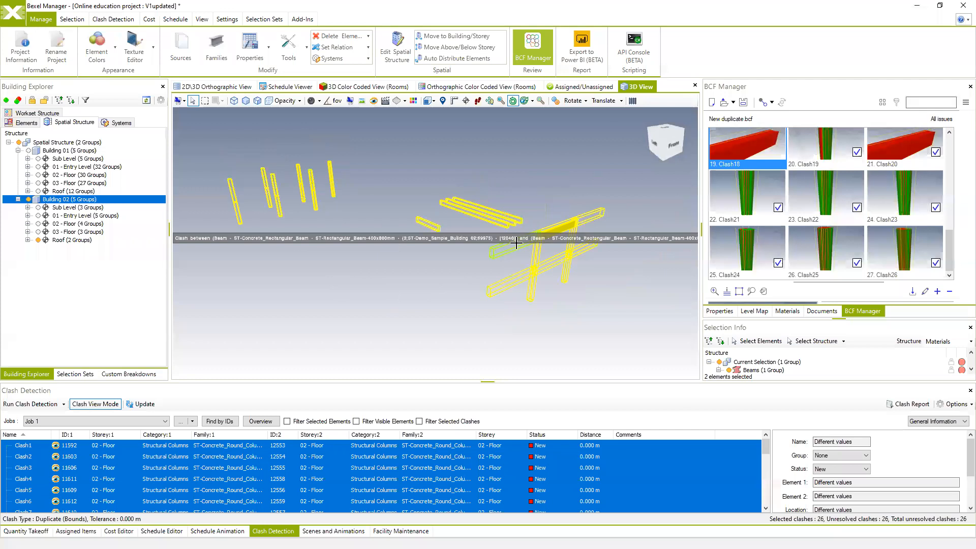
{"action": "left_click_drag", "start_coordinate": [520, 250], "coordinate": [472, 283]}
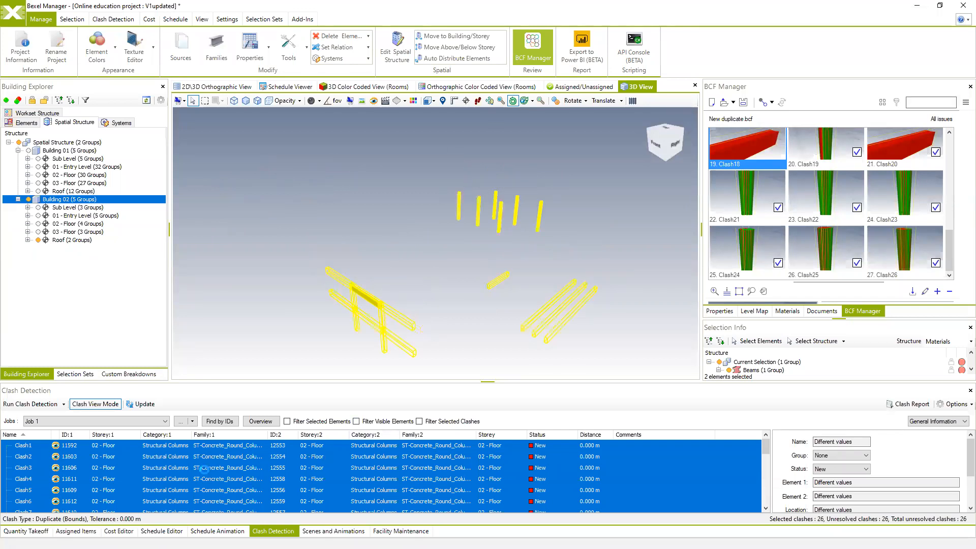
Enlarge the clash list and show Clash5 and Clash3 in the 3D clash view
{"action": "left_click", "coordinate": [162, 472]}
{"action": "left_click", "coordinate": [179, 491]}
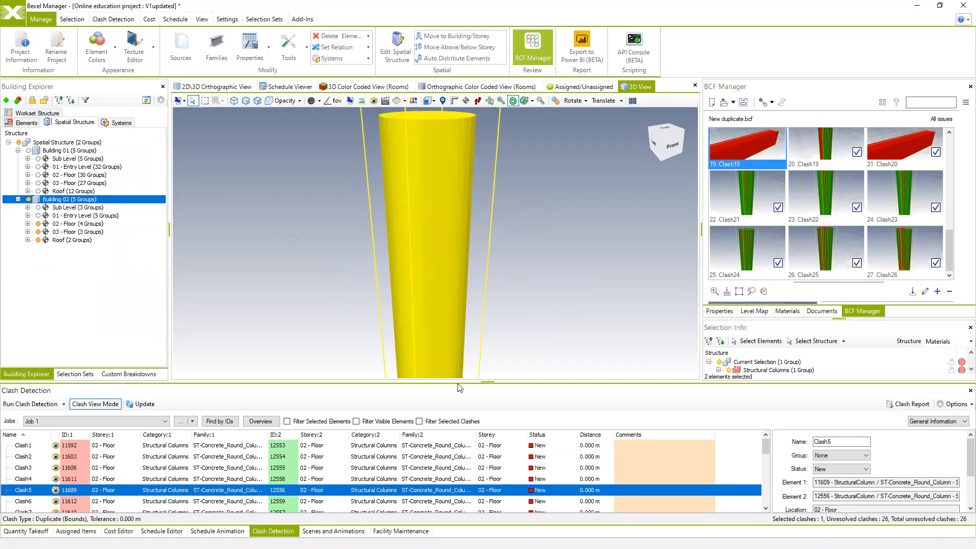
{"action": "left_click_drag", "start_coordinate": [456, 382], "coordinate": [459, 355]}
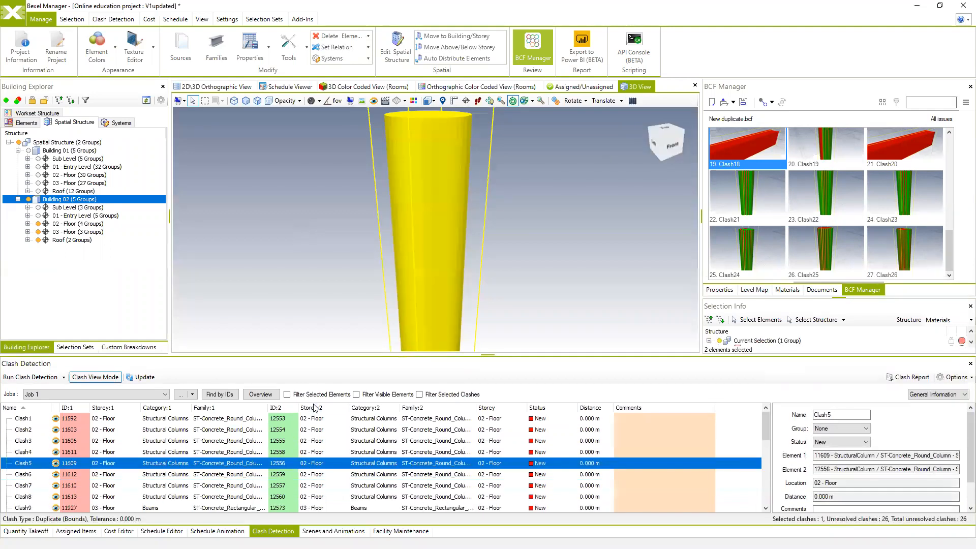
{"action": "left_click", "coordinate": [111, 442]}
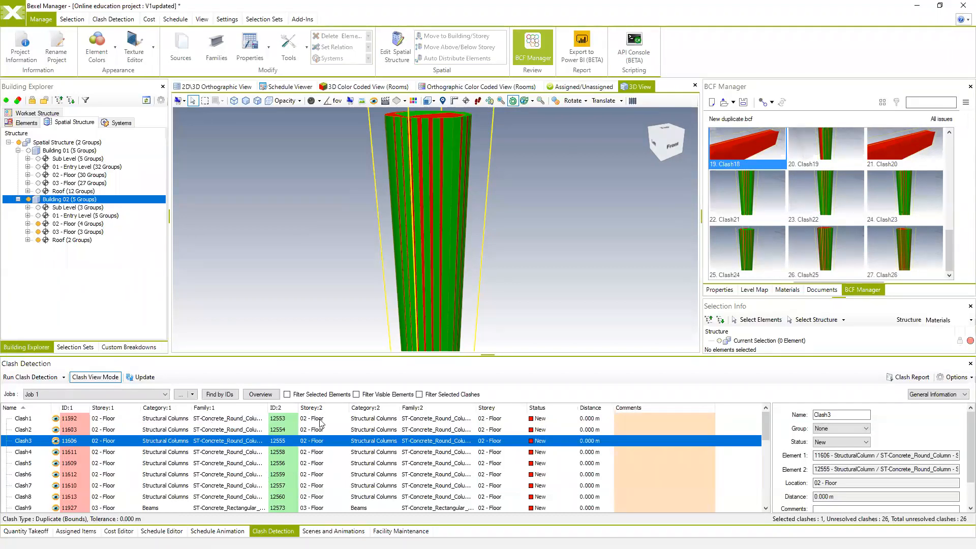
Turn off Clash View Mode to look over both full buildings, and turn it back on for Clash3
{"action": "left_click", "coordinate": [103, 377]}
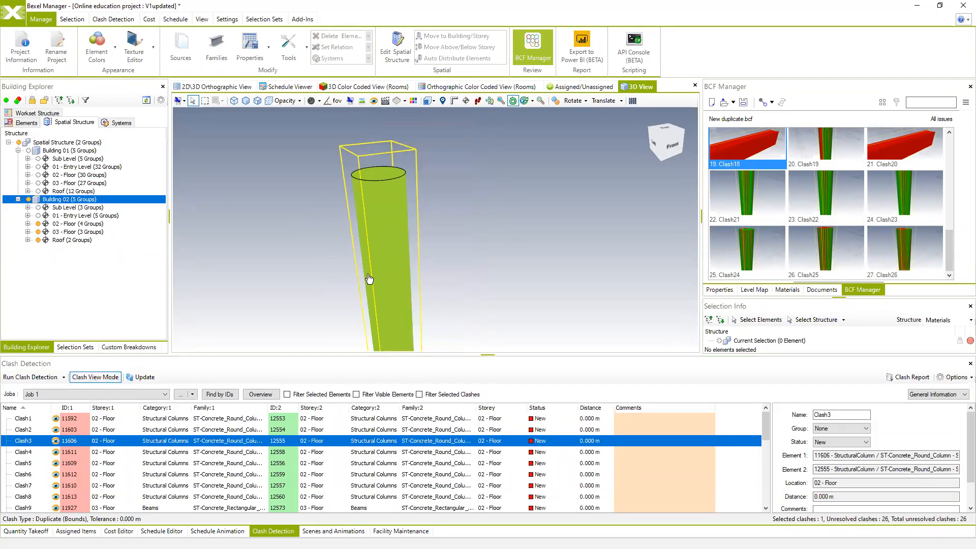
{"action": "left_click", "coordinate": [94, 379]}
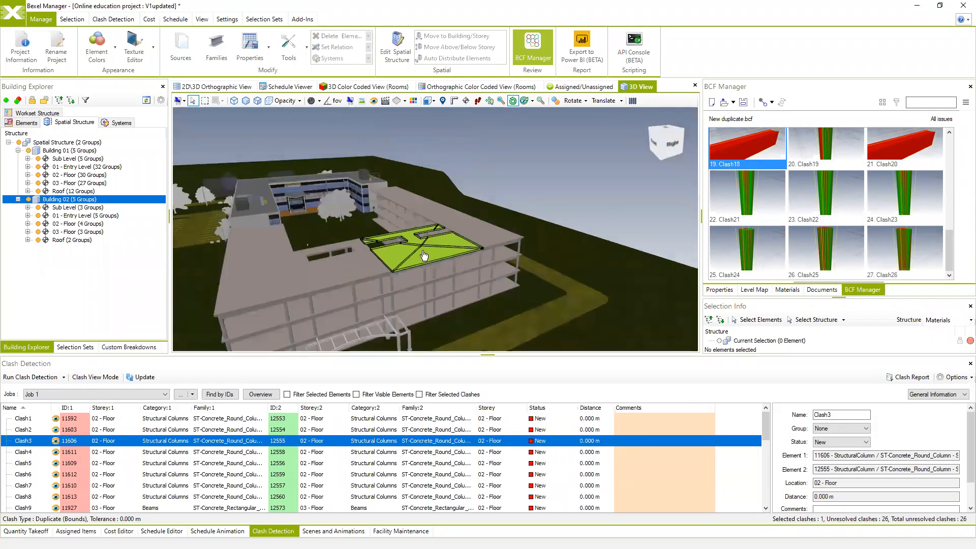
{"action": "right_click_drag", "start_coordinate": [471, 221], "coordinate": [468, 261]}
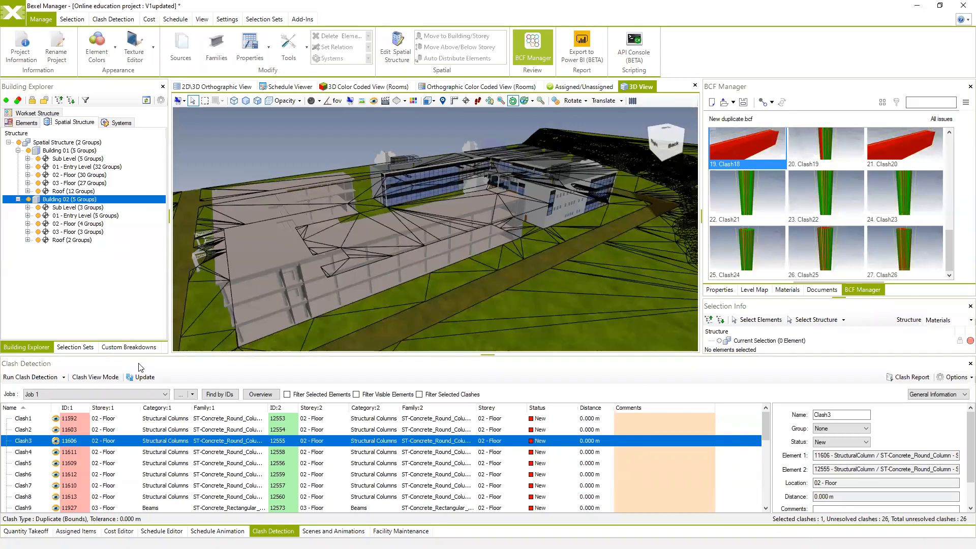
{"action": "left_click", "coordinate": [102, 376]}
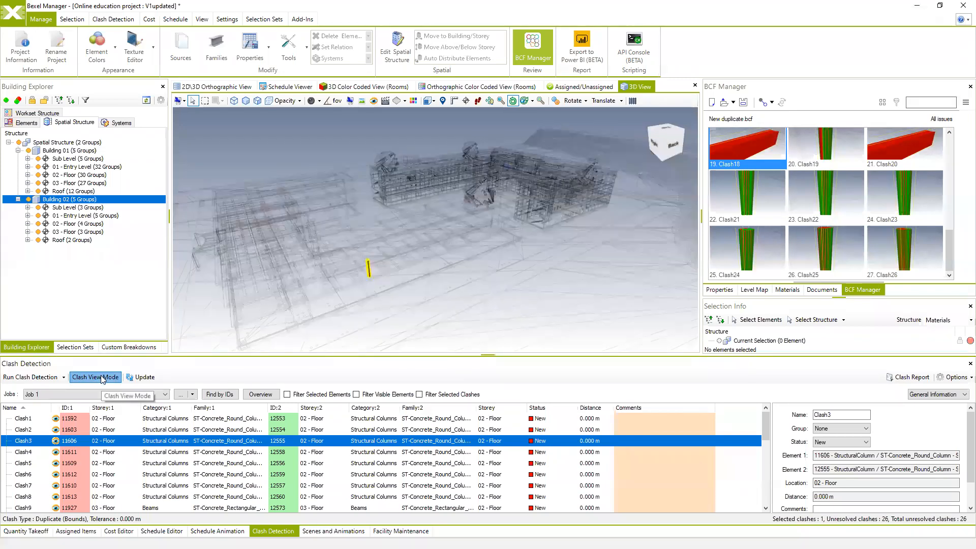
Examine the bounding box and clash view settings in the Clash Detection options and close them without changes
{"action": "left_click", "coordinate": [955, 377]}
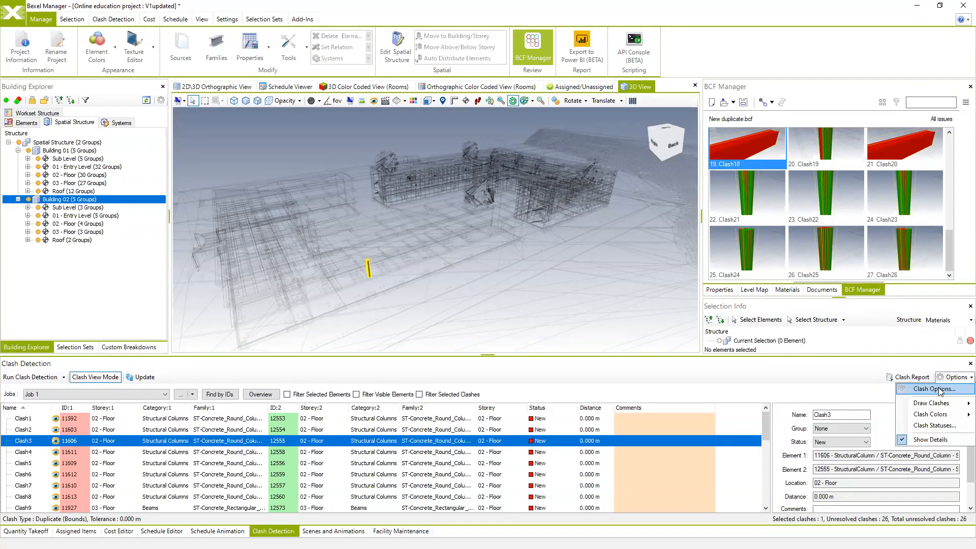
{"action": "left_click", "coordinate": [939, 390]}
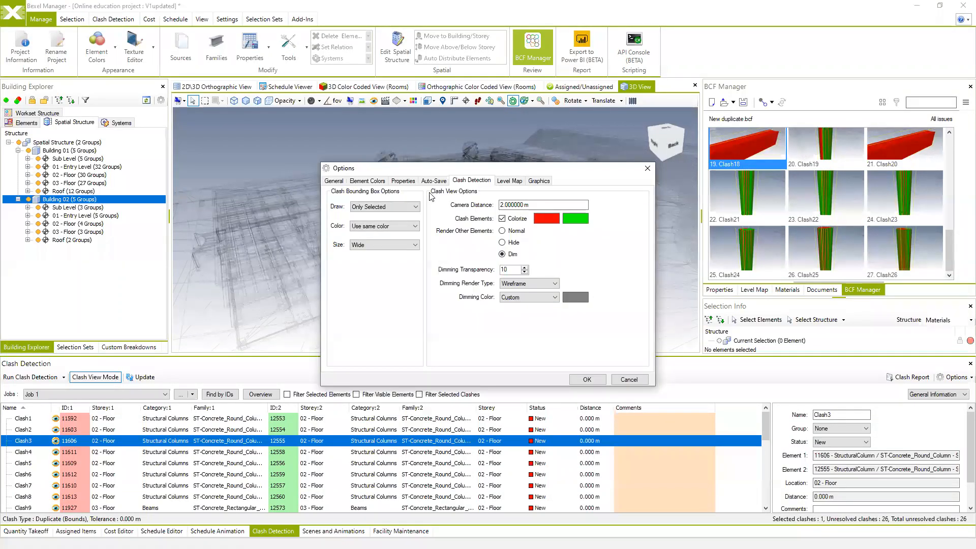
{"action": "left_click_drag", "start_coordinate": [426, 171], "coordinate": [365, 176]}
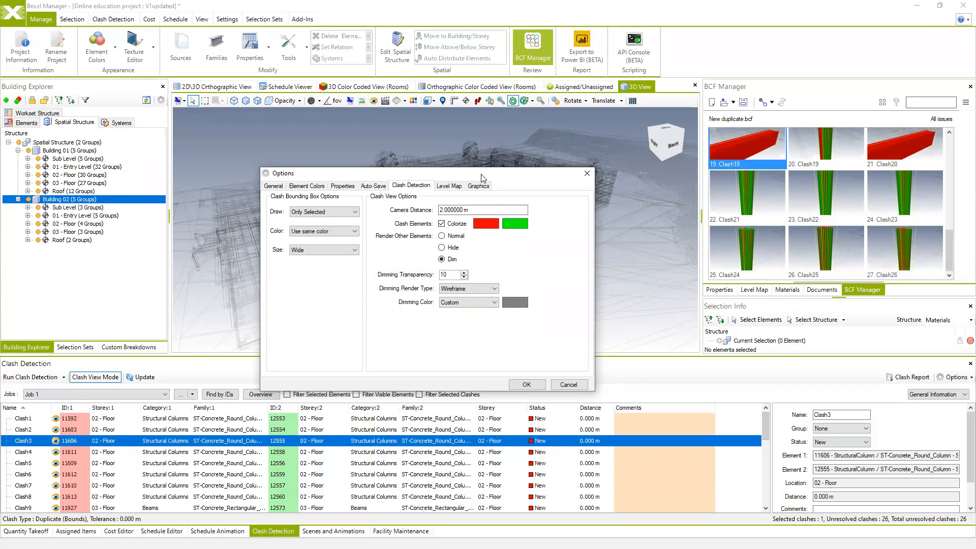
{"action": "left_click_drag", "start_coordinate": [483, 178], "coordinate": [488, 181]}
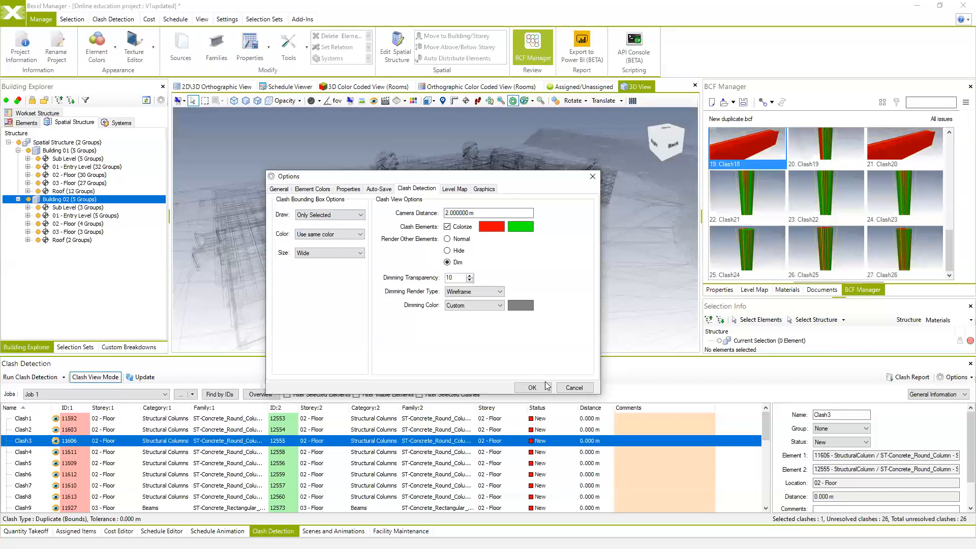
{"action": "left_click", "coordinate": [572, 388]}
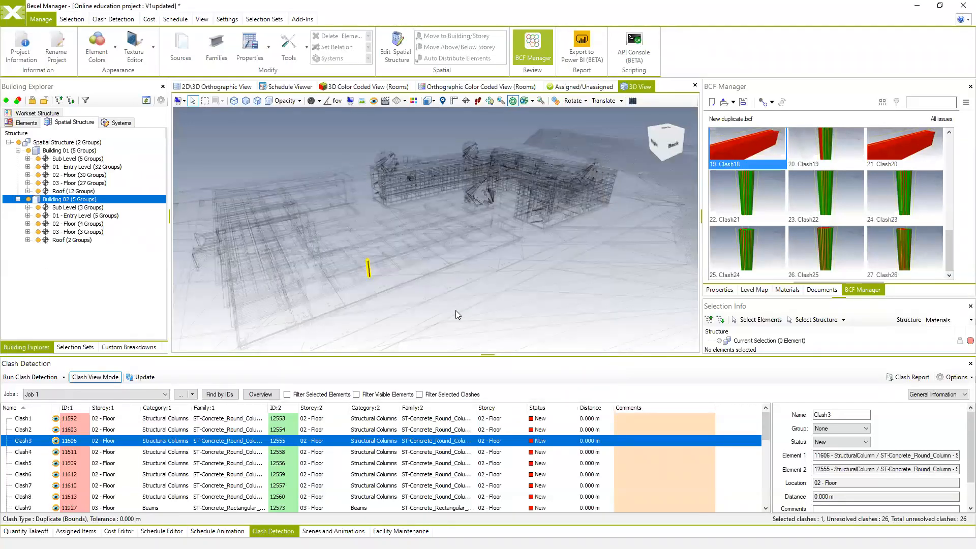
Inspect Clash3's location in the dimmed model, turn off Clash View Mode and look over both buildings
{"action": "left_click_drag", "start_coordinate": [414, 273], "coordinate": [394, 253]}
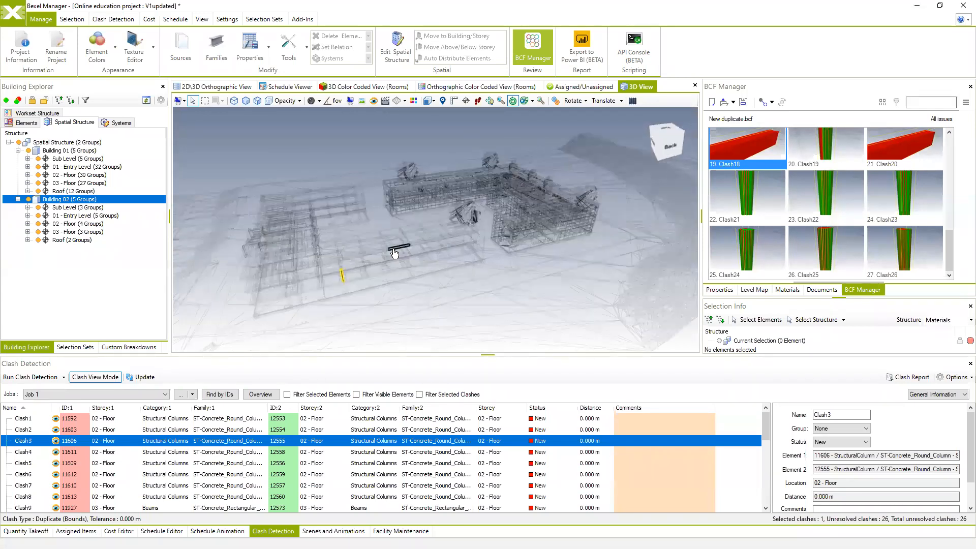
{"action": "mouse_move", "coordinate": [374, 257]}
{"action": "middle_mouse_down"}
{"action": "mouse_move", "coordinate": [397, 262]}
{"action": "mouse_move", "coordinate": [388, 256]}
{"action": "middle_mouse_up"}
{"action": "left_click_drag", "start_coordinate": [387, 256], "coordinate": [388, 253]}
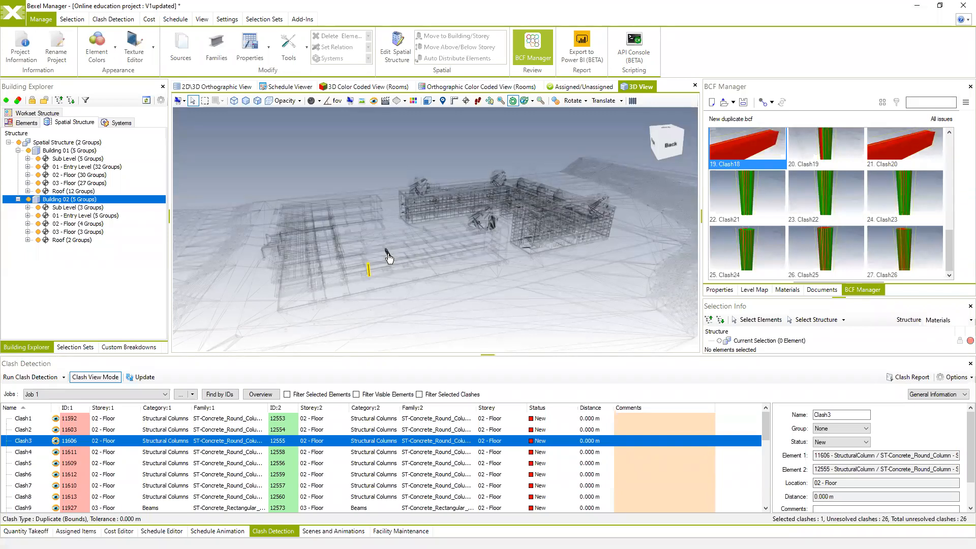
{"action": "left_click", "coordinate": [90, 379]}
{"action": "left_click_drag", "start_coordinate": [445, 241], "coordinate": [495, 240]}
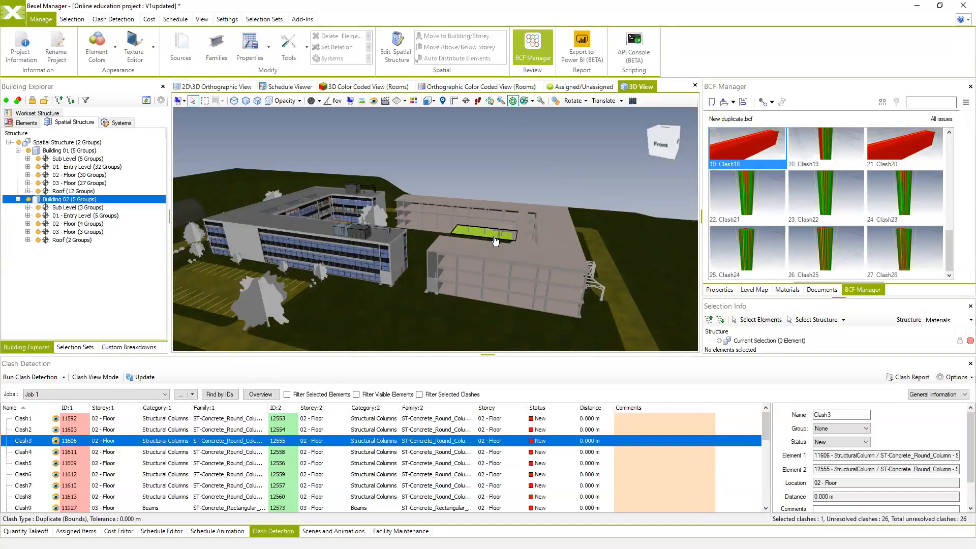
{"action": "middle_click_drag", "start_coordinate": [494, 238], "coordinate": [563, 241]}
Highlight all clashes from Clash1 to Clash26 in the list and select only their Left elements in the model
{"action": "left_click", "coordinate": [100, 422]}
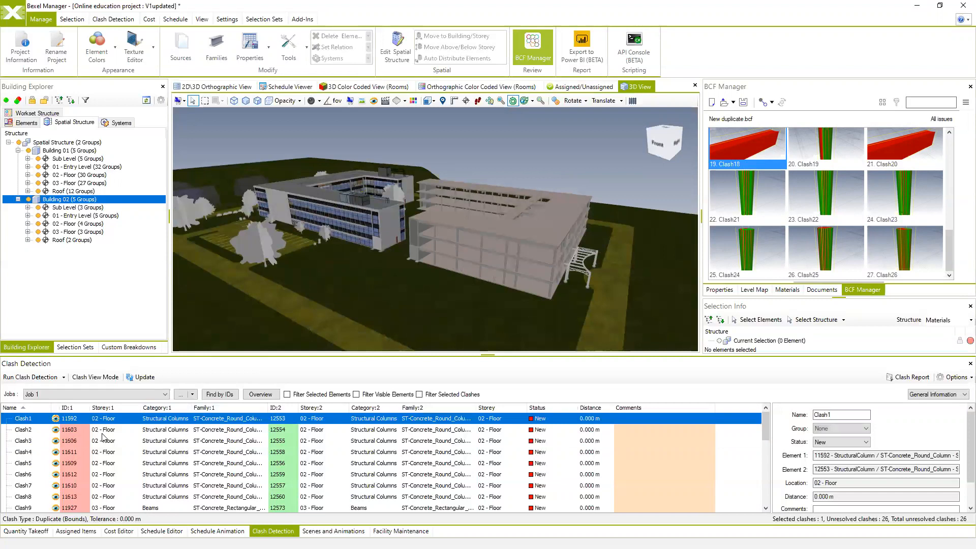
{"action": "scroll", "coordinate": [102, 431], "scroll_direction": "down", "scroll_amount": 6}
{"action": "left_click", "coordinate": [107, 497], "text": "shift"}
{"action": "right_click", "coordinate": [107, 484]}
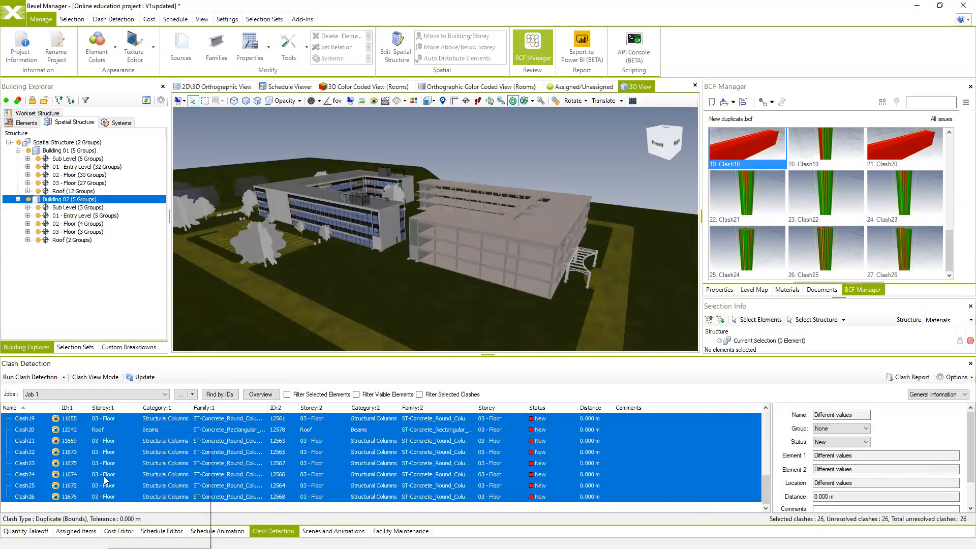
{"action": "mouse_move", "coordinate": [162, 503]}
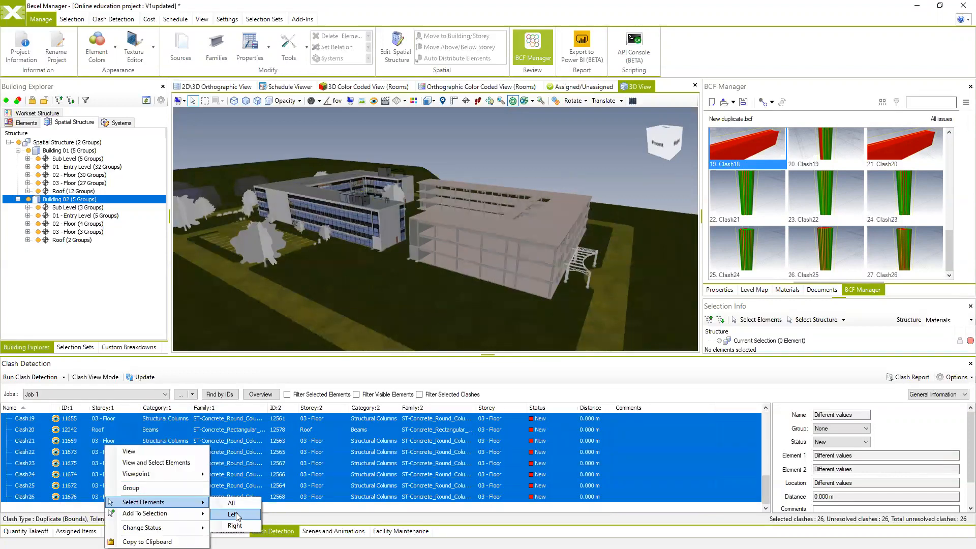
{"action": "left_click", "coordinate": [235, 513]}
{"action": "middle_click_drag", "start_coordinate": [483, 223], "coordinate": [452, 221]}
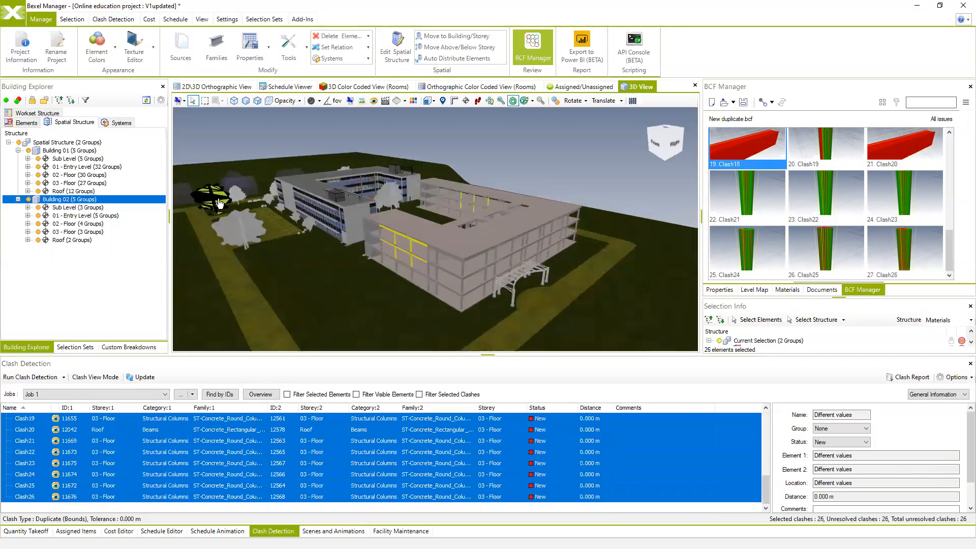
Create a selection set named Duplicate/obsolete from the selected elements and look over these elements in Building 02
{"action": "left_click", "coordinate": [75, 347]}
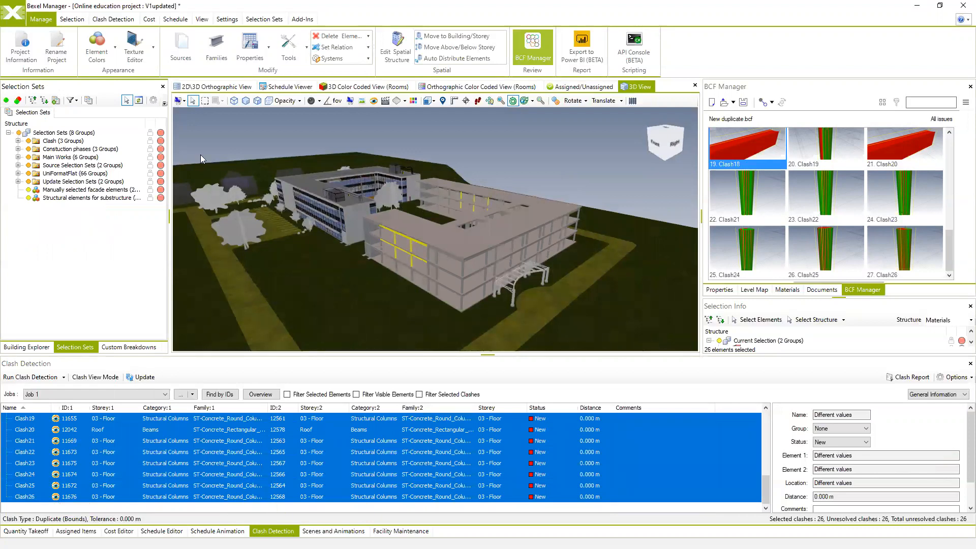
{"action": "left_click", "coordinate": [56, 100]}
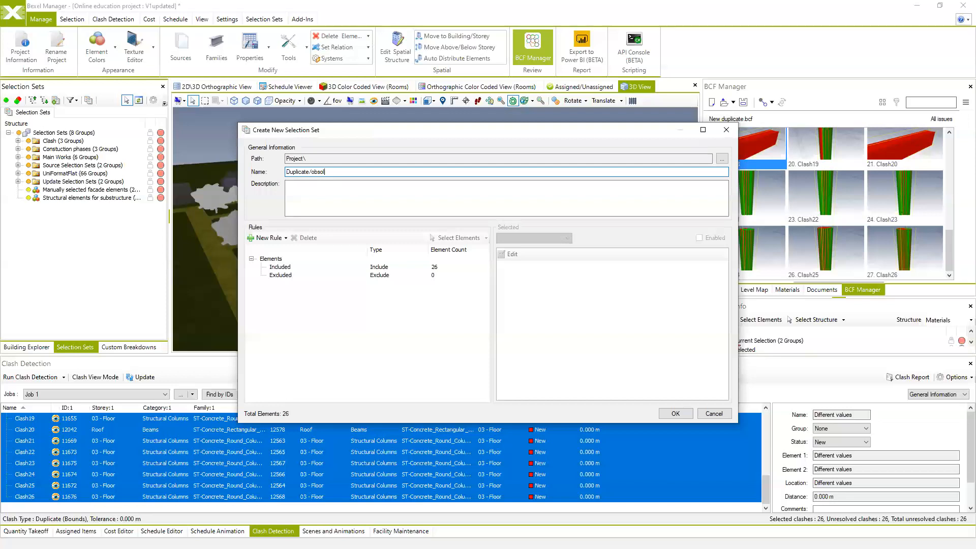
{"action": "left_click", "coordinate": [673, 415]}
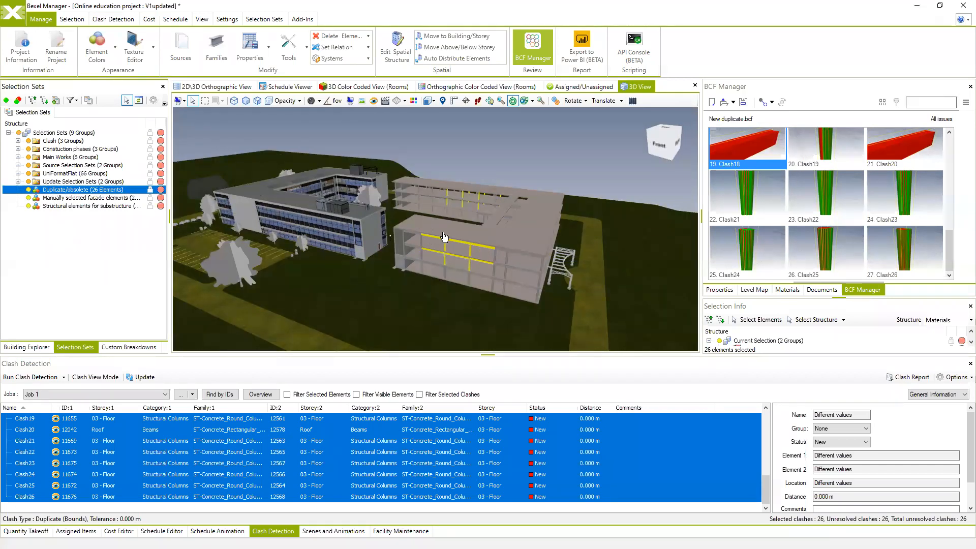
{"action": "scroll", "coordinate": [440, 237], "scroll_direction": "up", "scroll_amount": 1}
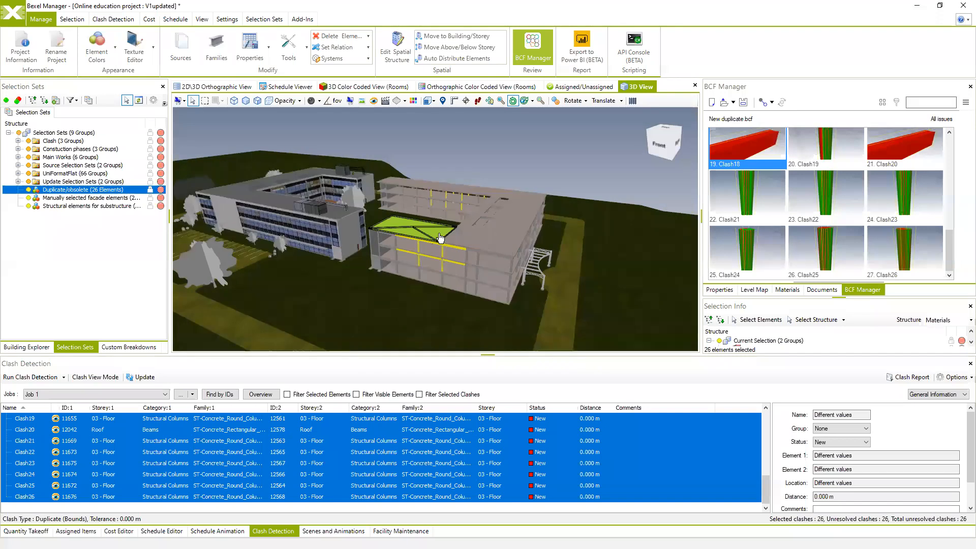
{"action": "left_click_drag", "start_coordinate": [440, 237], "coordinate": [408, 243]}
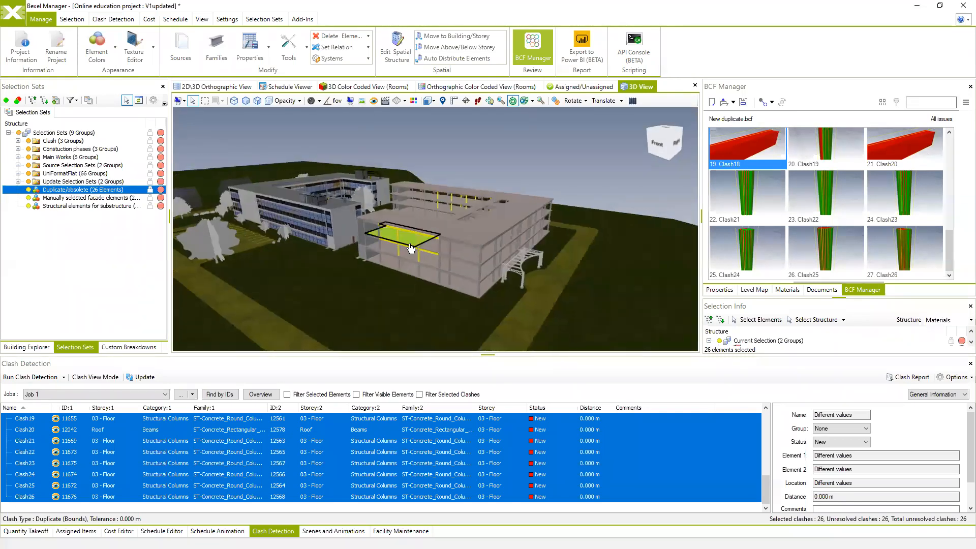
{"action": "left_click_drag", "start_coordinate": [524, 263], "coordinate": [497, 277]}
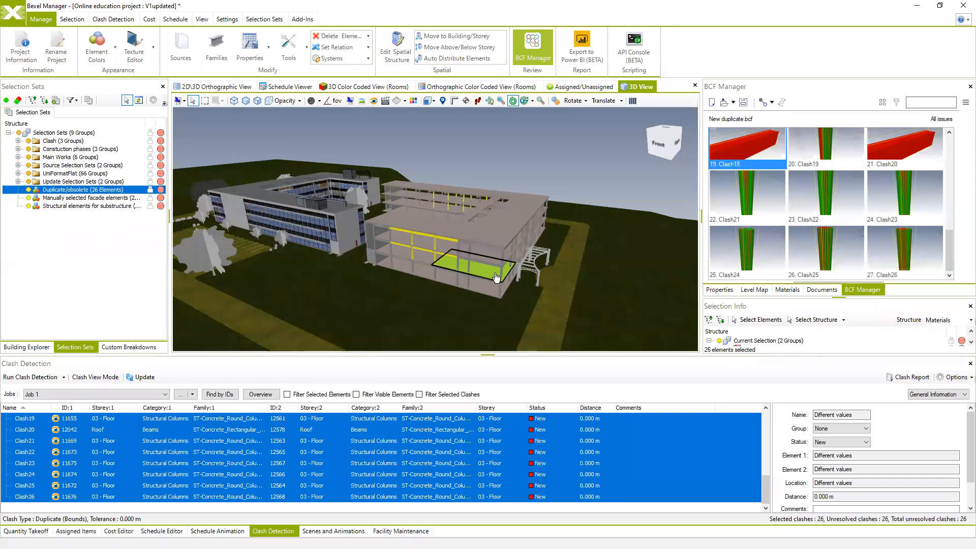
{"action": "middle_click_drag", "start_coordinate": [515, 204], "coordinate": [513, 179]}
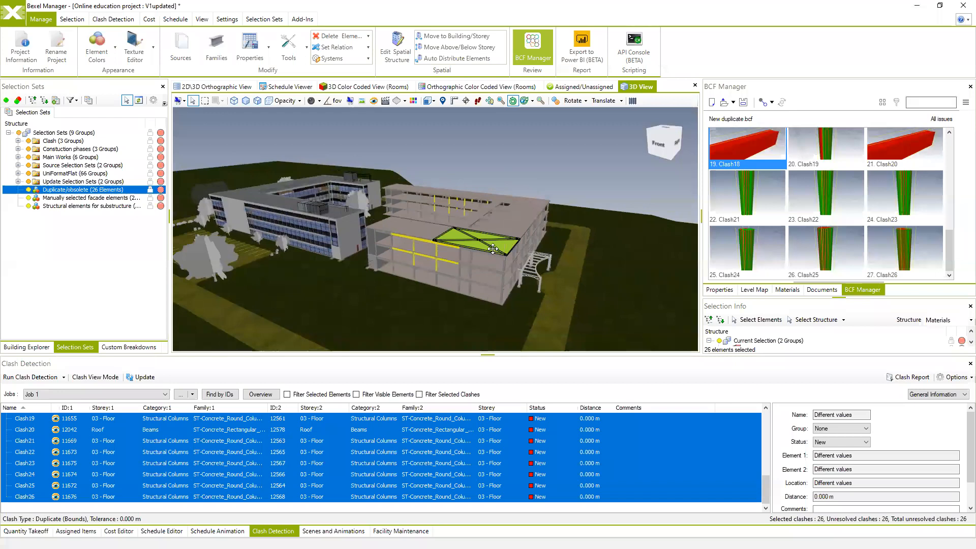
{"action": "middle_click_drag", "start_coordinate": [511, 262], "coordinate": [496, 249]}
{"action": "key", "text": "Delete"}
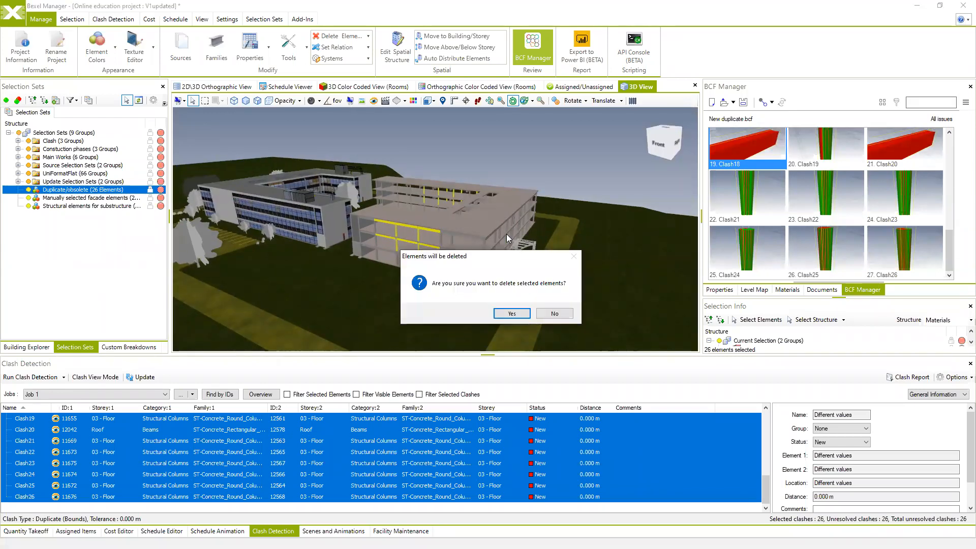
{"action": "left_click_drag", "start_coordinate": [517, 262], "coordinate": [476, 239]}
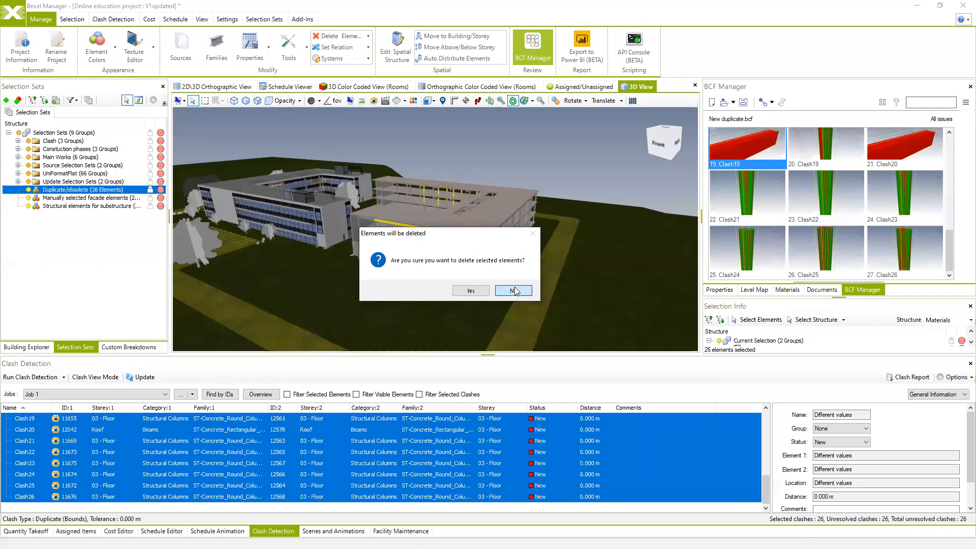
{"action": "left_click", "coordinate": [515, 291]}
Look over both buildings with the selected duplicates and examine the Clash Detection Matrix sample image
{"action": "left_click_drag", "start_coordinate": [447, 243], "coordinate": [468, 259]}
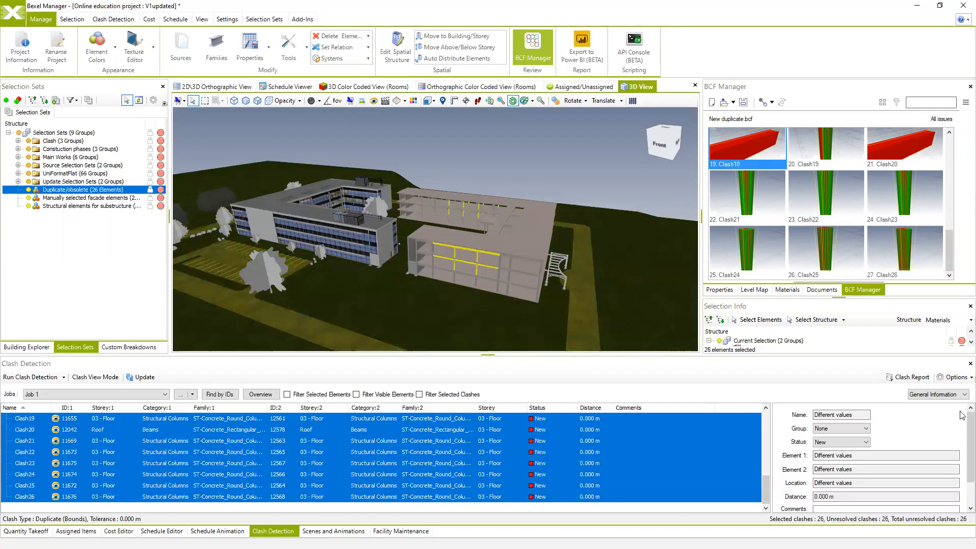
{"action": "left_click_drag", "start_coordinate": [399, 244], "coordinate": [389, 246]}
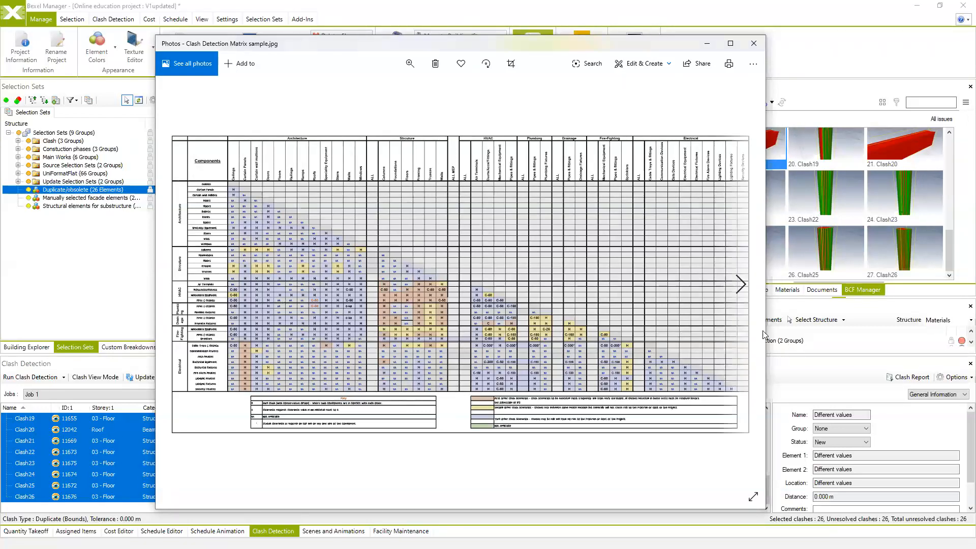
{"action": "left_click_drag", "start_coordinate": [769, 329], "coordinate": [792, 328]}
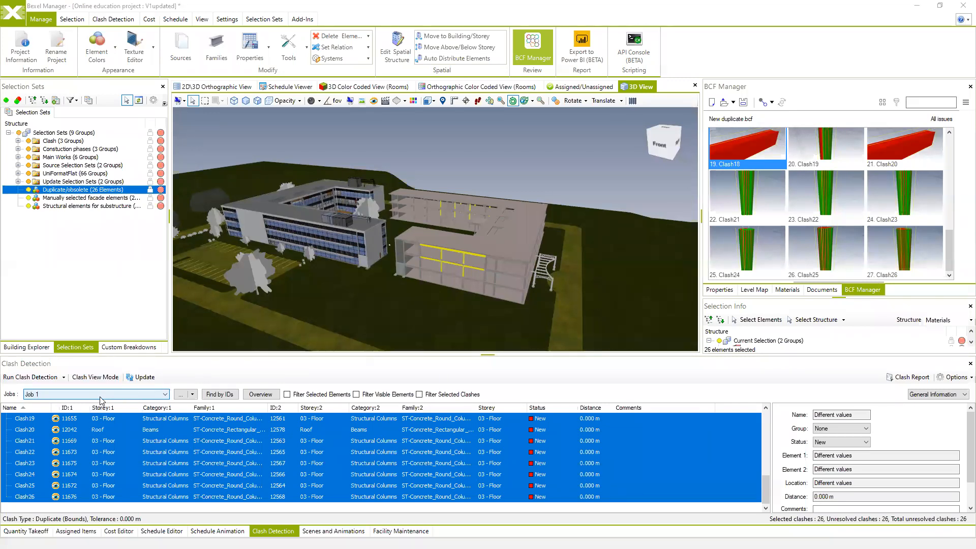
{"action": "middle_click_drag", "start_coordinate": [350, 321], "coordinate": [430, 270]}
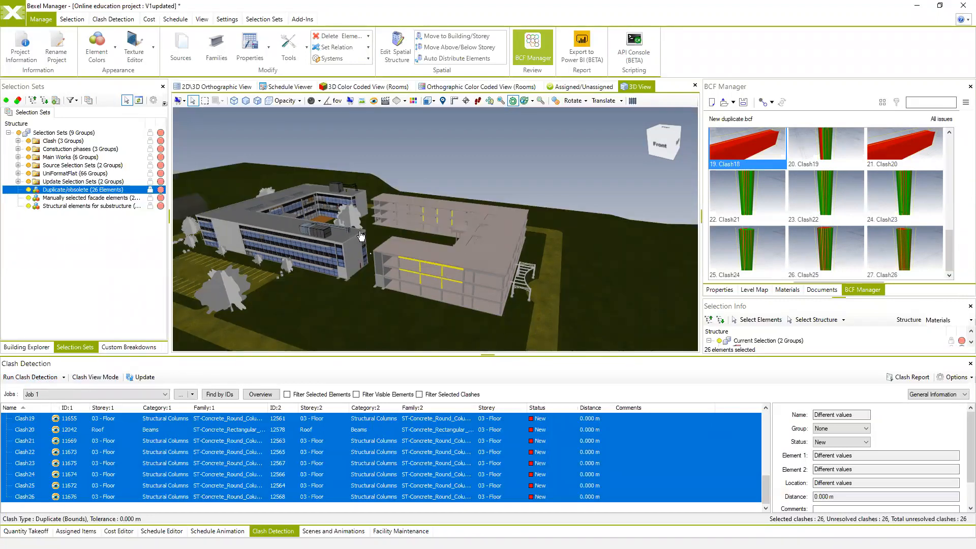
Start a new clash detection job, collapse the subgroups of the Left groups and collapse the whole Right selection tree
{"action": "left_click", "coordinate": [29, 379]}
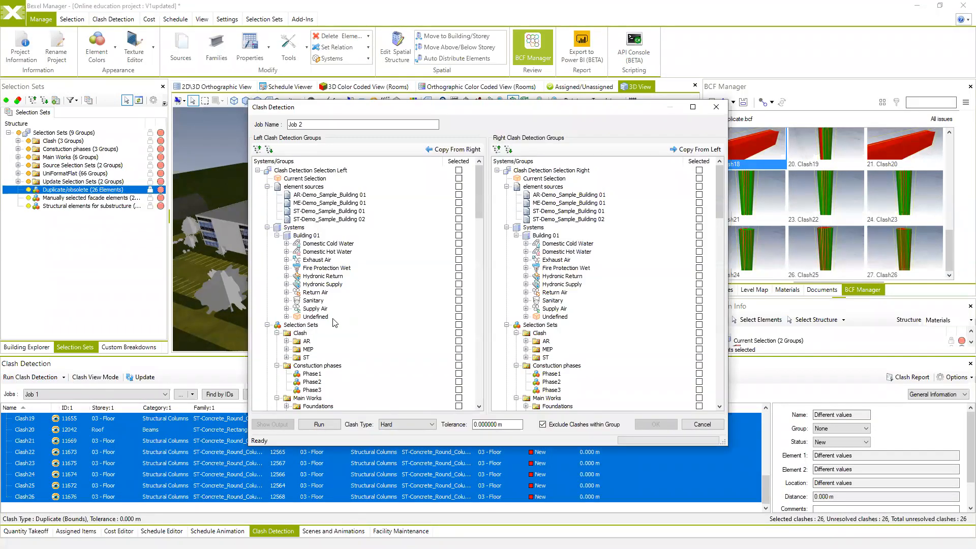
{"action": "left_click", "coordinate": [267, 187]}
{"action": "left_click", "coordinate": [267, 195]}
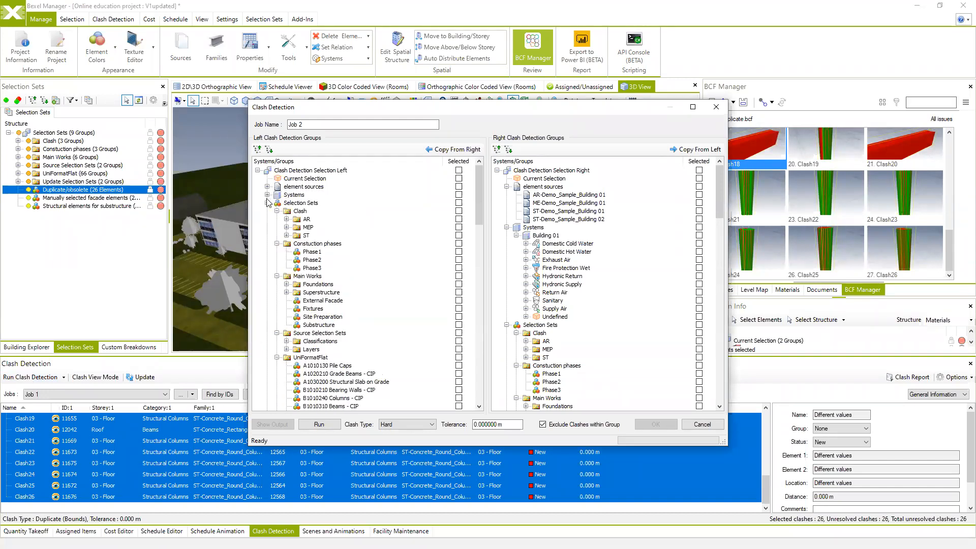
{"action": "left_click", "coordinate": [268, 203]}
{"action": "left_click", "coordinate": [267, 211]}
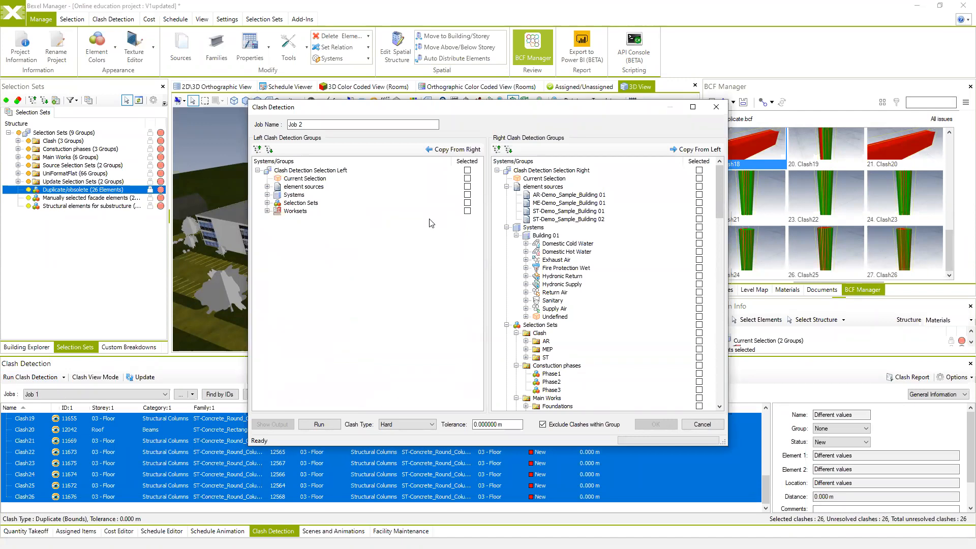
{"action": "left_click", "coordinate": [496, 171]}
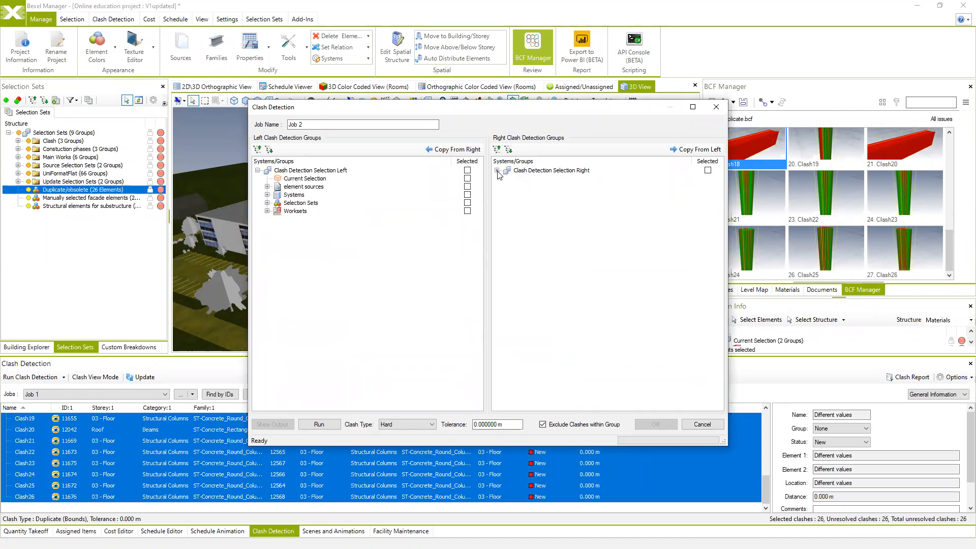
Go through the Duplicate (Bounds), Hard and Hard Conservative clash types for Job 2 and set the type to Clearance
{"action": "left_click", "coordinate": [433, 427]}
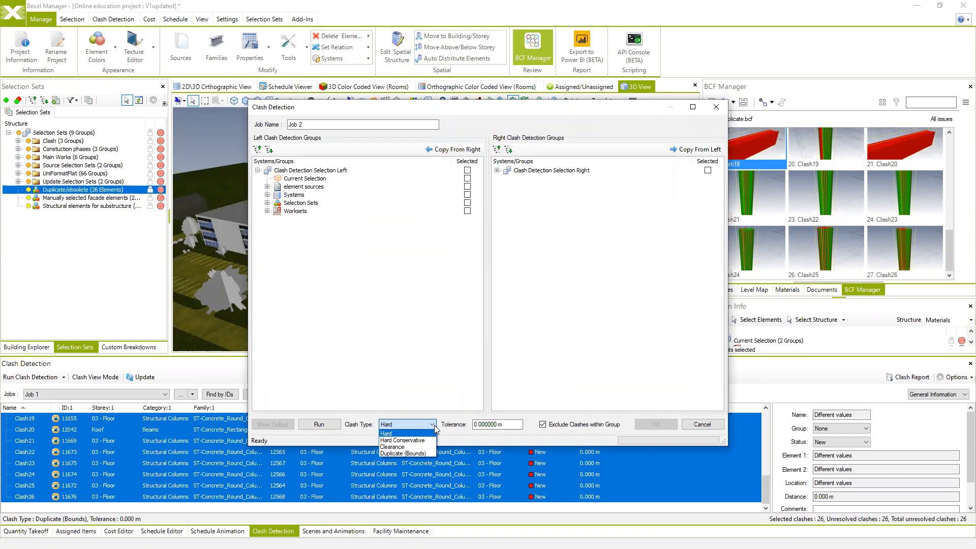
{"action": "left_click", "coordinate": [406, 454]}
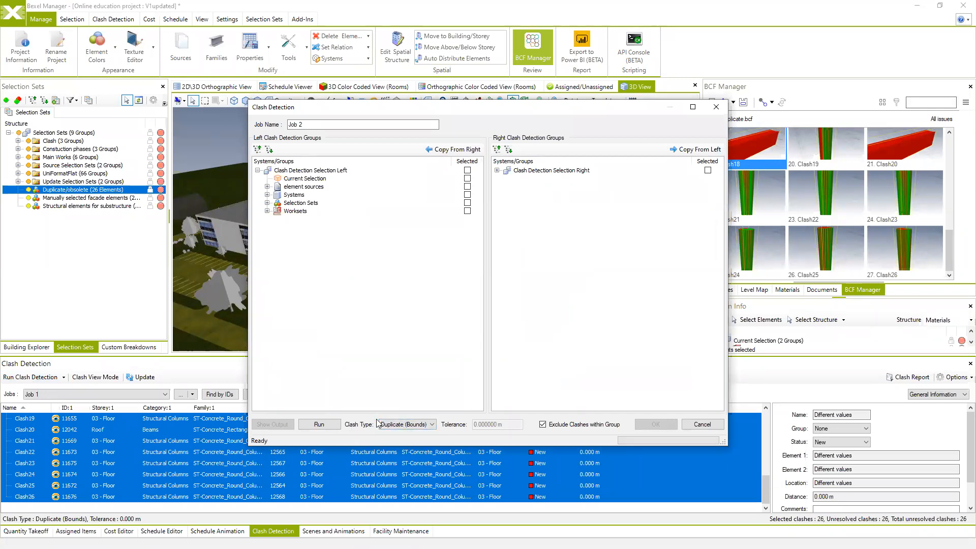
{"action": "left_click", "coordinate": [432, 425]}
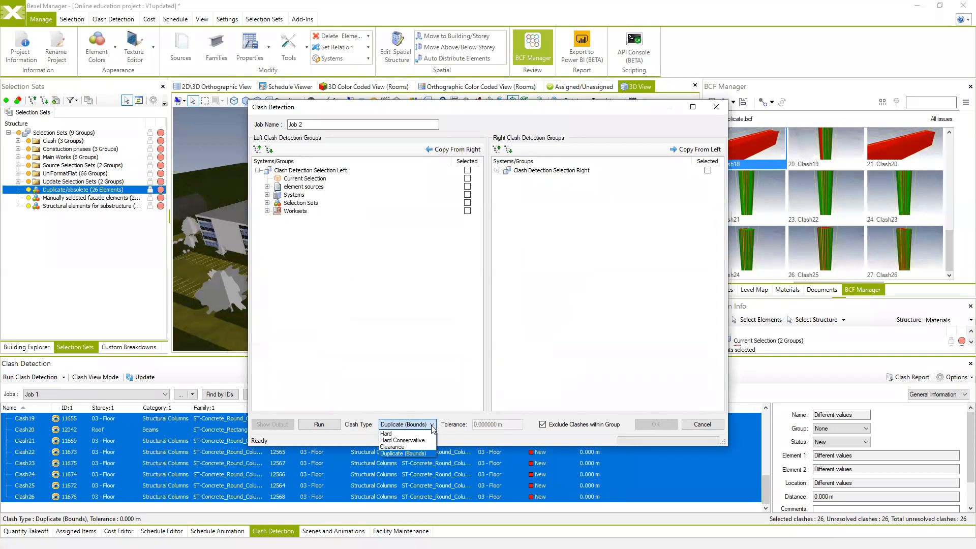
{"action": "left_click", "coordinate": [390, 433]}
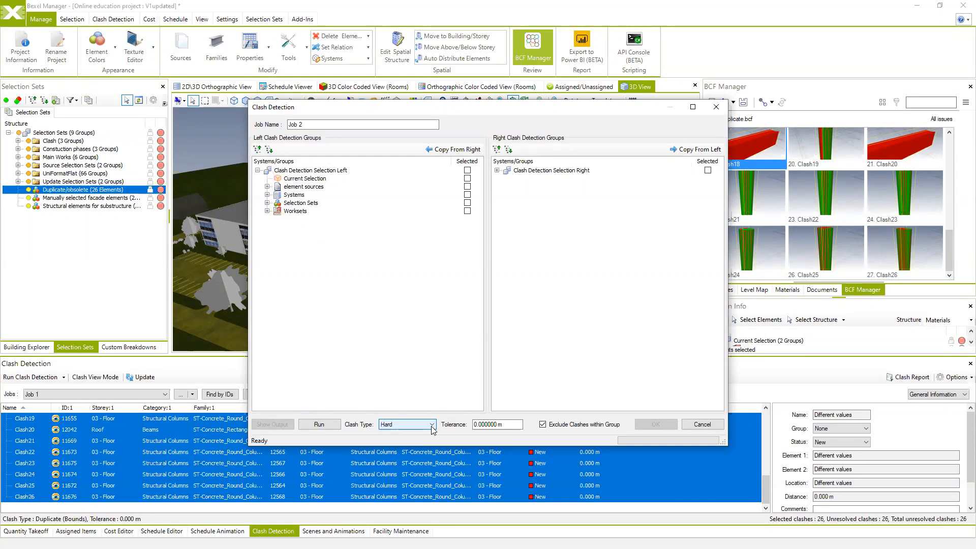
{"action": "left_click", "coordinate": [432, 424]}
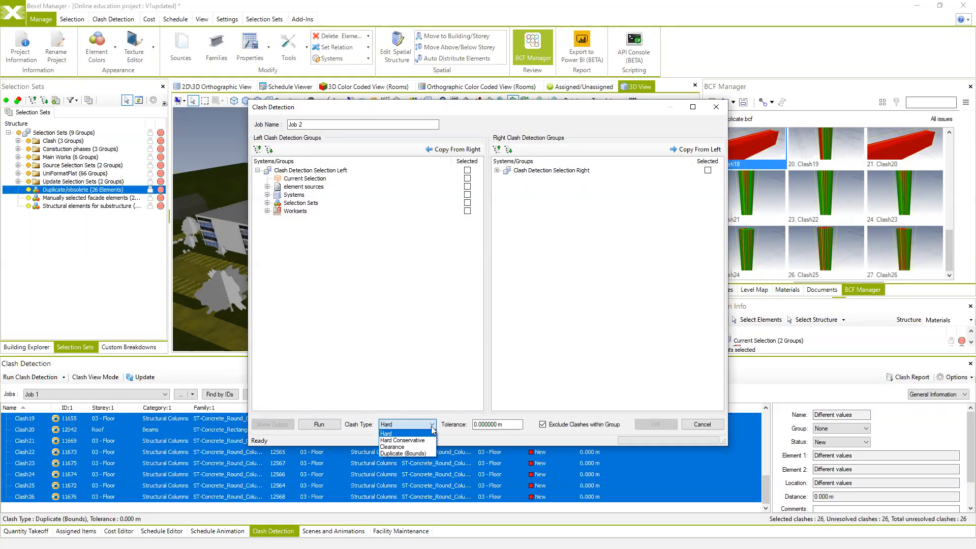
{"action": "left_click", "coordinate": [406, 440]}
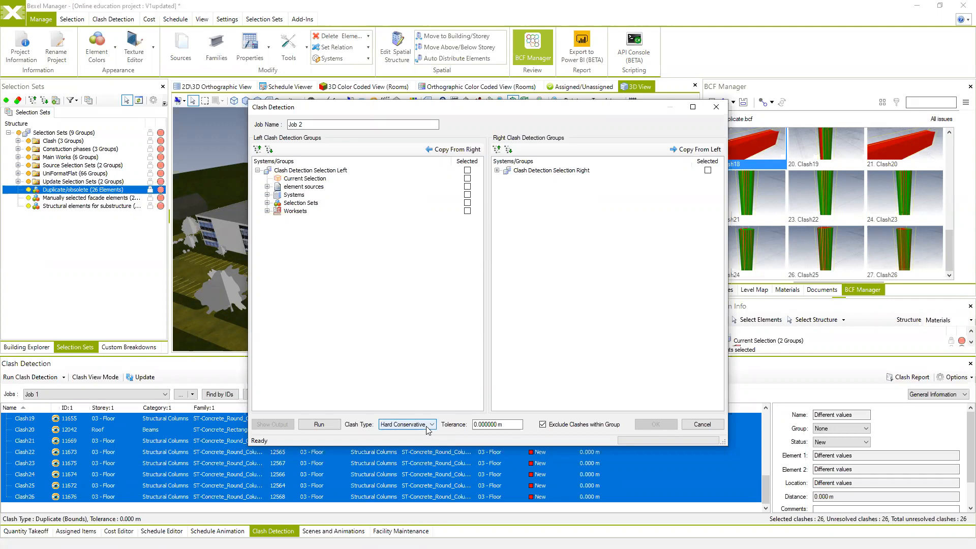
{"action": "left_click", "coordinate": [431, 427]}
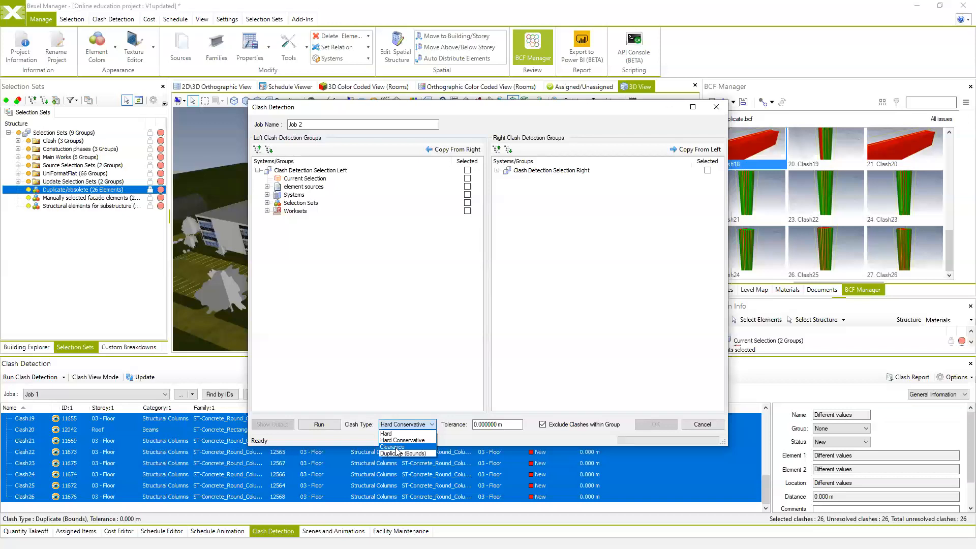
{"action": "left_click", "coordinate": [396, 447]}
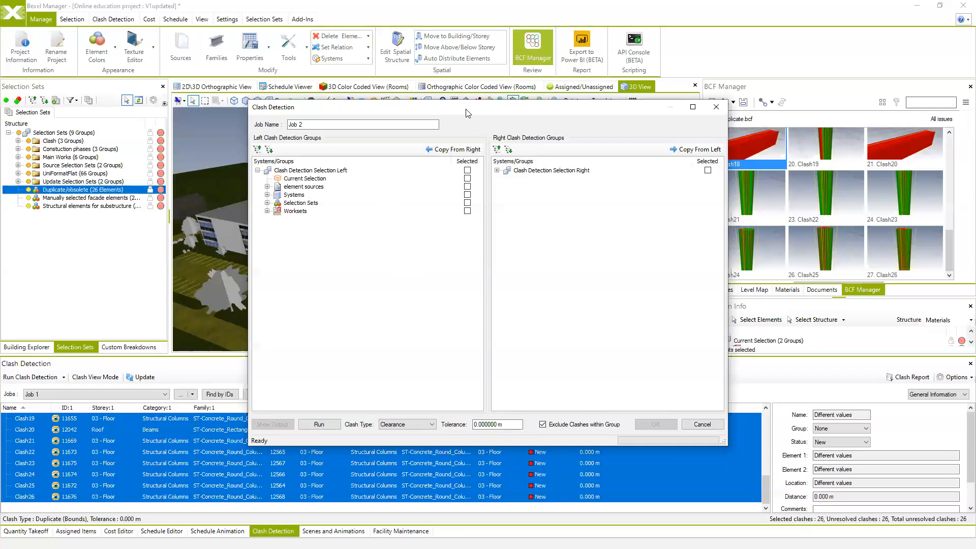
Expand the Right clash detection selection and collapse its element sources, Systems and Selection Sets groups
{"action": "left_click_drag", "start_coordinate": [465, 110], "coordinate": [438, 109]}
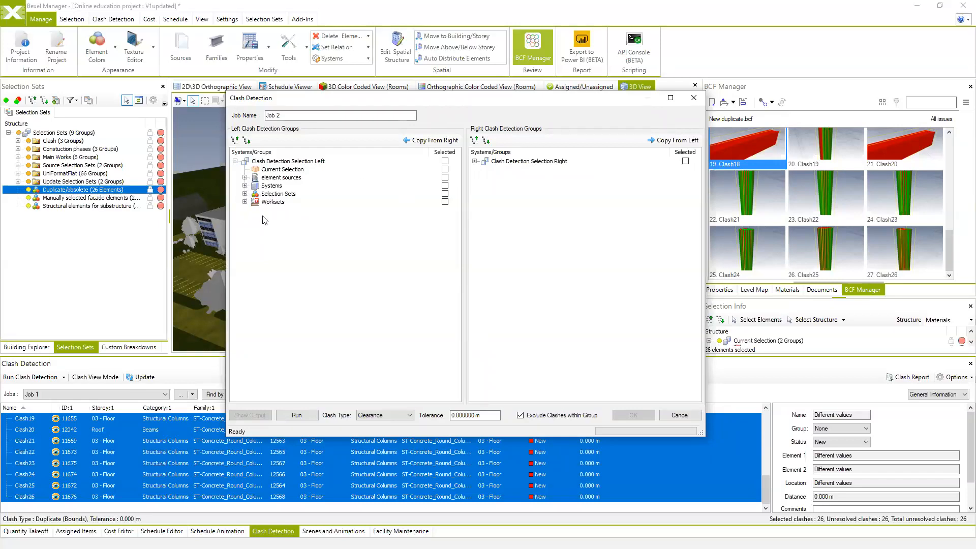
{"action": "left_click", "coordinate": [474, 161]}
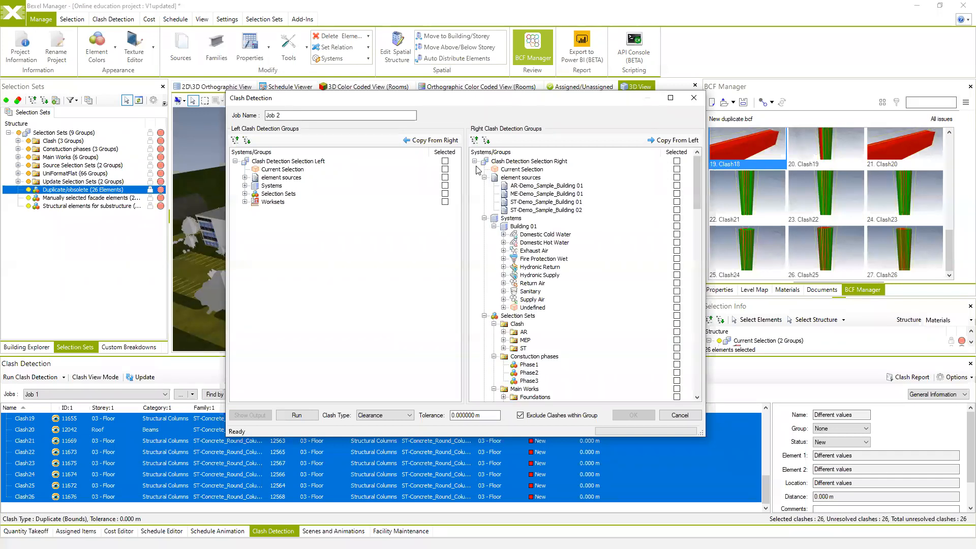
{"action": "left_click", "coordinate": [484, 177]}
{"action": "left_click", "coordinate": [484, 186]}
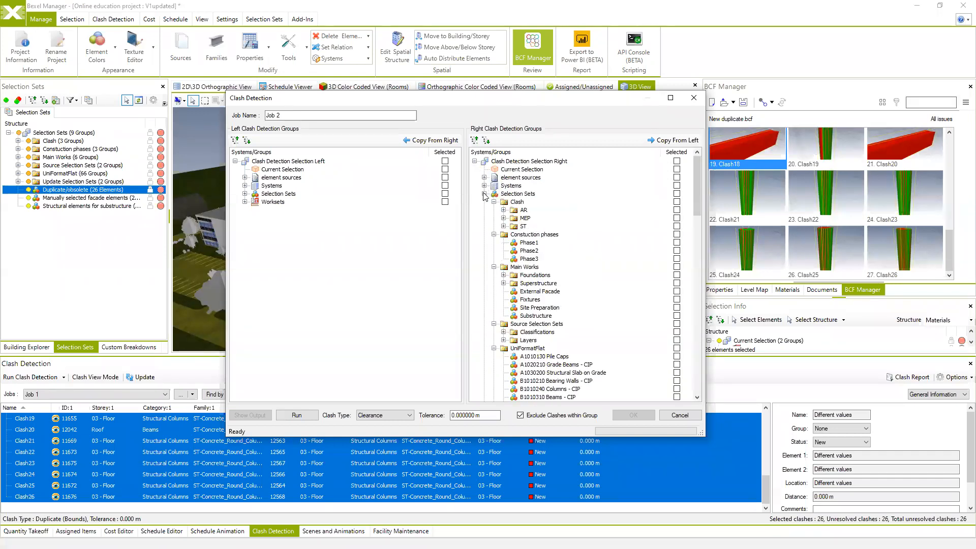
{"action": "left_click", "coordinate": [485, 193]}
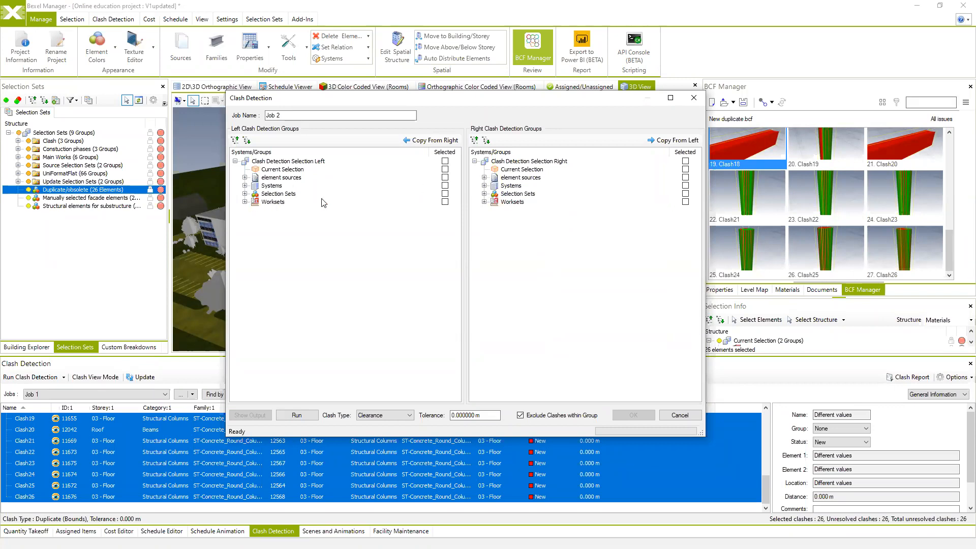
{"action": "left_click_drag", "start_coordinate": [430, 102], "coordinate": [425, 117]}
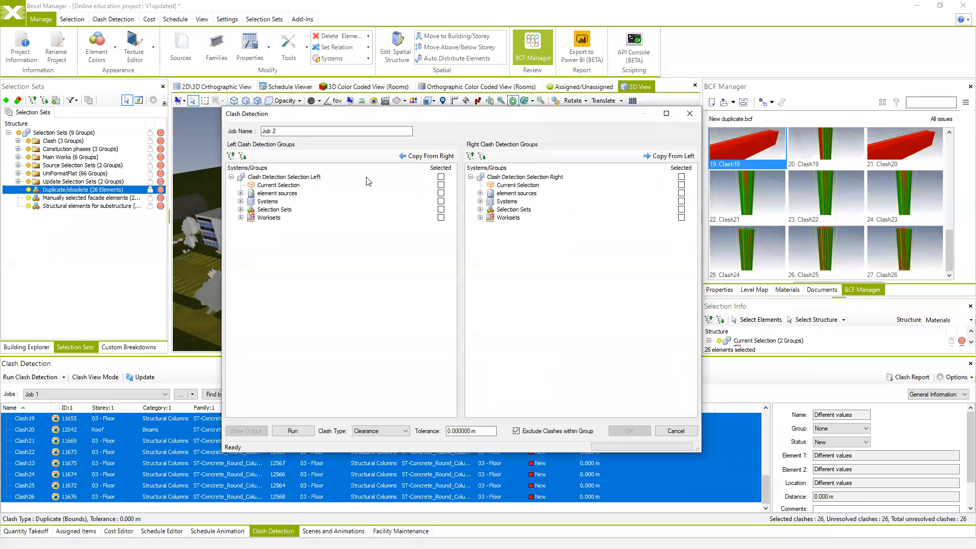
Look through the Worksets, Systems and element sources groups of the Left clash detection selection
{"action": "left_click", "coordinate": [241, 218]}
{"action": "left_click", "coordinate": [241, 217]}
{"action": "left_click", "coordinate": [241, 201]}
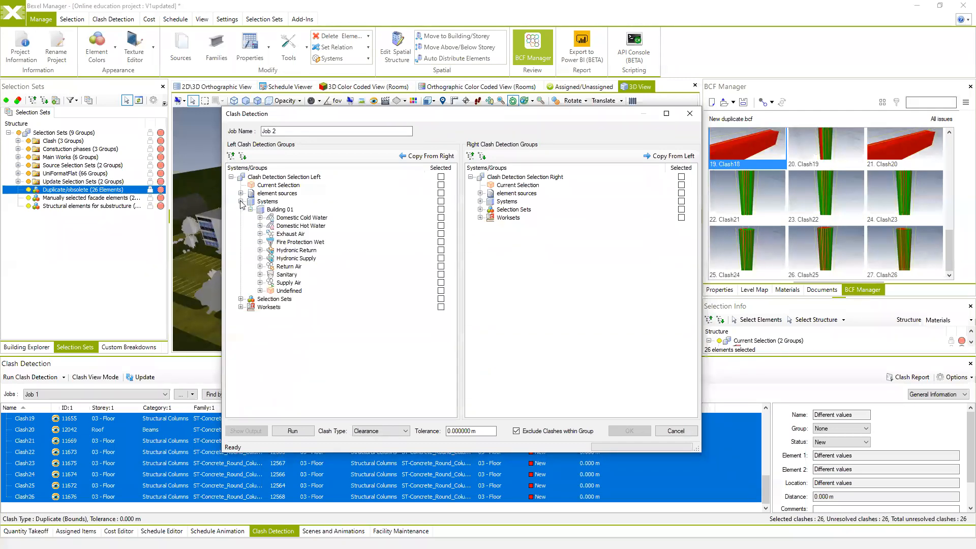
{"action": "left_click", "coordinate": [240, 201]}
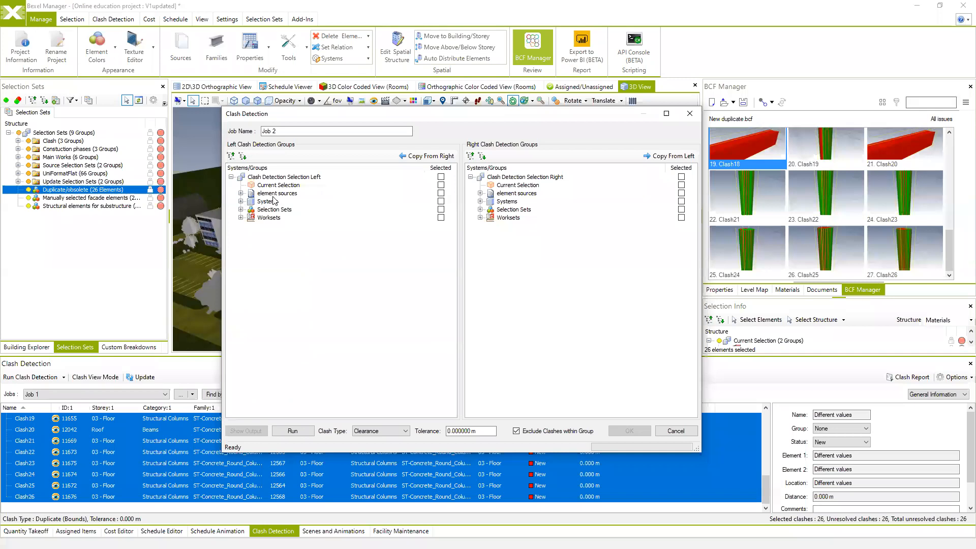
{"action": "left_click", "coordinate": [241, 201]}
{"action": "left_click", "coordinate": [241, 202]}
{"action": "left_click", "coordinate": [240, 201]}
{"action": "left_click", "coordinate": [241, 201]}
{"action": "left_click", "coordinate": [240, 193]}
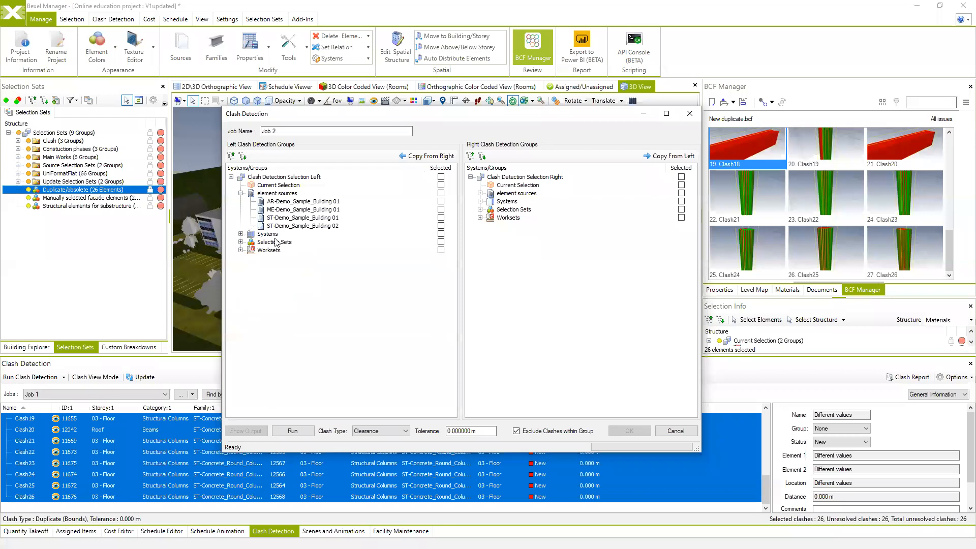
{"action": "left_click", "coordinate": [241, 193]}
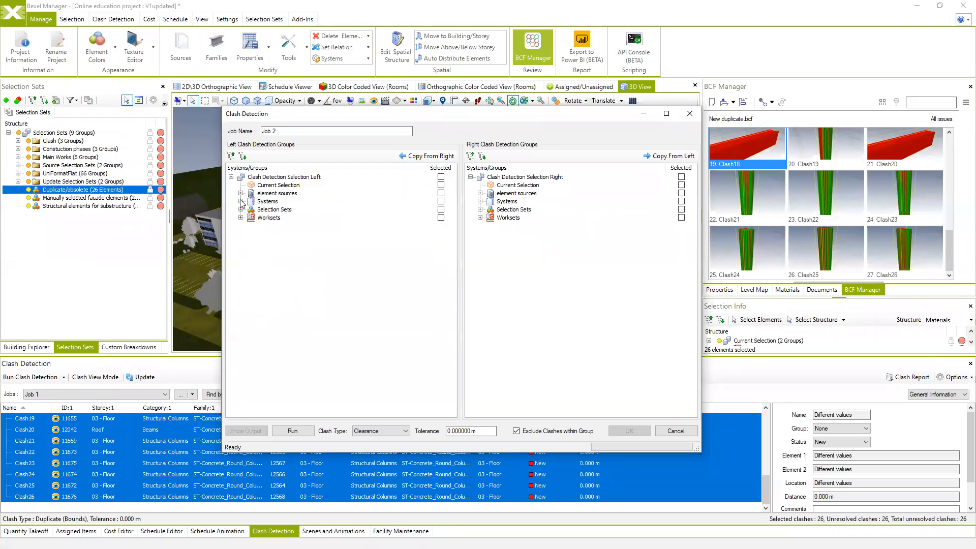
Expand the Left Selection Sets and the AR, MEP and ST subgroups under Clash, and look through their sets
{"action": "left_click", "coordinate": [241, 209]}
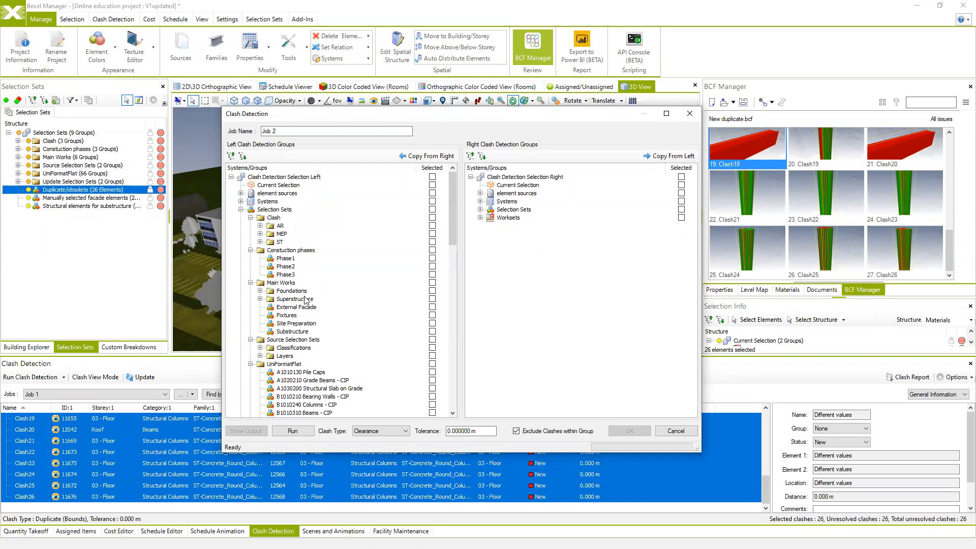
{"action": "scroll", "coordinate": [294, 392], "scroll_direction": "down", "scroll_amount": 4}
{"action": "scroll", "coordinate": [296, 366], "scroll_direction": "up", "scroll_amount": 4}
{"action": "left_click", "coordinate": [260, 226]}
{"action": "left_click", "coordinate": [260, 307]}
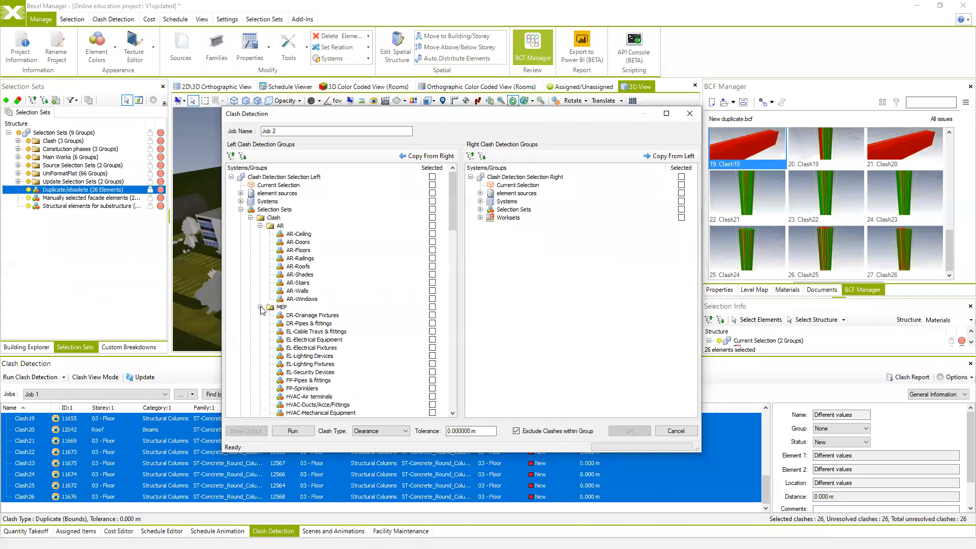
{"action": "scroll", "coordinate": [261, 312], "scroll_direction": "down", "scroll_amount": 4}
{"action": "left_click", "coordinate": [260, 348]}
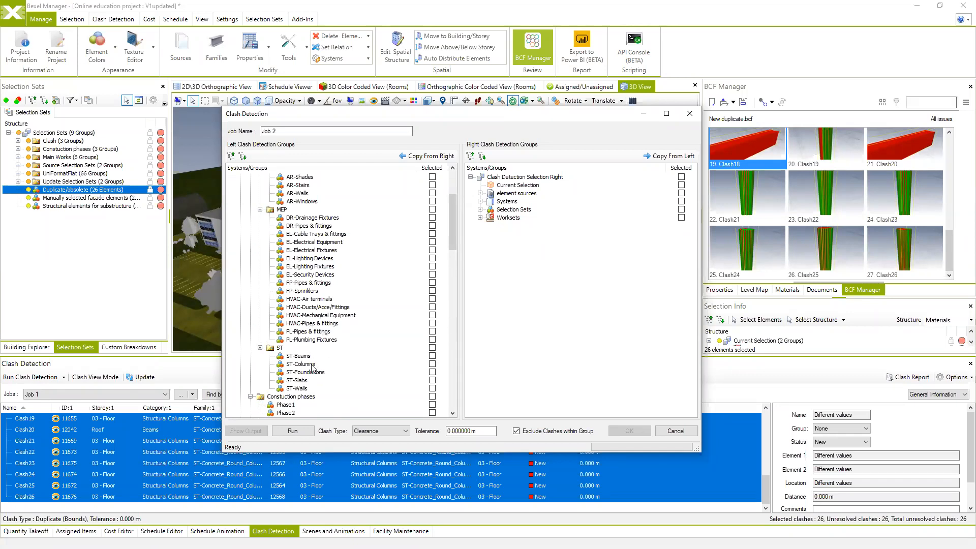
{"action": "scroll", "coordinate": [311, 368], "scroll_direction": "up", "scroll_amount": 3}
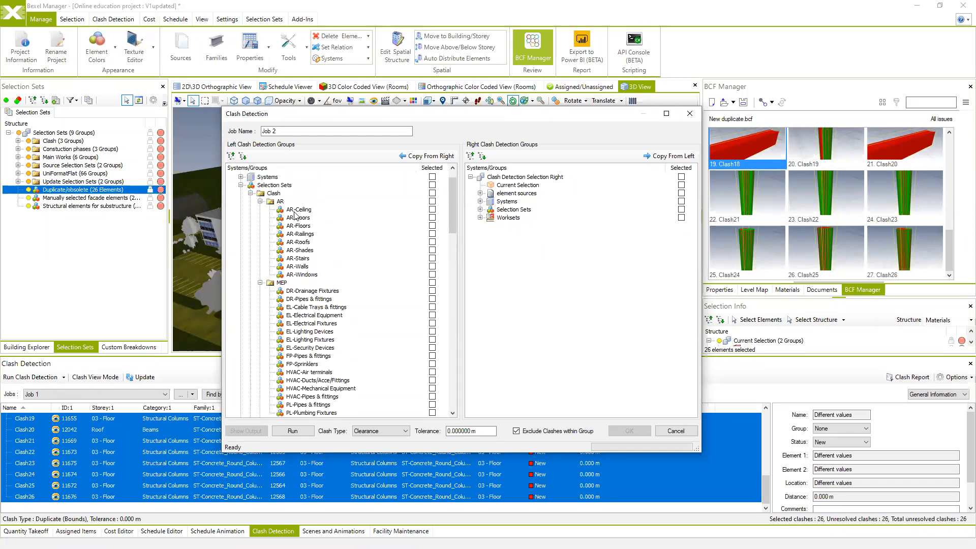
{"action": "scroll", "coordinate": [288, 270], "scroll_direction": "down", "scroll_amount": 3}
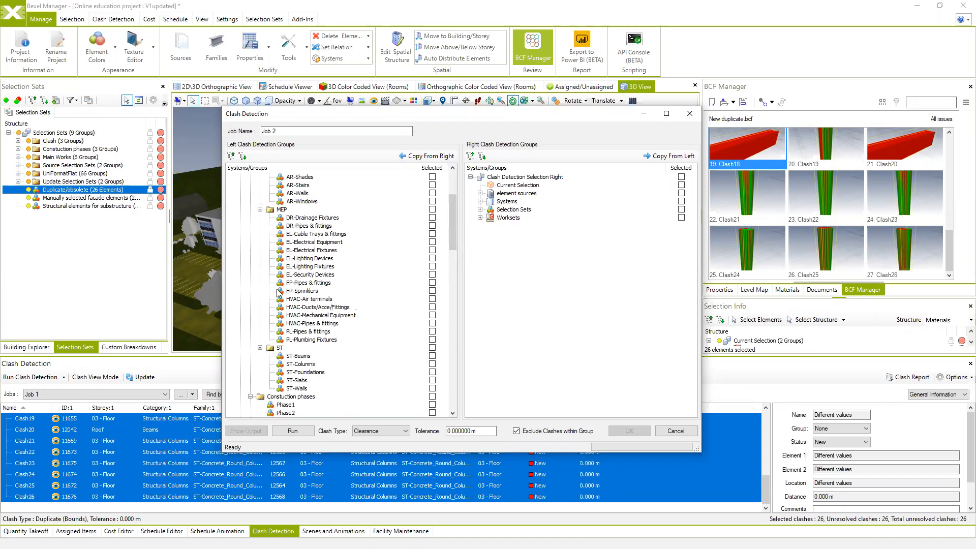
{"action": "left_click", "coordinate": [297, 300]}
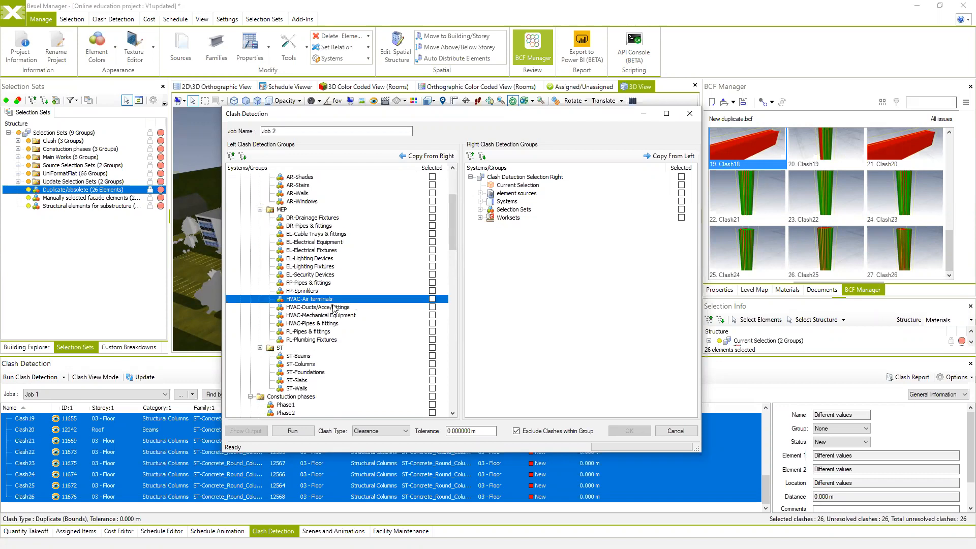
{"action": "scroll", "coordinate": [328, 312], "scroll_direction": "down", "scroll_amount": 3}
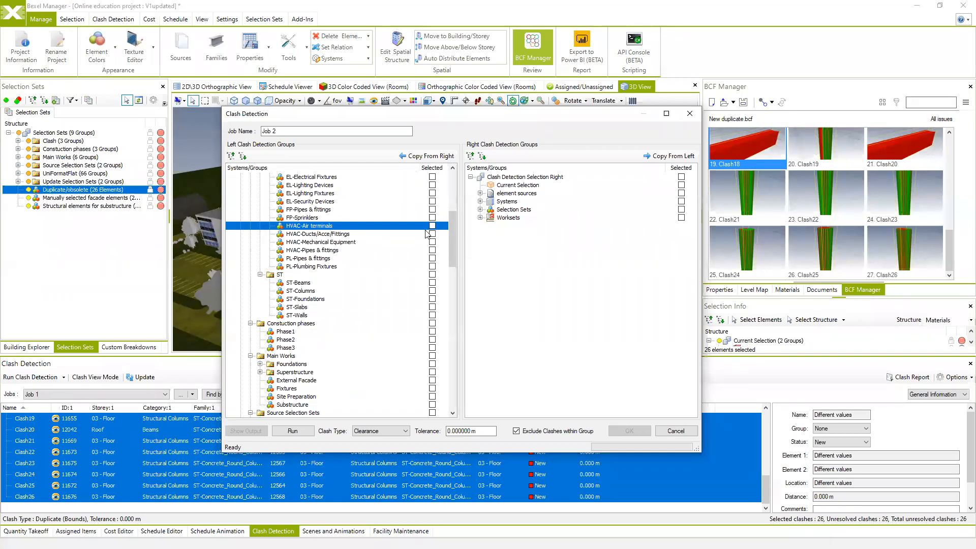
Include all ST sets in the Left groups: ST-Beams, ST-Columns, ST-Foundations, ST-Slabs and ST-Walls
{"action": "left_click", "coordinate": [325, 298]}
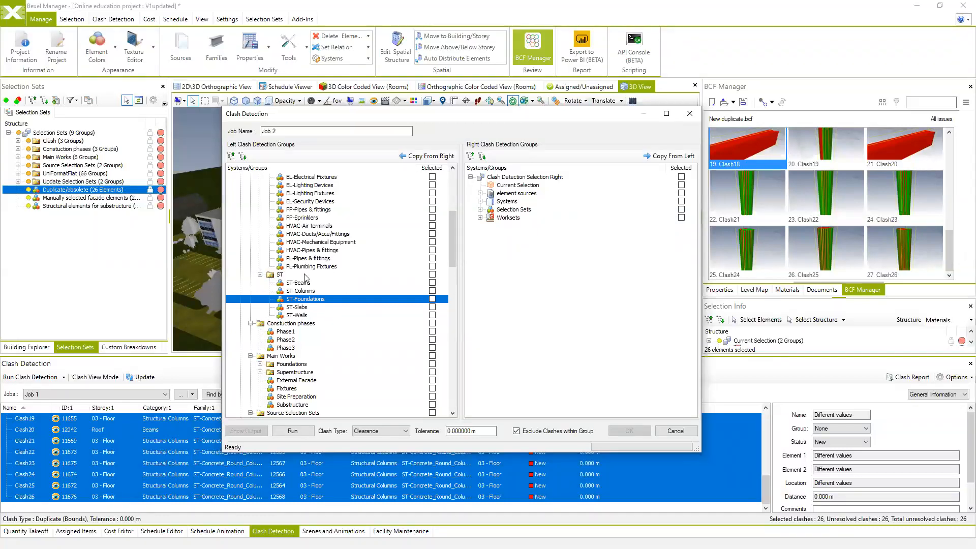
{"action": "left_click", "coordinate": [432, 282]}
{"action": "left_click", "coordinate": [432, 299]}
{"action": "left_click", "coordinate": [432, 307]}
{"action": "left_click", "coordinate": [433, 315]}
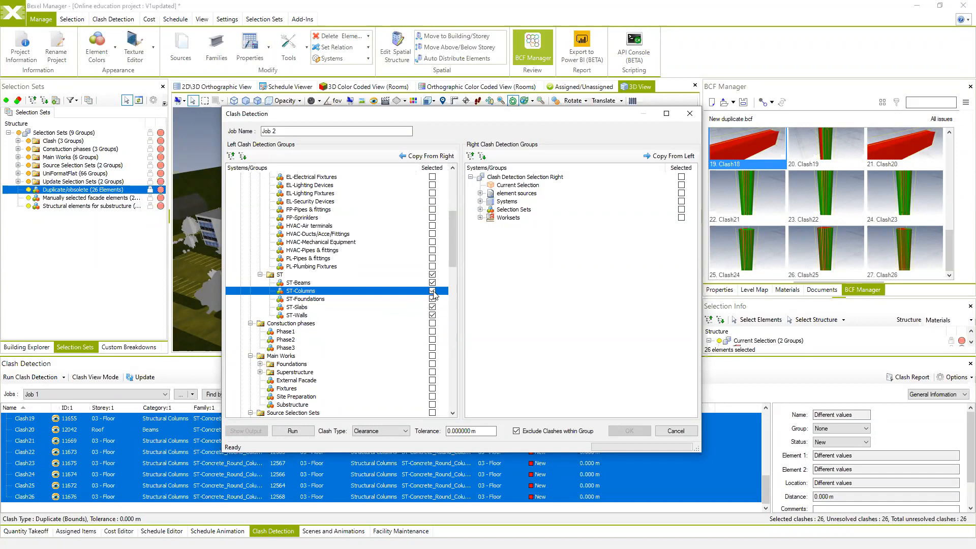
Expand the Right MEP selection sets under Clash and include HVAC-Air terminals, HVAC-Ducts/Acce/Fittings, HVAC-Mechanical Equipment and HVAC-Pipes & fittings
{"action": "left_click", "coordinate": [480, 210]}
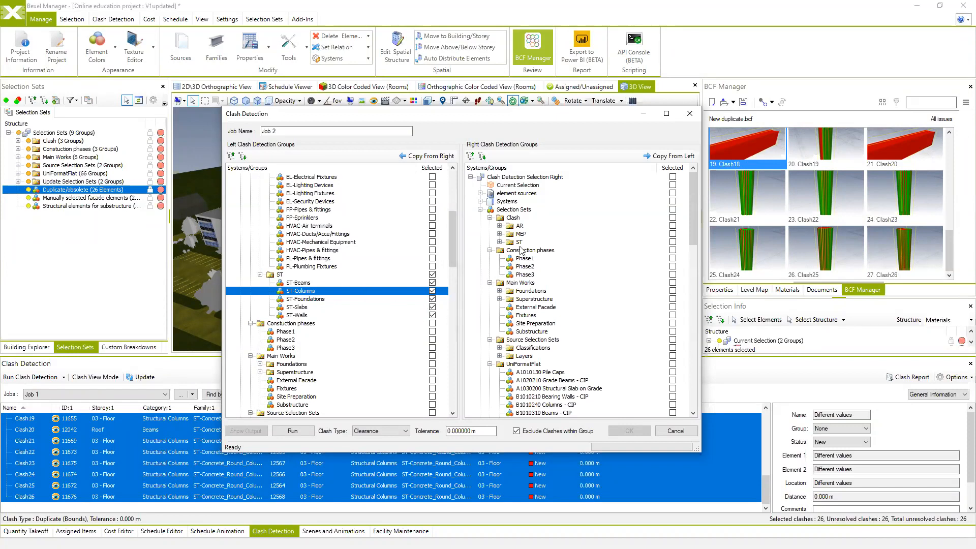
{"action": "left_click", "coordinate": [499, 234]}
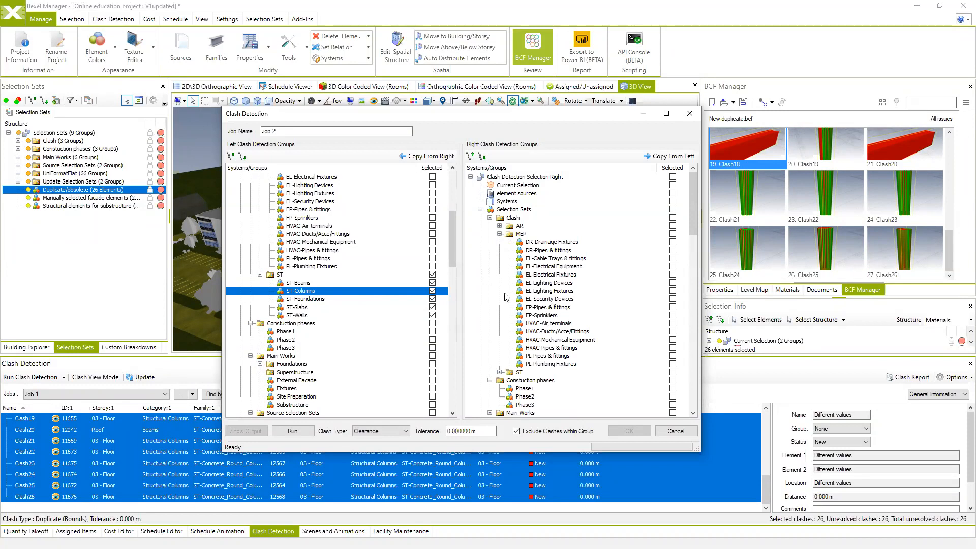
{"action": "left_click", "coordinate": [547, 349]}
{"action": "left_click", "coordinate": [673, 348]}
{"action": "left_click", "coordinate": [673, 340]}
{"action": "left_click", "coordinate": [673, 331]}
{"action": "left_click", "coordinate": [672, 324]}
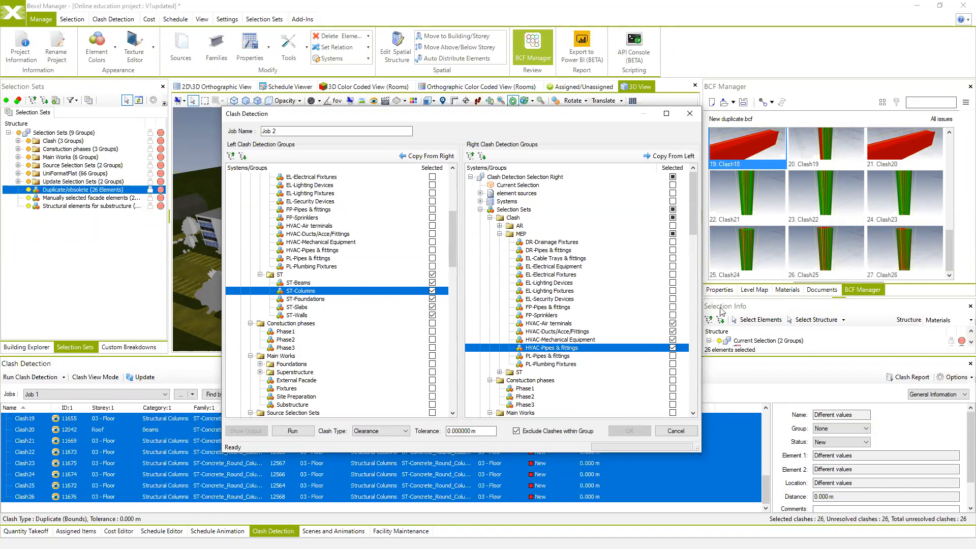
Add PL-Pipes & fittings and PL-Plumbing Fixtures to the Right clash detection groups
{"action": "left_click", "coordinate": [557, 324]}
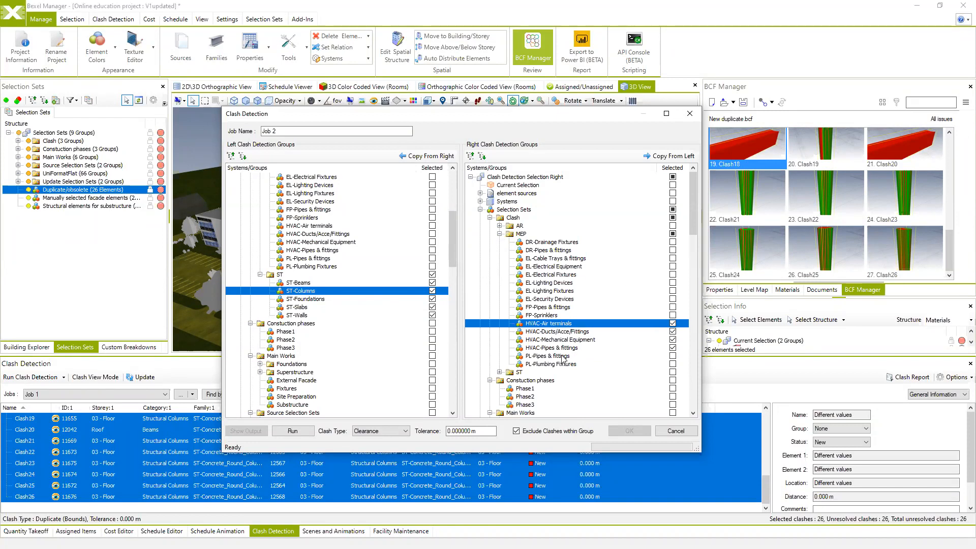
{"action": "left_click", "coordinate": [562, 357]}
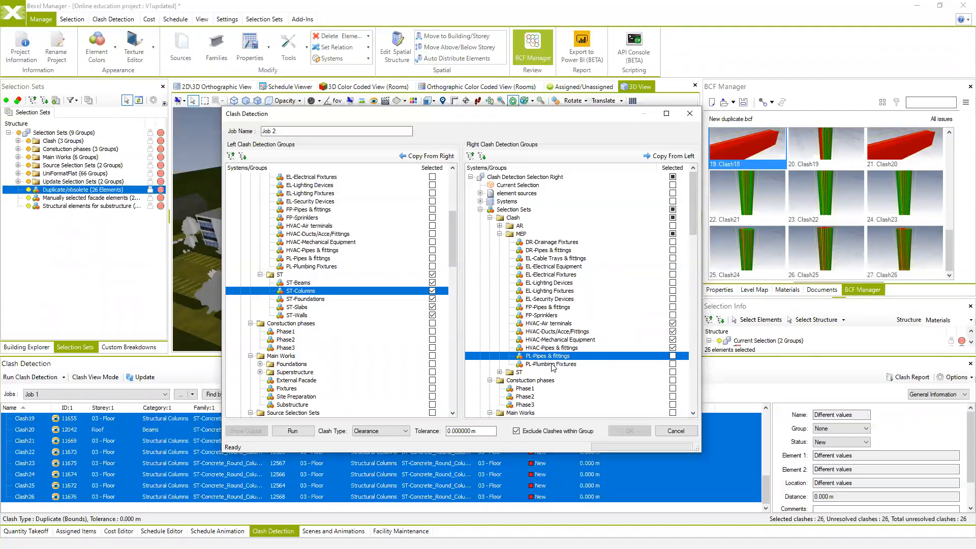
{"action": "left_click", "coordinate": [672, 356]}
{"action": "left_click", "coordinate": [672, 364]}
{"action": "left_click", "coordinate": [301, 300]}
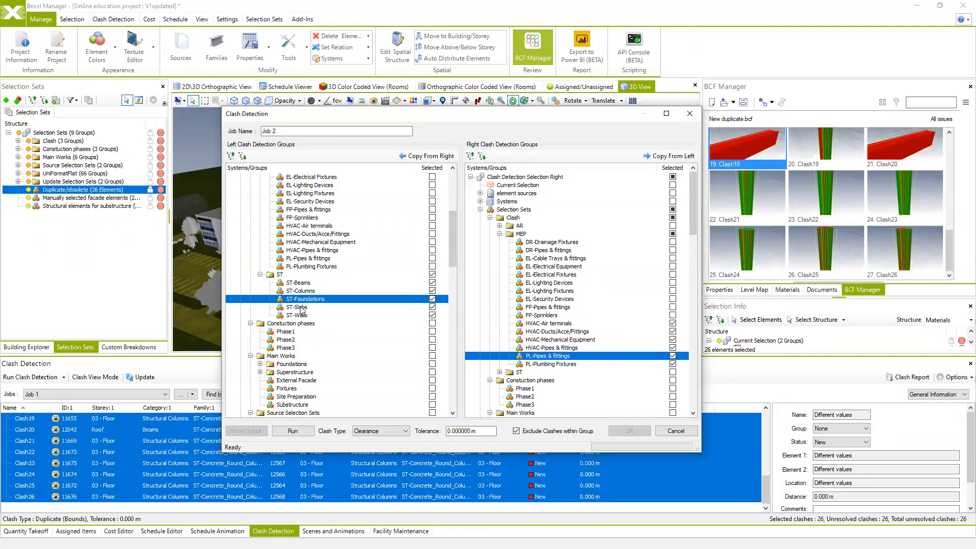
{"action": "left_click", "coordinate": [551, 331]}
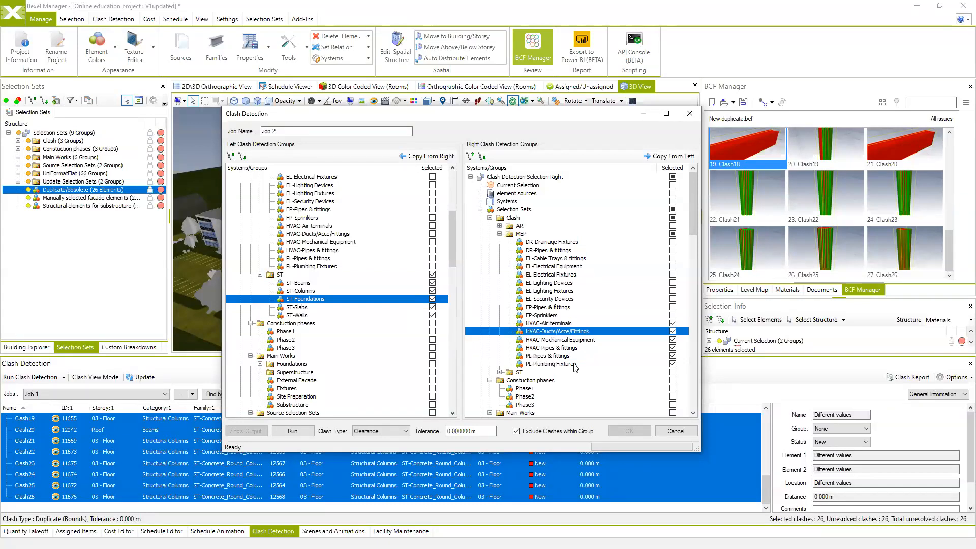
Rename the clash detection job as Structural Vs HVAC systems
{"action": "left_click_drag", "start_coordinate": [275, 131], "coordinate": [245, 135]}
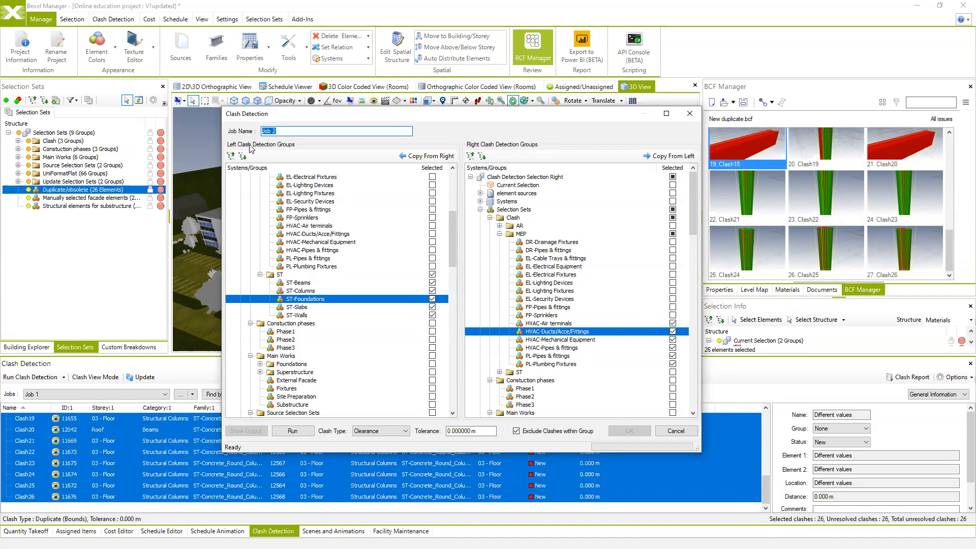
{"action": "type", "text": "S"}
Turn off Exclude Clashes within Group, go through the chosen ST and HVAC sets, and turn the exclusion back on
{"action": "left_click", "coordinate": [516, 431]}
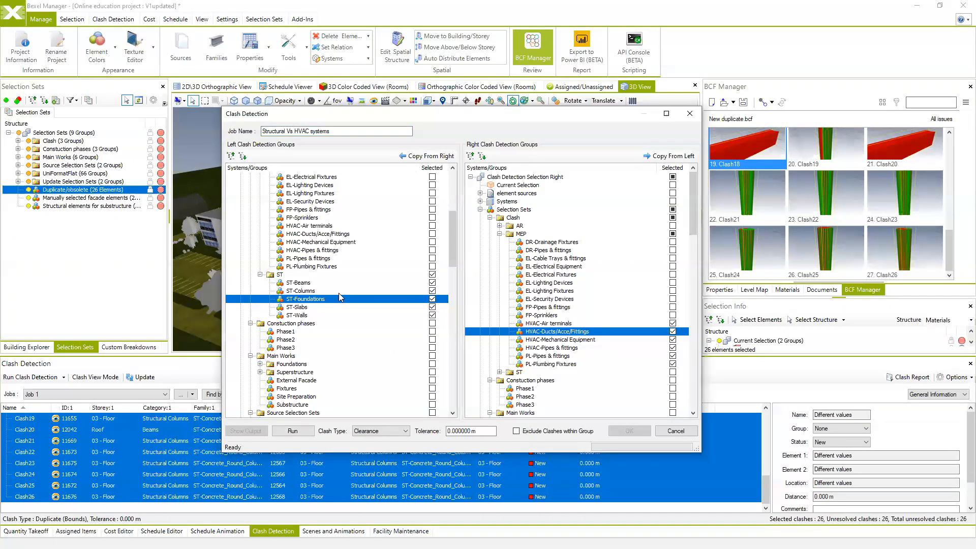
{"action": "left_click", "coordinate": [302, 283]}
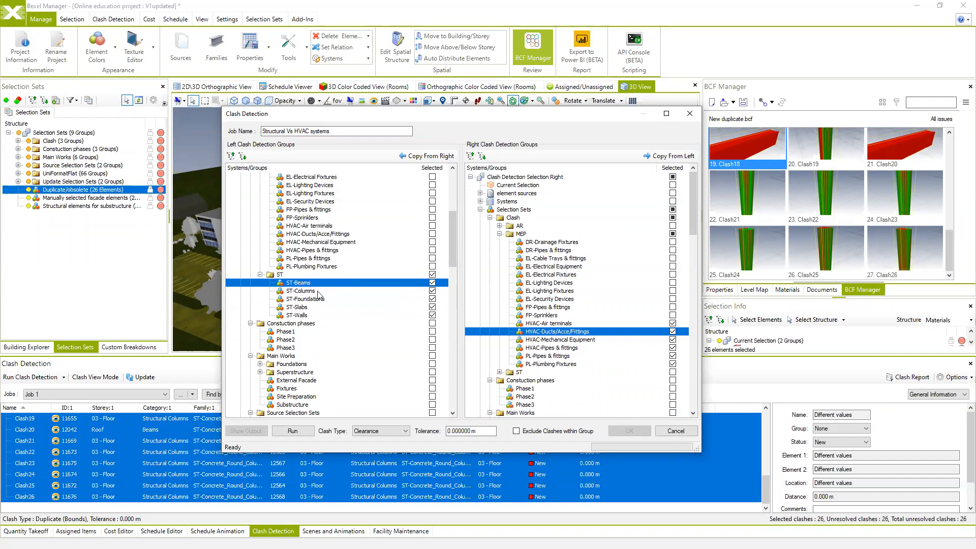
{"action": "left_click", "coordinate": [311, 291]}
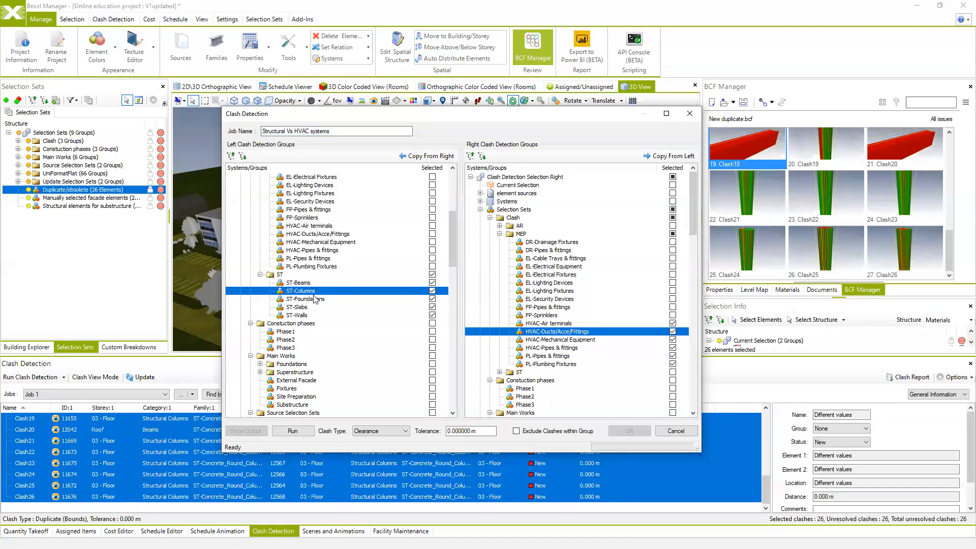
{"action": "left_click", "coordinate": [307, 301]}
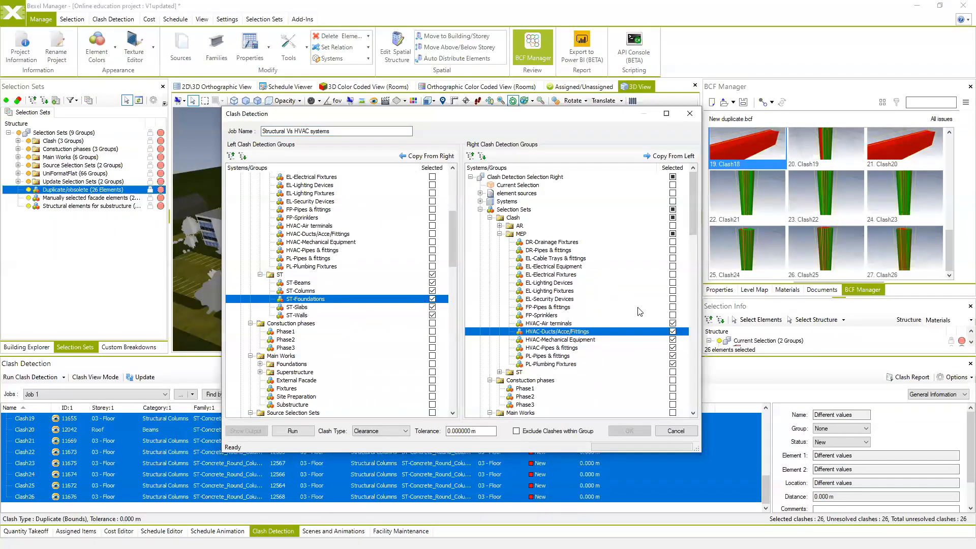
{"action": "left_click", "coordinate": [553, 324]}
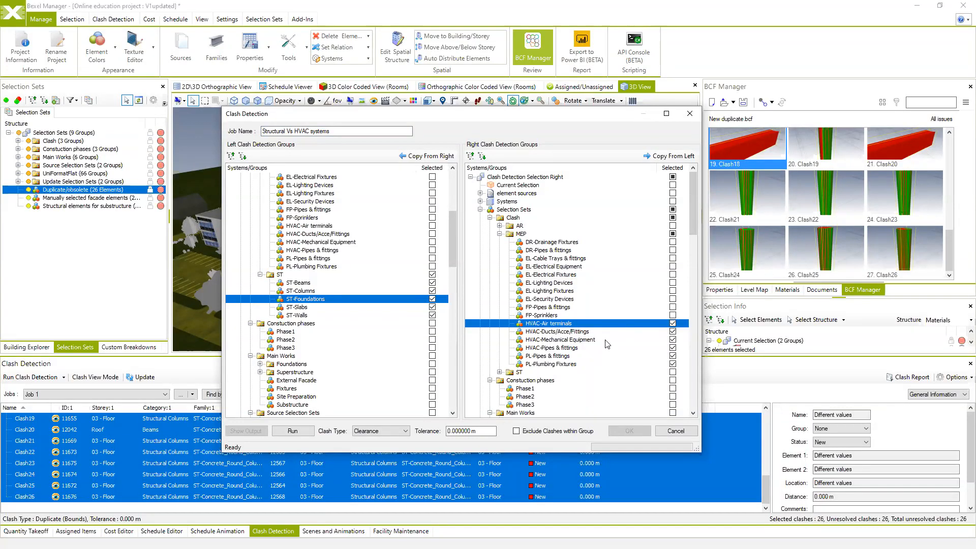
{"action": "left_click", "coordinate": [565, 333]}
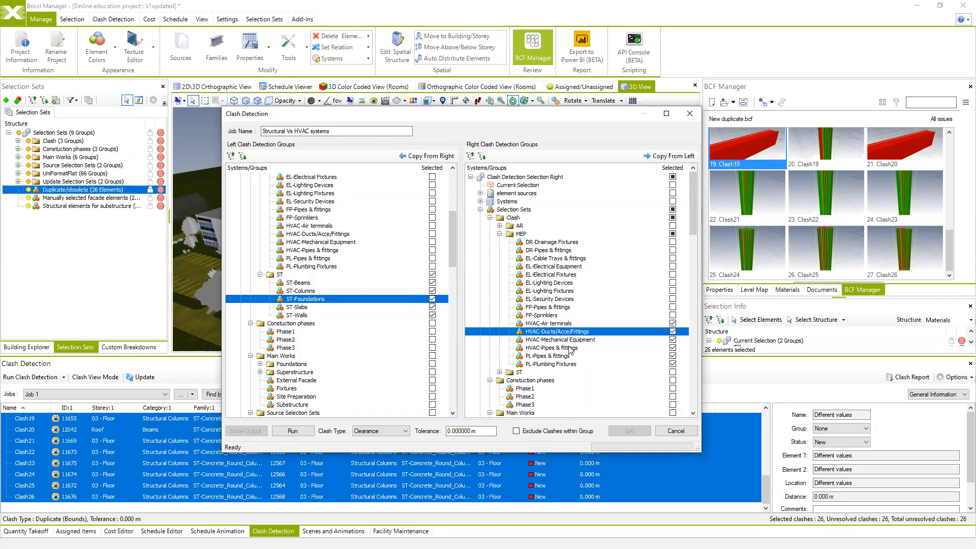
{"action": "left_click", "coordinate": [569, 348]}
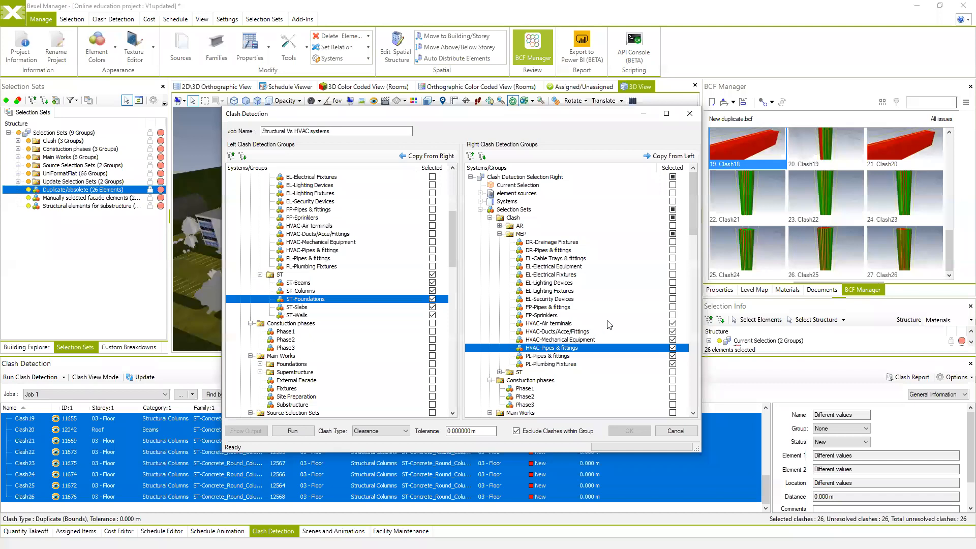
Run the Structural Vs HVAC systems clash analysis and accept its results into the clash list
{"action": "left_click", "coordinate": [308, 433]}
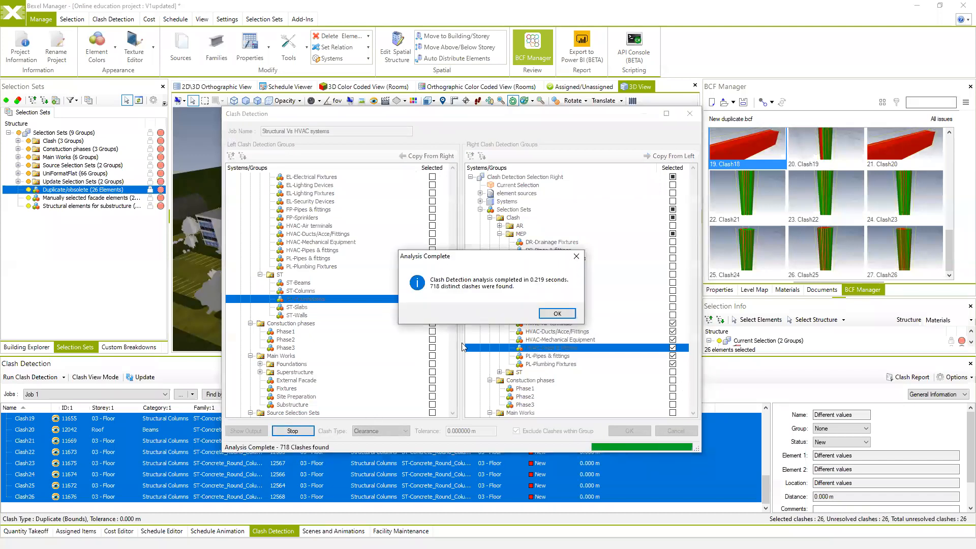
{"action": "left_click", "coordinate": [557, 314]}
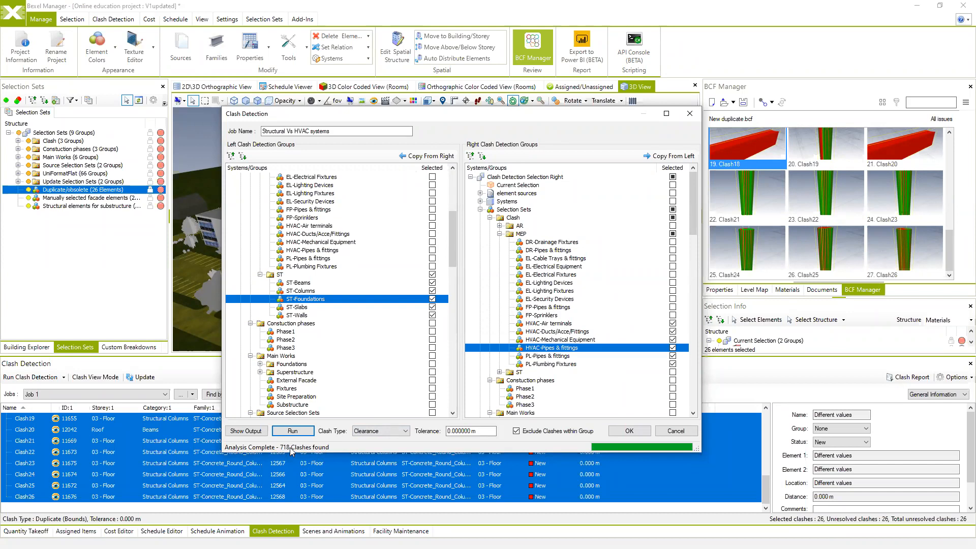
{"action": "left_click", "coordinate": [639, 431]}
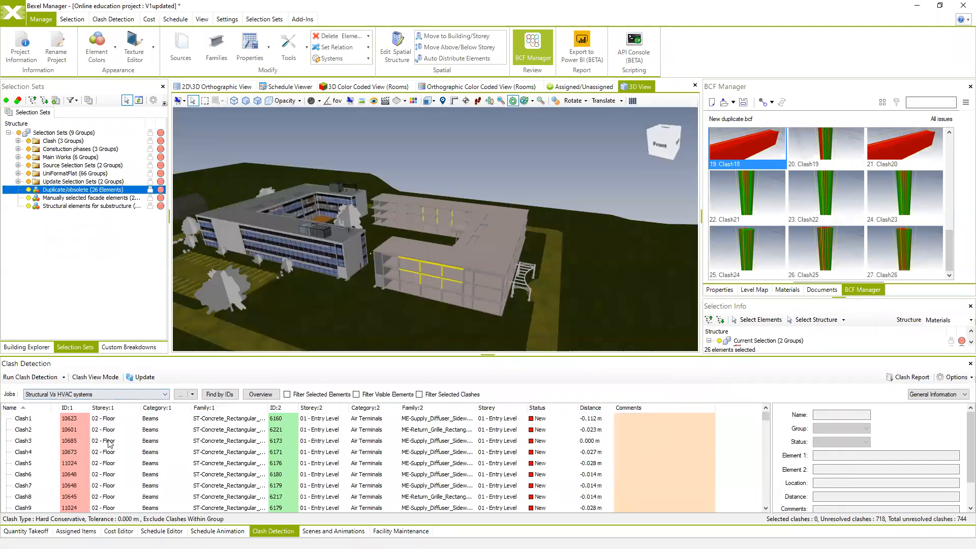
Enlarge the clash results area and open the clash overview matrix, sized to show all selection set columns and the totals
{"action": "scroll", "coordinate": [114, 446], "scroll_direction": "up", "scroll_amount": 3}
{"action": "left_click_drag", "start_coordinate": [262, 355], "coordinate": [262, 284]}
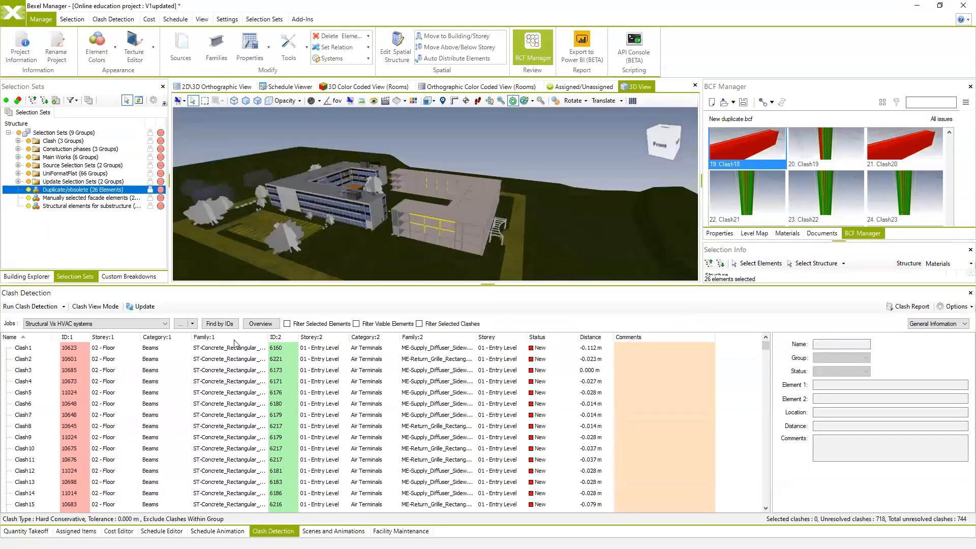
{"action": "left_click", "coordinate": [261, 324]}
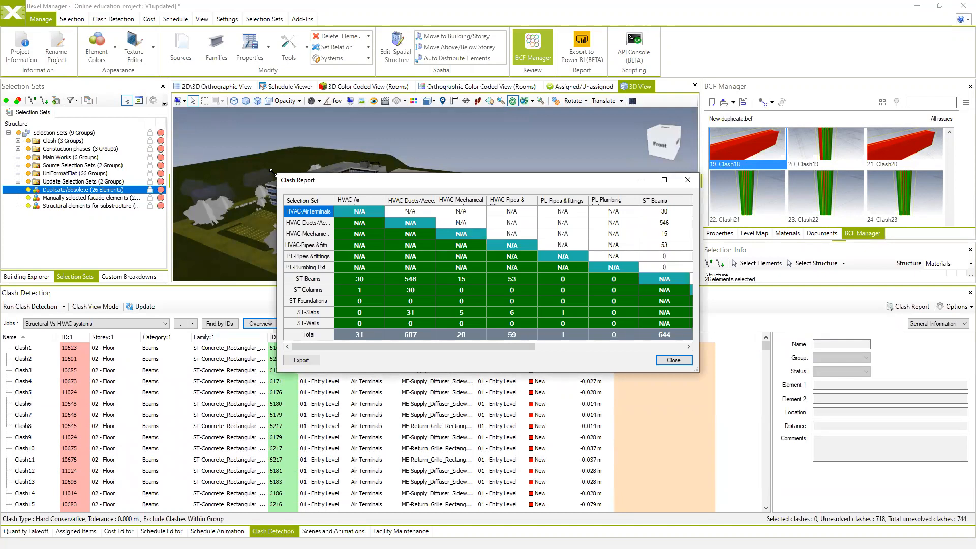
{"action": "left_click_drag", "start_coordinate": [273, 173], "coordinate": [122, 118]}
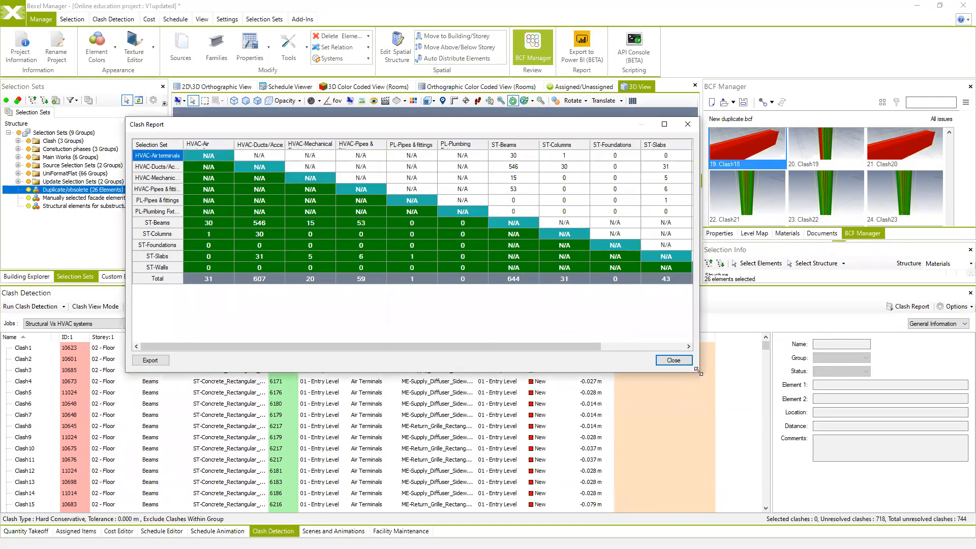
{"action": "left_click_drag", "start_coordinate": [698, 372], "coordinate": [827, 444]}
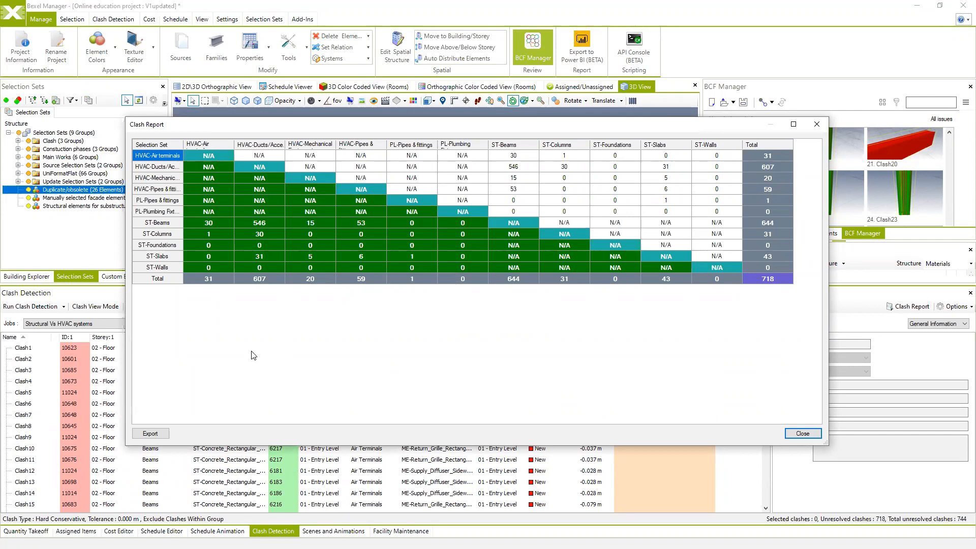
Check the Excel XML export of the clash overview matrix without saving a file, and close the matrix
{"action": "left_click", "coordinate": [151, 434]}
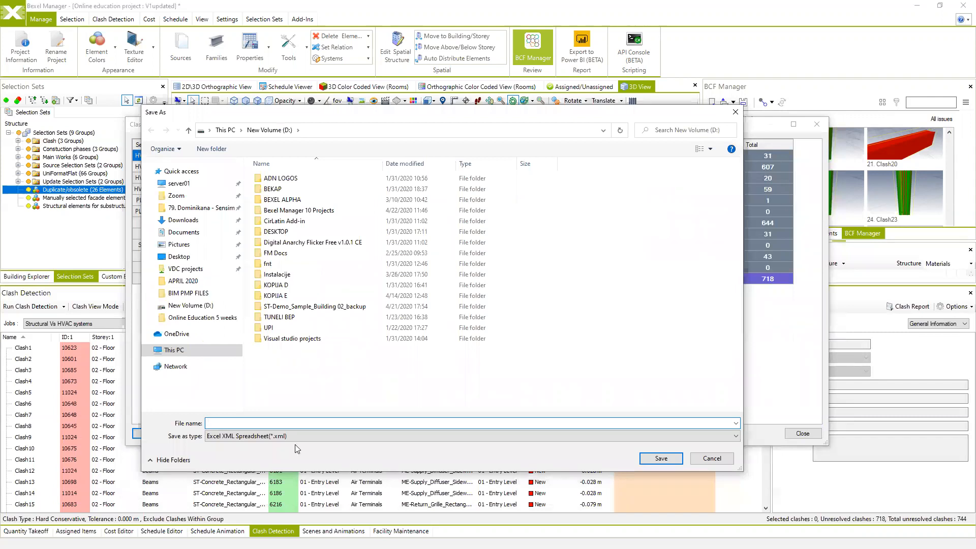
{"action": "left_click", "coordinate": [712, 457]}
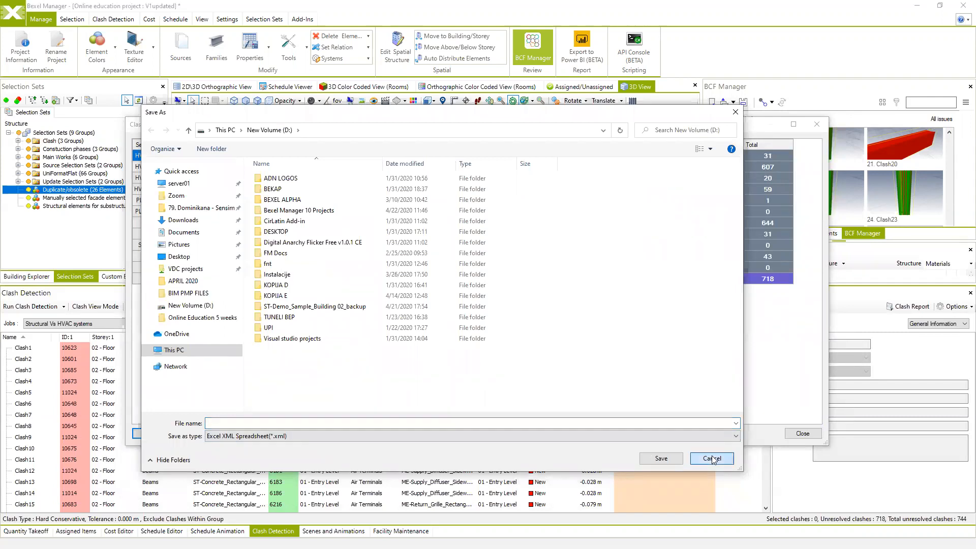
{"action": "left_click", "coordinate": [817, 124]}
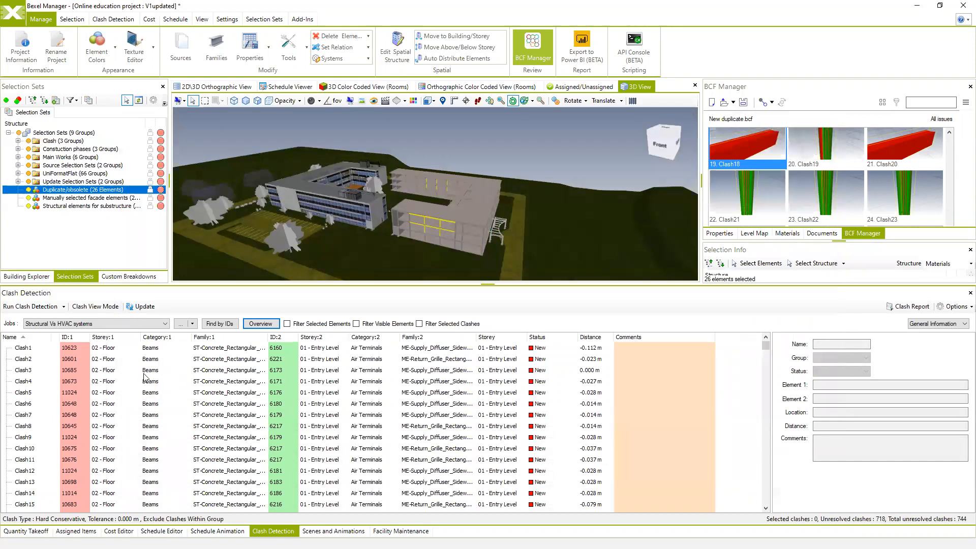
Go through the clashes between concrete beams and air terminals from Clash3 to Clash21, inspecting them in the 3D model
{"action": "left_click", "coordinate": [66, 371]}
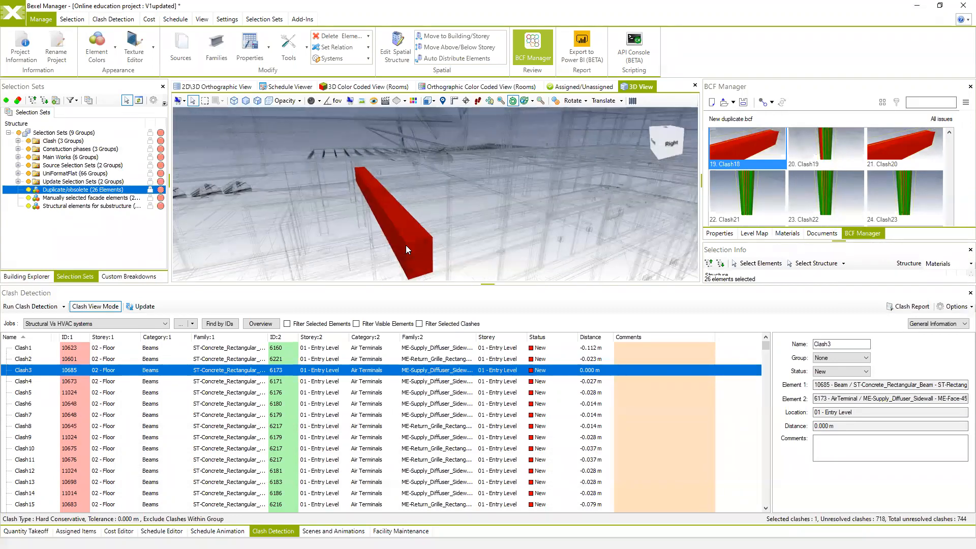
{"action": "left_click", "coordinate": [101, 381]}
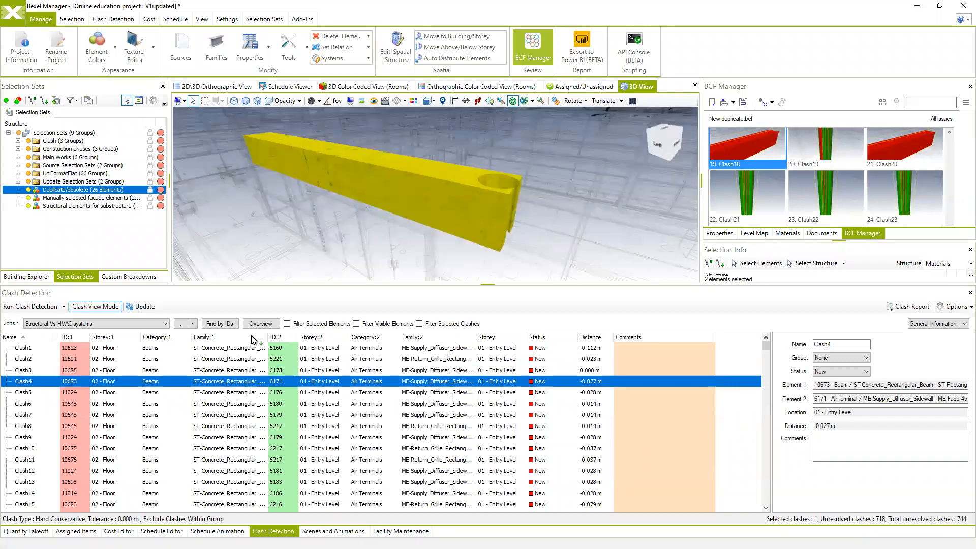
{"action": "left_click", "coordinate": [158, 403]}
{"action": "left_click", "coordinate": [214, 435]}
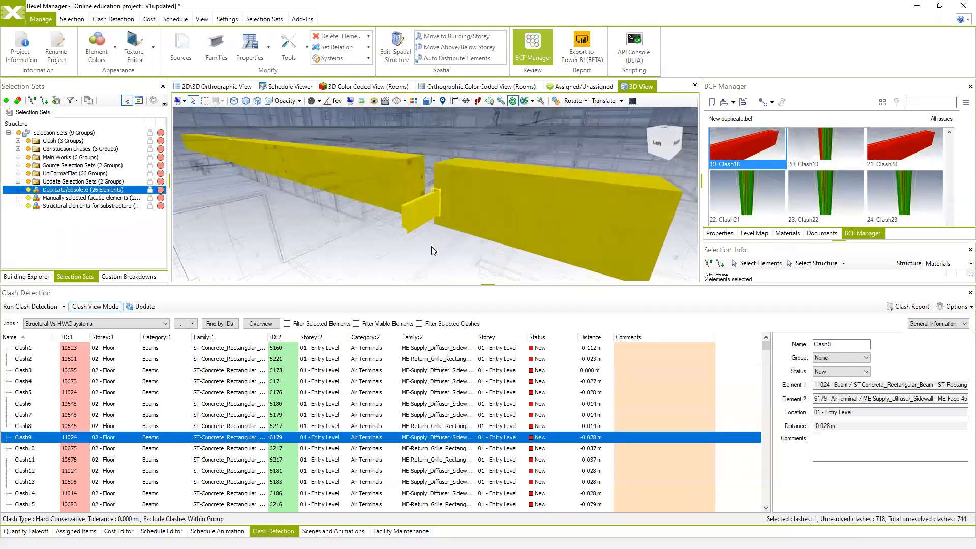
{"action": "left_click", "coordinate": [218, 459]}
{"action": "key", "text": "Down"}
{"action": "key", "text": "Down"}
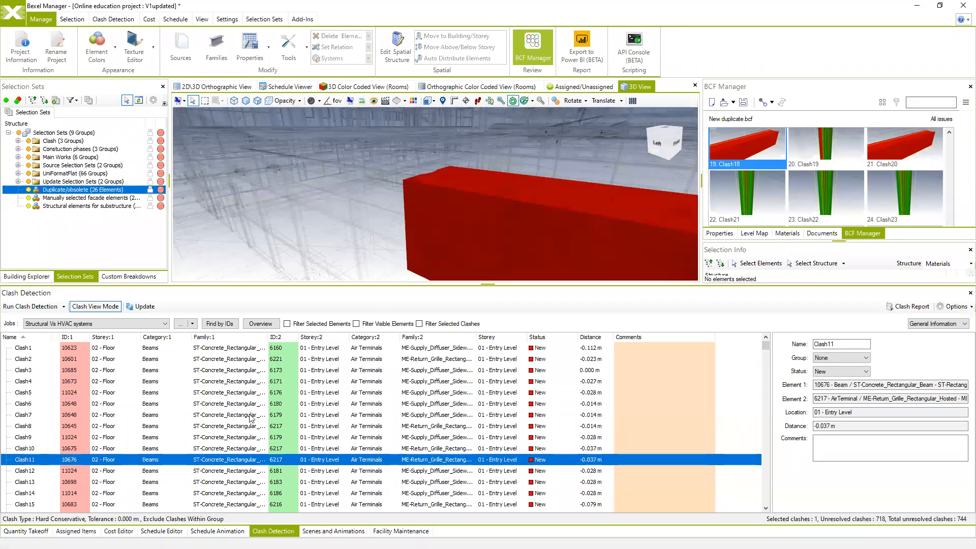
{"action": "key", "text": "Down"}
{"action": "key", "text": "Down"}
{"action": "key", "text": "Down"}
{"action": "key", "text": "Down"}
{"action": "key", "text": "Down"}
{"action": "key", "text": "Down"}
{"action": "key", "text": "Down"}
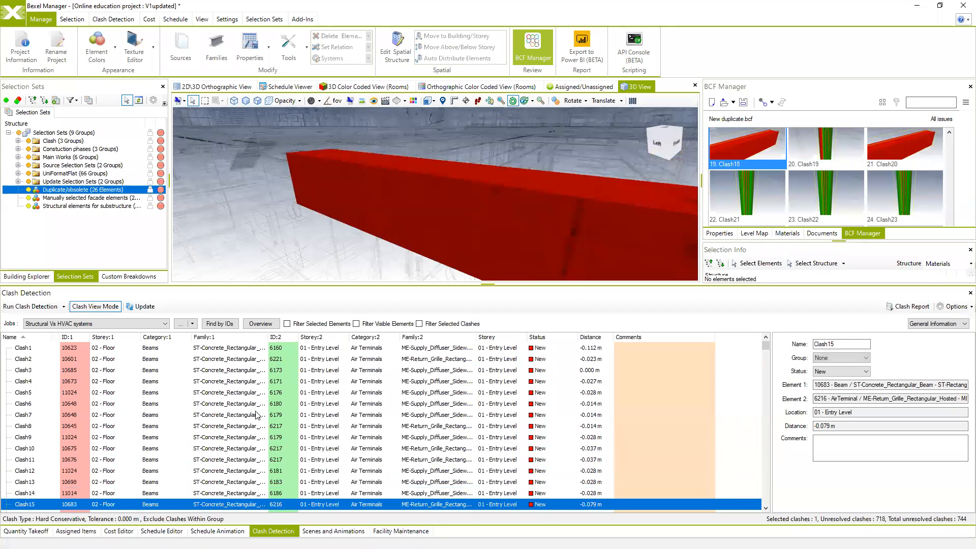
{"action": "key", "text": "Down"}
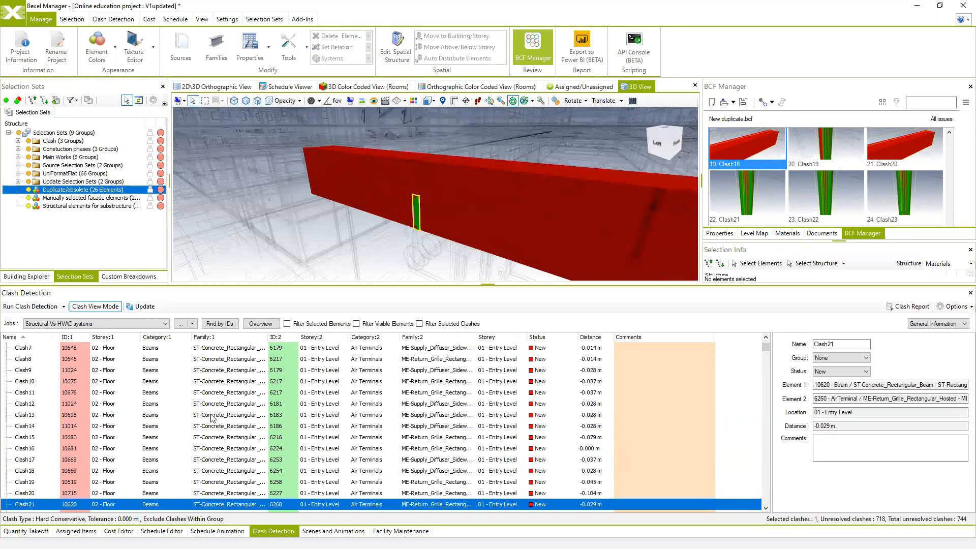
Filter the Structural Vs HVAC systems job to only the ST-Beams vs. HVAC-Mechanical Equipment clash group
{"action": "left_click", "coordinate": [183, 324]}
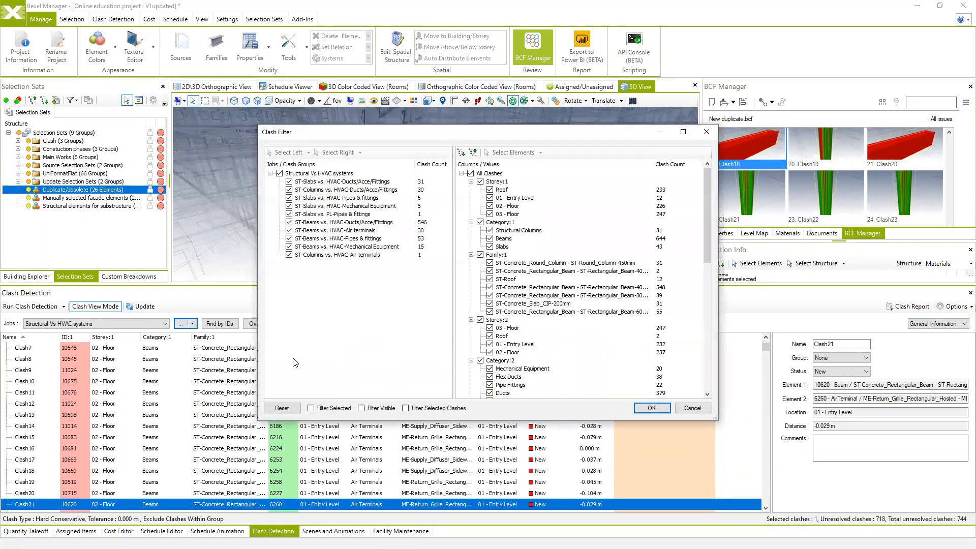
{"action": "left_click", "coordinate": [471, 181]}
{"action": "left_click", "coordinate": [471, 190]}
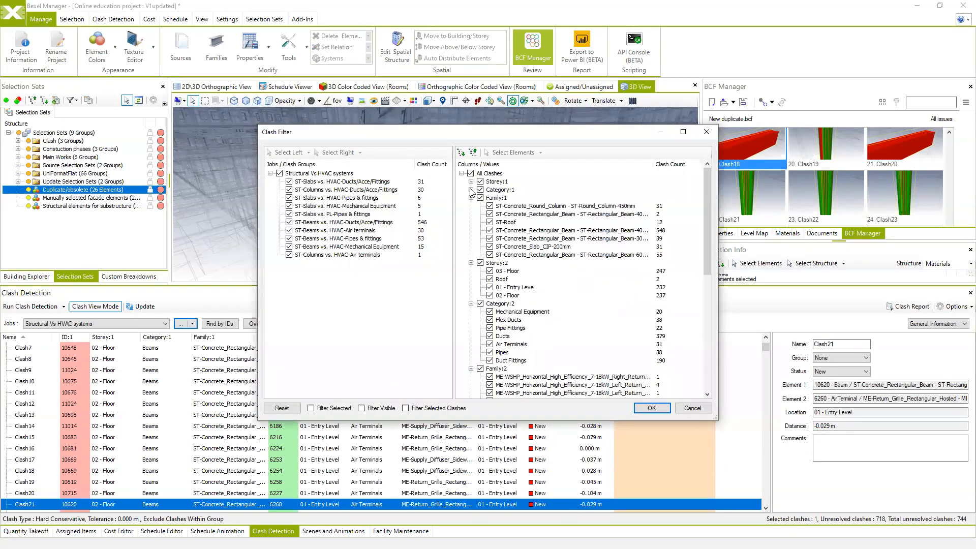
{"action": "left_click", "coordinate": [471, 197]}
{"action": "left_click", "coordinate": [471, 206]}
{"action": "left_click", "coordinate": [471, 214]}
{"action": "left_click", "coordinate": [471, 222]}
{"action": "left_click", "coordinate": [279, 173]}
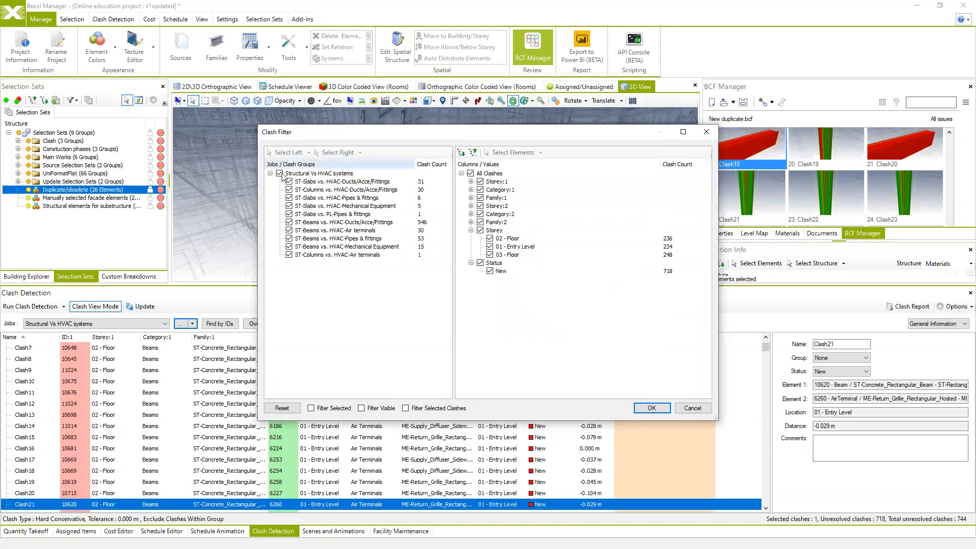
{"action": "left_click", "coordinate": [289, 248]}
{"action": "left_click", "coordinate": [336, 246]}
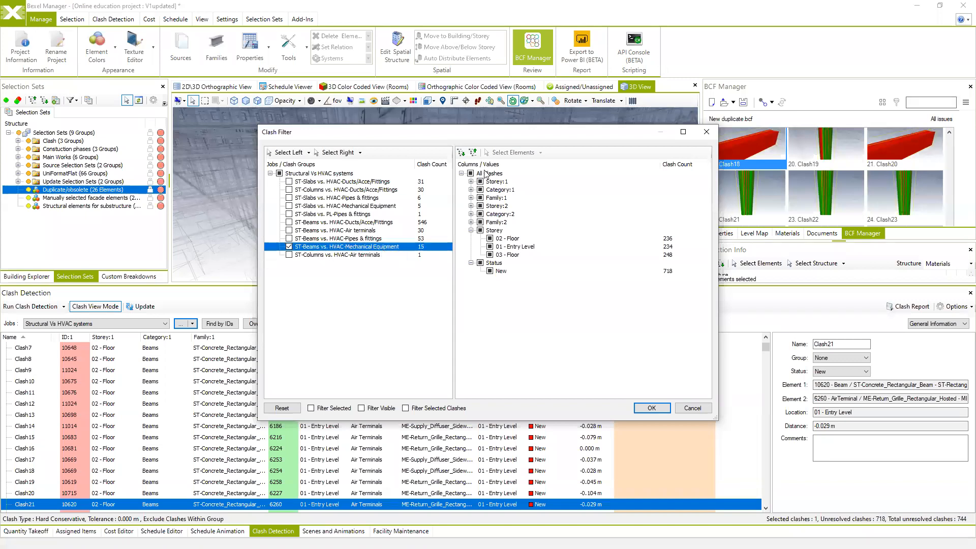
{"action": "left_click", "coordinate": [650, 408]}
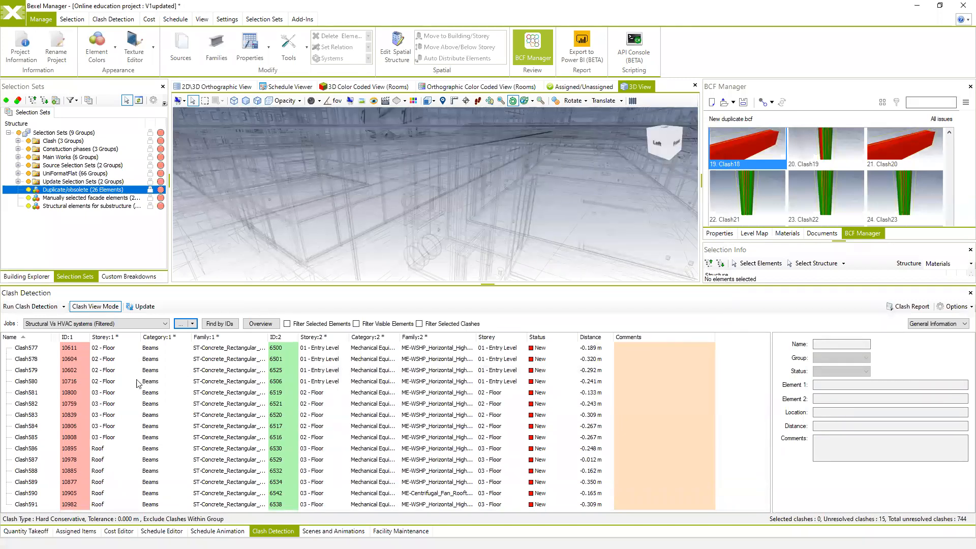
Replace the job's clash filter with one that keeps only clashes whose Storey is 02 - Floor
{"action": "left_click", "coordinate": [182, 324]}
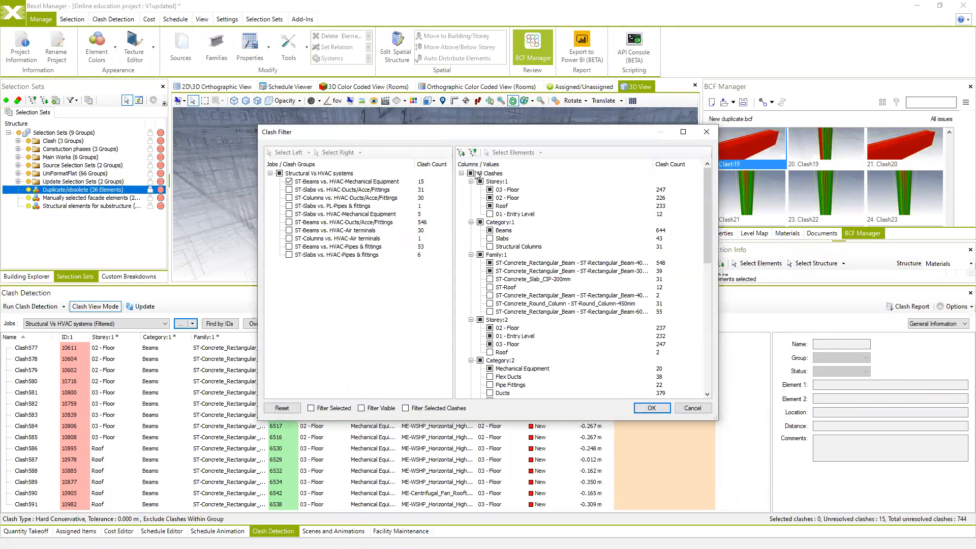
{"action": "left_click", "coordinate": [471, 181]}
{"action": "left_click", "coordinate": [470, 190]}
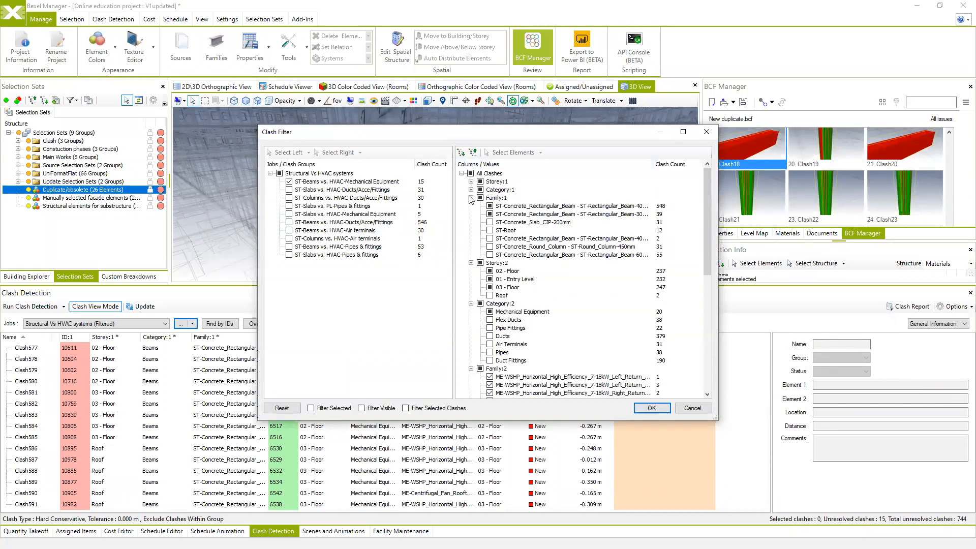
{"action": "left_click", "coordinate": [471, 198]}
{"action": "left_click", "coordinate": [471, 206]}
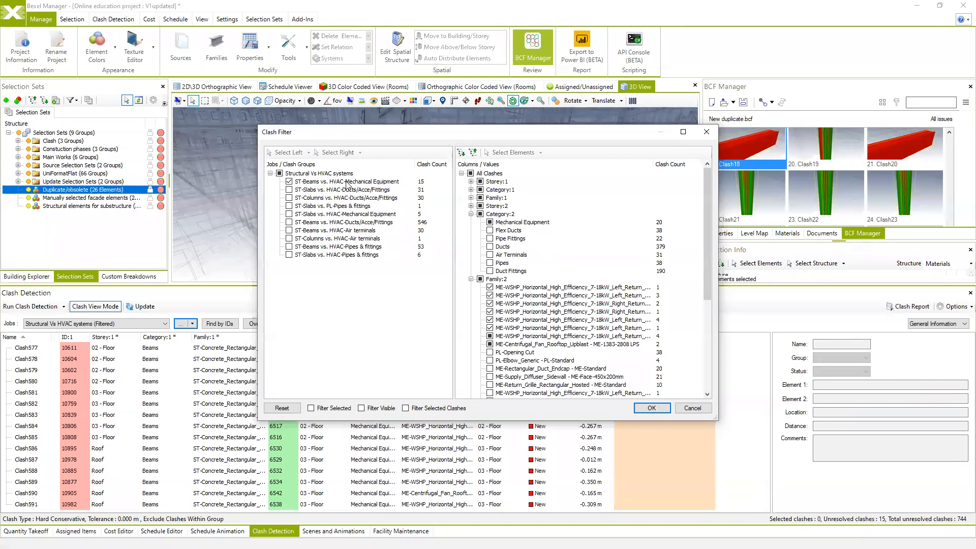
{"action": "left_click", "coordinate": [471, 214]}
{"action": "left_click", "coordinate": [471, 222]}
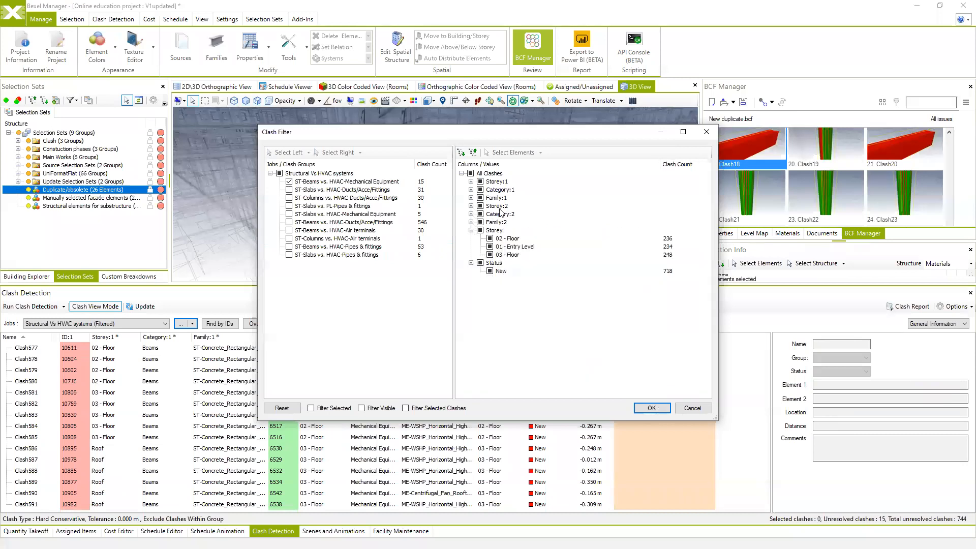
{"action": "left_click", "coordinate": [470, 173]}
{"action": "left_click", "coordinate": [471, 174]}
{"action": "left_click", "coordinate": [648, 407]}
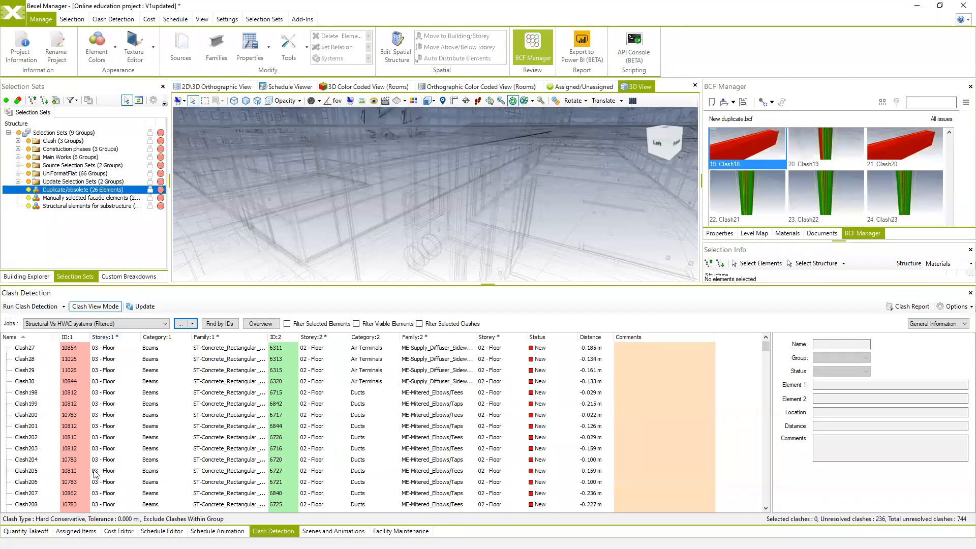
Filter the clash list by the Storey:1 column so only elements on 02 - Floor are kept
{"action": "left_click", "coordinate": [102, 338]}
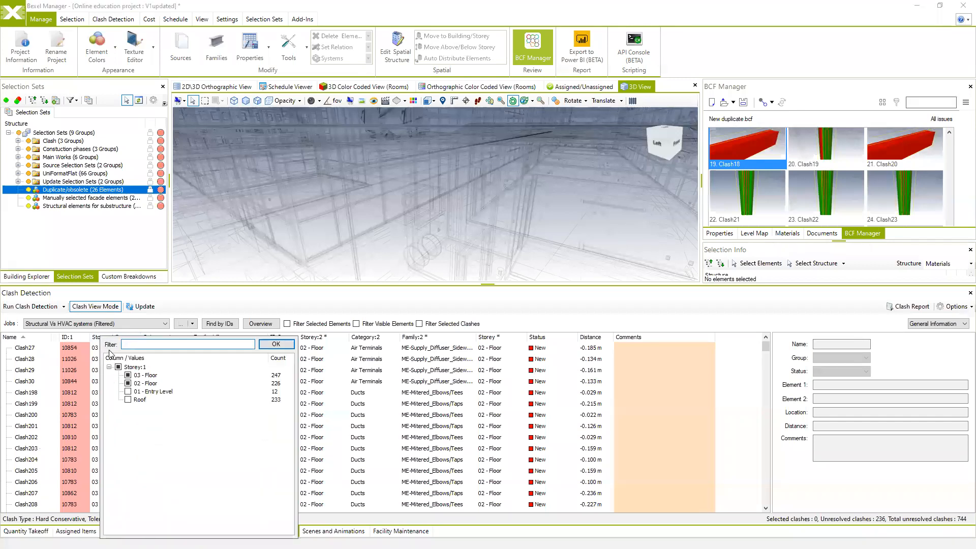
{"action": "left_click", "coordinate": [118, 367]}
{"action": "left_click", "coordinate": [276, 344]}
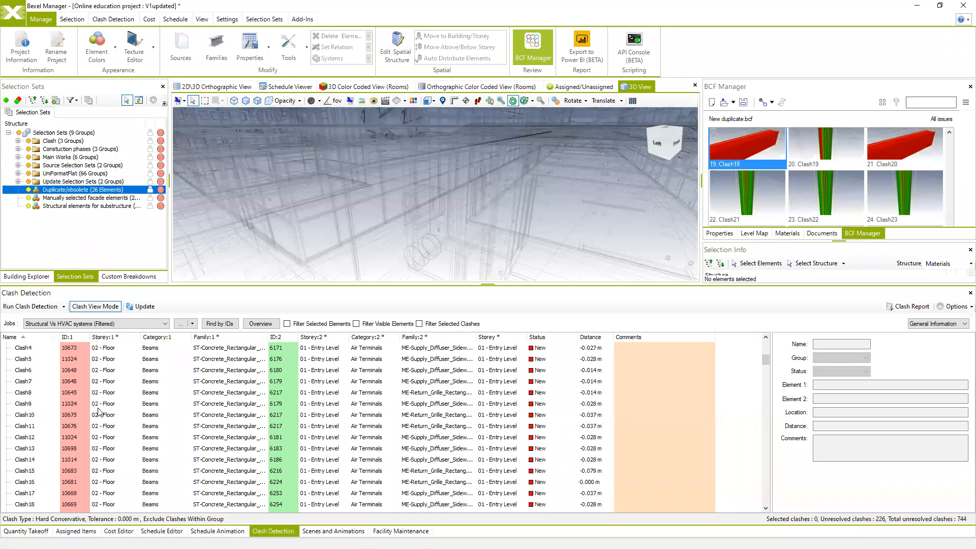
Review the overview matrix of the filtered clashes, enlarged through to the Total column, and close it
{"action": "left_click", "coordinate": [260, 323]}
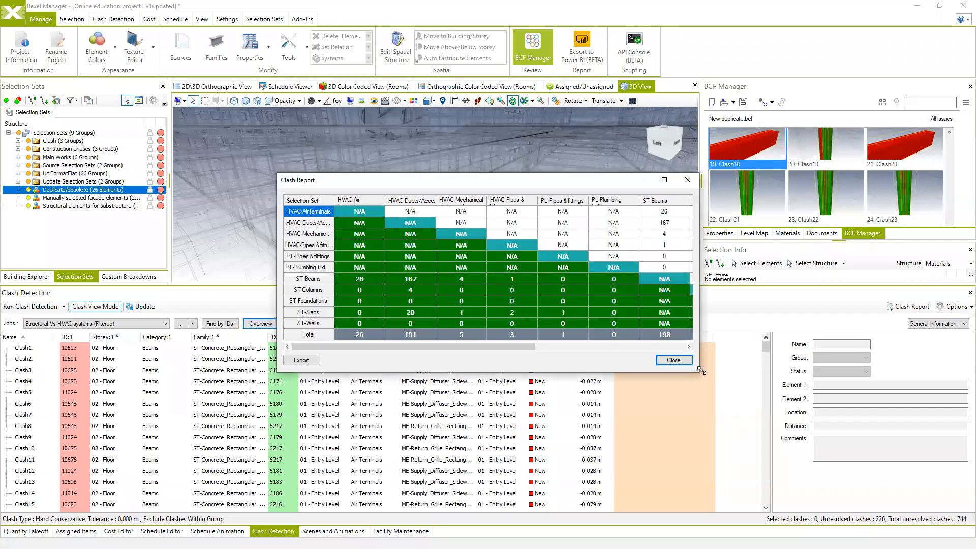
{"action": "left_click_drag", "start_coordinate": [699, 370], "coordinate": [884, 441]}
{"action": "left_click_drag", "start_coordinate": [792, 416], "coordinate": [854, 417]}
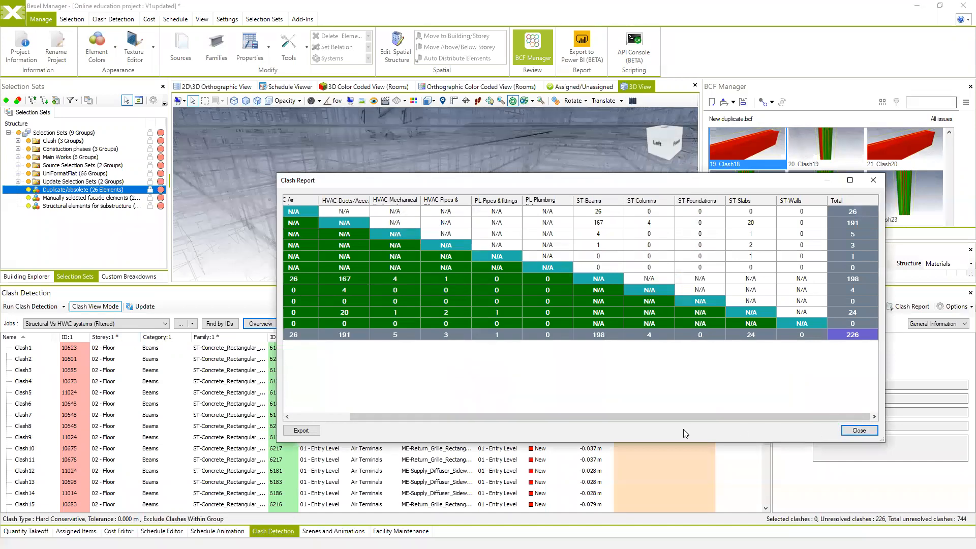
{"action": "left_click", "coordinate": [861, 435]}
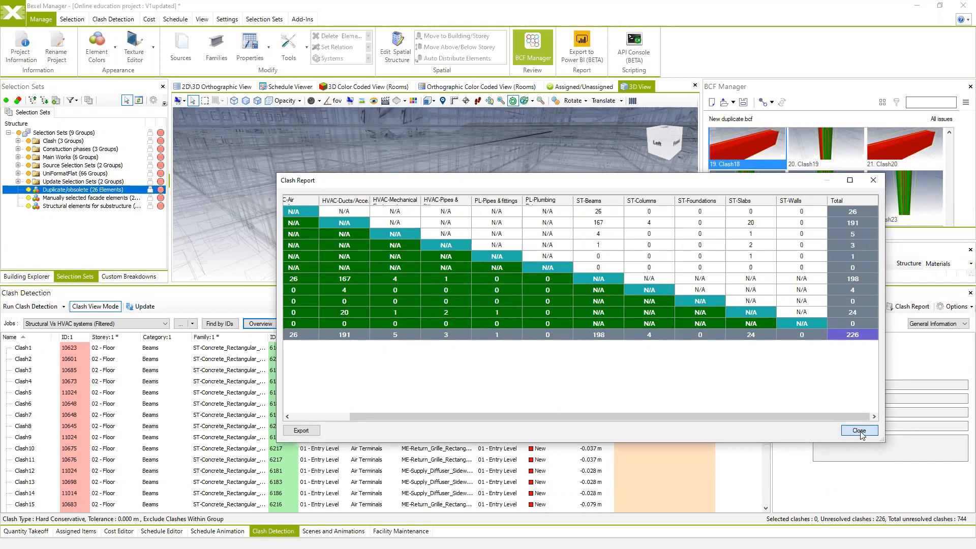
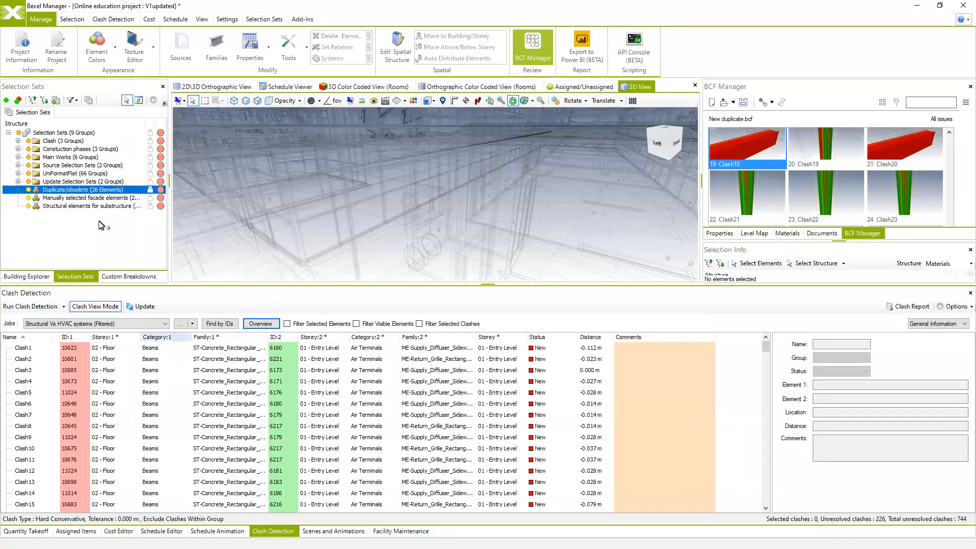
Look through the job options, job list and re-run settings for Structural Vs HVAC systems, and close them without running the job
{"action": "left_click", "coordinate": [181, 324]}
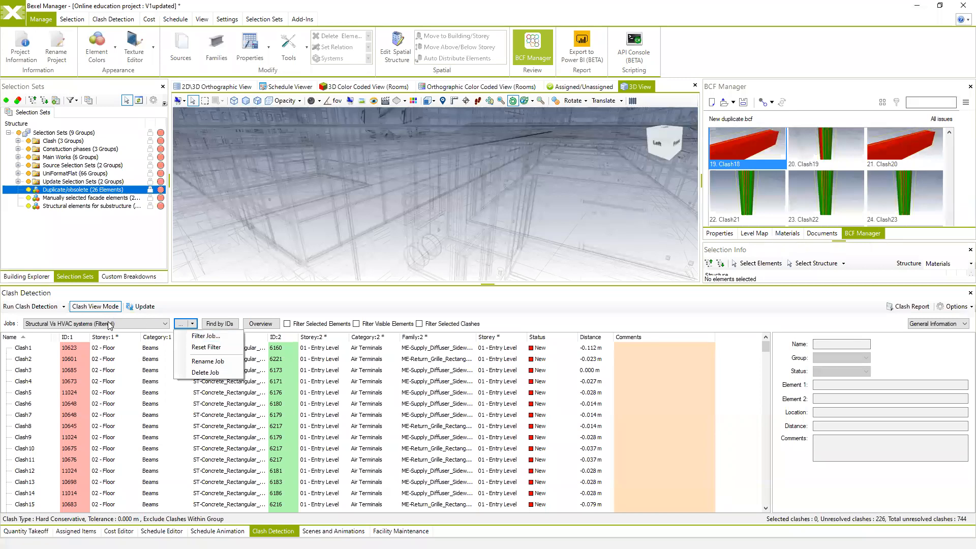
{"action": "left_click", "coordinate": [163, 324]}
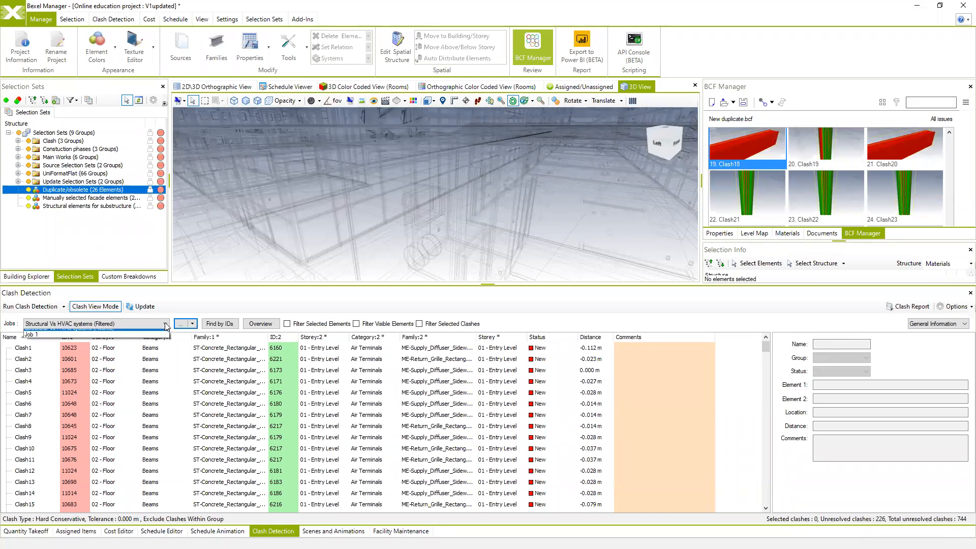
{"action": "left_click", "coordinate": [64, 306]}
{"action": "left_click", "coordinate": [64, 307]}
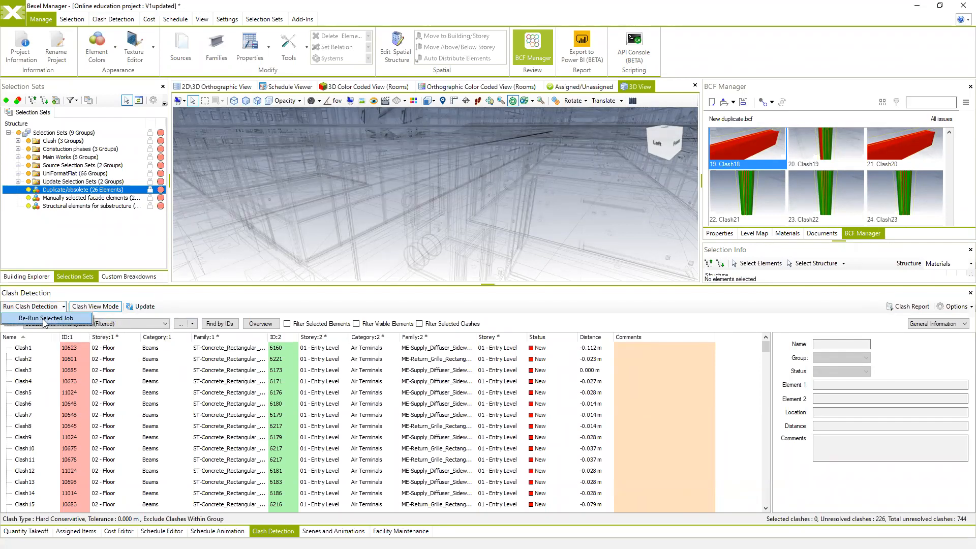
{"action": "left_click", "coordinate": [45, 319]}
{"action": "scroll", "coordinate": [370, 242], "scroll_direction": "down", "scroll_amount": 5}
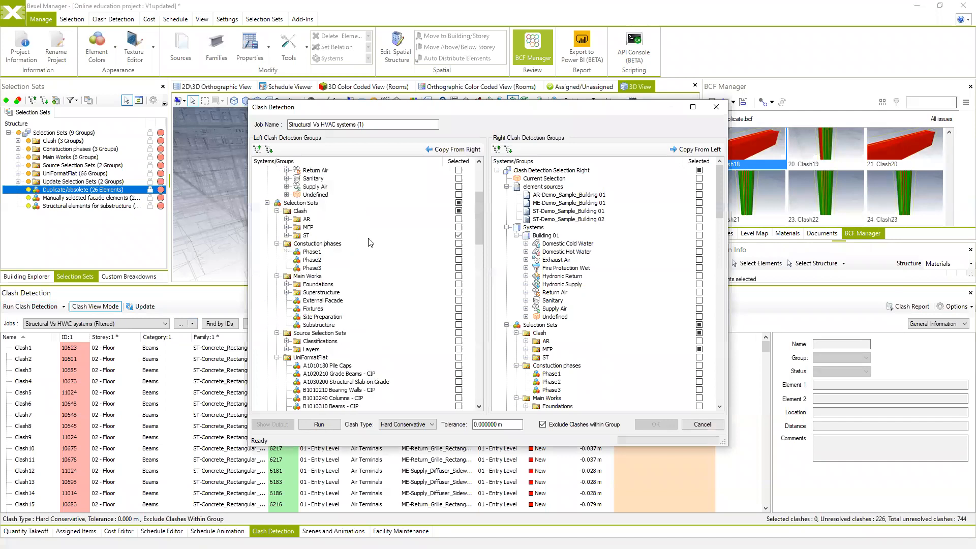
{"action": "left_click", "coordinate": [715, 107]}
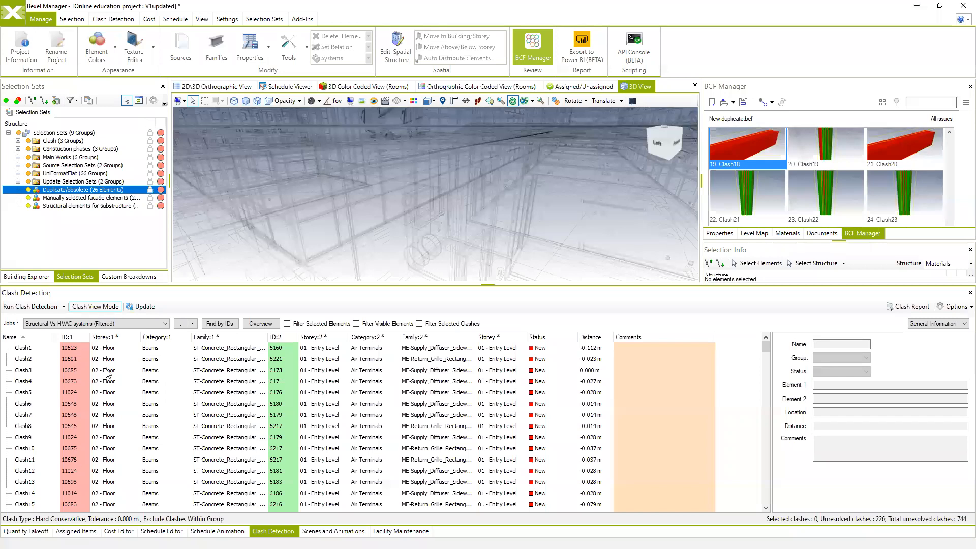
View Clash1 and Clash3 in the model and widen the Family:1 column to show the full beam family names
{"action": "left_click", "coordinate": [107, 351]}
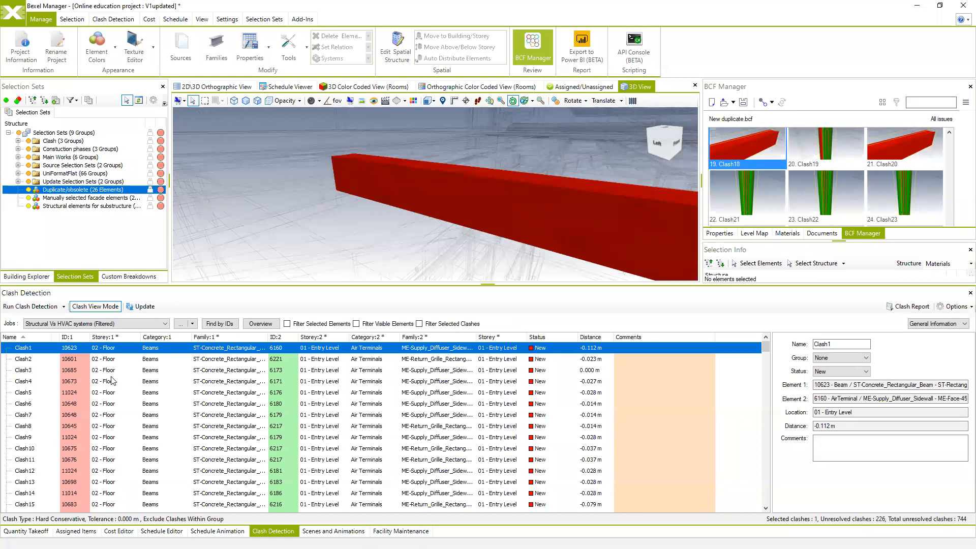
{"action": "left_click", "coordinate": [152, 374]}
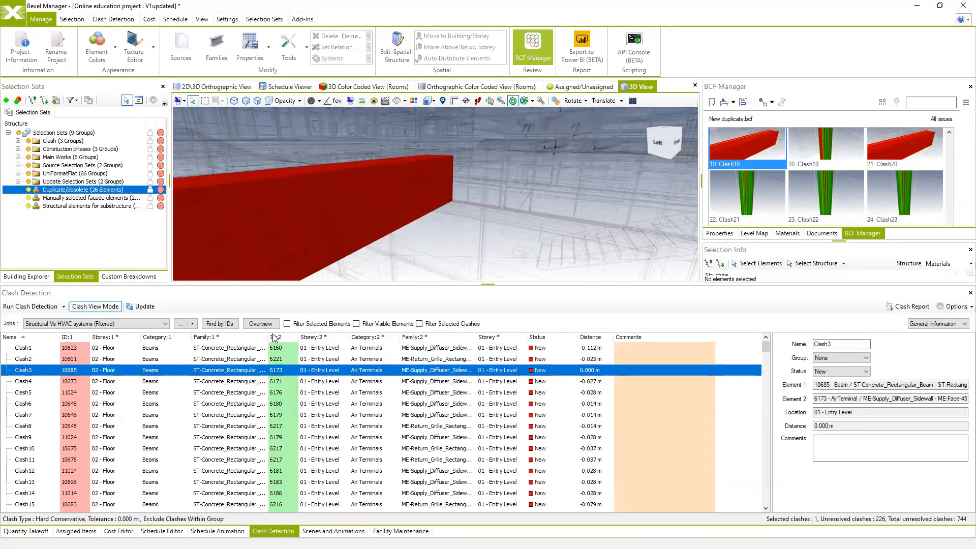
{"action": "left_click_drag", "start_coordinate": [269, 336], "coordinate": [381, 336]}
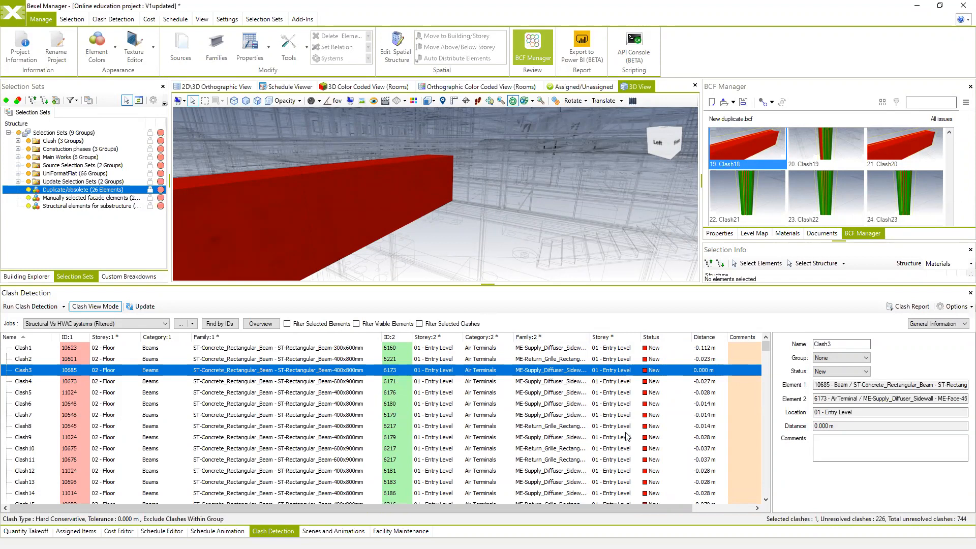
{"action": "left_click_drag", "start_coordinate": [646, 508], "coordinate": [711, 510]}
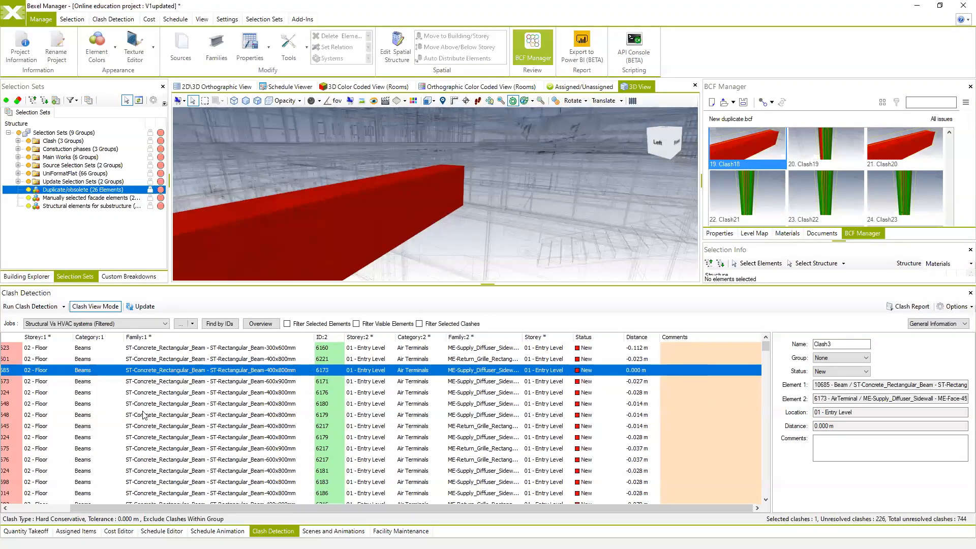
{"action": "right_click", "coordinate": [583, 374]}
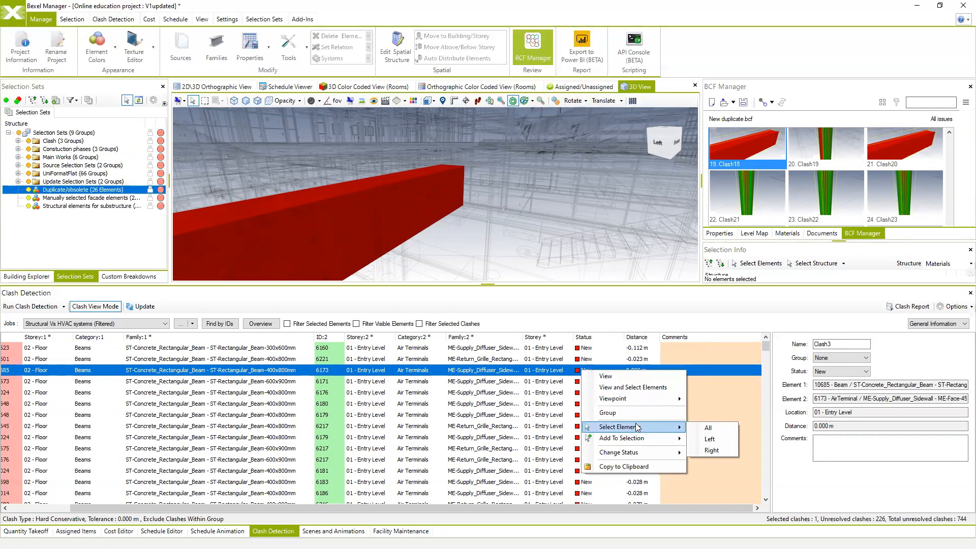
{"action": "mouse_move", "coordinate": [642, 458]}
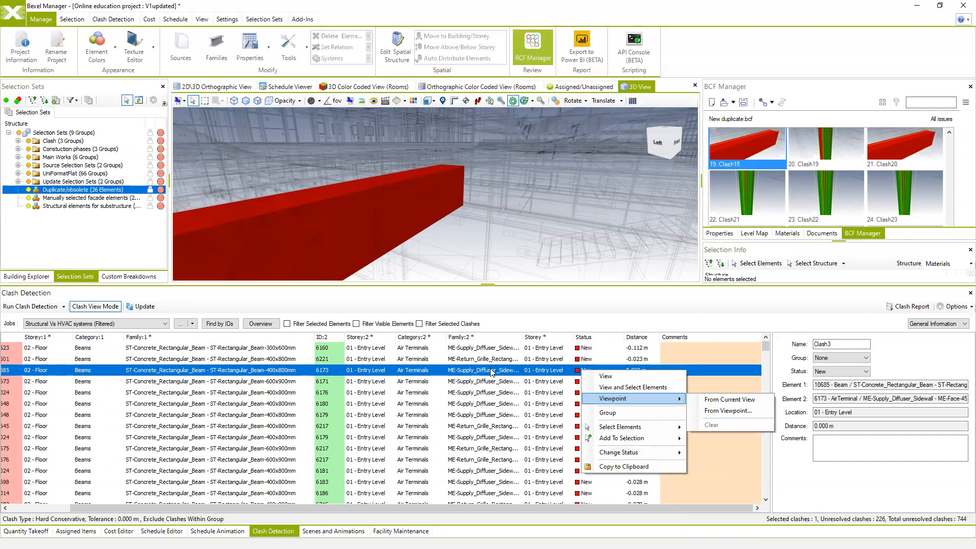
{"action": "left_click", "coordinate": [452, 259]}
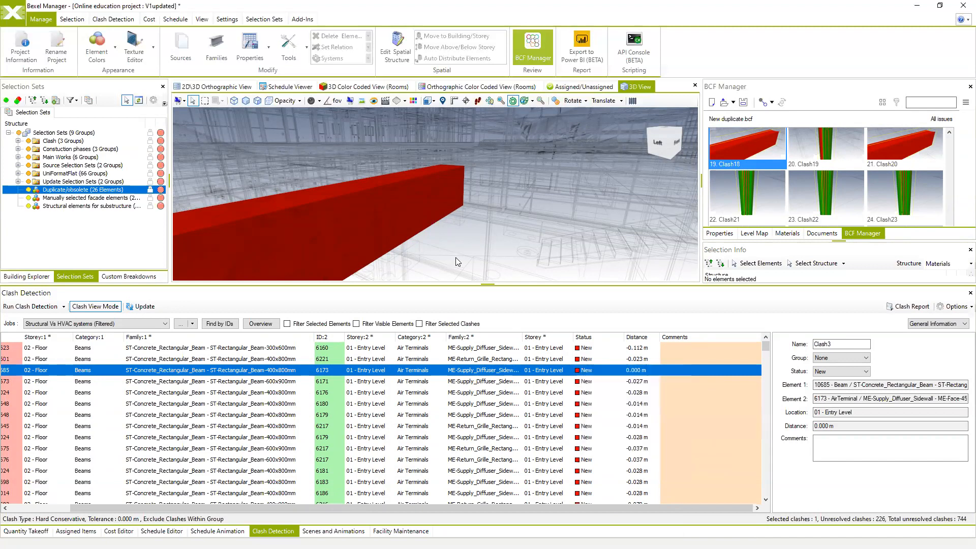
Select both elements of Clash3 in the model and set the clash's status to Medium
{"action": "double_click", "coordinate": [399, 375]}
{"action": "middle_click_drag", "start_coordinate": [457, 272], "coordinate": [428, 210]}
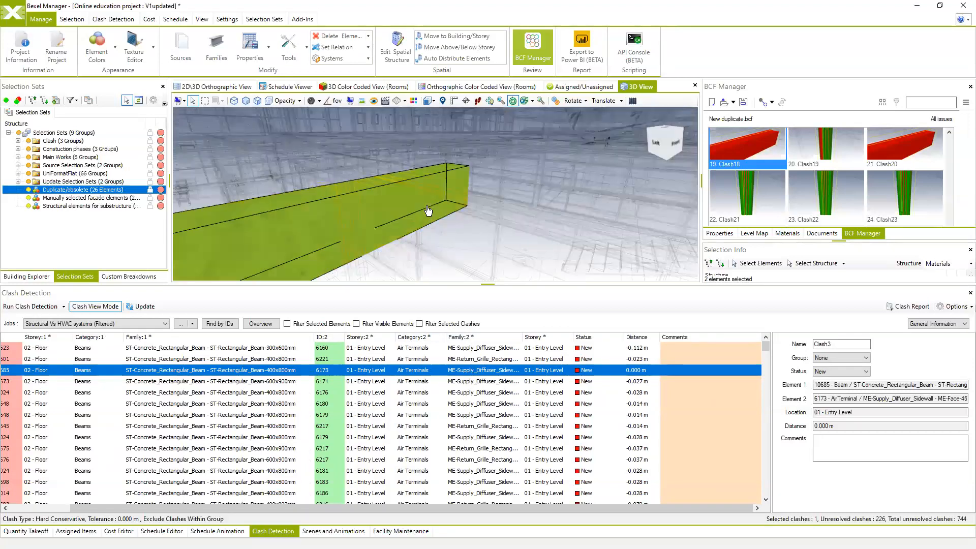
{"action": "right_click", "coordinate": [583, 375]}
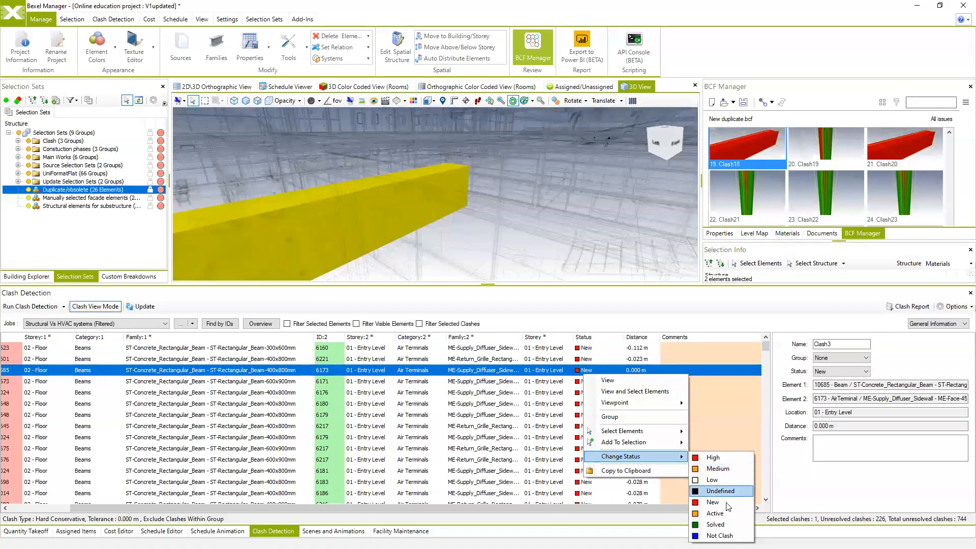
{"action": "left_click", "coordinate": [717, 468]}
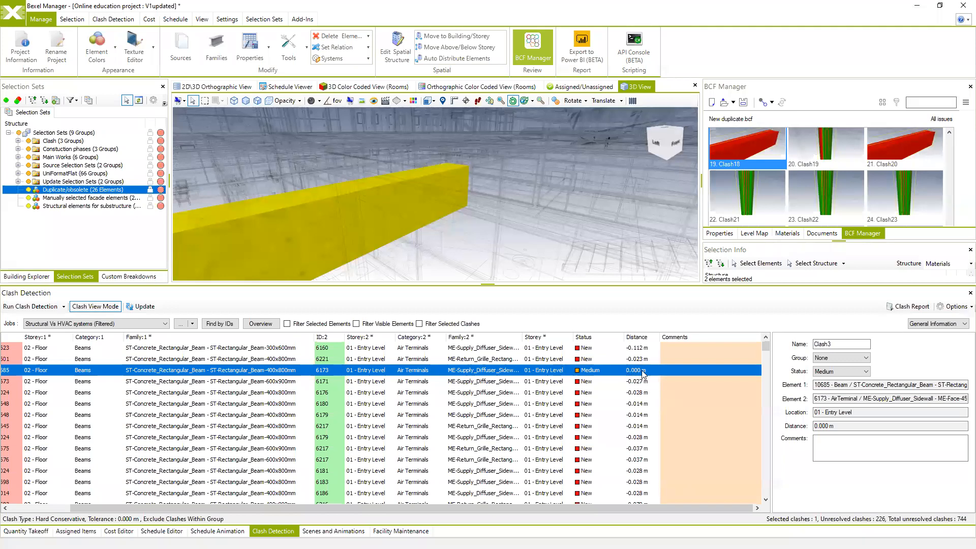
Set the opacity of the selected Clash3 elements to 40% in the 3D view
{"action": "middle_click_drag", "start_coordinate": [413, 189], "coordinate": [488, 160]}
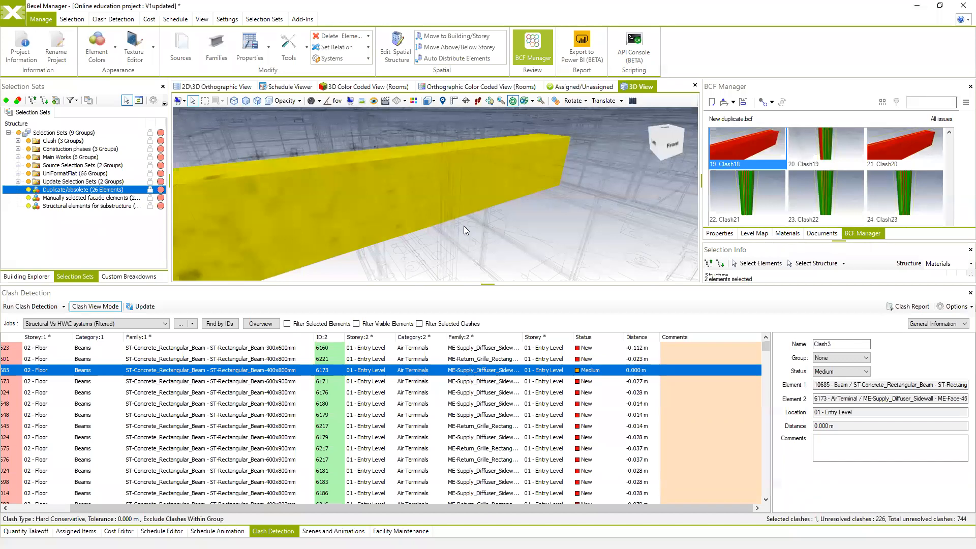
{"action": "right_click", "coordinate": [434, 205]}
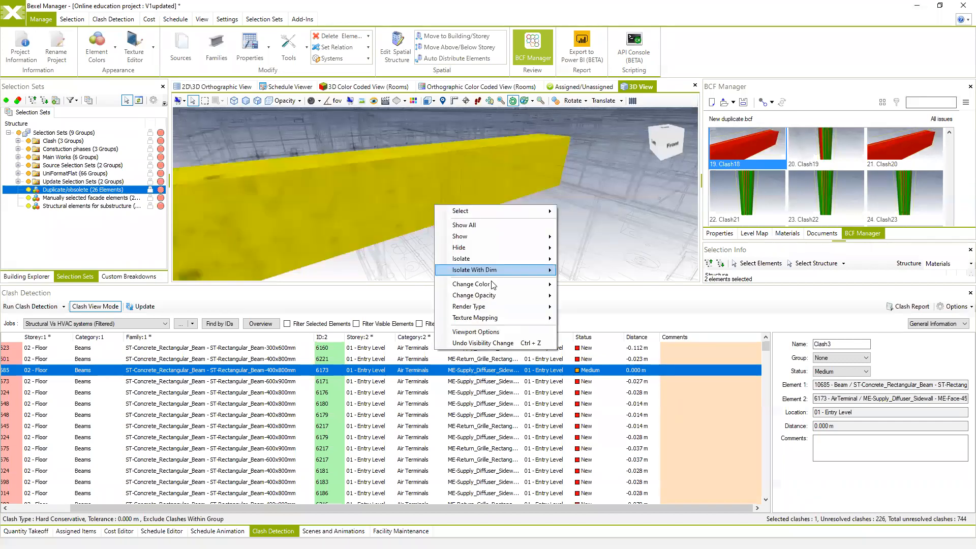
{"action": "mouse_move", "coordinate": [496, 295]}
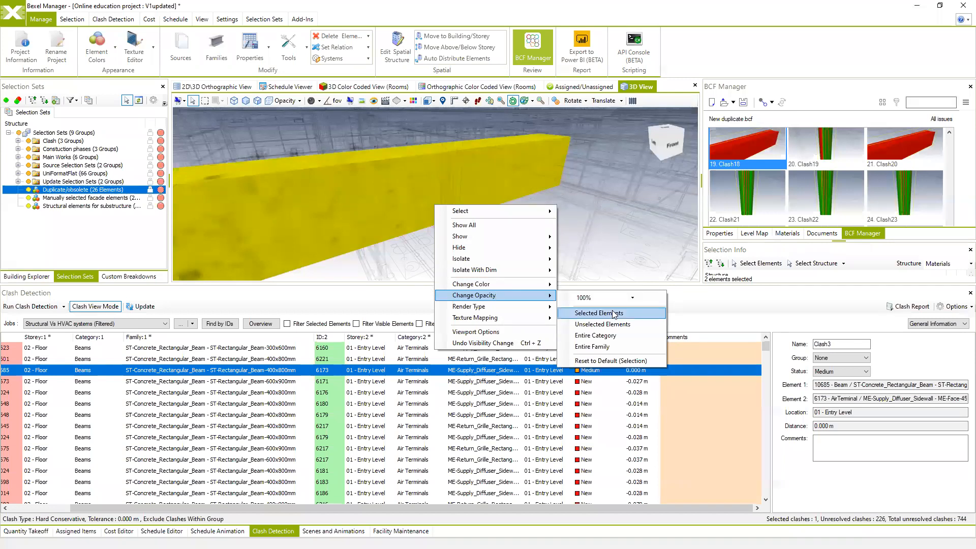
{"action": "left_click", "coordinate": [602, 298]}
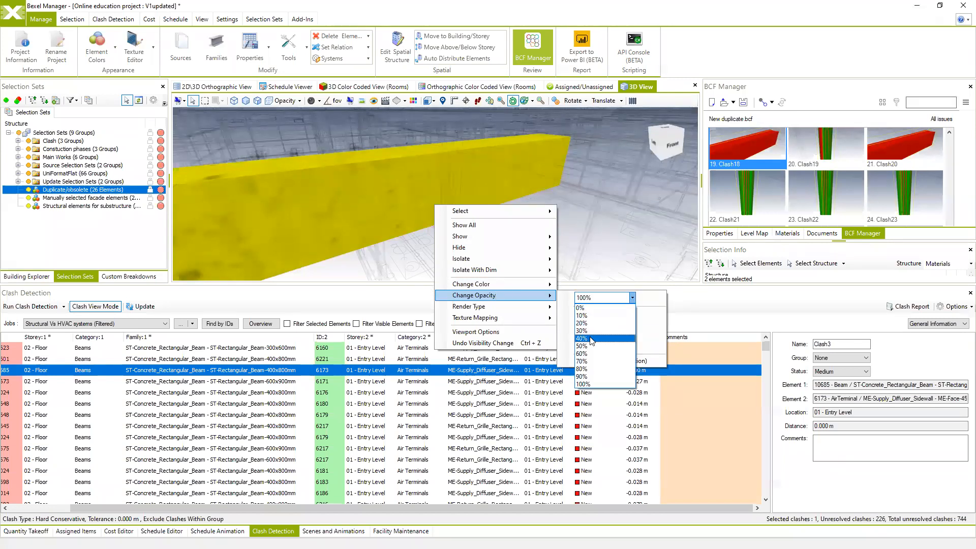
{"action": "left_click", "coordinate": [591, 339]}
{"action": "left_click", "coordinate": [598, 312]}
{"action": "middle_click_drag", "start_coordinate": [532, 243], "coordinate": [535, 235]}
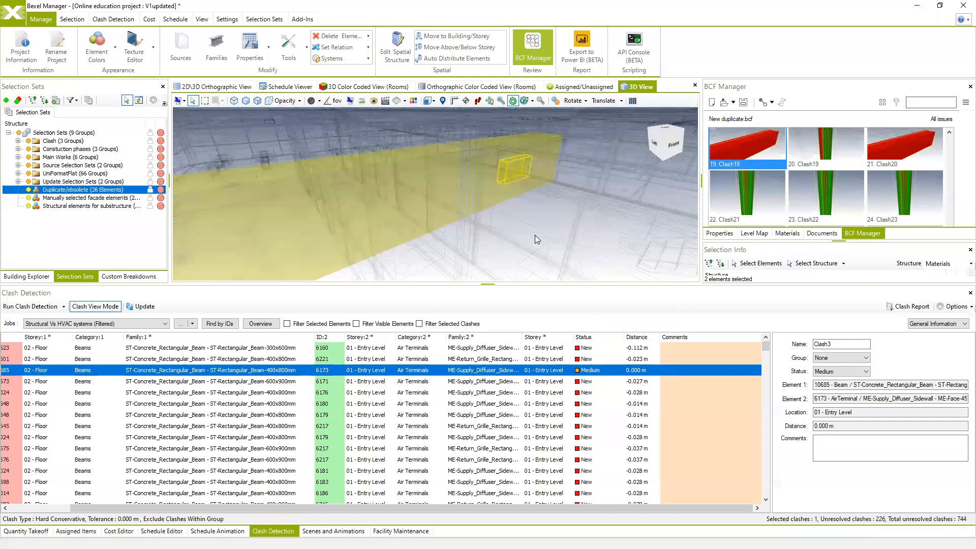
Deselect the Clash3 elements and examine how the supply diffuser sits within the transparent beam
{"action": "scroll", "coordinate": [509, 176], "scroll_direction": "up", "scroll_amount": 3}
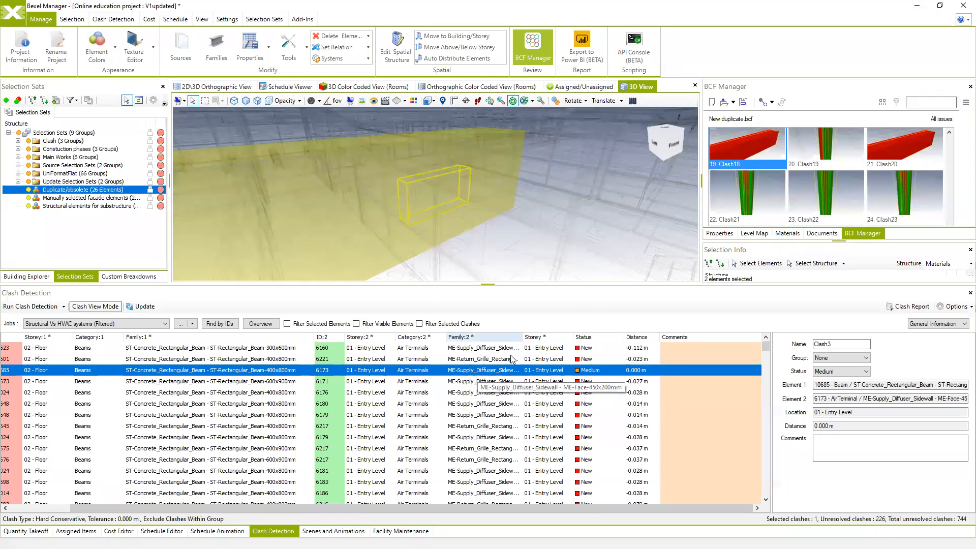
{"action": "middle_click_drag", "start_coordinate": [456, 185], "coordinate": [505, 174]}
{"action": "left_click", "coordinate": [466, 228]}
{"action": "middle_click_drag", "start_coordinate": [497, 227], "coordinate": [441, 229]}
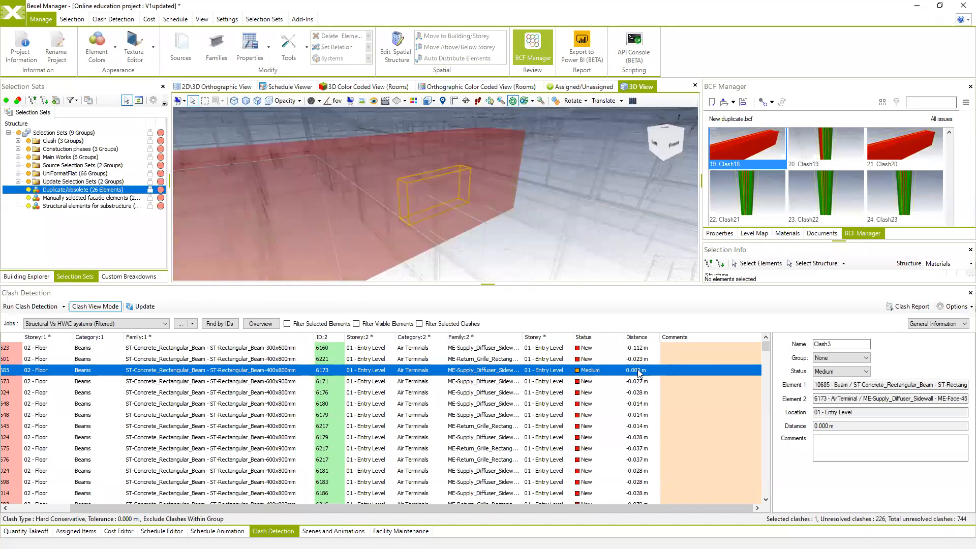
{"action": "middle_click_drag", "start_coordinate": [509, 239], "coordinate": [452, 226]}
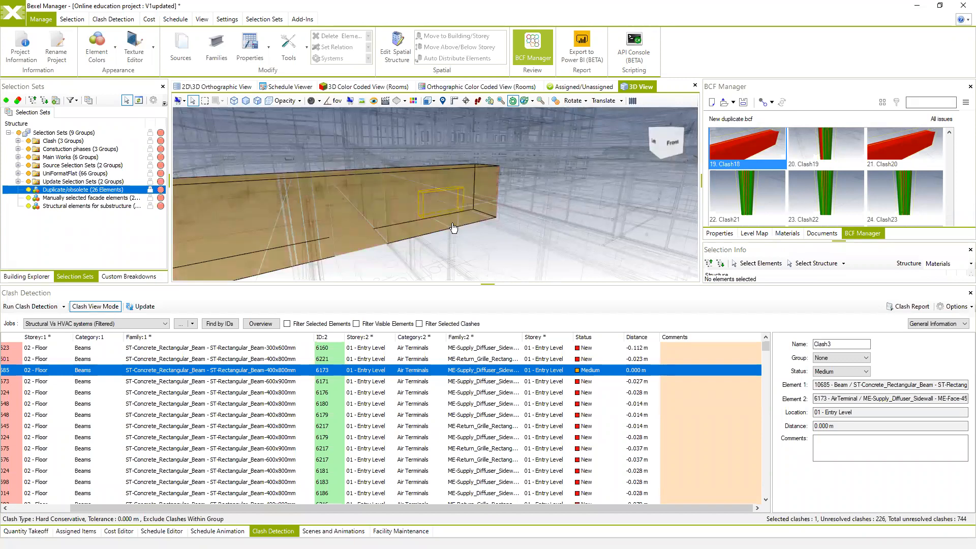
{"action": "middle_click_drag", "start_coordinate": [454, 232], "coordinate": [459, 220]}
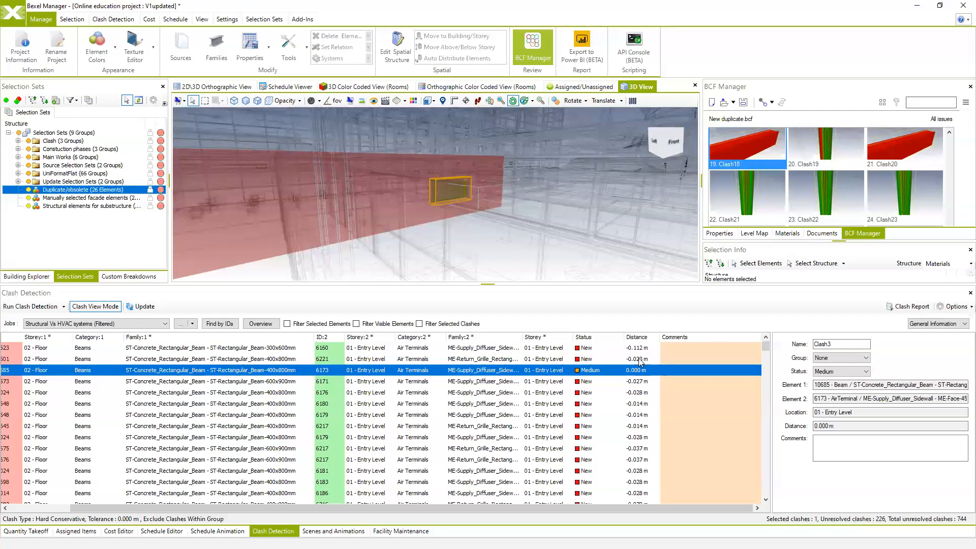
View Clash2 in the model, examine where its return grille meets the beam, and look through the clash list
{"action": "left_click", "coordinate": [639, 358]}
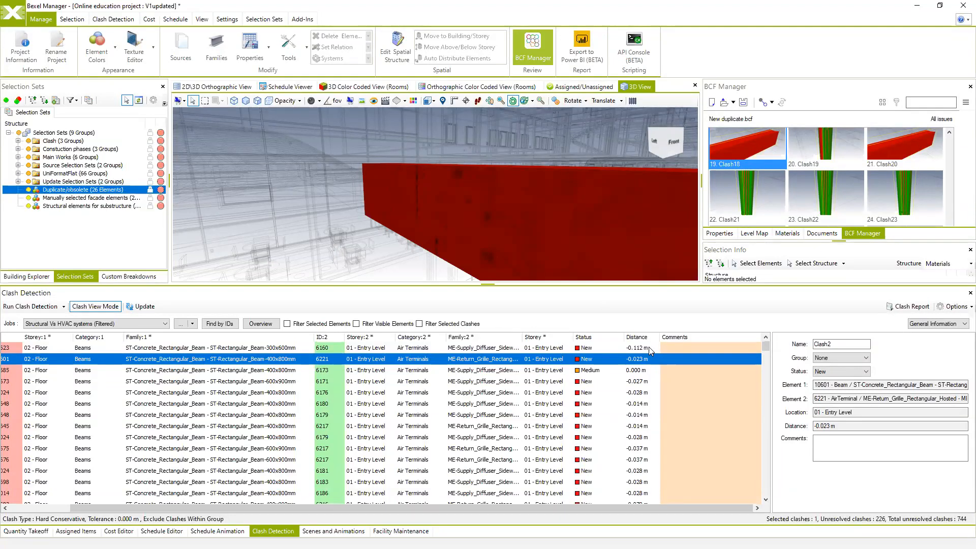
{"action": "middle_click_drag", "start_coordinate": [448, 208], "coordinate": [420, 228]}
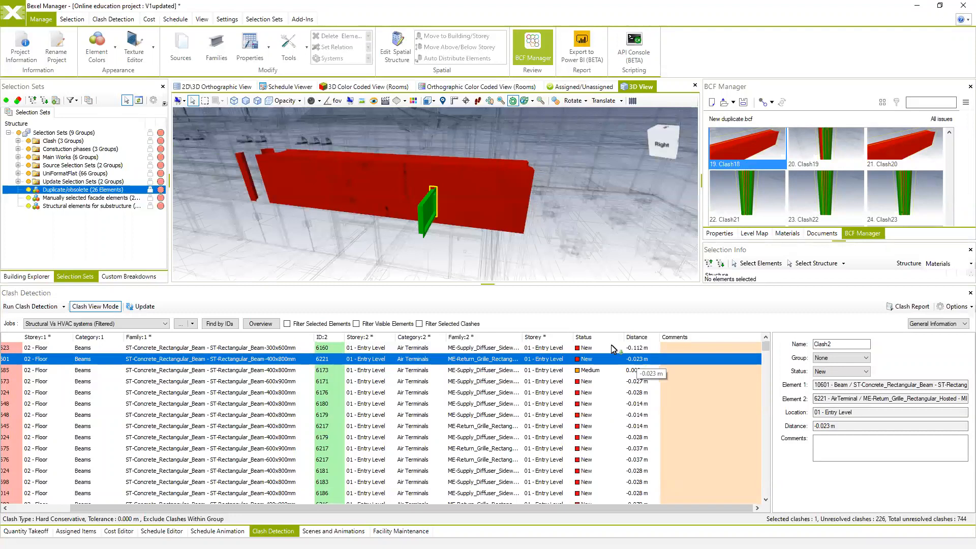
{"action": "middle_click_drag", "start_coordinate": [498, 252], "coordinate": [469, 229]}
{"action": "scroll", "coordinate": [470, 229], "scroll_direction": "up", "scroll_amount": 3}
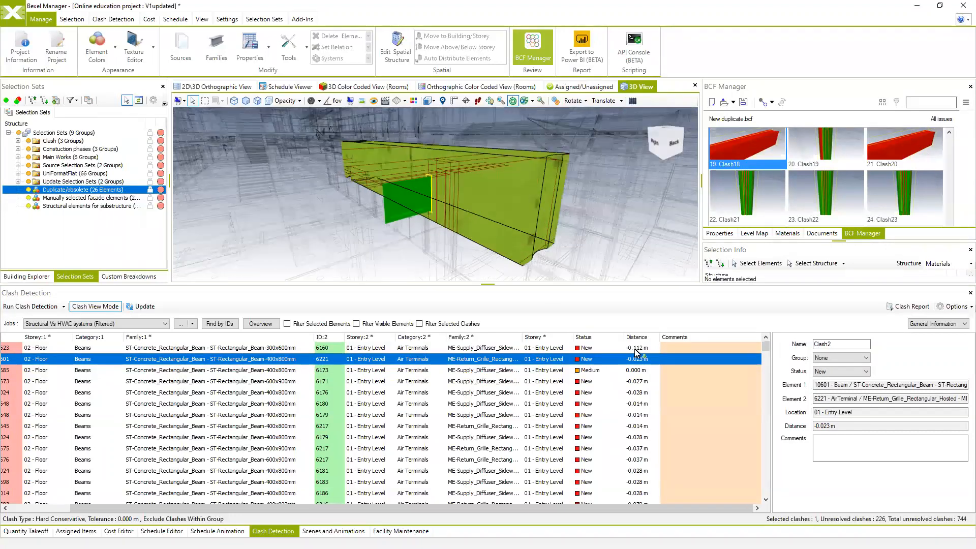
{"action": "left_click", "coordinate": [401, 207]}
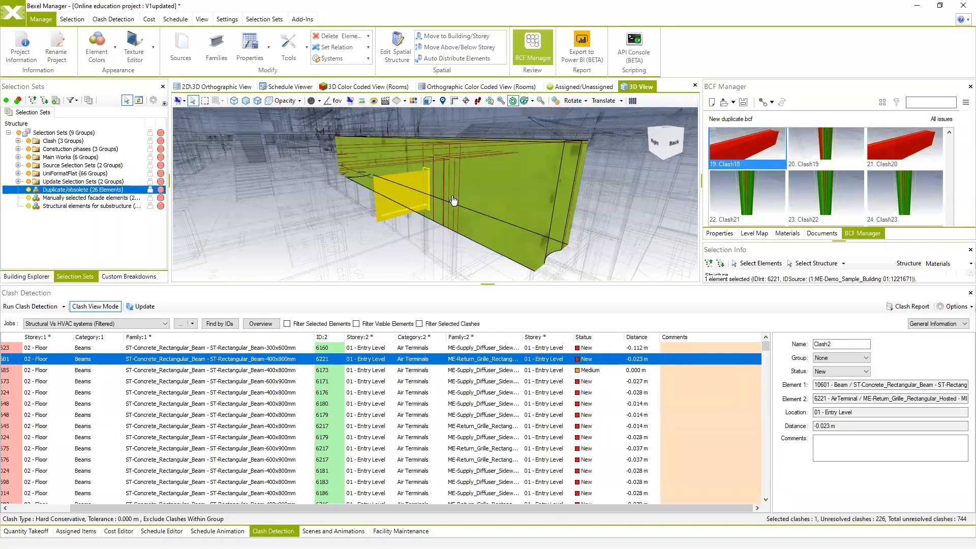
{"action": "scroll", "coordinate": [239, 371], "scroll_direction": "down", "scroll_amount": 5}
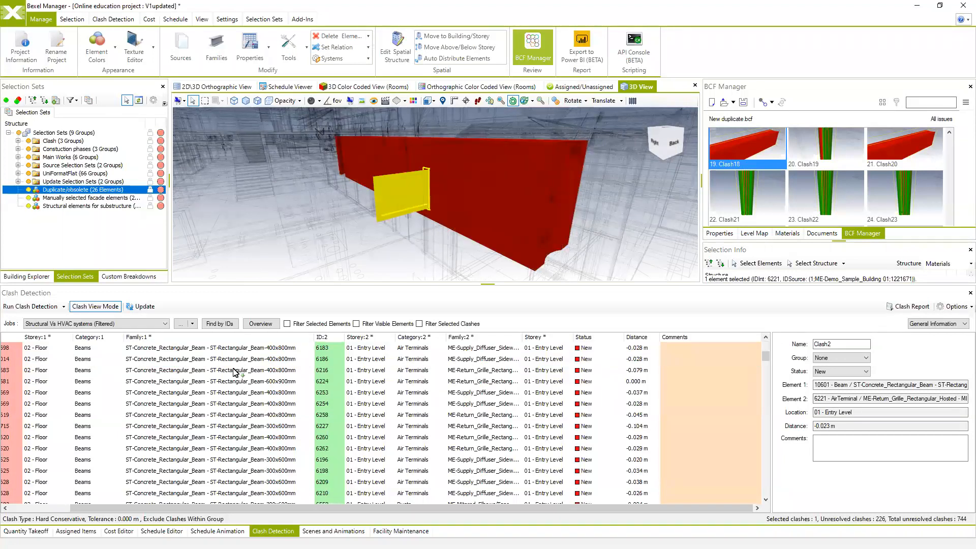
{"action": "left_click", "coordinate": [487, 358]}
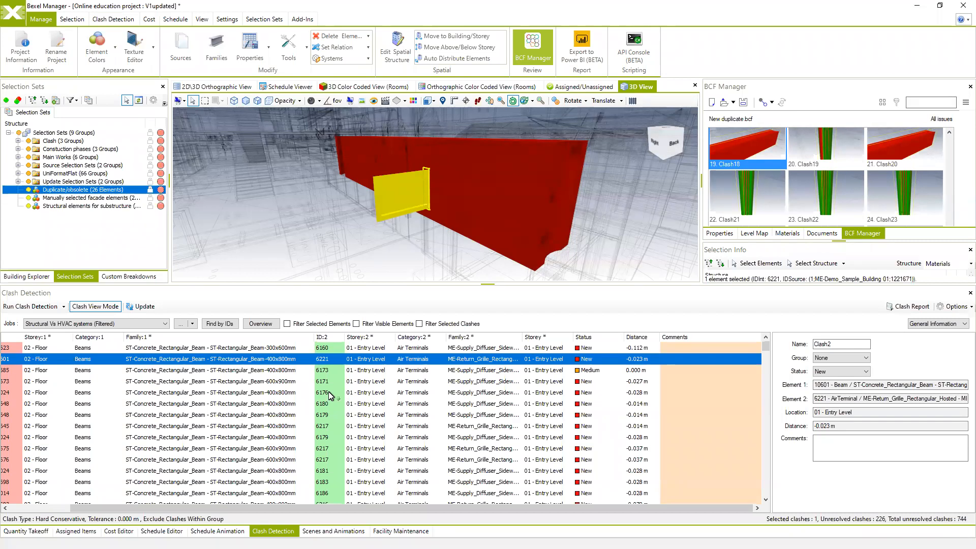
View five consecutive clashes together in the model, from Clash3 to the second 400x800mm beam row below air terminal 6176
{"action": "left_click", "coordinate": [133, 415]}
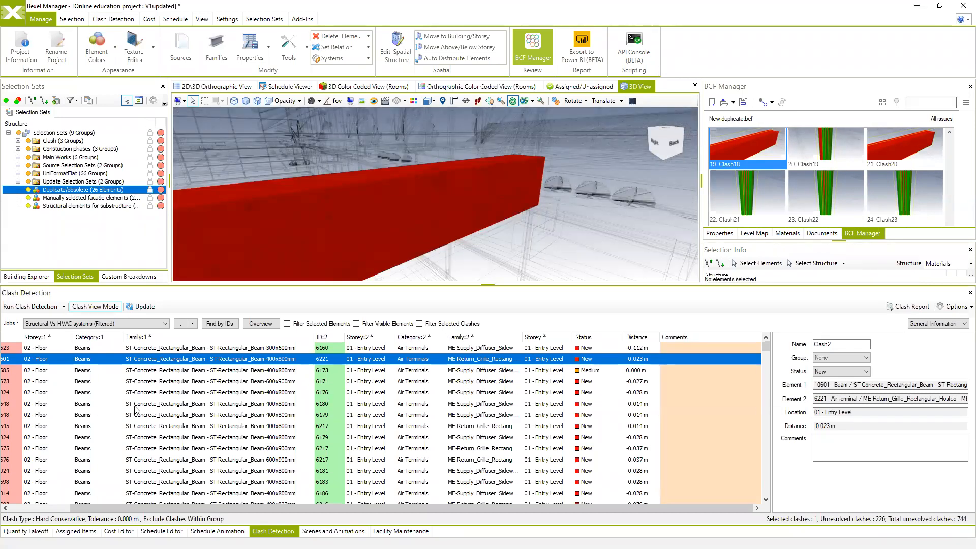
{"action": "left_click", "coordinate": [131, 370], "text": "shift"}
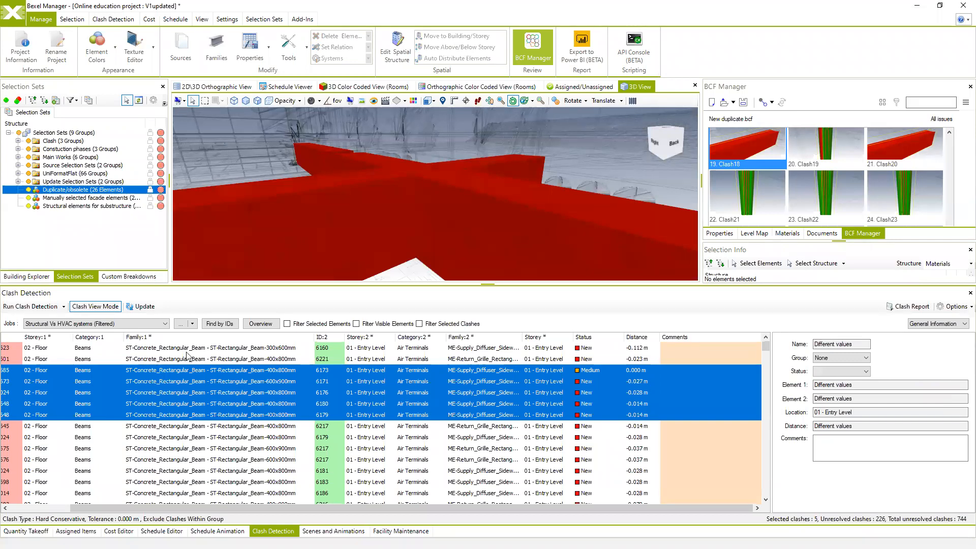
{"action": "middle_click_drag", "start_coordinate": [303, 245], "coordinate": [366, 231]}
{"action": "scroll", "coordinate": [409, 222], "scroll_direction": "down", "scroll_amount": 5}
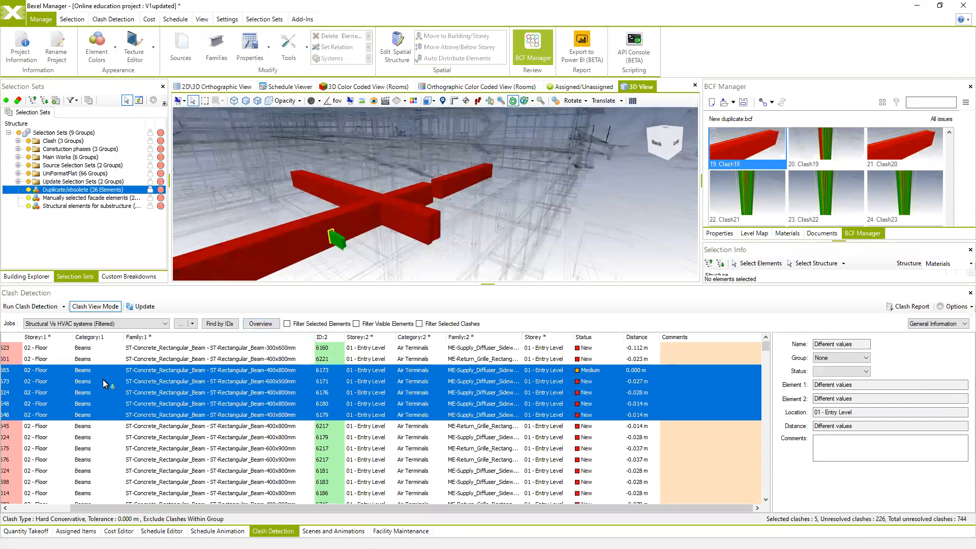
Select beam 11024 in the model and filter the clash list by selected elements
{"action": "middle_click_drag", "start_coordinate": [366, 252], "coordinate": [580, 160]}
{"action": "left_click", "coordinate": [428, 235]}
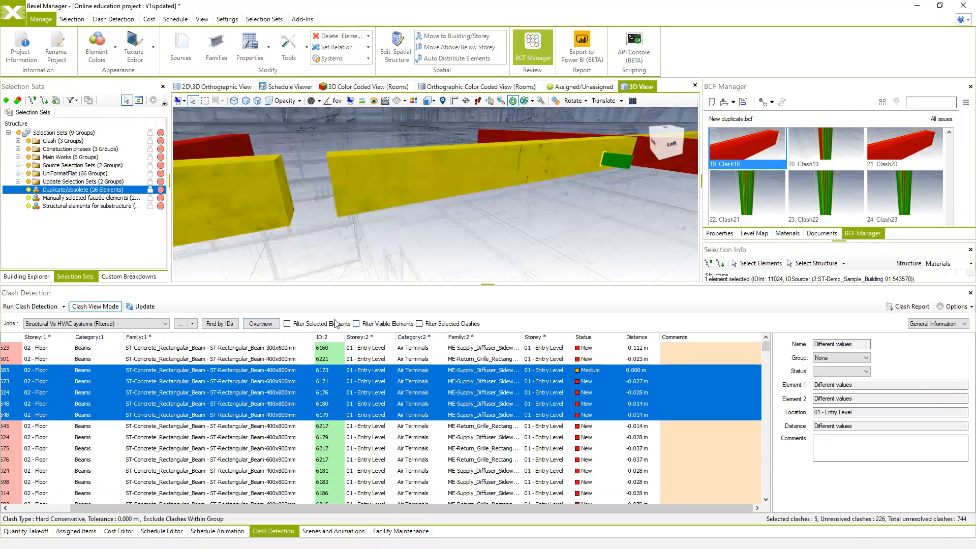
{"action": "left_click", "coordinate": [286, 323]}
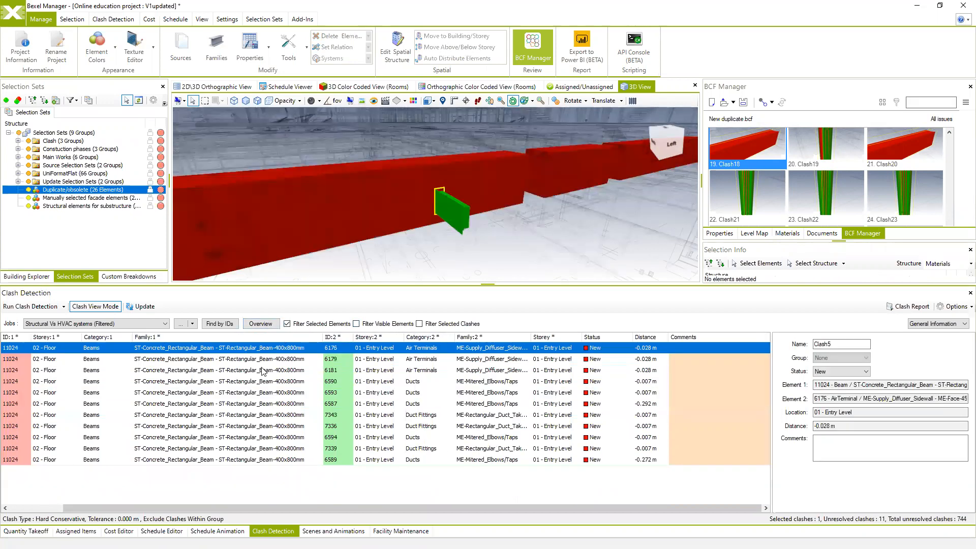
{"action": "middle_click_drag", "start_coordinate": [446, 236], "coordinate": [522, 228]}
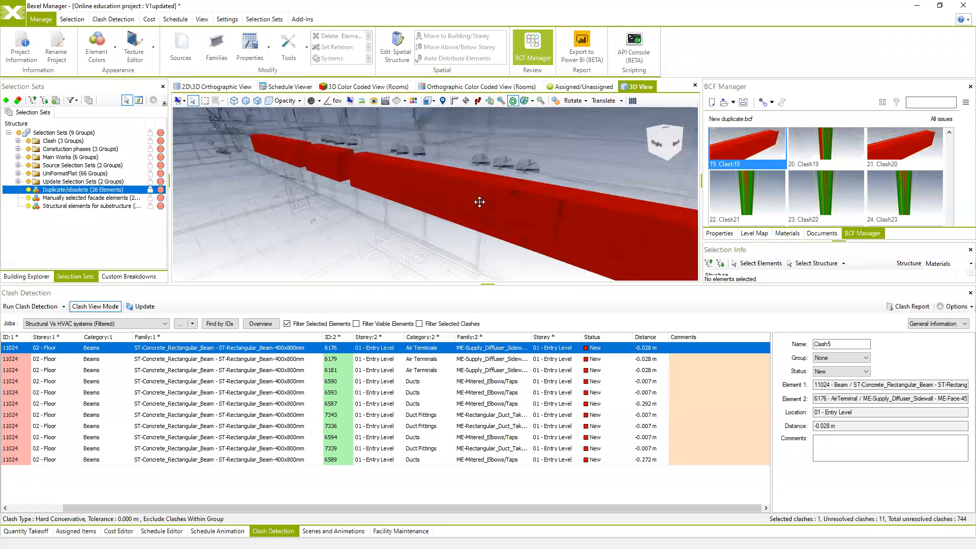
Group all listed clashes of beam 11024 under the suggested name Group1 and select the group's row
{"action": "left_click", "coordinate": [25, 460]}
{"action": "left_click", "coordinate": [17, 349], "text": "shift"}
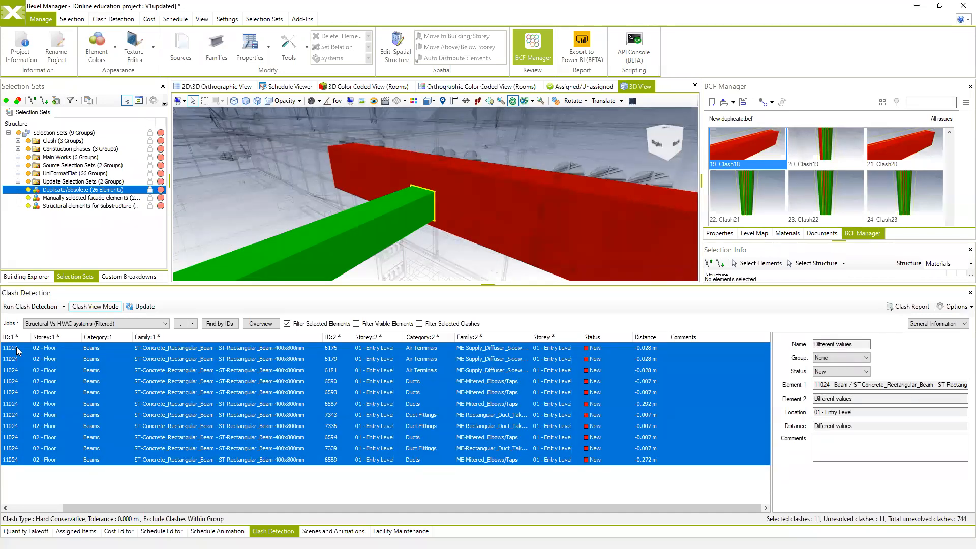
{"action": "right_click", "coordinate": [18, 349]}
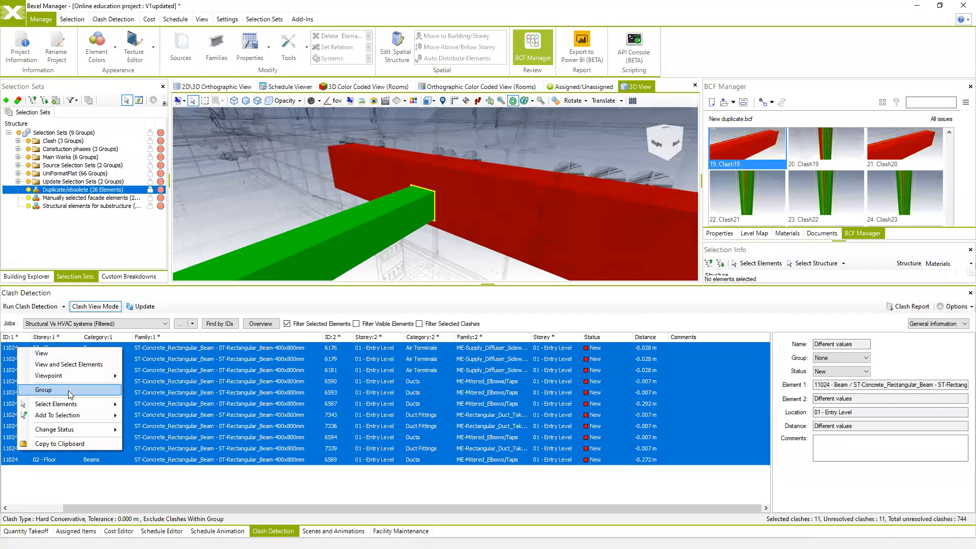
{"action": "left_click", "coordinate": [68, 391]}
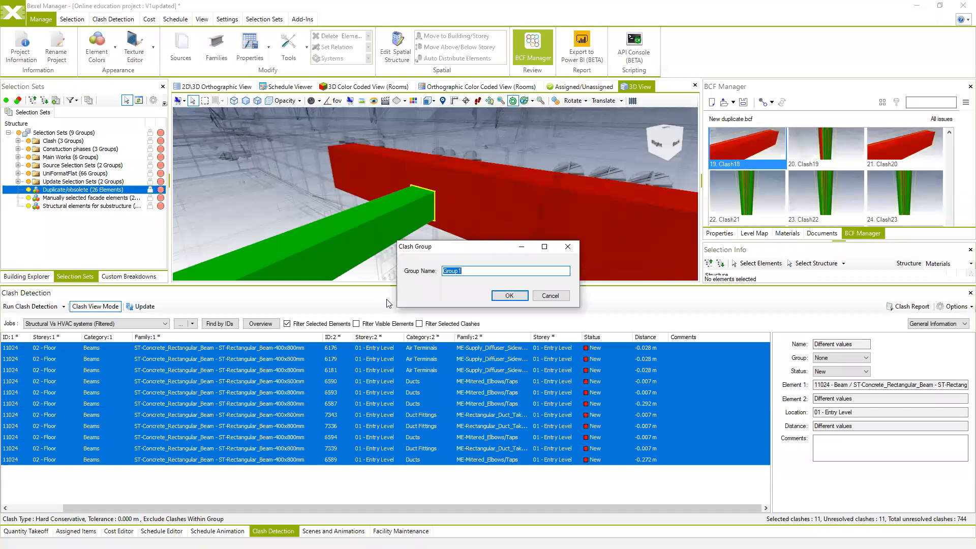
{"action": "left_click", "coordinate": [514, 294]}
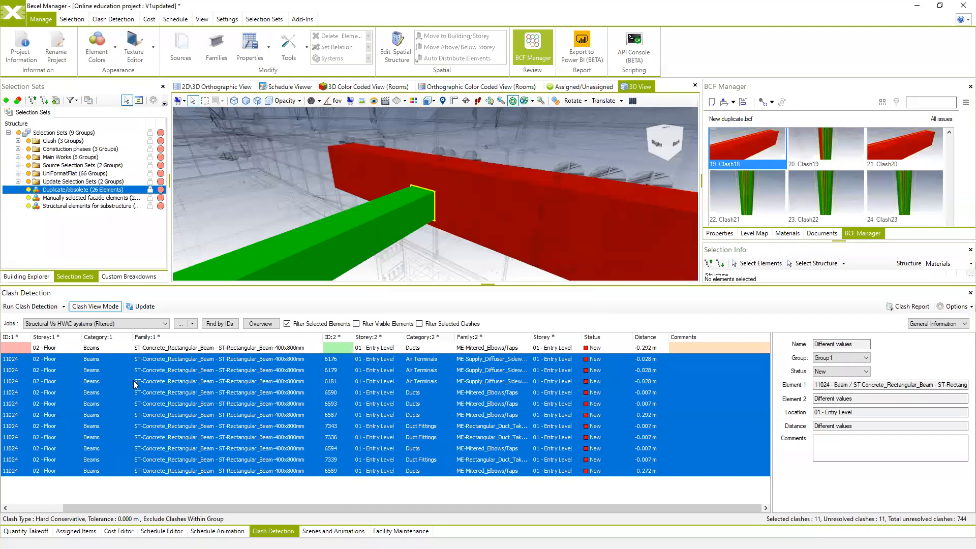
{"action": "left_click", "coordinate": [13, 349]}
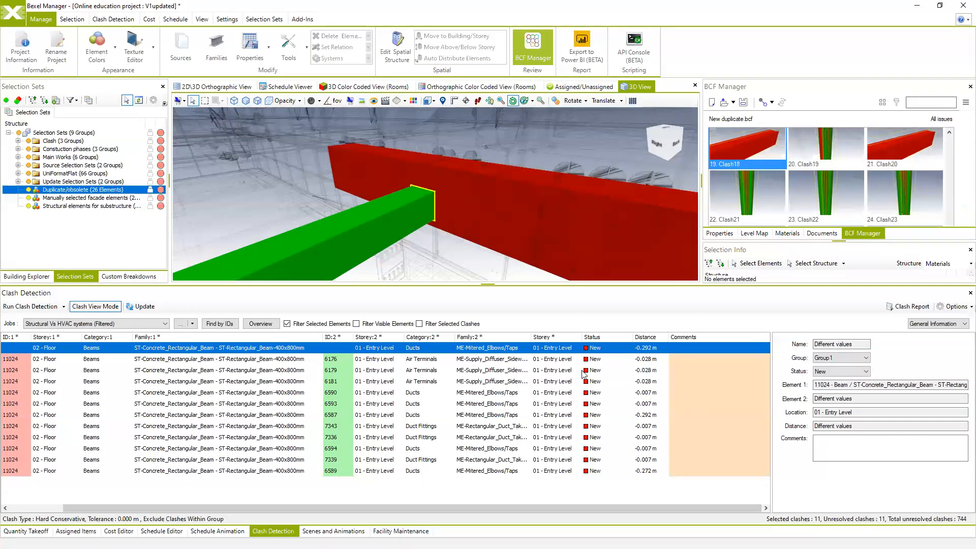
Clear the clash filter so the list includes every clash group of the Structural Vs HVAC systems job
{"action": "left_click", "coordinate": [165, 324]}
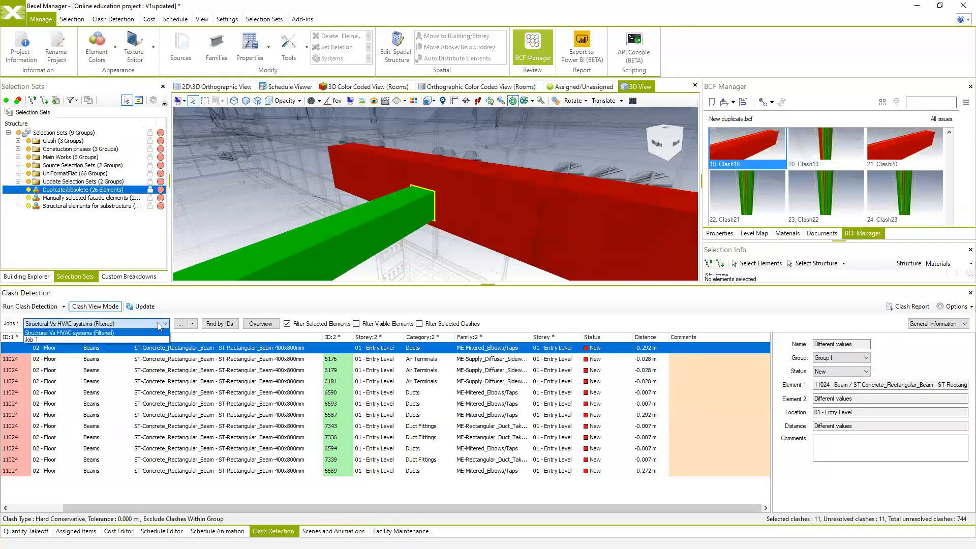
{"action": "left_click", "coordinate": [188, 326]}
{"action": "left_click", "coordinate": [189, 325]}
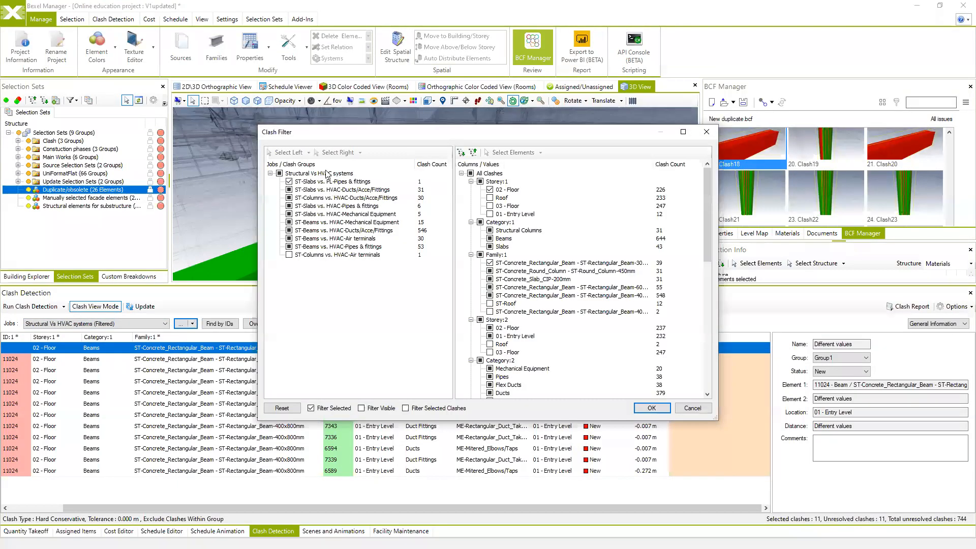
{"action": "left_click", "coordinate": [278, 173]}
{"action": "left_click", "coordinate": [651, 408]}
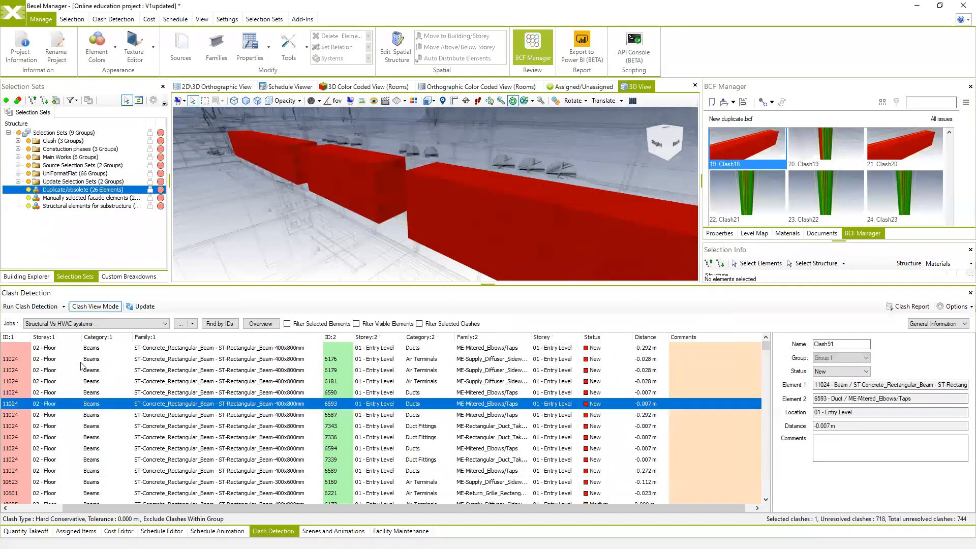
View the Group1 clashes of beam 11024 together and look through the clash list to its last entries
{"action": "left_click", "coordinate": [19, 348]}
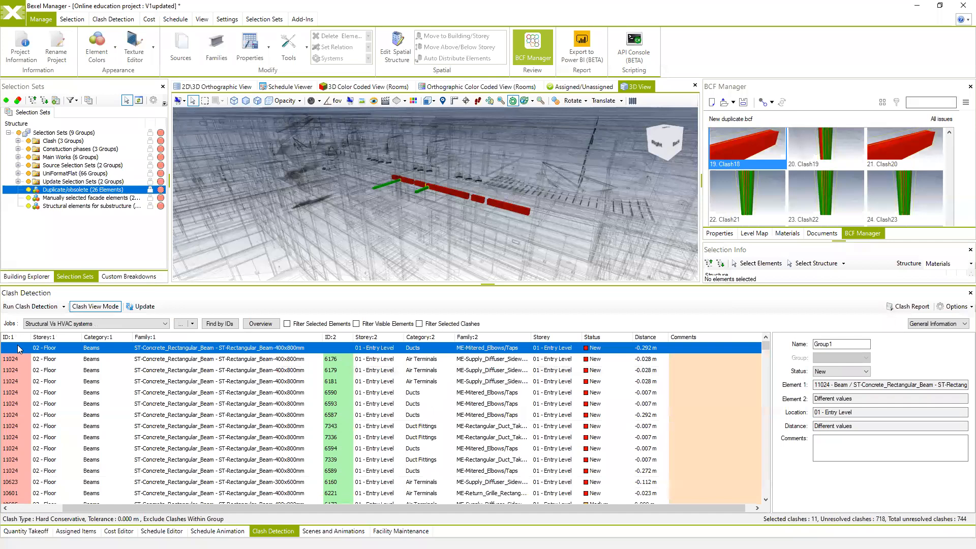
{"action": "scroll", "coordinate": [38, 429], "scroll_direction": "down", "scroll_amount": 5}
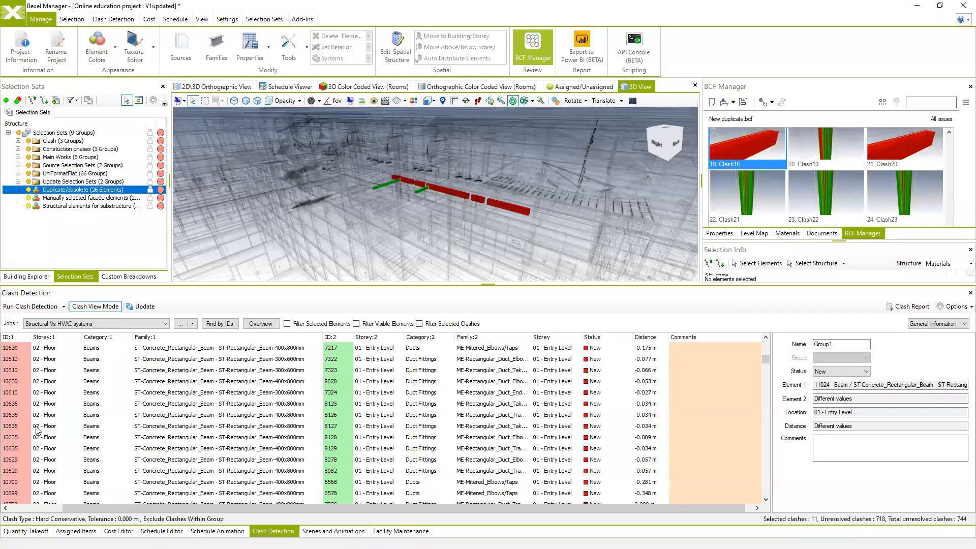
{"action": "left_click_drag", "start_coordinate": [766, 364], "coordinate": [761, 520]}
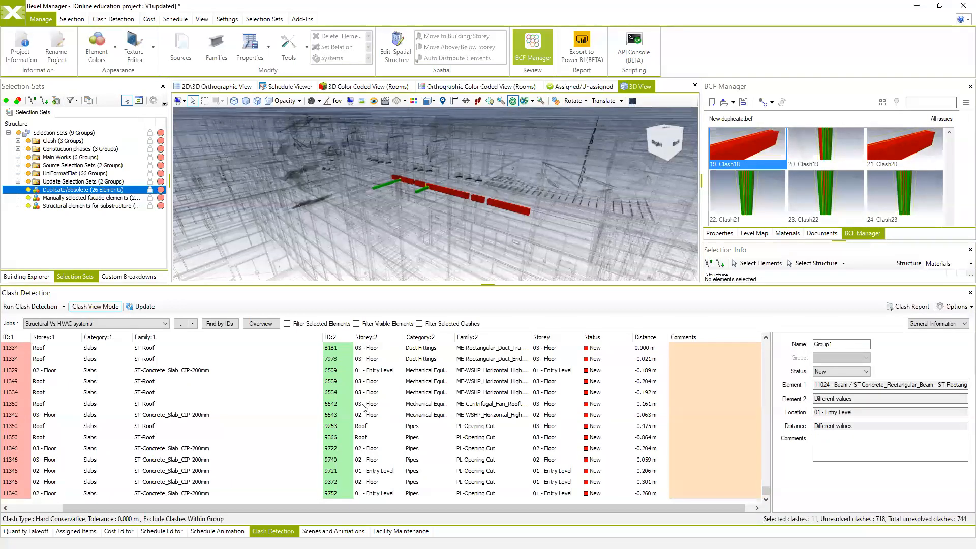
Examine the clash report's export settings, including the image width and level map parameters, and close them without exporting
{"action": "left_click", "coordinate": [917, 307]}
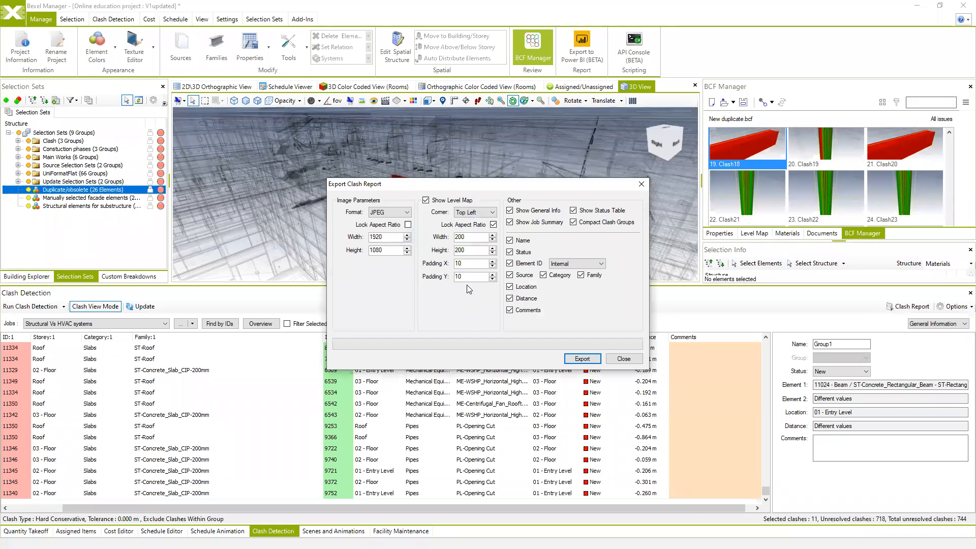
{"action": "left_click_drag", "start_coordinate": [474, 188], "coordinate": [394, 173]}
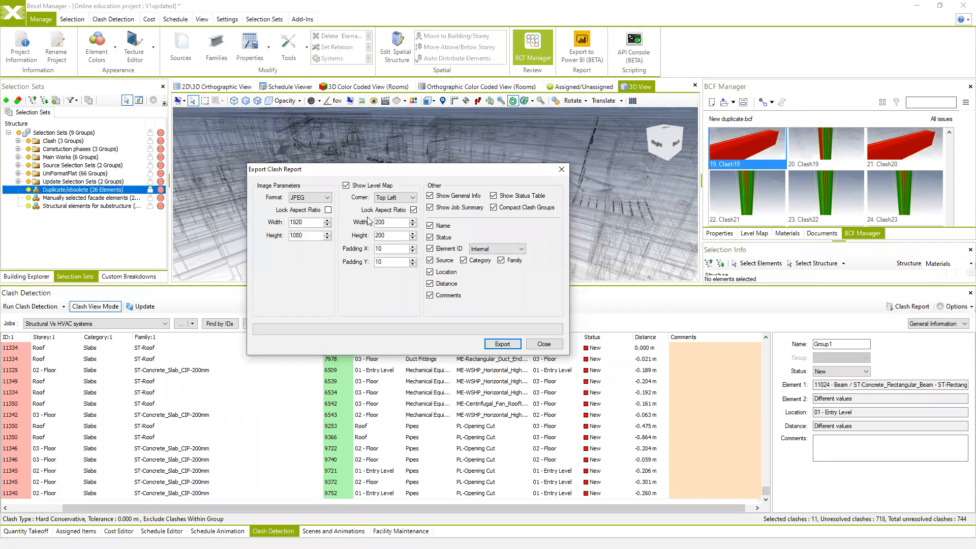
{"action": "left_click_drag", "start_coordinate": [304, 222], "coordinate": [283, 220]}
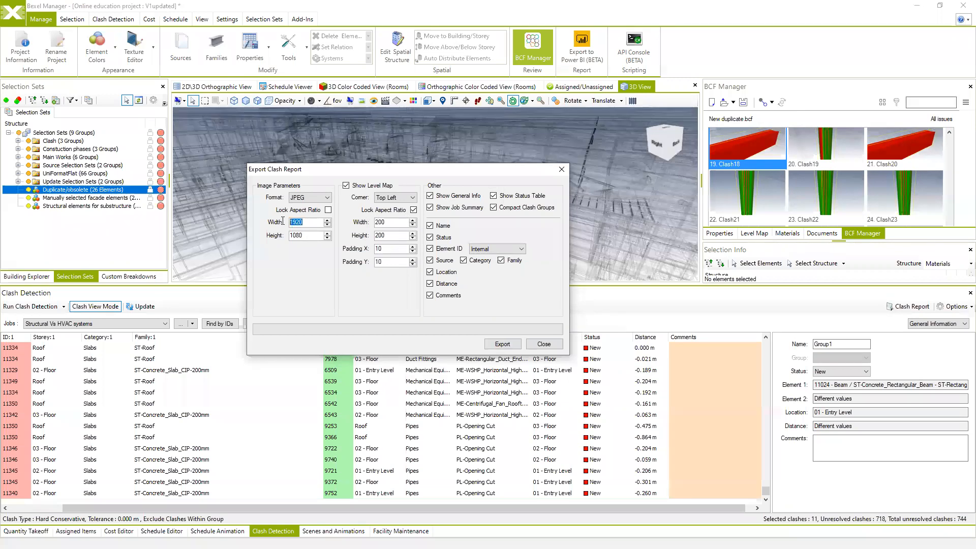
{"action": "left_click", "coordinate": [543, 345]}
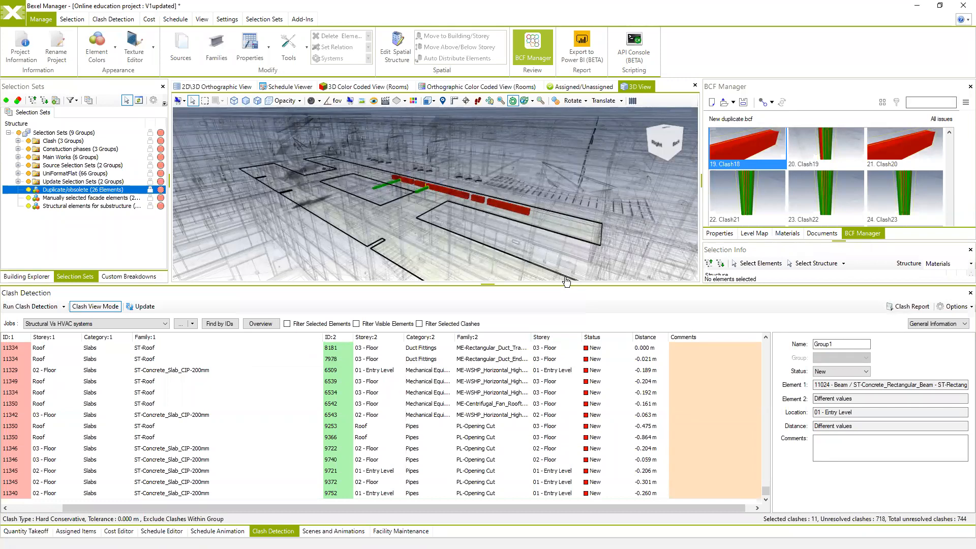
Show the level map and locate the clashes on it one by one, from Clash712 back to Clash706
{"action": "left_click", "coordinate": [763, 233]}
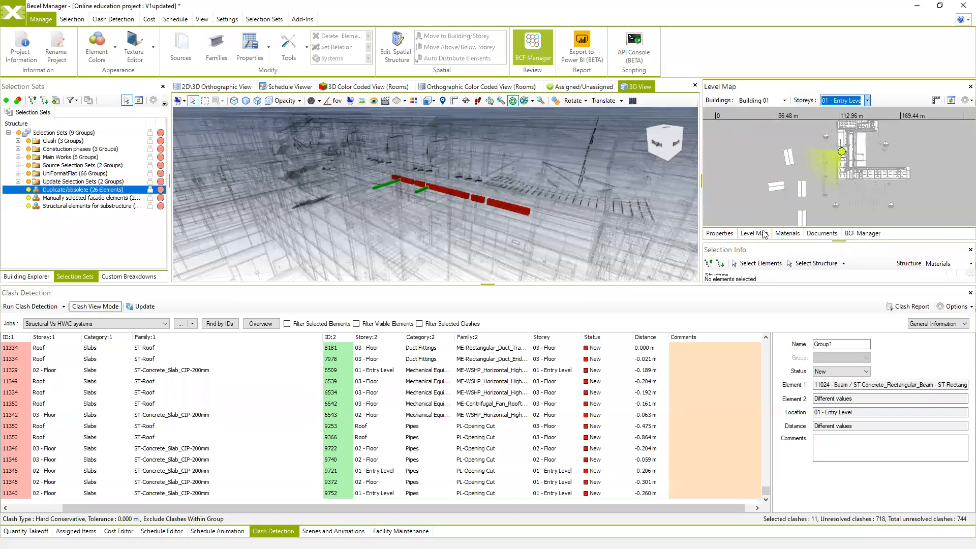
{"action": "scroll", "coordinate": [829, 170], "scroll_direction": "up", "scroll_amount": 3}
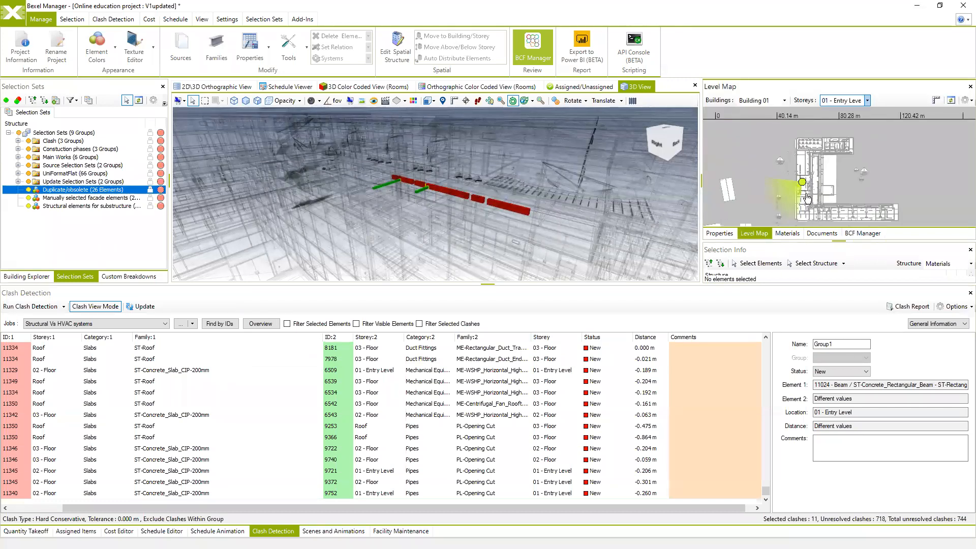
{"action": "left_click", "coordinate": [125, 427]}
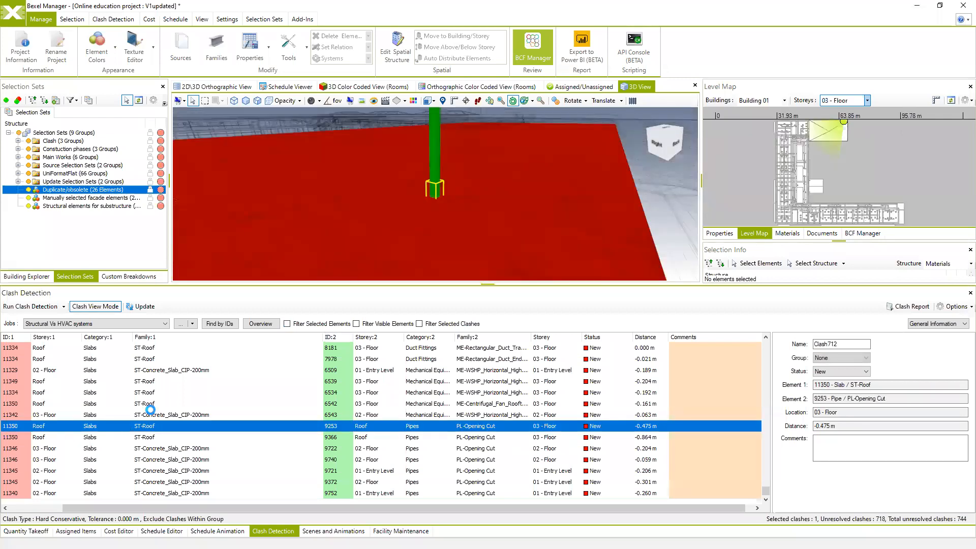
{"action": "key", "text": "Up"}
{"action": "key", "text": "Up"}
{"action": "key", "text": "Up"}
{"action": "key", "text": "Up"}
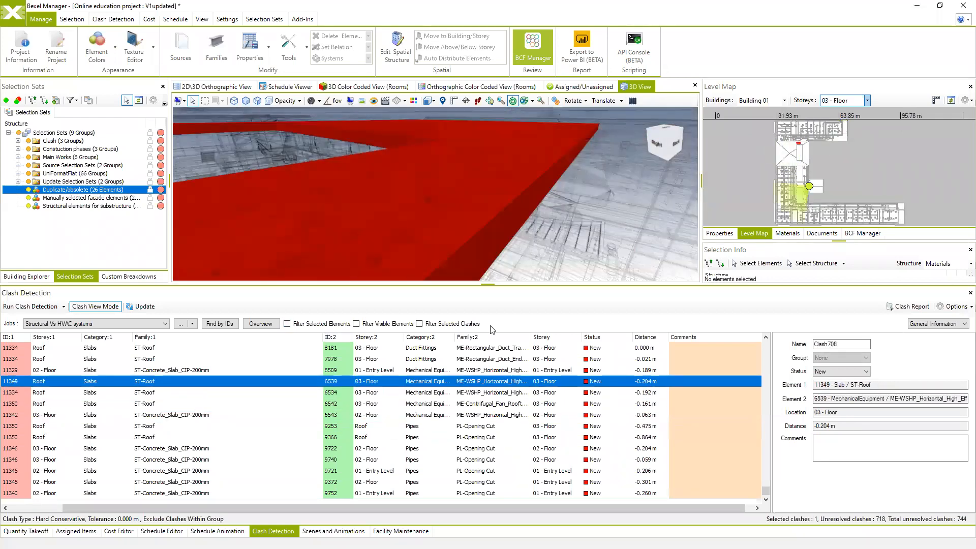
{"action": "key", "text": "Up"}
{"action": "key", "text": "Up"}
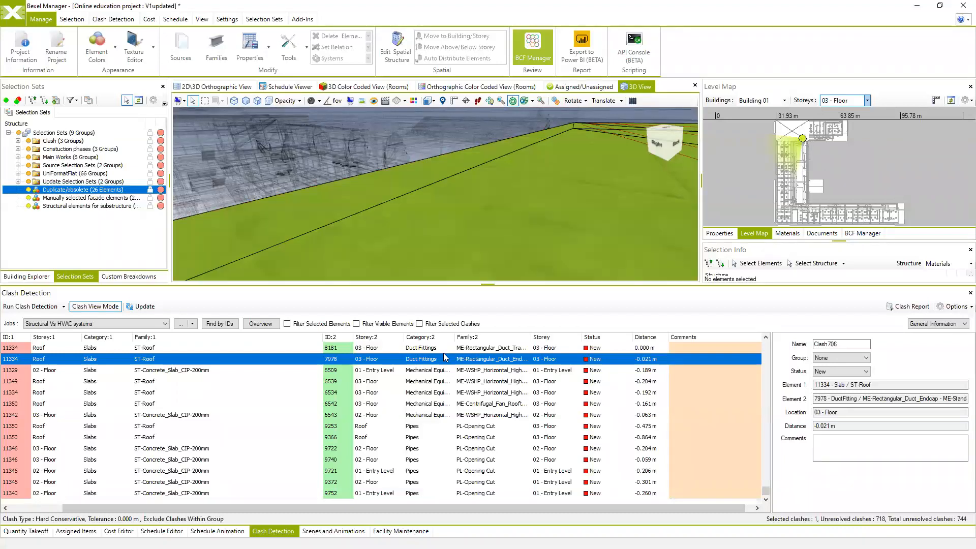
View the roof clashes again, from slab 11350 with equipment 6542 back to slab 11334 with duct fitting 8181
{"action": "left_click", "coordinate": [144, 404]}
{"action": "key", "text": "Up"}
{"action": "key", "text": "Up"}
{"action": "key", "text": "Up"}
{"action": "key", "text": "Up"}
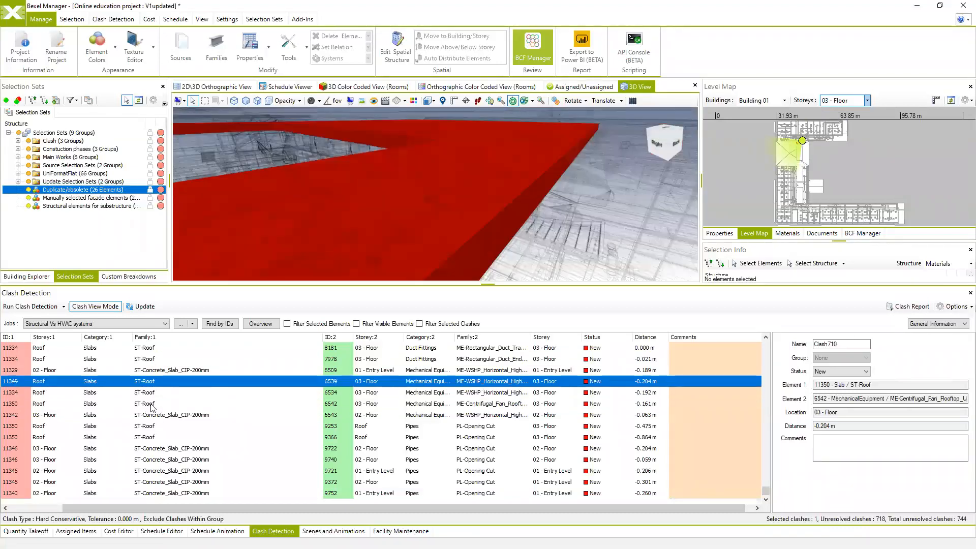
{"action": "key", "text": "Up"}
{"action": "key", "text": "Up"}
{"action": "key", "text": "Up"}
{"action": "key", "text": "Up"}
{"action": "key", "text": "Up"}
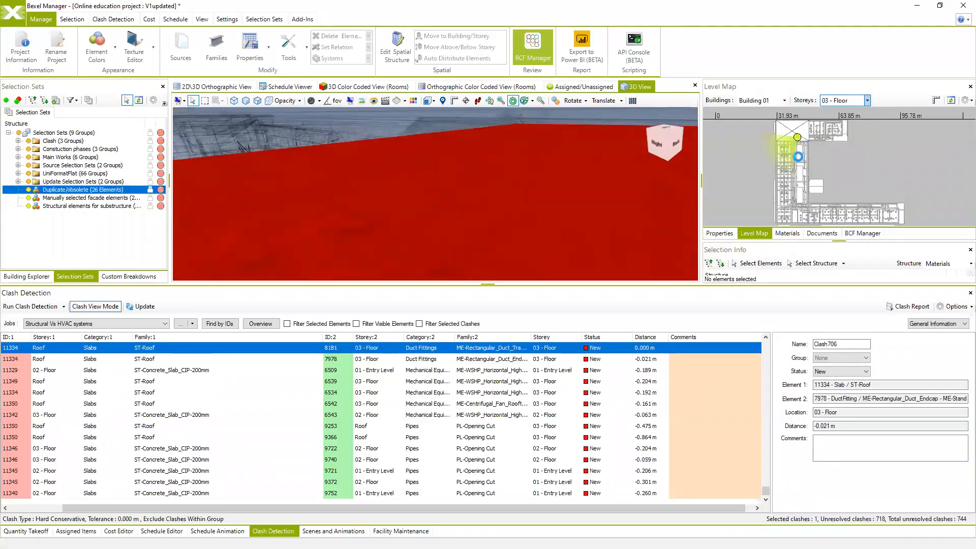
View the preceding slab clashes in the model and level map, back to Clash692 of slab 11345 with duct fitting 8082
{"action": "key", "text": "Up"}
{"action": "key", "text": "Up"}
{"action": "key", "text": "Up"}
{"action": "key", "text": "Up"}
{"action": "key", "text": "Up"}
{"action": "key", "text": "Up"}
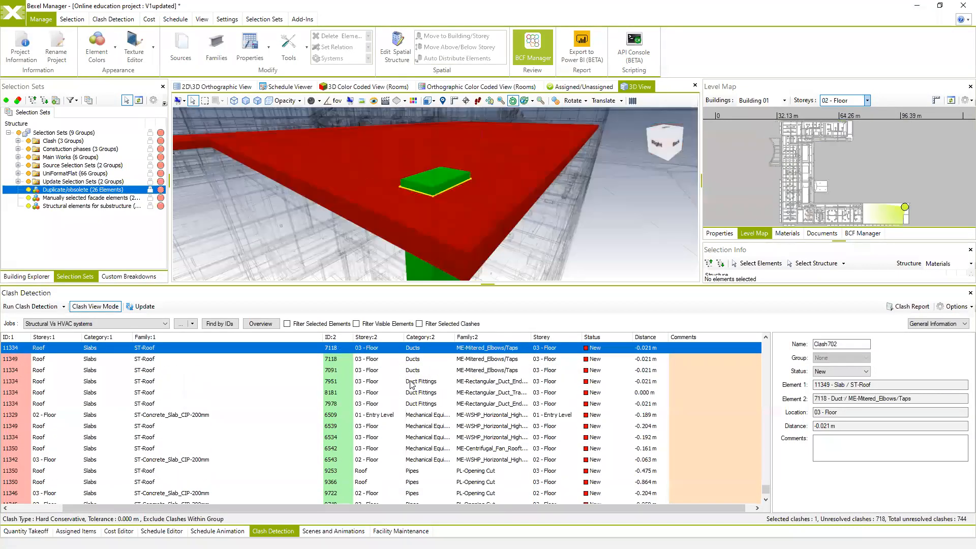
{"action": "key", "text": "Up"}
{"action": "key", "text": "Up"}
{"action": "key", "text": "Up"}
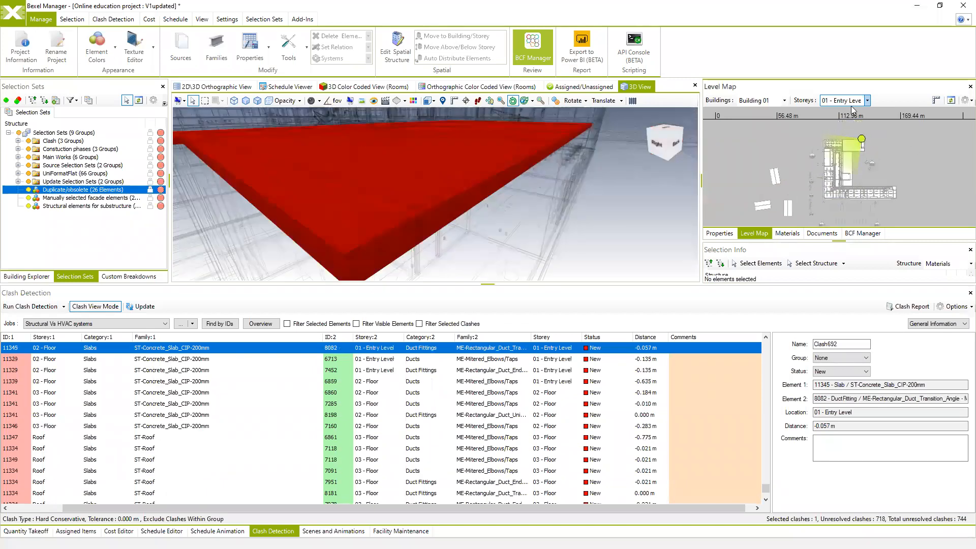
Examine the level map's render, ruler and clash options and close them without making changes
{"action": "scroll", "coordinate": [820, 186], "scroll_direction": "up", "scroll_amount": 2}
{"action": "middle_click_drag", "start_coordinate": [849, 168], "coordinate": [836, 174]}
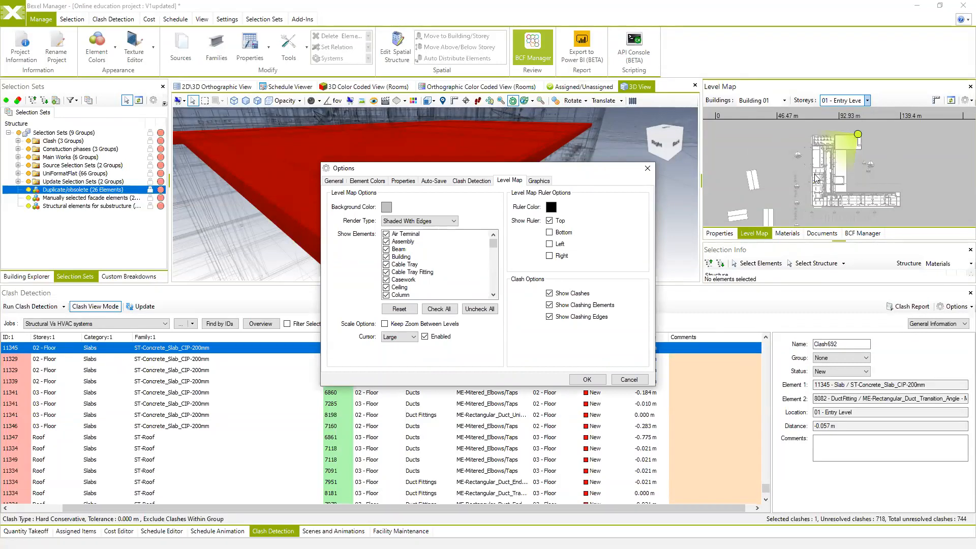
{"action": "left_click", "coordinate": [647, 167]}
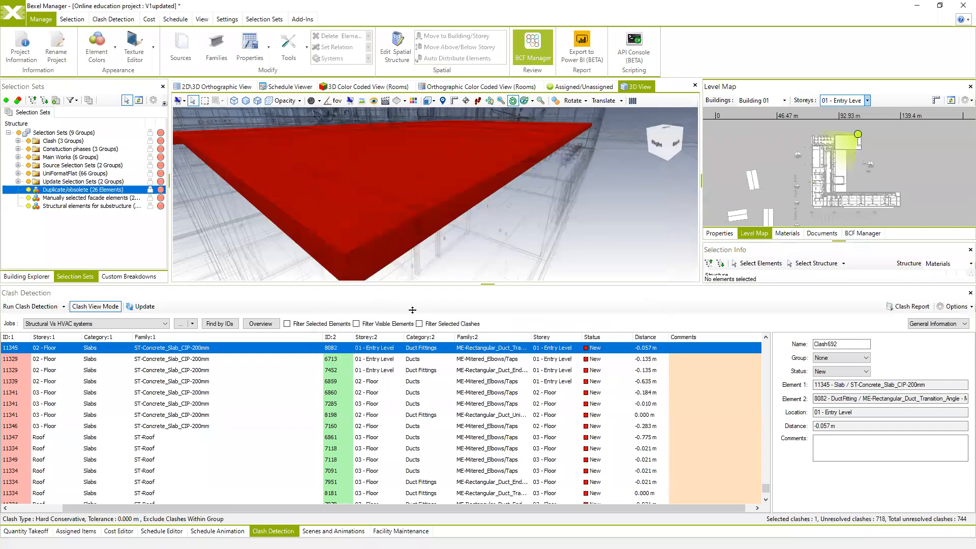
View the clash of slab 11341 with duct 7285 and recheck the clash report's export settings without exporting
{"action": "left_click", "coordinate": [131, 405]}
{"action": "scroll", "coordinate": [132, 406], "scroll_direction": "down", "scroll_amount": 4}
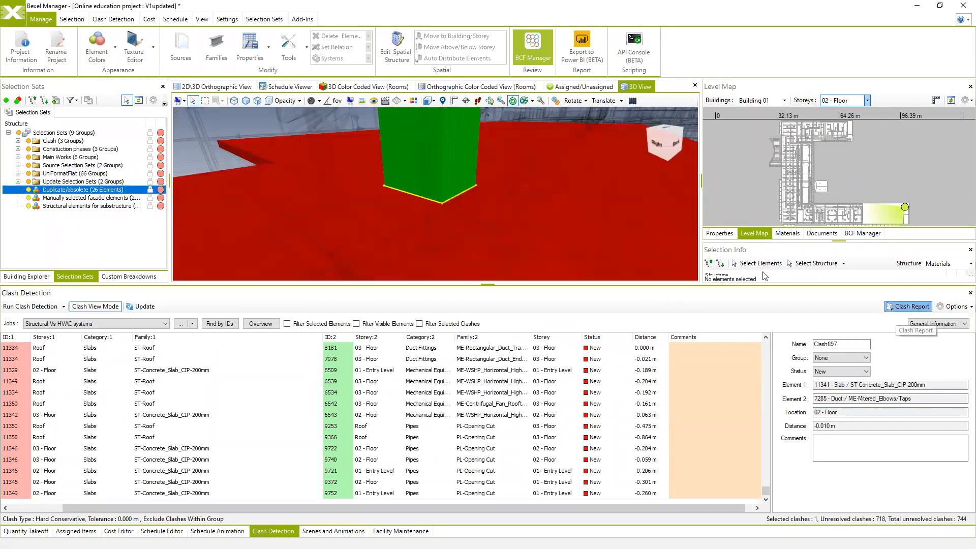
{"action": "left_click", "coordinate": [908, 307]}
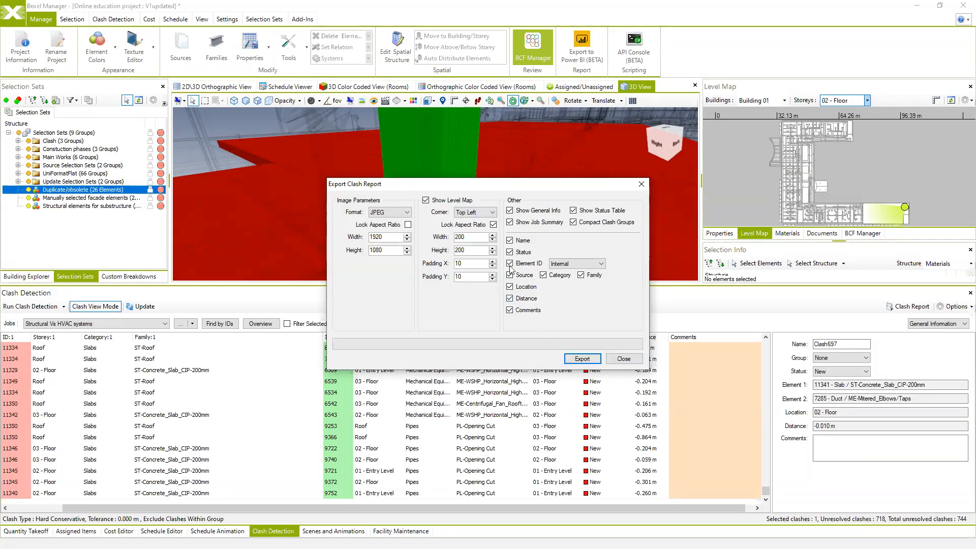
{"action": "left_click", "coordinate": [614, 360]}
Select all listed clashes, from the Group1 row to slab 11340 with pipe 9752, to view them together
{"action": "left_click_drag", "start_coordinate": [766, 491], "coordinate": [777, 333]}
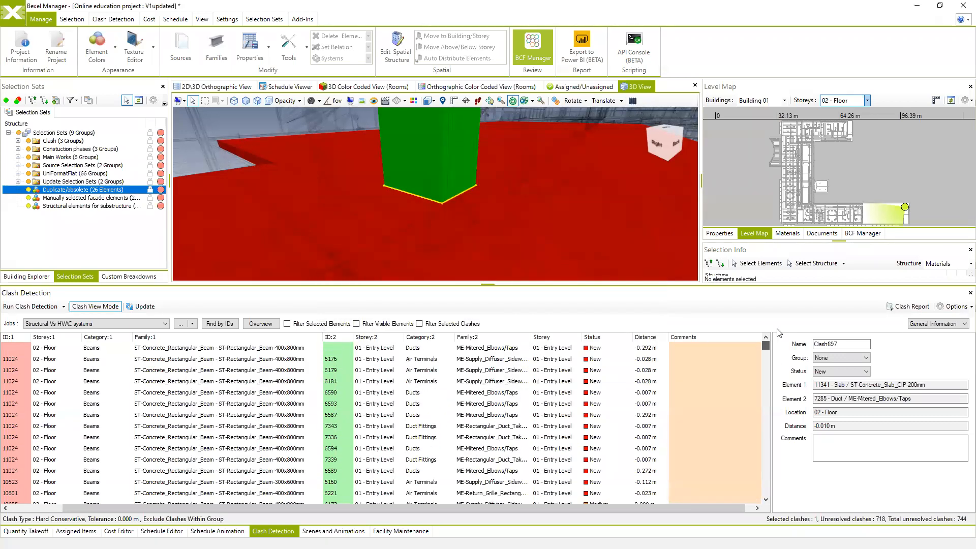
{"action": "left_click", "coordinate": [758, 347]}
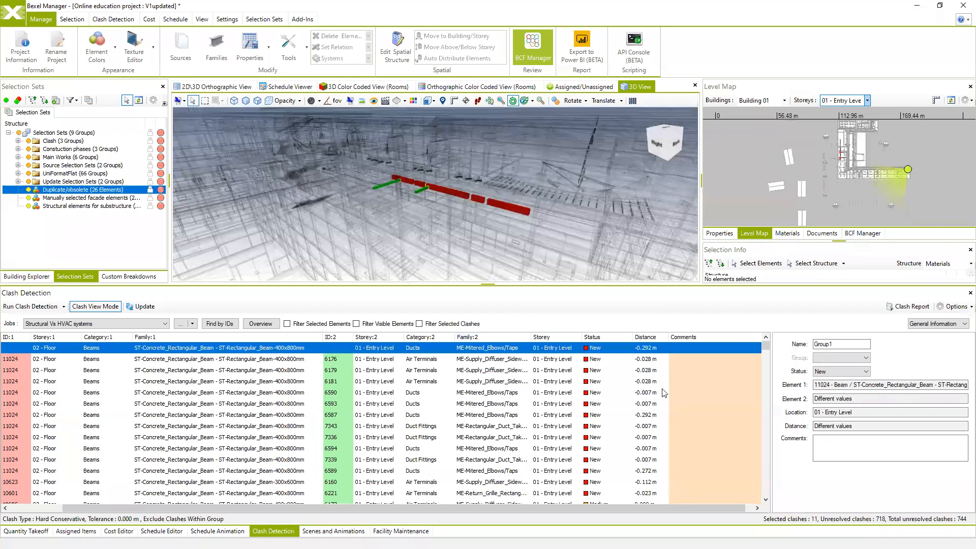
{"action": "left_click_drag", "start_coordinate": [765, 344], "coordinate": [765, 495]}
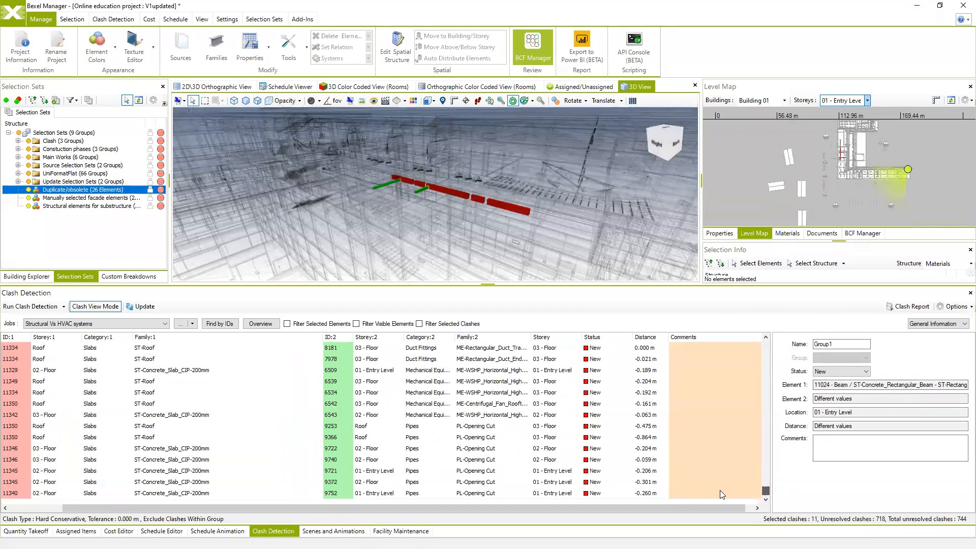
{"action": "left_click", "coordinate": [72, 493], "text": "shift"}
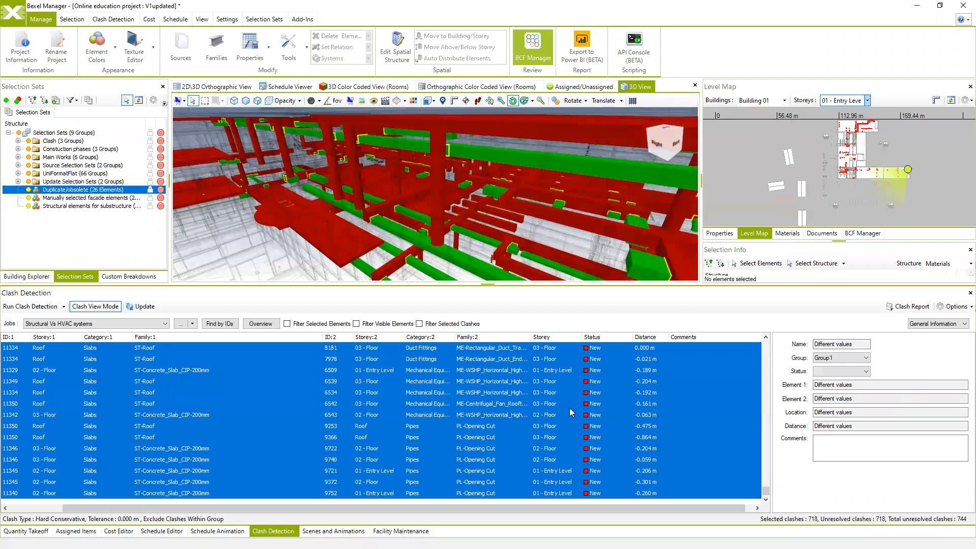
{"action": "left_click_drag", "start_coordinate": [764, 492], "coordinate": [765, 345]}
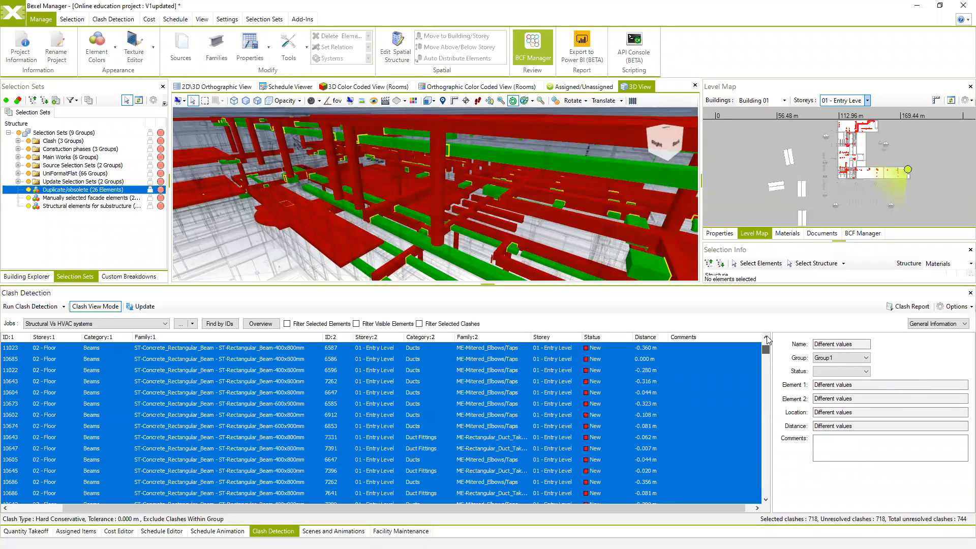
View Group1 and its clash with air terminal 6176 in the model, and look through the ungrouped beam clashes
{"action": "left_click", "coordinate": [61, 350]}
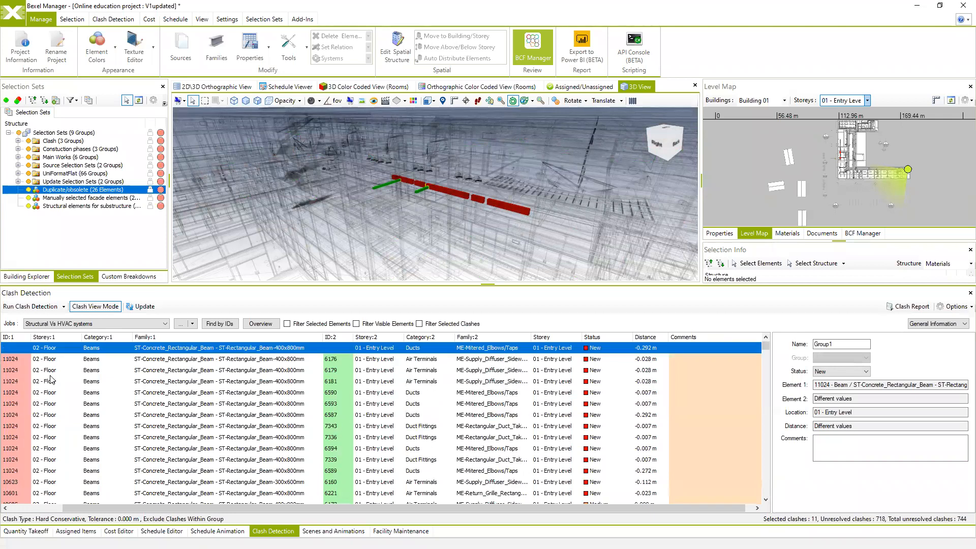
{"action": "left_click", "coordinate": [24, 361]}
{"action": "scroll", "coordinate": [46, 431], "scroll_direction": "down", "scroll_amount": 4}
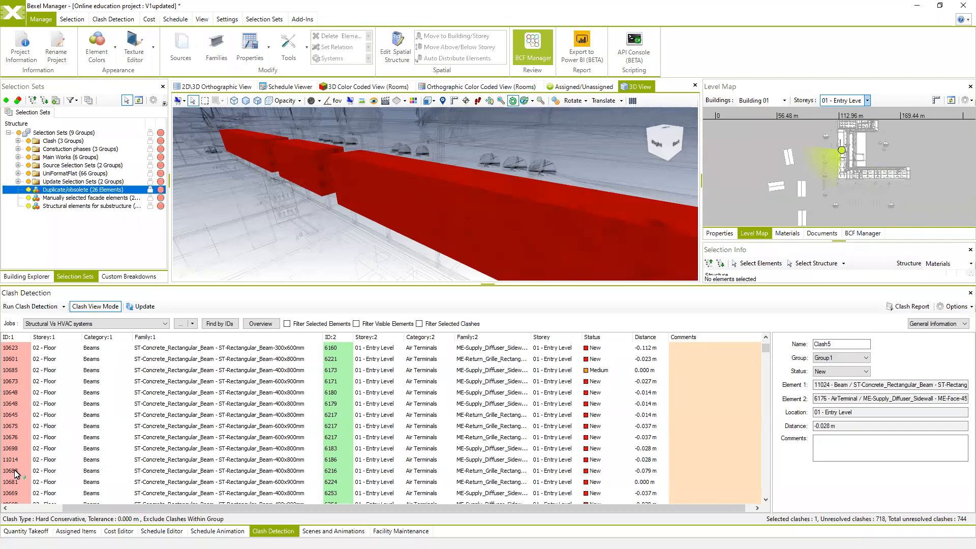
{"action": "scroll", "coordinate": [54, 467], "scroll_direction": "up", "scroll_amount": 3}
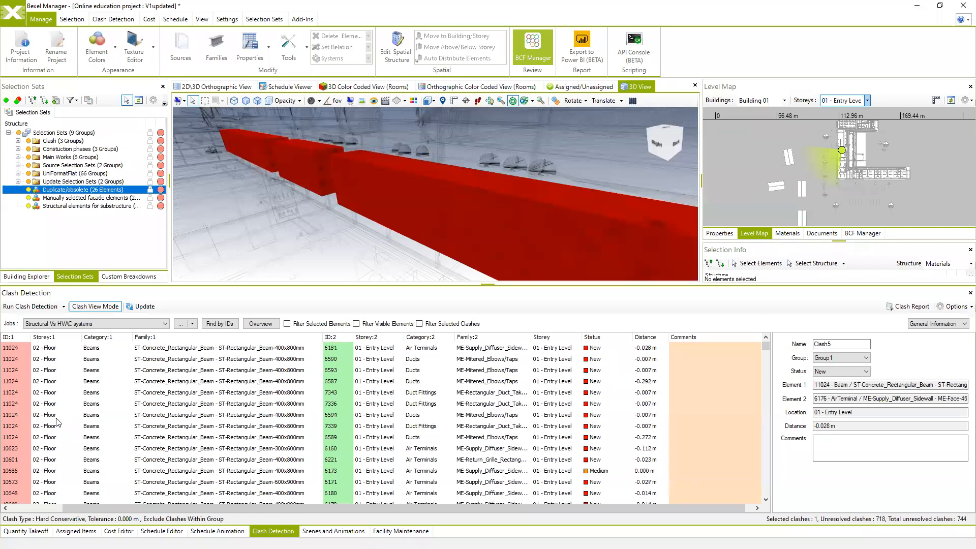
{"action": "scroll", "coordinate": [23, 358], "scroll_direction": "up", "scroll_amount": 1}
{"action": "scroll", "coordinate": [39, 397], "scroll_direction": "down", "scroll_amount": 5}
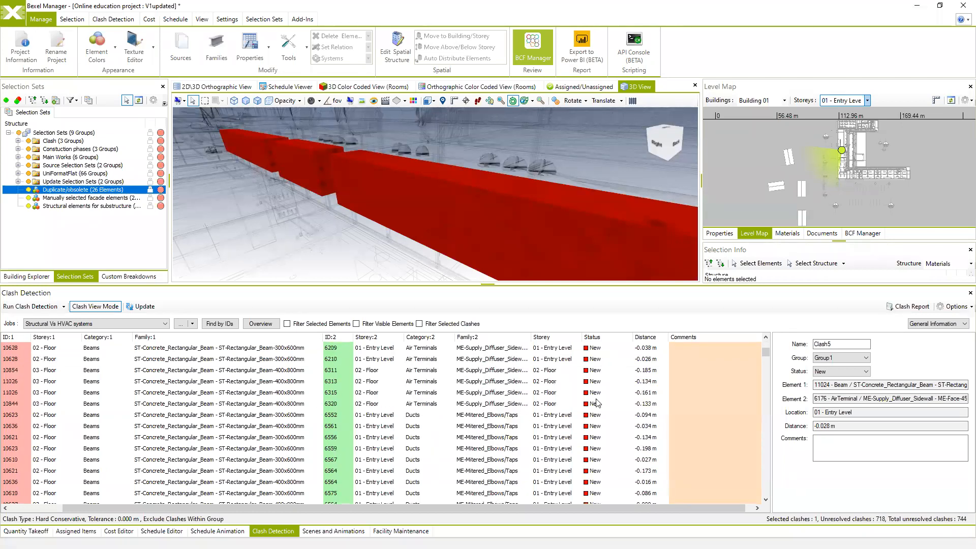
Clear the clash selection and select the Group1 clashes from duct 6593 to duct fitting 7339
{"action": "left_click", "coordinate": [729, 366]}
{"action": "scroll", "coordinate": [214, 363], "scroll_direction": "up", "scroll_amount": 6}
{"action": "left_click", "coordinate": [34, 363]}
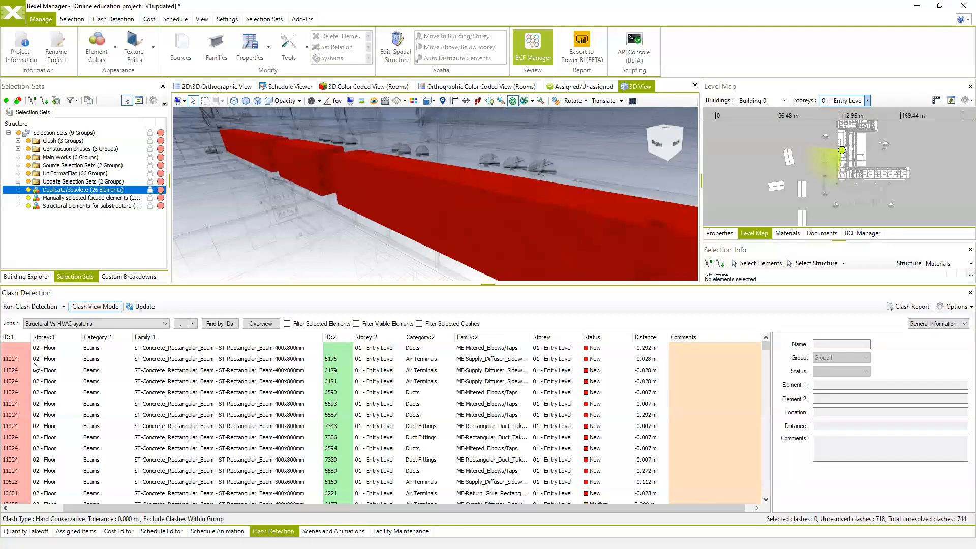
{"action": "left_click", "coordinate": [33, 404]}
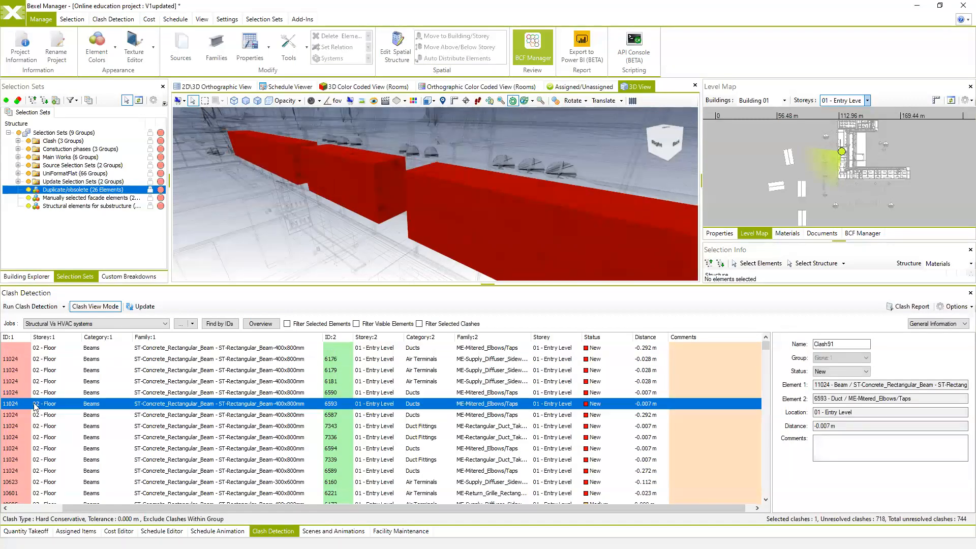
{"action": "left_click", "coordinate": [31, 460], "text": "shift"}
{"action": "scroll", "coordinate": [67, 432], "scroll_direction": "down", "scroll_amount": 3}
{"action": "scroll", "coordinate": [66, 431], "scroll_direction": "up", "scroll_amount": 3}
View the clash of beam 11024 with air terminal 6179 and that of beam 10854 with air terminal 6311
{"action": "left_click", "coordinate": [14, 367]}
{"action": "scroll", "coordinate": [76, 417], "scroll_direction": "down", "scroll_amount": 6}
{"action": "scroll", "coordinate": [76, 421], "scroll_direction": "down", "scroll_amount": 5}
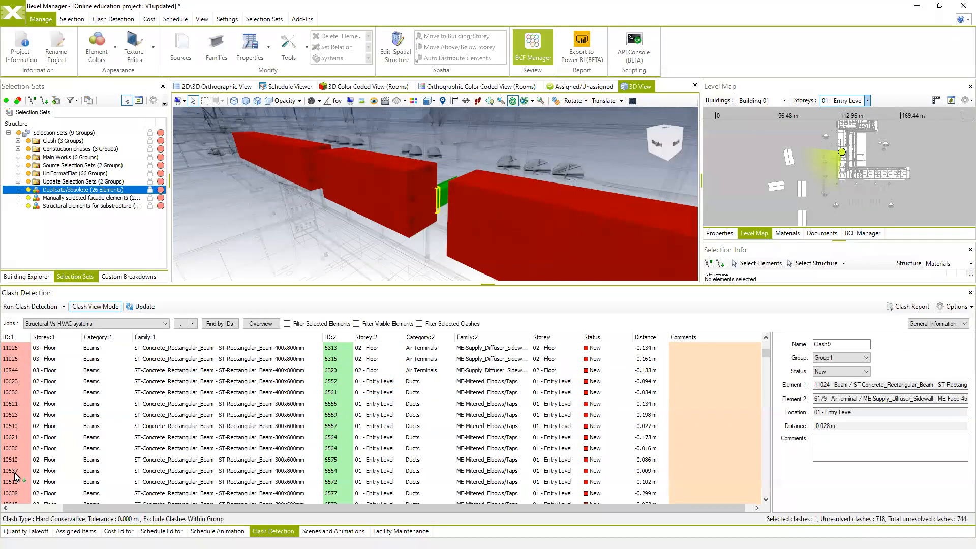
{"action": "scroll", "coordinate": [53, 470], "scroll_direction": "up", "scroll_amount": 5}
{"action": "left_click", "coordinate": [53, 470]}
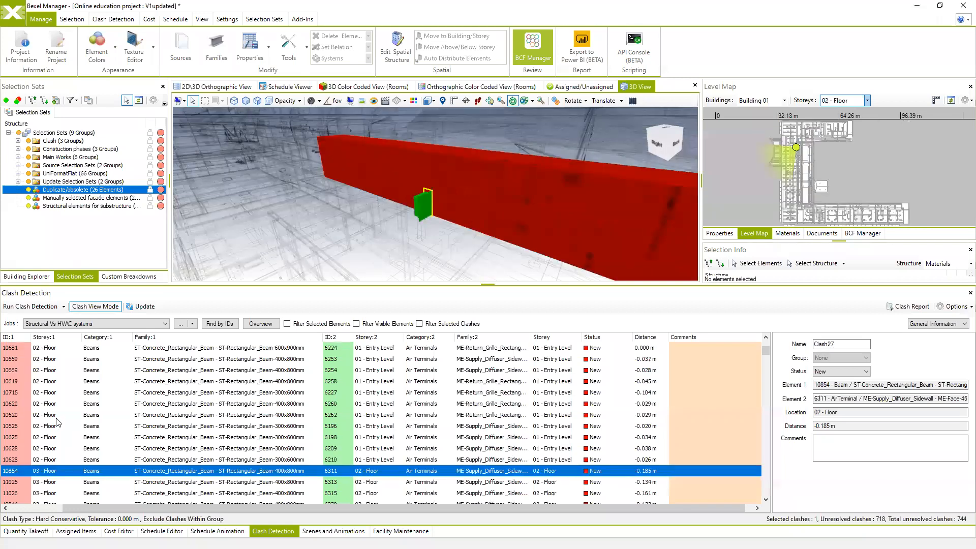
{"action": "left_click", "coordinate": [52, 470]}
View the Group1 clash with duct fitting 7339 and look through the beam clashes listed below it
{"action": "scroll", "coordinate": [43, 390], "scroll_direction": "up", "scroll_amount": 3}
{"action": "left_click", "coordinate": [30, 361]}
{"action": "scroll", "coordinate": [78, 431], "scroll_direction": "down", "scroll_amount": 5}
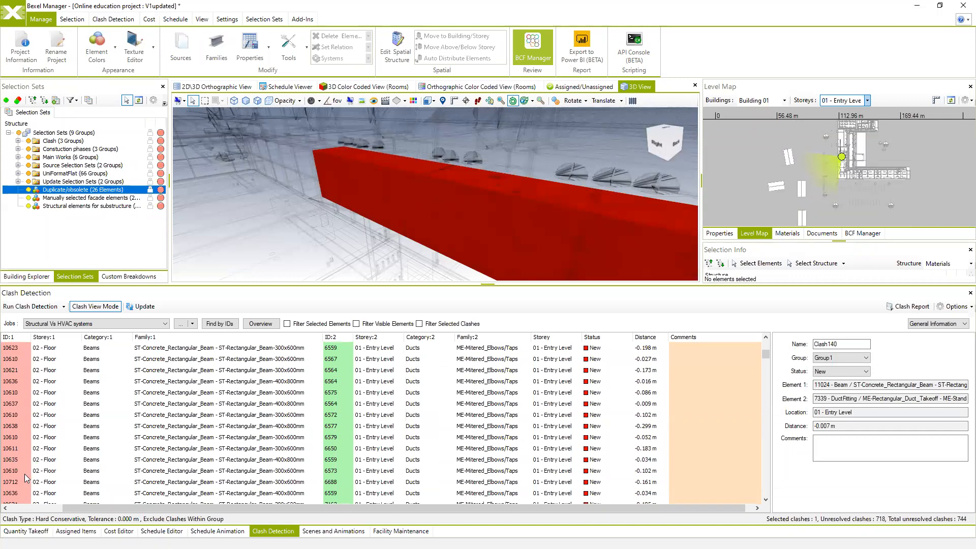
{"action": "scroll", "coordinate": [56, 437], "scroll_direction": "up", "scroll_amount": 5}
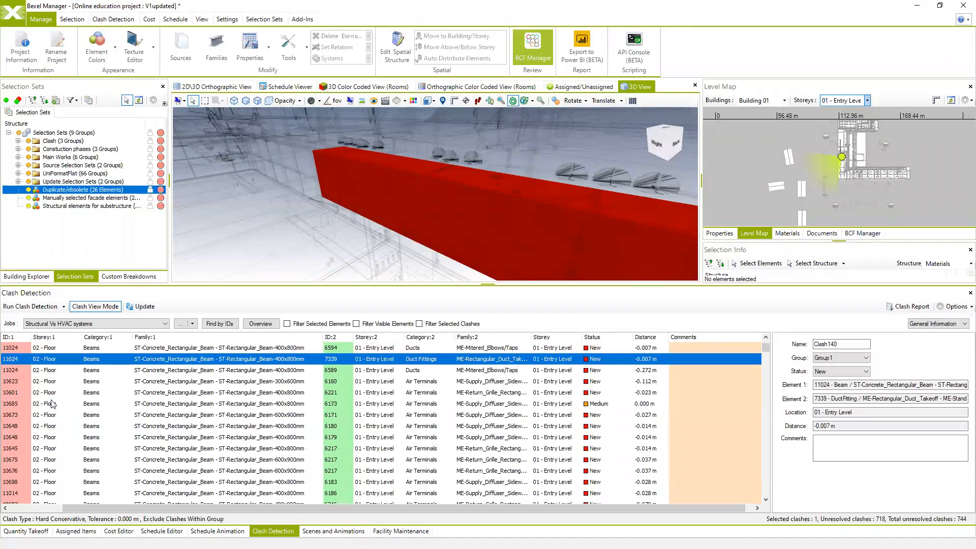
Sort the clash list by the storey of the first element and select the whole Group1
{"action": "scroll", "coordinate": [53, 404], "scroll_direction": "up", "scroll_amount": 3}
{"action": "left_click", "coordinate": [48, 338]}
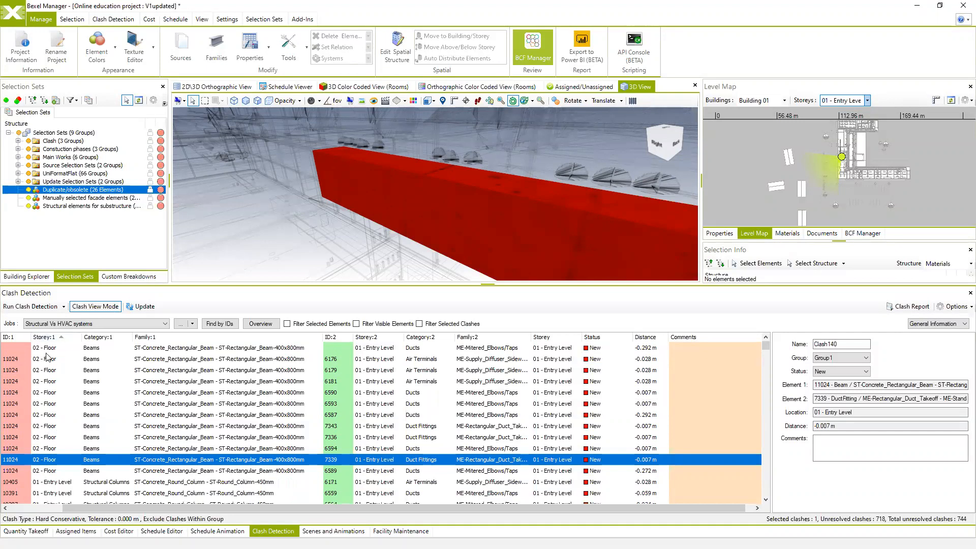
{"action": "left_click", "coordinate": [49, 348]}
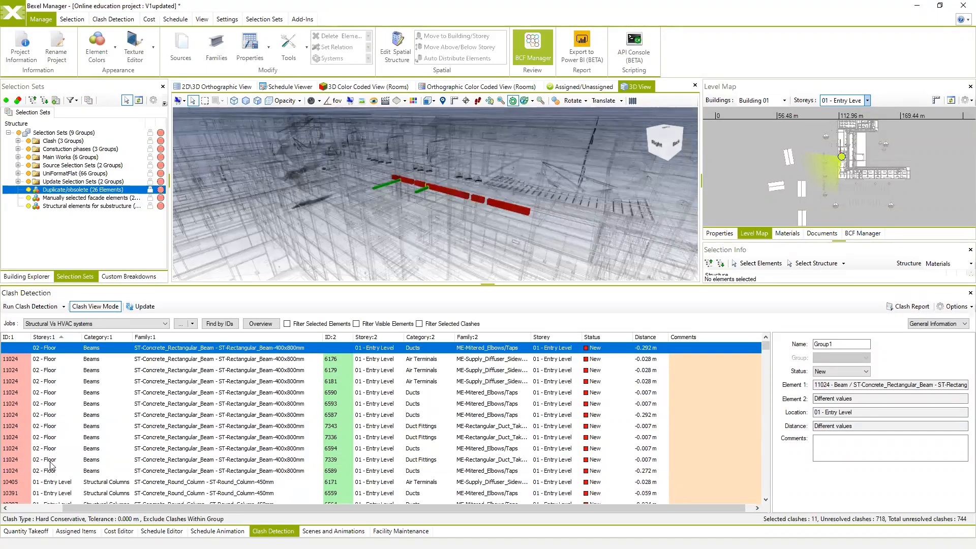
Select the beam clashes from beam 10648 with air terminal 6180 through beam 10701 with duct 6568
{"action": "scroll", "coordinate": [492, 456], "scroll_direction": "down", "scroll_amount": 6}
{"action": "left_click", "coordinate": [492, 456]}
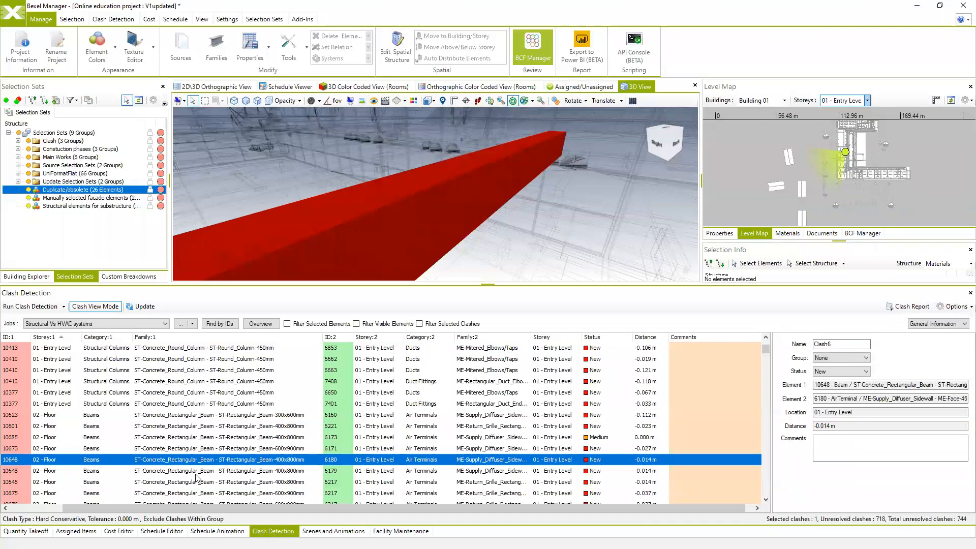
{"action": "scroll", "coordinate": [197, 478], "scroll_direction": "down", "scroll_amount": 5}
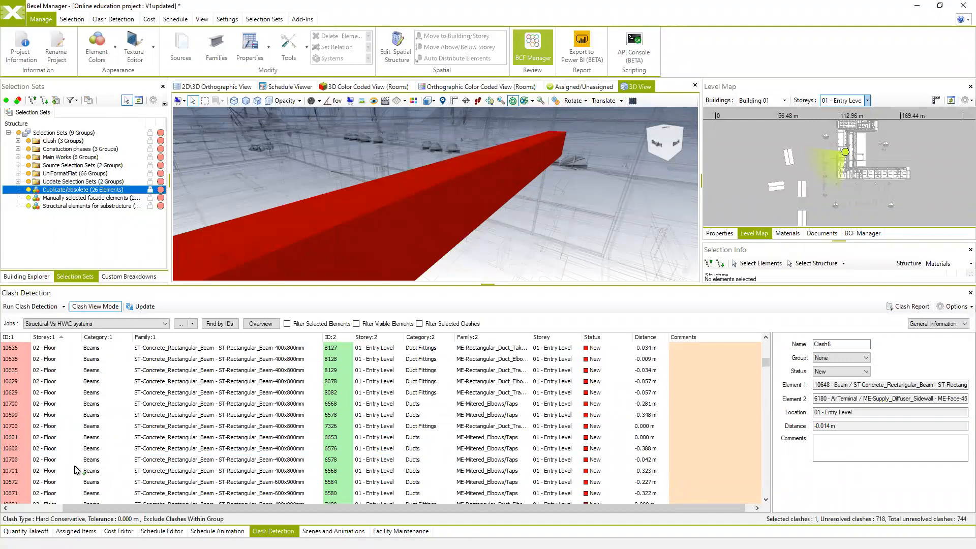
{"action": "left_click", "coordinate": [76, 470], "text": "shift"}
{"action": "scroll", "coordinate": [387, 434], "scroll_direction": "up", "scroll_amount": 5}
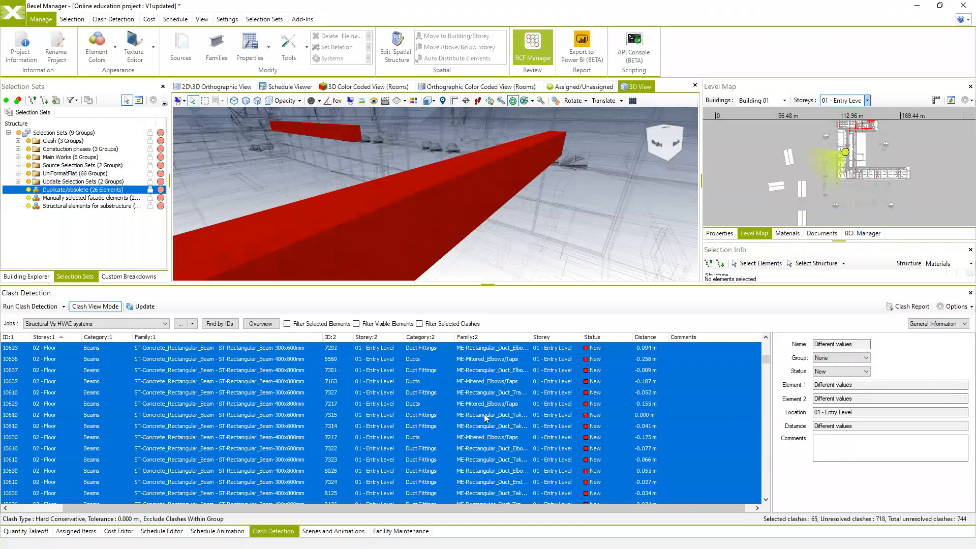
Export the selected clashes as the PDF "Clash Report - Structural Vs HVAC systems.pdf" on drive D and open the output folder
{"action": "left_click", "coordinate": [909, 306]}
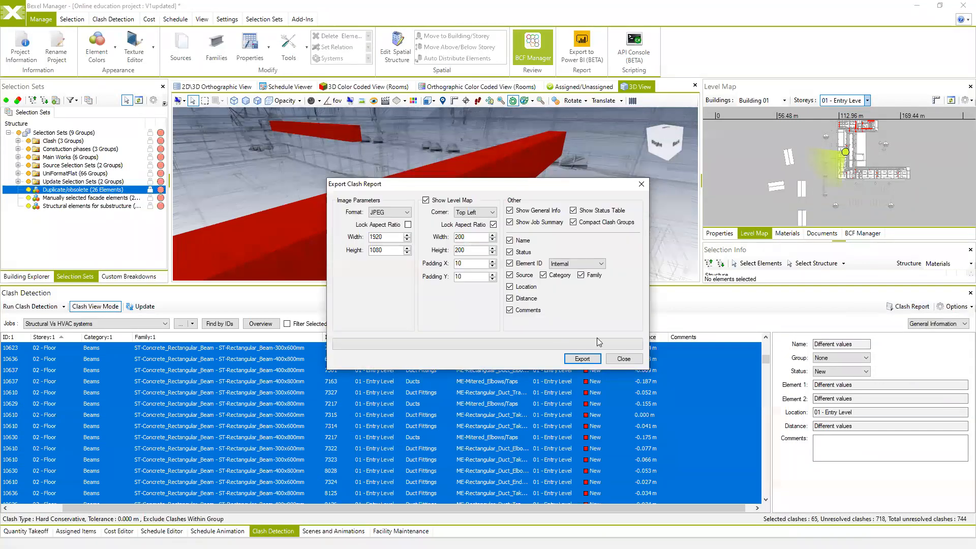
{"action": "left_click", "coordinate": [587, 359]}
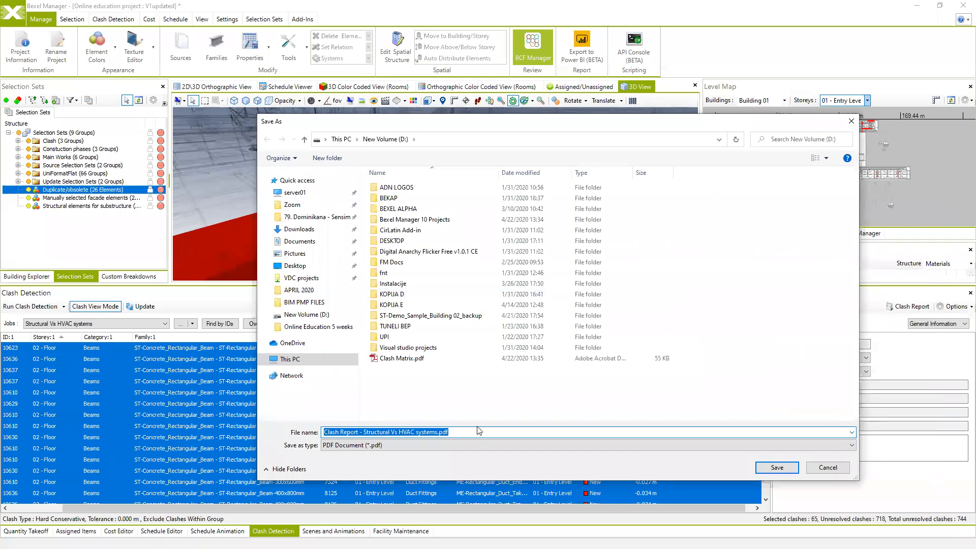
{"action": "left_click", "coordinate": [854, 448]}
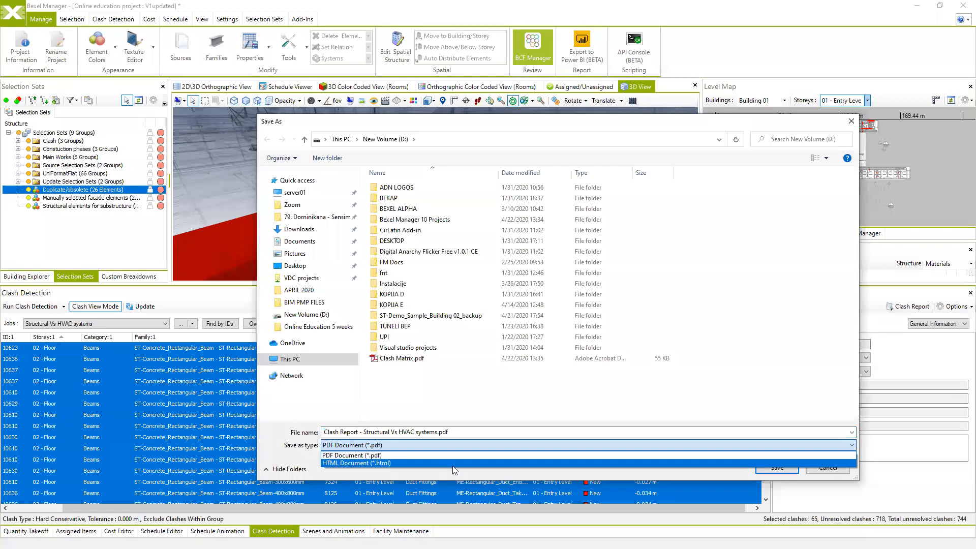
{"action": "left_click", "coordinate": [468, 477]}
{"action": "left_click", "coordinate": [453, 432]}
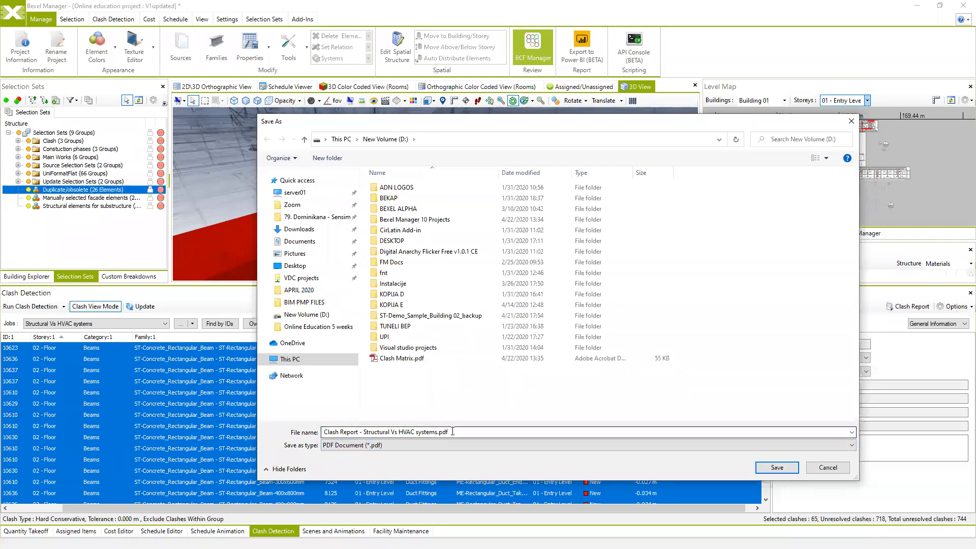
{"action": "left_click", "coordinate": [776, 467]}
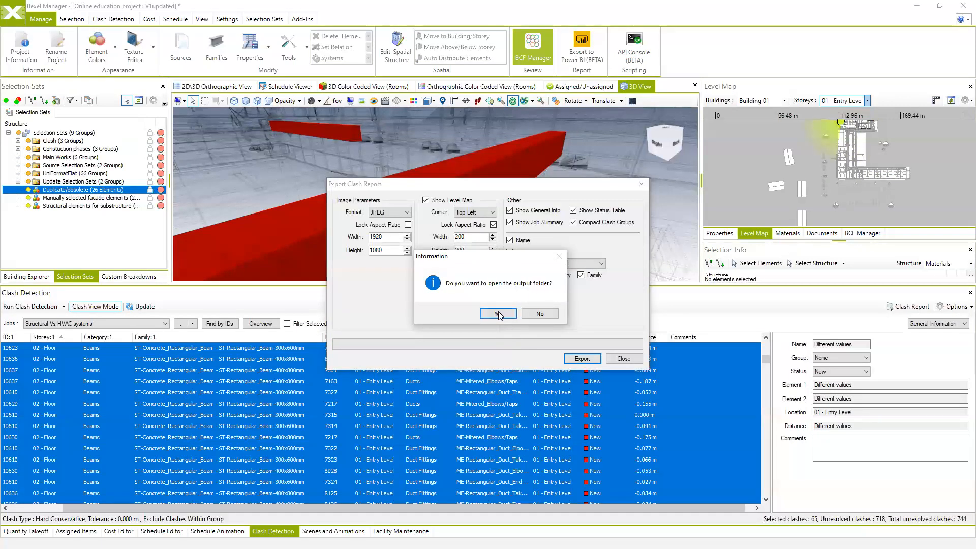
{"action": "left_click", "coordinate": [501, 313]}
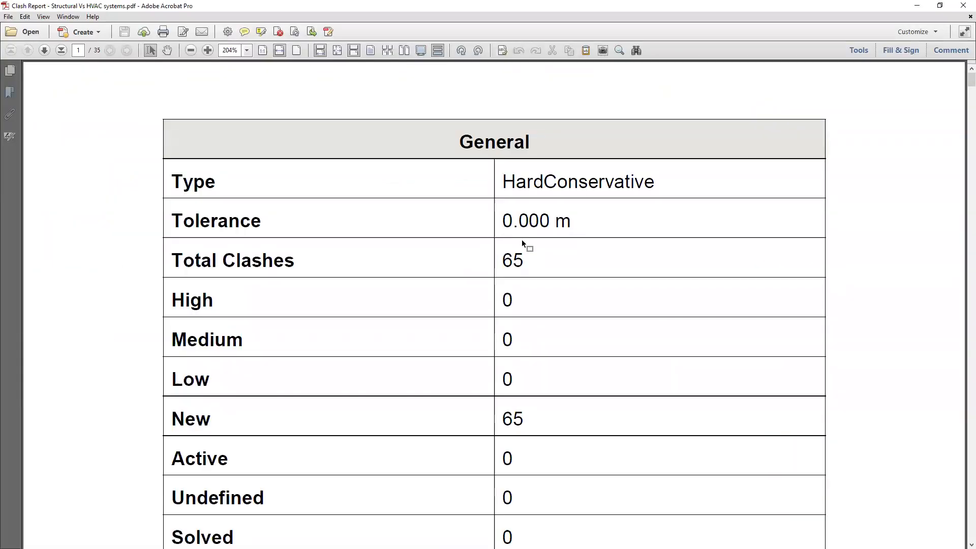
Examine the General summary and the Job Information matrix in the exported PDF report
{"action": "scroll", "coordinate": [522, 241], "scroll_direction": "down", "scroll_amount": 4, "text": "ctrl"}
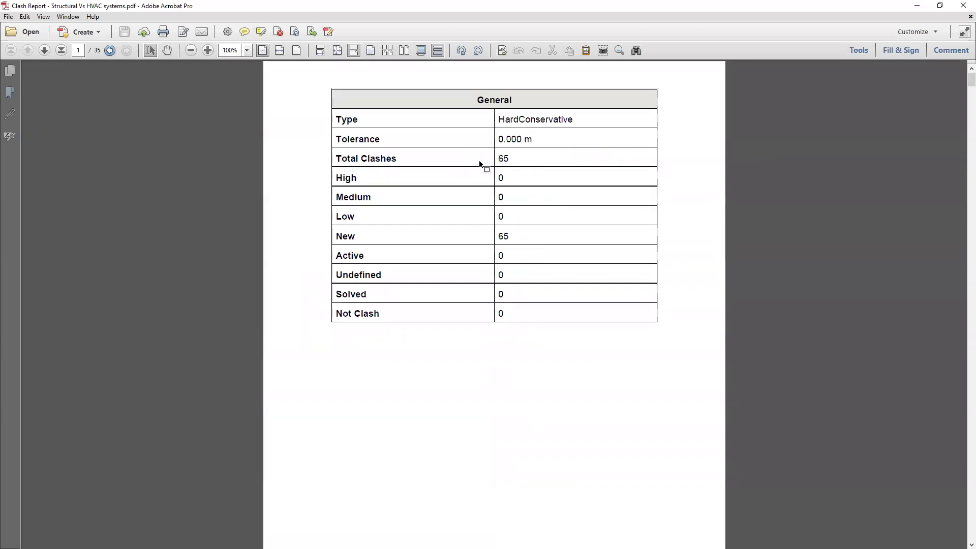
{"action": "scroll", "coordinate": [511, 161], "scroll_direction": "down", "scroll_amount": 10}
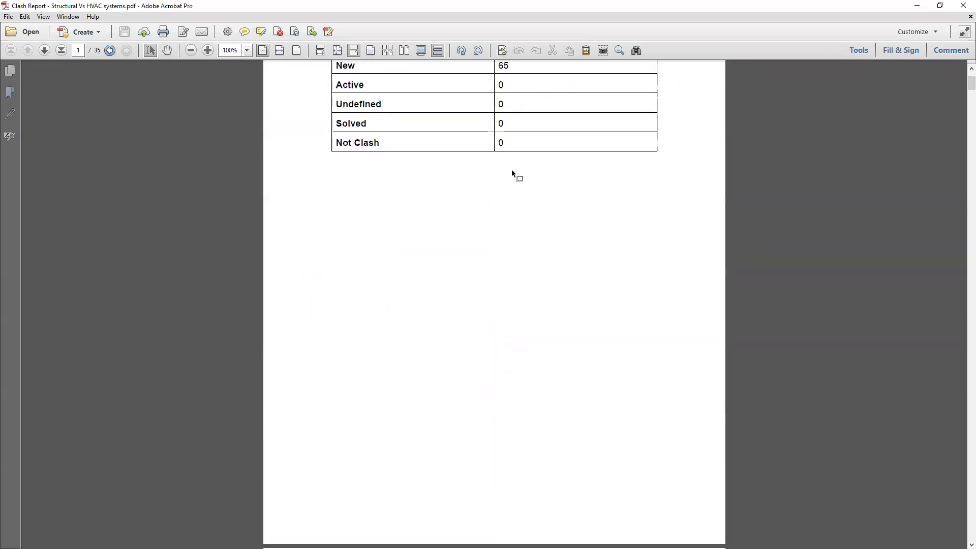
{"action": "scroll", "coordinate": [515, 181], "scroll_direction": "down", "scroll_amount": 3}
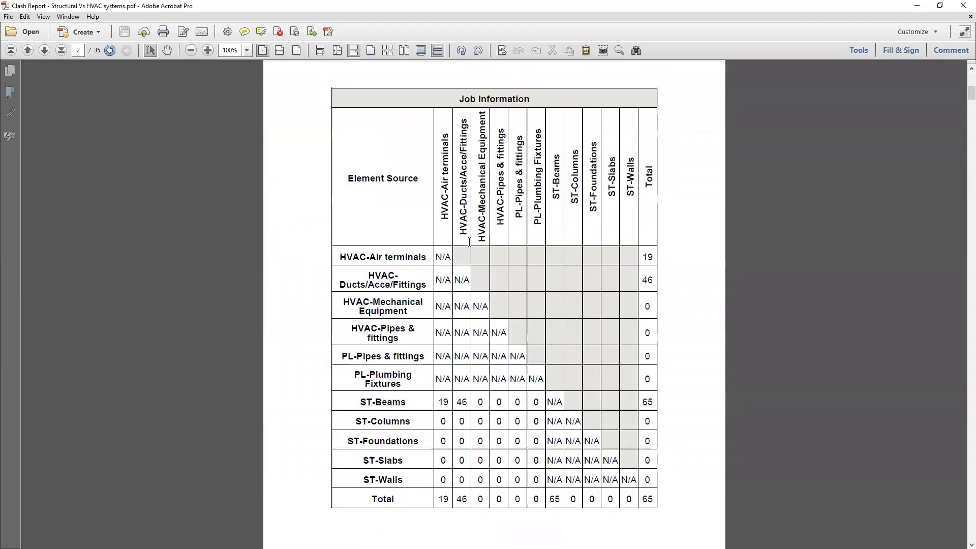
{"action": "scroll", "coordinate": [447, 277], "scroll_direction": "down", "scroll_amount": 2}
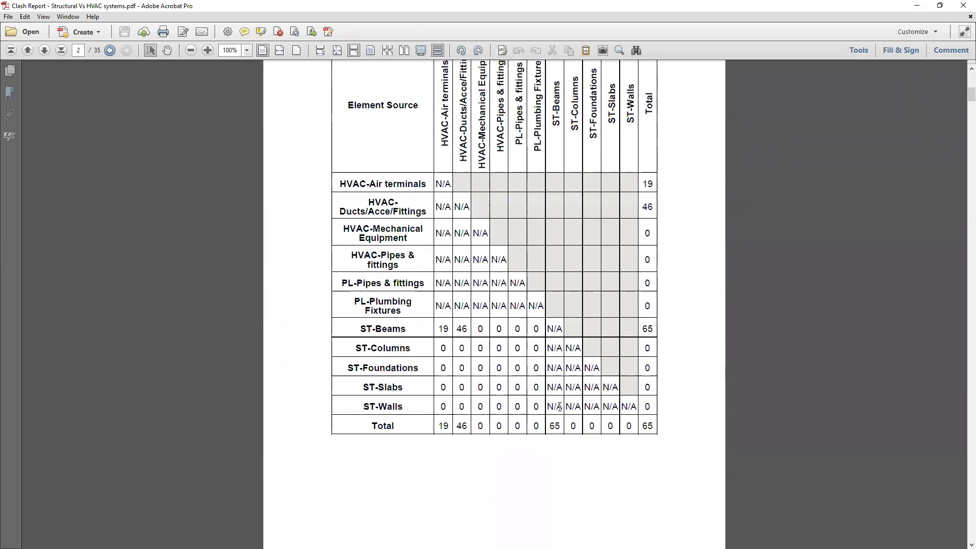
{"action": "scroll", "coordinate": [566, 364], "scroll_direction": "down", "scroll_amount": 8}
Examine the Clash6 to Clash8 report entries, including their images, level maps, element descriptions and locations
{"action": "scroll", "coordinate": [595, 309], "scroll_direction": "down", "scroll_amount": 3}
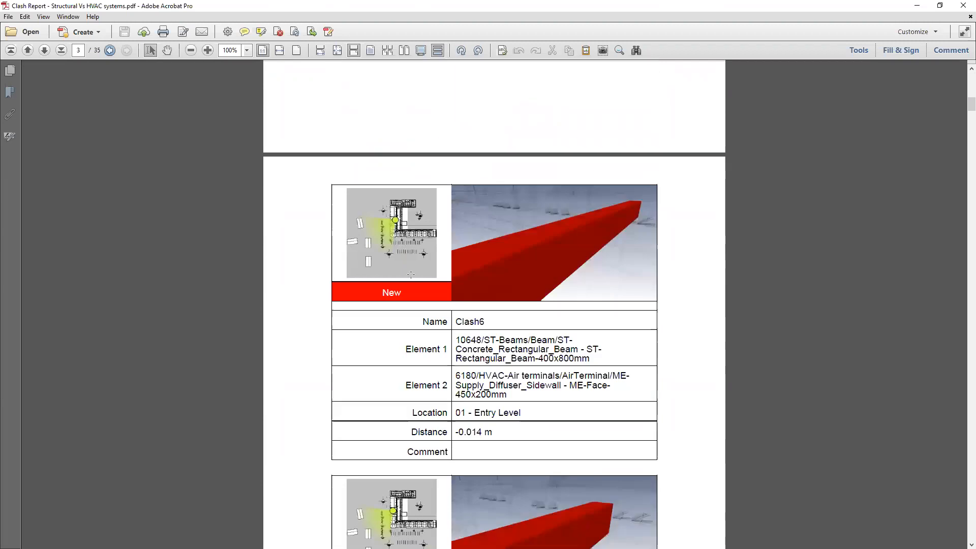
{"action": "scroll", "coordinate": [531, 259], "scroll_direction": "down", "scroll_amount": 2}
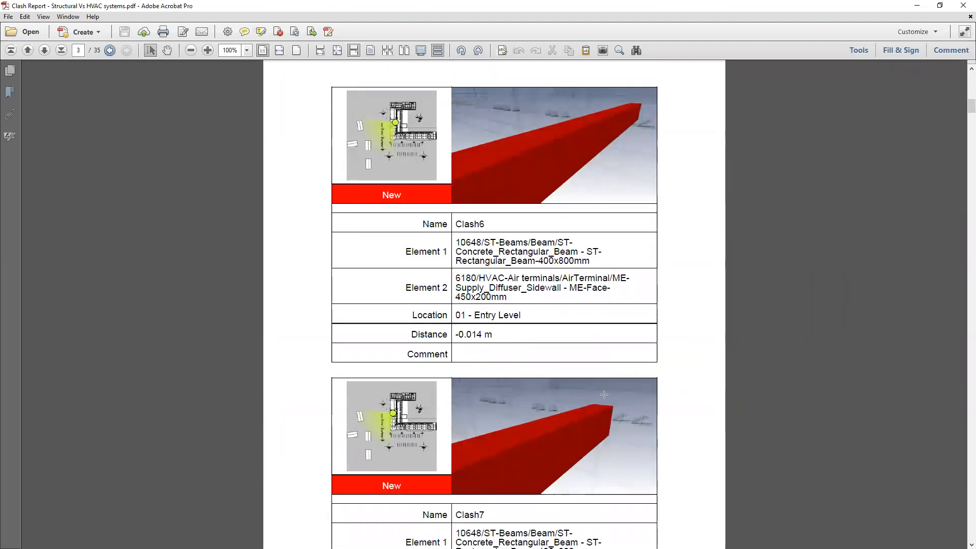
{"action": "scroll", "coordinate": [557, 422], "scroll_direction": "down", "scroll_amount": 7}
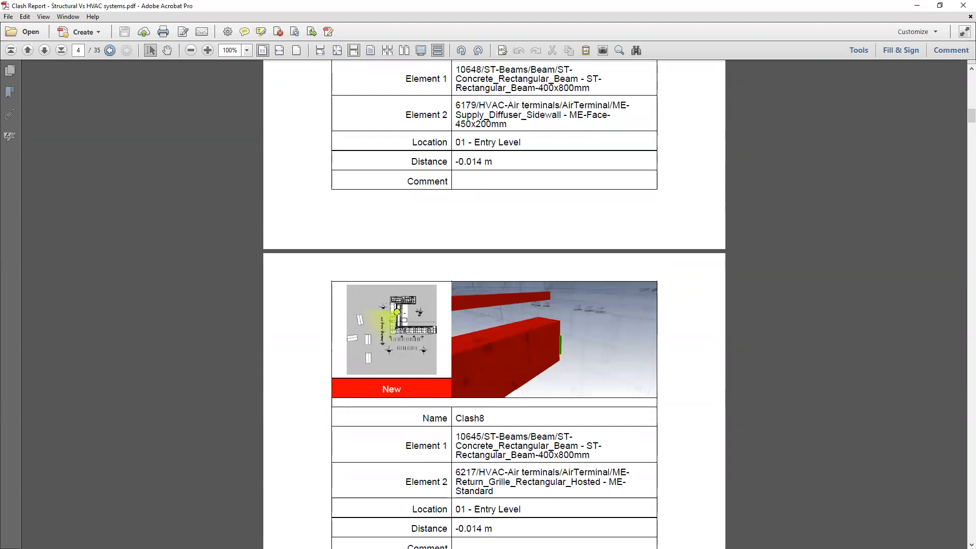
{"action": "scroll", "coordinate": [399, 315], "scroll_direction": "up", "scroll_amount": 1}
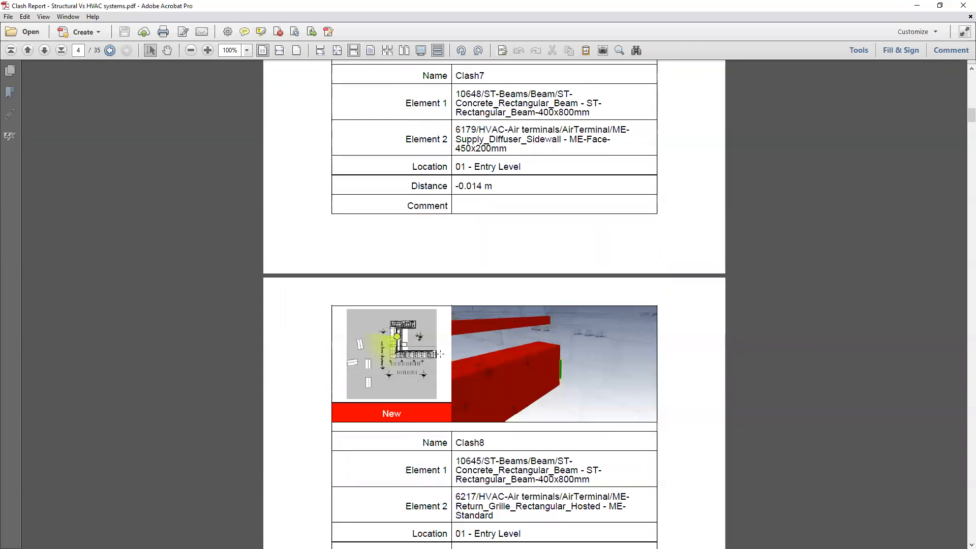
{"action": "scroll", "coordinate": [541, 364], "scroll_direction": "down", "scroll_amount": 4}
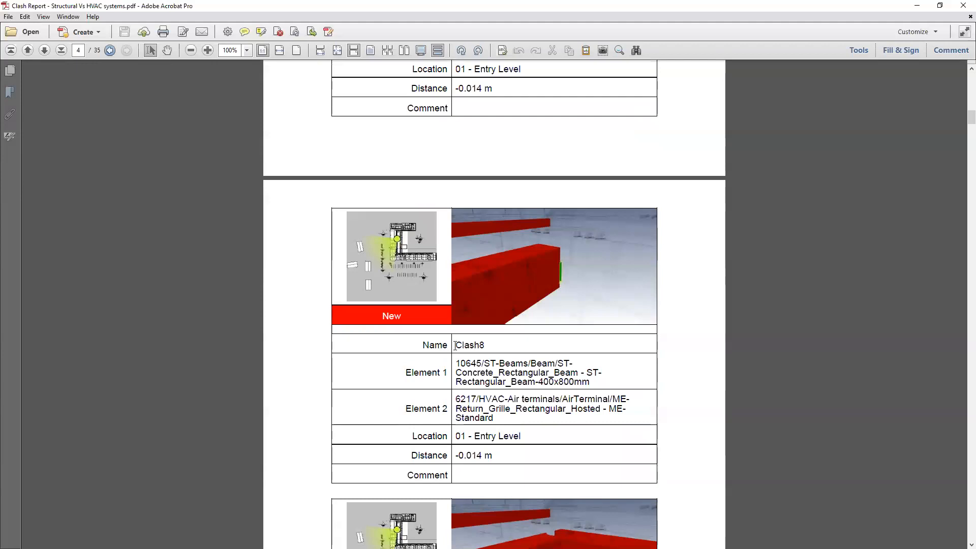
{"action": "left_click_drag", "start_coordinate": [447, 347], "coordinate": [530, 364]}
{"action": "left_click", "coordinate": [508, 376]}
{"action": "mouse_move", "coordinate": [612, 380]}
{"action": "left_mouse_down"}
{"action": "mouse_move", "coordinate": [510, 383]}
{"action": "mouse_move", "coordinate": [523, 373]}
{"action": "mouse_move", "coordinate": [605, 378]}
{"action": "mouse_move", "coordinate": [563, 375]}
{"action": "left_mouse_up"}
{"action": "left_click_drag", "start_coordinate": [458, 400], "coordinate": [544, 416]}
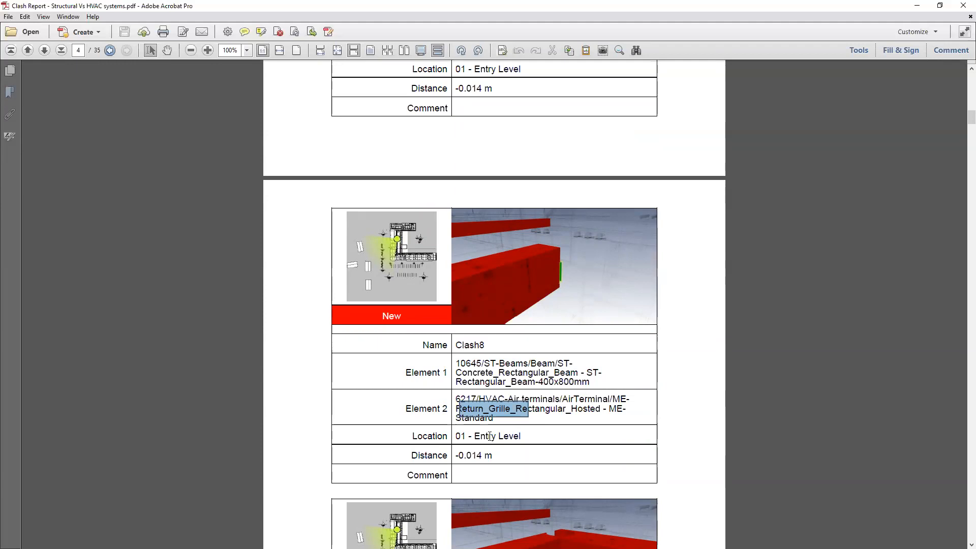
Look through the remaining report entries up to Clash50 and Clash51, checking the element IDs
{"action": "scroll", "coordinate": [443, 431], "scroll_direction": "down", "scroll_amount": 2}
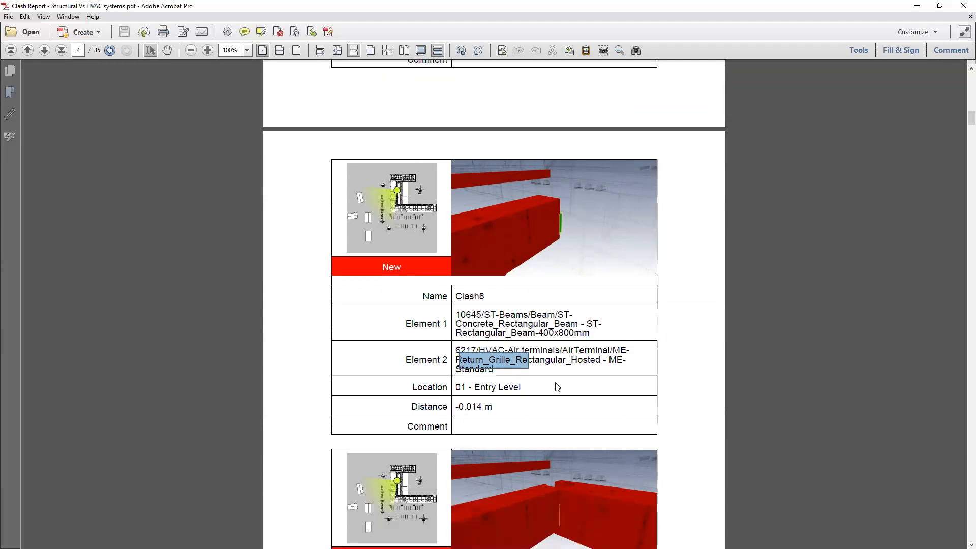
{"action": "scroll", "coordinate": [413, 406], "scroll_direction": "down", "scroll_amount": 8}
{"action": "left_click", "coordinate": [471, 249]}
{"action": "scroll", "coordinate": [472, 315], "scroll_direction": "down", "scroll_amount": 12}
{"action": "left_click_drag", "start_coordinate": [970, 128], "coordinate": [965, 346]}
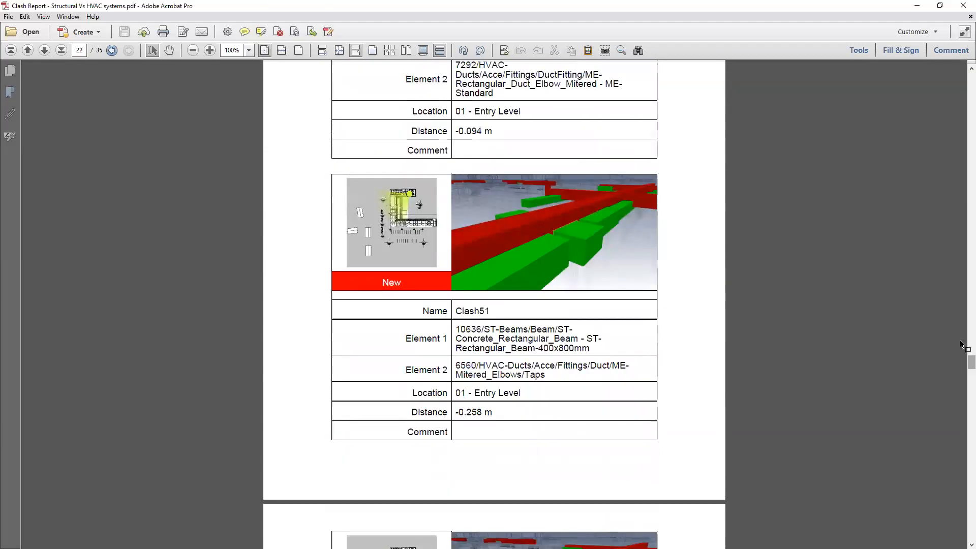
{"action": "scroll", "coordinate": [506, 225], "scroll_direction": "up", "scroll_amount": 5}
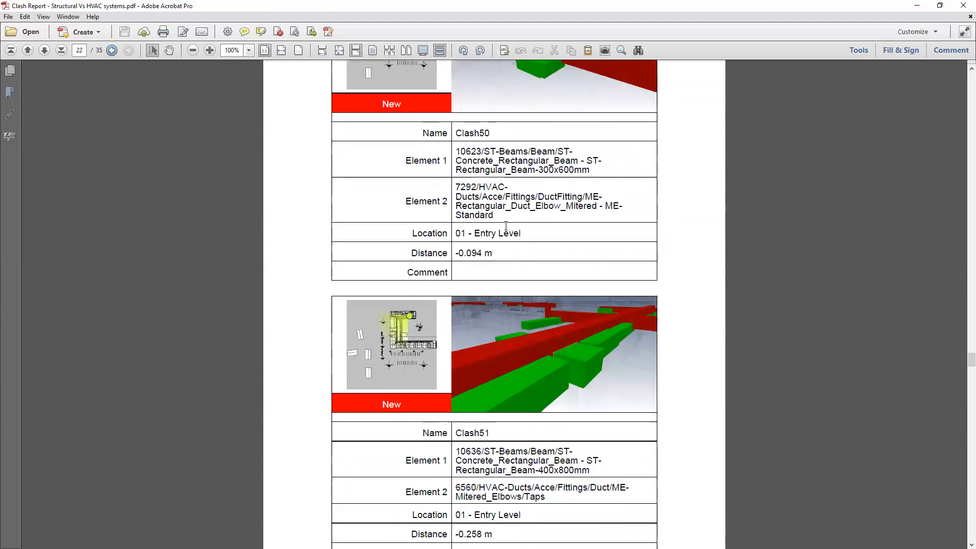
{"action": "left_click_drag", "start_coordinate": [459, 151], "coordinate": [476, 151]}
Return to Bexel Manager, set the clash report's Element ID option to Source and close the export settings
{"action": "left_click", "coordinate": [919, 5]}
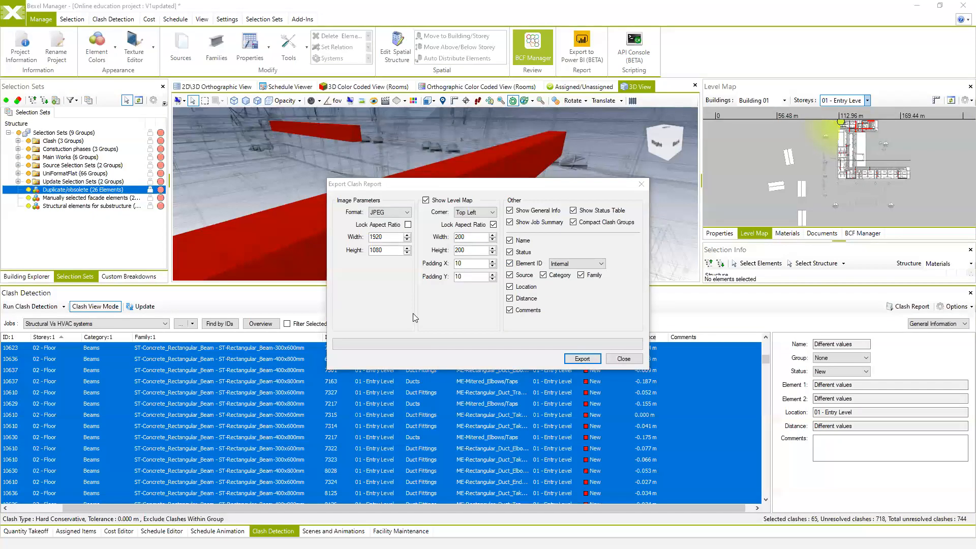
{"action": "left_click", "coordinate": [602, 263]}
{"action": "left_click", "coordinate": [572, 279]}
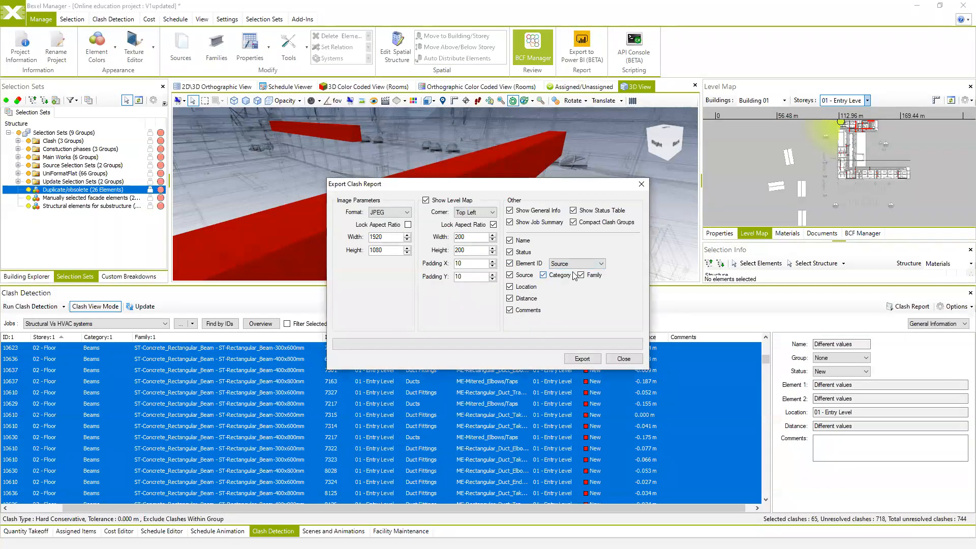
{"action": "left_click", "coordinate": [621, 359]}
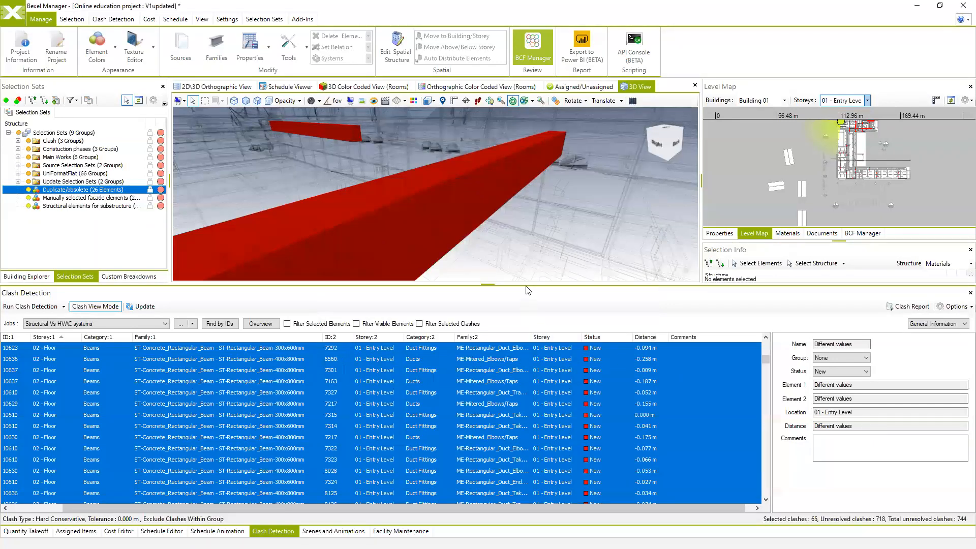
Add the selected beam clashes to the BCF Manager issues in New duplicate.bcf, creating new viewpoints for them
{"action": "left_click_drag", "start_coordinate": [526, 284], "coordinate": [521, 352]}
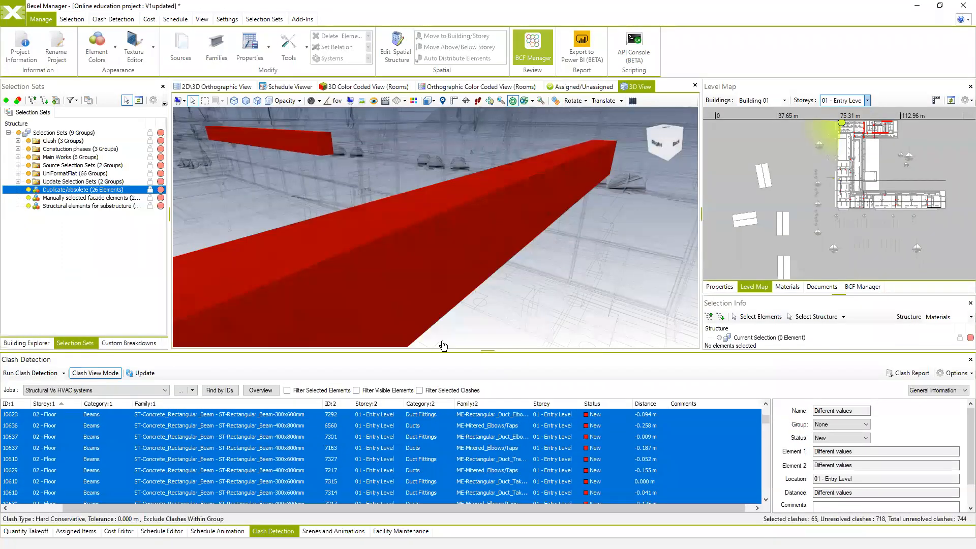
{"action": "left_click", "coordinate": [871, 288]}
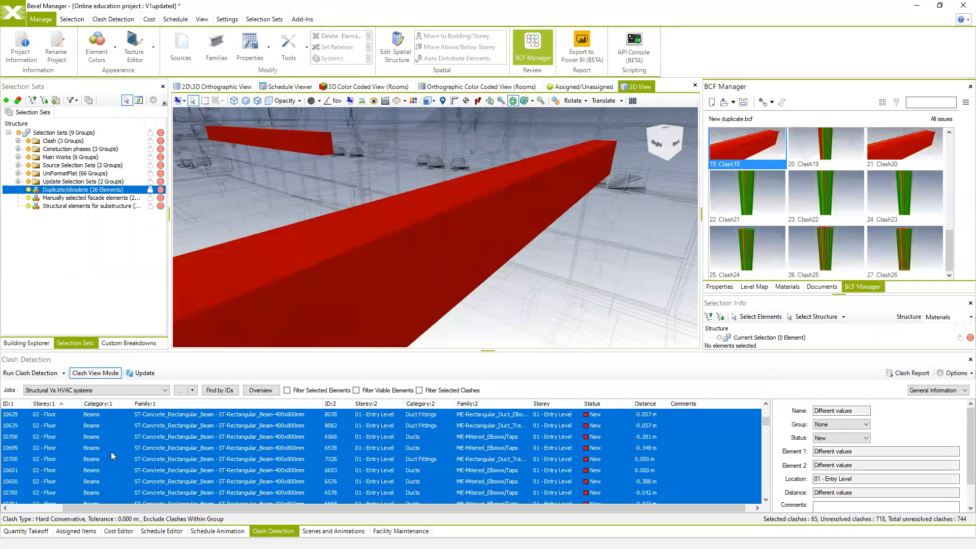
{"action": "left_click_drag", "start_coordinate": [132, 449], "coordinate": [867, 222]}
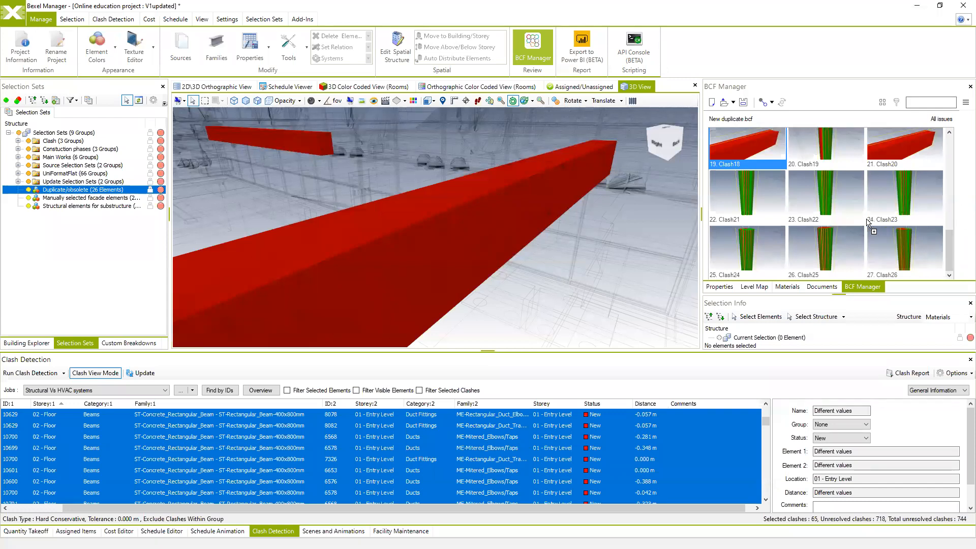
{"action": "left_click_drag", "start_coordinate": [867, 222], "coordinate": [867, 222]}
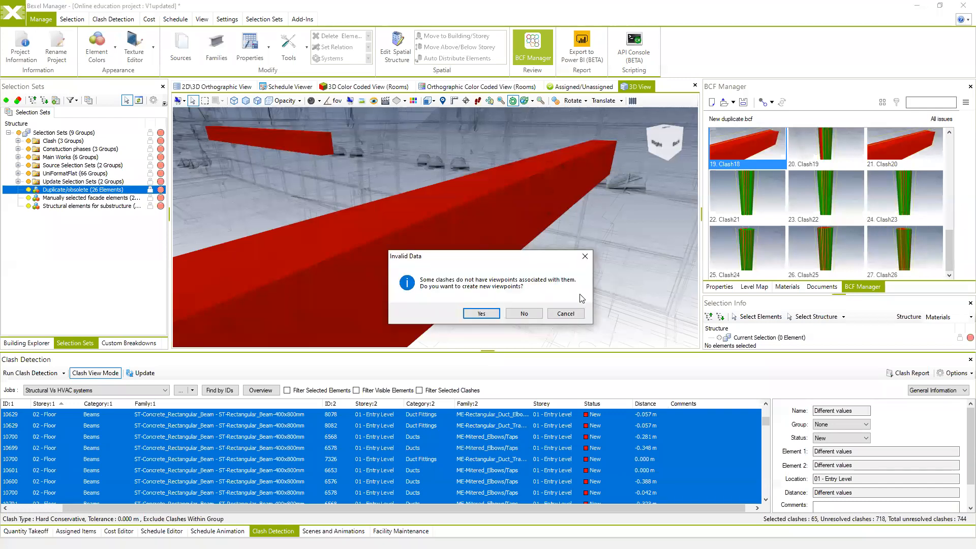
{"action": "left_click", "coordinate": [481, 313]}
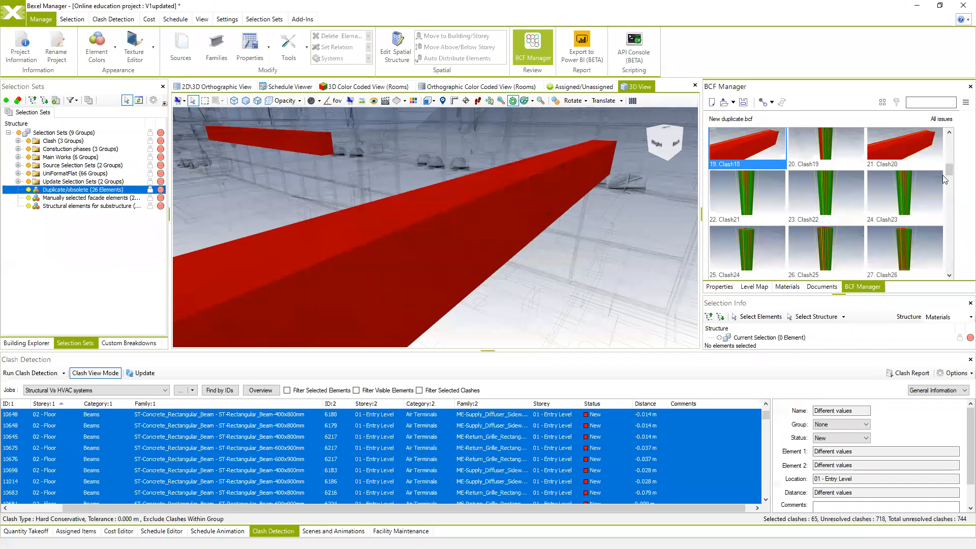
{"action": "left_click_drag", "start_coordinate": [949, 171], "coordinate": [942, 285]}
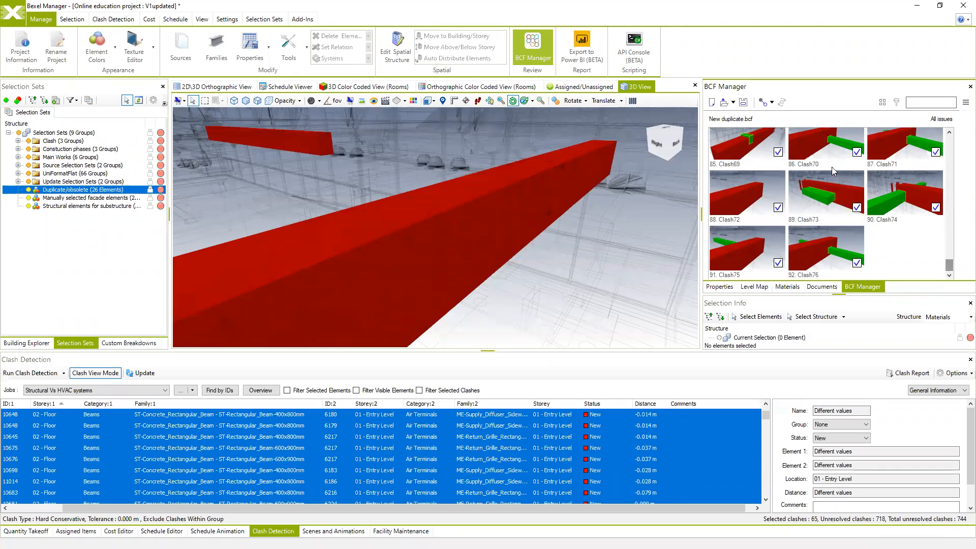
Save all clash issues to a BCF file named CLASH ISSUES and dismiss the file-opening dialog
{"action": "left_click", "coordinate": [733, 102]}
{"action": "left_click", "coordinate": [821, 86]}
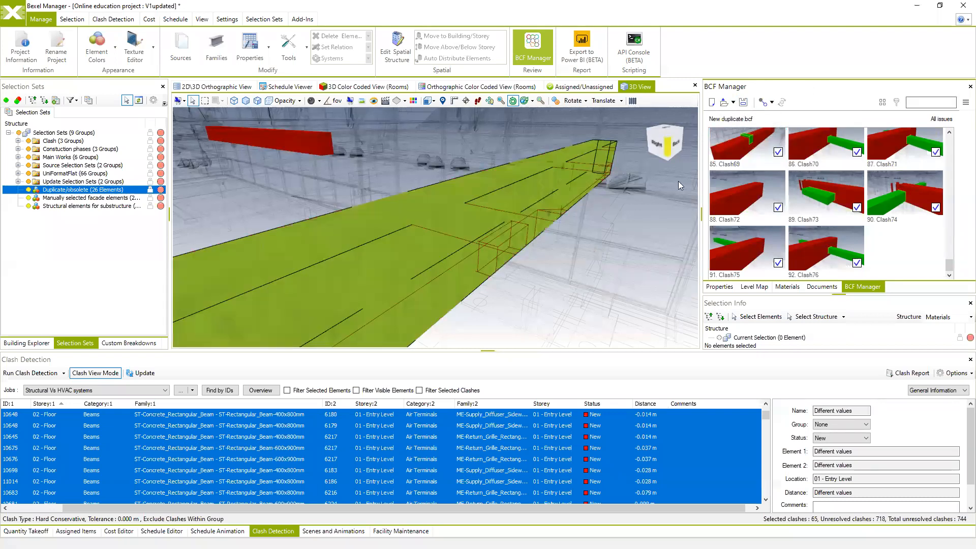
{"action": "left_click", "coordinate": [763, 104]}
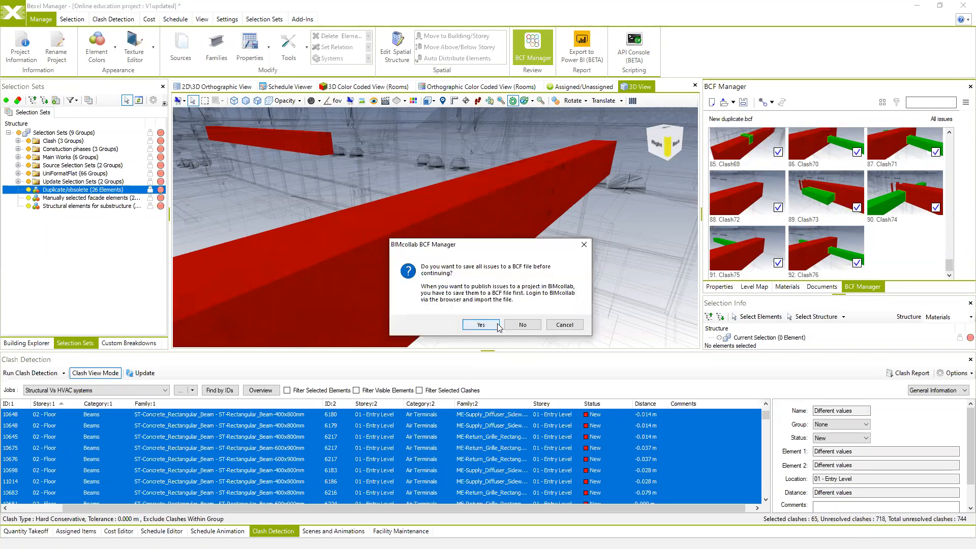
{"action": "left_click", "coordinate": [496, 325]}
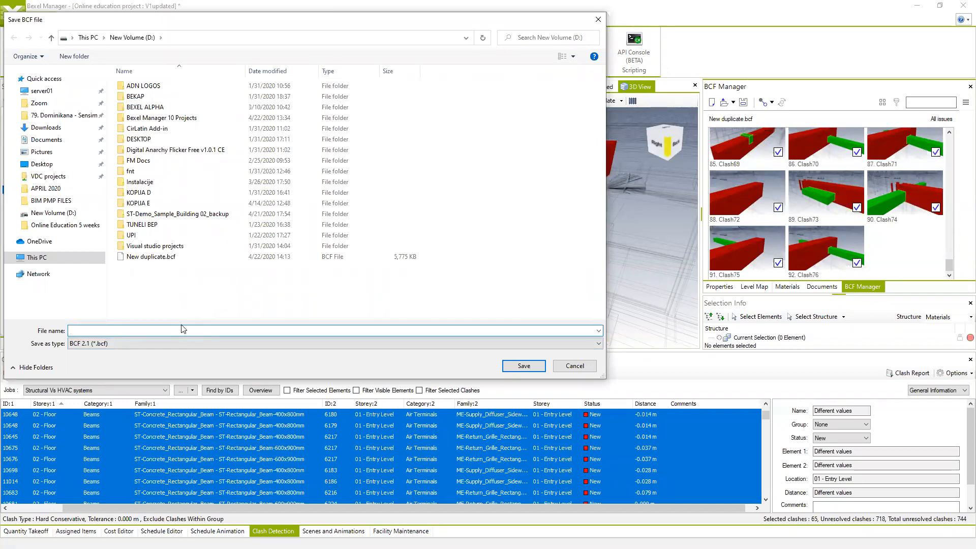
{"action": "type", "text": "CLASH ISSUES"}
{"action": "left_click", "coordinate": [523, 365]}
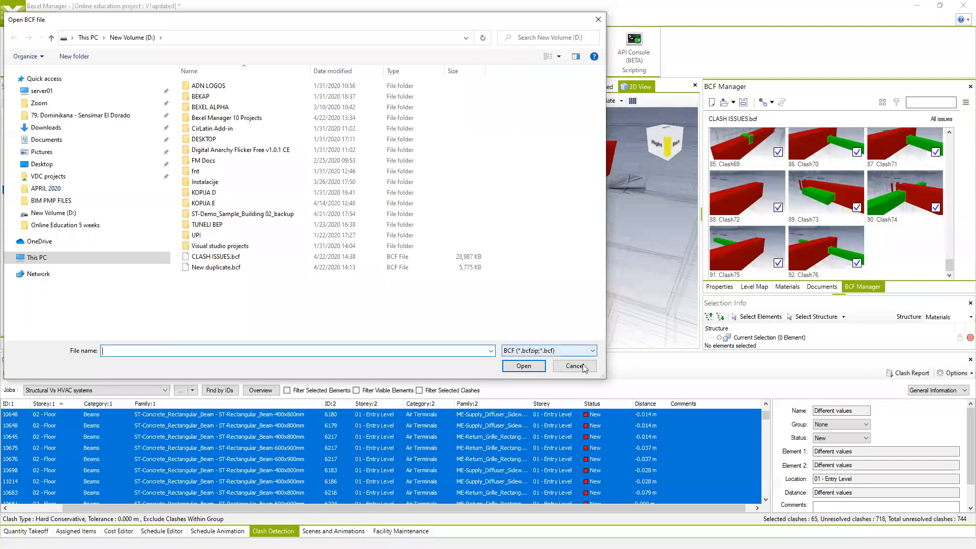
{"action": "left_click", "coordinate": [583, 367]}
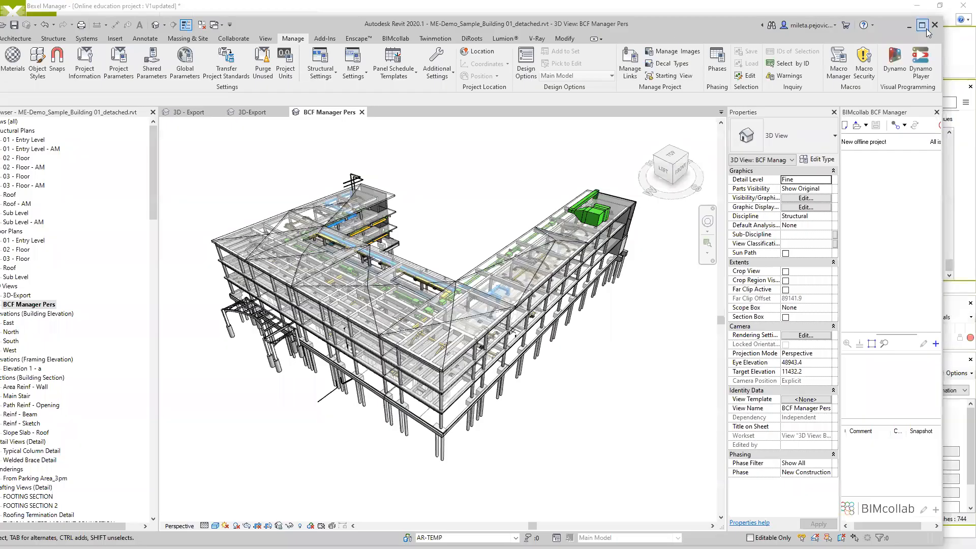
Switch to Revit and import CLASH ISSUES.bcf into the BIMcollab BCF Manager
{"action": "middle_click_drag", "start_coordinate": [528, 258], "coordinate": [471, 323], "text": "shift"}
{"action": "scroll", "coordinate": [534, 263], "scroll_direction": "down", "scroll_amount": 1}
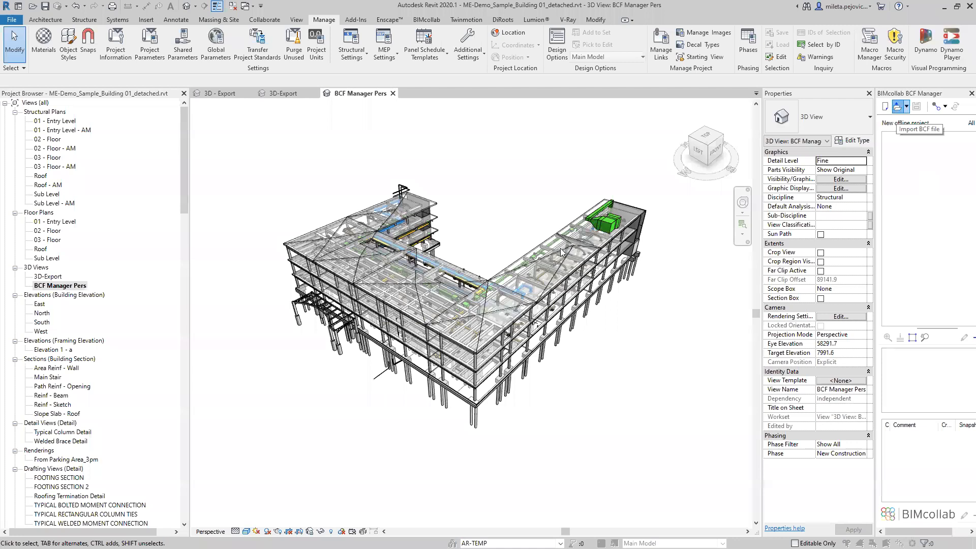
{"action": "left_click", "coordinate": [547, 382]}
{"action": "mouse_move", "coordinate": [538, 403]}
{"action": "left_mouse_down"}
{"action": "mouse_move", "coordinate": [596, 411]}
{"action": "mouse_move", "coordinate": [554, 408]}
{"action": "left_mouse_up"}
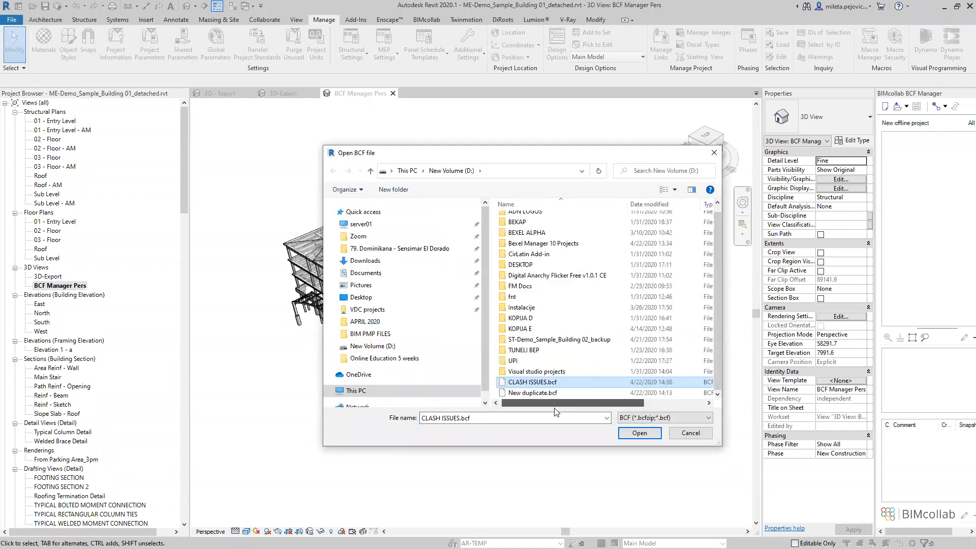
{"action": "left_click", "coordinate": [635, 433]}
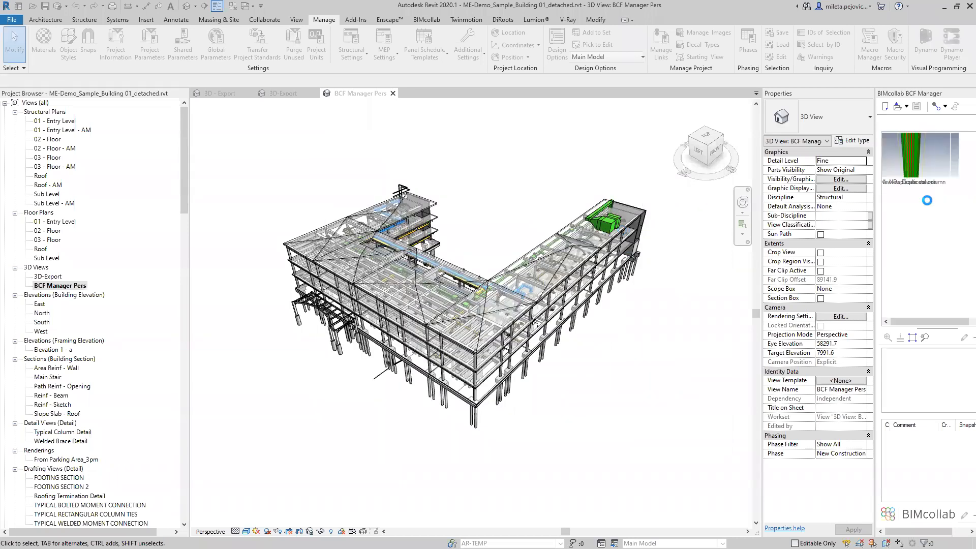
Find the Clash44 issue and open its viewpoint in the 3D view, agreeing to set only the camera
{"action": "scroll", "coordinate": [927, 214], "scroll_direction": "down", "scroll_amount": 15}
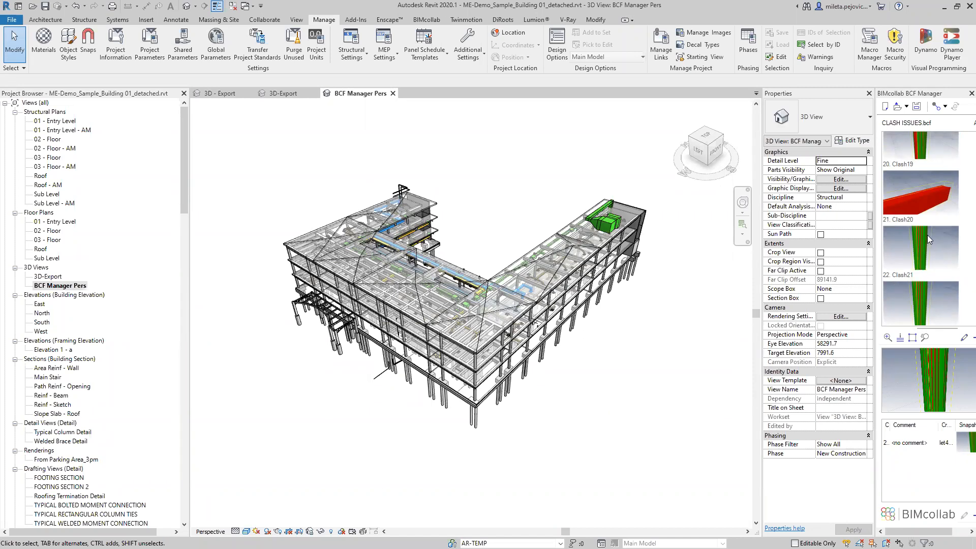
{"action": "scroll", "coordinate": [930, 232], "scroll_direction": "down", "scroll_amount": 7}
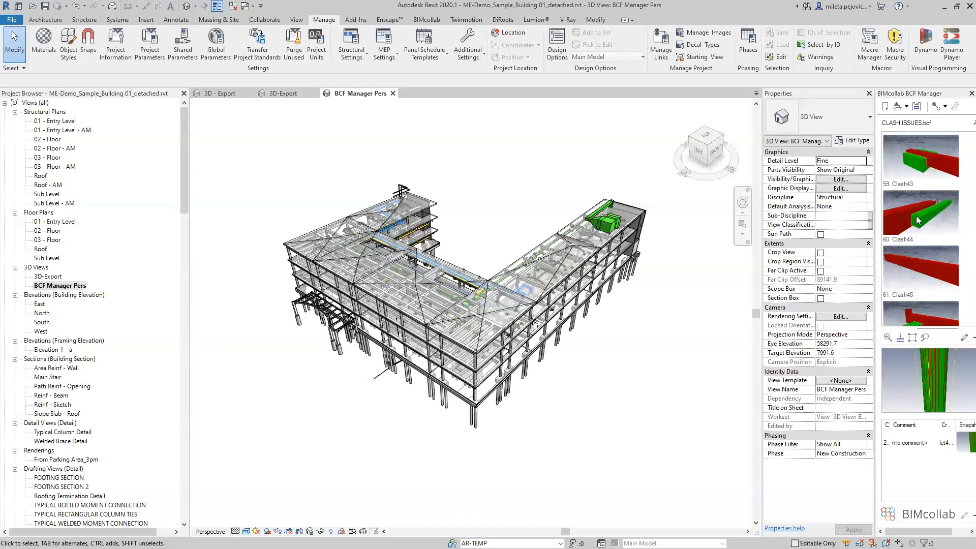
{"action": "left_click", "coordinate": [918, 220]}
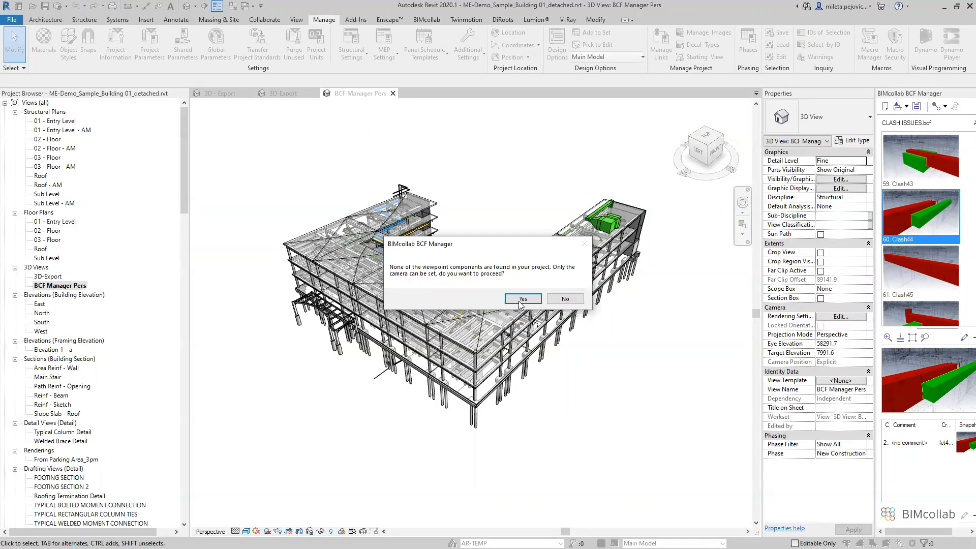
{"action": "left_click_drag", "start_coordinate": [522, 246], "coordinate": [543, 256]}
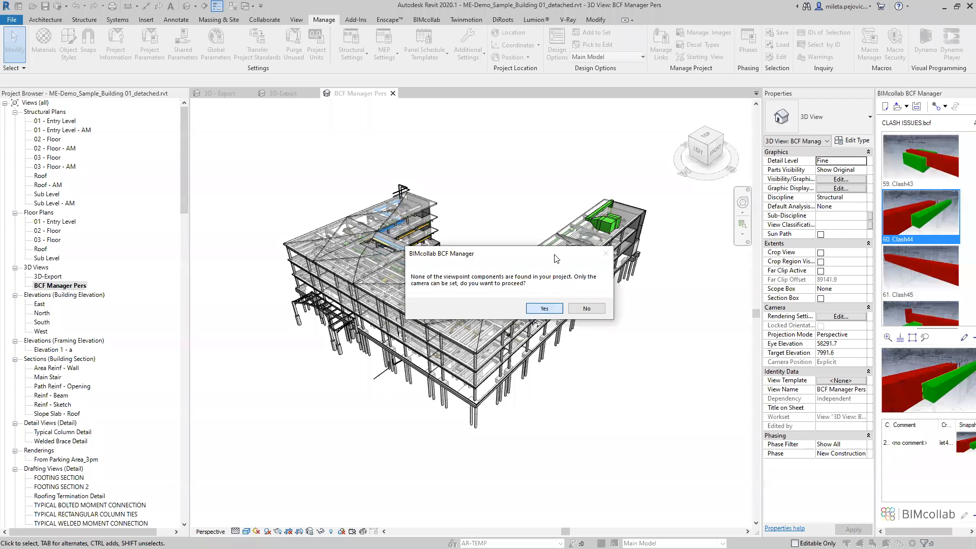
{"action": "left_click", "coordinate": [543, 309]}
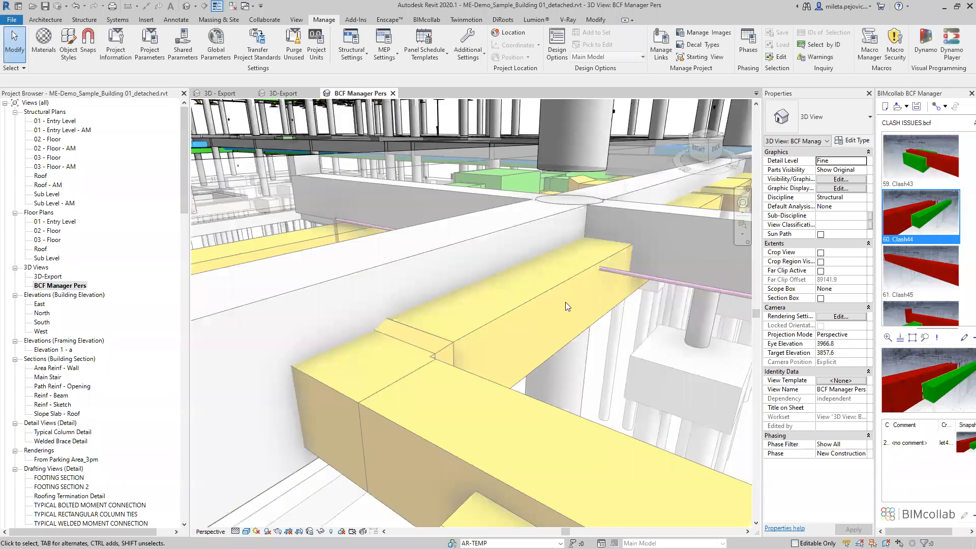
Inspect the rectangular supply air duct at Clash44 in the model and restore the issue's viewpoint
{"action": "mouse_move", "coordinate": [481, 338]}
{"action": "middle_mouse_down"}
{"action": "mouse_move", "coordinate": [495, 343]}
{"action": "mouse_move", "coordinate": [485, 339]}
{"action": "middle_mouse_up"}
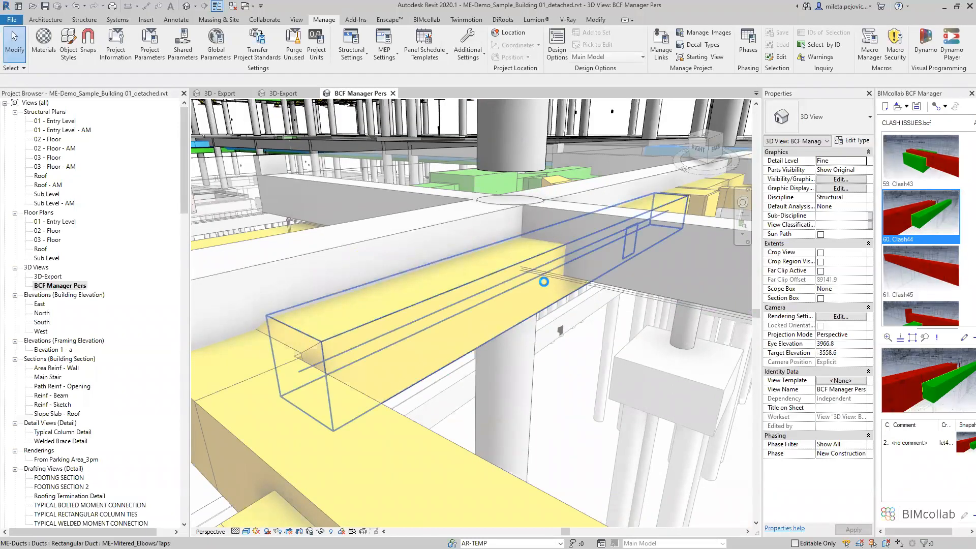
{"action": "left_click", "coordinate": [527, 291]}
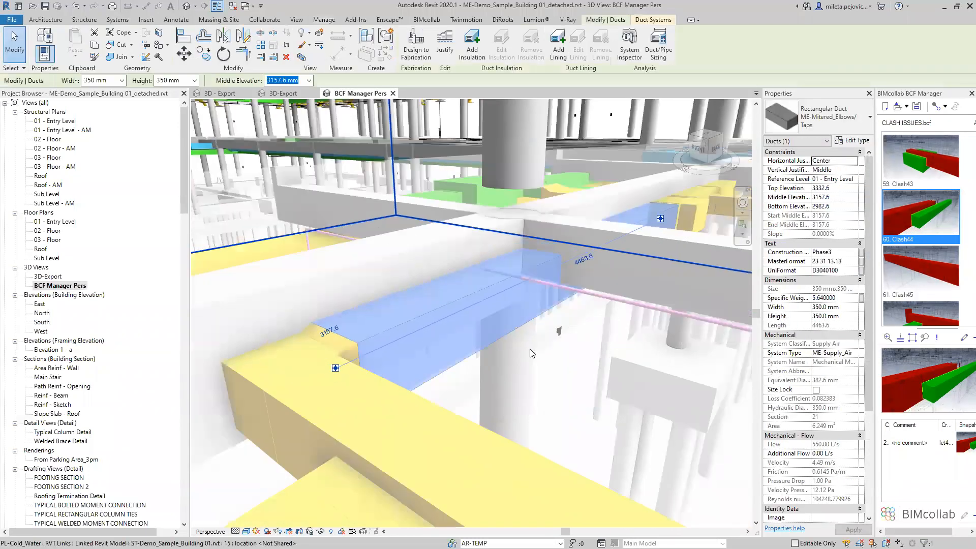
{"action": "left_click", "coordinate": [927, 374]}
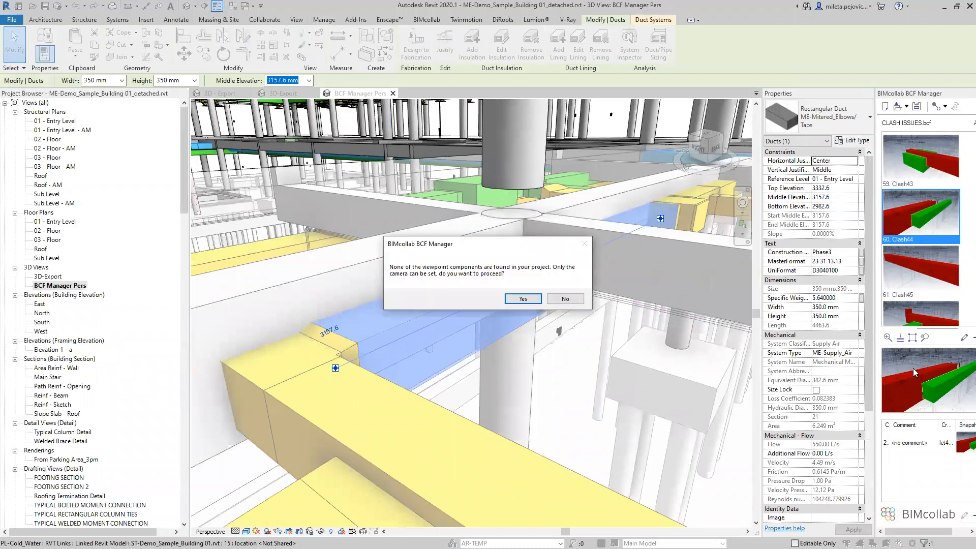
{"action": "left_click", "coordinate": [529, 302]}
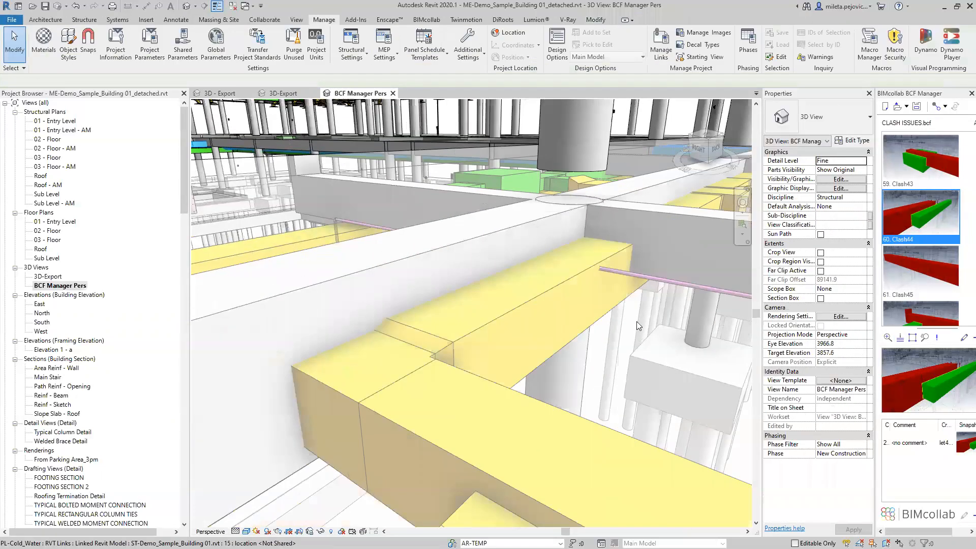
Open the Clash51 issue's viewpoint with only the camera set and examine the duct around the beam
{"action": "scroll", "coordinate": [924, 293], "scroll_direction": "down", "scroll_amount": 5}
{"action": "left_click", "coordinate": [924, 294]}
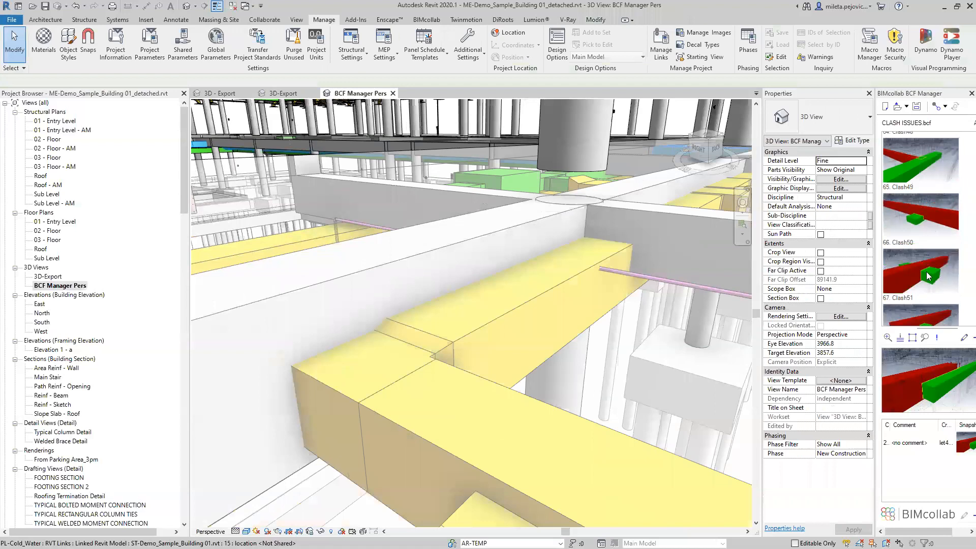
{"action": "left_click", "coordinate": [527, 300]}
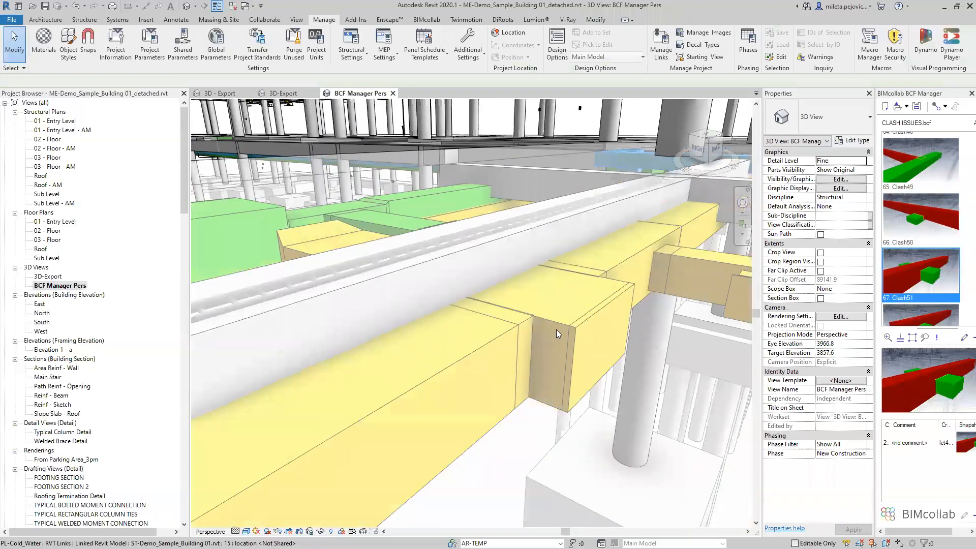
{"action": "scroll", "coordinate": [514, 317], "scroll_direction": "down", "scroll_amount": 5}
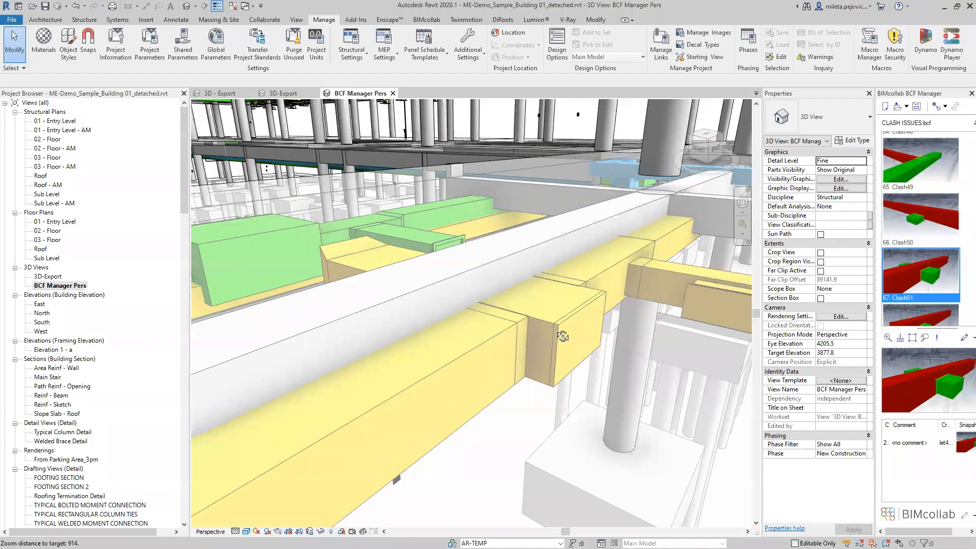
{"action": "scroll", "coordinate": [526, 329], "scroll_direction": "down", "scroll_amount": 2}
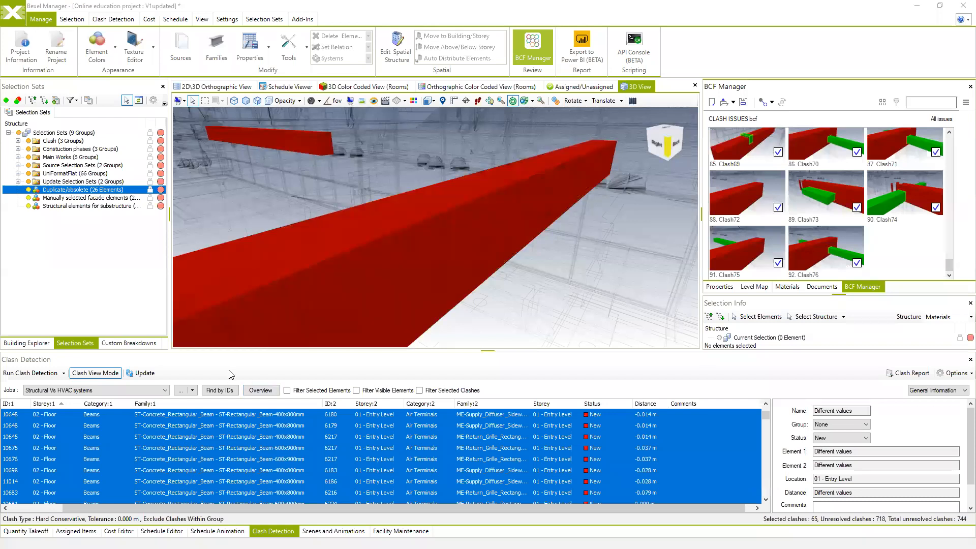
Return to Bexel Manager, enlarge the clash results area and start a new clash job named EL VS PLumbing
{"action": "left_click_drag", "start_coordinate": [240, 351], "coordinate": [260, 321]}
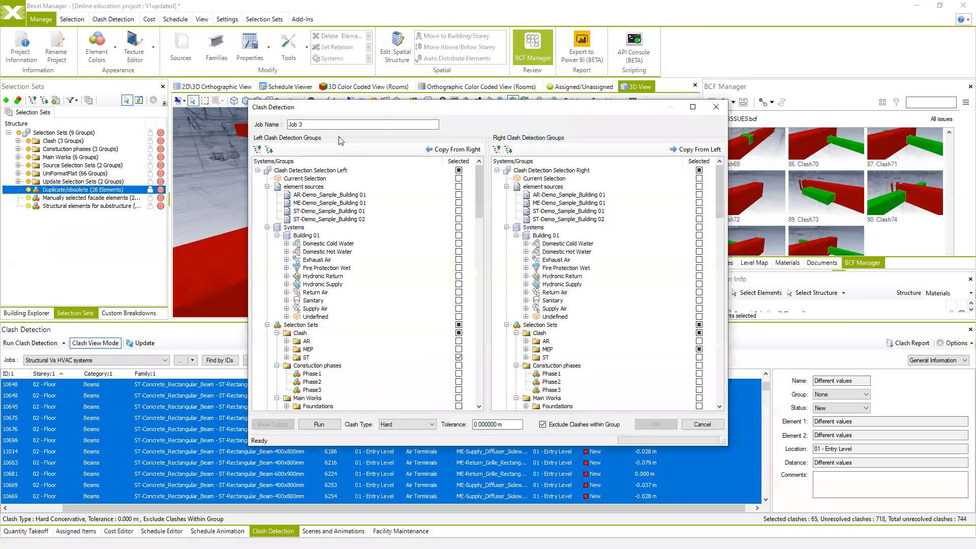
{"action": "left_click", "coordinate": [297, 124]}
{"action": "type", "text": "EL VS PLumbing"}
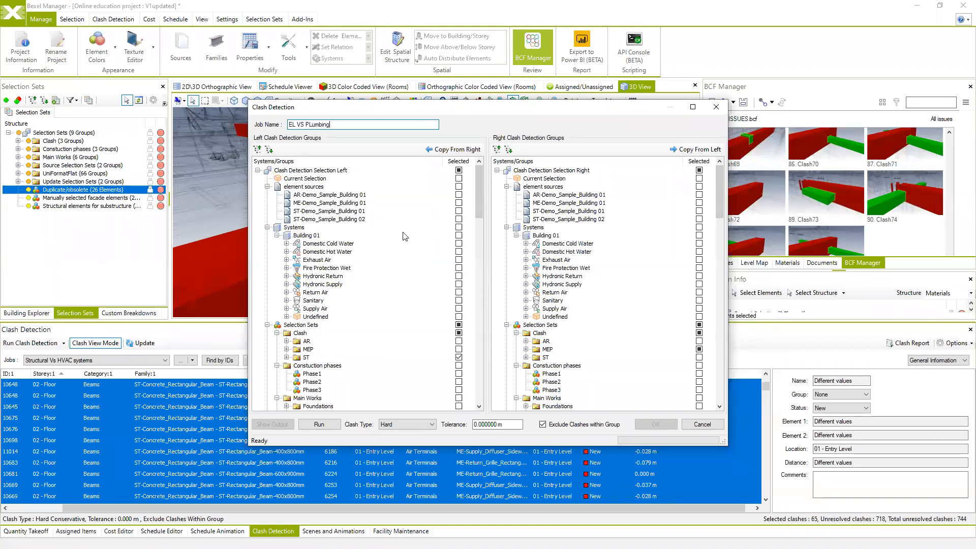
In the left clash group, clear the existing Clash sets and include the MEP sets from EL-Cable Trays & fittings through EL-Security Devices
{"action": "scroll", "coordinate": [392, 307], "scroll_direction": "down", "scroll_amount": 1}
{"action": "scroll", "coordinate": [392, 307], "scroll_direction": "down", "scroll_amount": 2}
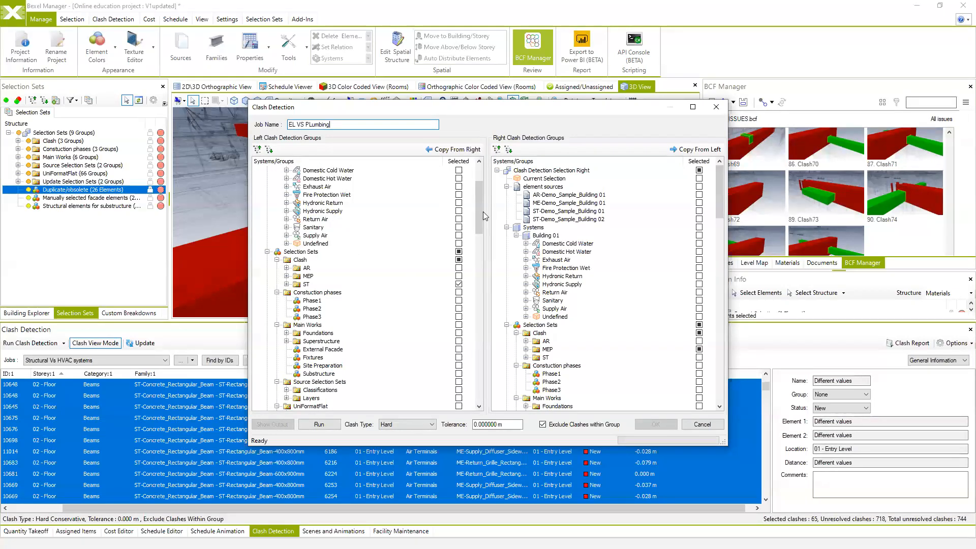
{"action": "left_click_drag", "start_coordinate": [477, 256], "coordinate": [478, 195]}
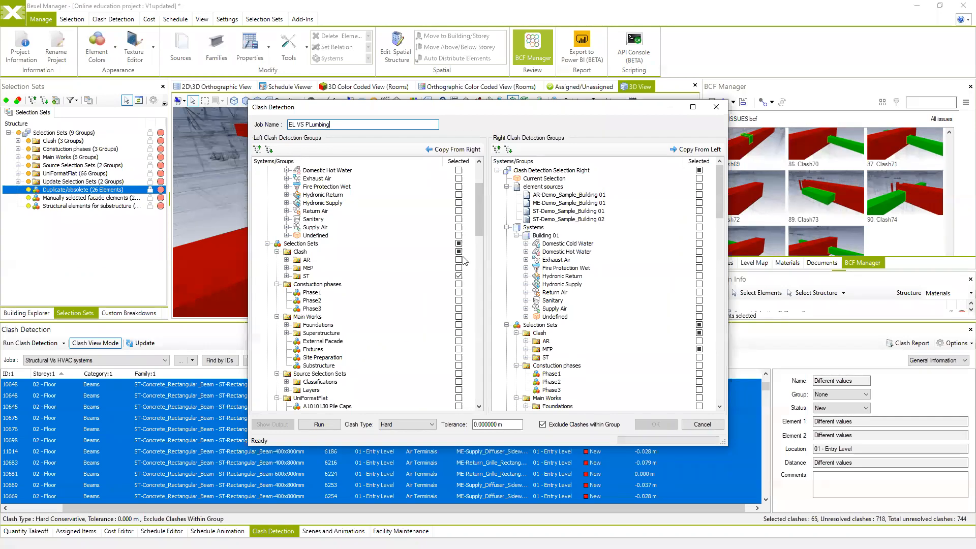
{"action": "left_click", "coordinate": [286, 268]}
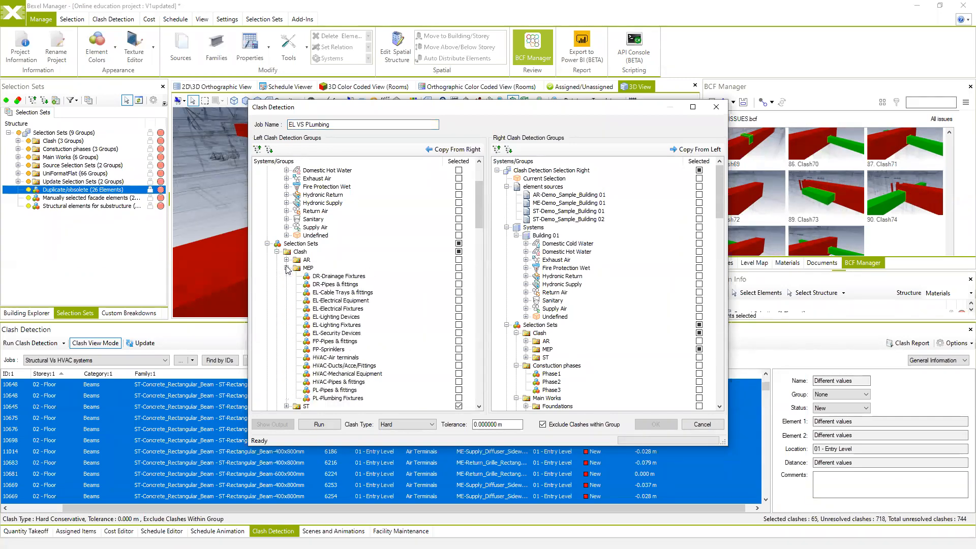
{"action": "left_click", "coordinate": [458, 251]}
{"action": "scroll", "coordinate": [358, 320], "scroll_direction": "down", "scroll_amount": 2}
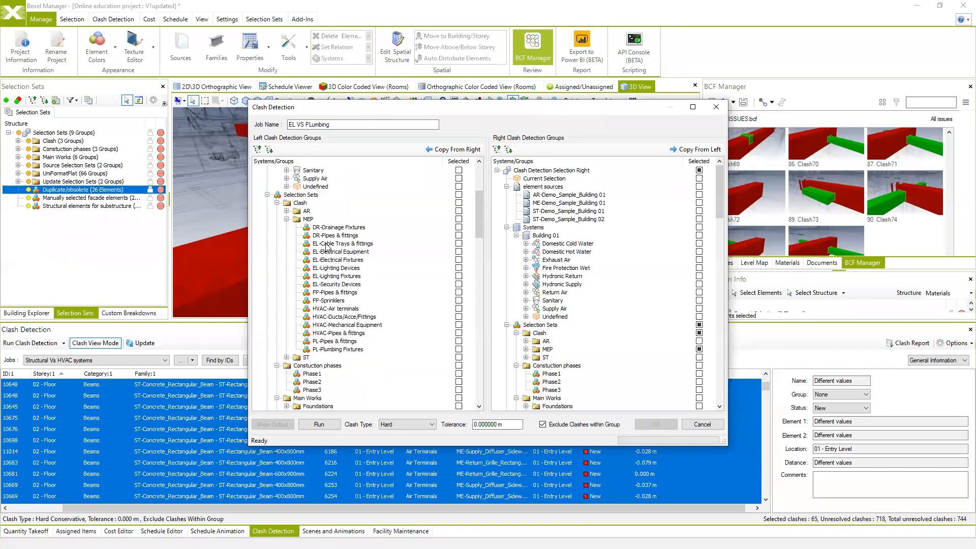
{"action": "left_click", "coordinate": [327, 244]}
{"action": "left_click", "coordinate": [328, 284], "text": "shift"}
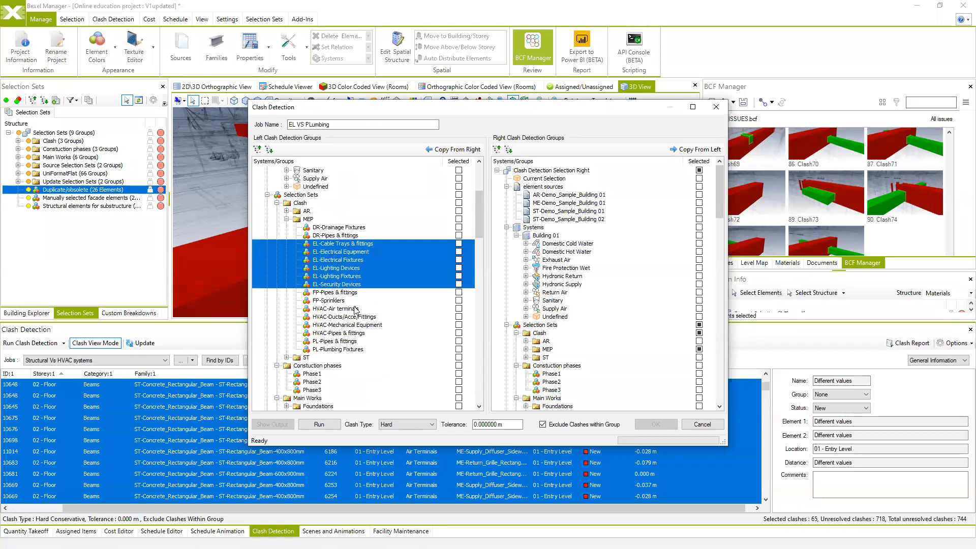
{"action": "left_click", "coordinate": [459, 244]}
In the right clash group, clear the existing selection sets and include PL-Pipes & fittings and PL-Plumbing Fixtures
{"action": "scroll", "coordinate": [585, 291], "scroll_direction": "down", "scroll_amount": 3}
{"action": "left_click", "coordinate": [699, 253]}
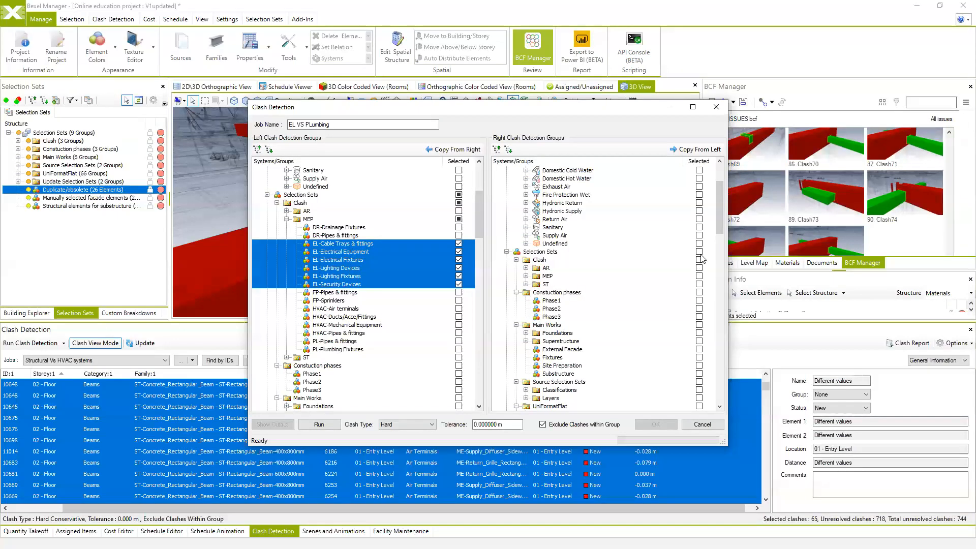
{"action": "left_click", "coordinate": [526, 276]}
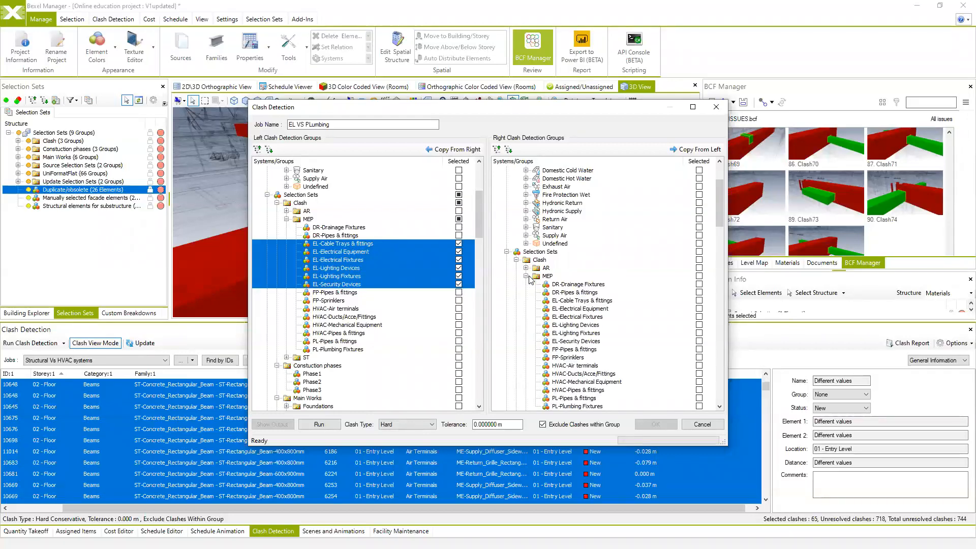
{"action": "scroll", "coordinate": [597, 305], "scroll_direction": "down", "scroll_amount": 2}
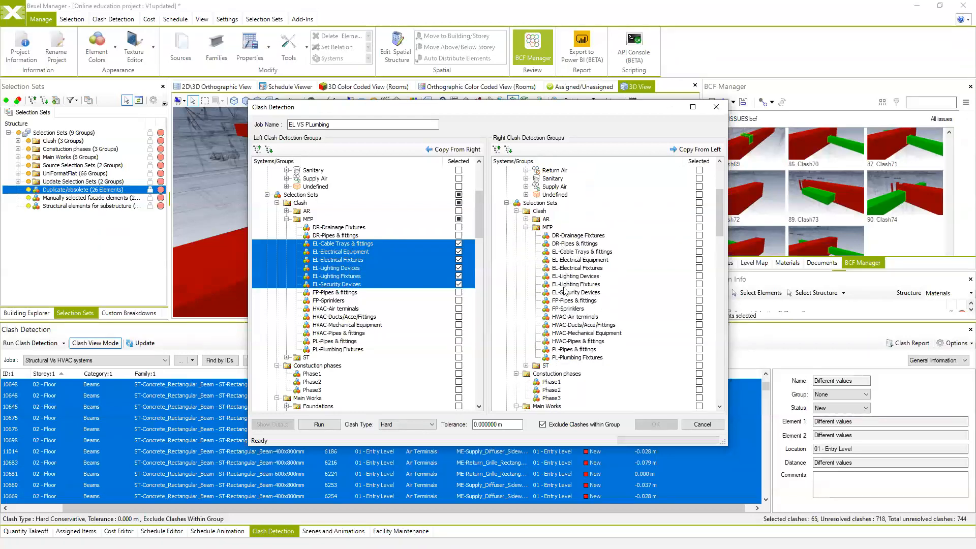
{"action": "left_click", "coordinate": [565, 351]}
{"action": "left_click", "coordinate": [569, 358], "text": "shift"}
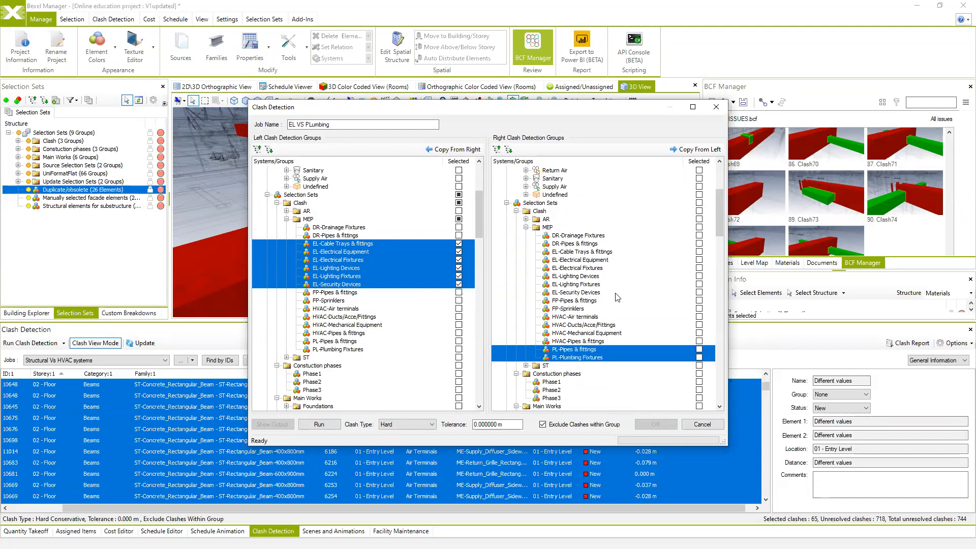
{"action": "left_click", "coordinate": [699, 350]}
Set the clash type to Clearance with a tolerance of 0.4 m
{"action": "left_click", "coordinate": [432, 428]}
{"action": "left_click", "coordinate": [403, 448]}
{"action": "left_click", "coordinate": [481, 428]}
{"action": "left_click_drag", "start_coordinate": [478, 426], "coordinate": [482, 426]}
{"action": "type", "text": "4"}
Run the clash analysis, accept its result and show the EL-Duplex_Receptacle versus PL-Opening Cut clash in the 3D view
{"action": "left_click", "coordinate": [316, 424]}
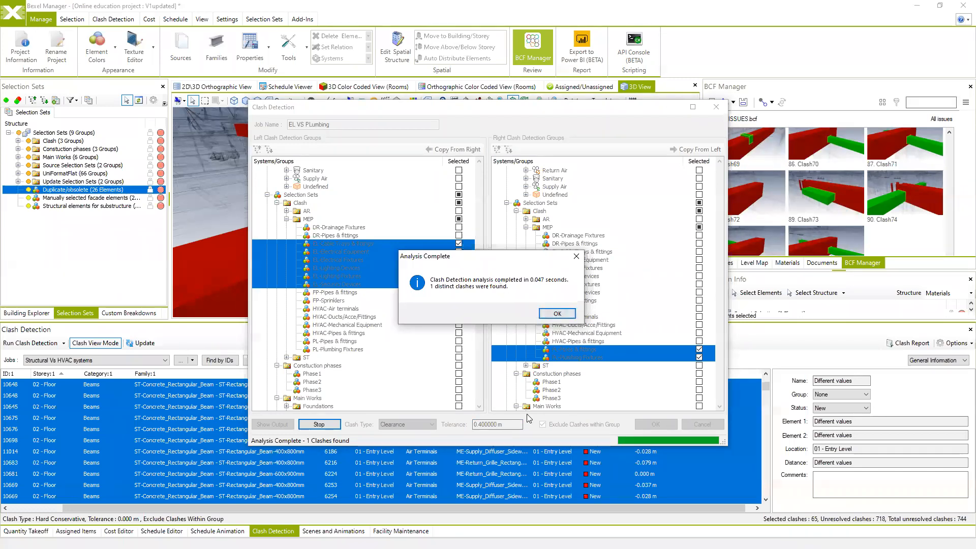
{"action": "left_click", "coordinate": [557, 314]}
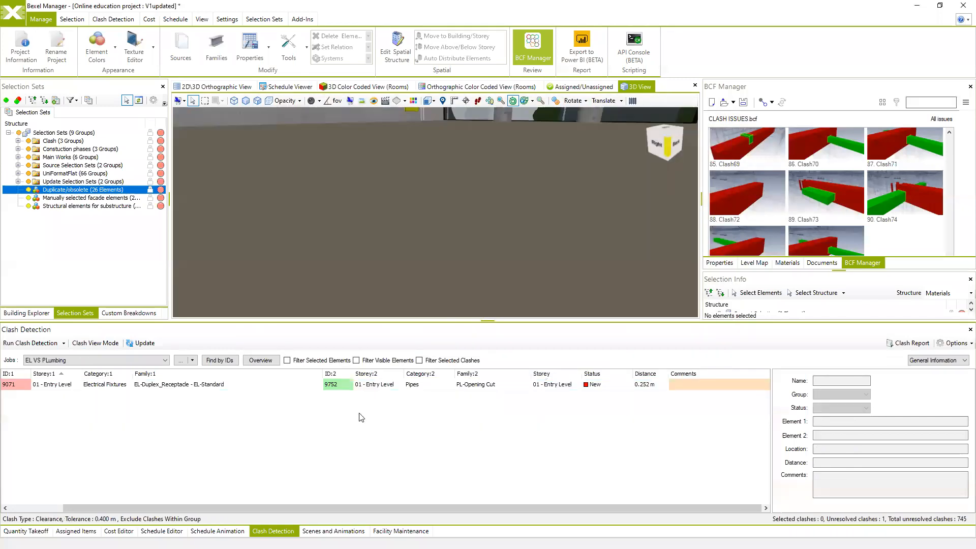
{"action": "left_click", "coordinate": [181, 385]}
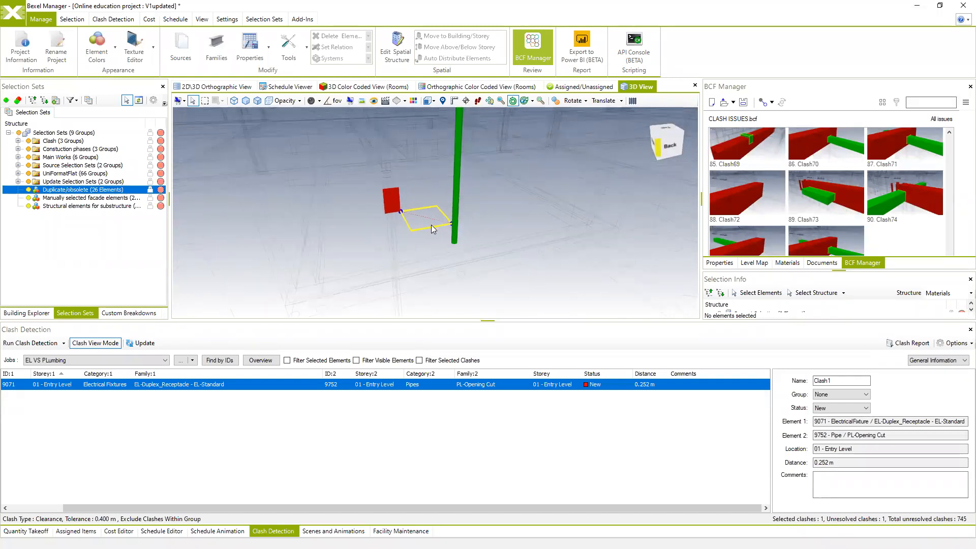
Examine the clearance clash between the duplex receptacle and the vertical plumbing pipe within its surroundings from several angles
{"action": "scroll", "coordinate": [446, 253], "scroll_direction": "down", "scroll_amount": 5}
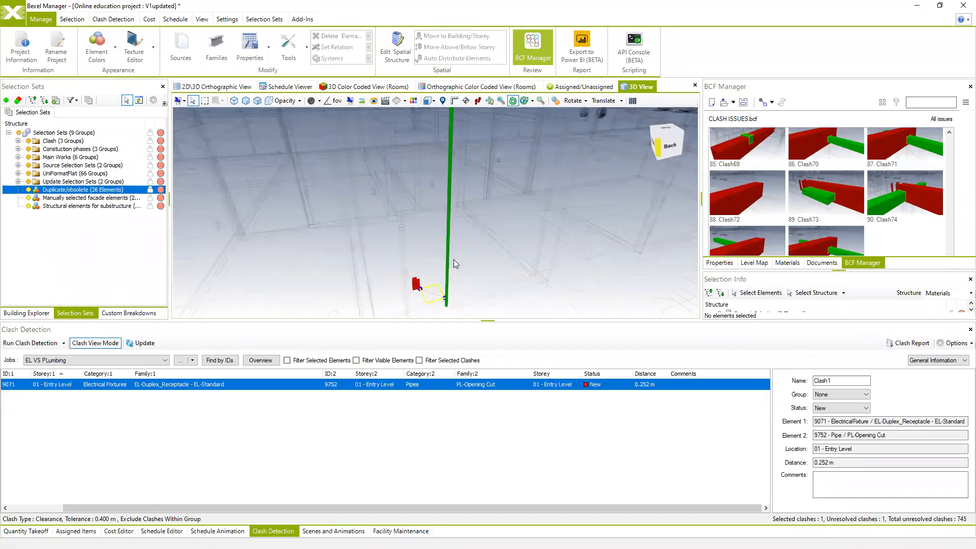
{"action": "middle_click_drag", "start_coordinate": [448, 257], "coordinate": [479, 230]}
{"action": "right_click_drag", "start_coordinate": [479, 230], "coordinate": [475, 241]}
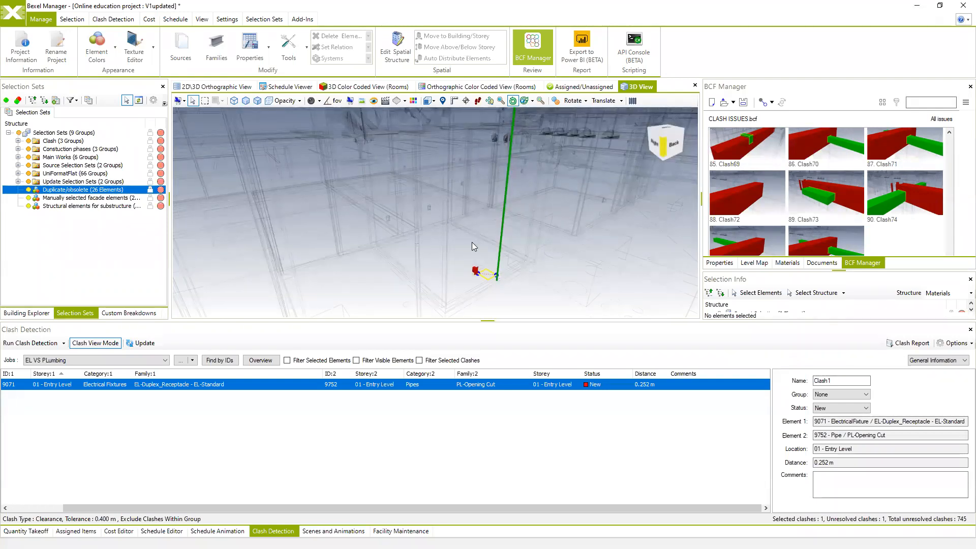
{"action": "scroll", "coordinate": [486, 248], "scroll_direction": "down", "scroll_amount": 2}
{"action": "middle_click_drag", "start_coordinate": [544, 246], "coordinate": [486, 240]}
{"action": "right_click_drag", "start_coordinate": [486, 241], "coordinate": [512, 238]}
{"action": "middle_click_drag", "start_coordinate": [513, 238], "coordinate": [475, 232]}
{"action": "right_click_drag", "start_coordinate": [475, 231], "coordinate": [495, 235]}
{"action": "scroll", "coordinate": [489, 233], "scroll_direction": "down", "scroll_amount": 1}
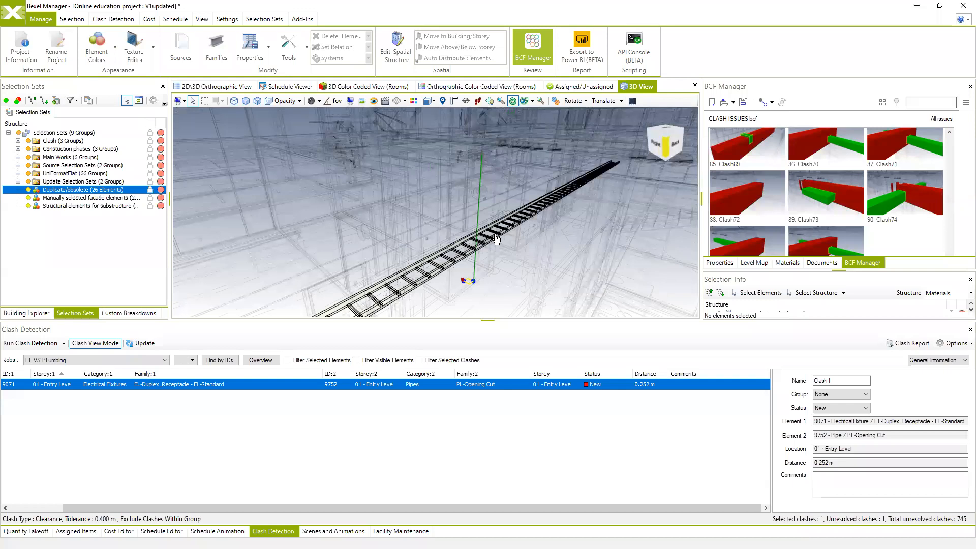
{"action": "right_click_drag", "start_coordinate": [496, 239], "coordinate": [463, 246]}
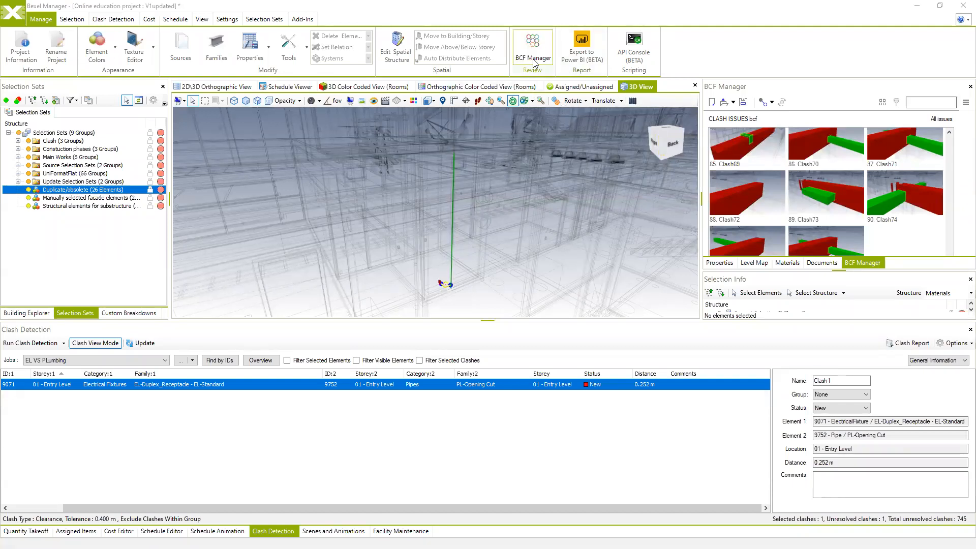
{"action": "middle_click_drag", "start_coordinate": [514, 155], "coordinate": [514, 174]}
{"action": "scroll", "coordinate": [540, 187], "scroll_direction": "down", "scroll_amount": 2}
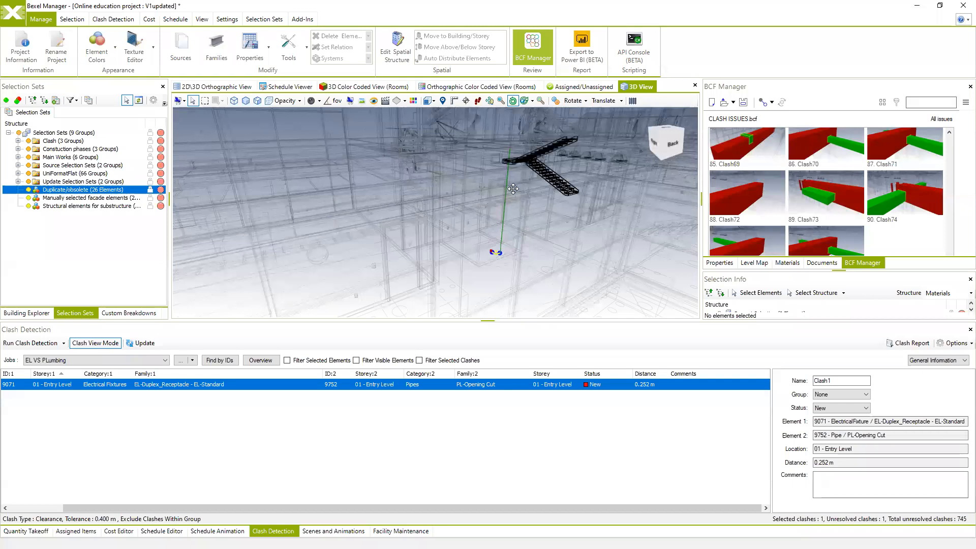
{"action": "scroll", "coordinate": [540, 187], "scroll_direction": "up", "scroll_amount": 1}
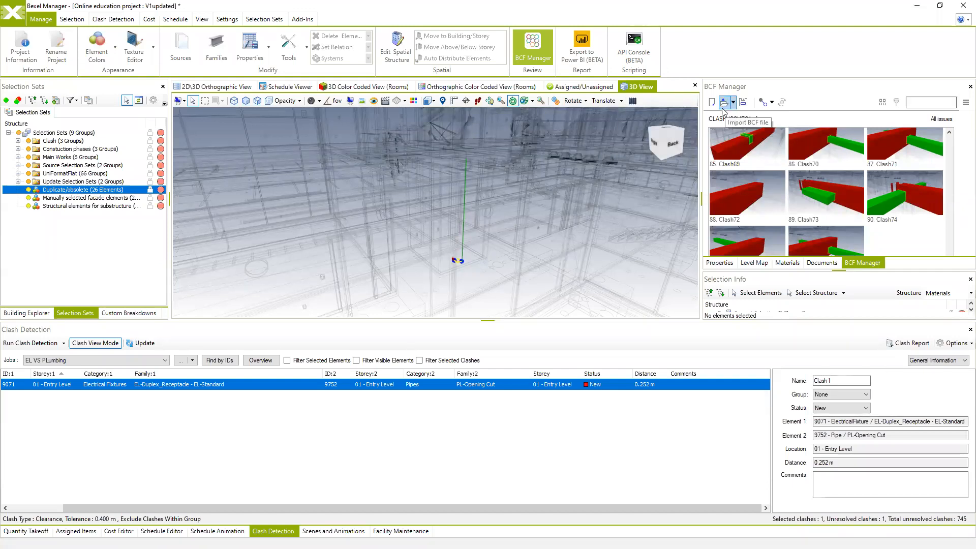
{"action": "left_click", "coordinate": [741, 132]}
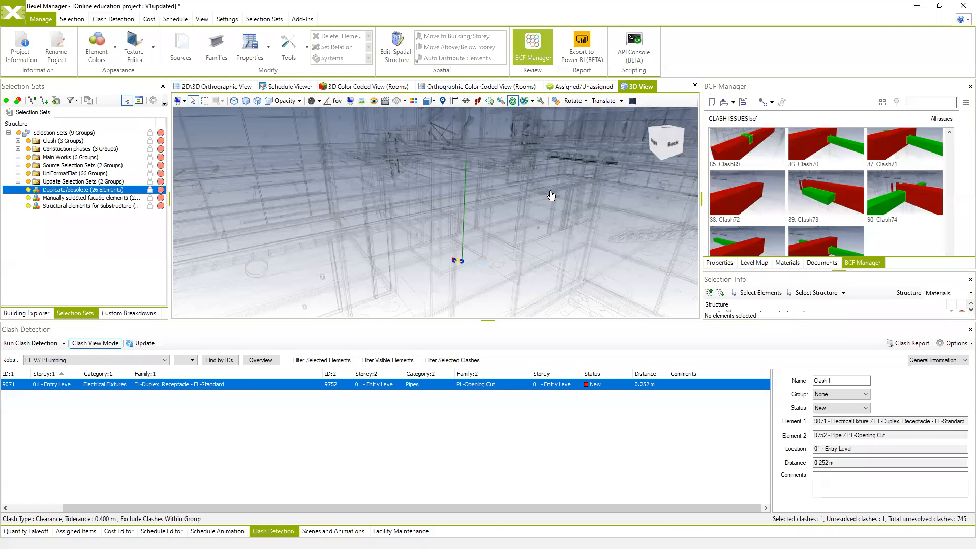
Turn off Clash View Mode and show both whole buildings in their normal appearance
{"action": "middle_click_drag", "start_coordinate": [447, 215], "coordinate": [556, 185]}
{"action": "scroll", "coordinate": [518, 235], "scroll_direction": "down", "scroll_amount": 2}
{"action": "middle_click_drag", "start_coordinate": [505, 220], "coordinate": [558, 154]}
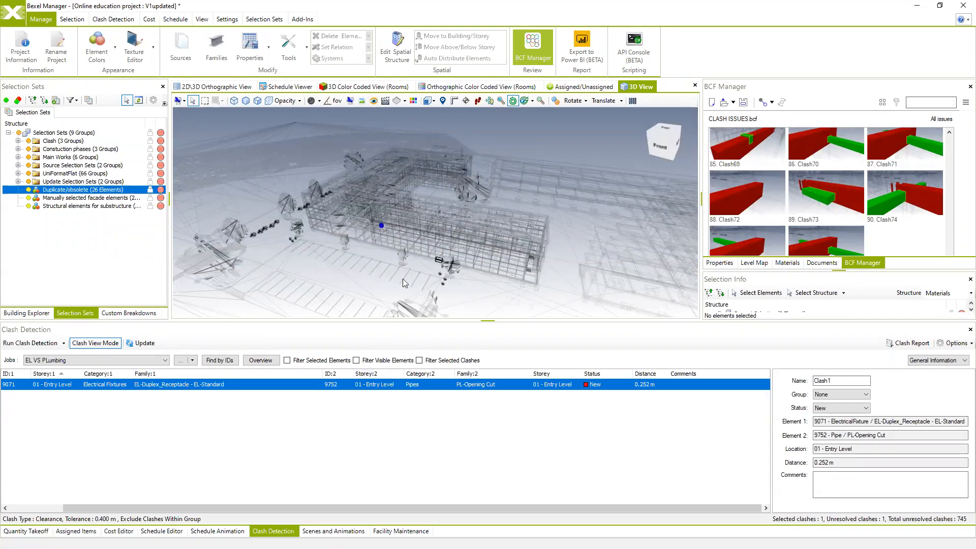
{"action": "middle_click_drag", "start_coordinate": [427, 260], "coordinate": [418, 270]}
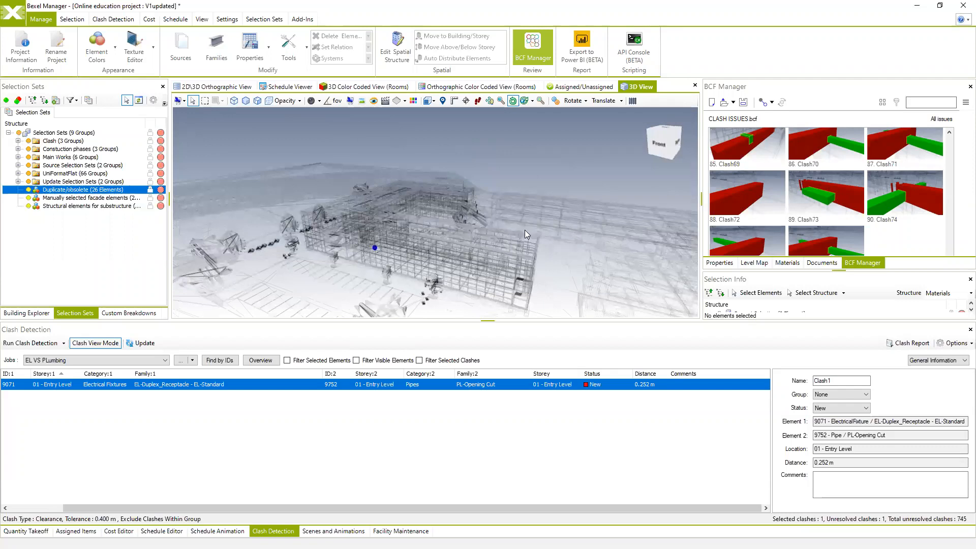
{"action": "middle_click_drag", "start_coordinate": [525, 230], "coordinate": [465, 227]}
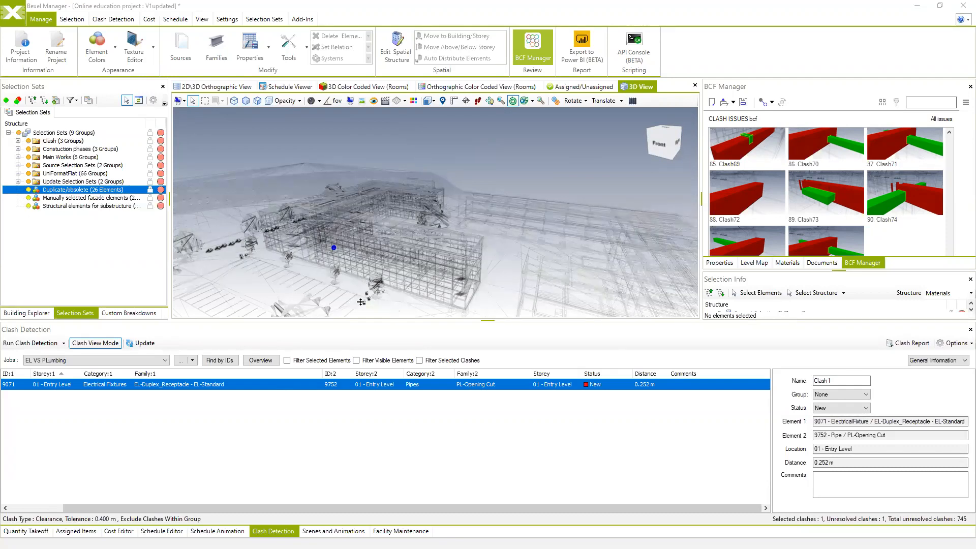
{"action": "left_click", "coordinate": [102, 344]}
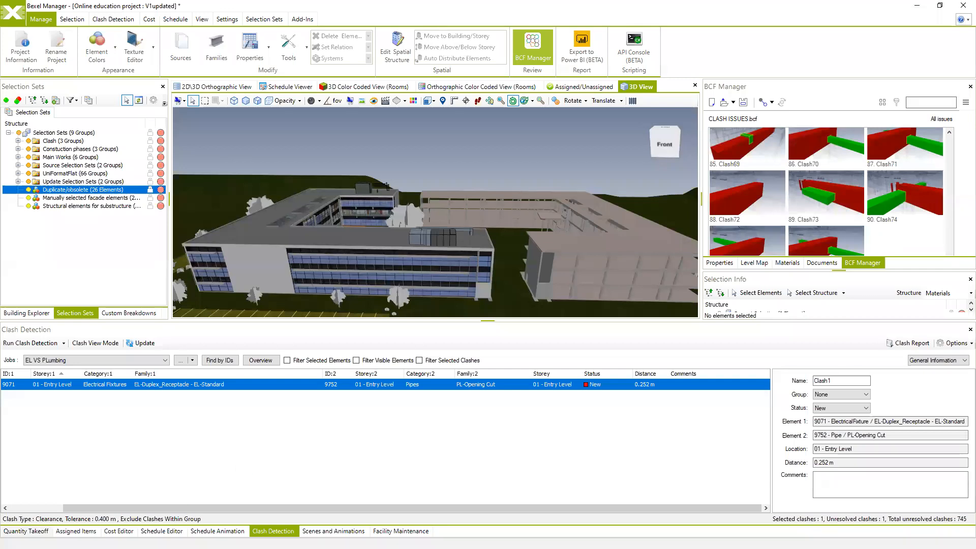
Switch to Quantity Takeoff and reduce the height of its area to enlarge the 3D view
{"action": "left_click", "coordinate": [26, 531]}
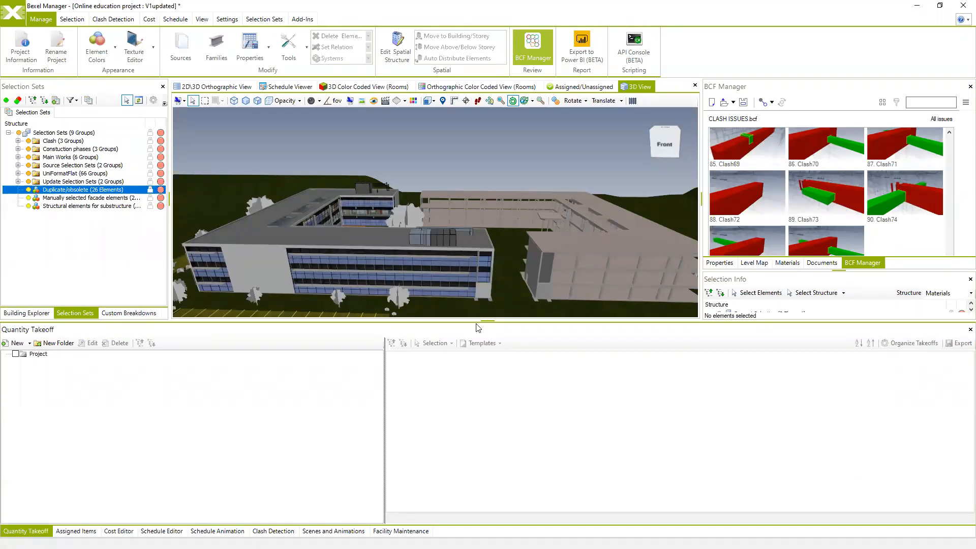
{"action": "left_click_drag", "start_coordinate": [479, 321], "coordinate": [480, 366]}
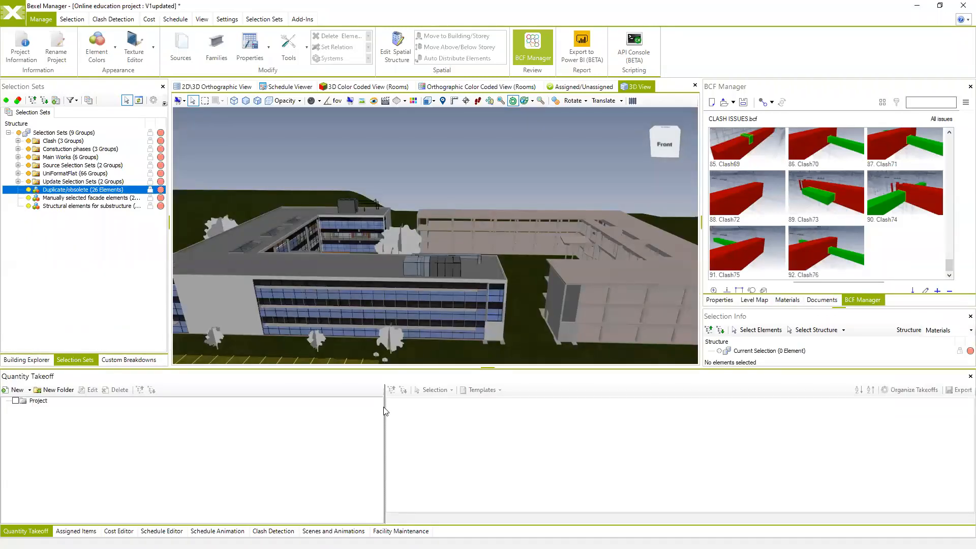
{"action": "left_click_drag", "start_coordinate": [510, 220], "coordinate": [468, 220]}
{"action": "scroll", "coordinate": [486, 227], "scroll_direction": "down", "scroll_amount": 5}
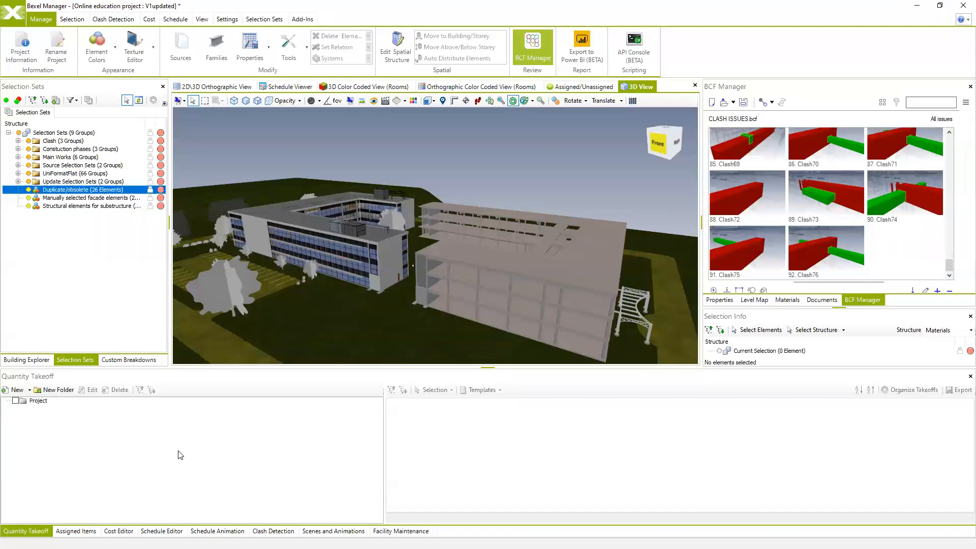
Select the roof slabs of the second building and the floor elements just below them individually in the 3D view
{"action": "scroll", "coordinate": [487, 231], "scroll_direction": "down", "scroll_amount": 2}
{"action": "middle_click_drag", "start_coordinate": [487, 231], "coordinate": [436, 237]}
{"action": "left_click", "coordinate": [436, 237]}
{"action": "left_click", "coordinate": [424, 225], "text": "ctrl"}
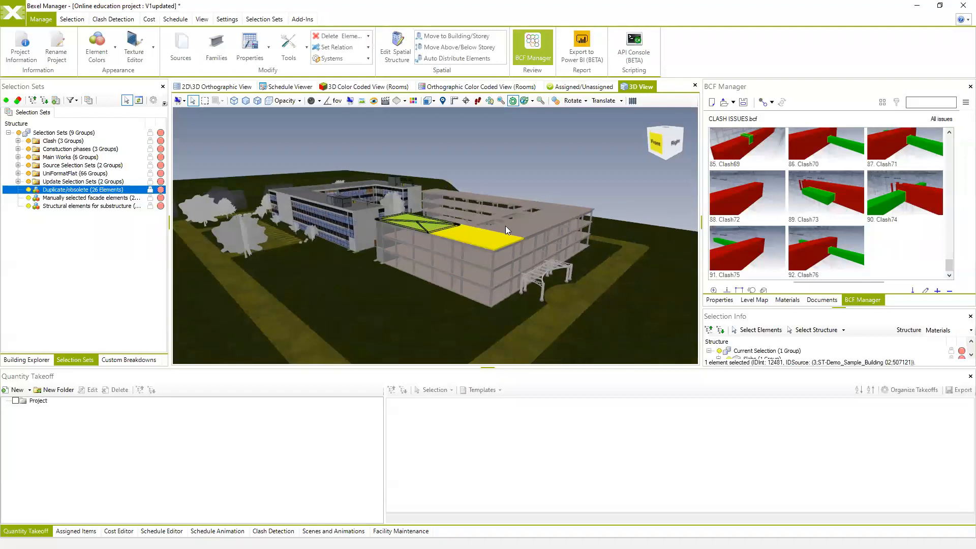
{"action": "left_click", "coordinate": [540, 229], "text": "ctrl"}
{"action": "left_click", "coordinate": [560, 218], "text": "ctrl"}
{"action": "middle_click_drag", "start_coordinate": [557, 216], "coordinate": [523, 204]}
{"action": "left_click", "coordinate": [520, 203], "text": "ctrl"}
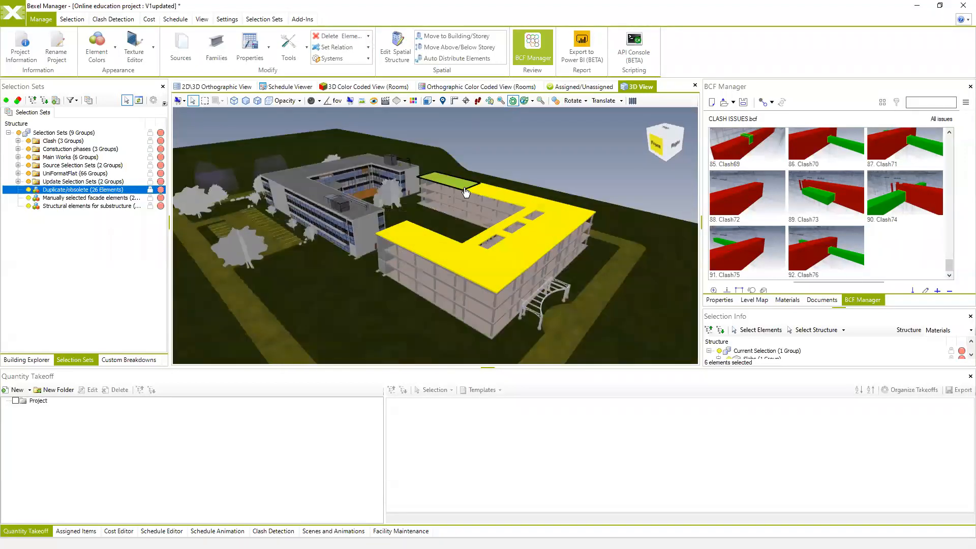
{"action": "mouse_move", "coordinate": [508, 254]}
{"action": "middle_mouse_down"}
{"action": "mouse_move", "coordinate": [527, 245]}
{"action": "mouse_move", "coordinate": [513, 243]}
{"action": "mouse_move", "coordinate": [518, 268]}
{"action": "mouse_move", "coordinate": [491, 259]}
{"action": "mouse_move", "coordinate": [551, 248]}
{"action": "mouse_move", "coordinate": [510, 242]}
{"action": "middle_mouse_up"}
{"action": "scroll", "coordinate": [551, 248], "scroll_direction": "up", "scroll_amount": 3}
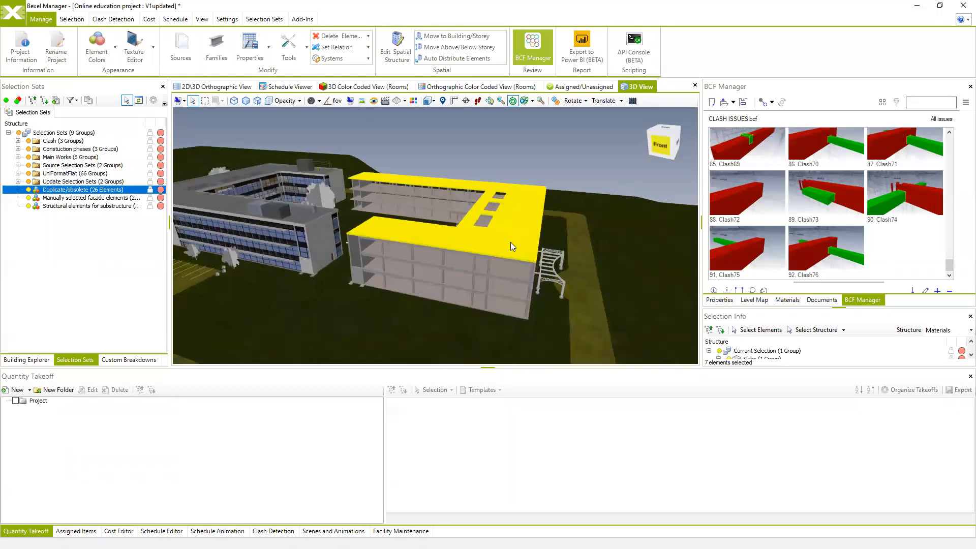
{"action": "left_click", "coordinate": [411, 252], "text": "ctrl"}
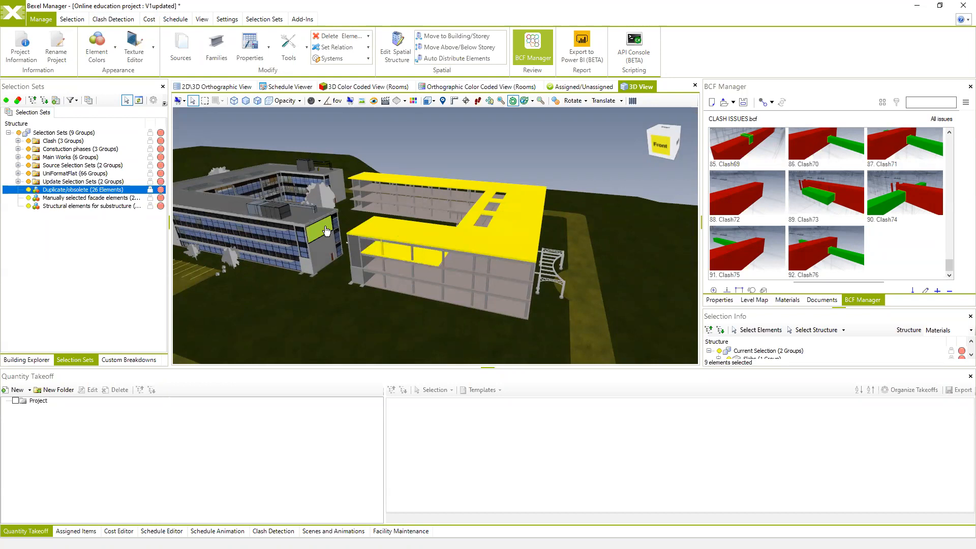
{"action": "left_click", "coordinate": [443, 256], "text": "ctrl"}
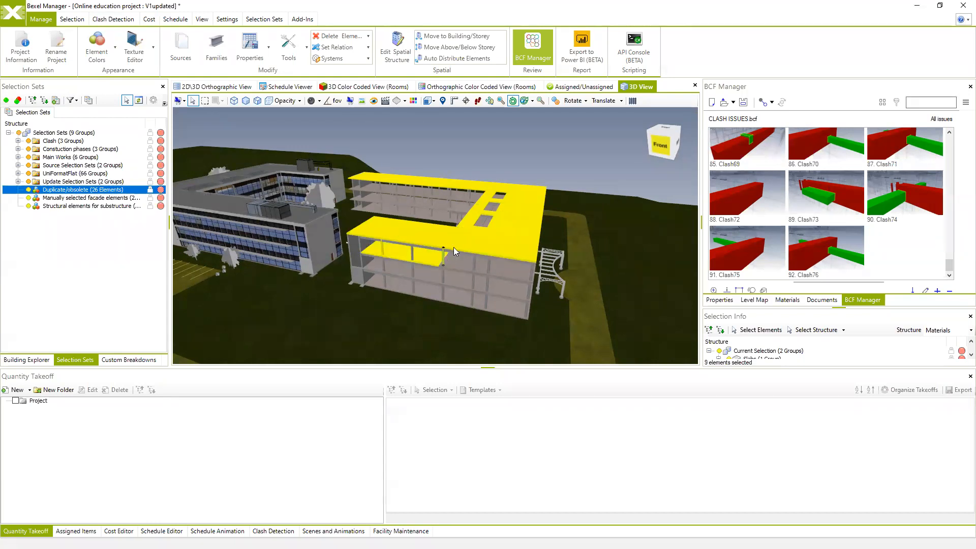
{"action": "middle_click_drag", "start_coordinate": [495, 205], "coordinate": [497, 205]}
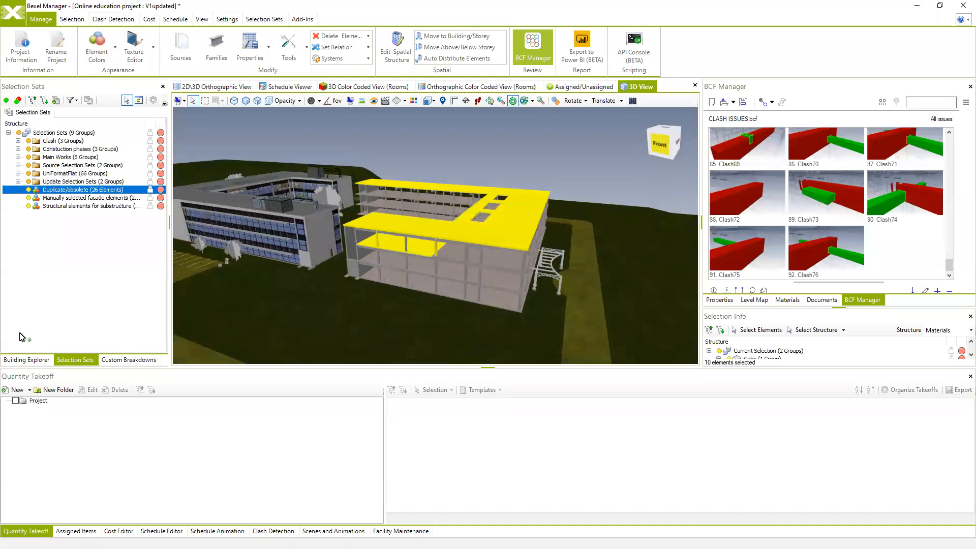
Show the building's Elements structure and collapse it to the category level
{"action": "left_click", "coordinate": [19, 358]}
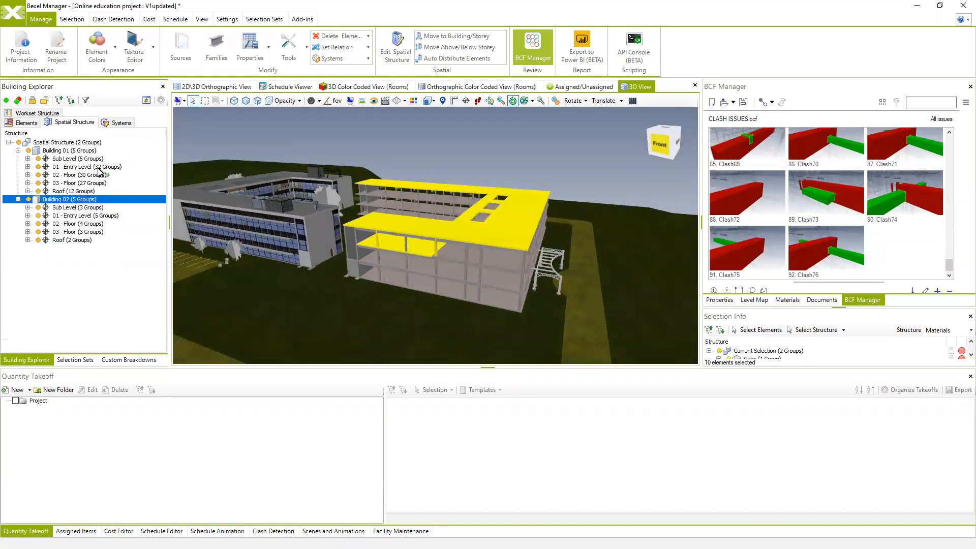
{"action": "left_click", "coordinate": [24, 124]}
{"action": "left_click_drag", "start_coordinate": [162, 289], "coordinate": [162, 146]}
{"action": "scroll", "coordinate": [42, 164], "scroll_direction": "up", "scroll_amount": 1}
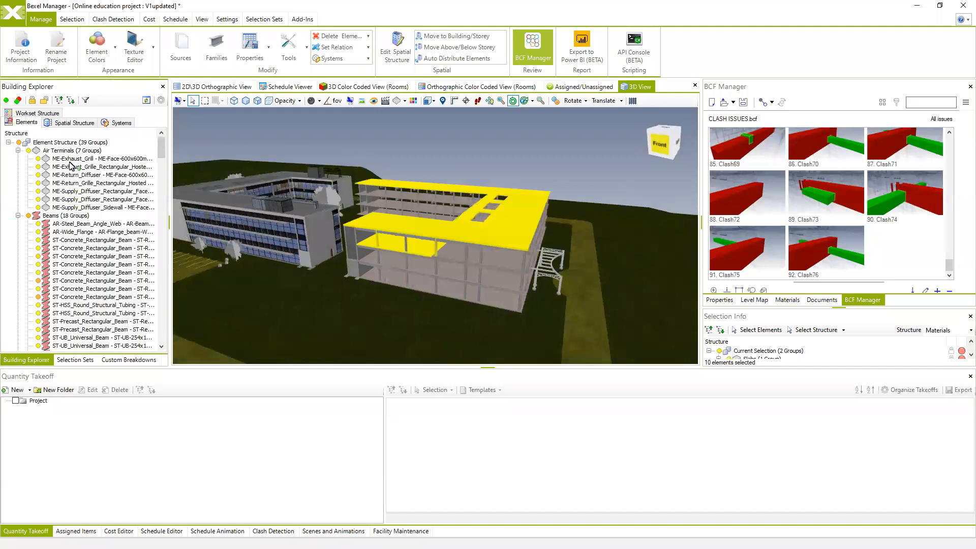
{"action": "right_click", "coordinate": [63, 151]}
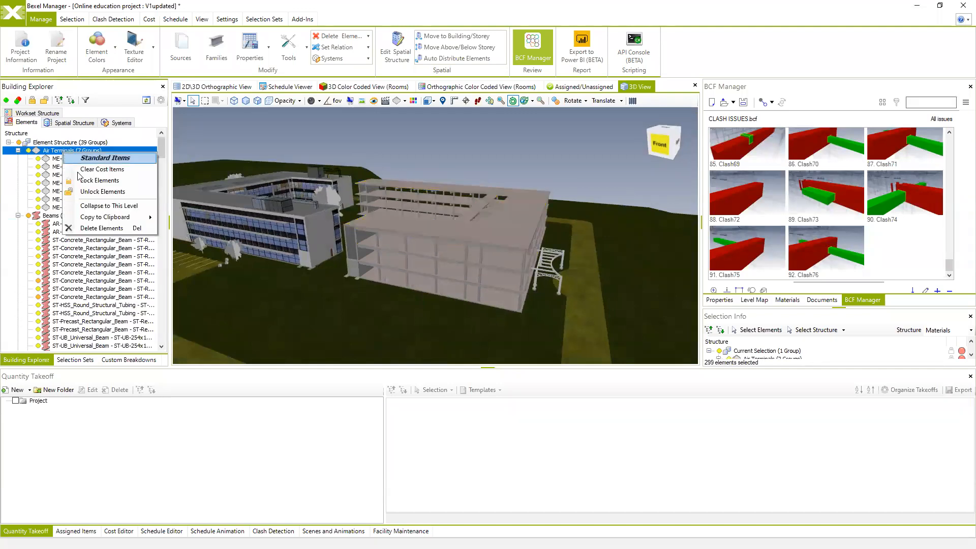
{"action": "left_click", "coordinate": [109, 206]}
{"action": "scroll", "coordinate": [102, 213], "scroll_direction": "down", "scroll_amount": 2}
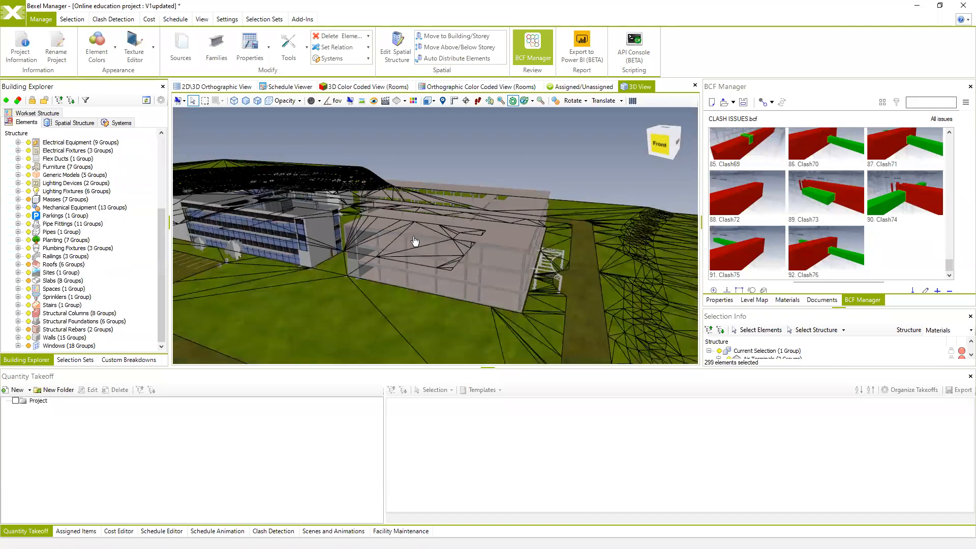
Select the Structural Columns and Beams categories together and isolate them in the 3D view
{"action": "left_click", "coordinate": [63, 313]}
{"action": "scroll", "coordinate": [85, 289], "scroll_direction": "up", "scroll_amount": 5}
{"action": "left_click", "coordinate": [64, 158], "text": "ctrl"}
{"action": "left_click_drag", "start_coordinate": [392, 276], "coordinate": [544, 166]}
{"action": "right_click", "coordinate": [545, 166]}
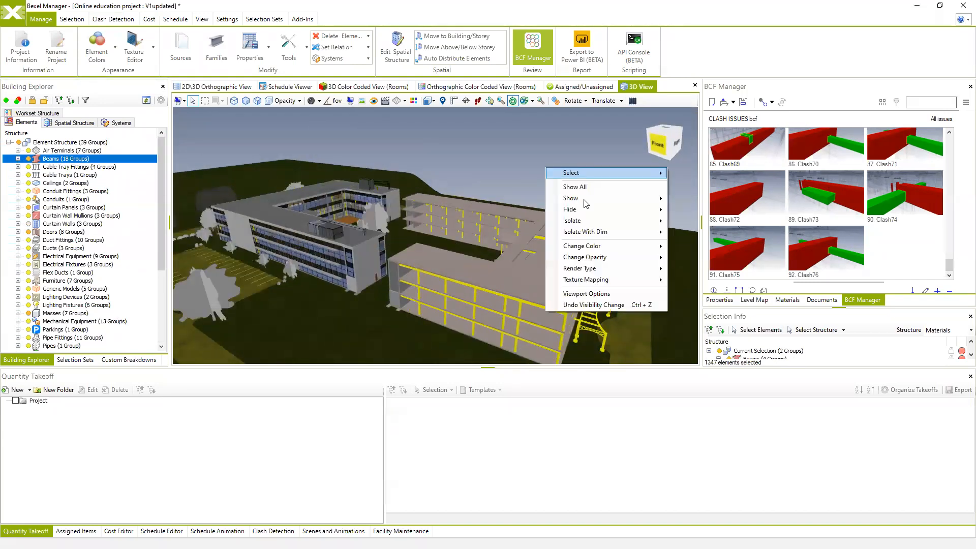
{"action": "mouse_move", "coordinate": [595, 220]}
{"action": "left_click", "coordinate": [691, 222]}
{"action": "left_click_drag", "start_coordinate": [691, 223], "coordinate": [427, 239]}
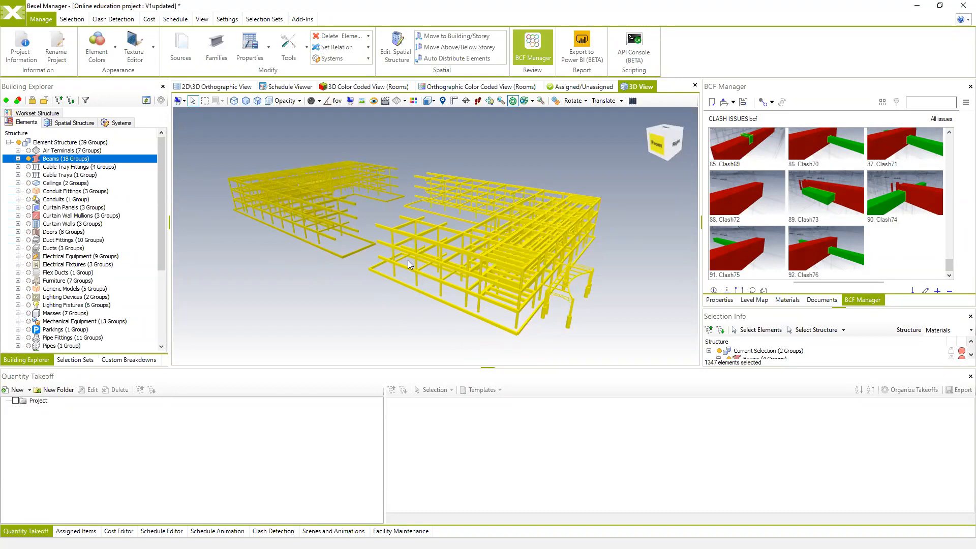
Create a blank quantity takeoff for the selected elements and name it "Beams and Columns"
{"action": "left_click", "coordinate": [29, 389]}
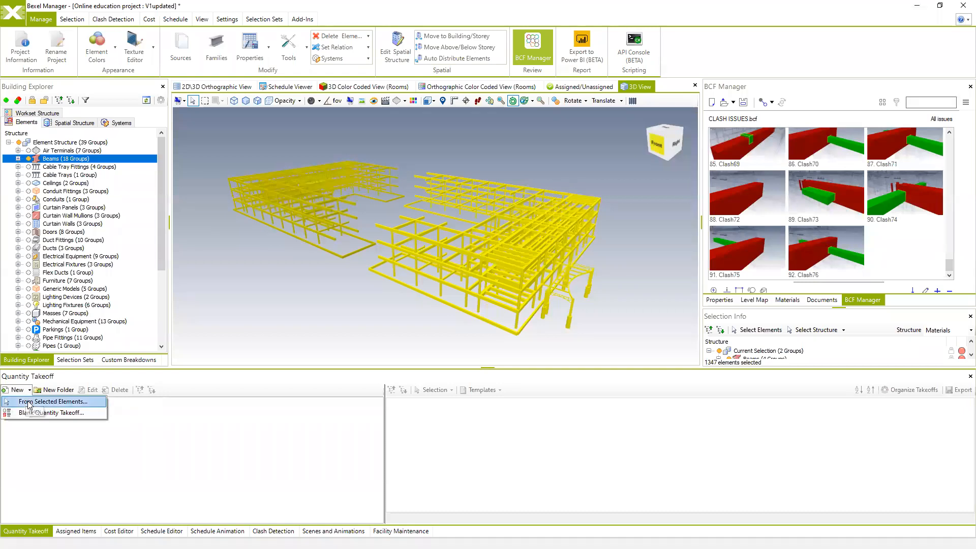
{"action": "left_click", "coordinate": [30, 412]}
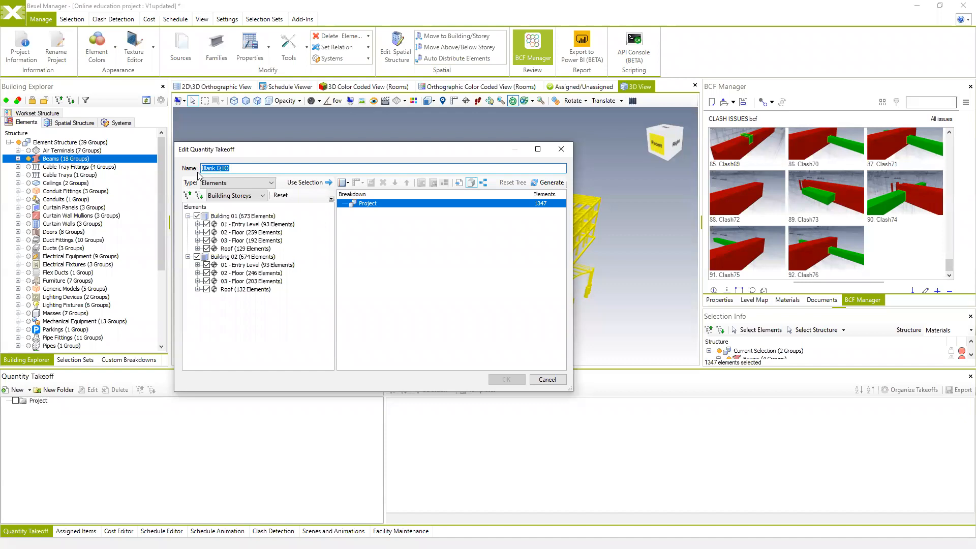
{"action": "type", "text": "Beams and Columns"}
Add a Category rule with a Family rule nested under it to the takeoff breakdown, and color-code the family grouping
{"action": "right_click", "coordinate": [370, 204]}
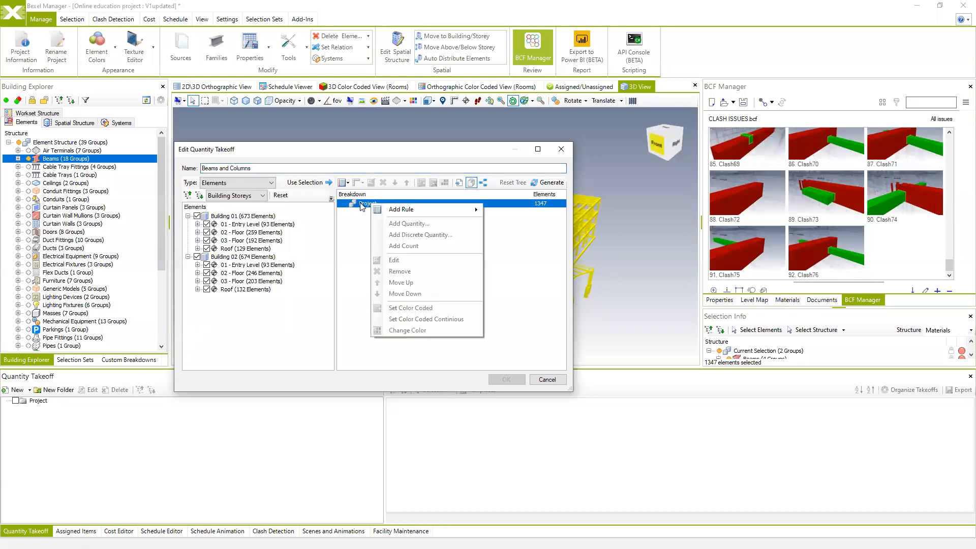
{"action": "mouse_move", "coordinate": [427, 210]}
{"action": "mouse_move", "coordinate": [456, 215]}
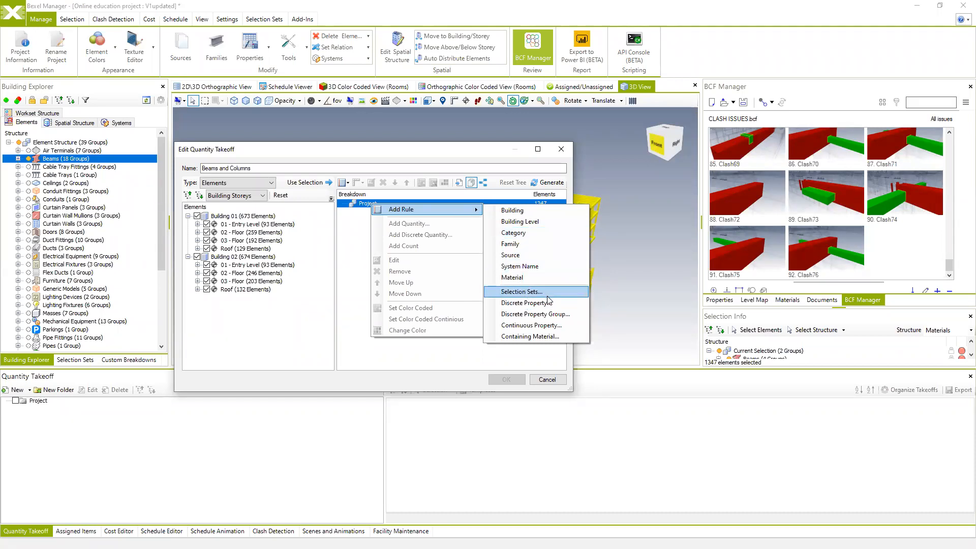
{"action": "left_click", "coordinate": [513, 233]}
{"action": "right_click", "coordinate": [407, 212]}
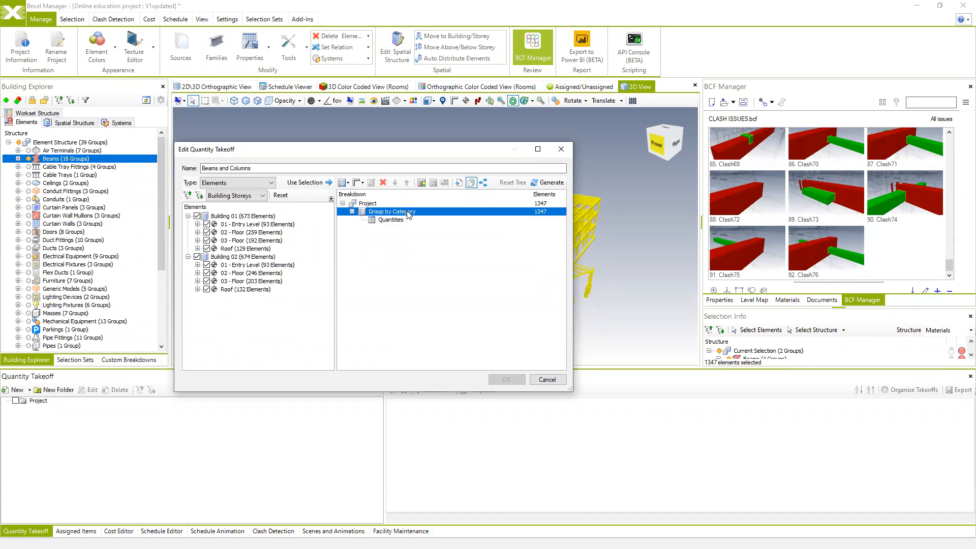
{"action": "left_click", "coordinate": [554, 257]}
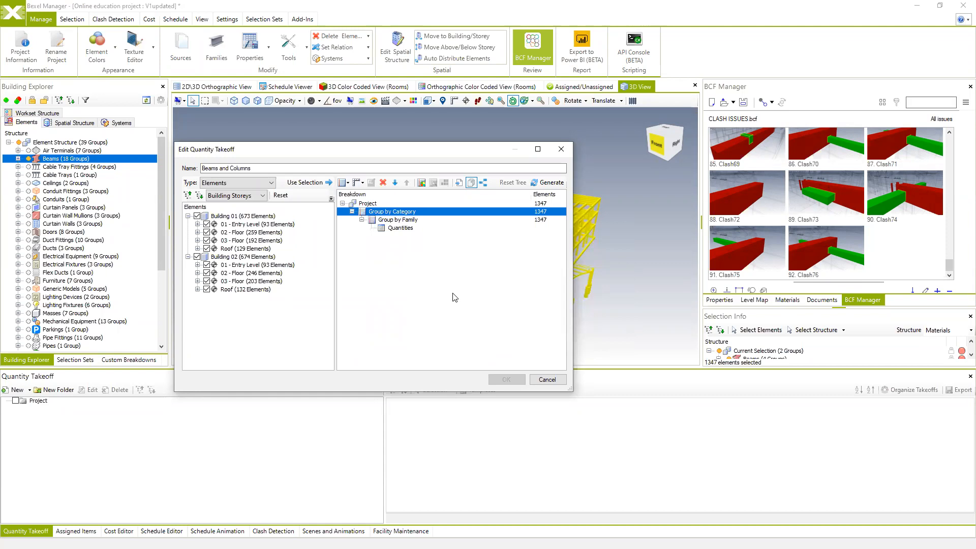
{"action": "left_click", "coordinate": [405, 220]}
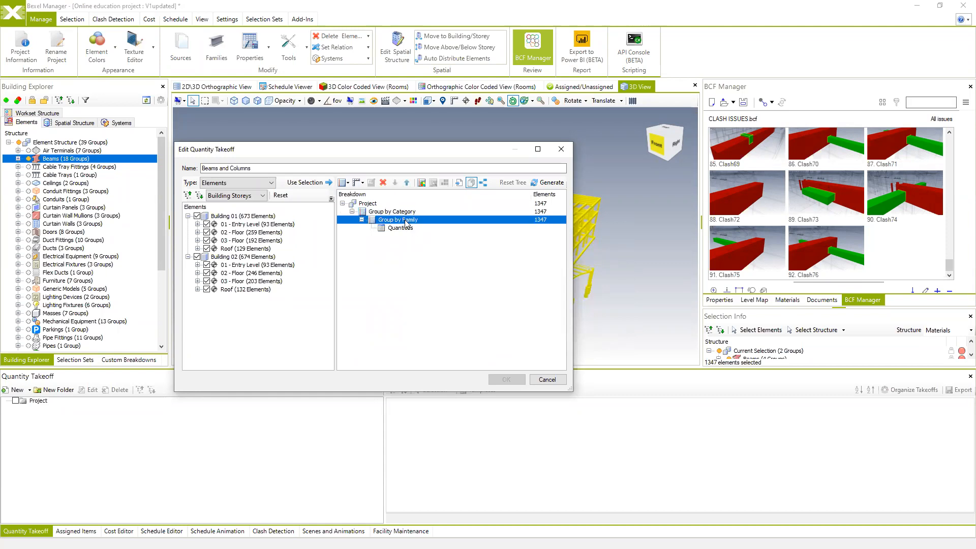
{"action": "left_click", "coordinate": [422, 184]}
Start a new quantity under the breakdown's Quantities node, filter the available quantities by "len" and choose Length
{"action": "left_click", "coordinate": [396, 229]}
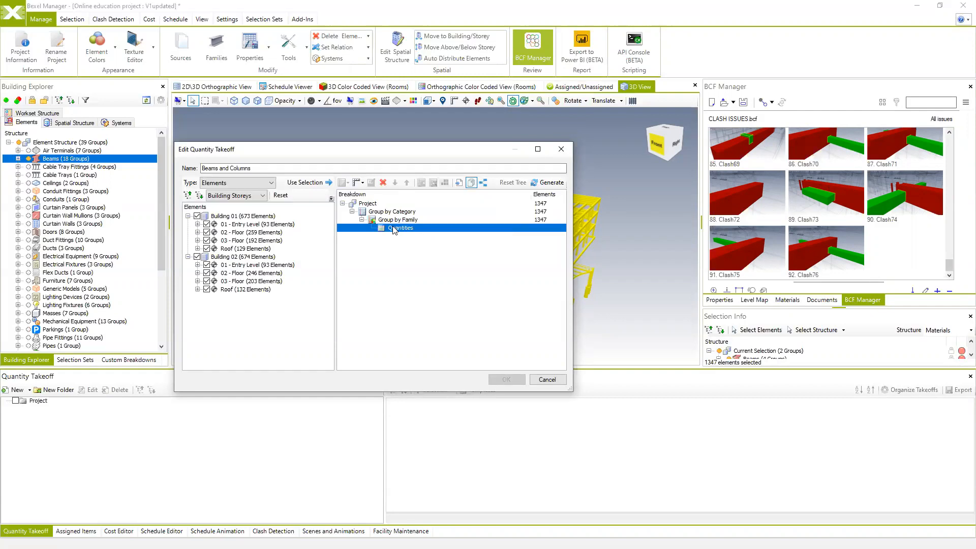
{"action": "right_click", "coordinate": [394, 230]}
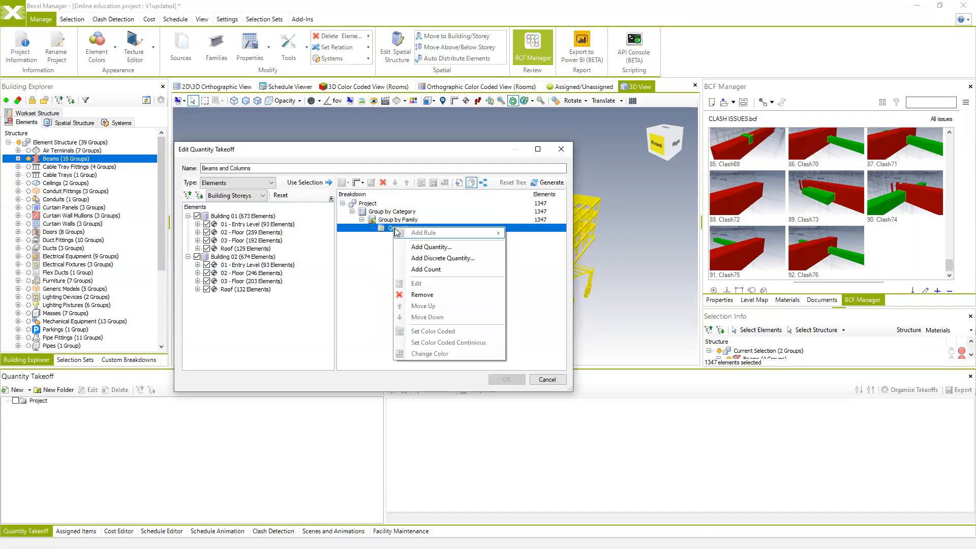
{"action": "left_click", "coordinate": [445, 249]}
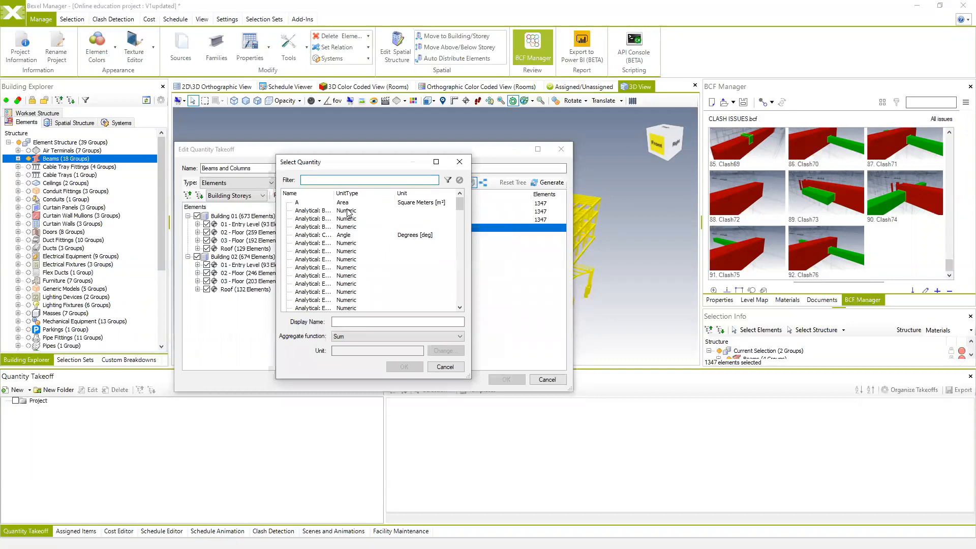
{"action": "mouse_move", "coordinate": [459, 203]}
{"action": "left_mouse_down"}
{"action": "mouse_move", "coordinate": [462, 297]}
{"action": "mouse_move", "coordinate": [462, 201]}
{"action": "left_mouse_up"}
{"action": "left_click_drag", "start_coordinate": [319, 180], "coordinate": [291, 174]}
{"action": "type", "text": "en"}
{"action": "left_click_drag", "start_coordinate": [308, 180], "coordinate": [247, 171]}
{"action": "key", "text": "BackSpace"}
{"action": "left_click", "coordinate": [447, 180]}
{"action": "left_click", "coordinate": [304, 235]}
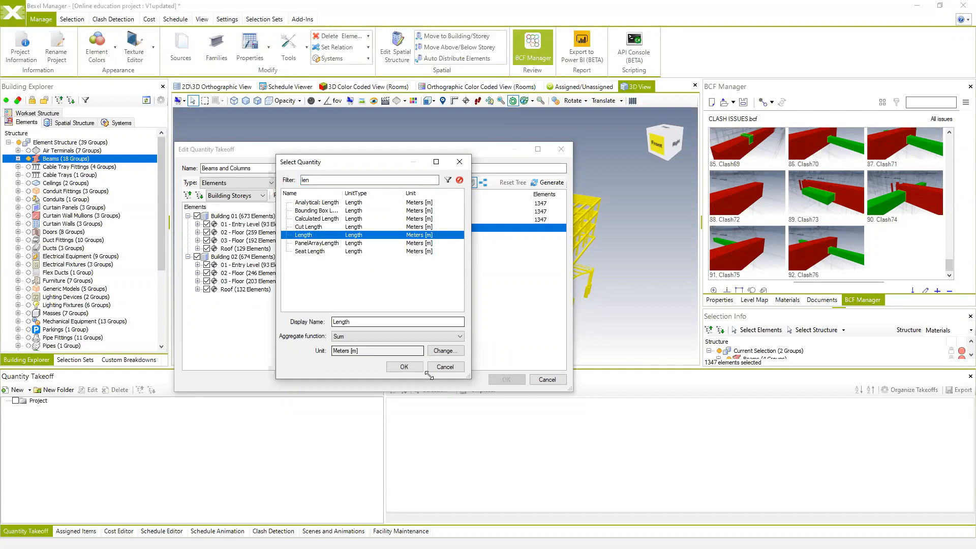
Keep the metric unit system for Length and add it as a summed quantity
{"action": "left_click", "coordinate": [445, 350]}
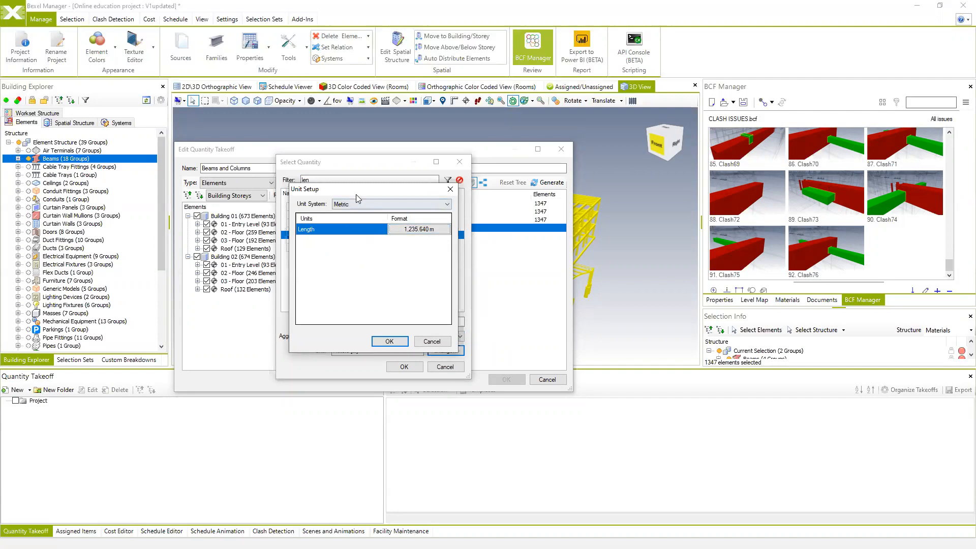
{"action": "left_click_drag", "start_coordinate": [357, 193], "coordinate": [437, 160]}
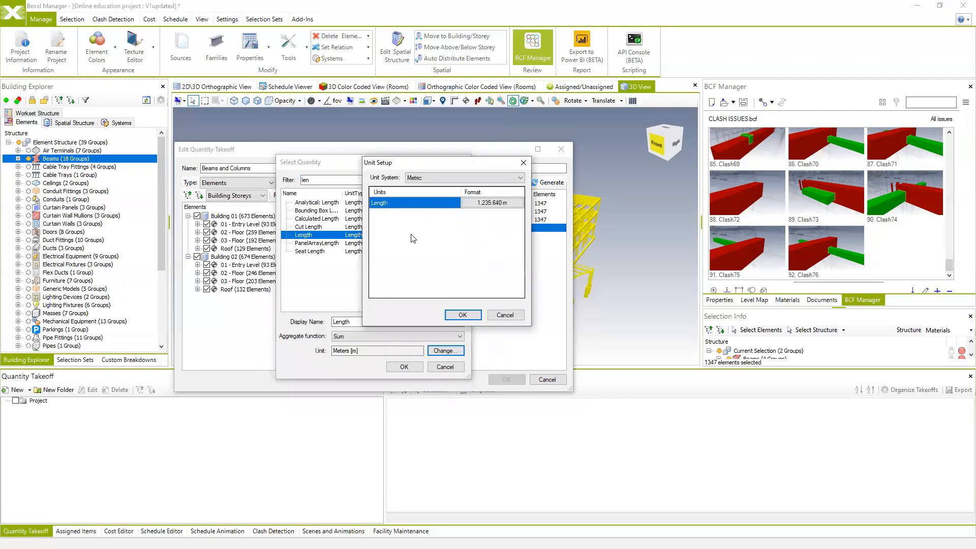
{"action": "left_click", "coordinate": [470, 308]}
{"action": "left_click", "coordinate": [413, 367]}
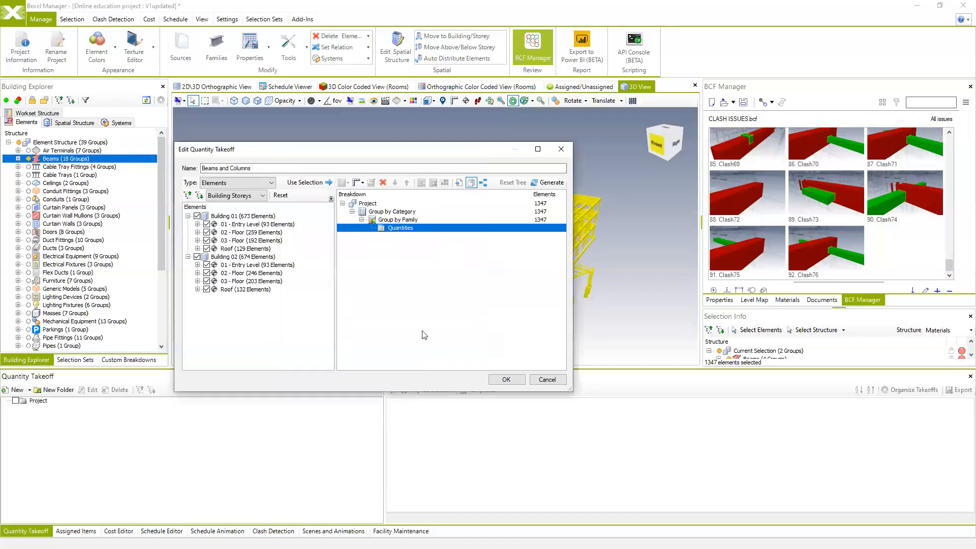
Add Volume as a second summed quantity under Quantities and save the Beams and Columns takeoff
{"action": "right_click", "coordinate": [398, 232]}
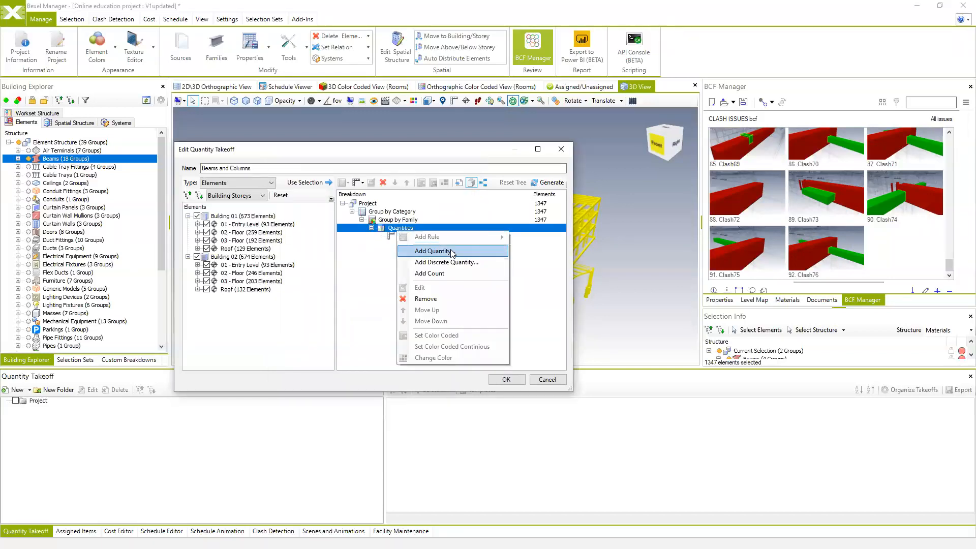
{"action": "left_click", "coordinate": [451, 252]}
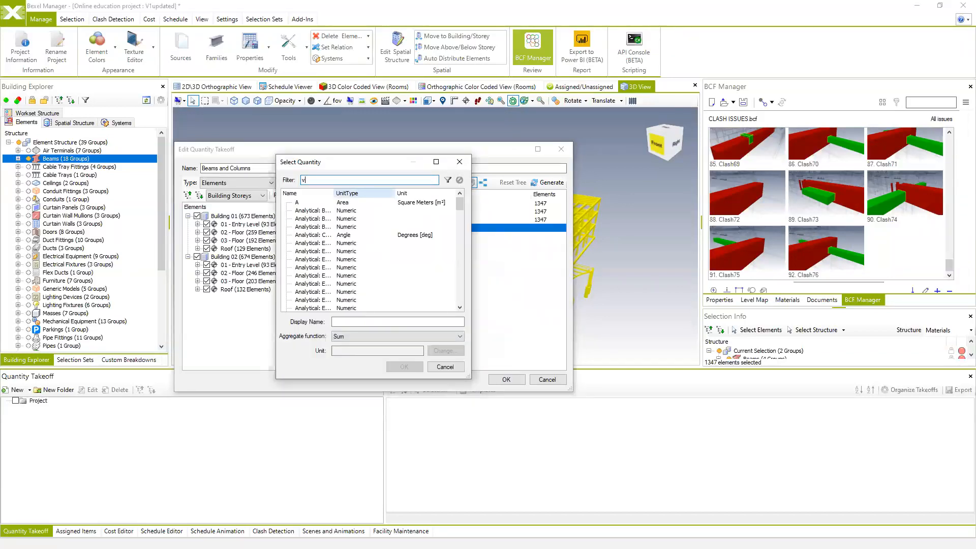
{"action": "left_click", "coordinate": [447, 180]}
{"action": "left_click", "coordinate": [305, 219]}
{"action": "left_click", "coordinate": [404, 367]}
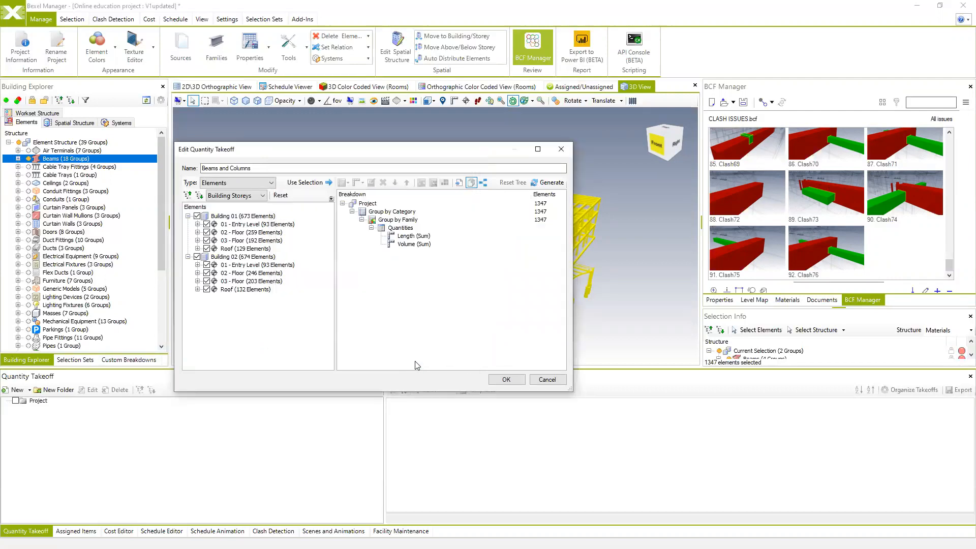
{"action": "left_click", "coordinate": [506, 379]}
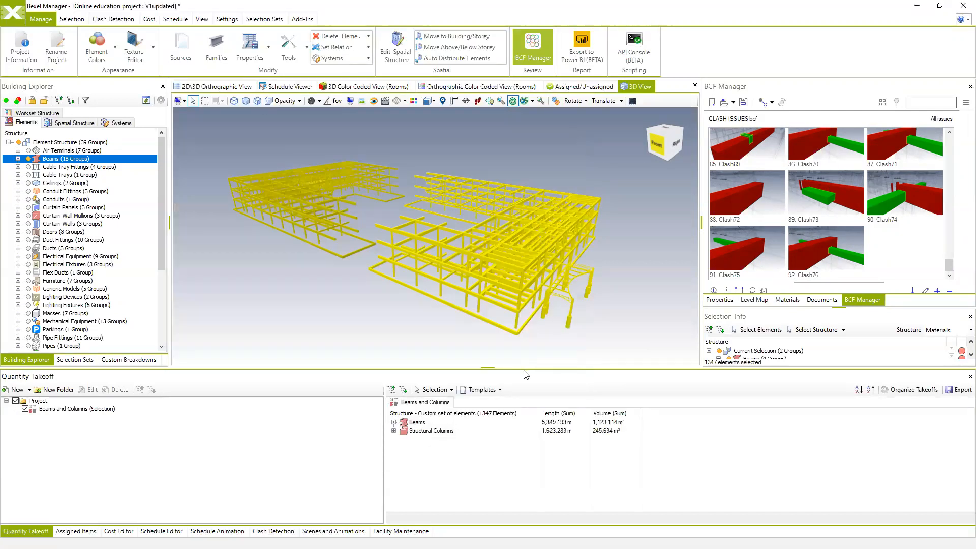
Enlarge the takeoff results area and expand Beams and Structural Columns to examine lengths and volumes per family
{"action": "left_click_drag", "start_coordinate": [520, 371], "coordinate": [518, 331]}
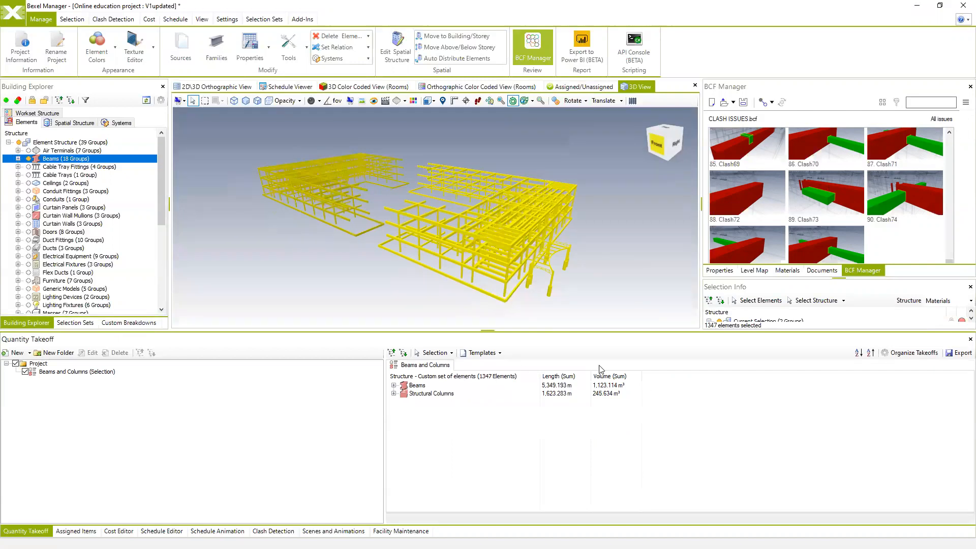
{"action": "left_click", "coordinate": [395, 386]}
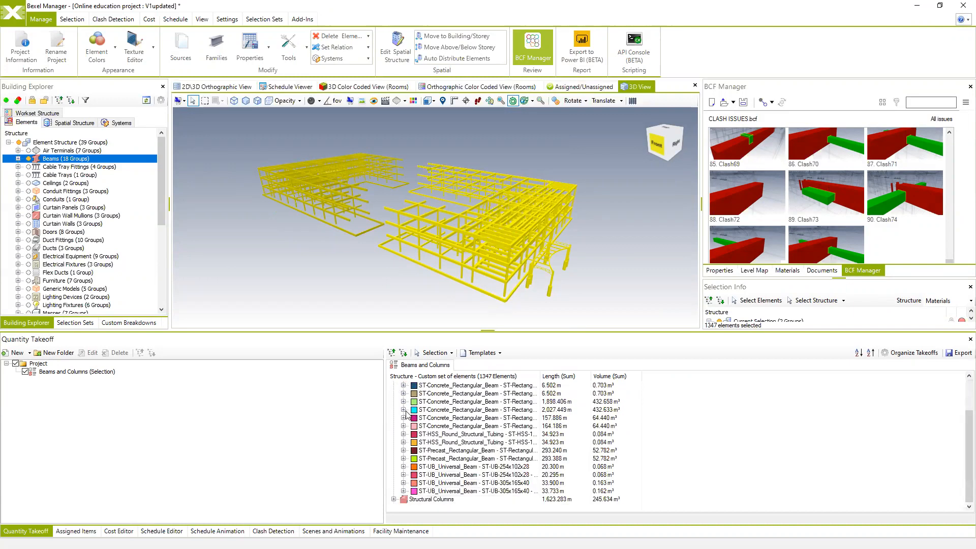
{"action": "left_click", "coordinate": [394, 499]}
{"action": "scroll", "coordinate": [450, 422], "scroll_direction": "up", "scroll_amount": 3}
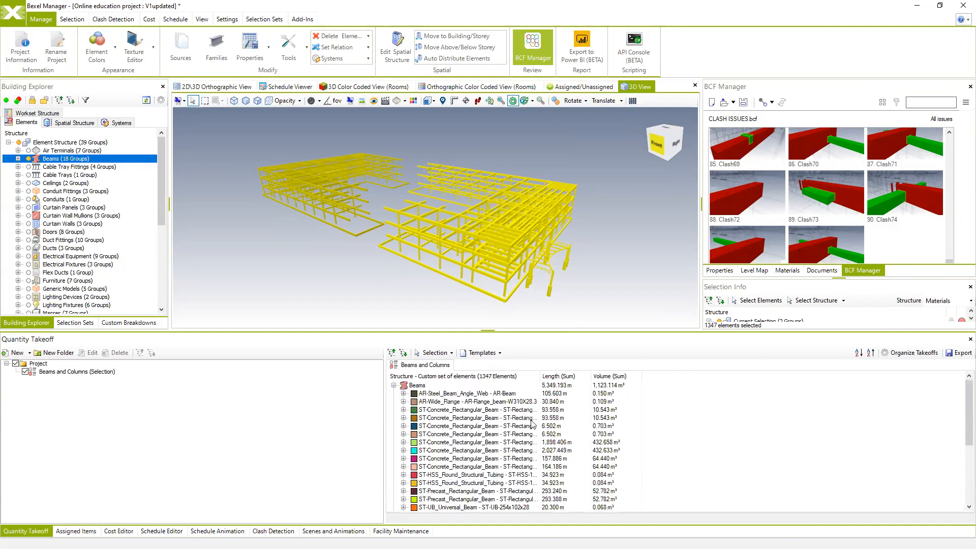
Reopen the Beams and Columns takeoff for editing and reset its generated breakdown tree to the grouping rules
{"action": "right_click", "coordinate": [413, 369]}
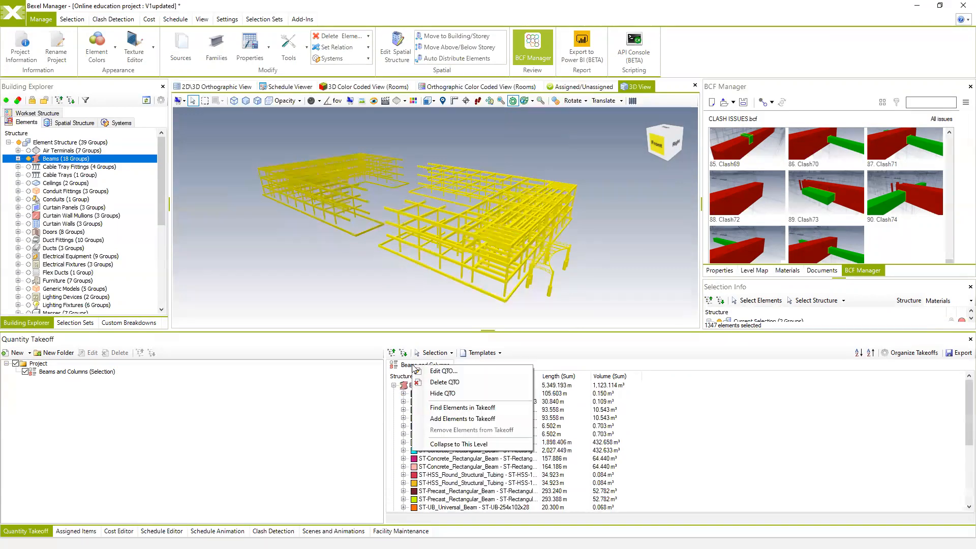
{"action": "left_click", "coordinate": [407, 367]}
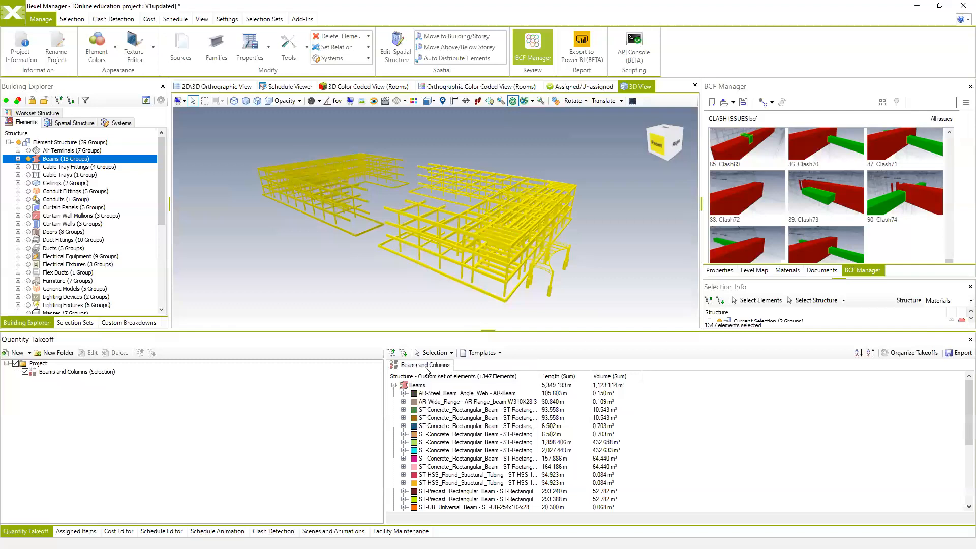
{"action": "right_click", "coordinate": [410, 366]}
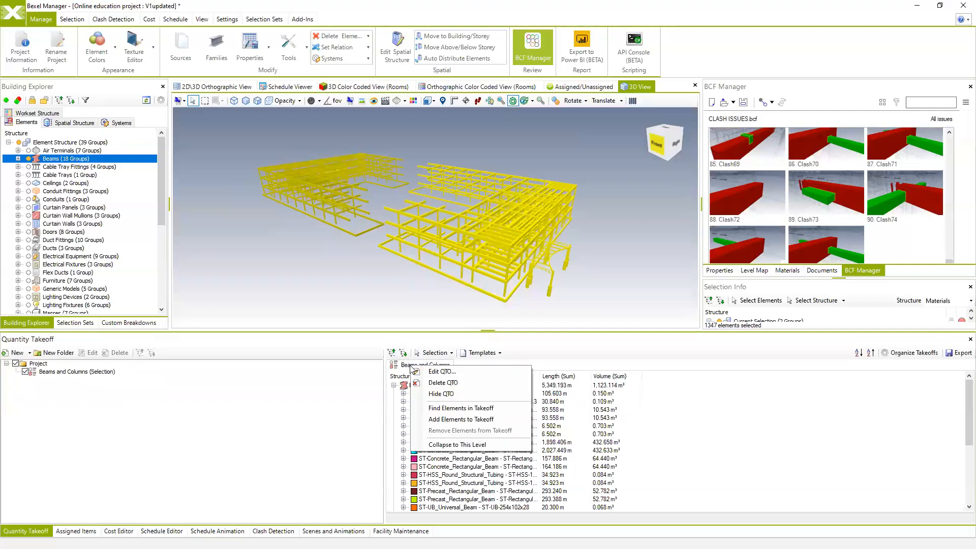
{"action": "left_click", "coordinate": [440, 371]}
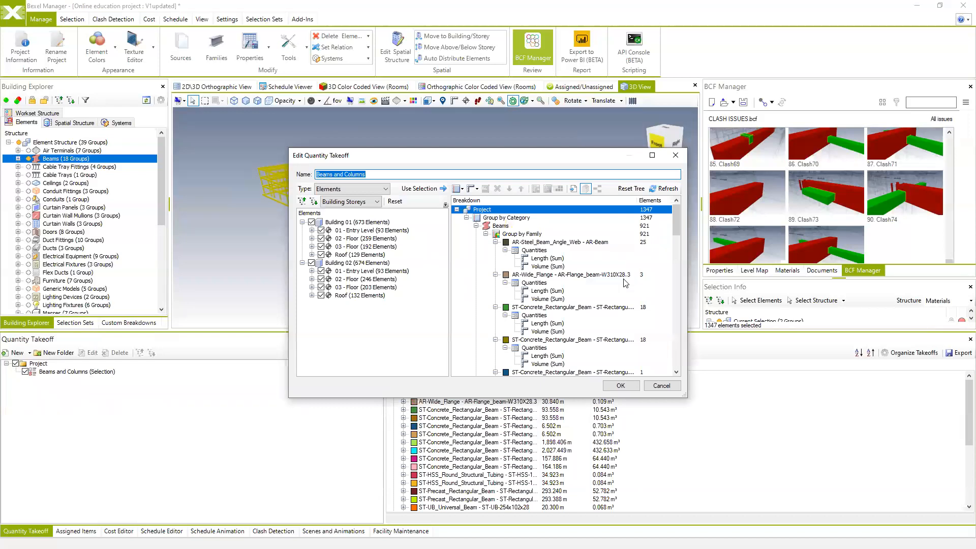
{"action": "left_click", "coordinate": [617, 189]}
Move the takeoff editor clear of the results and start adding another rule under Group by Family
{"action": "left_click", "coordinate": [527, 226]}
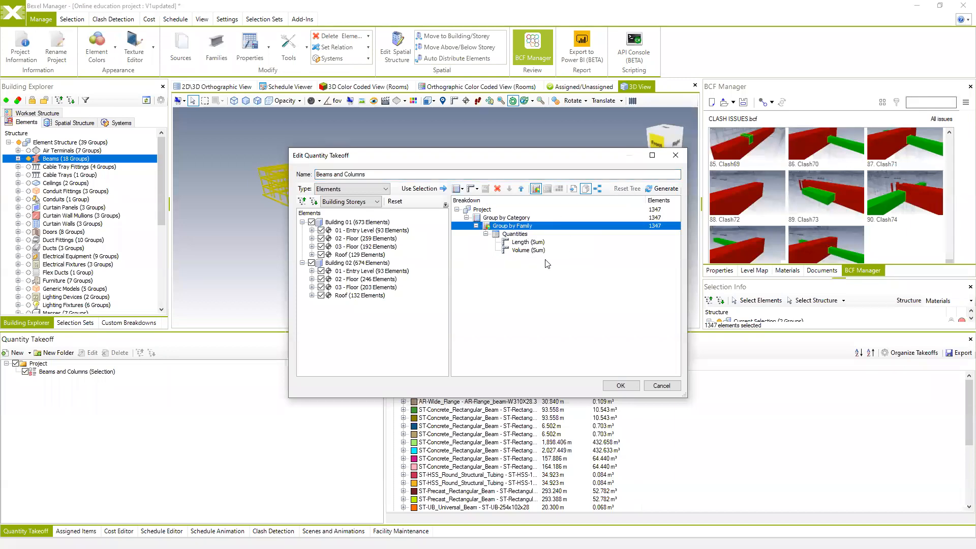
{"action": "left_click_drag", "start_coordinate": [551, 156], "coordinate": [488, 158]}
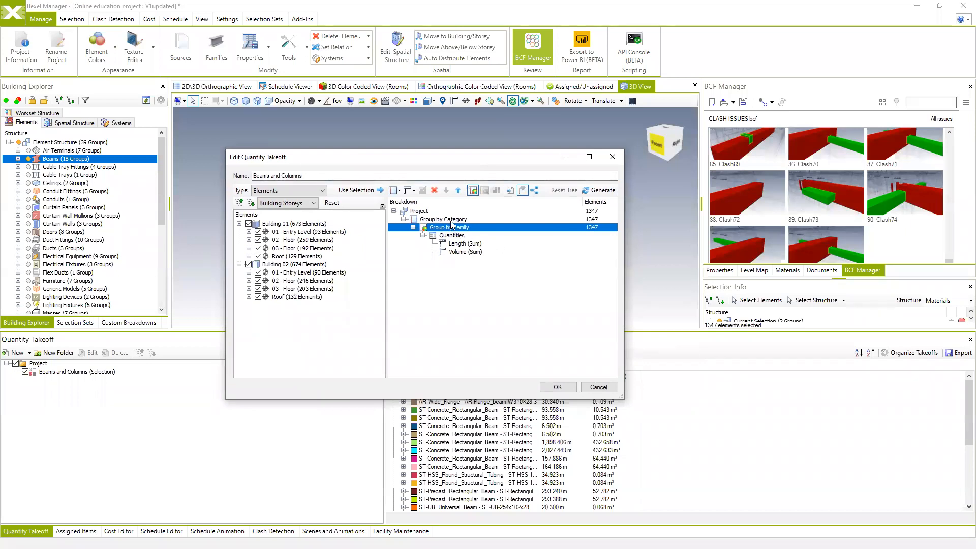
{"action": "left_click_drag", "start_coordinate": [425, 156], "coordinate": [356, 138]}
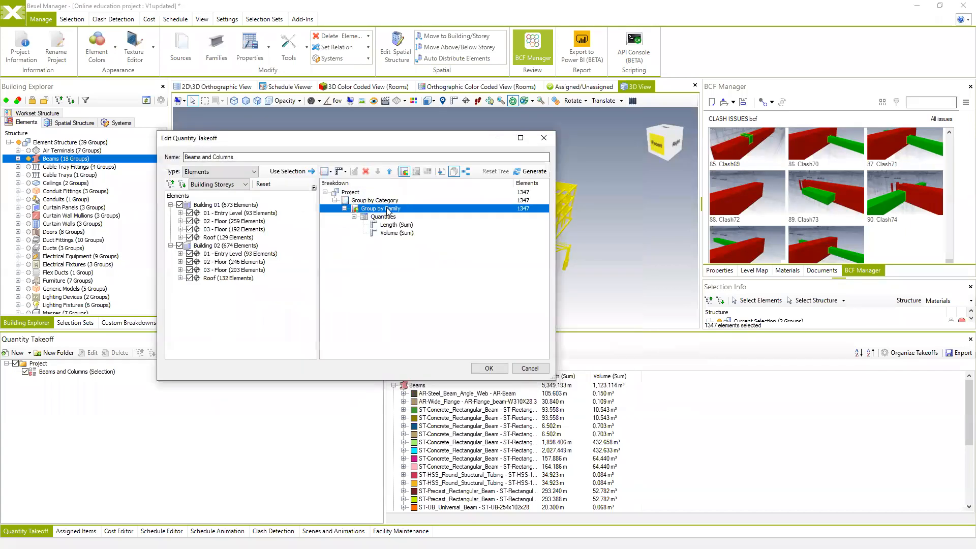
{"action": "right_click", "coordinate": [382, 213]}
{"action": "mouse_move", "coordinate": [425, 214]}
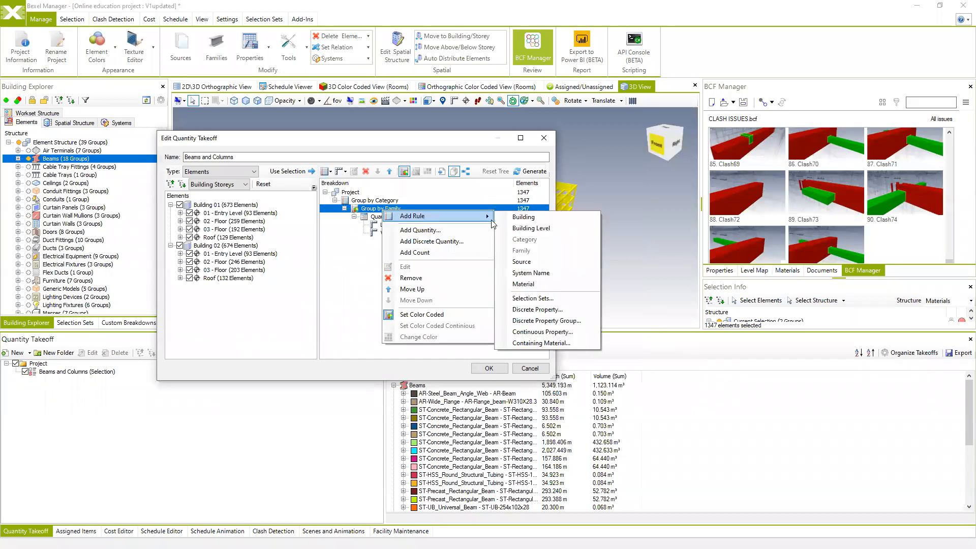
Add a Building grouping rule to the Beams and Columns takeoff, place it above the Category grouping and apply the edit
{"action": "left_click", "coordinate": [525, 218]}
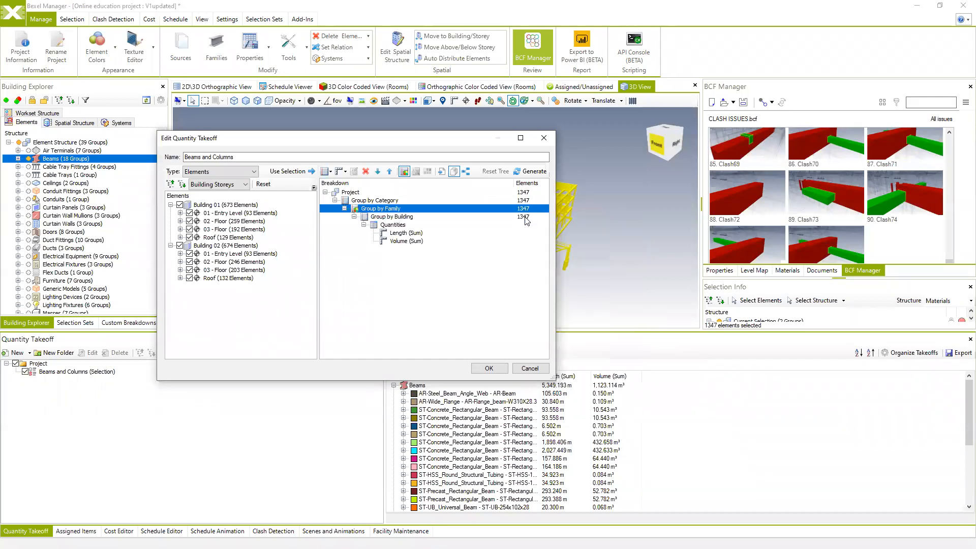
{"action": "left_click", "coordinate": [399, 219]}
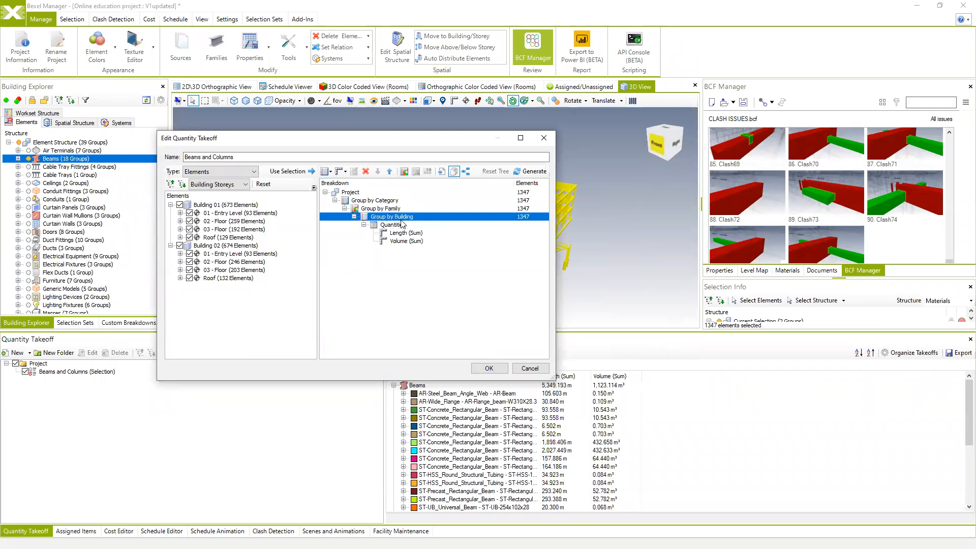
{"action": "left_click", "coordinate": [389, 172]}
{"action": "left_click", "coordinate": [389, 171]}
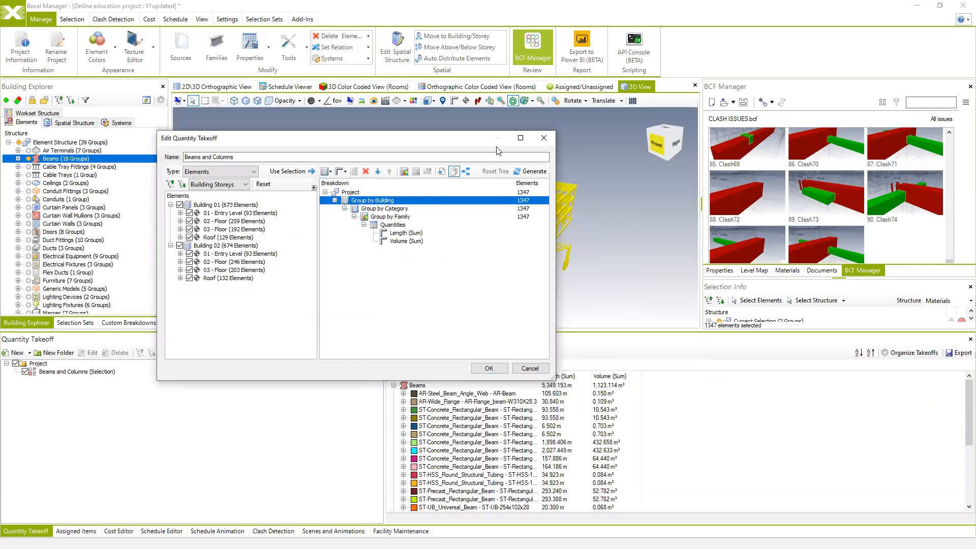
{"action": "left_click_drag", "start_coordinate": [450, 139], "coordinate": [396, 110]}
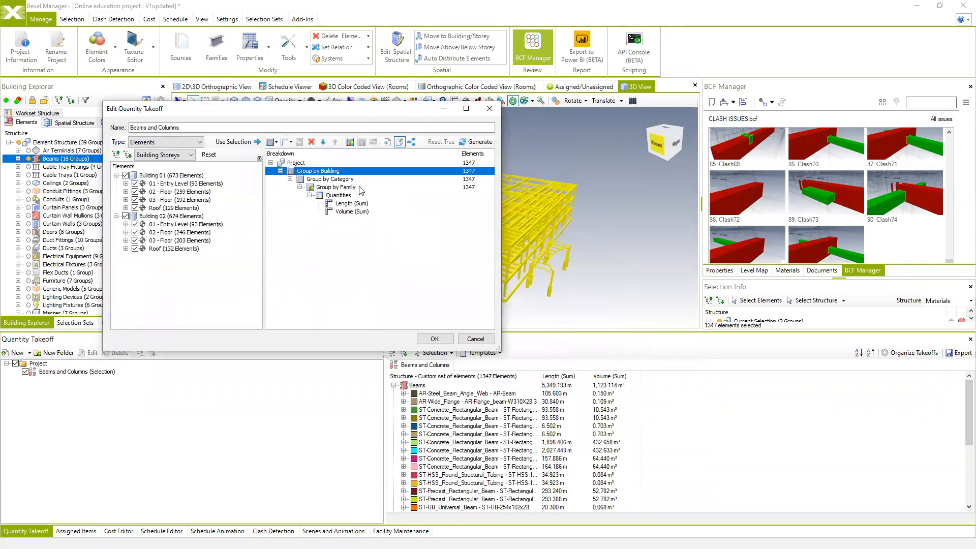
{"action": "left_click", "coordinate": [433, 339]}
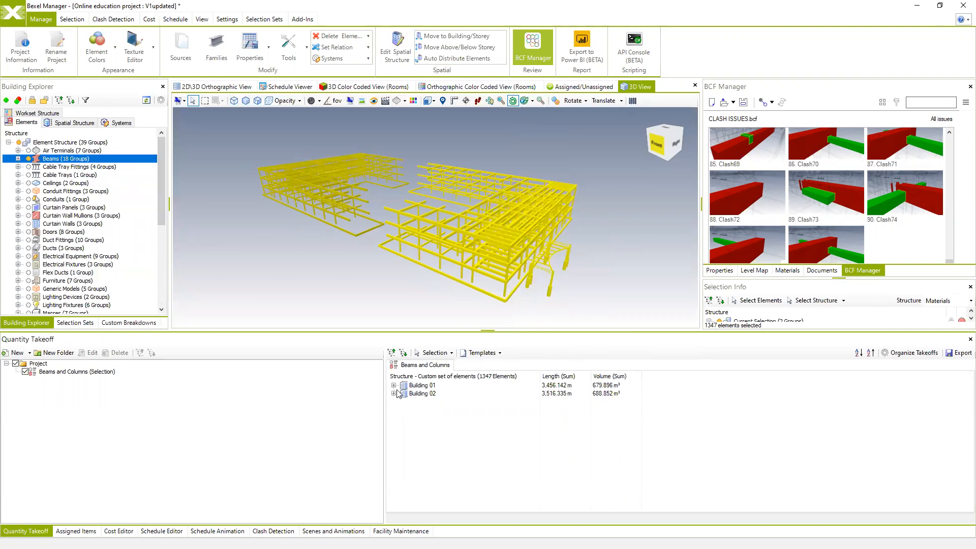
Expand both buildings in the takeoff results down to Building 01's beam and structural column families and Building 02's beam families
{"action": "left_click", "coordinate": [393, 385]}
{"action": "left_click", "coordinate": [393, 409]}
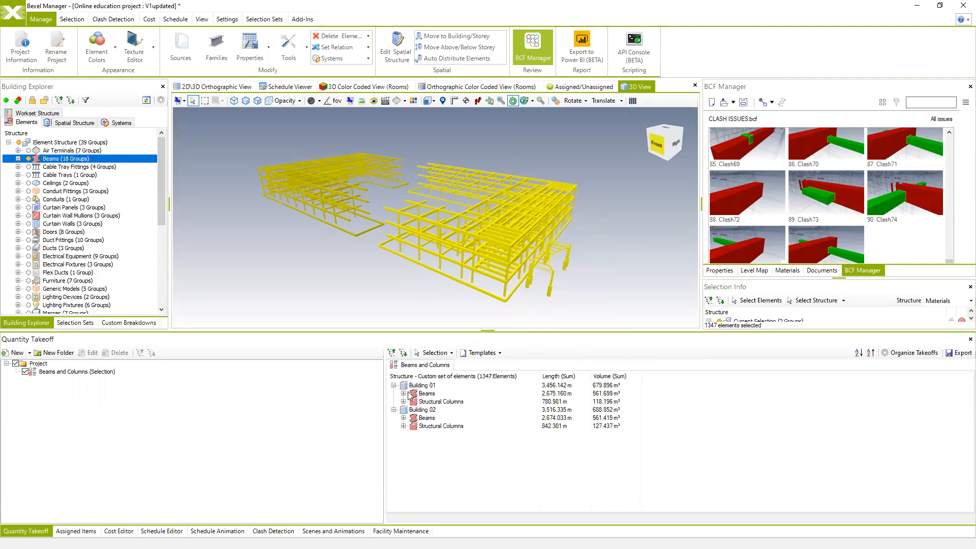
{"action": "left_click", "coordinate": [403, 394]}
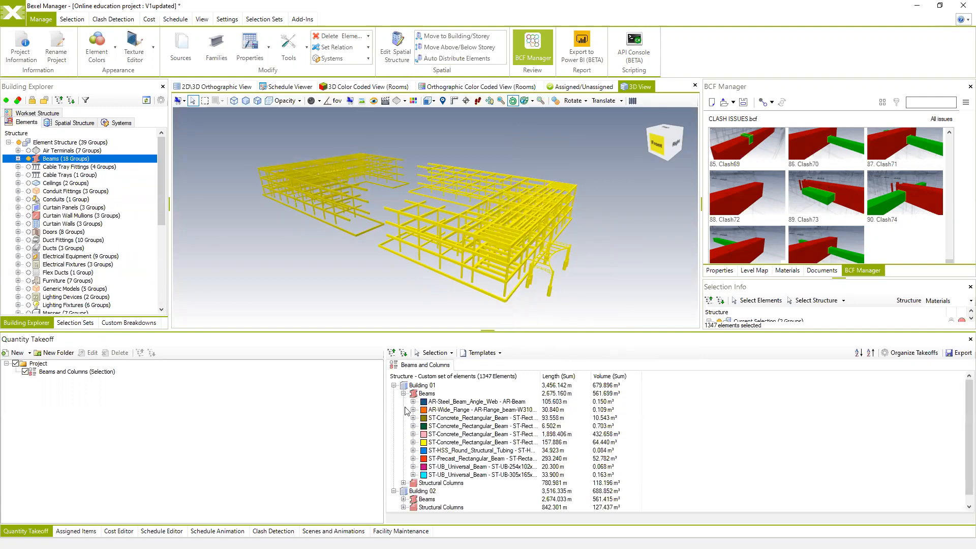
{"action": "left_click", "coordinate": [403, 483]}
{"action": "scroll", "coordinate": [412, 476], "scroll_direction": "down", "scroll_amount": 2}
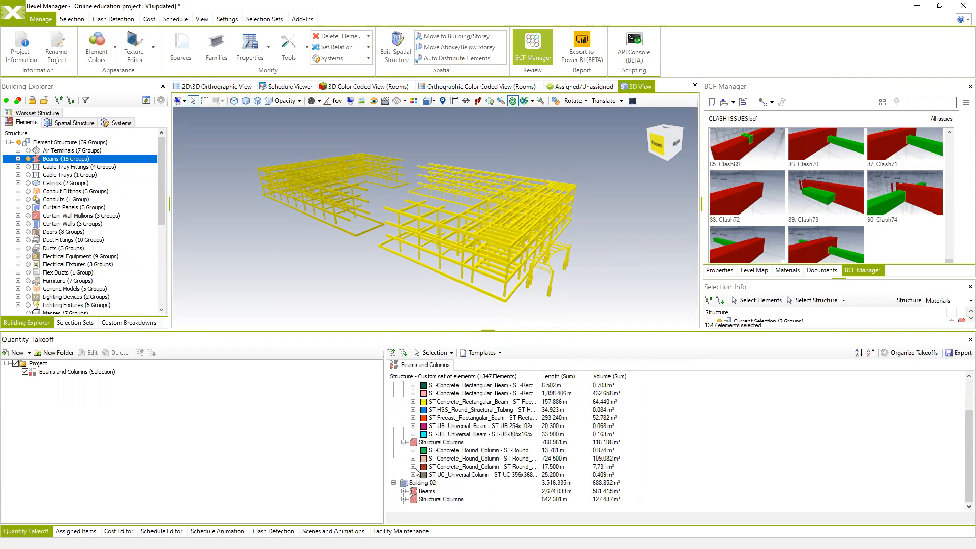
{"action": "left_click", "coordinate": [403, 491]}
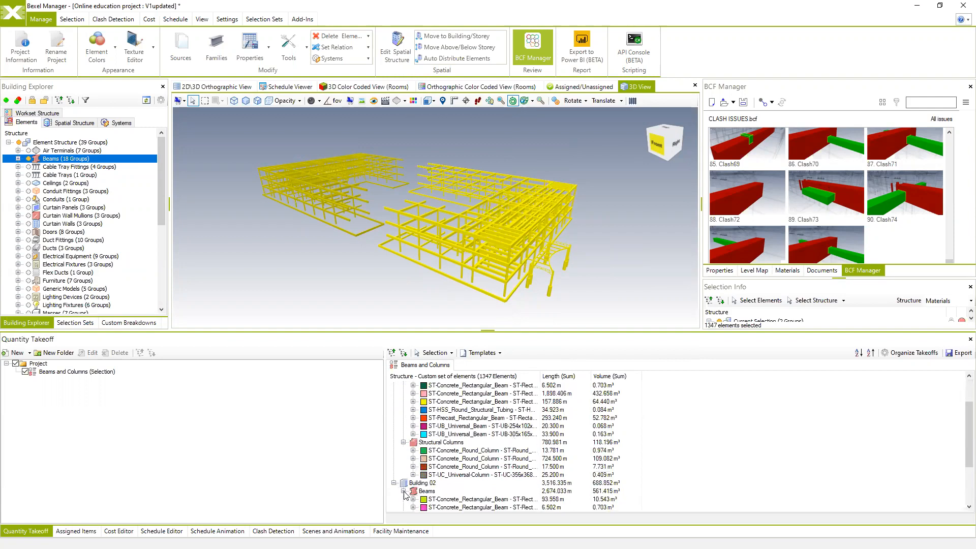
Clear the element selection and show the model in the 3D Color Coded View with Quantity Takeoffs as the viewer mode
{"action": "left_click", "coordinate": [340, 280]}
{"action": "left_click_drag", "start_coordinate": [341, 280], "coordinate": [437, 247]}
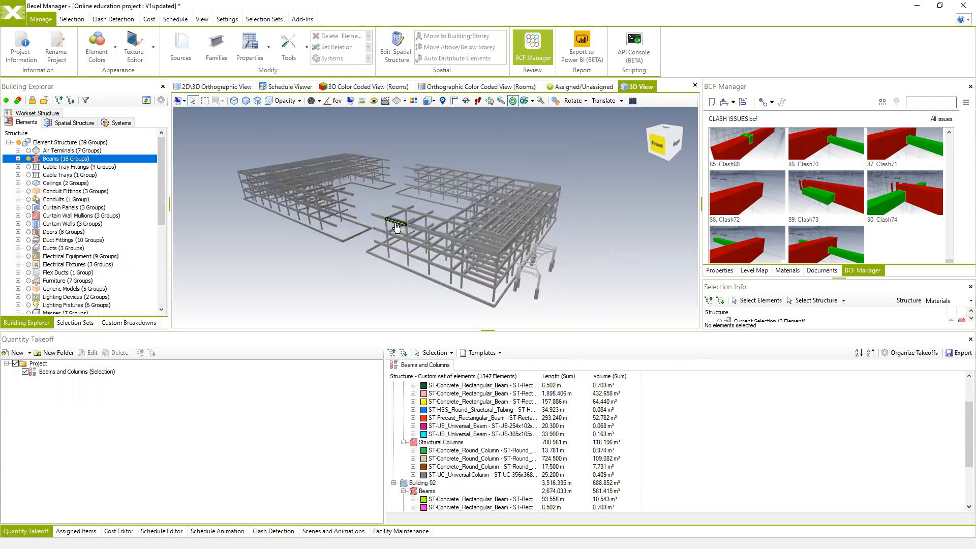
{"action": "left_click", "coordinate": [362, 86]}
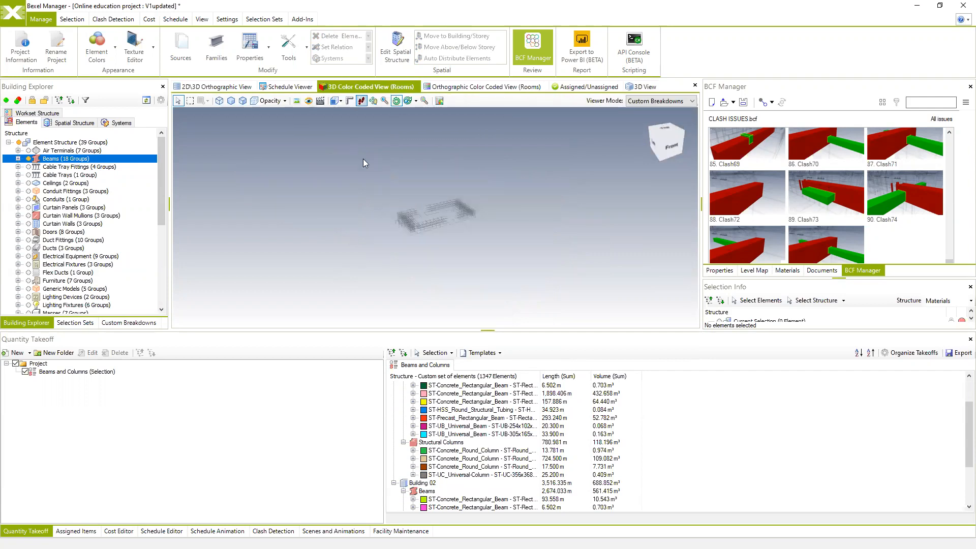
{"action": "mouse_move", "coordinate": [413, 208]}
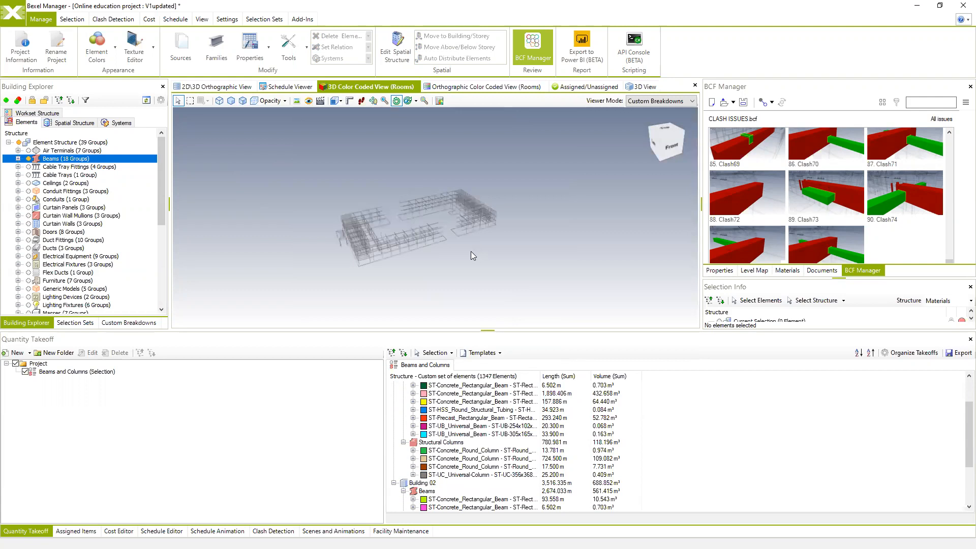
{"action": "scroll", "coordinate": [480, 438], "scroll_direction": "up", "scroll_amount": 3}
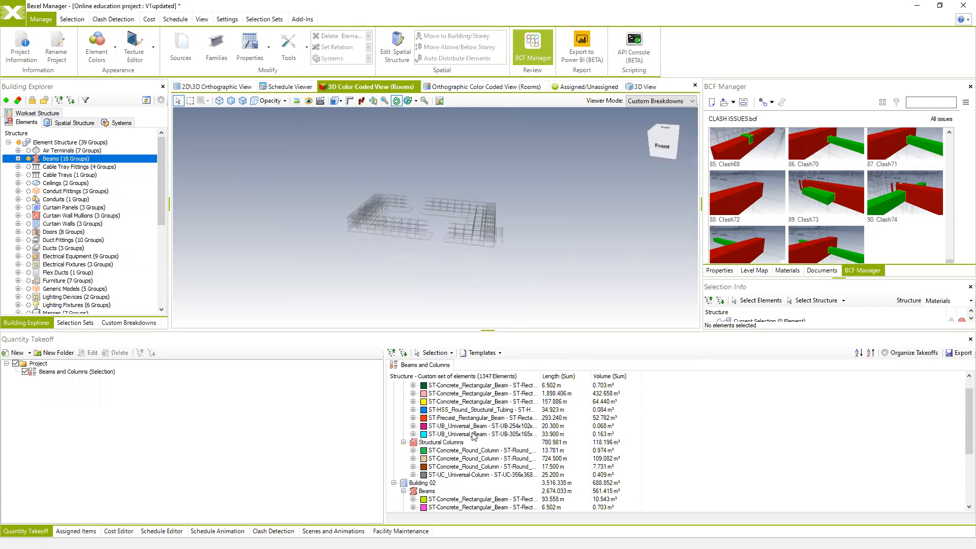
{"action": "left_click_drag", "start_coordinate": [473, 272], "coordinate": [499, 290]}
{"action": "left_click_drag", "start_coordinate": [546, 214], "coordinate": [516, 242]}
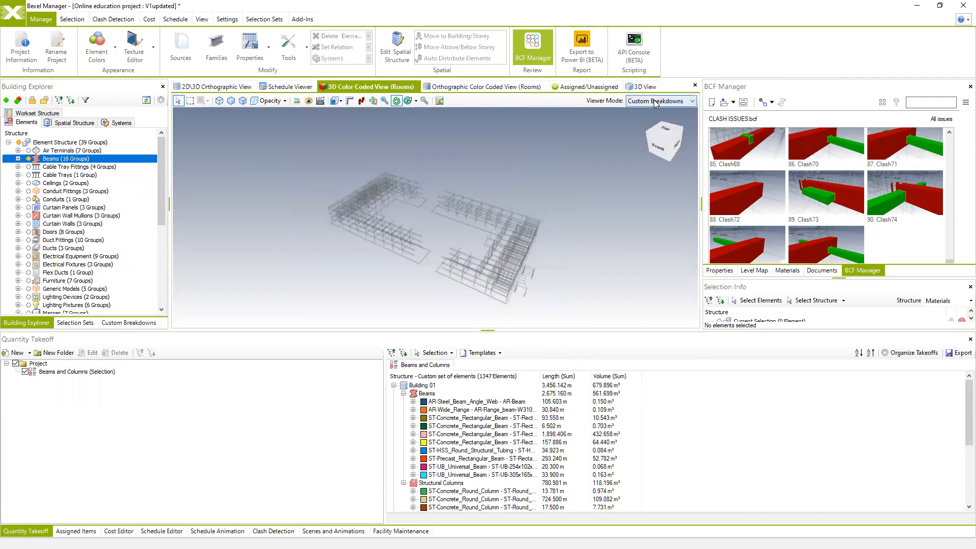
{"action": "middle_click_drag", "start_coordinate": [595, 178], "coordinate": [564, 196]}
{"action": "left_click", "coordinate": [693, 101]}
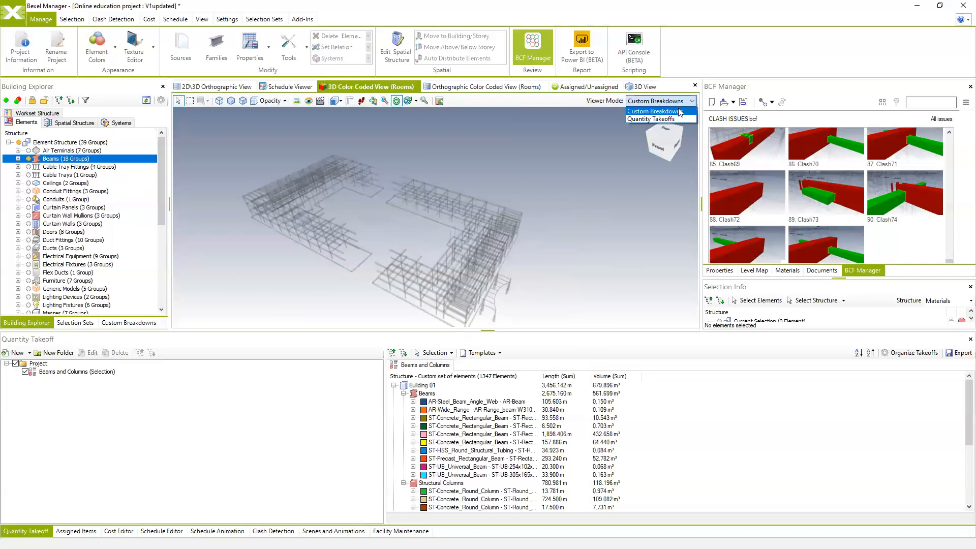
{"action": "left_click", "coordinate": [653, 119]}
Examine the color-coded model against the dark green concrete rectangular beam family of Building 01 in the takeoff
{"action": "scroll", "coordinate": [478, 280], "scroll_direction": "up", "scroll_amount": 2}
{"action": "left_click_drag", "start_coordinate": [470, 282], "coordinate": [542, 226]}
{"action": "scroll", "coordinate": [486, 445], "scroll_direction": "down", "scroll_amount": 4}
{"action": "scroll", "coordinate": [485, 445], "scroll_direction": "up", "scroll_amount": 4}
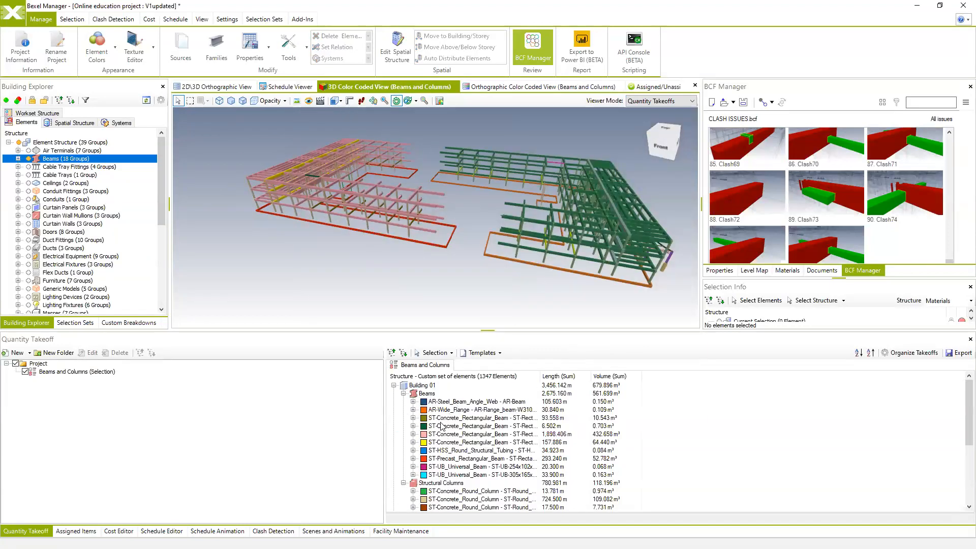
{"action": "left_click", "coordinate": [447, 425]}
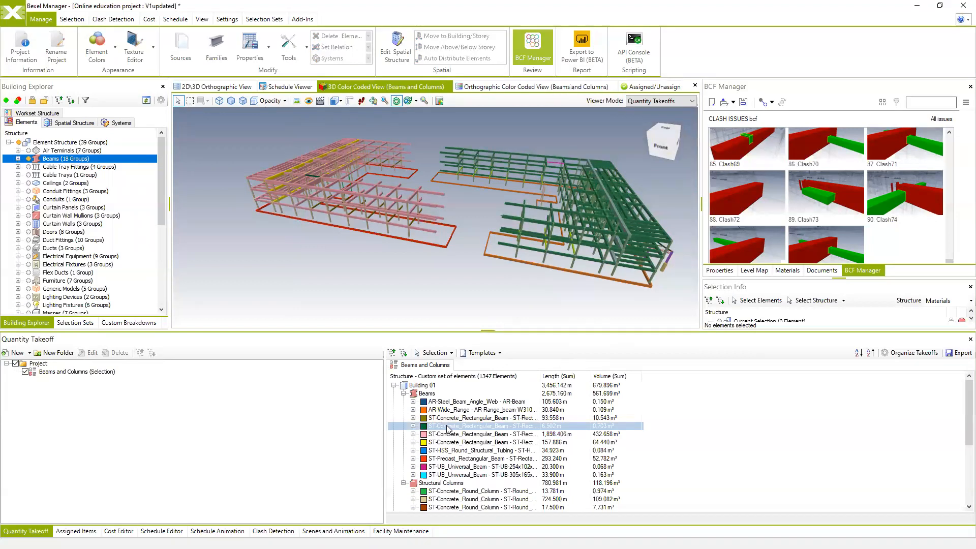
{"action": "left_click_drag", "start_coordinate": [430, 289], "coordinate": [498, 221]}
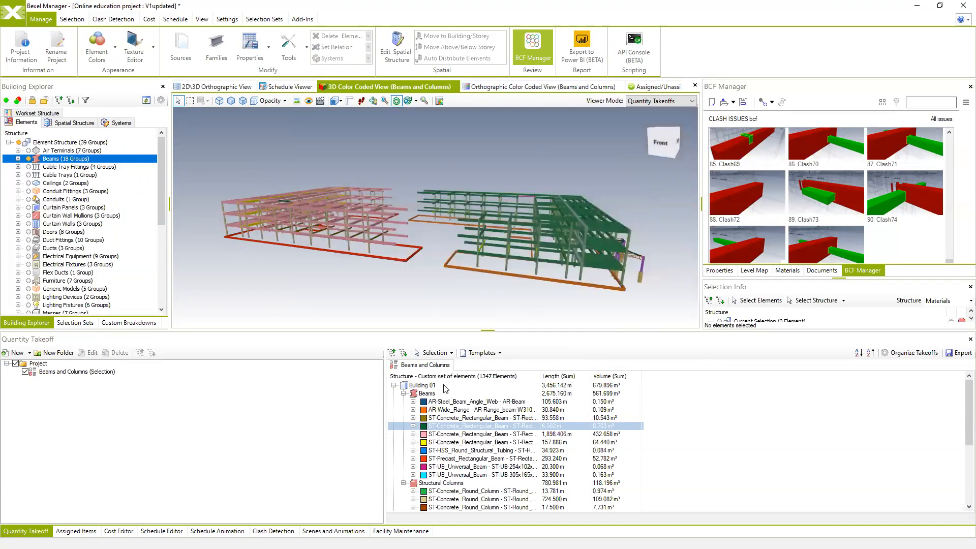
Pick Building 01's yellow concrete rectangular beam family and turn on Auto-Select from Takeoff
{"action": "left_click", "coordinate": [435, 352]}
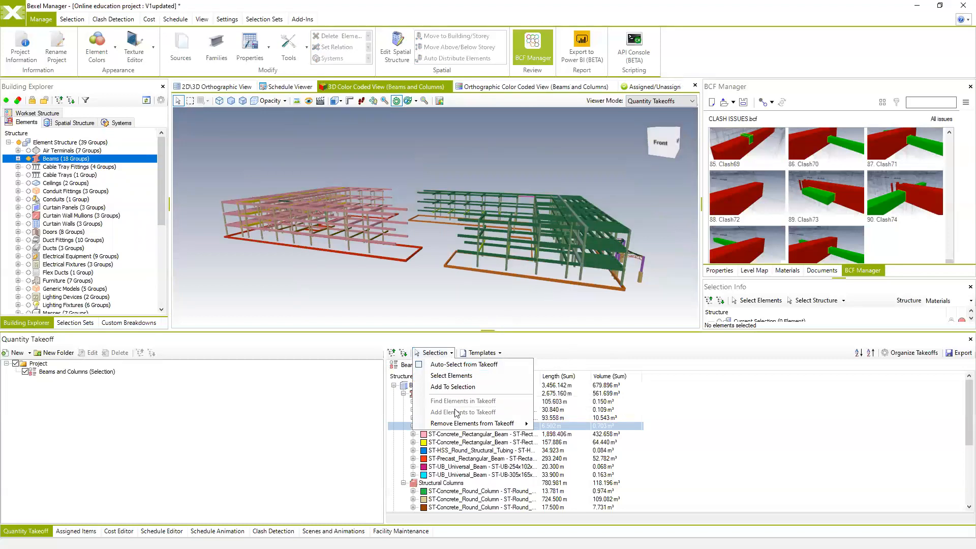
{"action": "left_click", "coordinate": [447, 377]}
{"action": "left_click", "coordinate": [455, 443]}
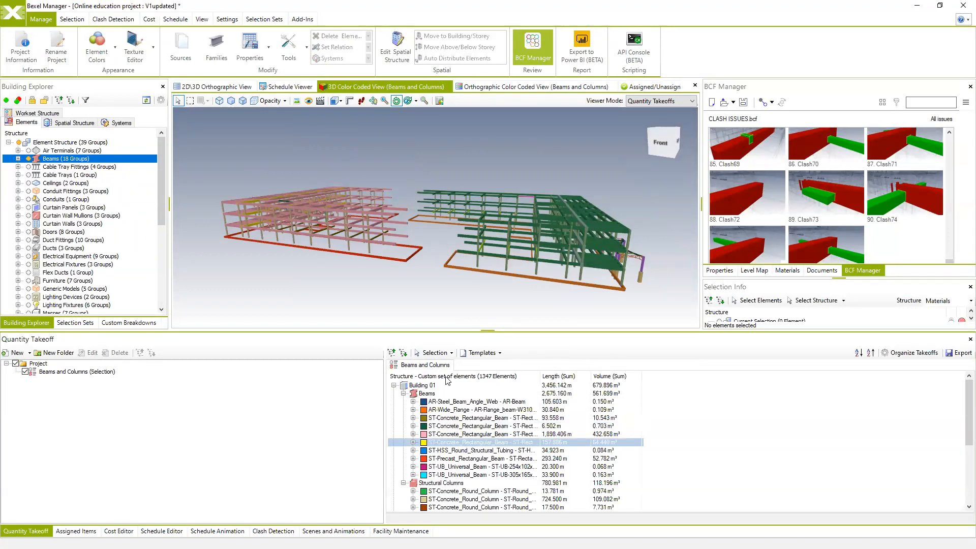
{"action": "left_click", "coordinate": [450, 353]}
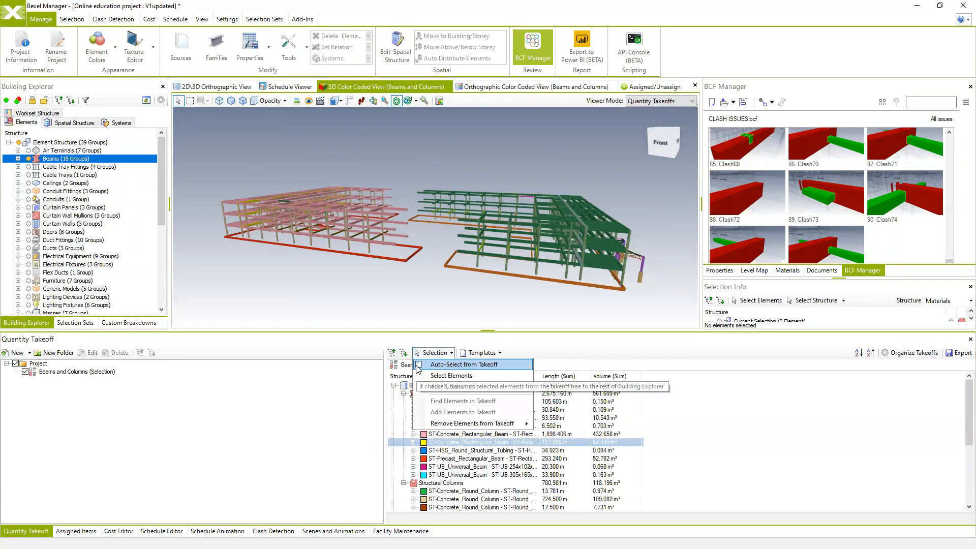
{"action": "left_click", "coordinate": [418, 365]}
Select Building 01's beam families one after another in the takeoff to locate their elements in the model
{"action": "left_click", "coordinate": [440, 417]}
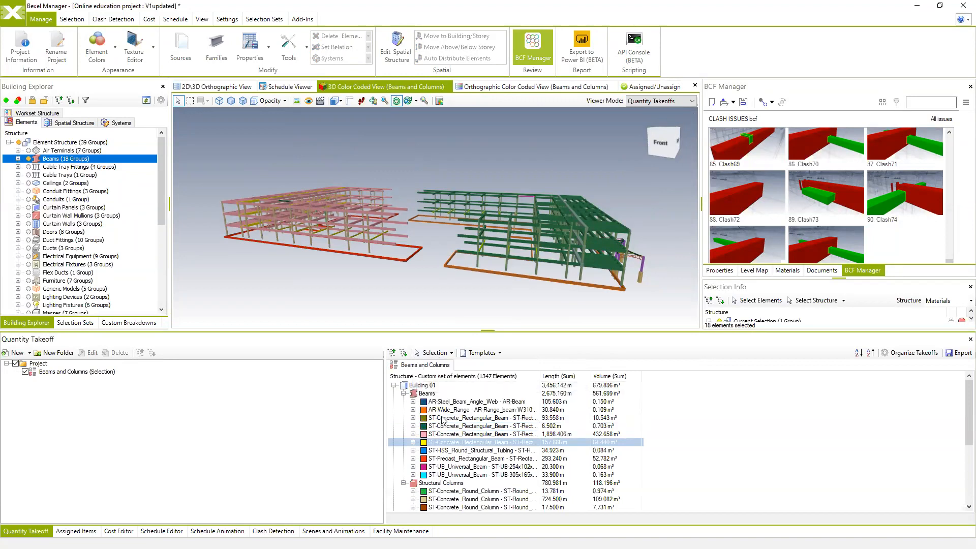
{"action": "middle_click_drag", "start_coordinate": [412, 277], "coordinate": [500, 223]}
{"action": "left_click", "coordinate": [464, 451]}
{"action": "key", "text": "Down"}
{"action": "key", "text": "Down"}
{"action": "key", "text": "Up"}
{"action": "key", "text": "Up"}
{"action": "key", "text": "Up"}
{"action": "key", "text": "Up"}
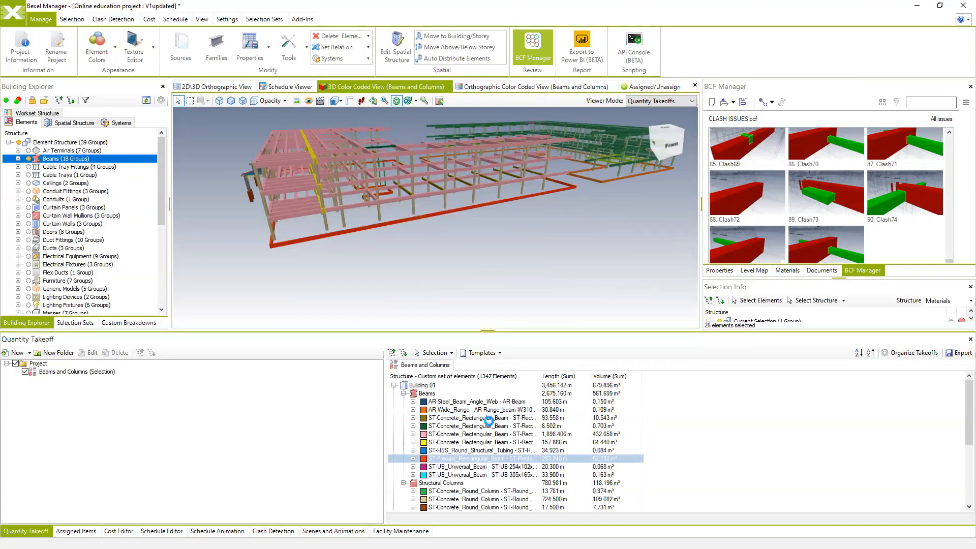
{"action": "left_click", "coordinate": [480, 418]}
{"action": "left_click", "coordinate": [478, 411]}
Select a single beam in the 3D model and find that element in the takeoff
{"action": "middle_click_drag", "start_coordinate": [501, 175], "coordinate": [447, 204]}
{"action": "scroll", "coordinate": [496, 239], "scroll_direction": "down", "scroll_amount": 2}
{"action": "left_click", "coordinate": [474, 201]}
{"action": "middle_click_drag", "start_coordinate": [504, 219], "coordinate": [475, 218]}
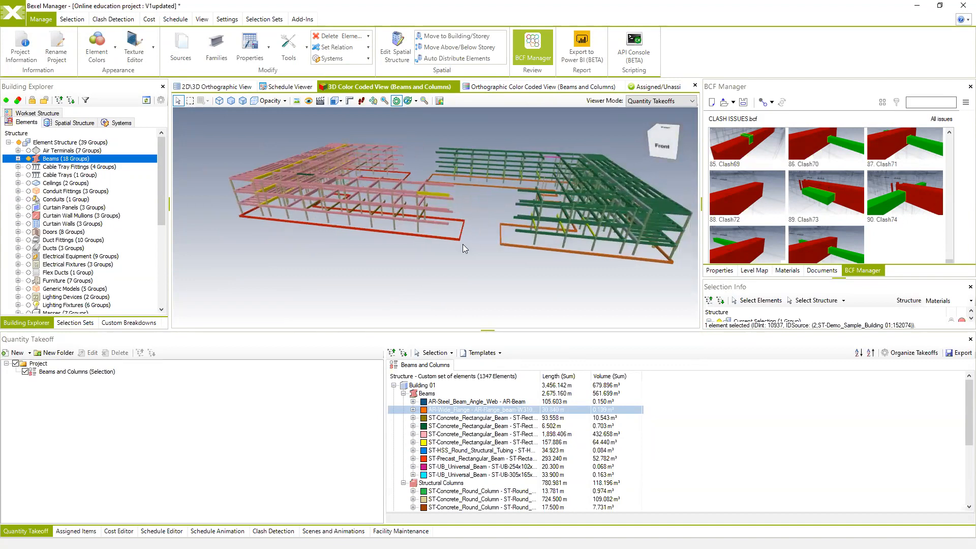
{"action": "left_click", "coordinate": [435, 352]}
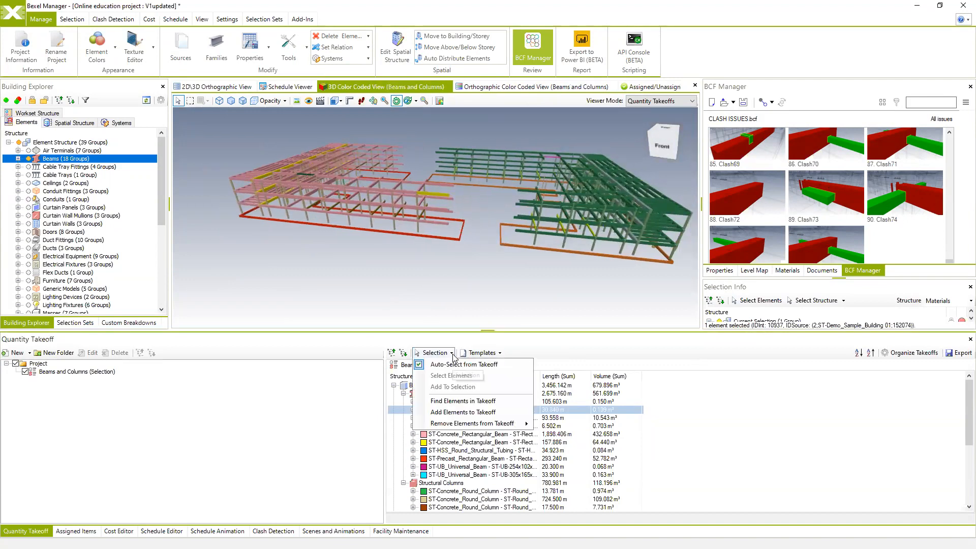
{"action": "left_click", "coordinate": [455, 401]}
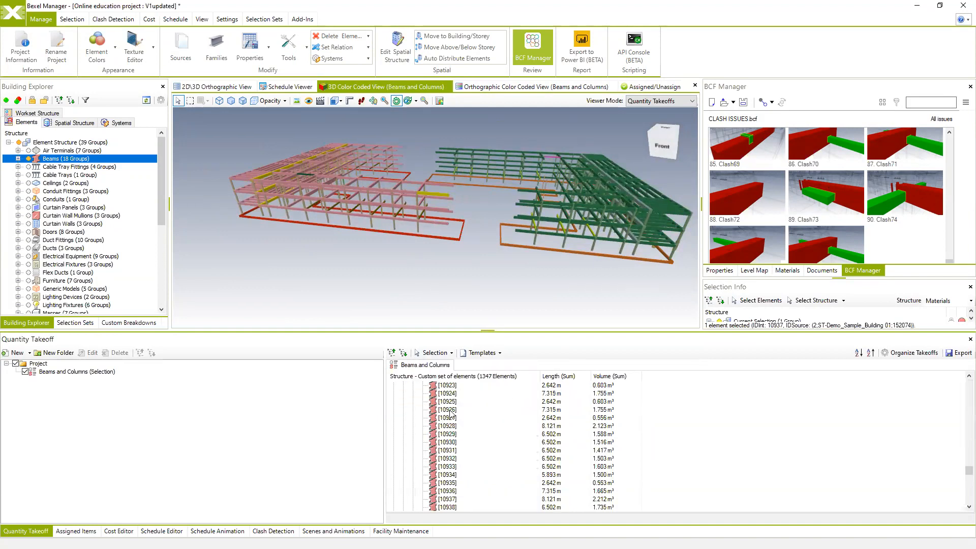
Select beams 10937 and 10933 in turn in the takeoff list and examine them in the color-coded model
{"action": "scroll", "coordinate": [422, 228], "scroll_direction": "up", "scroll_amount": 5}
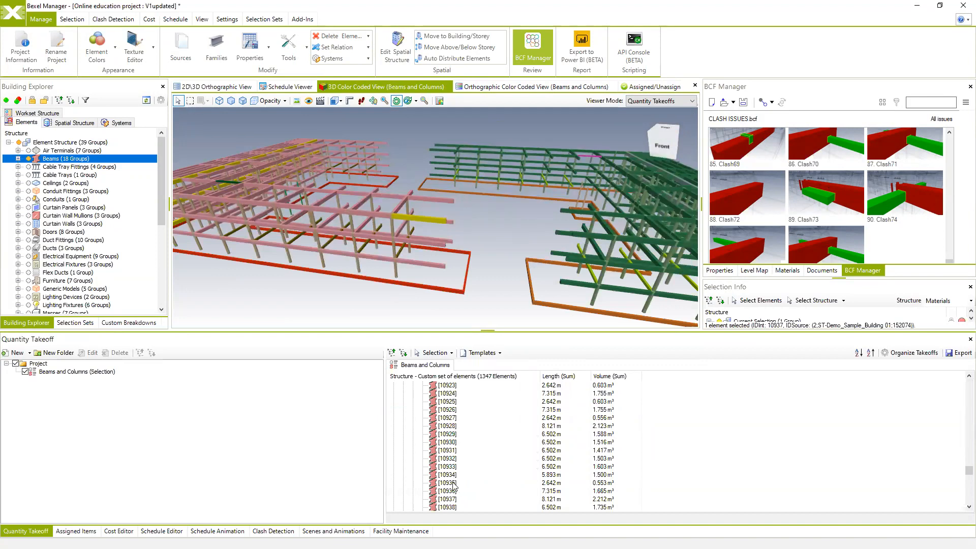
{"action": "left_click", "coordinate": [447, 500]}
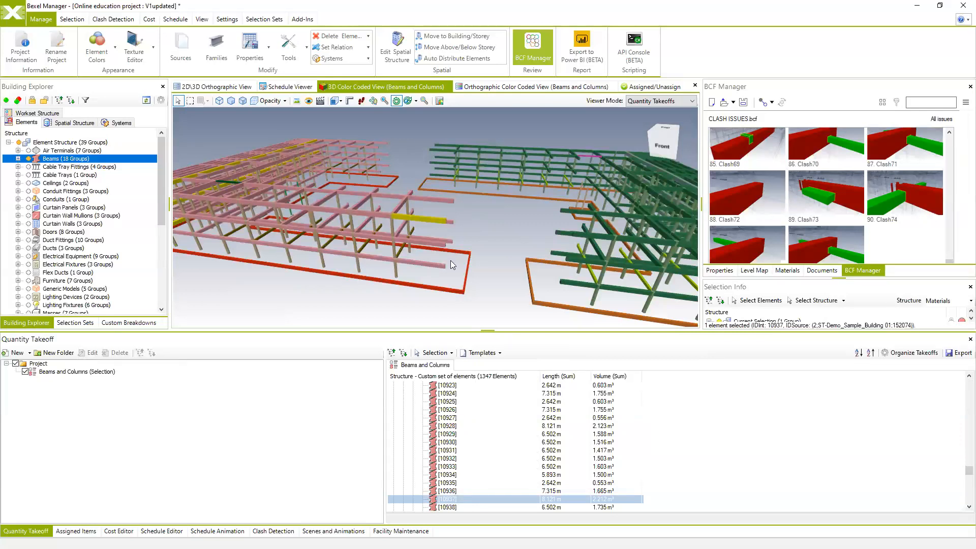
{"action": "left_click", "coordinate": [446, 467]}
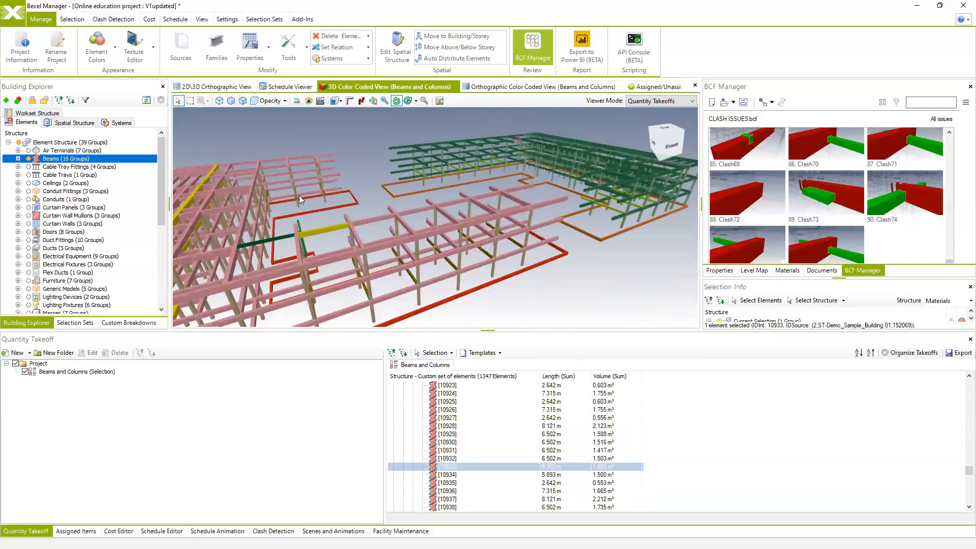
{"action": "scroll", "coordinate": [351, 193], "scroll_direction": "down", "scroll_amount": 3}
{"action": "scroll", "coordinate": [452, 216], "scroll_direction": "down", "scroll_amount": 3}
{"action": "mouse_move", "coordinate": [513, 238]}
{"action": "middle_mouse_down"}
{"action": "mouse_move", "coordinate": [497, 244]}
{"action": "mouse_move", "coordinate": [507, 248]}
{"action": "middle_mouse_up"}
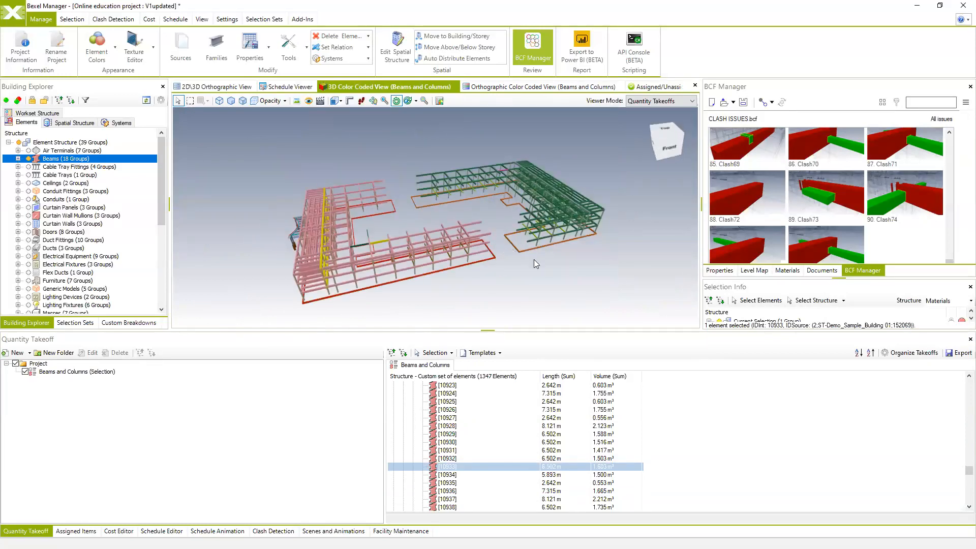
{"action": "middle_click_drag", "start_coordinate": [521, 257], "coordinate": [516, 212]}
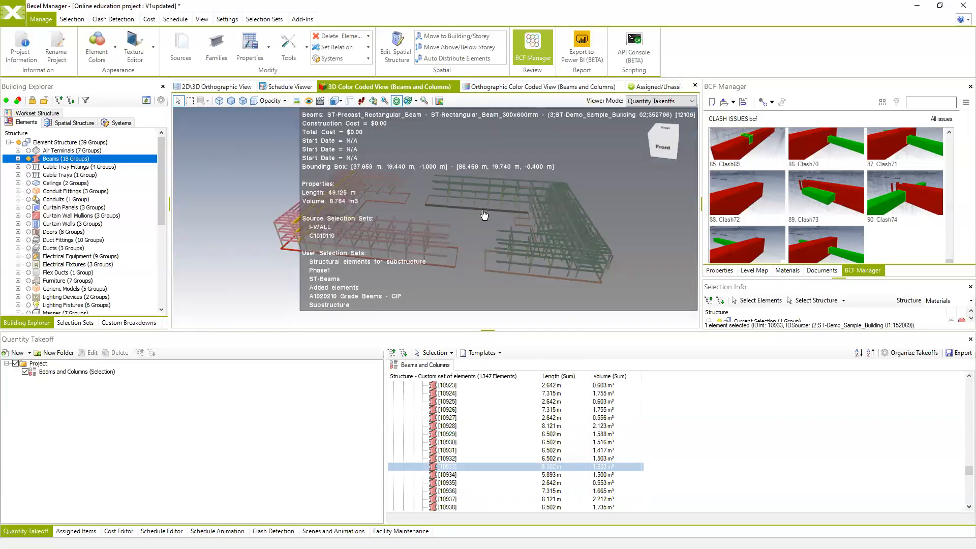
{"action": "middle_click_drag", "start_coordinate": [484, 215], "coordinate": [469, 225]}
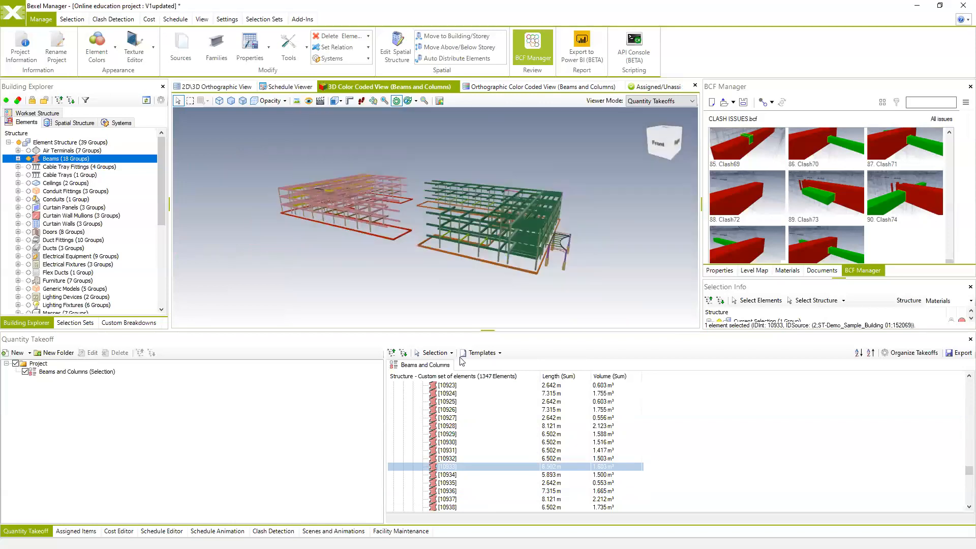
Start a new blank quantity takeoff in the project
{"action": "left_click", "coordinate": [90, 424]}
{"action": "left_click", "coordinate": [29, 353]}
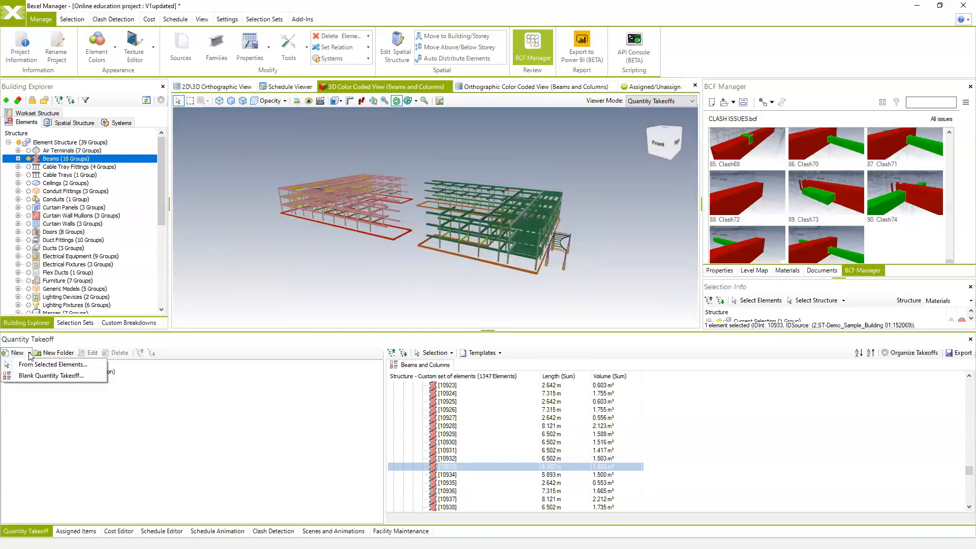
{"action": "left_click", "coordinate": [40, 376]}
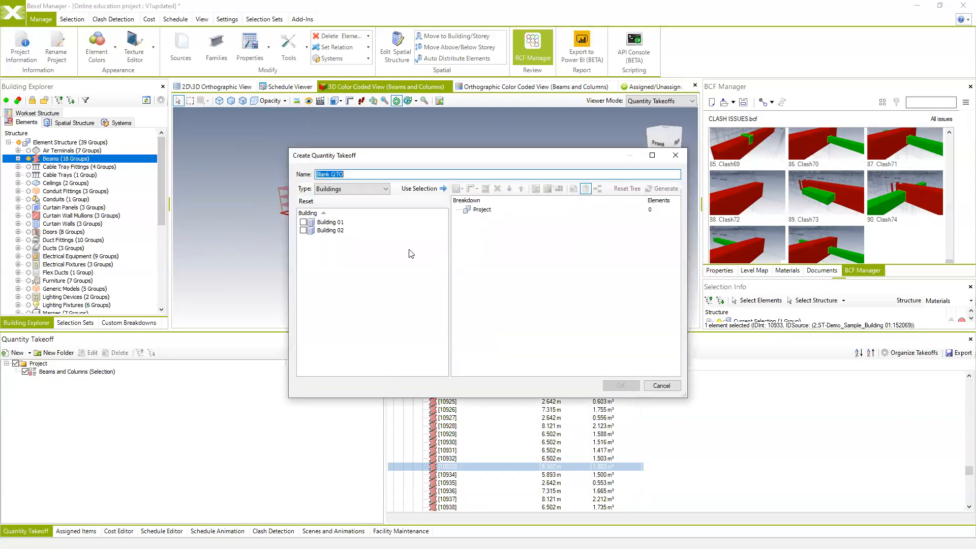
Look through the takeoff's available source elements by building storey and by selection set
{"action": "left_click", "coordinate": [389, 189]}
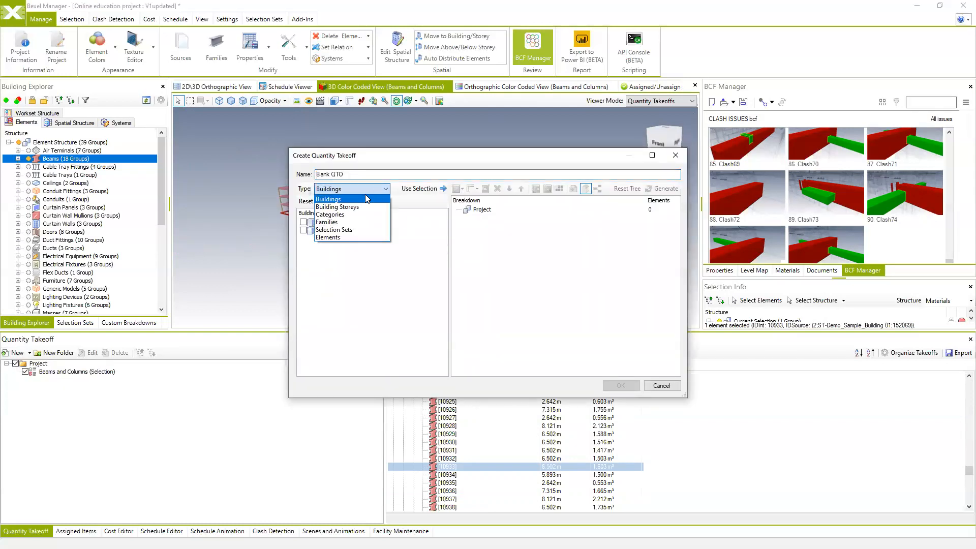
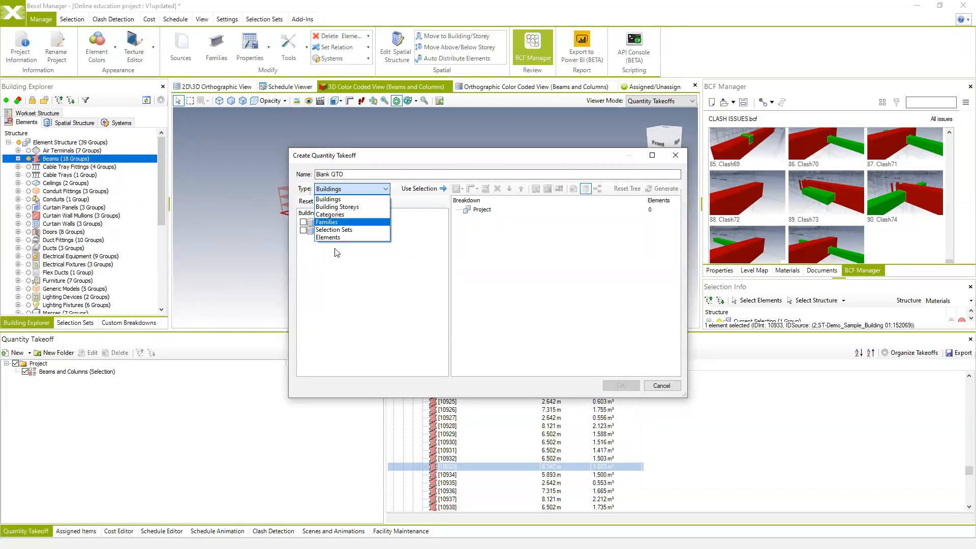
{"action": "left_click", "coordinate": [341, 209]}
{"action": "left_click", "coordinate": [302, 222]}
{"action": "left_click", "coordinate": [302, 222]}
{"action": "left_click", "coordinate": [385, 189]}
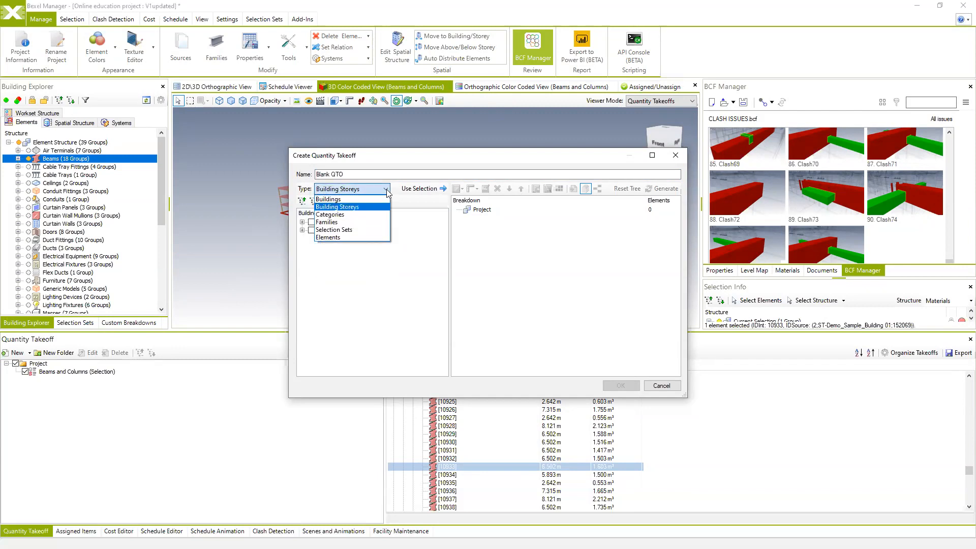
{"action": "left_click", "coordinate": [387, 190]}
{"action": "left_click", "coordinate": [387, 190]}
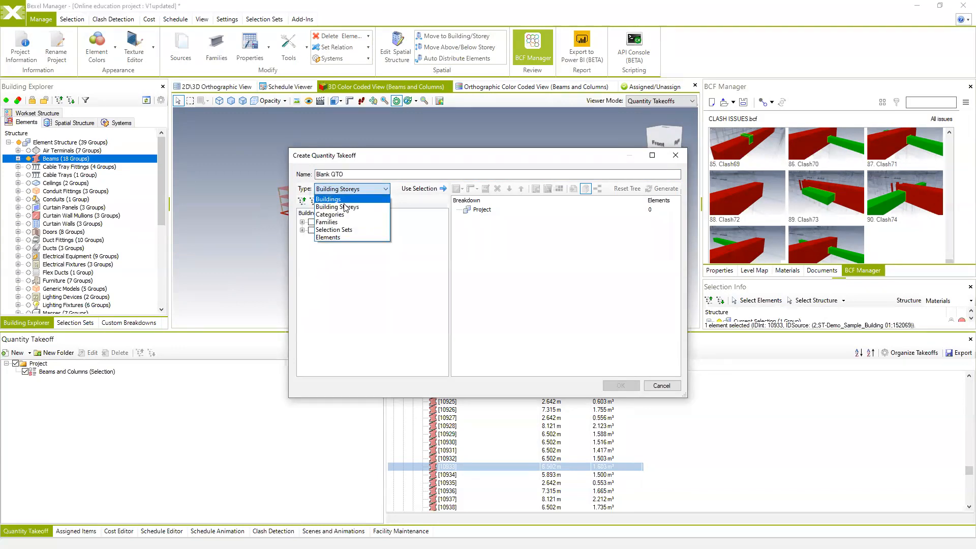
{"action": "left_click", "coordinate": [333, 230]}
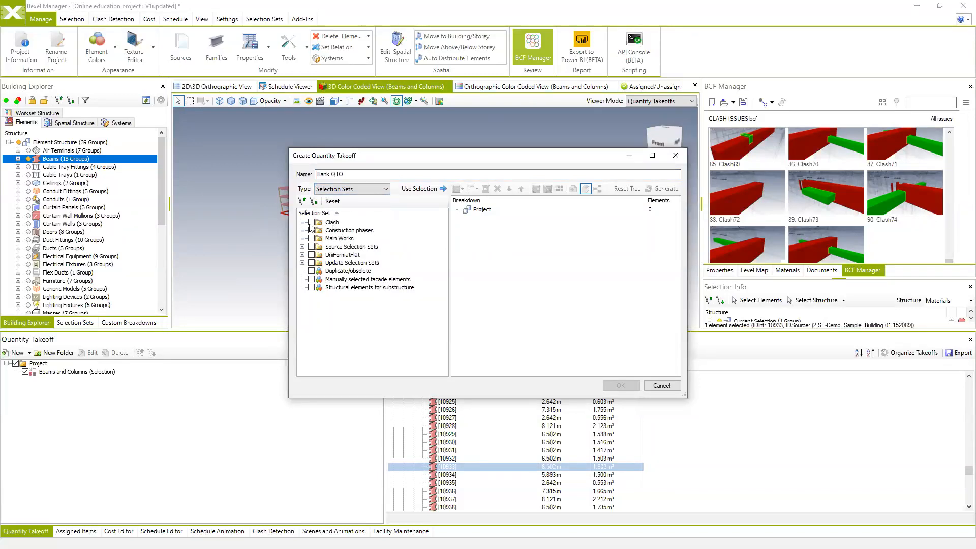
Set the source type to Buildings and use Building 01 and Building 02 as the takeoff's elements
{"action": "left_click", "coordinate": [385, 188]}
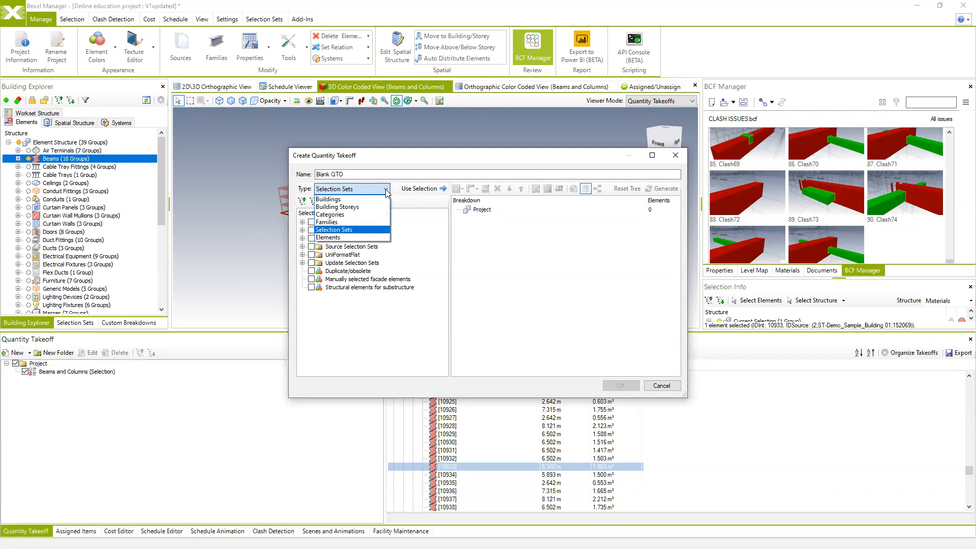
{"action": "left_click", "coordinate": [346, 198]}
{"action": "left_click", "coordinate": [303, 222]}
{"action": "left_click", "coordinate": [304, 230]}
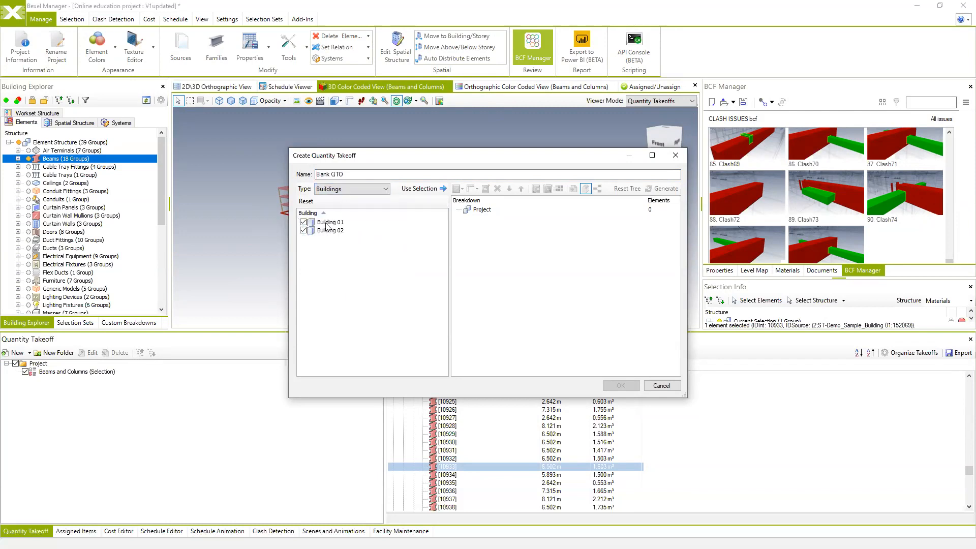
{"action": "left_click", "coordinate": [432, 188]}
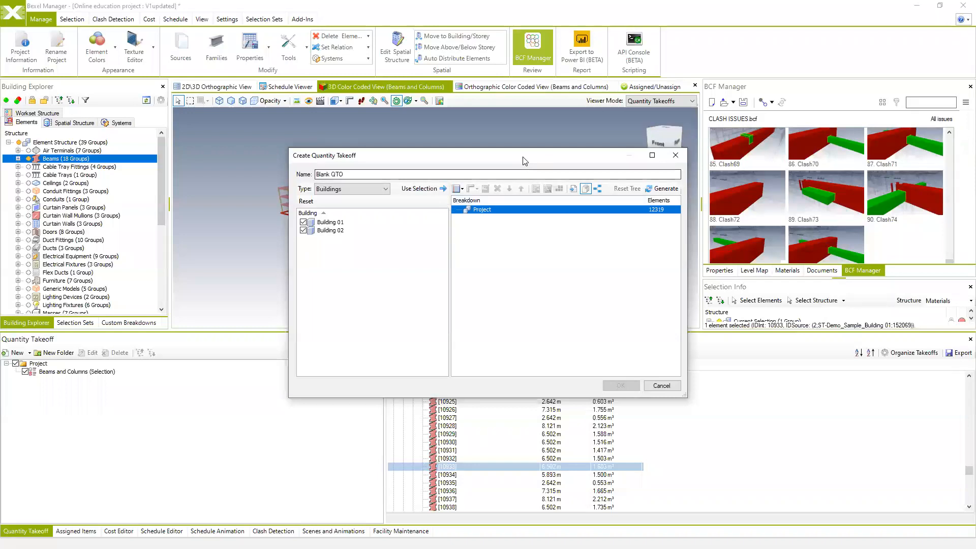
Add a Building grouping rule under Project in the breakdown and nest a Category rule beneath it
{"action": "left_click_drag", "start_coordinate": [523, 161], "coordinate": [427, 158]}
{"action": "right_click", "coordinate": [402, 208]}
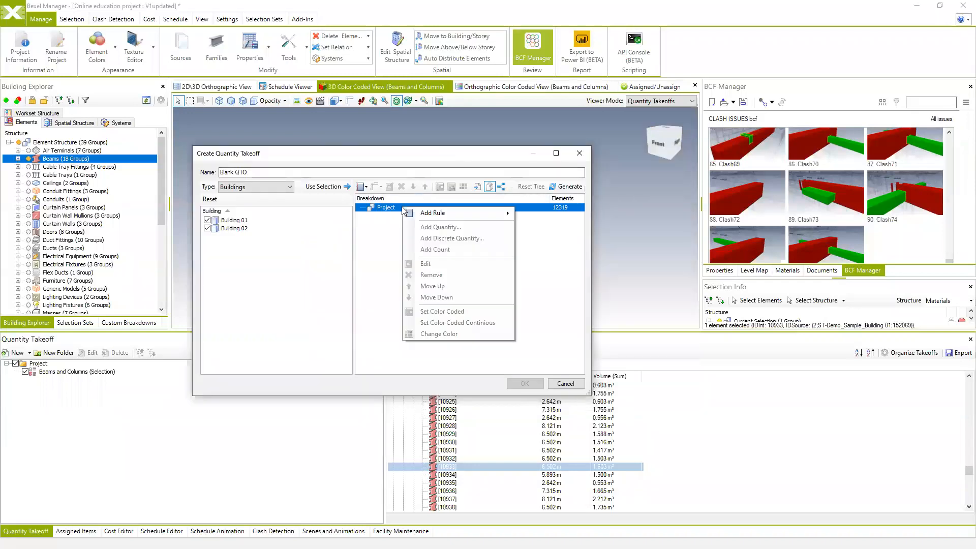
{"action": "mouse_move", "coordinate": [433, 217]}
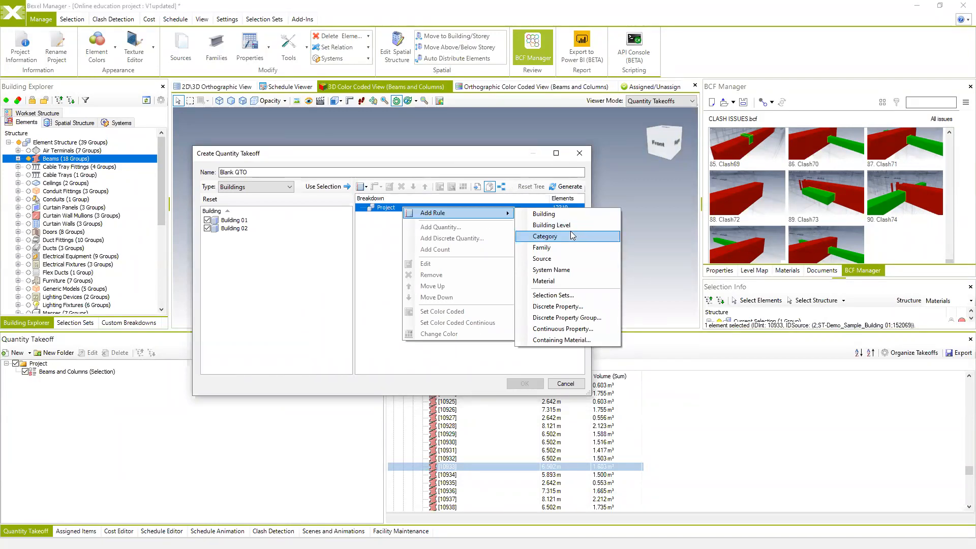
{"action": "left_click", "coordinate": [556, 215]}
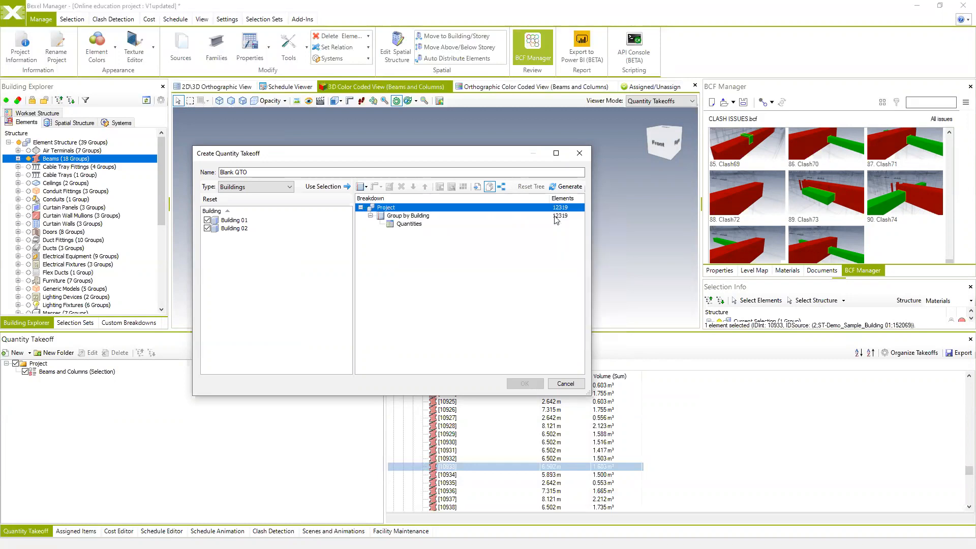
{"action": "right_click", "coordinate": [408, 218]}
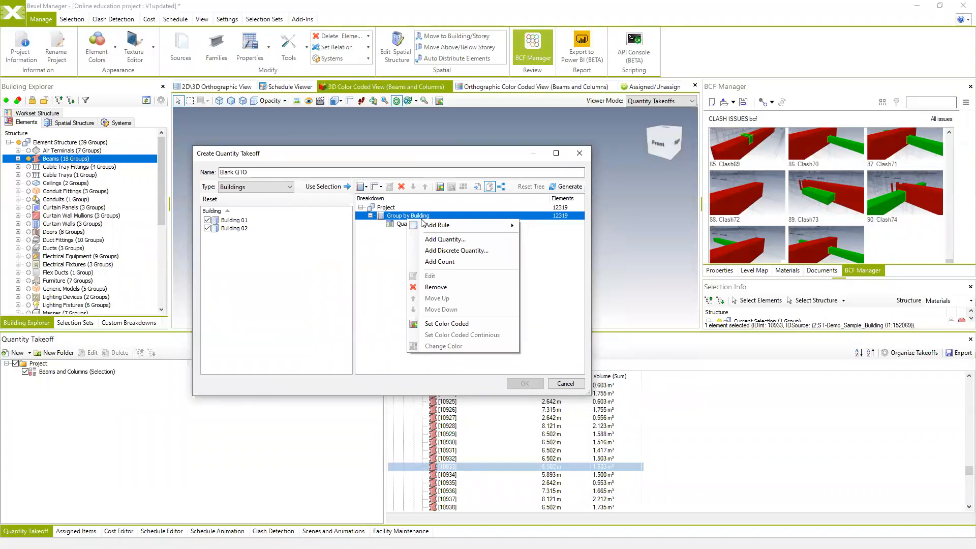
{"action": "mouse_move", "coordinate": [439, 225]}
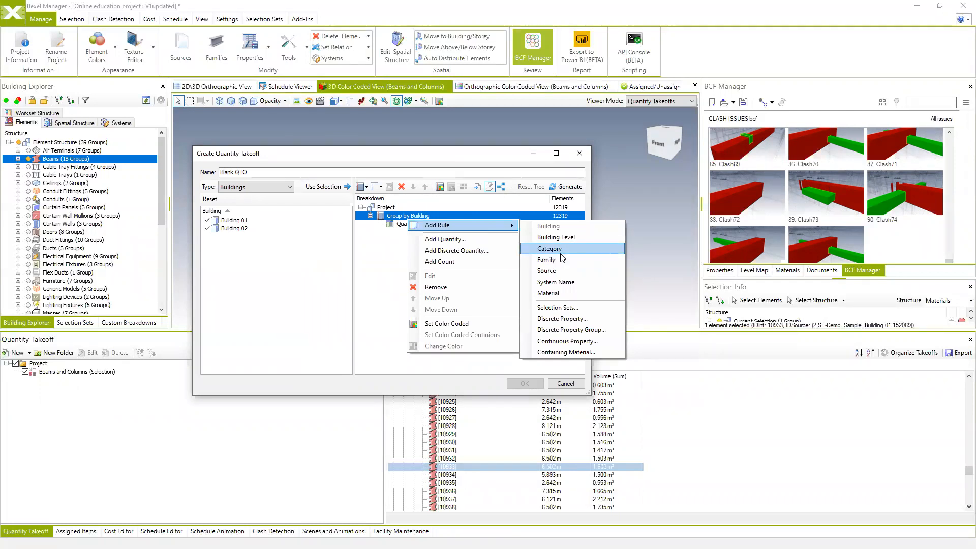
{"action": "left_click", "coordinate": [557, 249]}
Add a discrete property rule for UniFormat under the category grouping and set that rule as color coded
{"action": "right_click", "coordinate": [438, 225]}
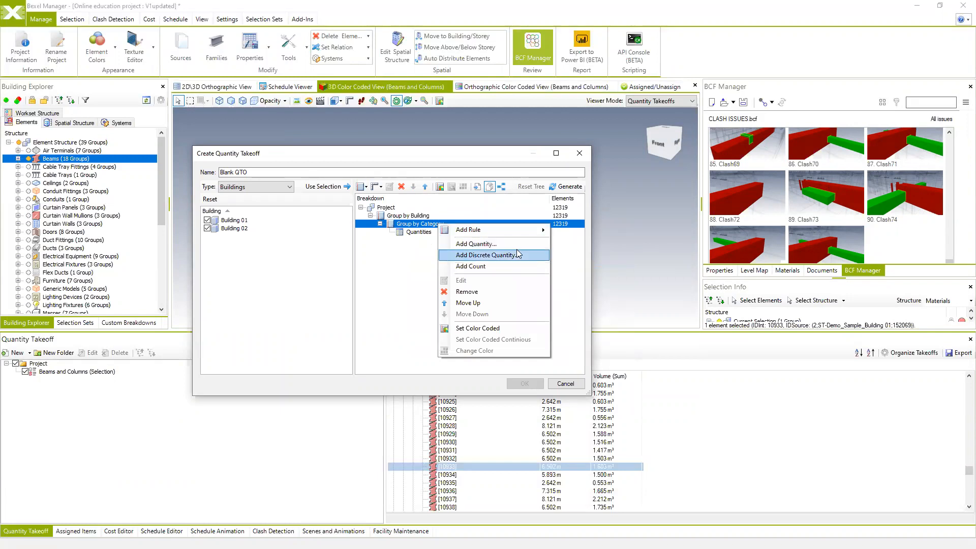
{"action": "mouse_move", "coordinate": [533, 229]}
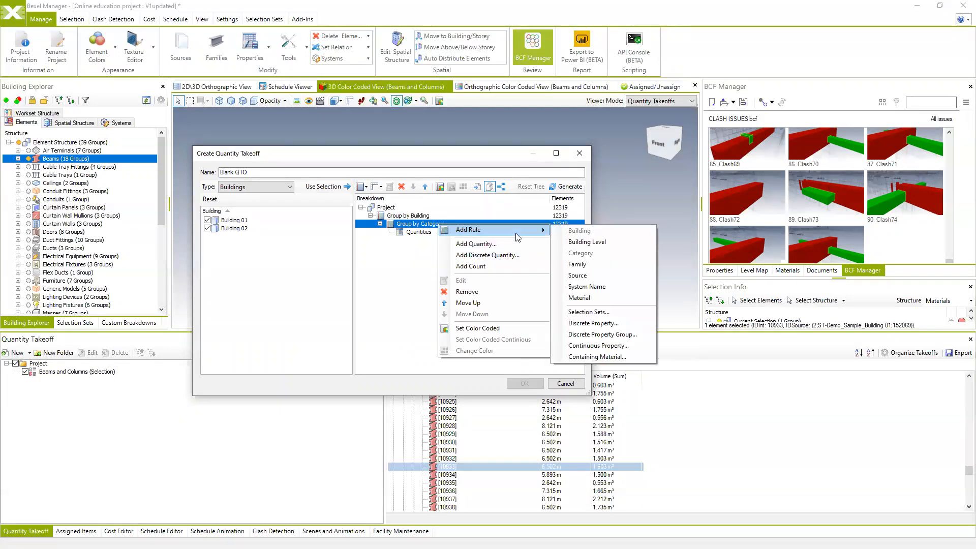
{"action": "left_click", "coordinate": [592, 323]}
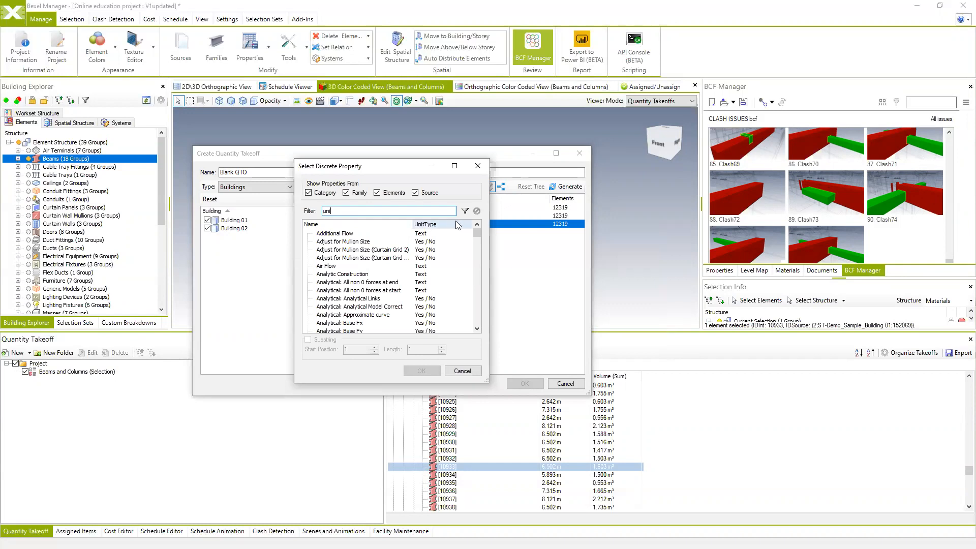
{"action": "left_click", "coordinate": [465, 211]}
{"action": "left_click", "coordinate": [325, 234]}
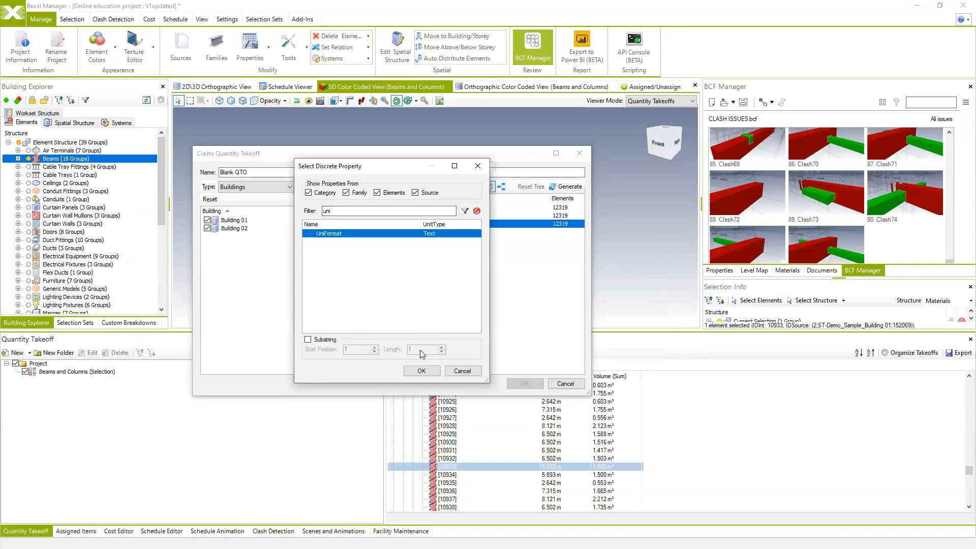
{"action": "left_click", "coordinate": [421, 370]}
{"action": "left_click", "coordinate": [434, 232]}
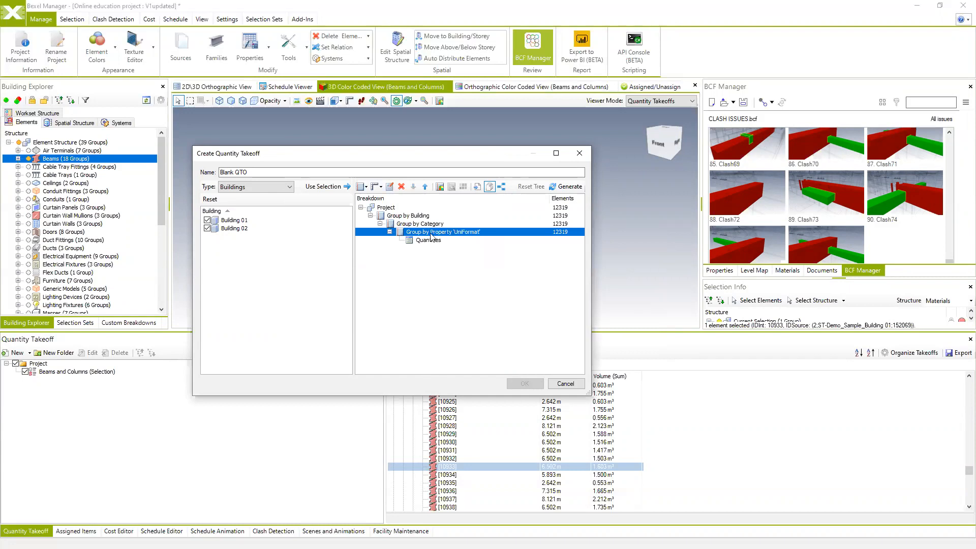
{"action": "left_click", "coordinate": [439, 186]}
Add the Area quantity with the Sum function to the breakdown's quantities
{"action": "right_click", "coordinate": [425, 245]}
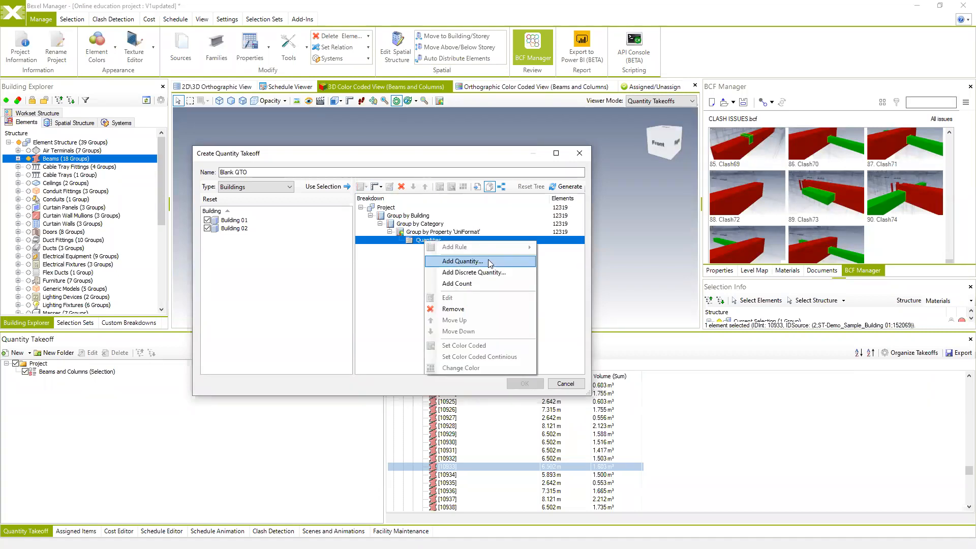
{"action": "left_click", "coordinate": [488, 260]}
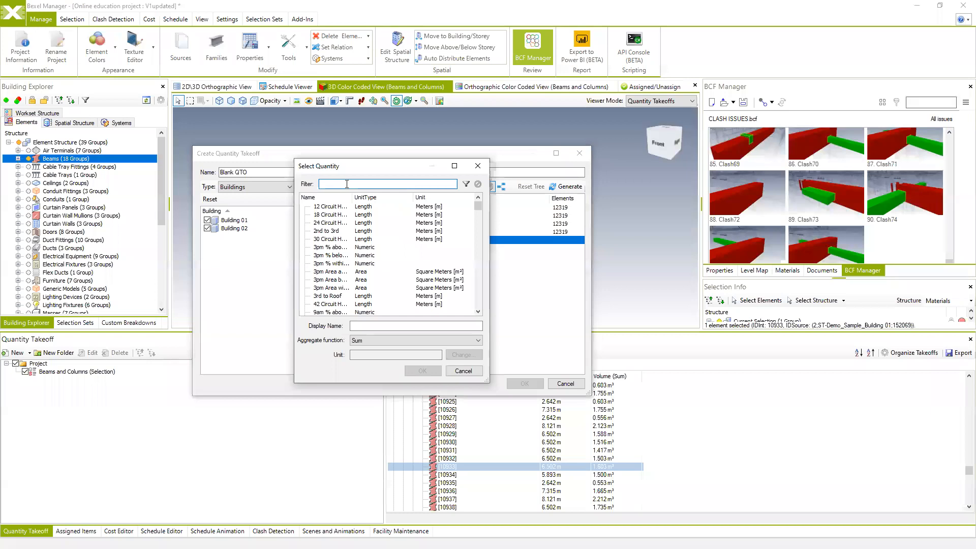
{"action": "left_click", "coordinate": [466, 184]}
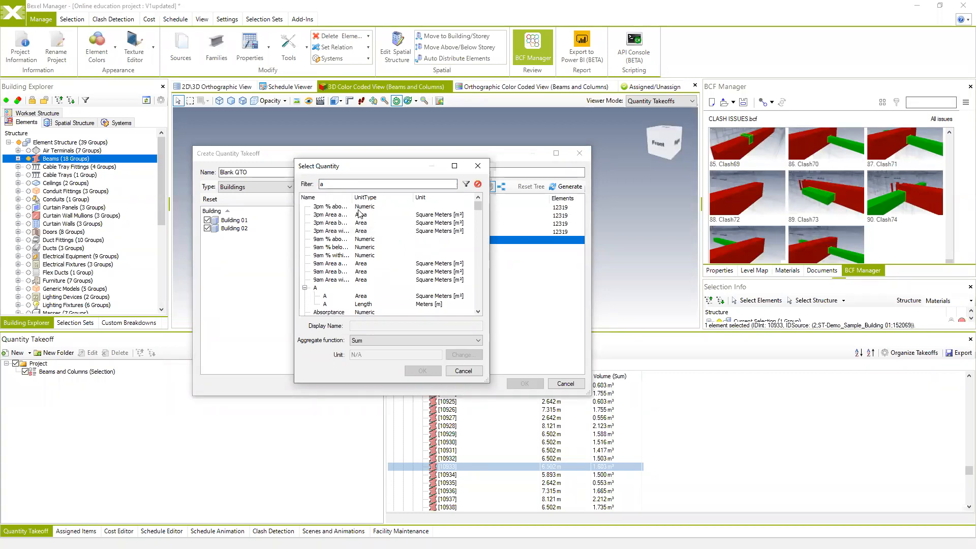
{"action": "left_click", "coordinate": [341, 185]}
{"action": "left_click", "coordinate": [466, 184]}
{"action": "scroll", "coordinate": [333, 239], "scroll_direction": "down", "scroll_amount": 3}
{"action": "left_click", "coordinate": [319, 312]}
{"action": "left_click", "coordinate": [422, 370]}
Add the Volume quantity in cubic meters with the Sum function to the breakdown
{"action": "left_click", "coordinate": [432, 240]}
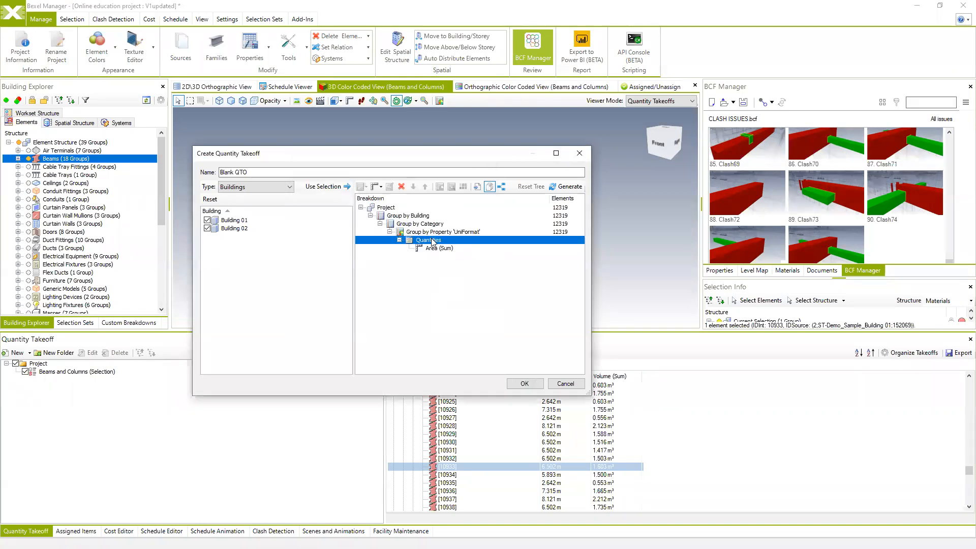
{"action": "right_click", "coordinate": [432, 241]}
{"action": "left_click", "coordinate": [482, 258]}
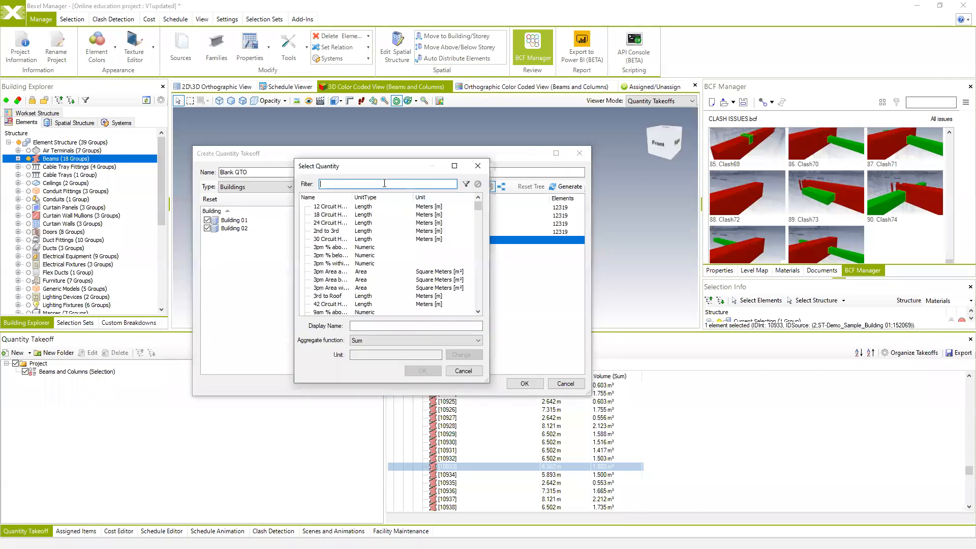
{"action": "left_click", "coordinate": [465, 185]}
{"action": "left_click", "coordinate": [326, 295]}
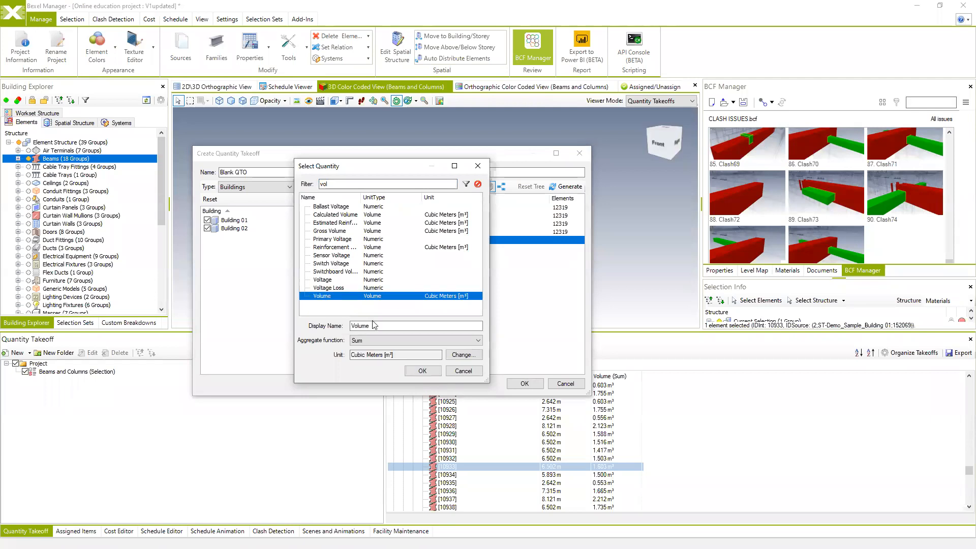
{"action": "left_click", "coordinate": [420, 371]}
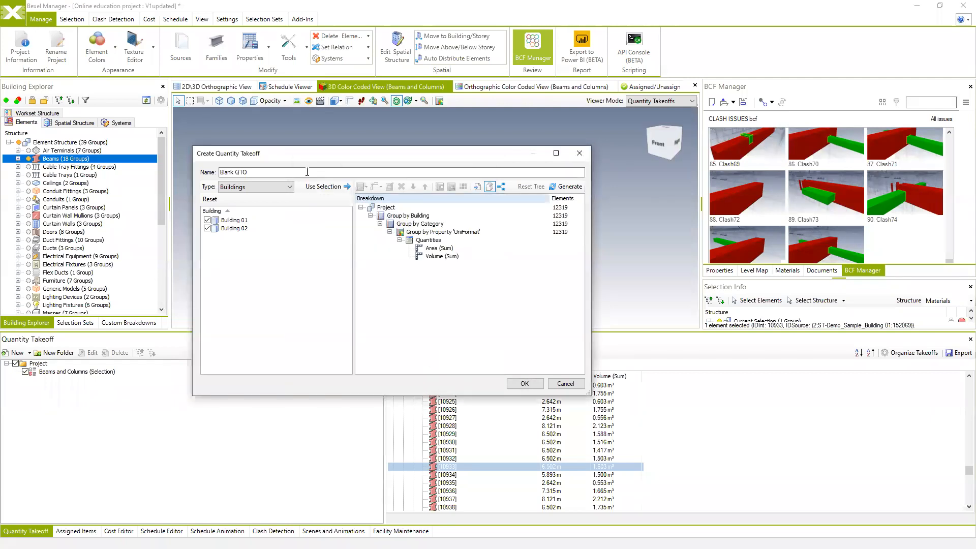
Add the Length quantity with the Sum function to the breakdown's quantities
{"action": "right_click", "coordinate": [429, 240]}
{"action": "key", "text": "Escape"}
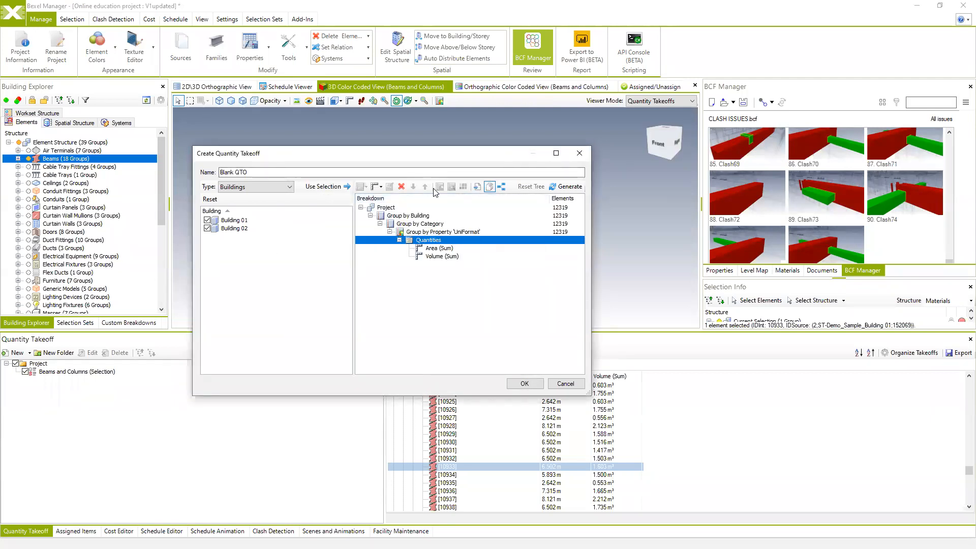
{"action": "left_click", "coordinate": [437, 187]}
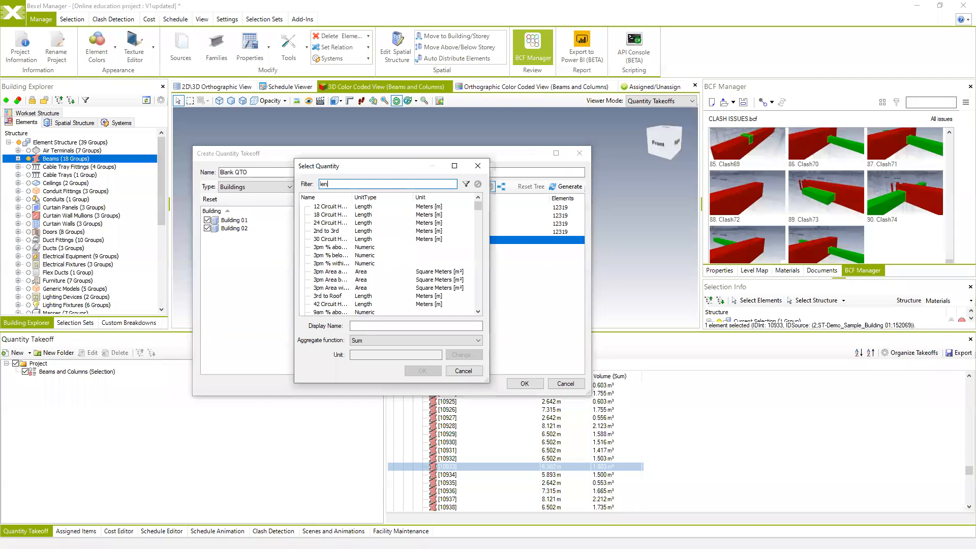
{"action": "scroll", "coordinate": [361, 280], "scroll_direction": "down", "scroll_amount": 5}
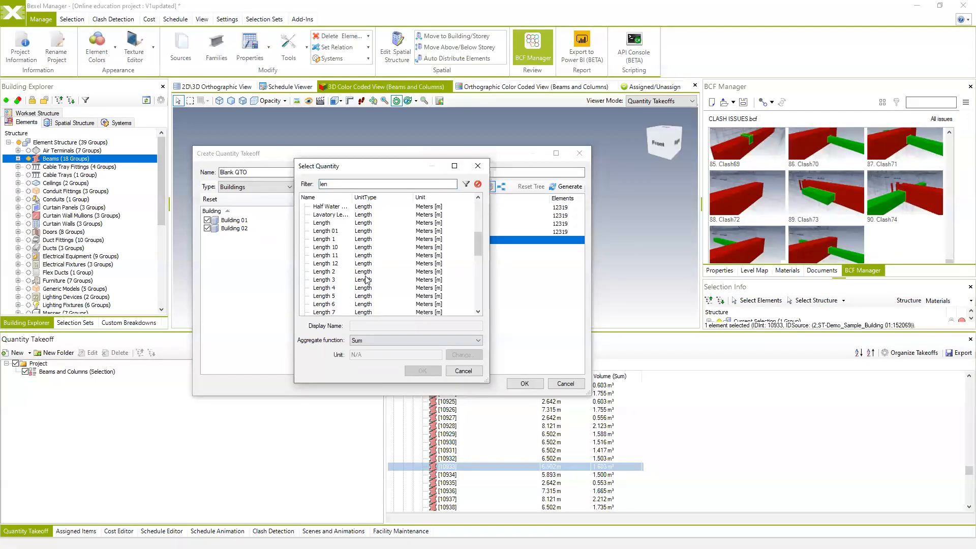
{"action": "left_click", "coordinate": [321, 223]}
{"action": "left_click", "coordinate": [422, 371]}
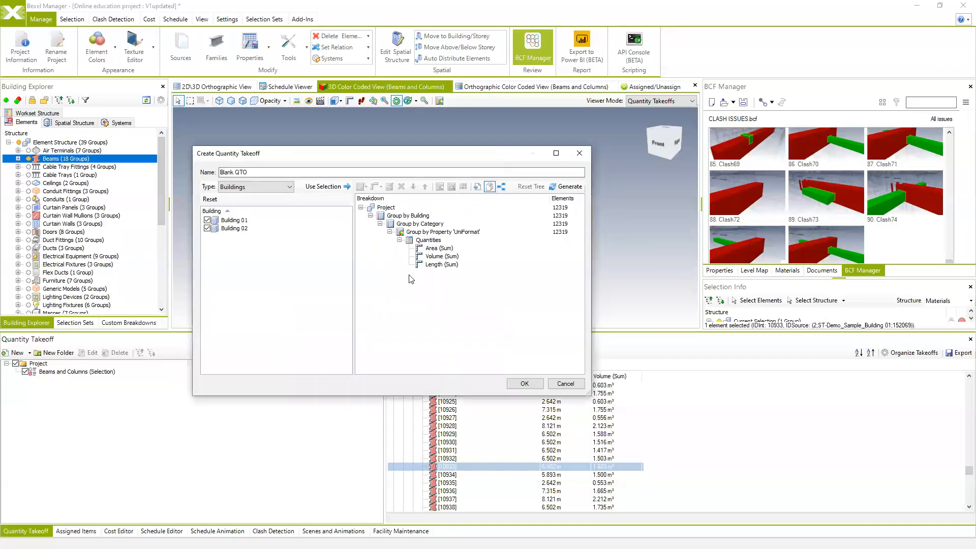
Add a Count to the UniFormat grouping and name the takeoff "QTO ENTIRE PROJECT BASED on Uniformat"
{"action": "left_click", "coordinate": [416, 232]}
{"action": "right_click", "coordinate": [416, 233]}
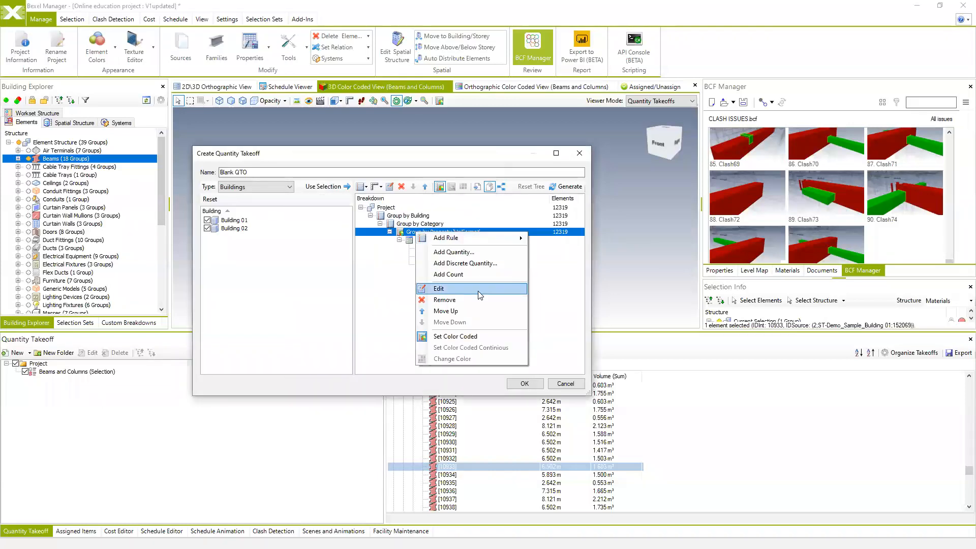
{"action": "left_click", "coordinate": [463, 275]}
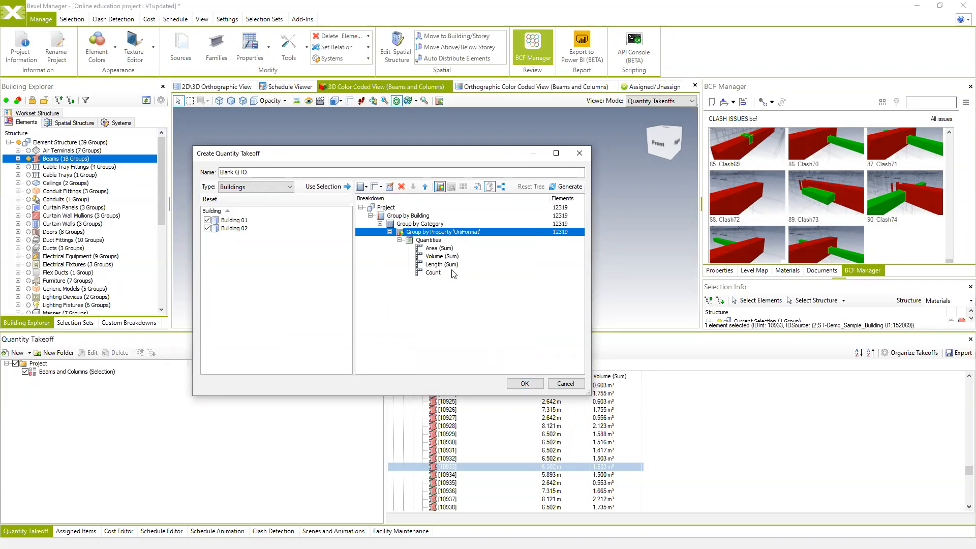
{"action": "left_click", "coordinate": [281, 173]}
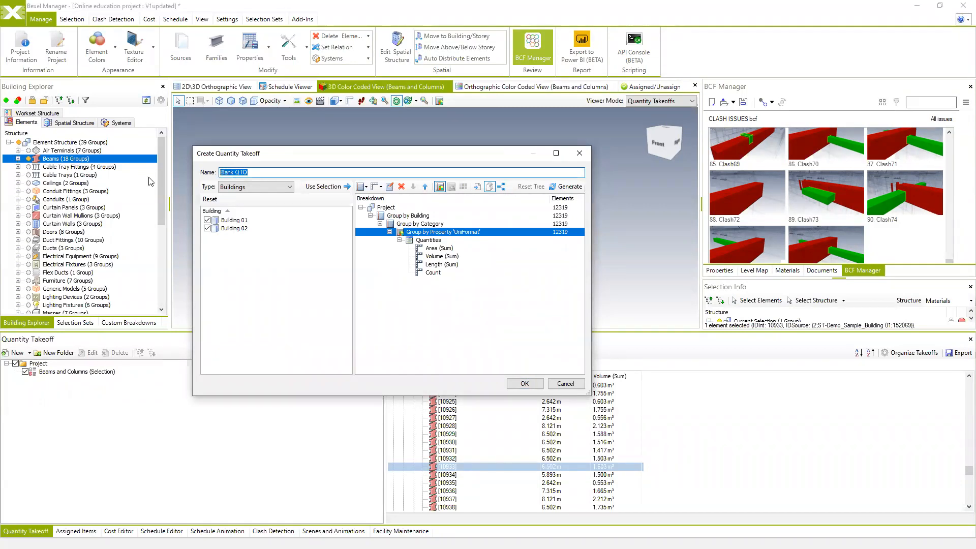
{"action": "type", "text": "QTO ENTIRE PROJECT BASED on Uniformat"}
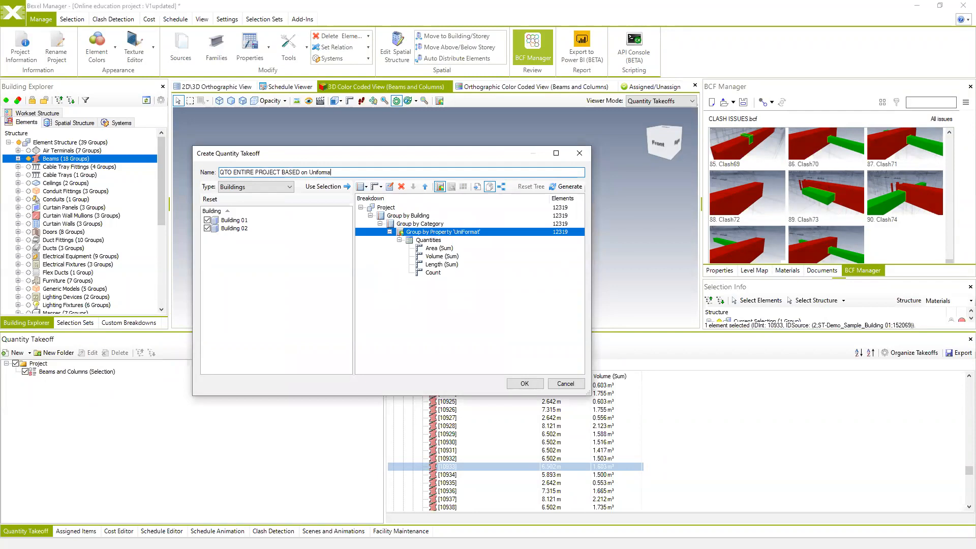
Create the whole-project takeoff and show the entire element structure in the color-coded 3D view
{"action": "left_click", "coordinate": [536, 385]}
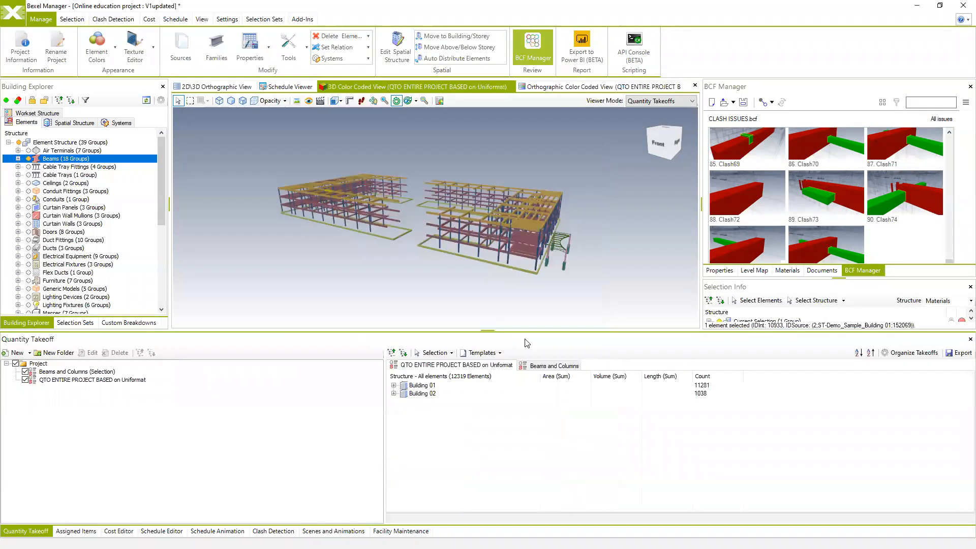
{"action": "left_click_drag", "start_coordinate": [471, 279], "coordinate": [431, 268]}
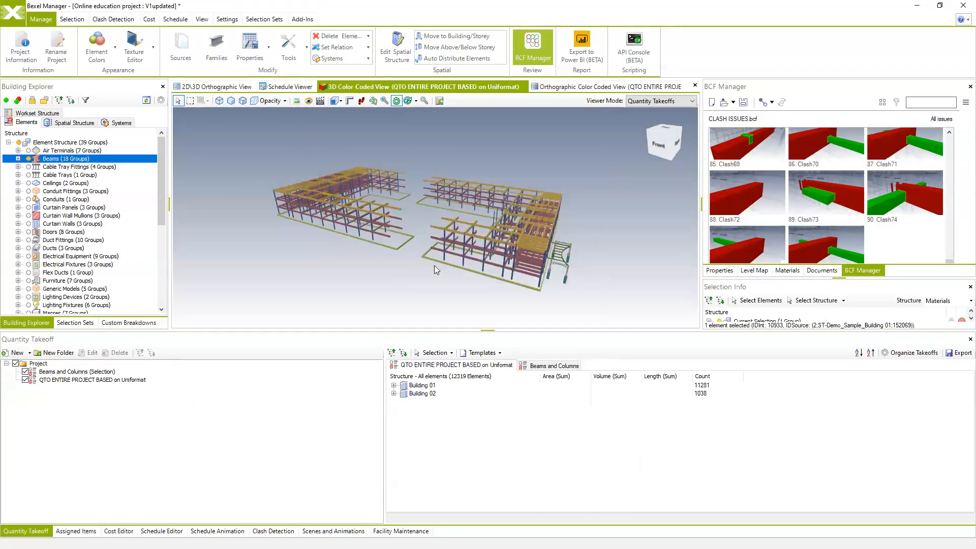
{"action": "left_click", "coordinate": [19, 143]}
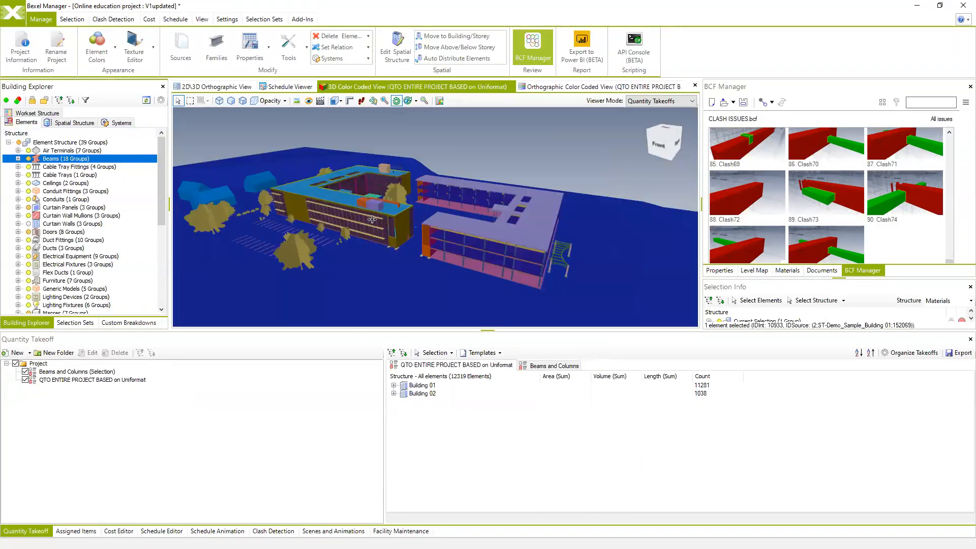
{"action": "left_click_drag", "start_coordinate": [423, 230], "coordinate": [440, 223]}
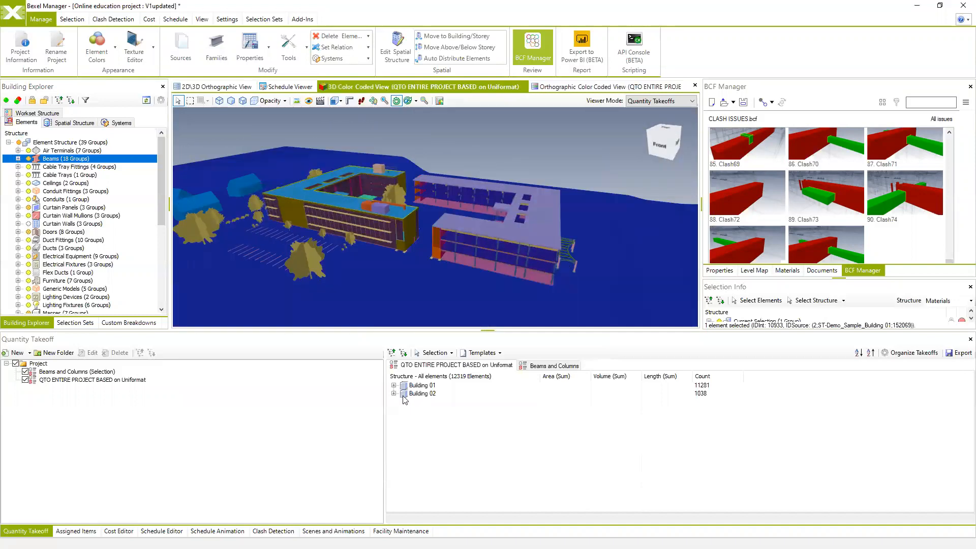
Expand both buildings in the takeoff and examine the UniFormat groups of Building 01's Air Terminals, Beams and Cable Tray Fittings
{"action": "left_click", "coordinate": [393, 394]}
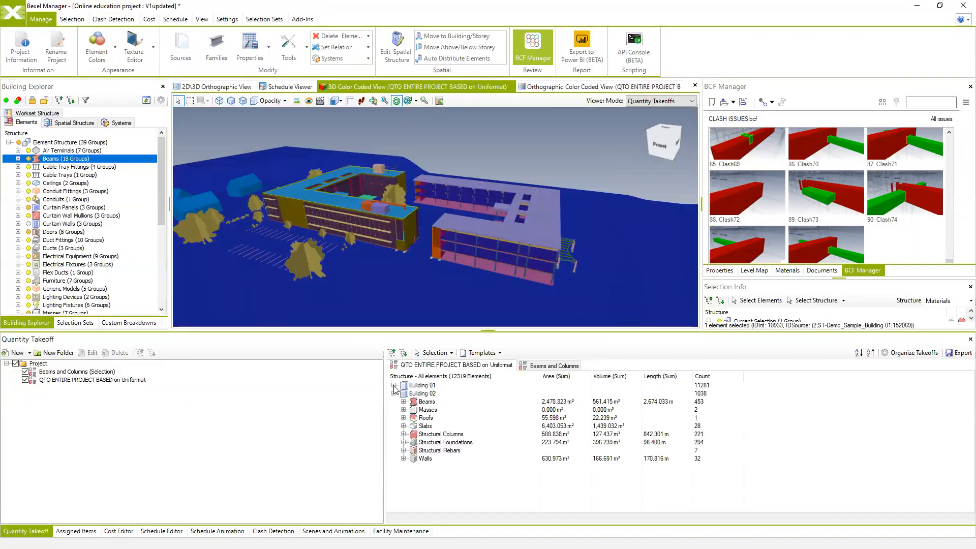
{"action": "left_click", "coordinate": [395, 387]}
{"action": "scroll", "coordinate": [405, 391], "scroll_direction": "down", "scroll_amount": 1}
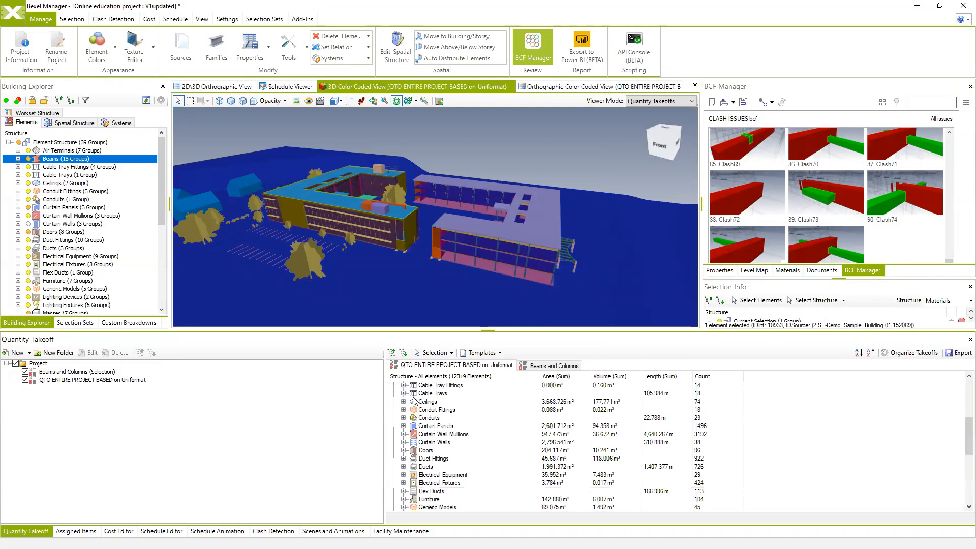
{"action": "scroll", "coordinate": [408, 398], "scroll_direction": "up", "scroll_amount": 1}
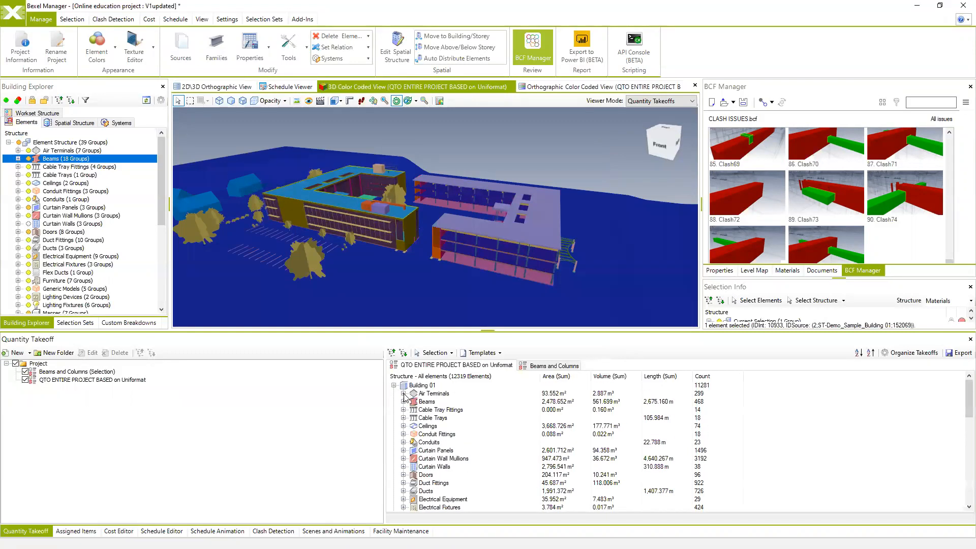
{"action": "left_click", "coordinate": [403, 395]}
{"action": "left_click", "coordinate": [404, 417]}
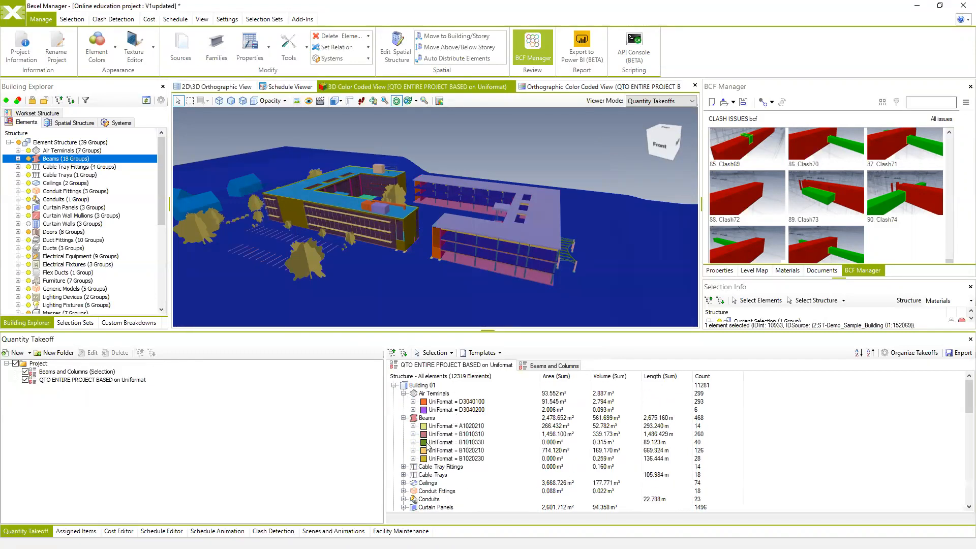
{"action": "left_click", "coordinate": [403, 466]}
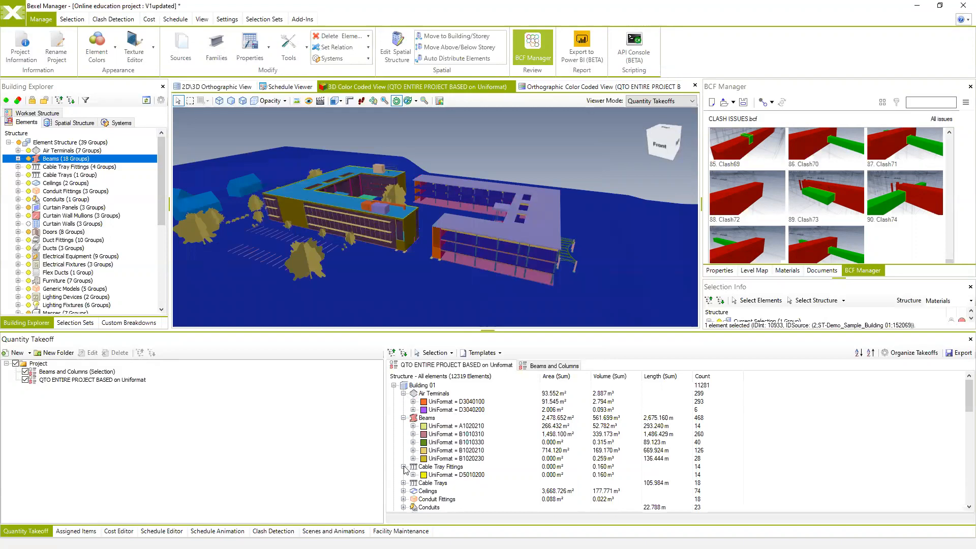
Edit the whole-project takeoff by resetting its breakdown tree and moving the UniFormat grouping above the Category grouping
{"action": "right_click", "coordinate": [416, 365]}
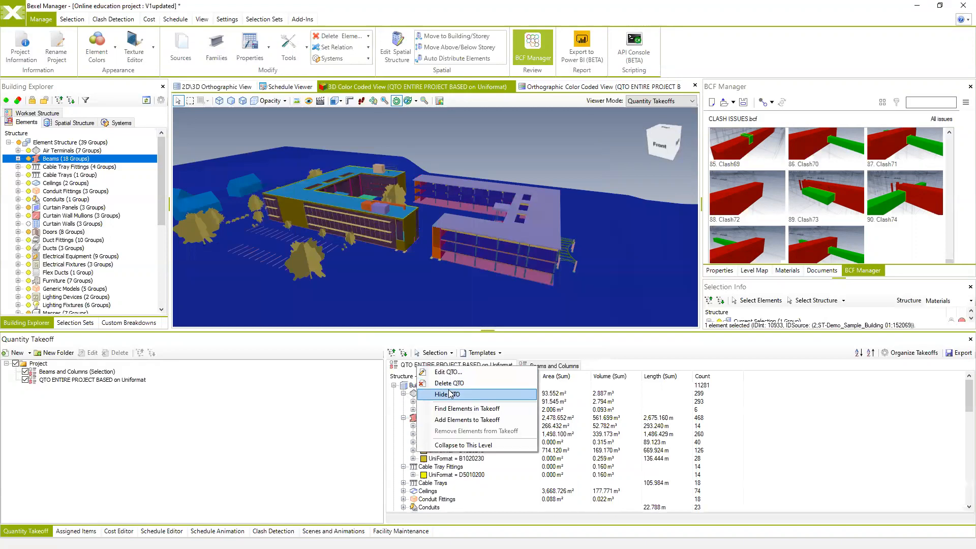
{"action": "left_click", "coordinate": [763, 175]}
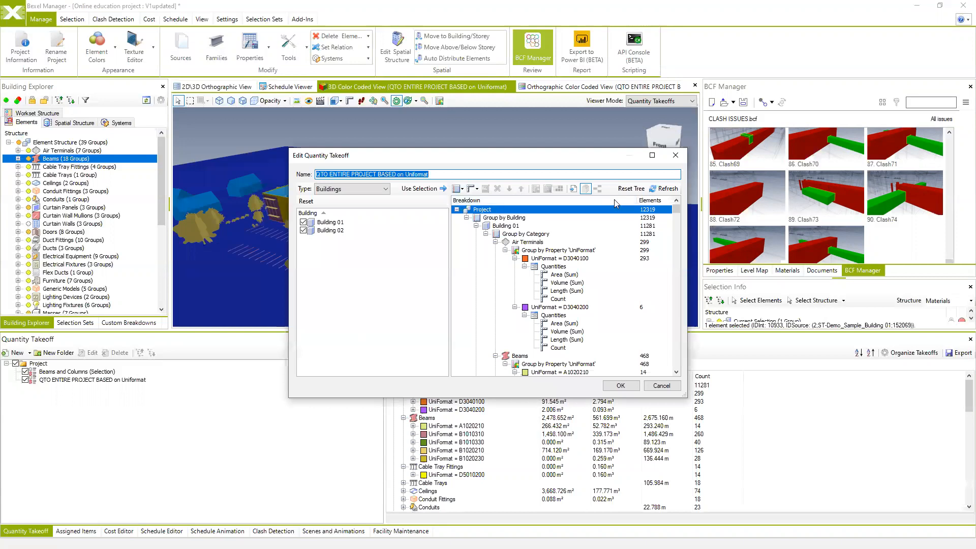
{"action": "left_click", "coordinate": [624, 191]}
{"action": "left_click", "coordinate": [540, 234]}
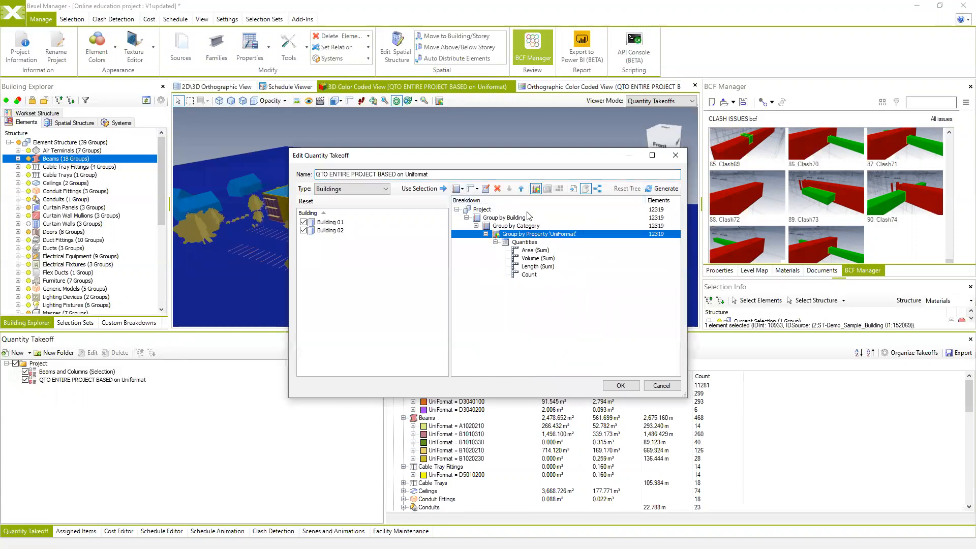
{"action": "left_click", "coordinate": [521, 189]}
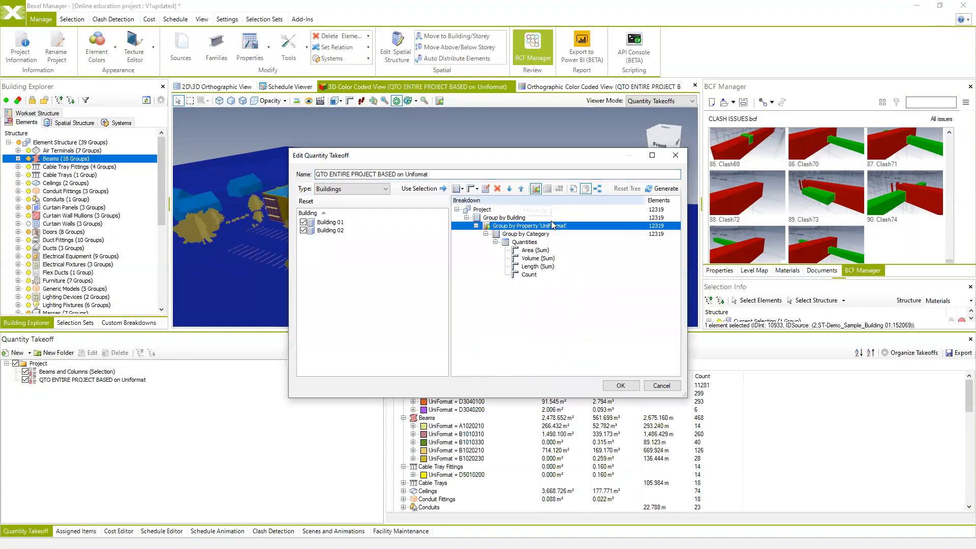
{"action": "left_click", "coordinate": [529, 235]}
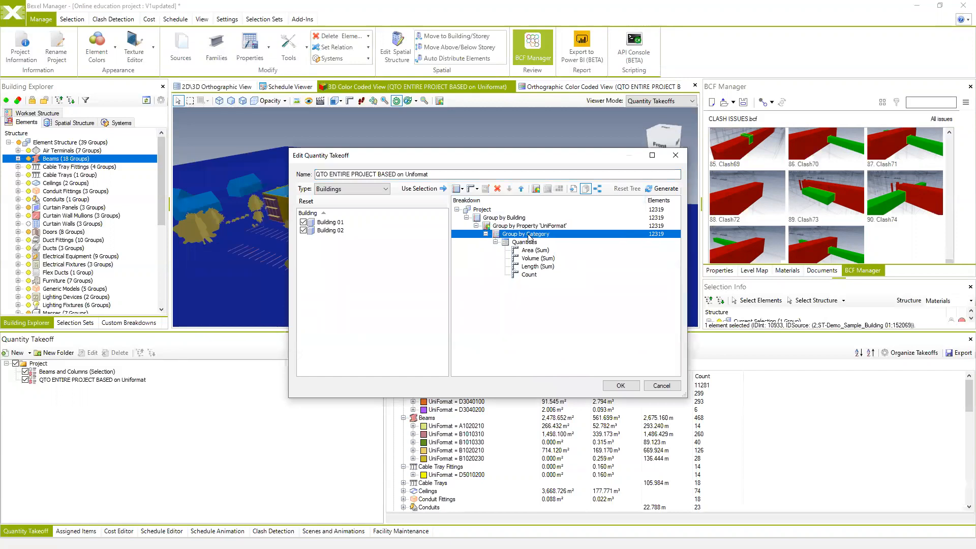
{"action": "left_click", "coordinate": [621, 385]}
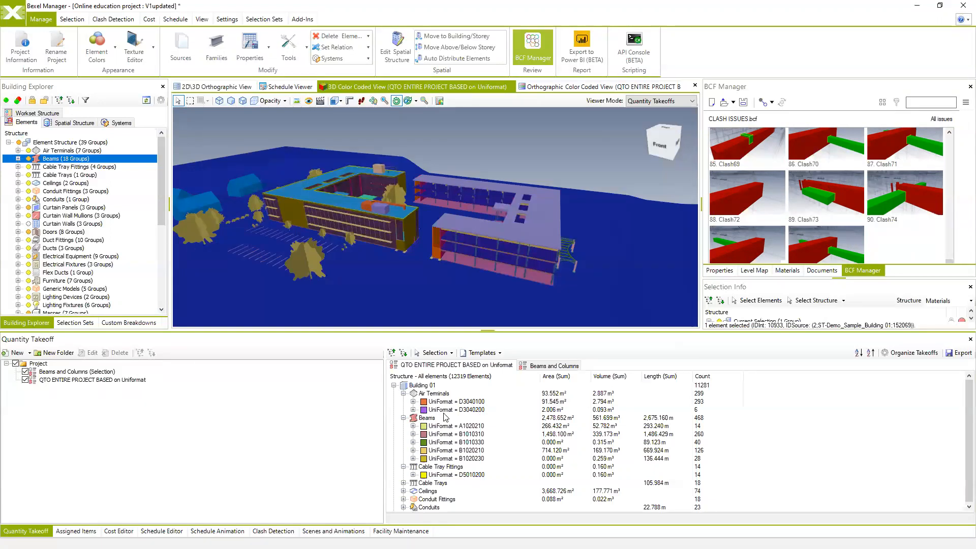
Expand Building 01 and its UniFormat A1010130 group in the regrouped takeoff, and select the A1030200 group
{"action": "left_click", "coordinate": [394, 386]}
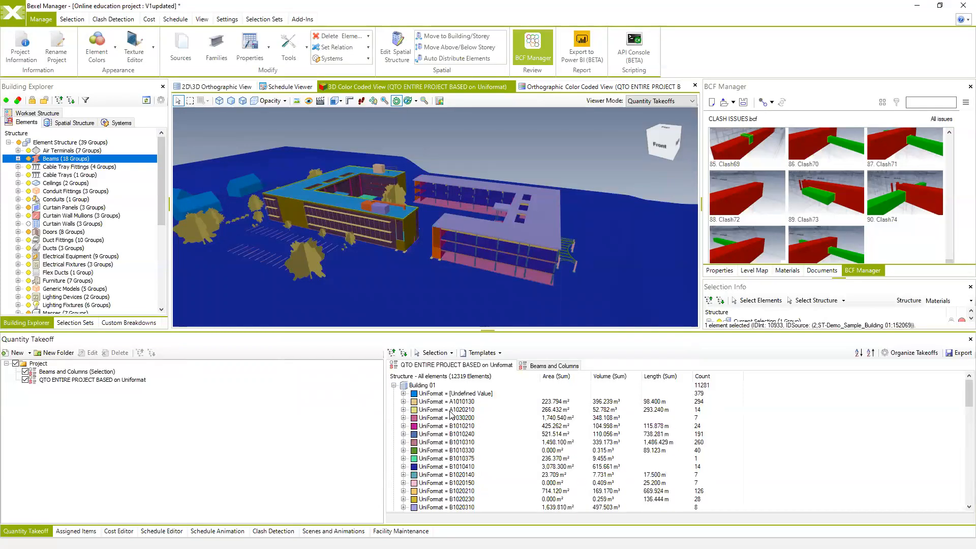
{"action": "left_click", "coordinate": [404, 402]}
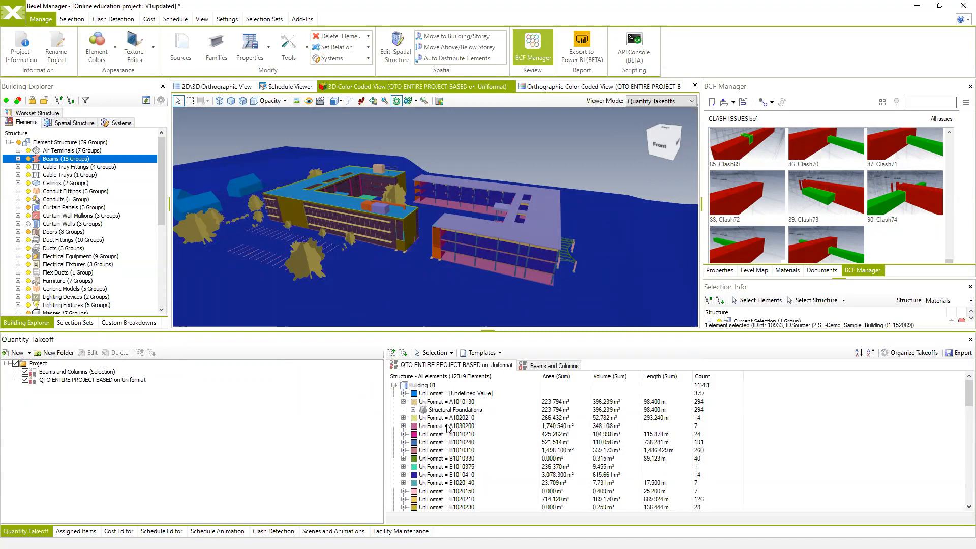
{"action": "left_click", "coordinate": [454, 426]}
{"action": "left_click_drag", "start_coordinate": [483, 237], "coordinate": [459, 275]}
Select Building 01's UniFormat B1010210 group in the takeoff and isolate its elements in the 3D view
{"action": "left_click", "coordinate": [432, 434]}
{"action": "right_click", "coordinate": [437, 435]}
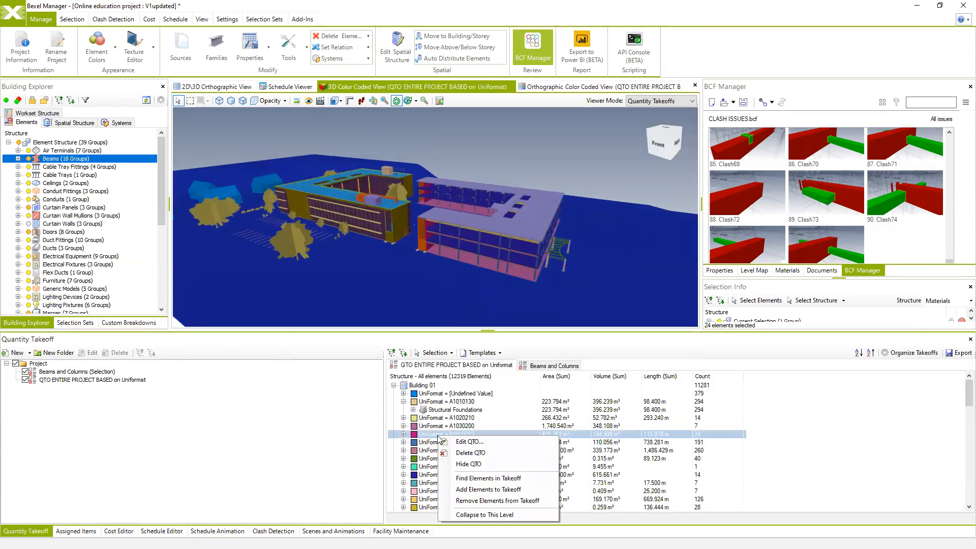
{"action": "right_click", "coordinate": [561, 163]}
{"action": "mouse_move", "coordinate": [631, 215]}
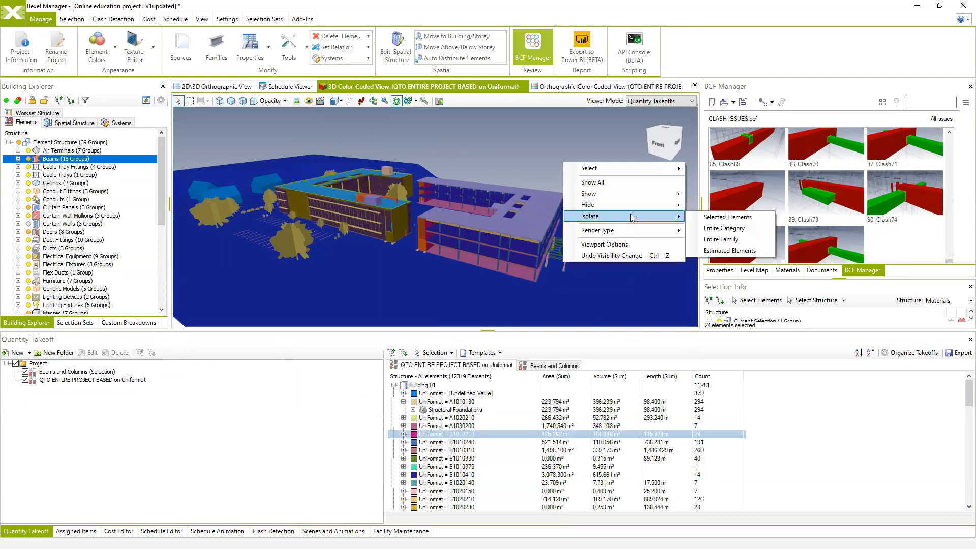
{"action": "left_click", "coordinate": [728, 220]}
{"action": "right_click", "coordinate": [526, 216]}
{"action": "left_click", "coordinate": [539, 230]}
{"action": "scroll", "coordinate": [475, 231], "scroll_direction": "down", "scroll_amount": 2}
Show the entire element structure again and inspect both color-coded buildings in 3D
{"action": "right_click", "coordinate": [474, 221]}
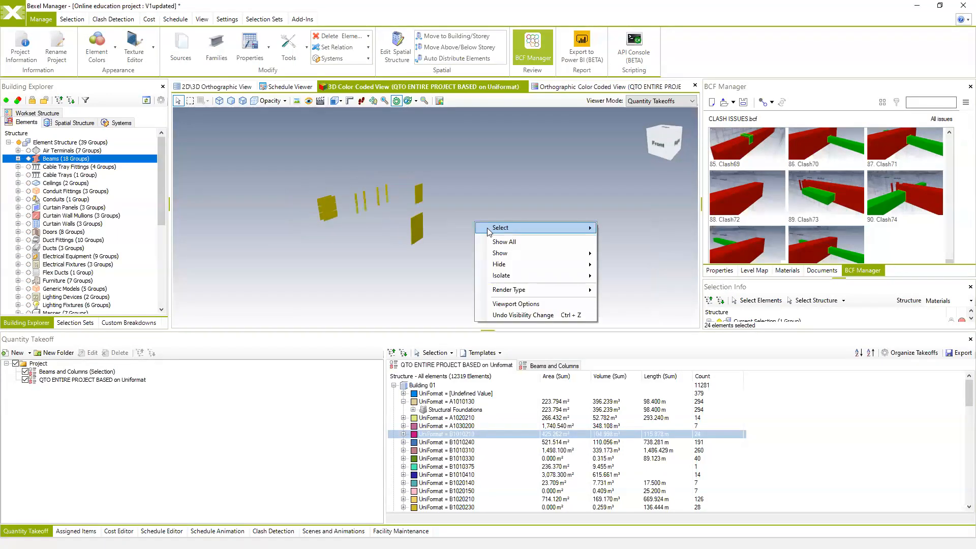
{"action": "left_click", "coordinate": [506, 240]}
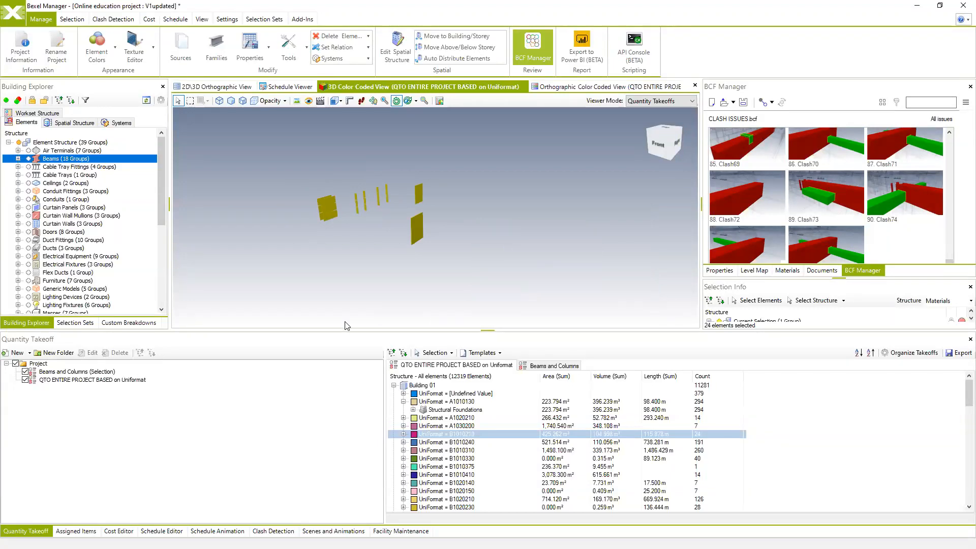
{"action": "left_click", "coordinate": [19, 143]}
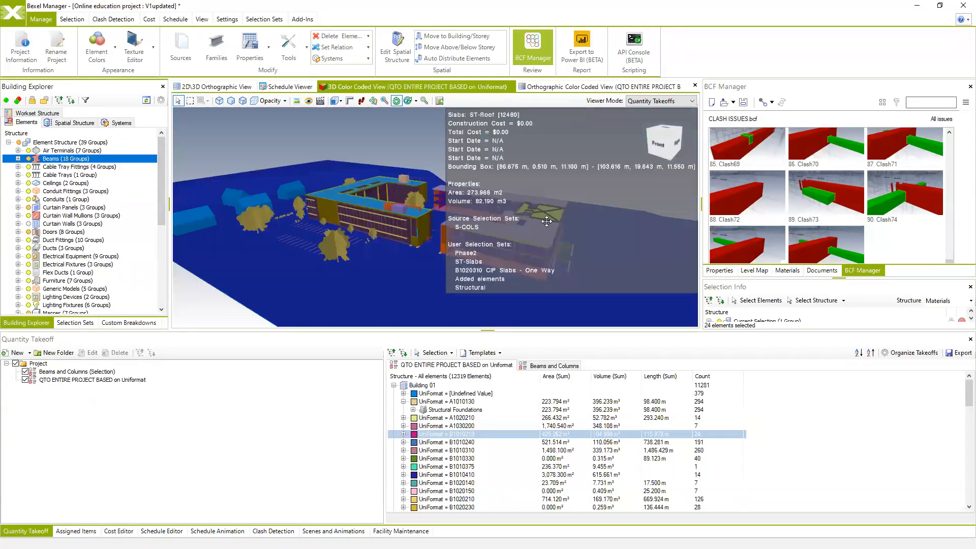
{"action": "middle_click_drag", "start_coordinate": [571, 256], "coordinate": [489, 236]}
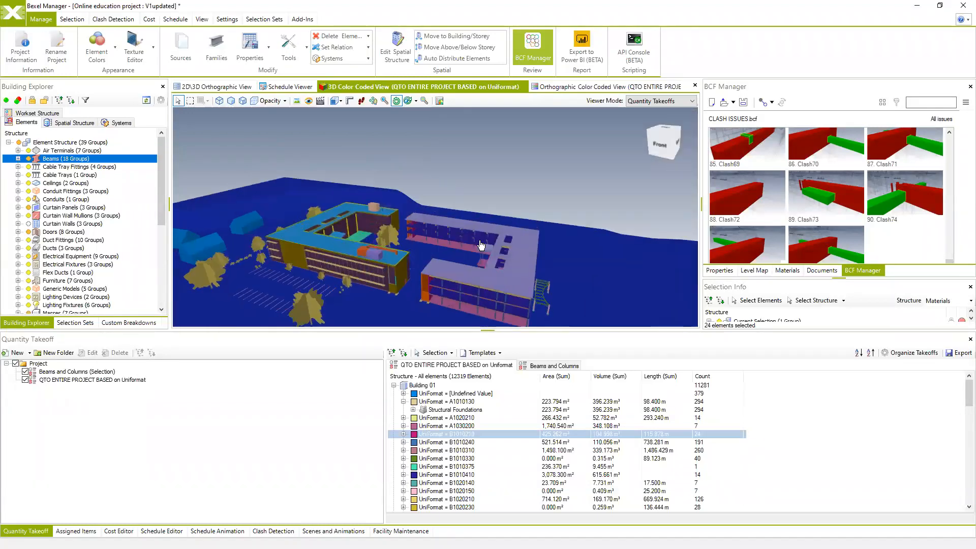
{"action": "middle_click_drag", "start_coordinate": [555, 236], "coordinate": [567, 212]}
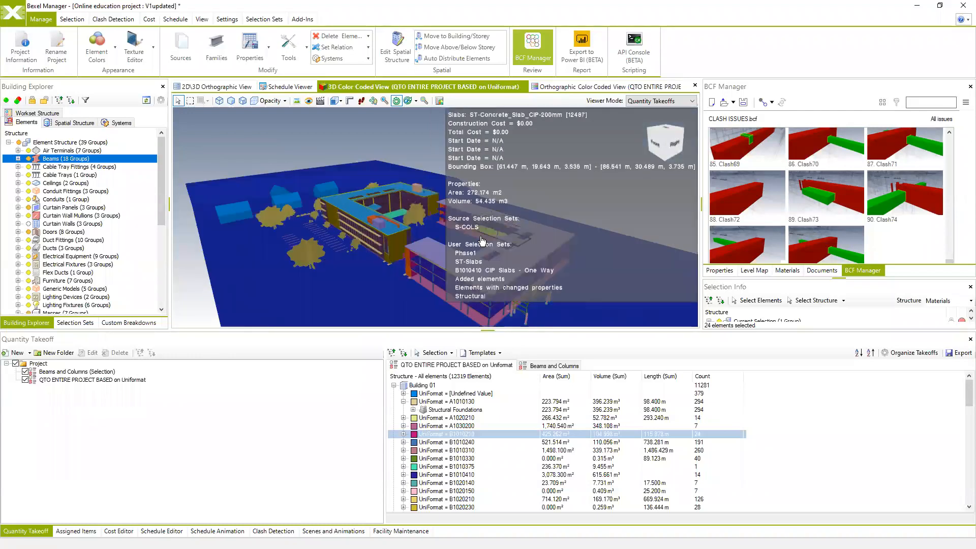
{"action": "scroll", "coordinate": [448, 240], "scroll_direction": "up", "scroll_amount": 3}
{"action": "middle_click_drag", "start_coordinate": [438, 238], "coordinate": [450, 237]}
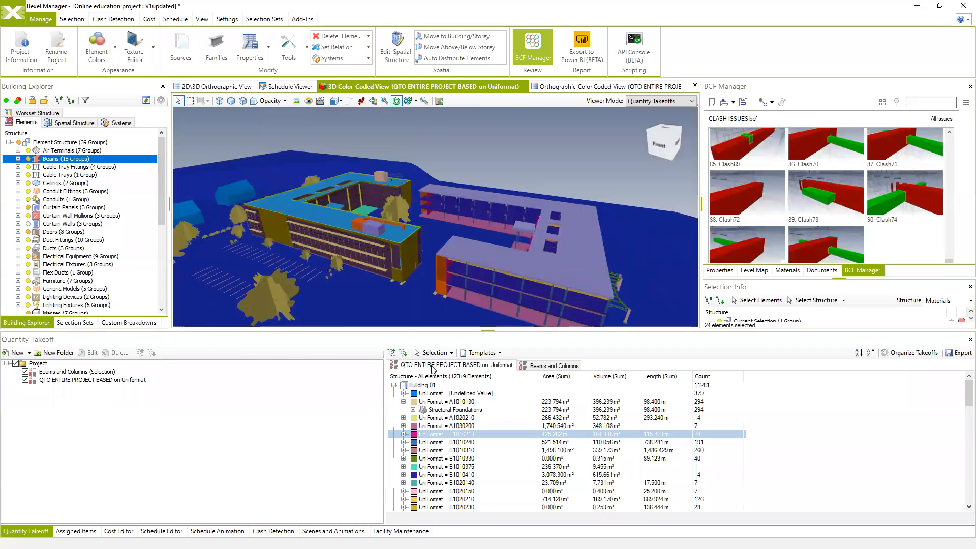
Widen the takeoff table area and compare the color-coded views of the Beams and Columns and whole-project takeoffs
{"action": "left_click_drag", "start_coordinate": [383, 381], "coordinate": [264, 382]}
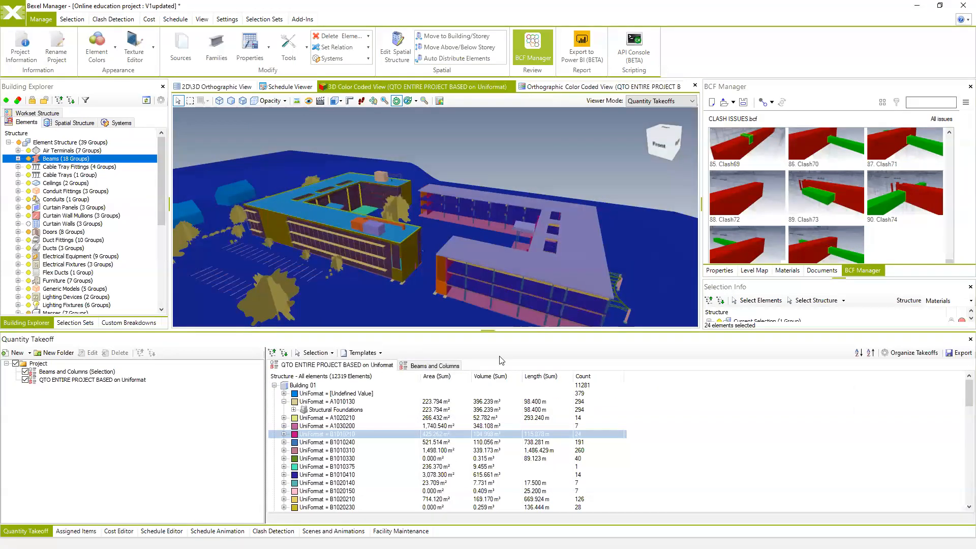
{"action": "left_click", "coordinate": [435, 365]}
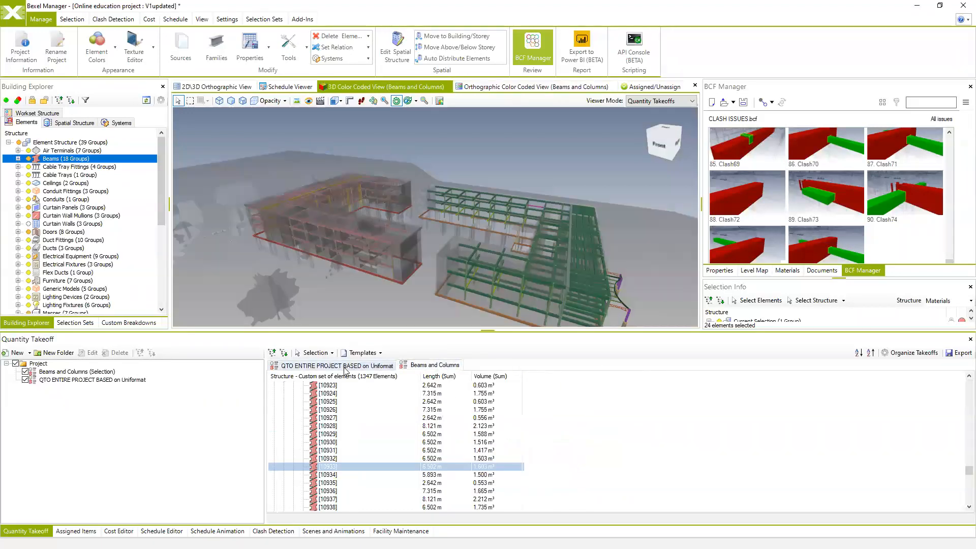
{"action": "left_click", "coordinate": [344, 366]}
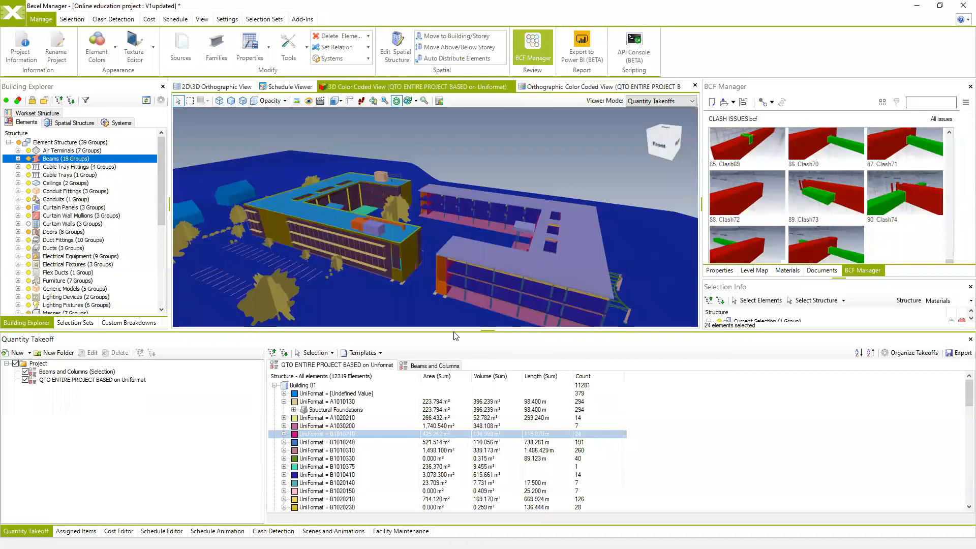
{"action": "left_click", "coordinate": [436, 365]}
{"action": "left_click", "coordinate": [344, 366]}
Hide both the whole-project and the Beams and Columns takeoffs and turn their display back on
{"action": "left_click", "coordinate": [26, 380]}
{"action": "left_click", "coordinate": [26, 372]}
{"action": "left_click", "coordinate": [25, 372]}
{"action": "left_click", "coordinate": [26, 379]}
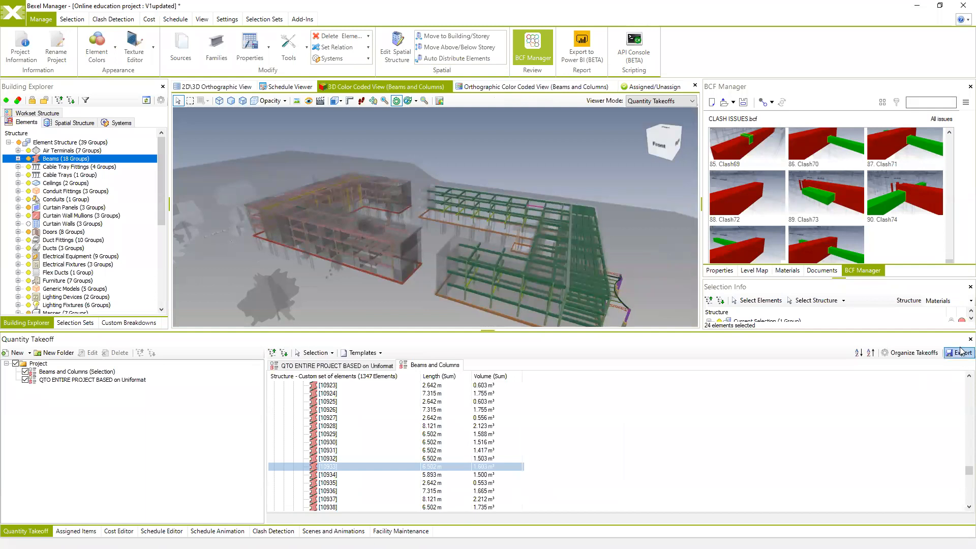
Reorder the takeoffs so that Beams and Columns comes before QTO ENTIRE PROJECT BASED on Uniformat
{"action": "left_click", "coordinate": [886, 358]}
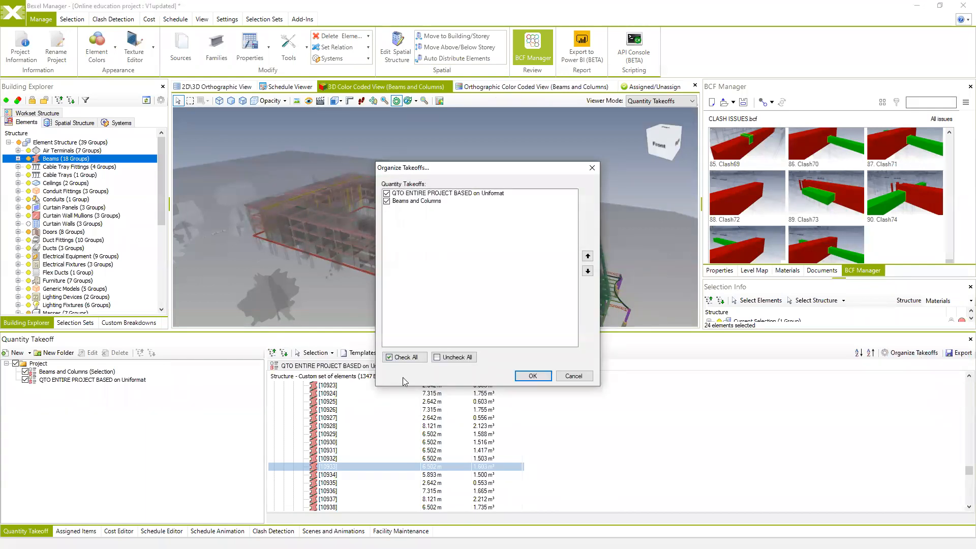
{"action": "left_click_drag", "start_coordinate": [492, 176], "coordinate": [522, 179]}
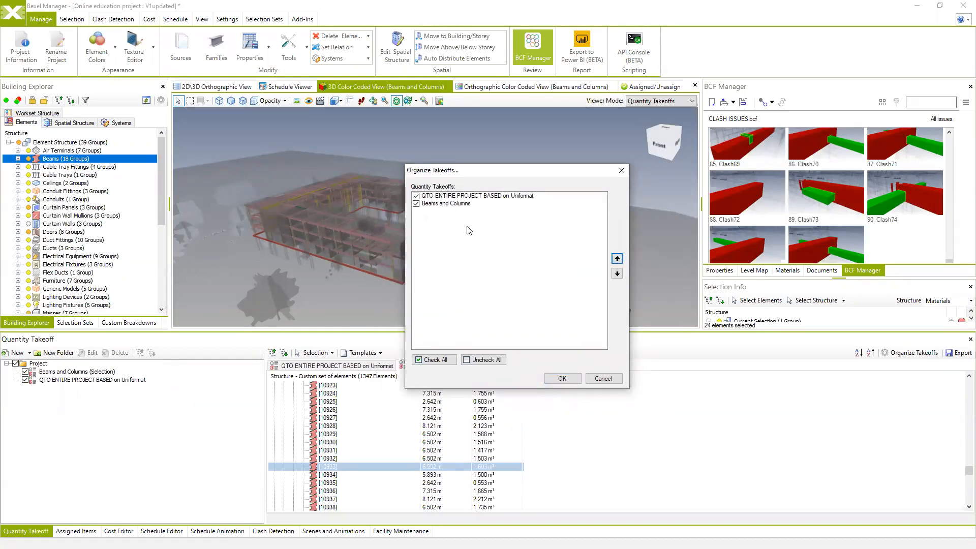
{"action": "left_click", "coordinate": [458, 203]}
{"action": "left_click", "coordinate": [617, 258]}
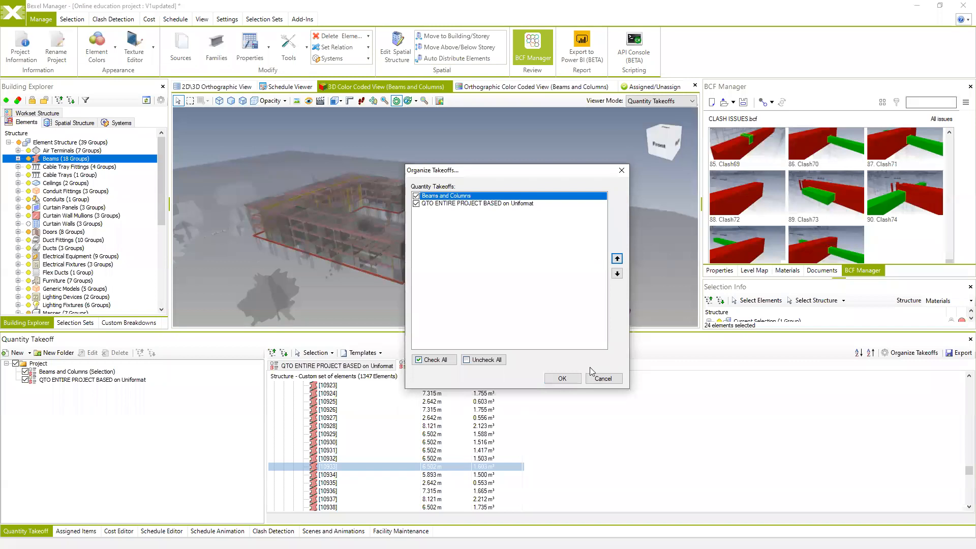
{"action": "left_click", "coordinate": [562, 378]}
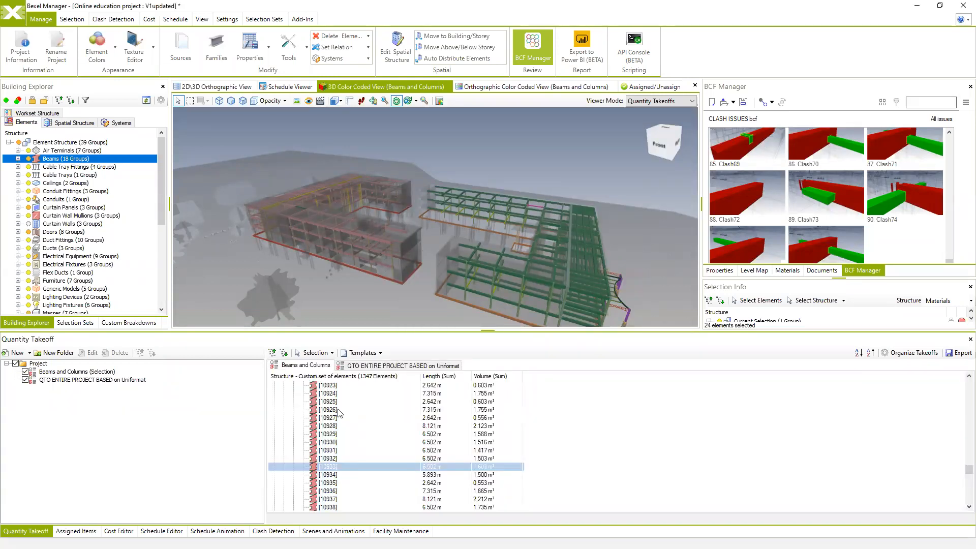
Return to Building 01 in the Beams and Columns takeoff and collapse its Beams group
{"action": "scroll", "coordinate": [329, 393], "scroll_direction": "up", "scroll_amount": 20}
{"action": "left_click_drag", "start_coordinate": [962, 450], "coordinate": [962, 383]}
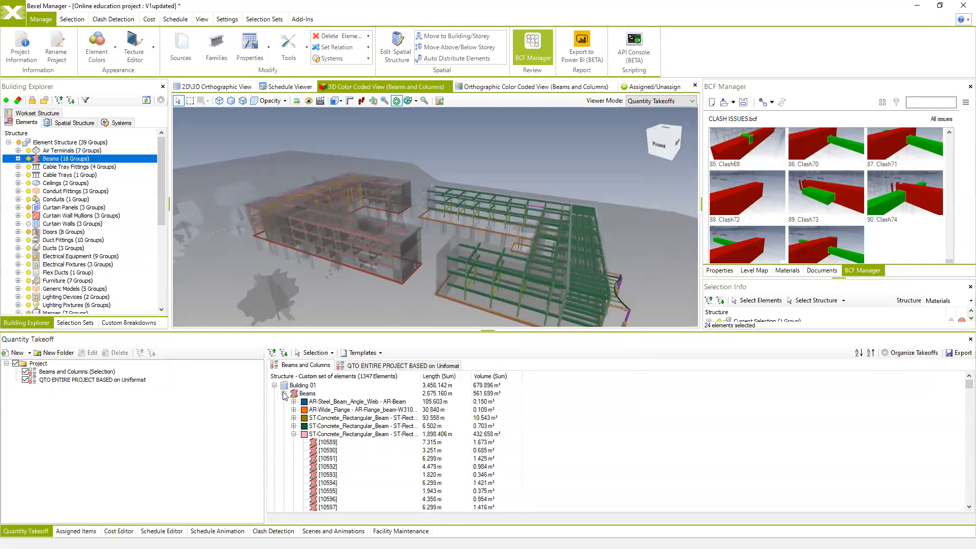
{"action": "left_click", "coordinate": [284, 393]}
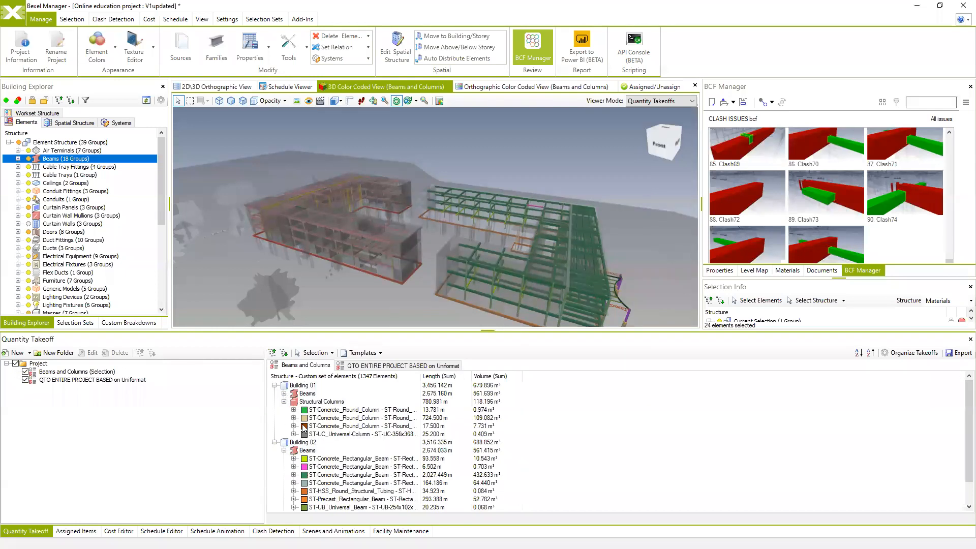
Compare both takeoffs in the color-coded 3D view, showing only the colored elements for Beams and Columns and bringing the others back
{"action": "left_click", "coordinate": [360, 366]}
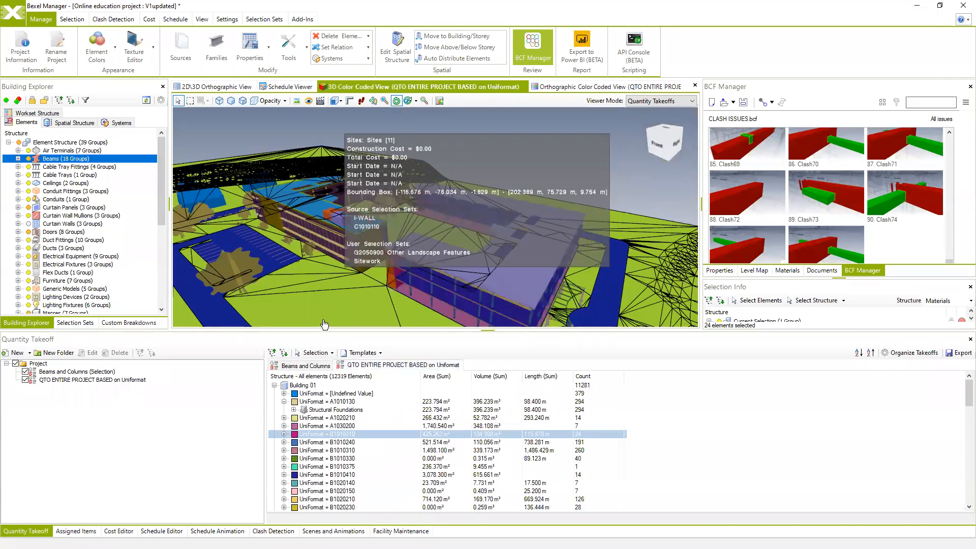
{"action": "left_click", "coordinate": [302, 367]}
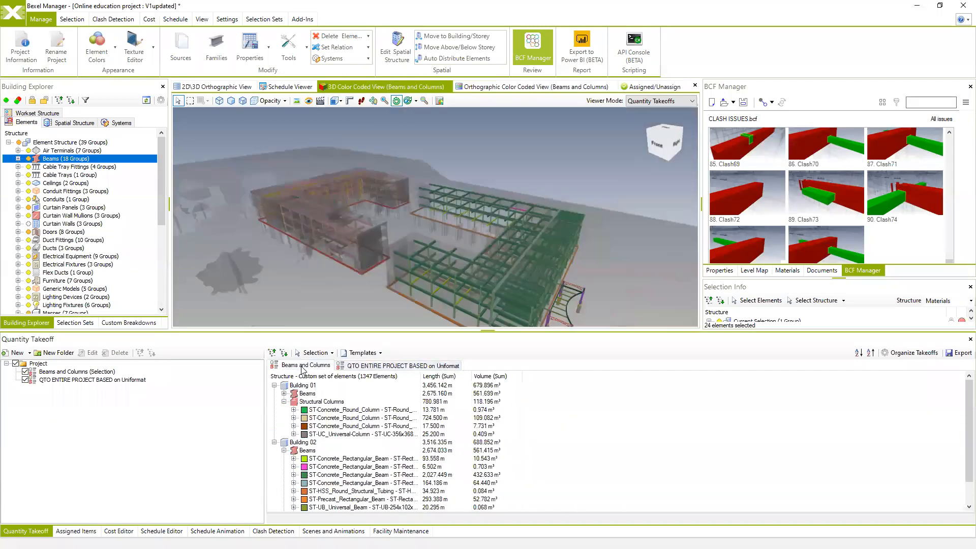
{"action": "left_click", "coordinate": [440, 101]}
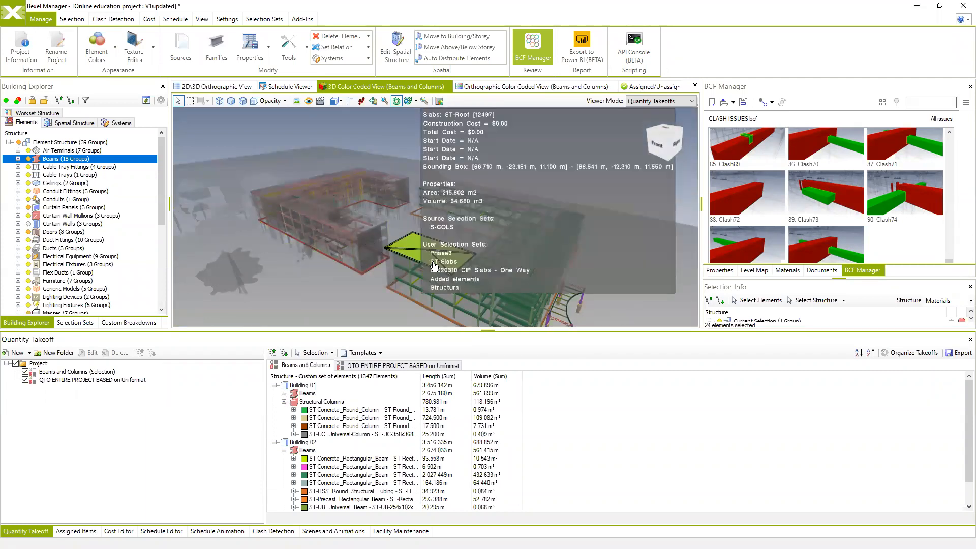
{"action": "left_click_drag", "start_coordinate": [431, 263], "coordinate": [446, 269]}
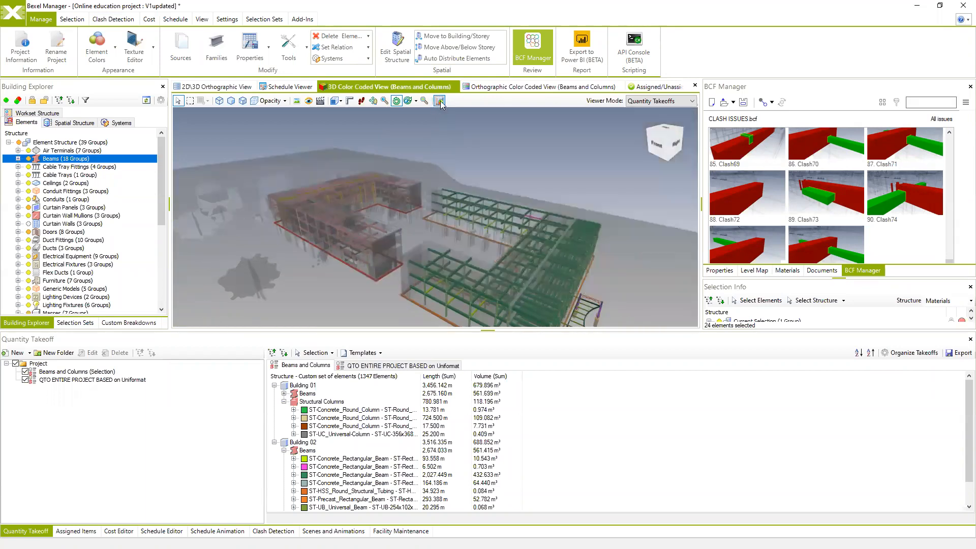
{"action": "left_click", "coordinate": [439, 100]}
{"action": "left_click_drag", "start_coordinate": [405, 273], "coordinate": [405, 272]}
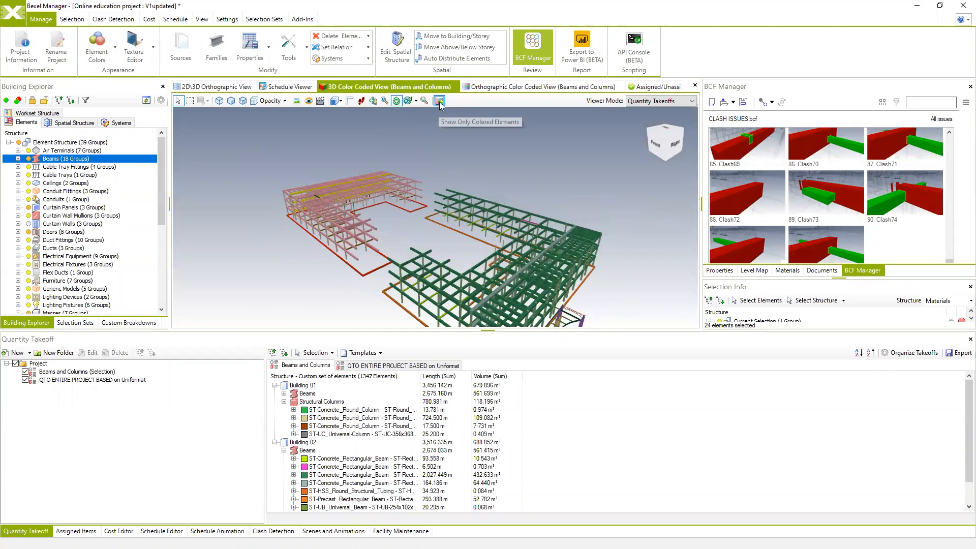
{"action": "left_click", "coordinate": [439, 102]}
{"action": "left_click_drag", "start_coordinate": [454, 219], "coordinate": [458, 217]}
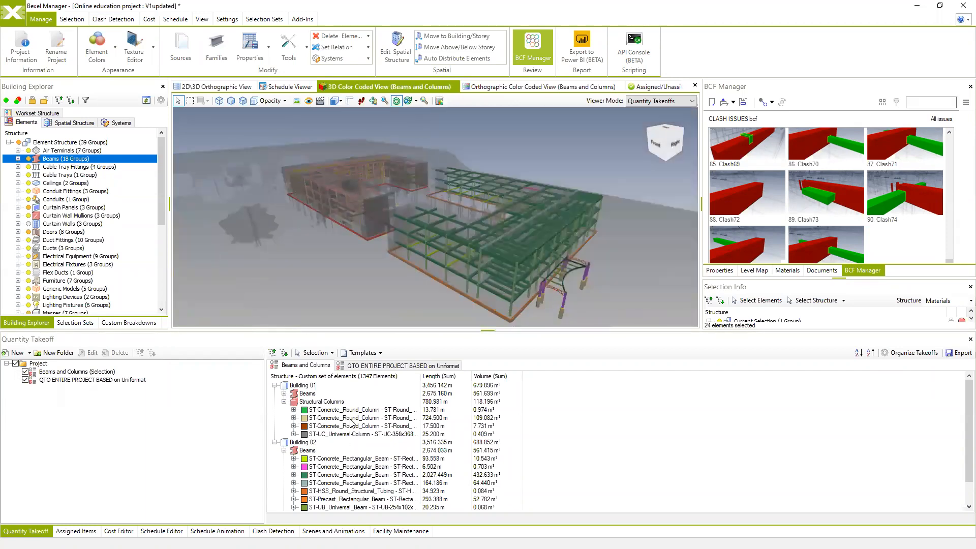
{"action": "left_click_drag", "start_coordinate": [414, 300], "coordinate": [400, 288]}
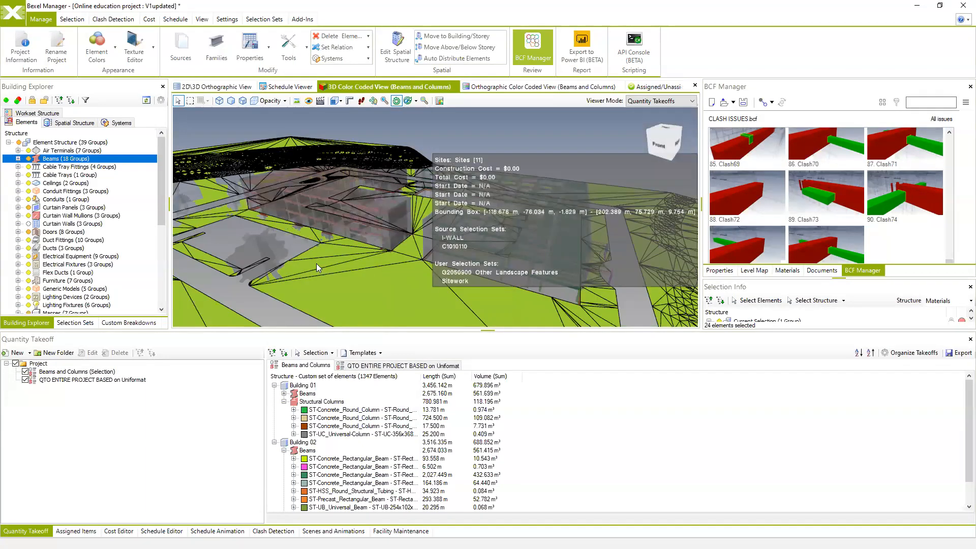
Switch to the QTO ENTIRE PROJECT BASED on Uniformat takeoff and review its UniFormat groups and colored model
{"action": "scroll", "coordinate": [358, 430], "scroll_direction": "down", "scroll_amount": 1}
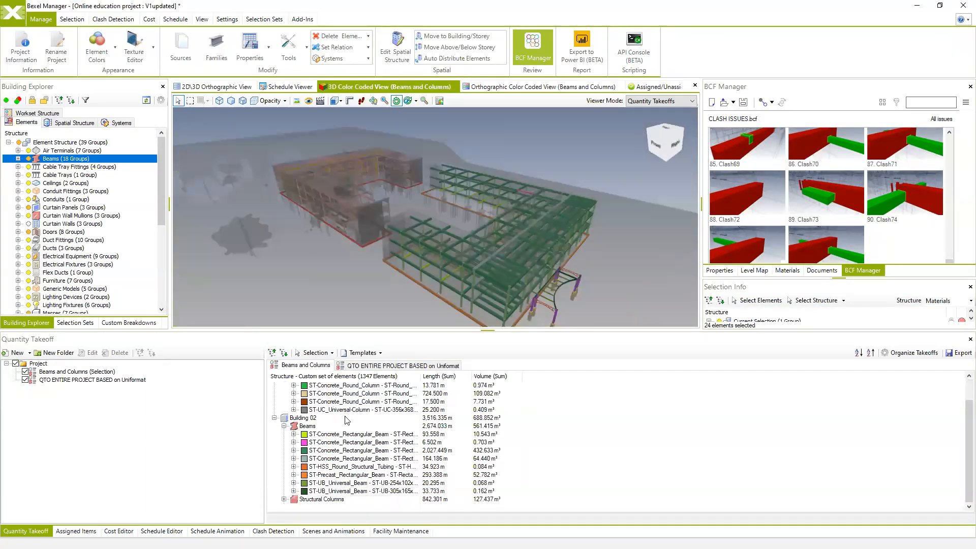
{"action": "scroll", "coordinate": [346, 419], "scroll_direction": "up", "scroll_amount": 1}
{"action": "left_click", "coordinate": [381, 366]}
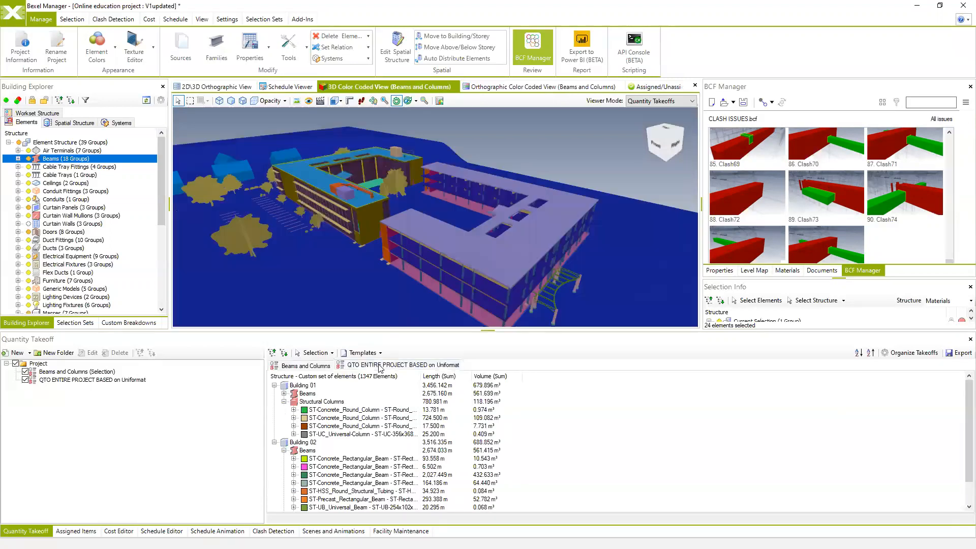
{"action": "middle_click_drag", "start_coordinate": [491, 203], "coordinate": [418, 198]}
{"action": "scroll", "coordinate": [418, 200], "scroll_direction": "down", "scroll_amount": 3}
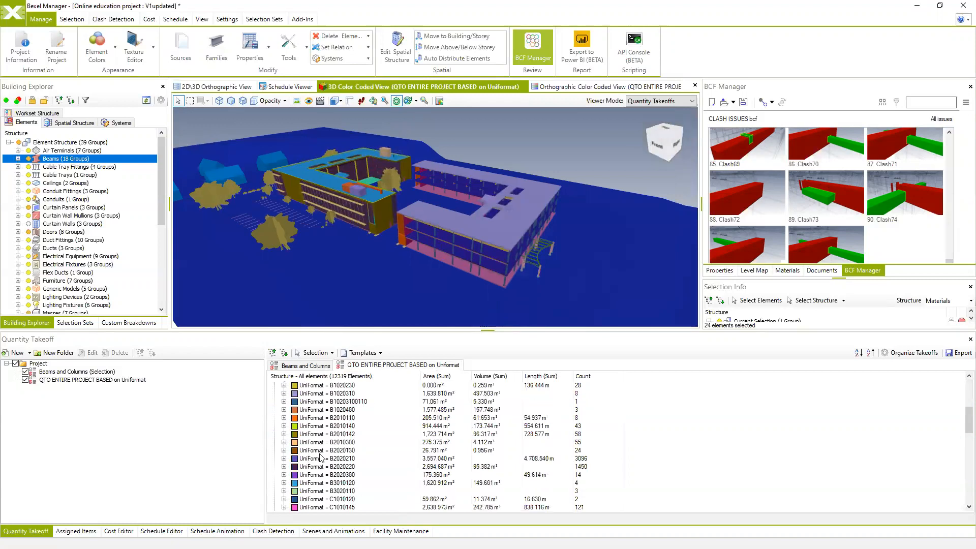
{"action": "middle_click_drag", "start_coordinate": [414, 258], "coordinate": [423, 276]}
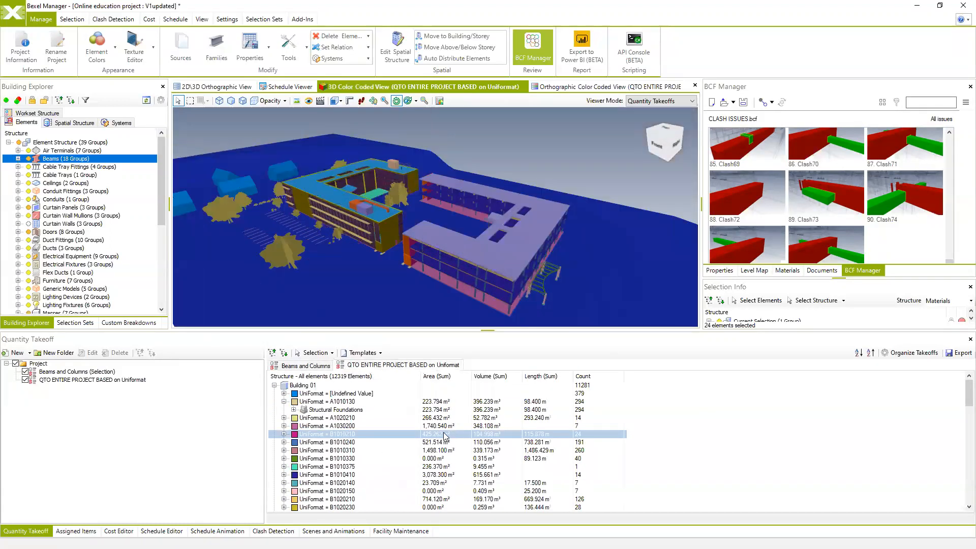
Export the whole-project takeoff report as a flat table and breakdown structure with and without elements, and open the workbook in Excel
{"action": "left_click", "coordinate": [958, 353]}
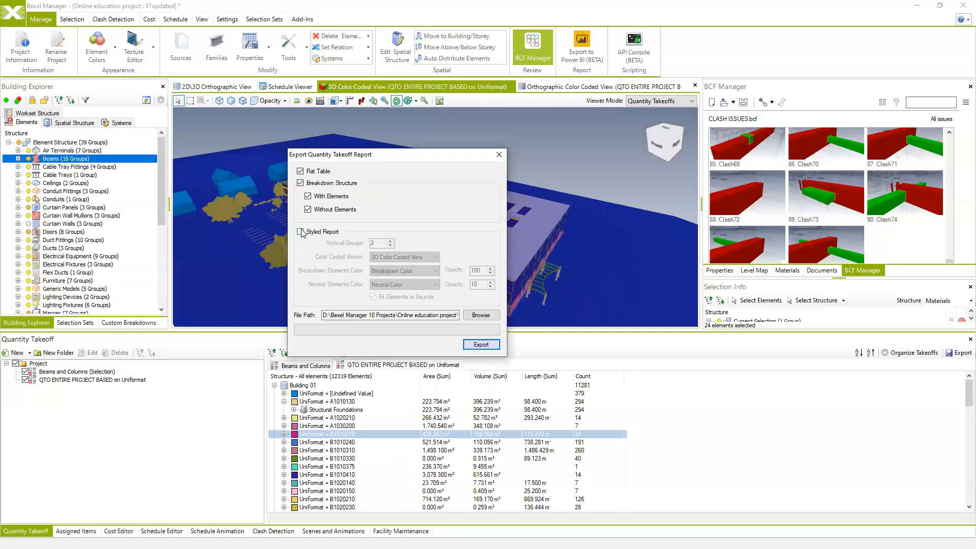
{"action": "left_click", "coordinate": [481, 344]}
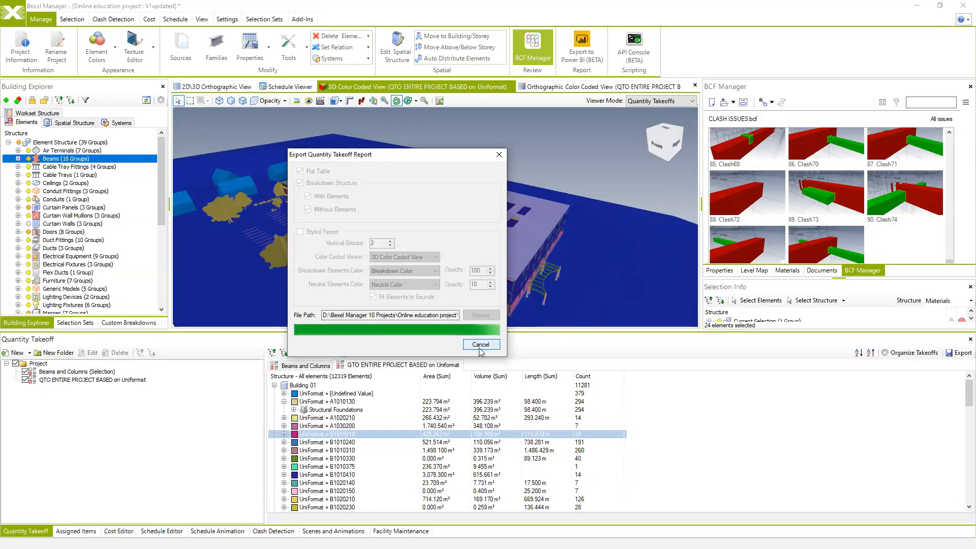
{"action": "left_click", "coordinate": [519, 314]}
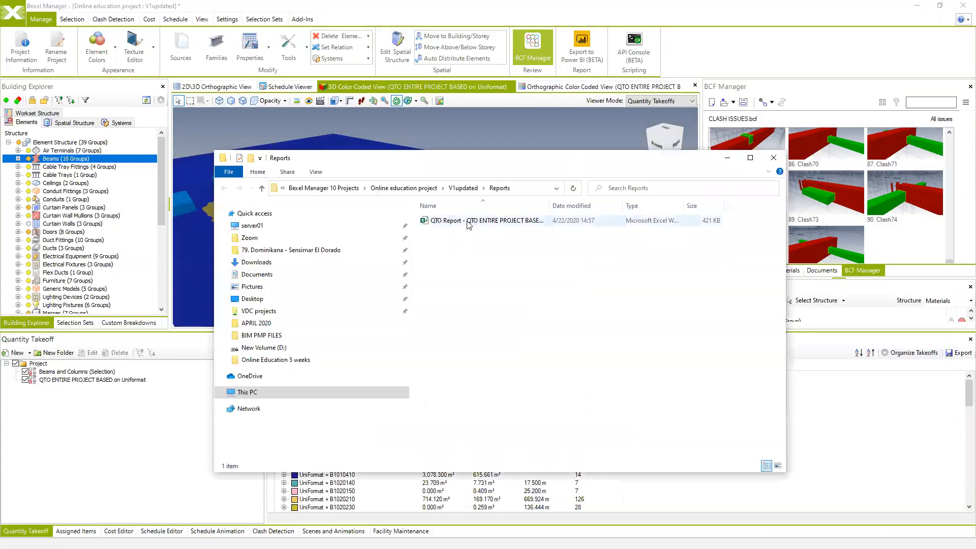
{"action": "double_click", "coordinate": [473, 223]}
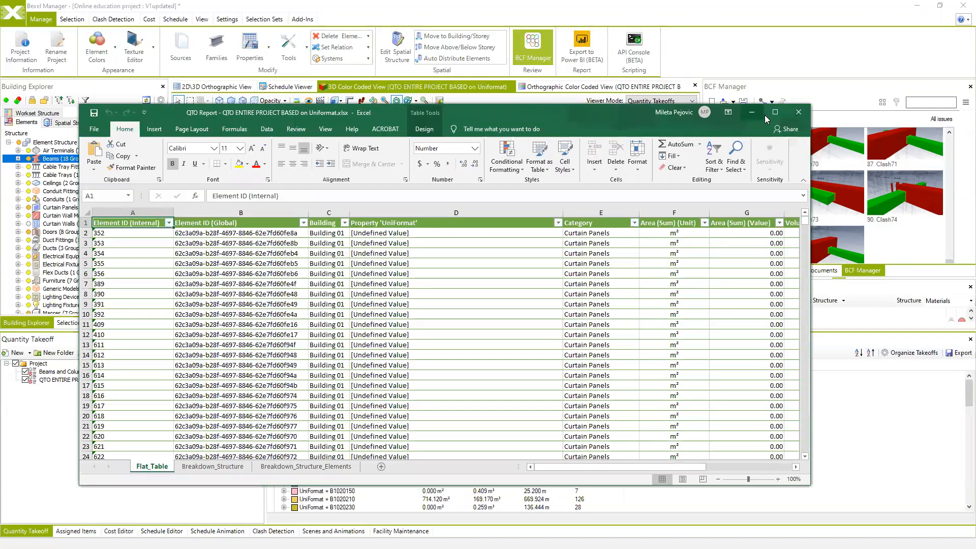
{"action": "left_click", "coordinate": [773, 112]}
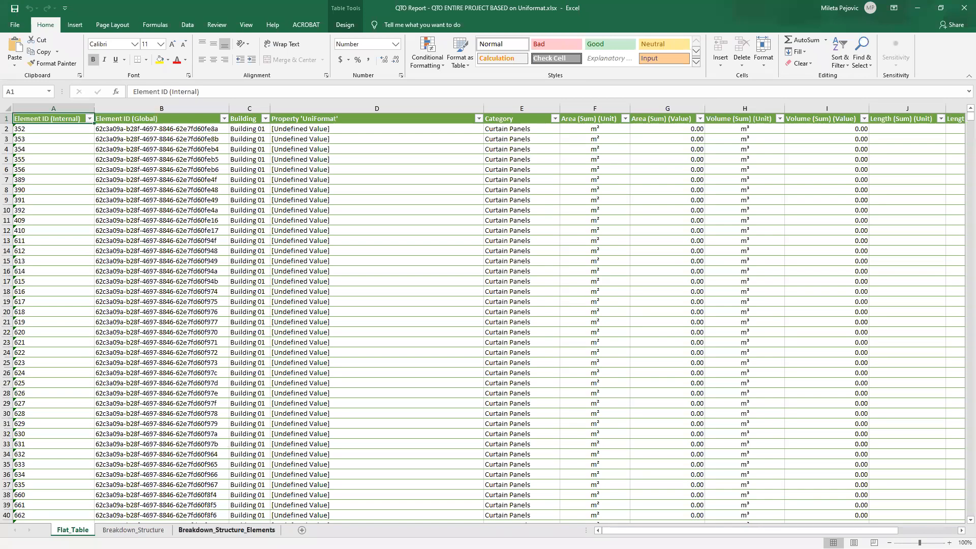
Move the Excel report aside, minimize the Reports folder and revisit the takeoff export in Bexel Manager
{"action": "left_click_drag", "start_coordinate": [311, 6], "coordinate": [975, 94]}
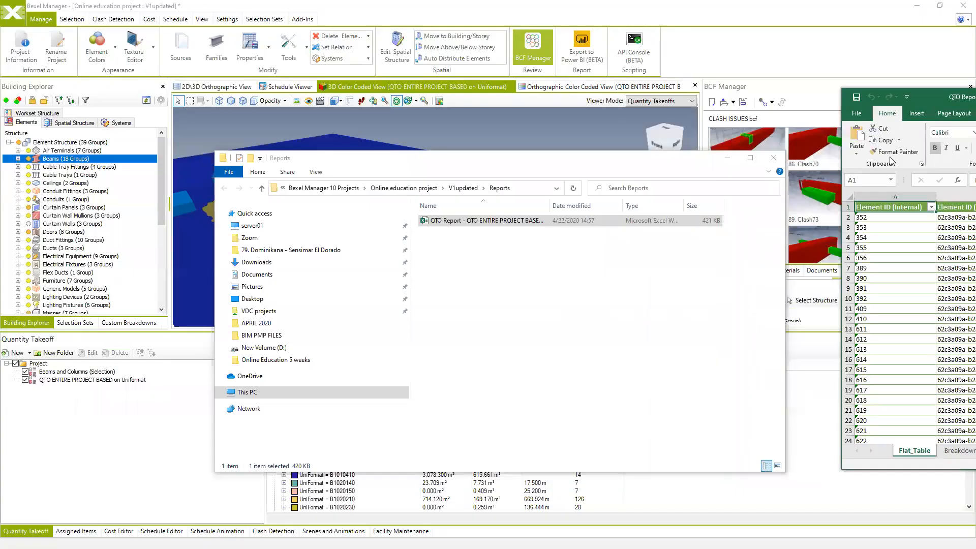
{"action": "left_click", "coordinate": [727, 158]}
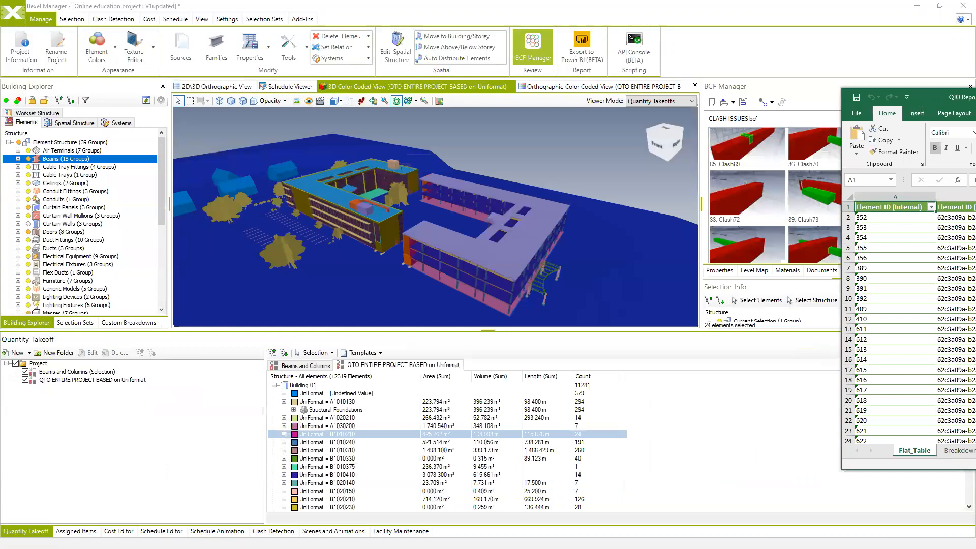
{"action": "left_click_drag", "start_coordinate": [966, 97], "coordinate": [975, 96]}
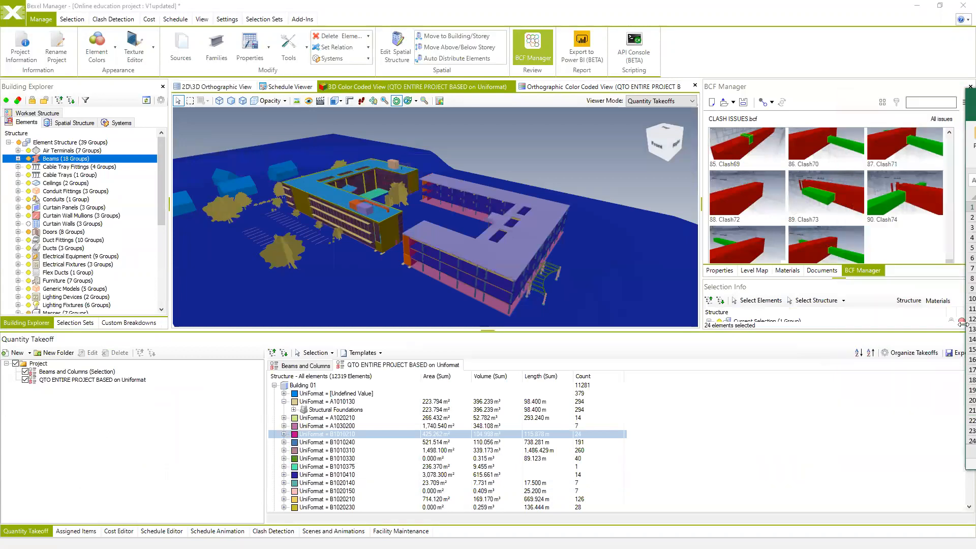
{"action": "left_click", "coordinate": [951, 354]}
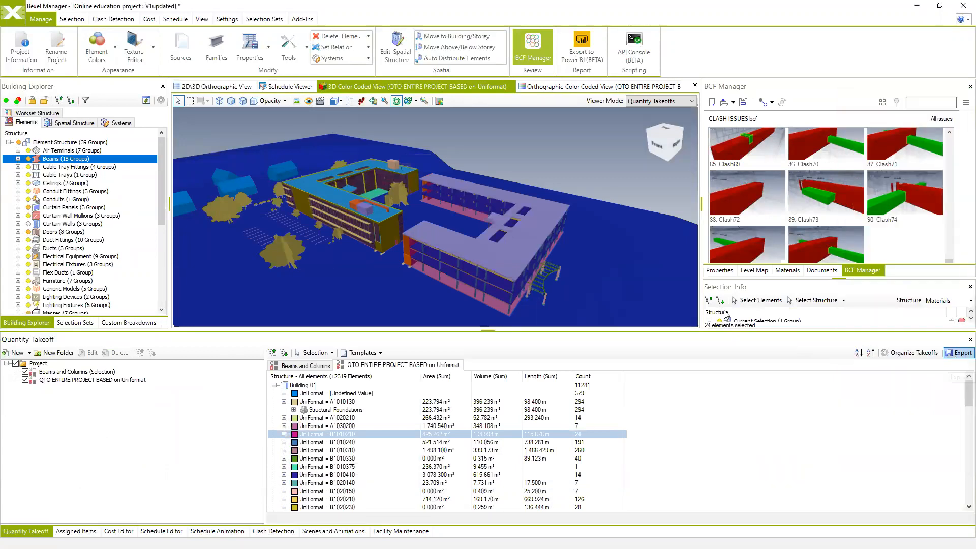
{"action": "left_click", "coordinate": [958, 352]}
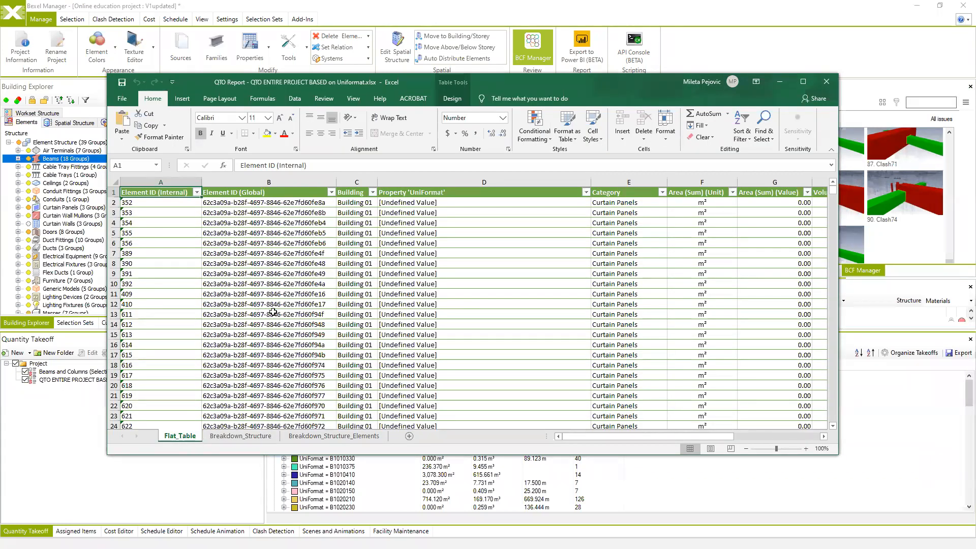
Return to the full-screen Excel report, select data in Flat_Table and create a PivotTable from it on a new sheet
{"action": "left_click", "coordinate": [800, 85]}
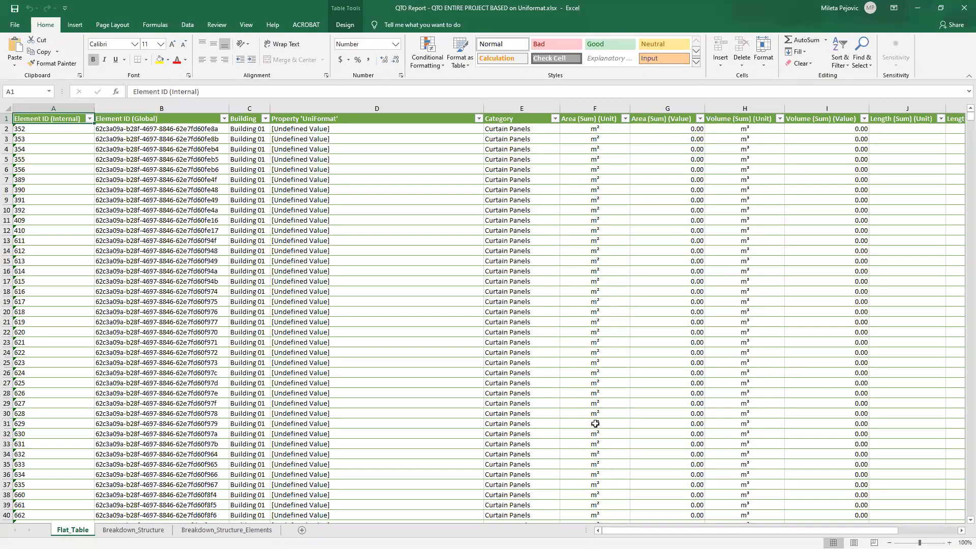
{"action": "left_click_drag", "start_coordinate": [833, 530], "coordinate": [881, 529]}
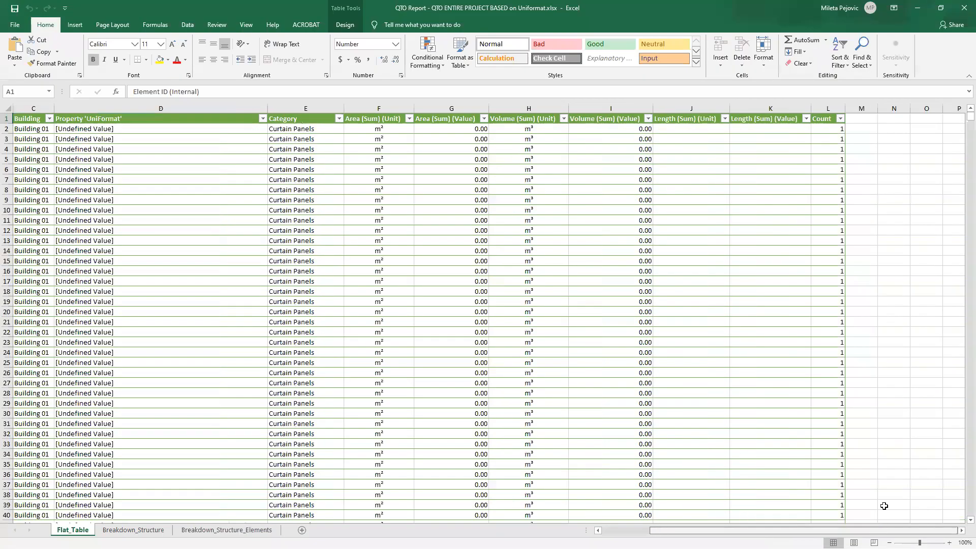
{"action": "left_click_drag", "start_coordinate": [819, 119], "coordinate": [15, 529]}
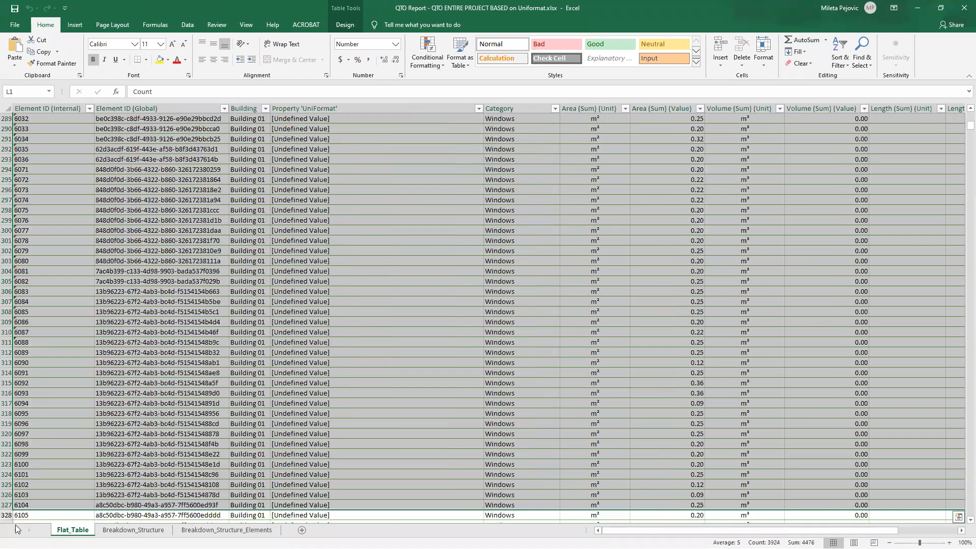
{"action": "left_click", "coordinate": [74, 25]}
{"action": "left_click", "coordinate": [19, 50]}
{"action": "left_click", "coordinate": [287, 324]}
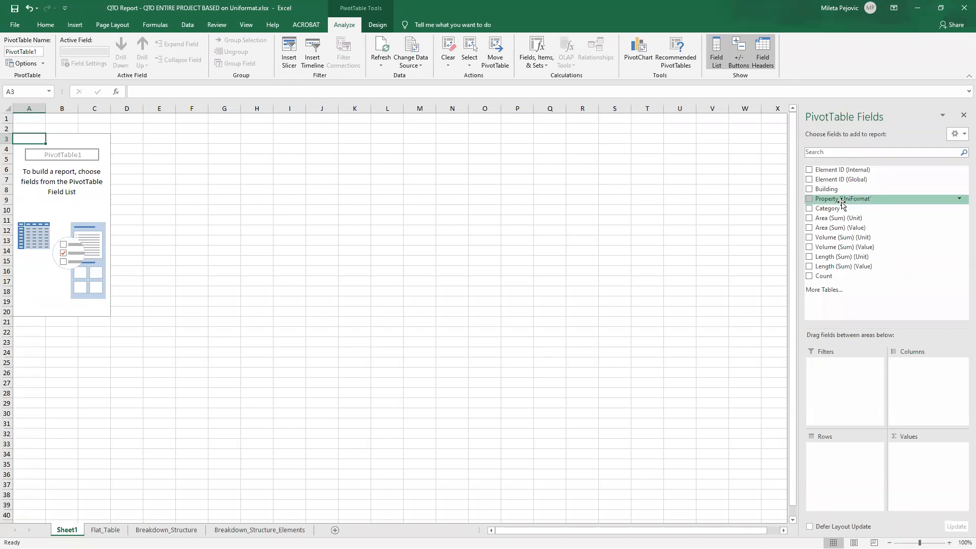
Add Property 'UniFormat' to the pivot rows and Area (Sum) (Unit), Volume (Sum) (Value) and Length (Sum) (Unit) to its values
{"action": "left_click_drag", "start_coordinate": [839, 200], "coordinate": [846, 457]}
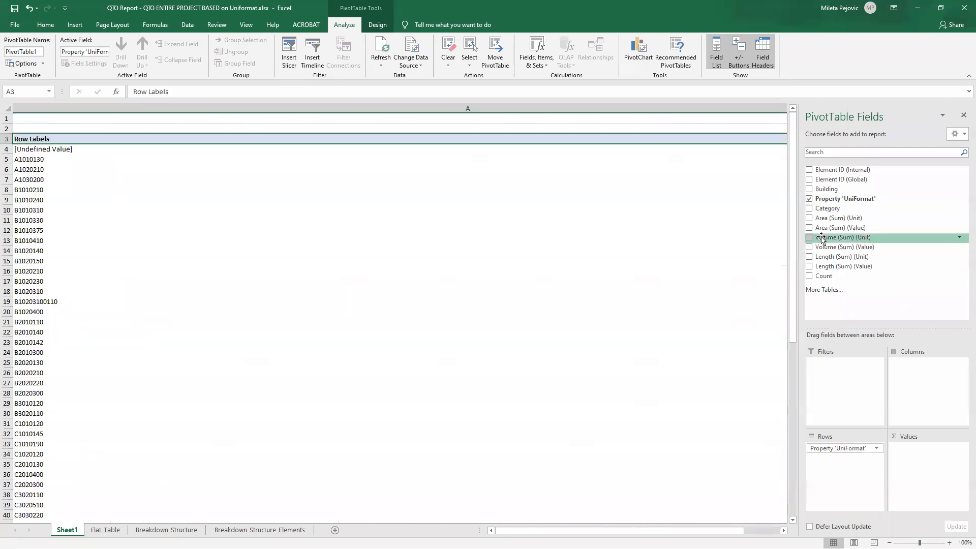
{"action": "left_click_drag", "start_coordinate": [839, 218], "coordinate": [916, 472]}
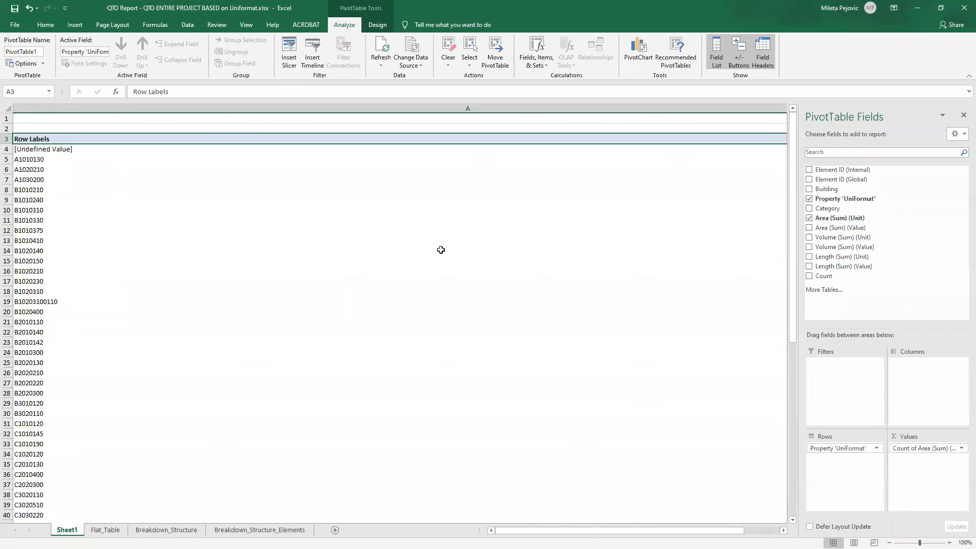
{"action": "left_click_drag", "start_coordinate": [864, 248], "coordinate": [917, 472]}
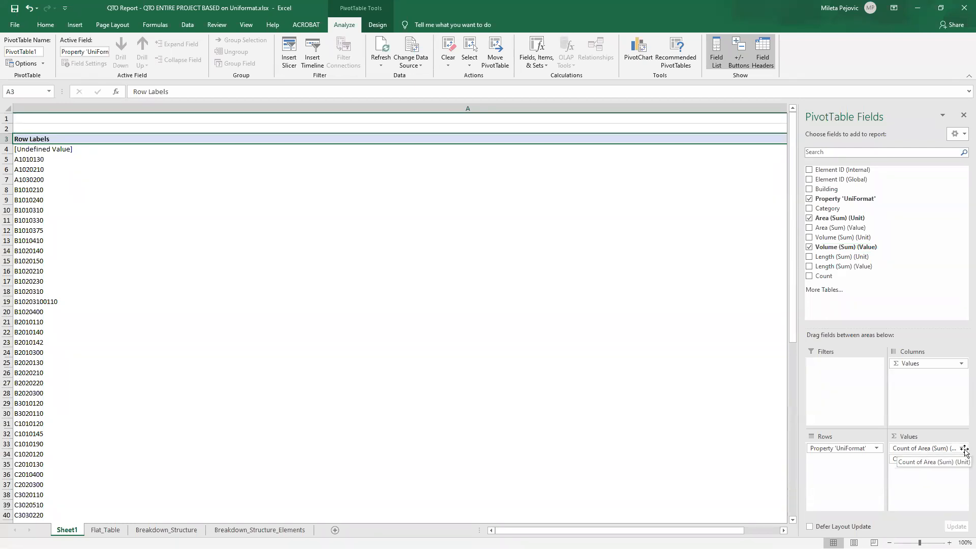
{"action": "left_click_drag", "start_coordinate": [838, 258], "coordinate": [922, 480]}
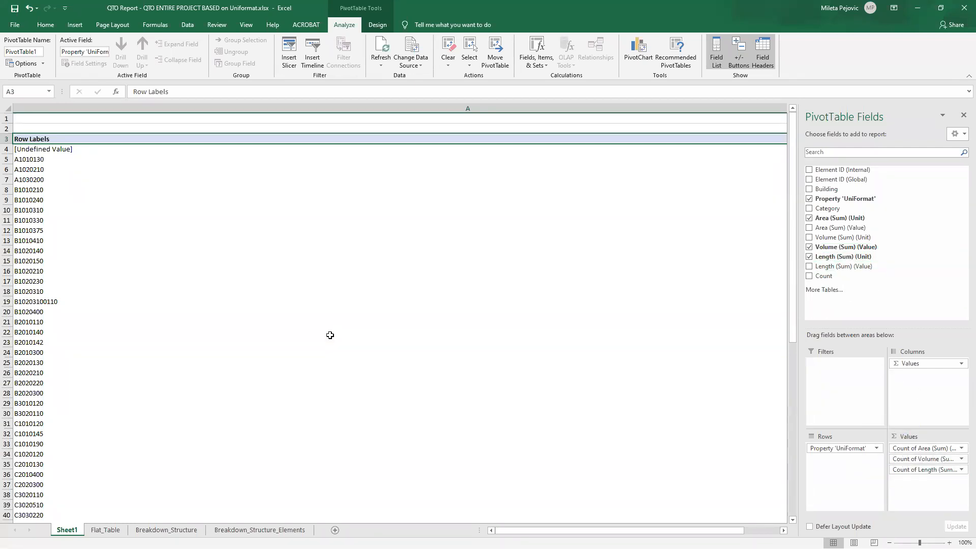
Filter the pivot by Building and move Property 'UniFormat' from the rows to the filters
{"action": "scroll", "coordinate": [327, 333], "scroll_direction": "down", "scroll_amount": 1}
{"action": "scroll", "coordinate": [786, 165], "scroll_direction": "down", "scroll_amount": 5}
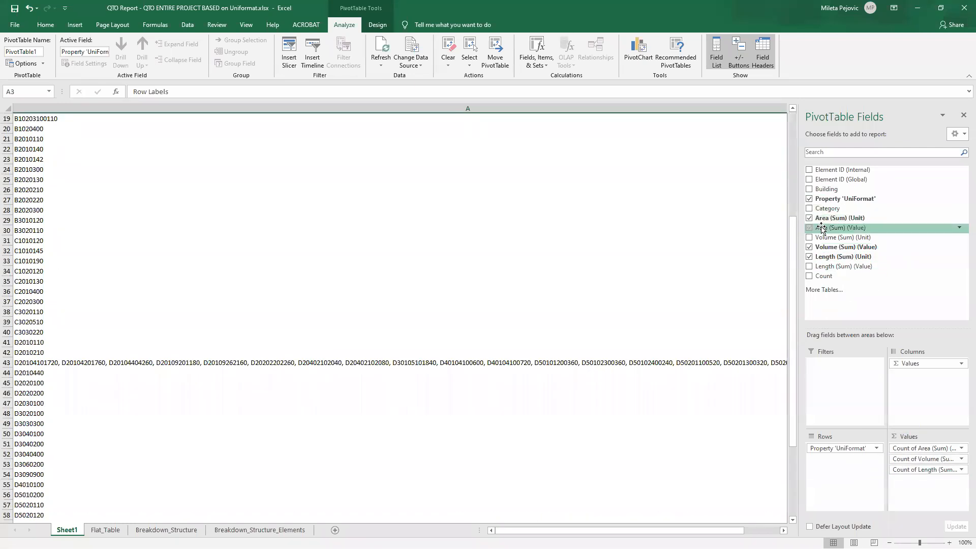
{"action": "left_click_drag", "start_coordinate": [824, 189], "coordinate": [845, 407]}
{"action": "left_click_drag", "start_coordinate": [836, 448], "coordinate": [845, 375]}
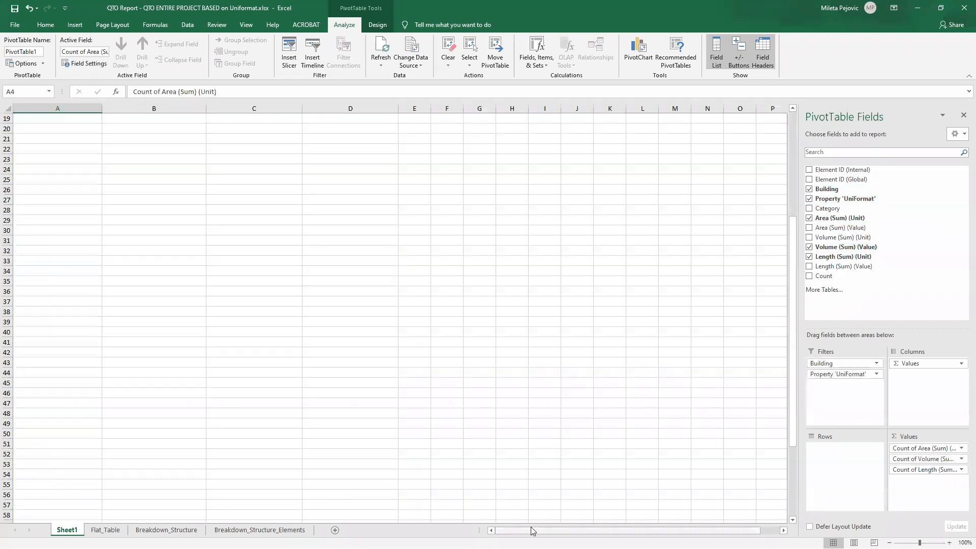
{"action": "scroll", "coordinate": [692, 321], "scroll_direction": "up", "scroll_amount": 6}
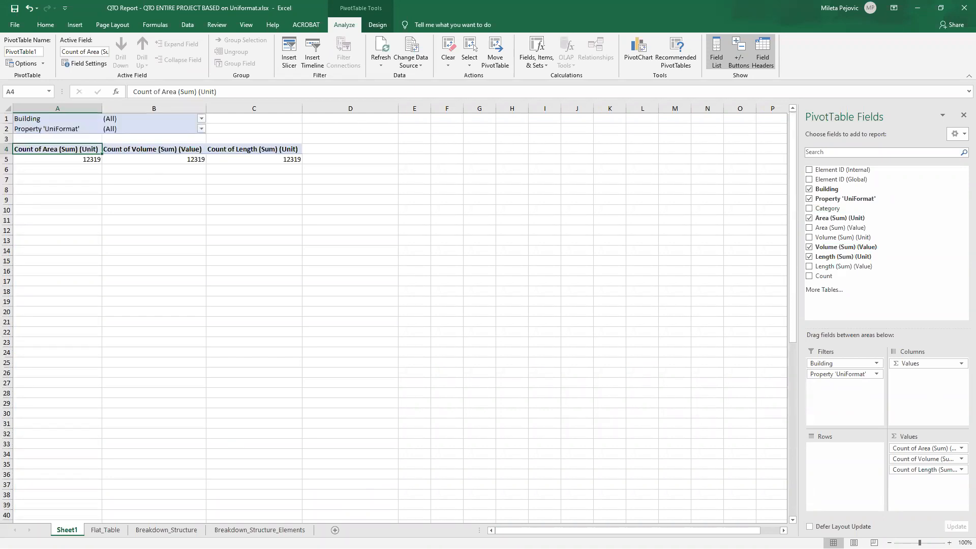
Review the report's Flat_Table, Breakdown_Structure and Breakdown_Structure_Elements sheets
{"action": "left_click", "coordinate": [106, 530]}
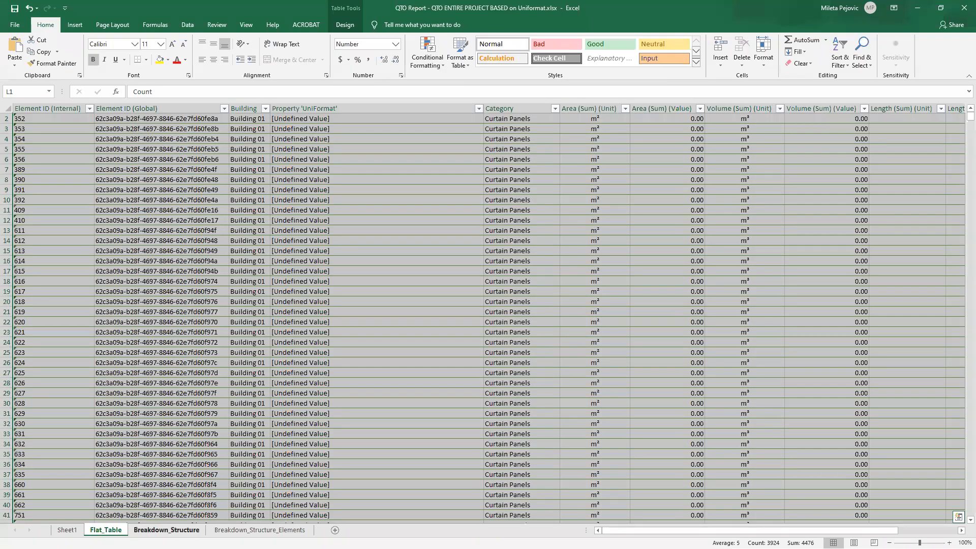
{"action": "left_click", "coordinate": [166, 529]}
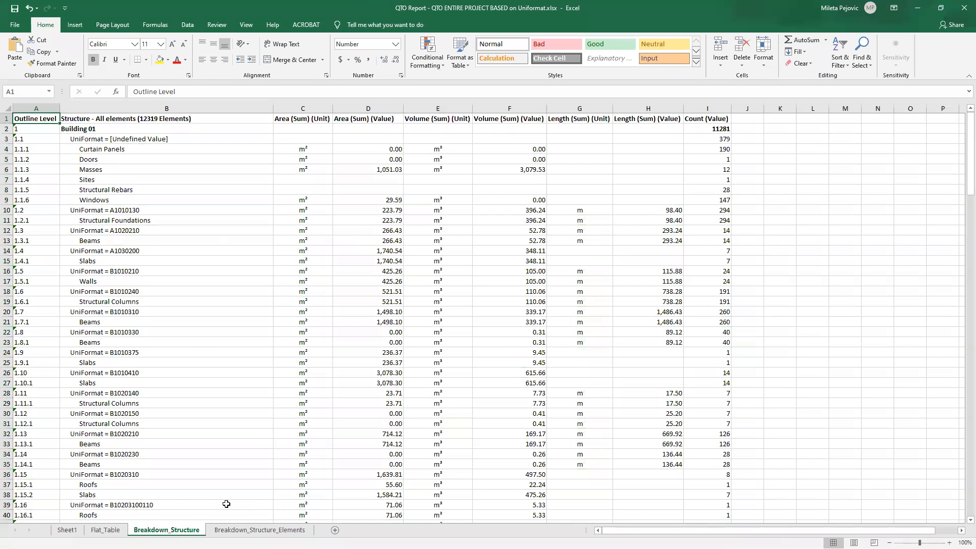
{"action": "left_click", "coordinate": [259, 530]}
{"action": "left_click", "coordinate": [166, 529]}
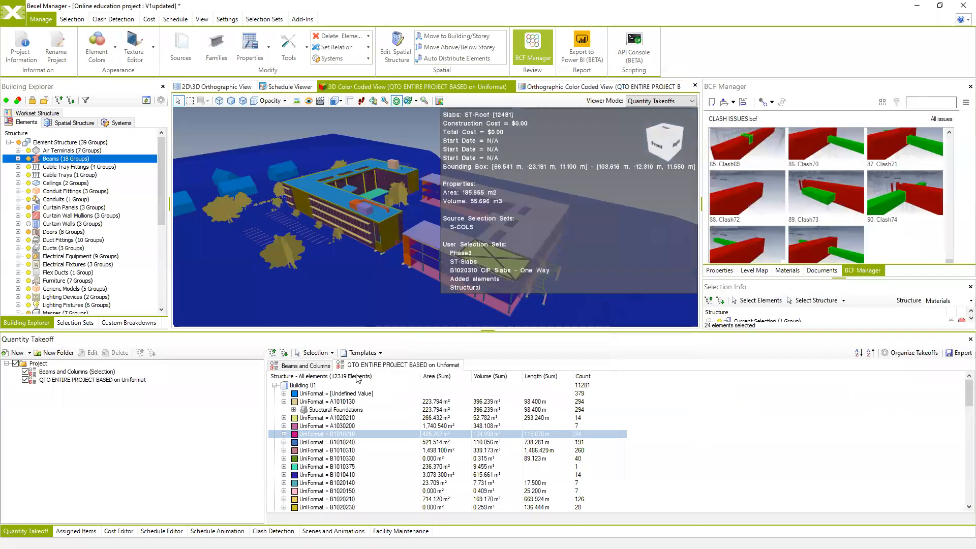
Expand Building 01's undefined UniFormat group and compare the takeoff with the Excel report's Breakdown_Structure sheet
{"action": "left_click", "coordinate": [283, 393]}
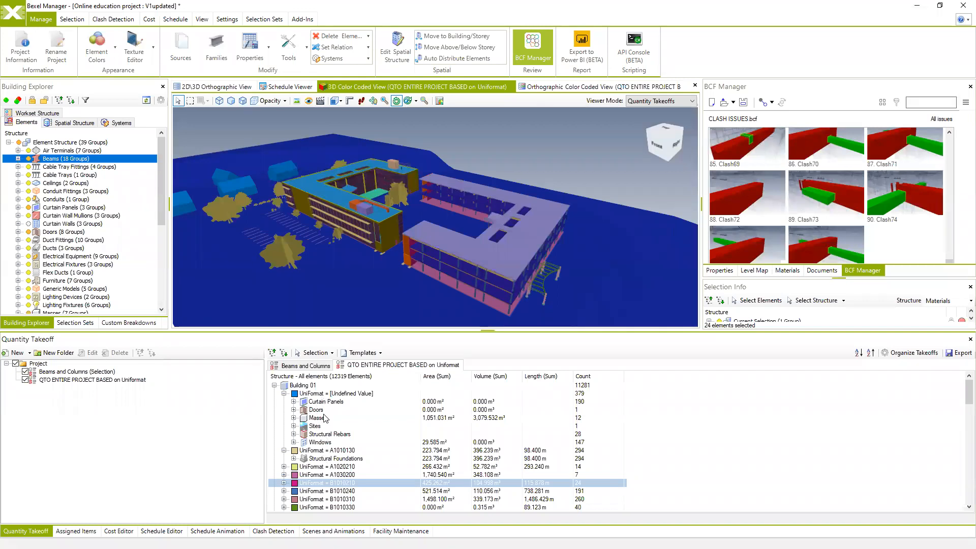
{"action": "left_click_drag", "start_coordinate": [975, 54], "coordinate": [549, 63]}
{"action": "scroll", "coordinate": [274, 272], "scroll_direction": "down", "scroll_amount": 3}
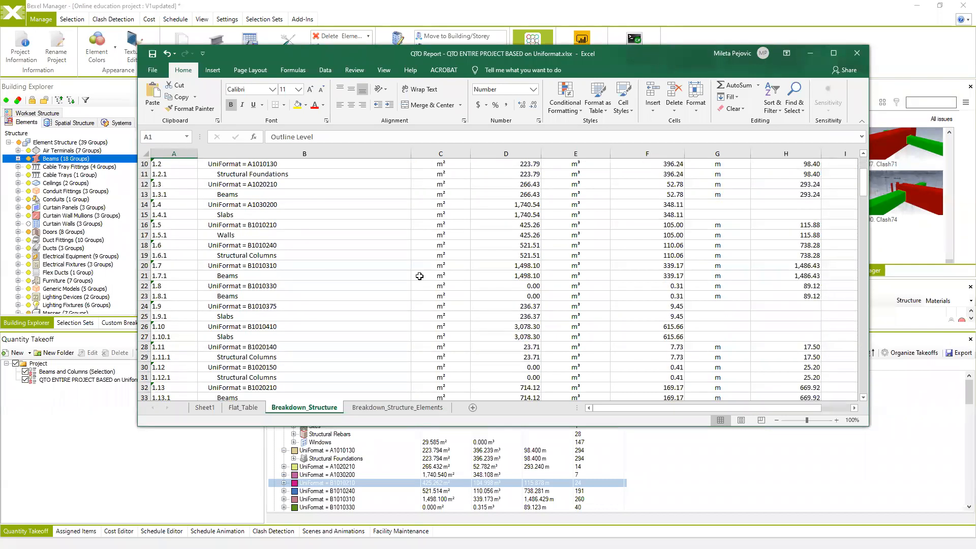
{"action": "scroll", "coordinate": [420, 276], "scroll_direction": "up", "scroll_amount": 3}
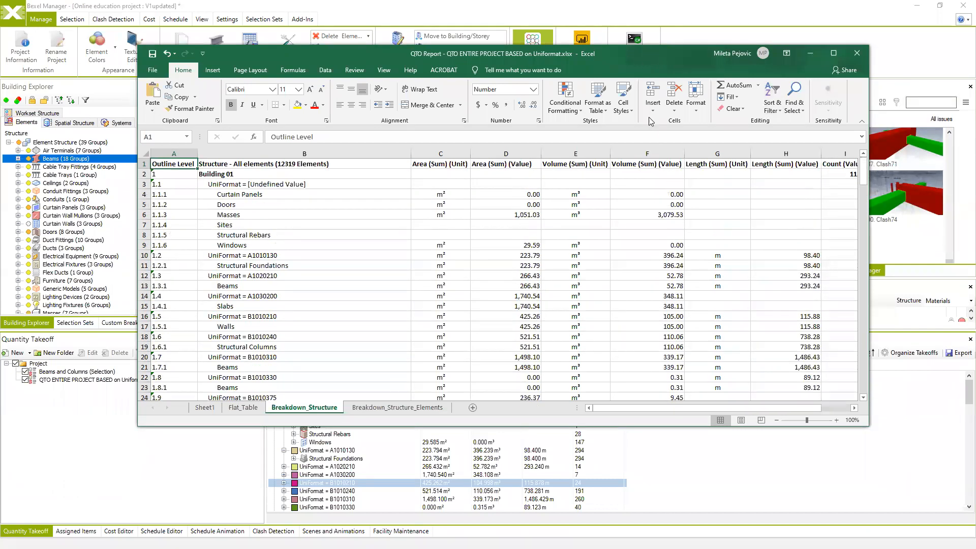
{"action": "left_click", "coordinate": [810, 54]}
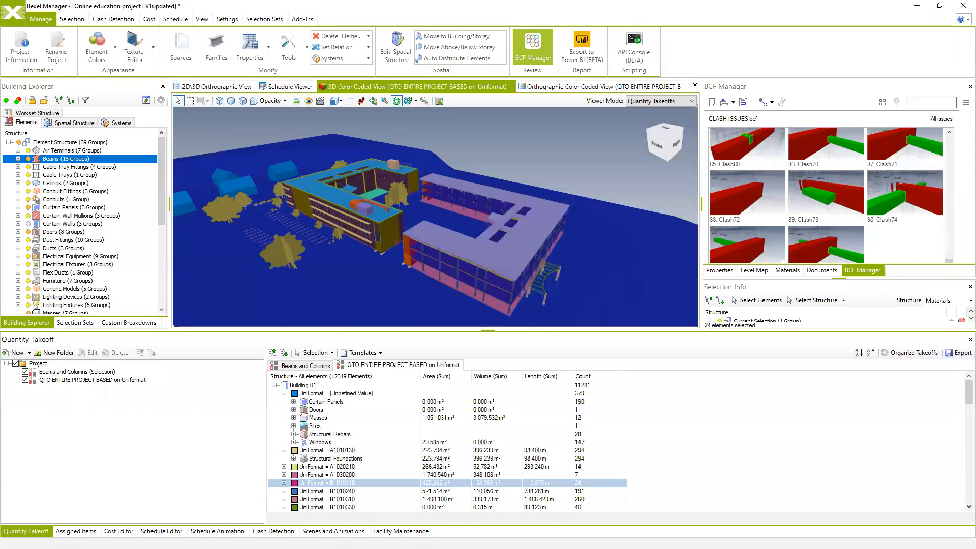
{"action": "left_click", "coordinate": [959, 353]}
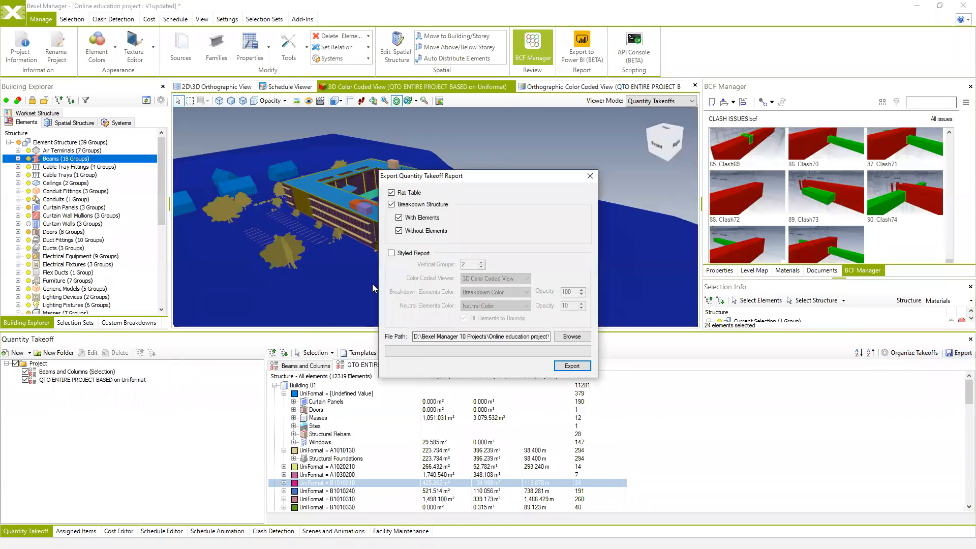
{"action": "left_click", "coordinate": [392, 253]}
{"action": "left_click", "coordinate": [391, 253]}
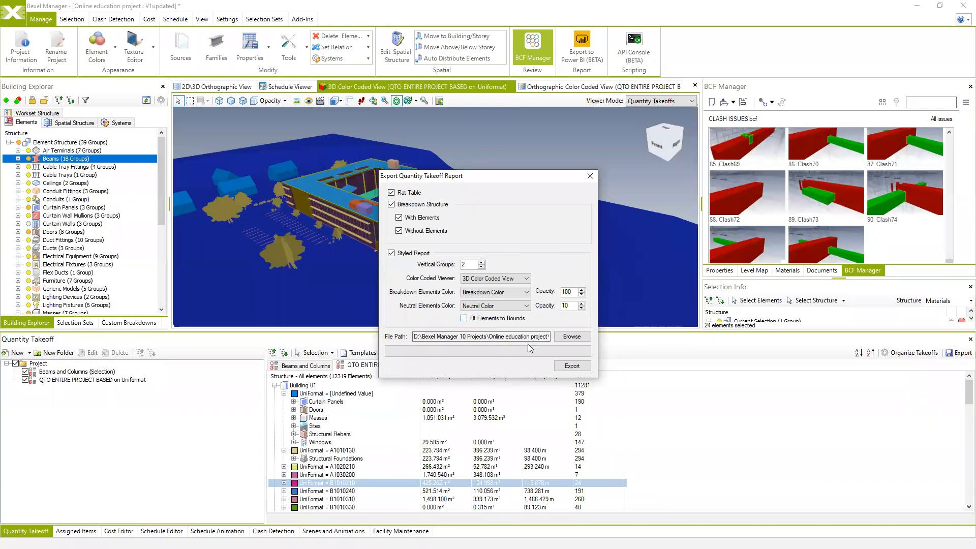
{"action": "left_click", "coordinate": [594, 176]}
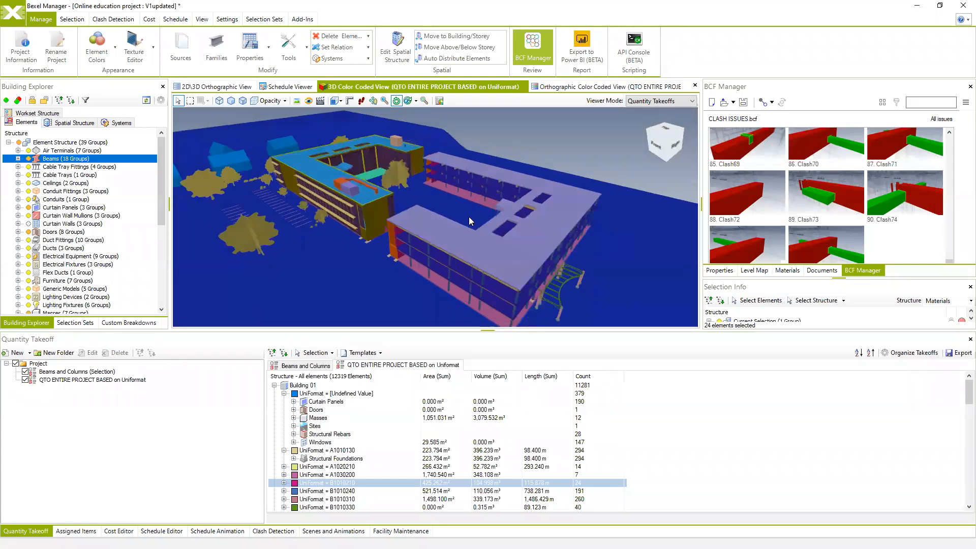
Reorient the 3D model, then re-export the takeoff with Styled Report enabled and Fit Elements to Bounds off, replacing the existing file
{"action": "left_click_drag", "start_coordinate": [468, 216], "coordinate": [467, 236]}
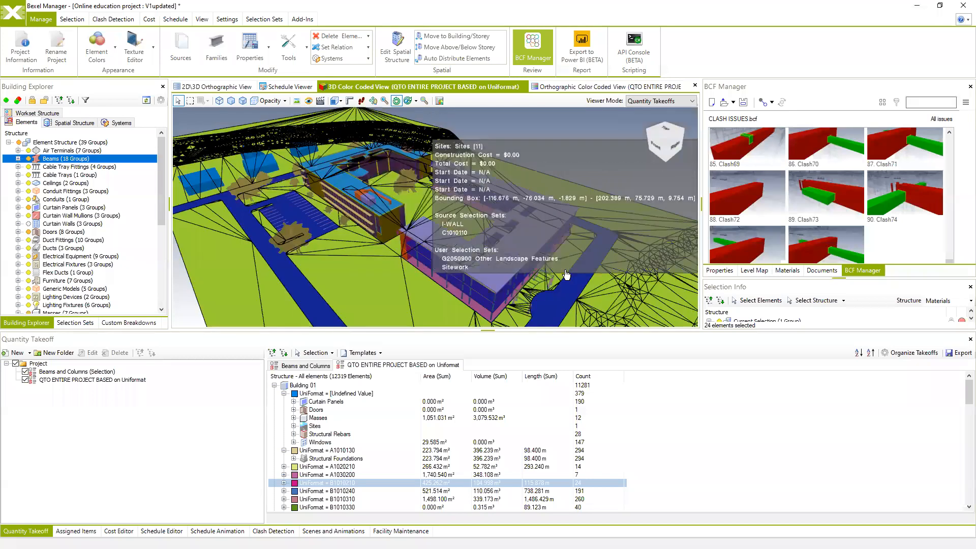
{"action": "left_click", "coordinate": [959, 352]}
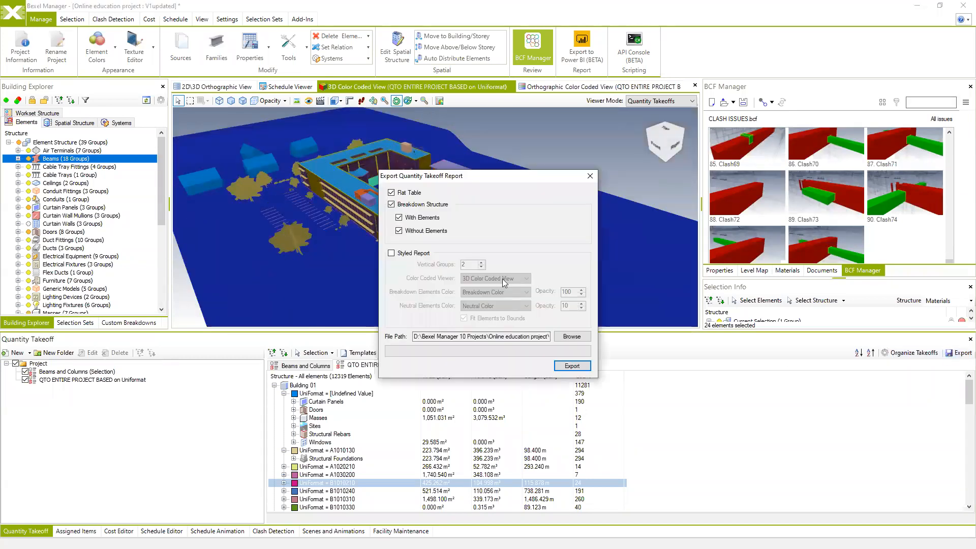
{"action": "left_click", "coordinate": [397, 253]}
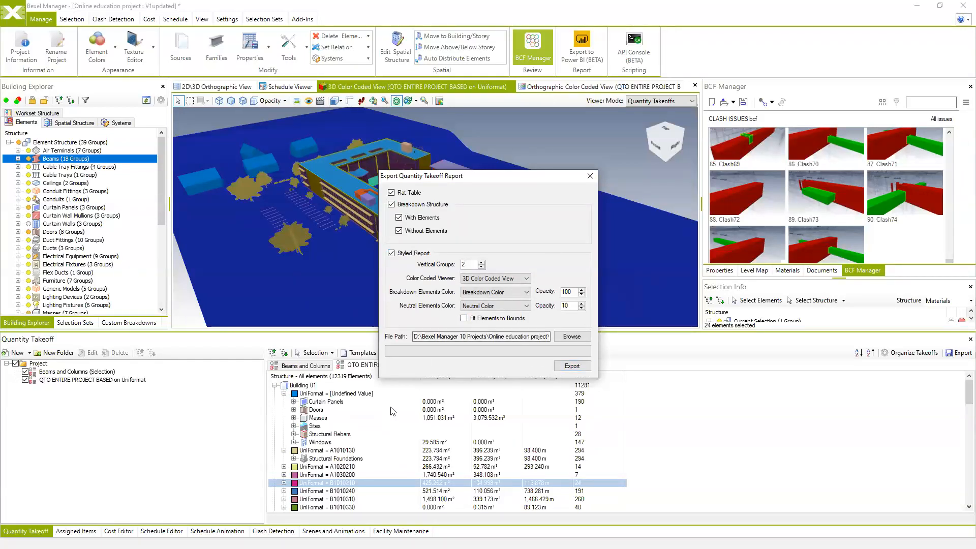
{"action": "left_click", "coordinate": [564, 367]}
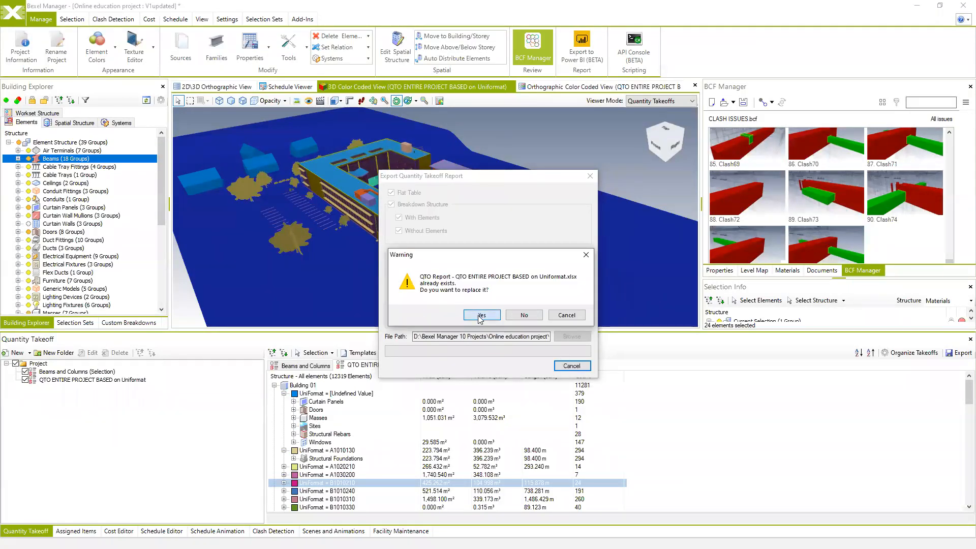
{"action": "left_click", "coordinate": [480, 315]}
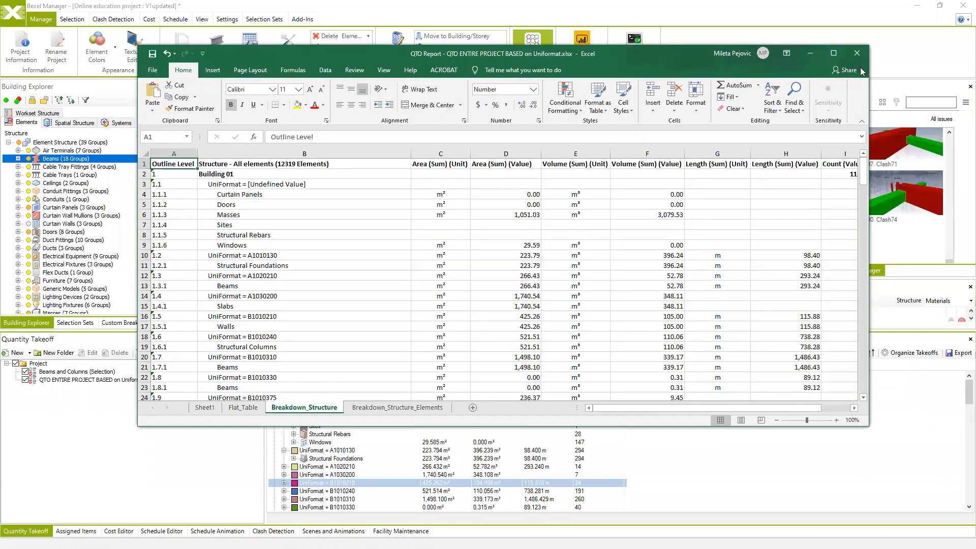
Close the old Excel report without saving its changes and open the newly exported workbook from the Reports folder
{"action": "left_click", "coordinate": [857, 52]}
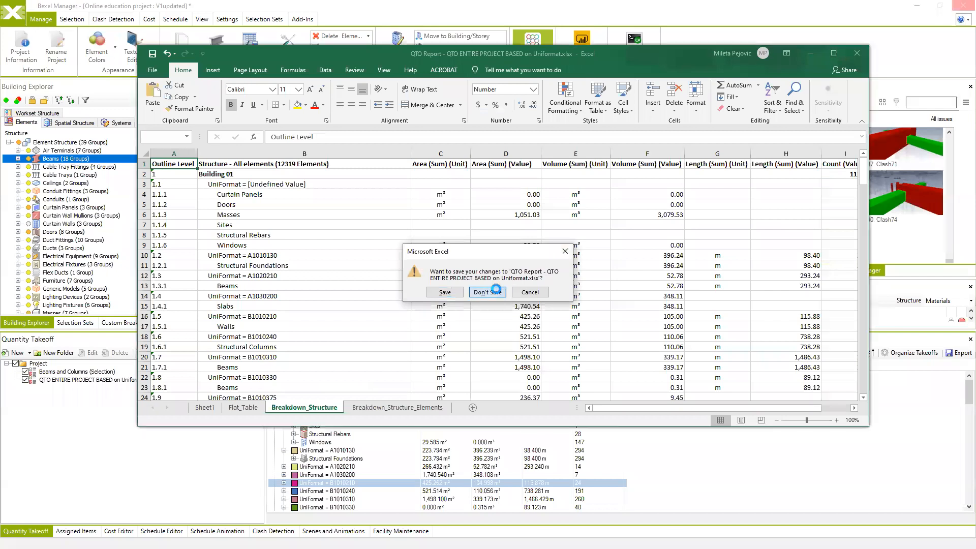
{"action": "left_click", "coordinate": [487, 291]}
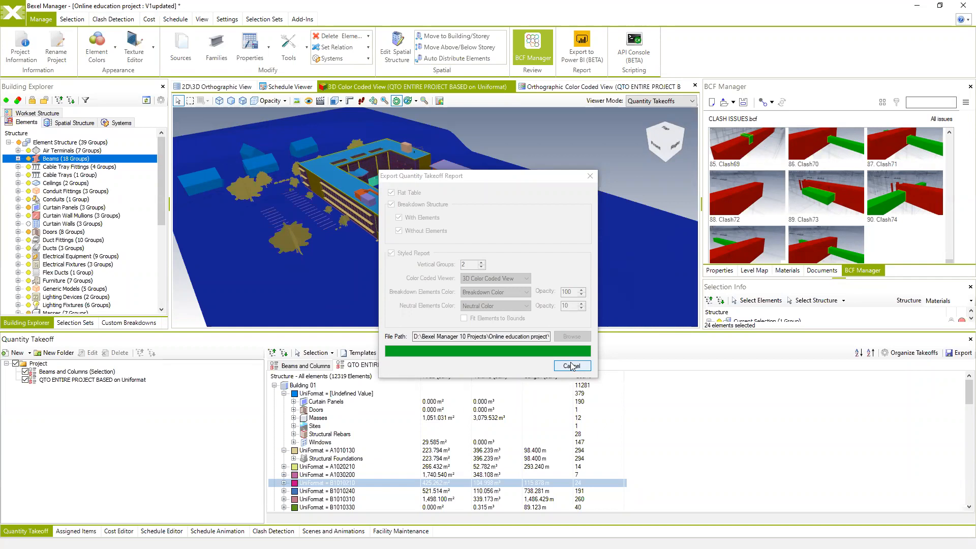
{"action": "left_click", "coordinate": [525, 315]}
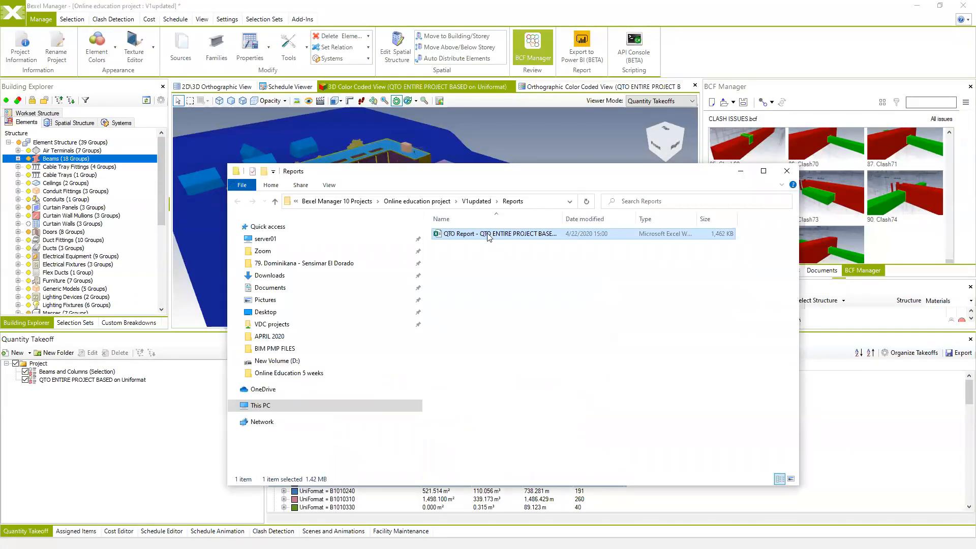
{"action": "double_click", "coordinate": [487, 234]}
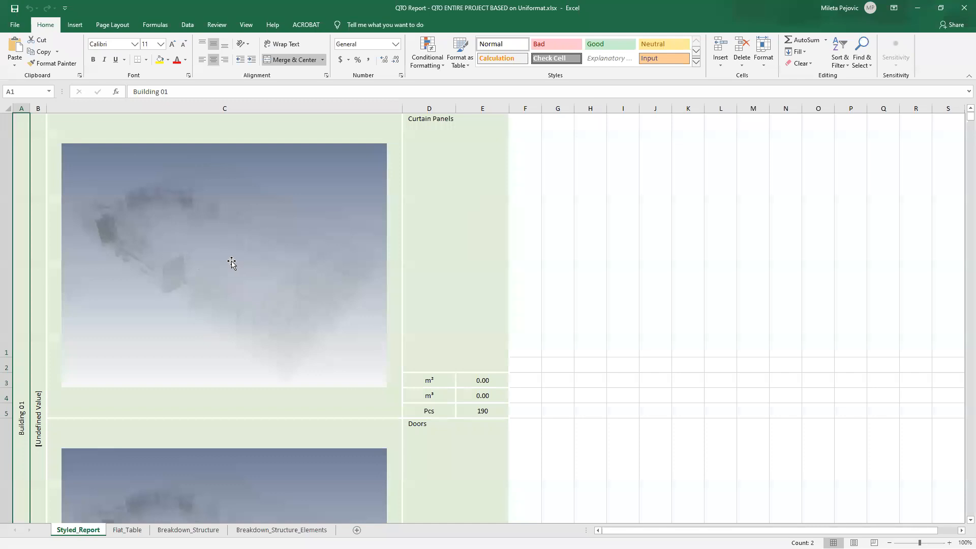
Examine the first Styled_Report entries, checking the pictures and the building, UniFormat code and category cells for Structural Foundations
{"action": "left_click", "coordinate": [227, 258]}
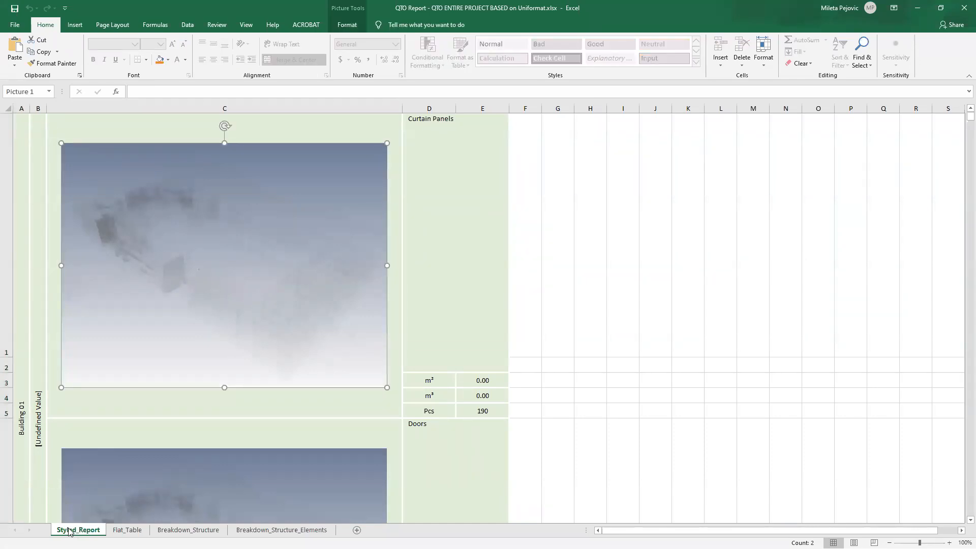
{"action": "scroll", "coordinate": [175, 350], "scroll_direction": "down", "scroll_amount": 2}
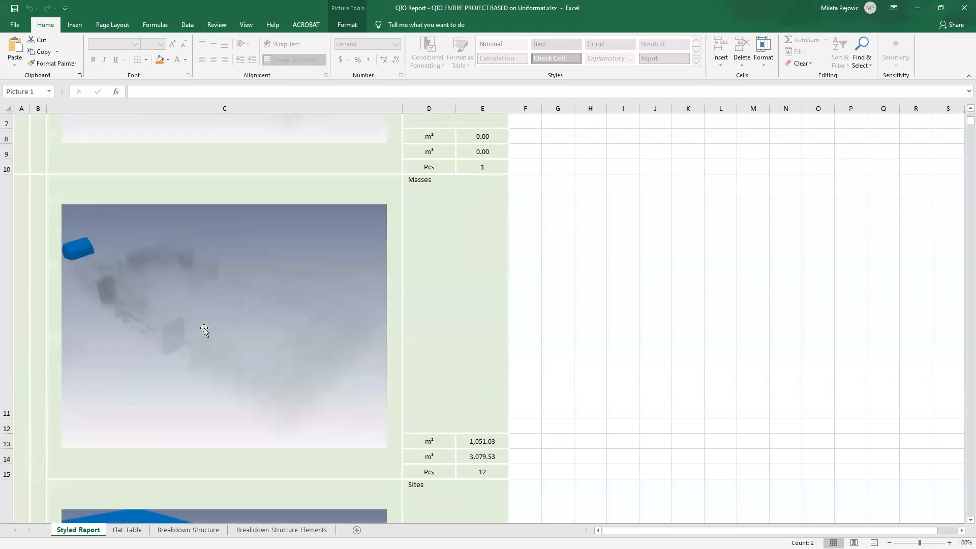
{"action": "scroll", "coordinate": [204, 330], "scroll_direction": "up", "scroll_amount": 2}
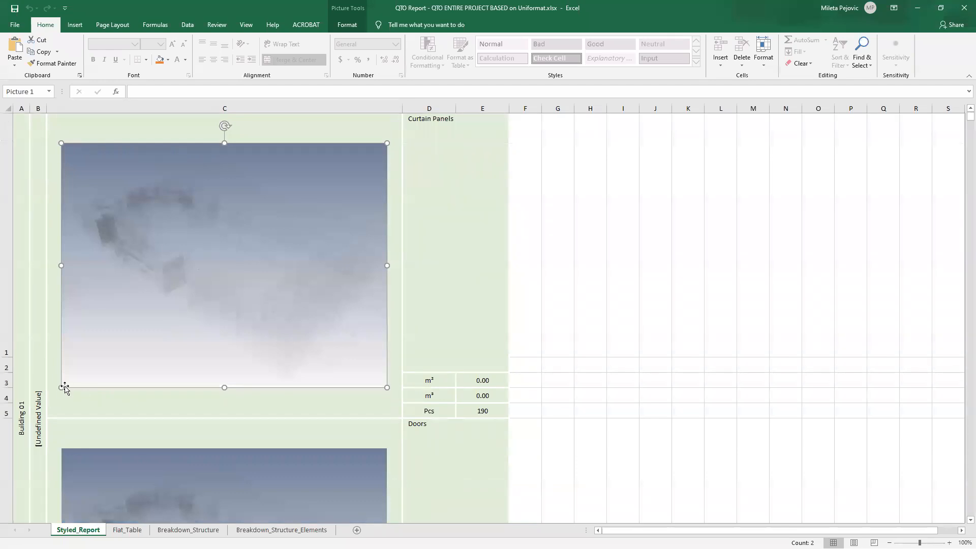
{"action": "scroll", "coordinate": [173, 329], "scroll_direction": "down", "scroll_amount": 11}
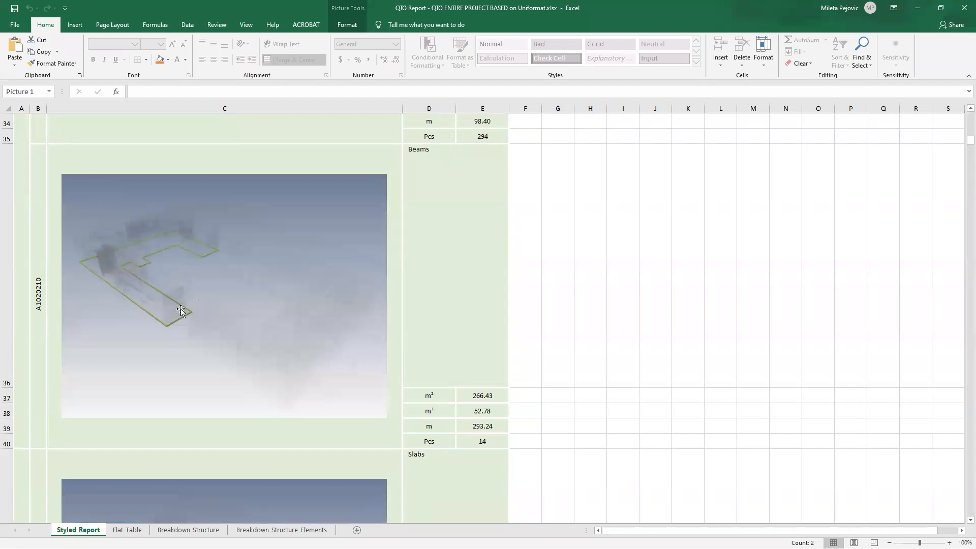
{"action": "scroll", "coordinate": [55, 318], "scroll_direction": "up", "scroll_amount": 1}
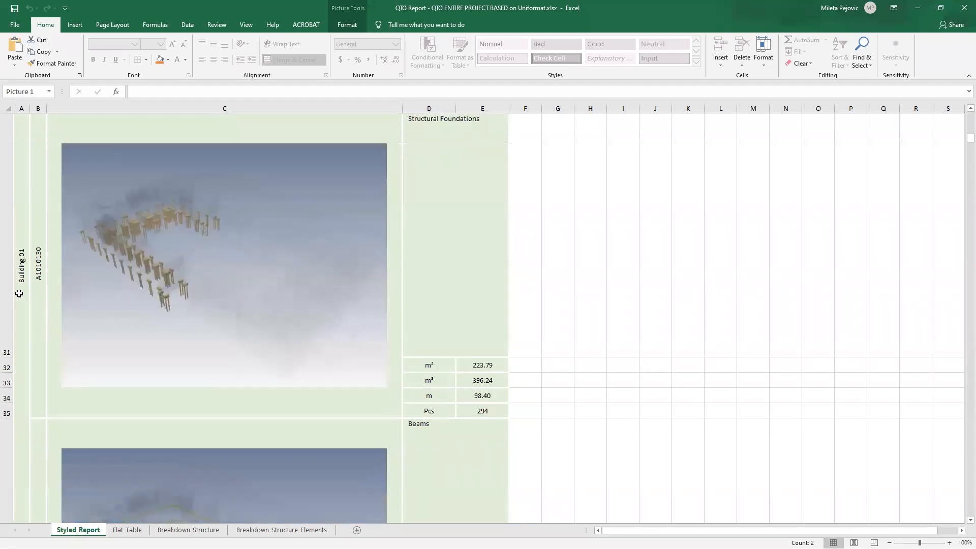
{"action": "left_click", "coordinate": [21, 264]}
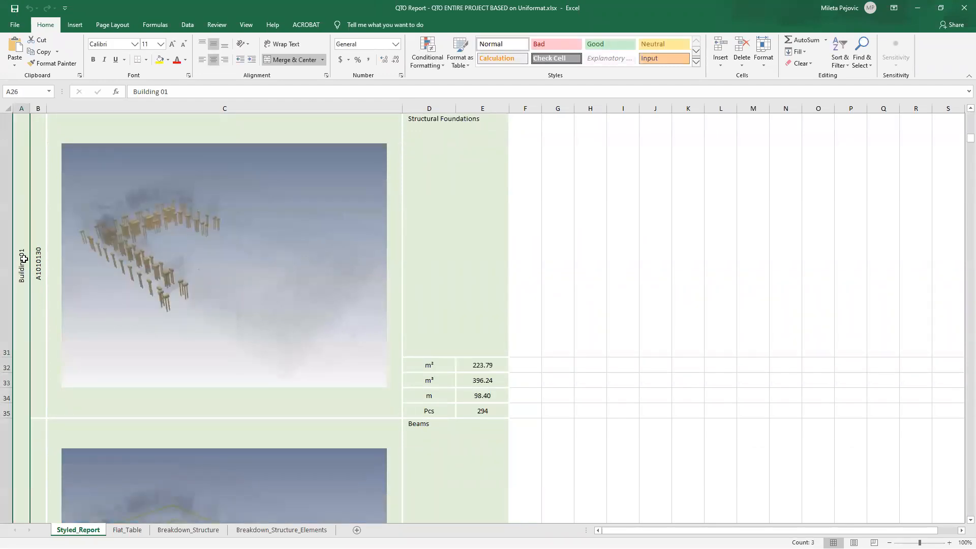
{"action": "left_click", "coordinate": [38, 260]}
{"action": "scroll", "coordinate": [41, 261], "scroll_direction": "up", "scroll_amount": 1}
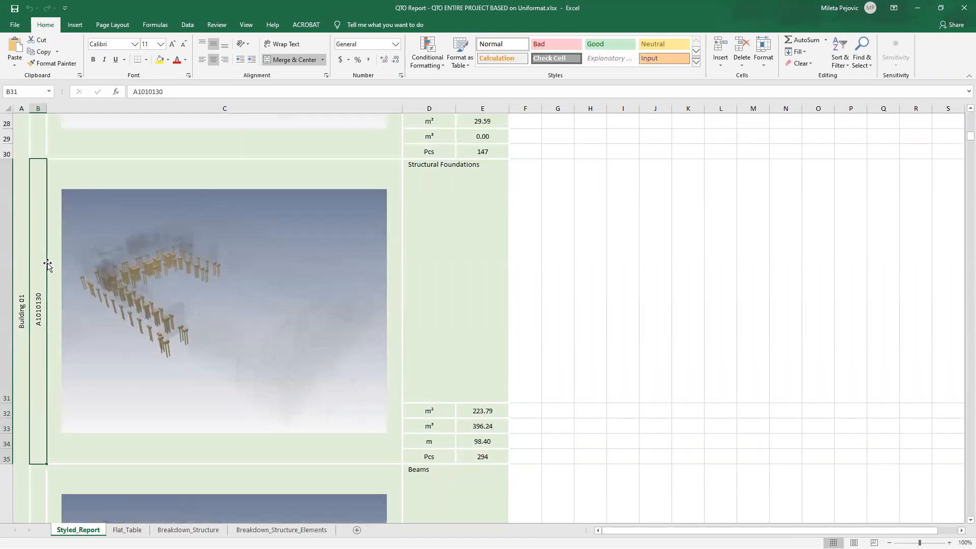
{"action": "left_click", "coordinate": [436, 168]}
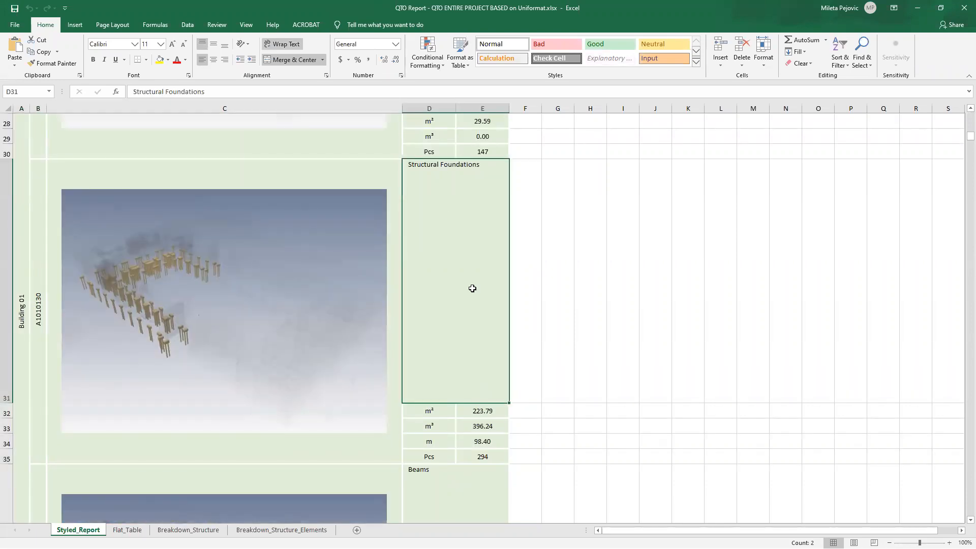
Review the remaining Building 01 entries in Styled_Report, from beams and slabs through roofs and stairs to pipes and sprinklers
{"action": "scroll", "coordinate": [318, 330], "scroll_direction": "down", "scroll_amount": 10}
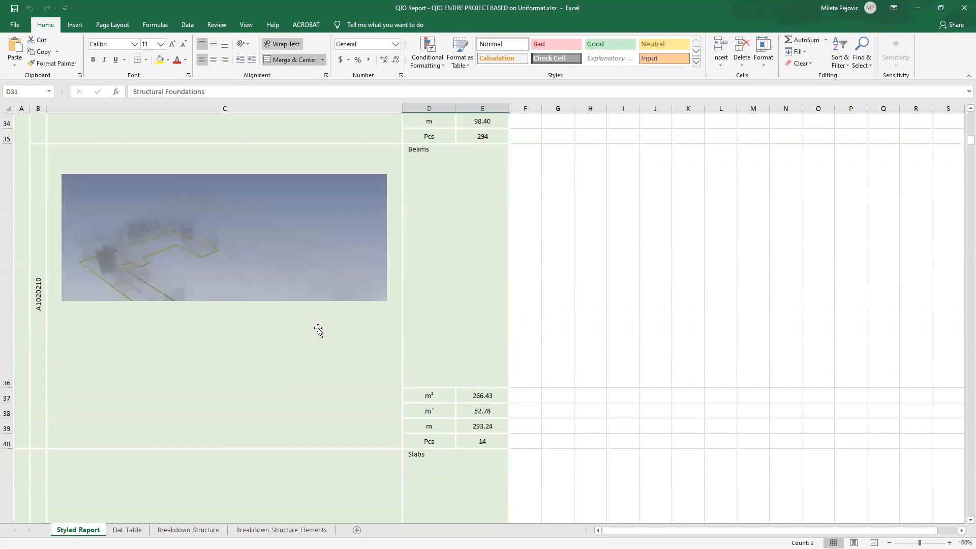
{"action": "scroll", "coordinate": [319, 330], "scroll_direction": "down", "scroll_amount": 14}
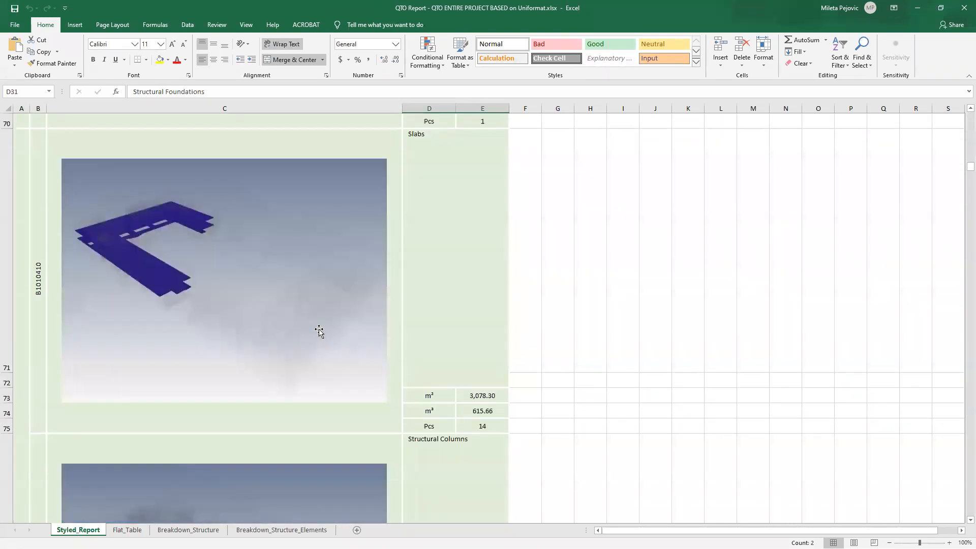
{"action": "scroll", "coordinate": [319, 331], "scroll_direction": "down", "scroll_amount": 12}
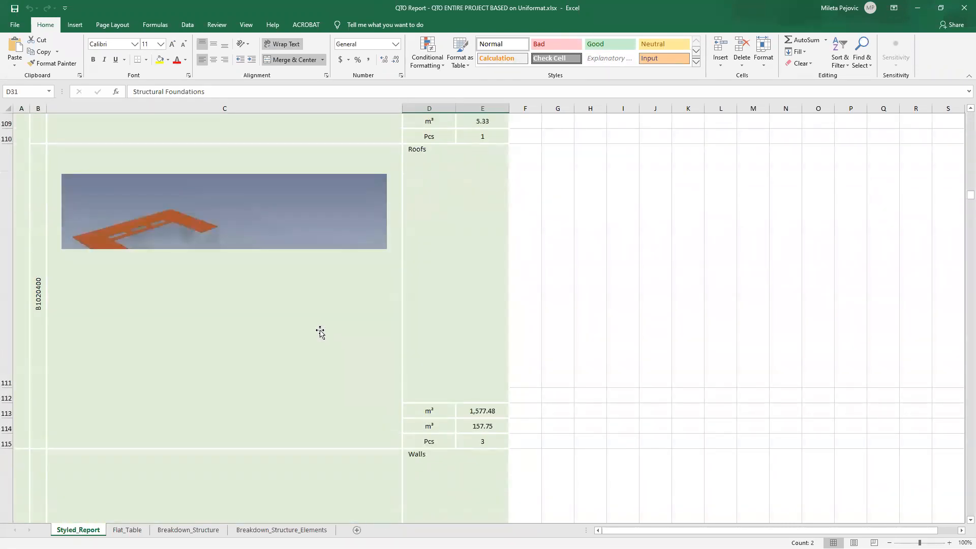
{"action": "scroll", "coordinate": [319, 332], "scroll_direction": "down", "scroll_amount": 9}
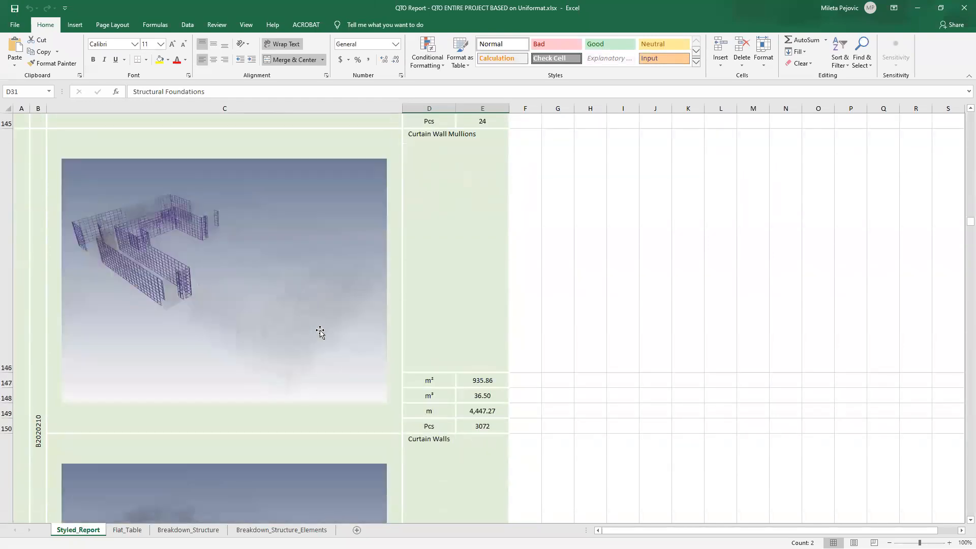
{"action": "scroll", "coordinate": [319, 333], "scroll_direction": "down", "scroll_amount": 7}
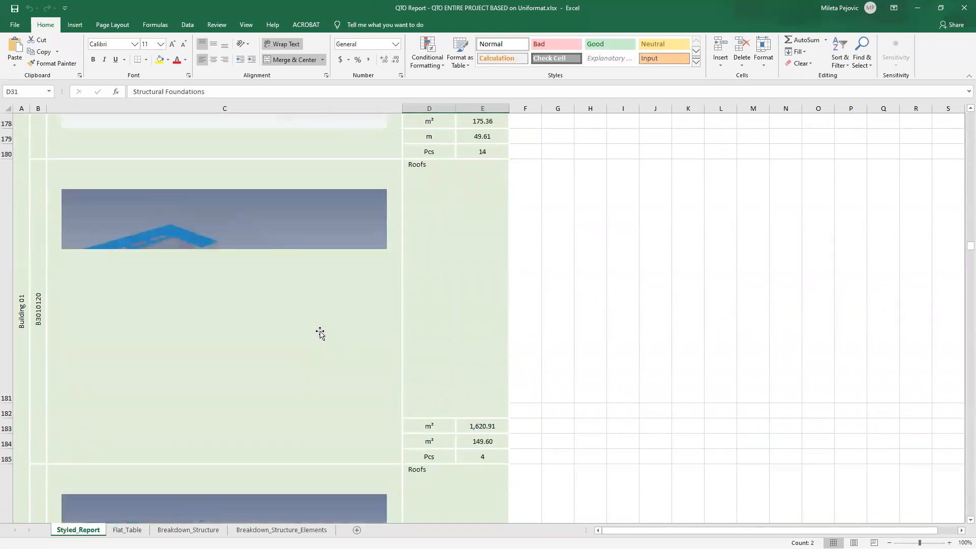
{"action": "scroll", "coordinate": [324, 339], "scroll_direction": "down", "scroll_amount": 20}
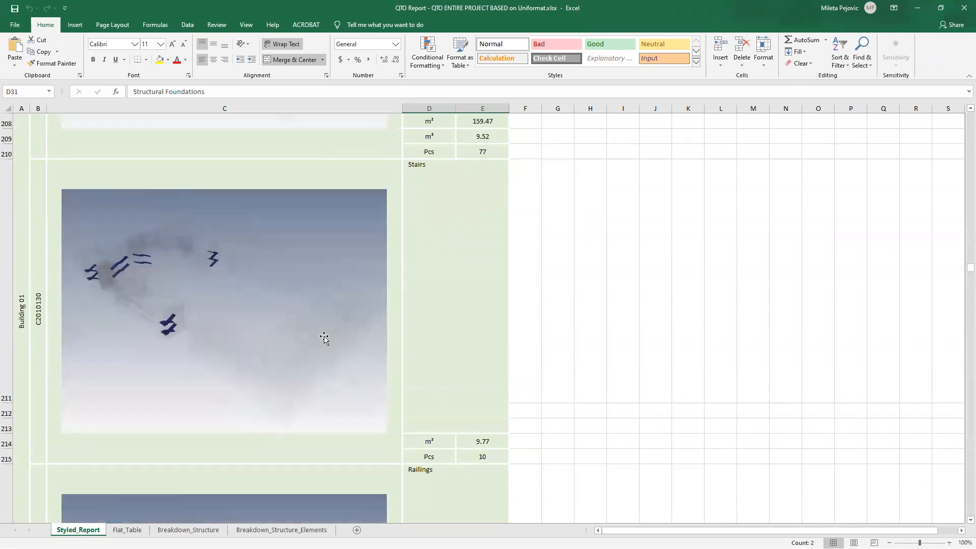
{"action": "scroll", "coordinate": [310, 347], "scroll_direction": "down", "scroll_amount": 19}
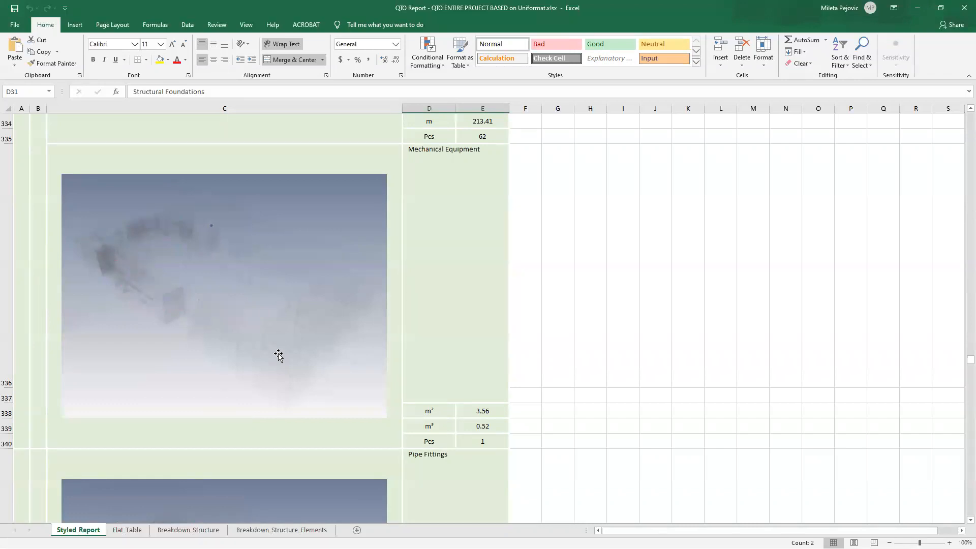
{"action": "scroll", "coordinate": [218, 322], "scroll_direction": "down", "scroll_amount": 3}
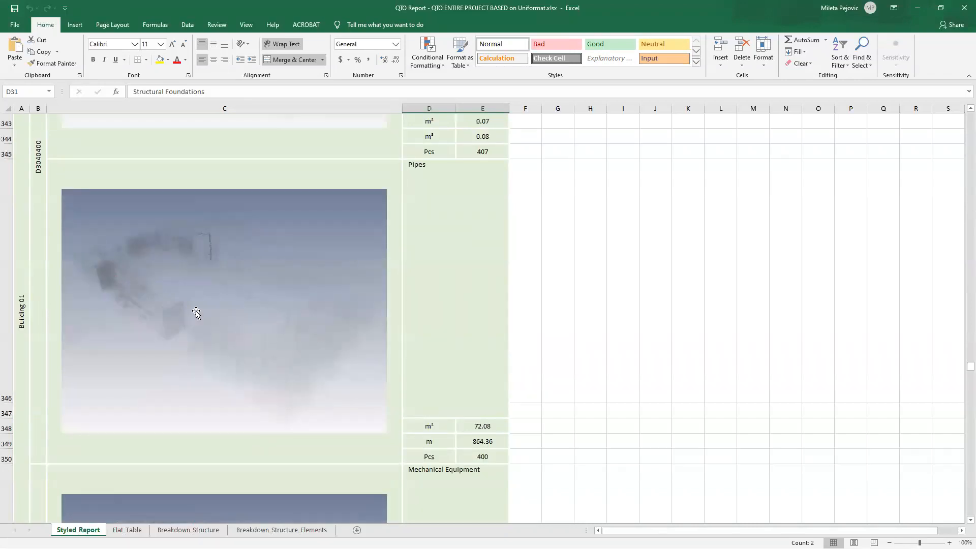
{"action": "scroll", "coordinate": [207, 370], "scroll_direction": "down", "scroll_amount": 3}
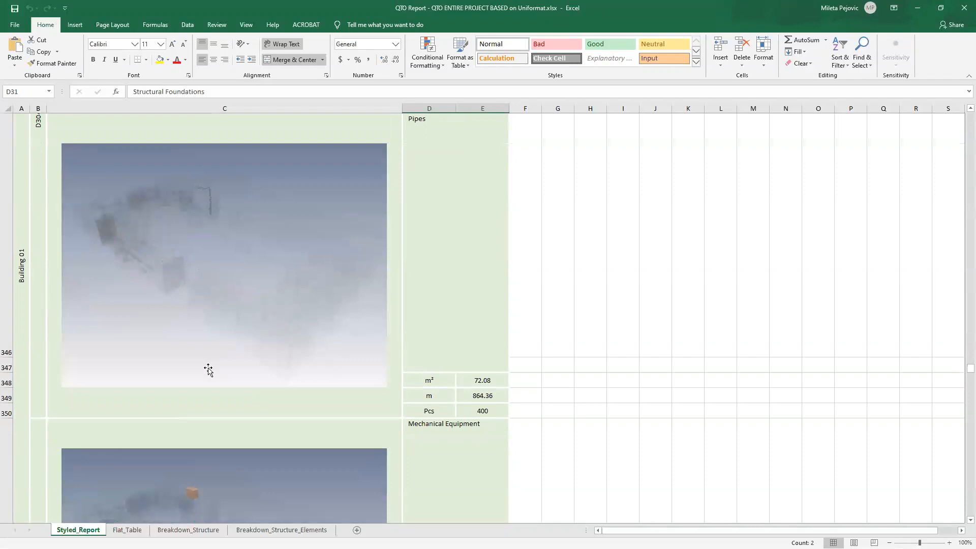
{"action": "scroll", "coordinate": [217, 383], "scroll_direction": "down", "scroll_amount": 1}
{"action": "scroll", "coordinate": [217, 397], "scroll_direction": "down", "scroll_amount": 3}
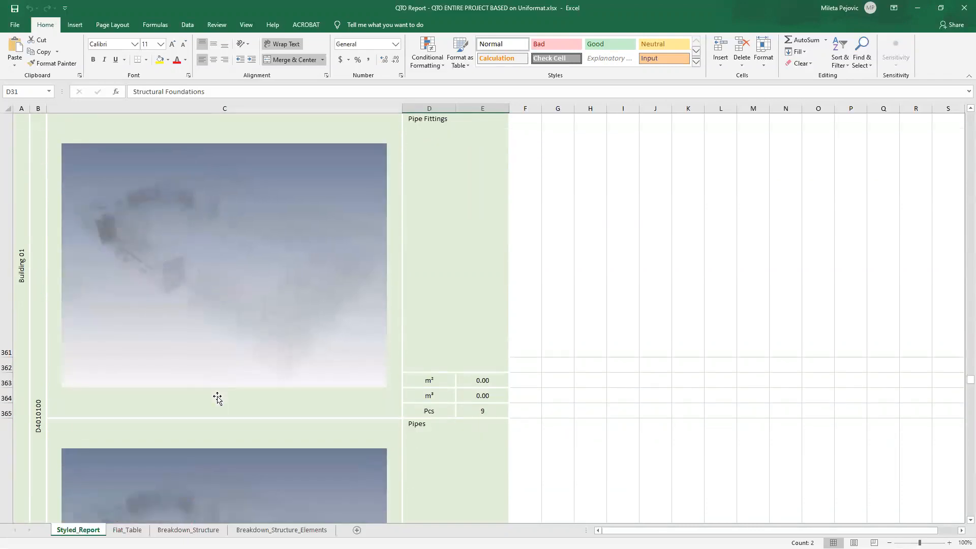
{"action": "scroll", "coordinate": [217, 413], "scroll_direction": "down", "scroll_amount": 3}
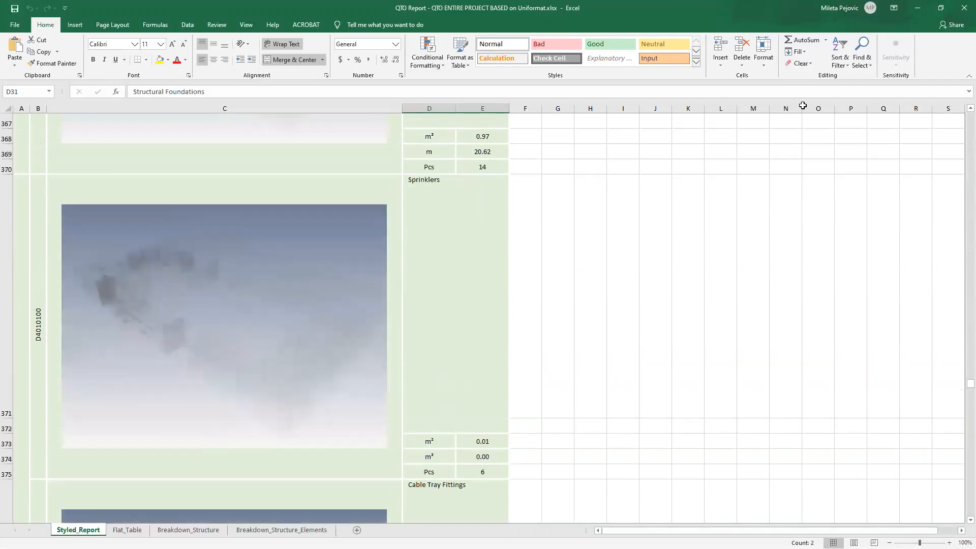
Switch from Excel back to Bexel Manager, enlarge the 3D view and inspect the color-coded building model from several angles
{"action": "left_click", "coordinate": [917, 7]}
{"action": "left_click", "coordinate": [744, 173]}
{"action": "middle_click_drag", "start_coordinate": [461, 231], "coordinate": [504, 243]}
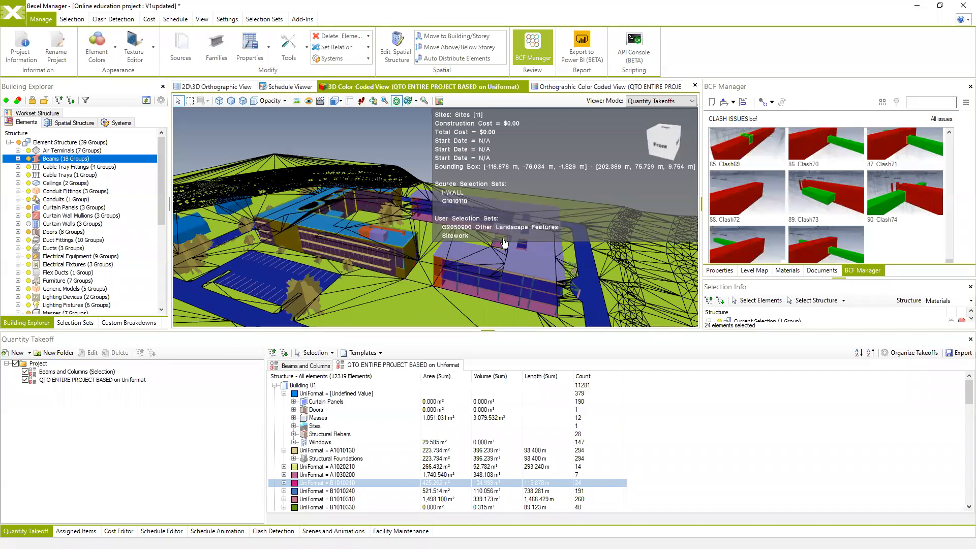
{"action": "left_click_drag", "start_coordinate": [510, 329], "coordinate": [511, 382]}
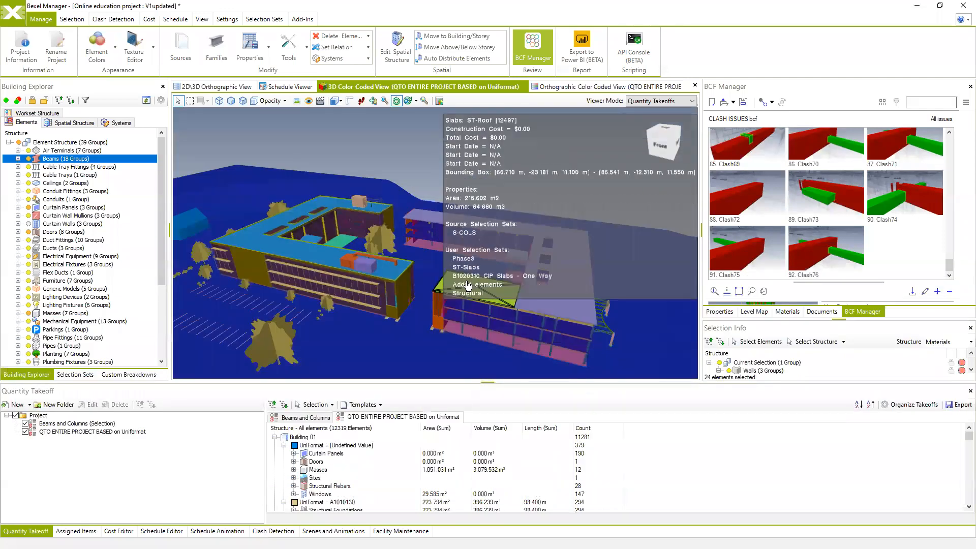
{"action": "middle_click_drag", "start_coordinate": [453, 272], "coordinate": [461, 276]}
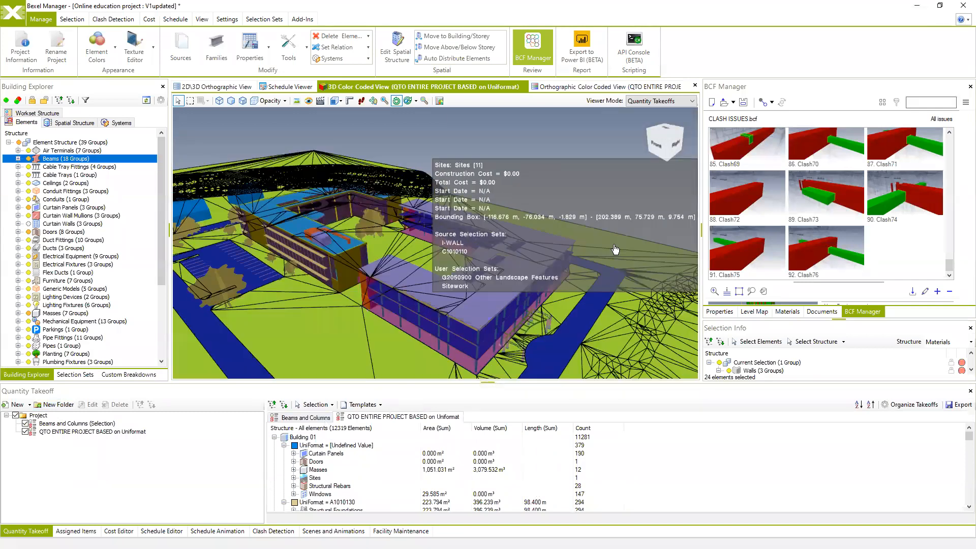
{"action": "left_click_drag", "start_coordinate": [257, 209], "coordinate": [331, 241]}
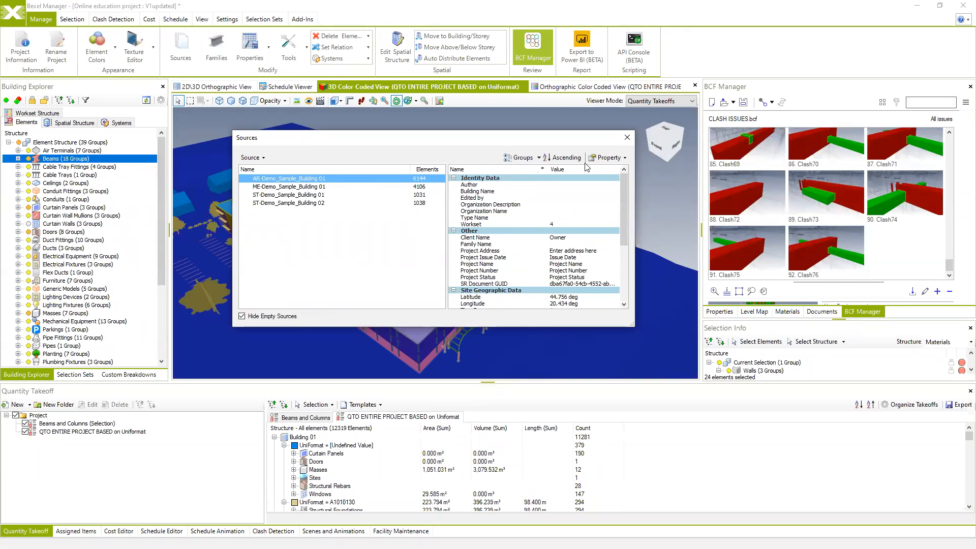
Close the list of model sources, then check the project's statistics in Project Information without changing anything
{"action": "left_click", "coordinate": [627, 139]}
{"action": "left_click", "coordinate": [23, 47]}
{"action": "left_click", "coordinate": [441, 188]}
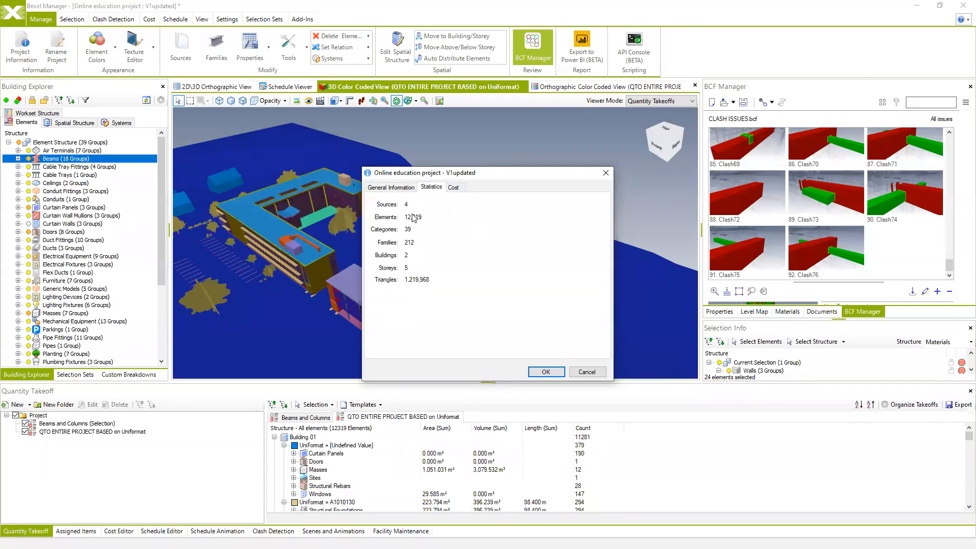
{"action": "left_click", "coordinate": [587, 371]}
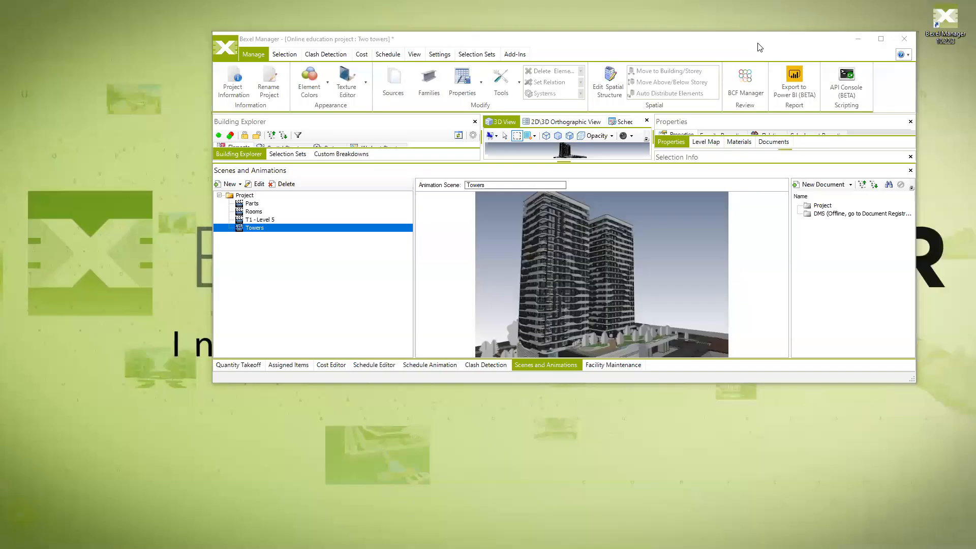
Maximize the Two towers project window and display the saved Rooms scene in the 3D view
{"action": "left_click", "coordinate": [880, 39]}
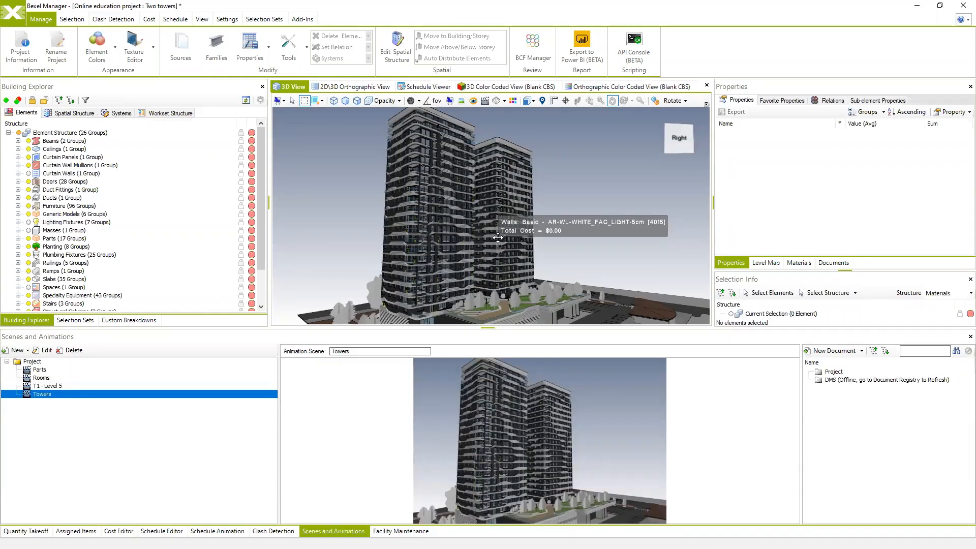
{"action": "left_click_drag", "start_coordinate": [497, 237], "coordinate": [554, 268]}
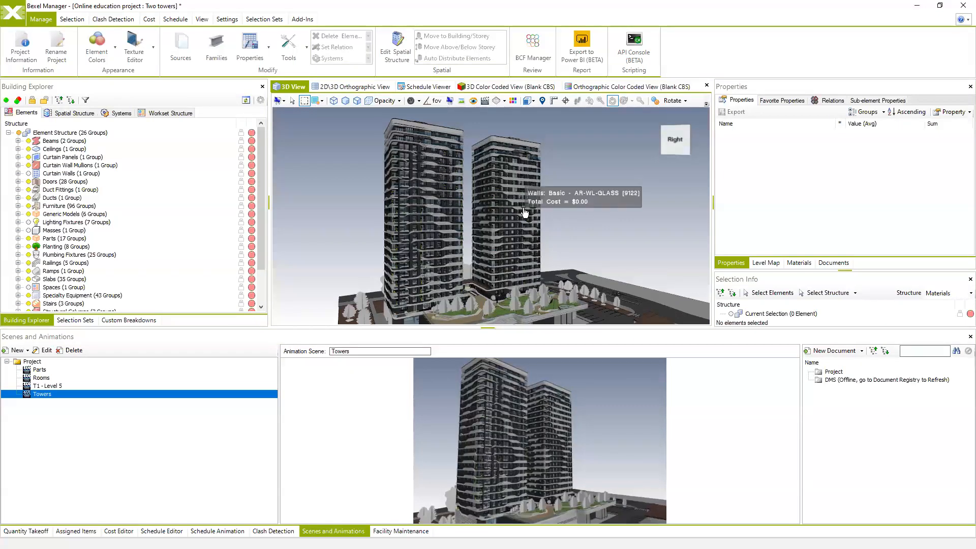
{"action": "left_click", "coordinate": [49, 377]}
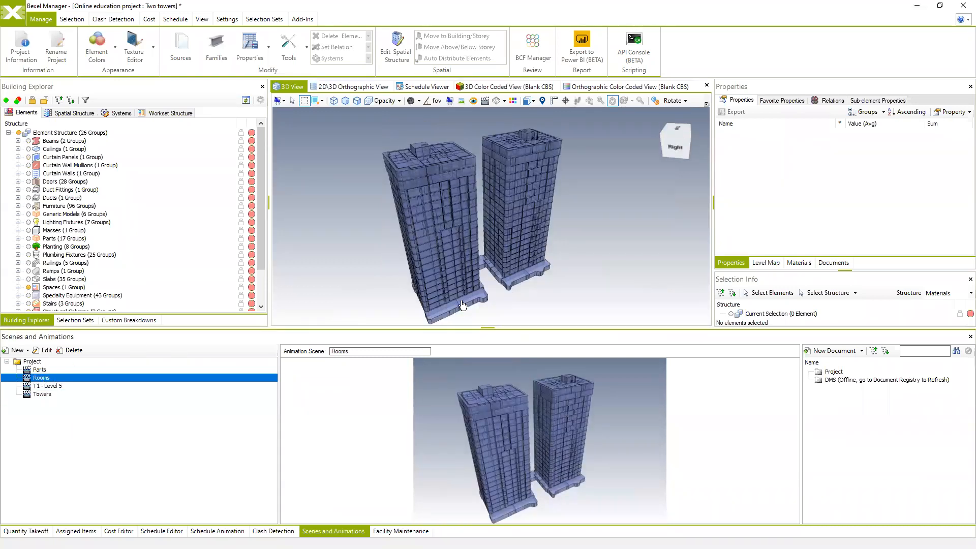
{"action": "scroll", "coordinate": [500, 267], "scroll_direction": "up", "scroll_amount": 5}
{"action": "mouse_move", "coordinate": [501, 268]}
{"action": "middle_mouse_down"}
{"action": "mouse_move", "coordinate": [507, 280]}
{"action": "mouse_move", "coordinate": [476, 286]}
{"action": "mouse_move", "coordinate": [503, 266]}
{"action": "mouse_move", "coordinate": [502, 252]}
{"action": "middle_mouse_up"}
Select one space in the second tower and examine its Department, Number and Name under Identity Data
{"action": "left_click", "coordinate": [651, 242]}
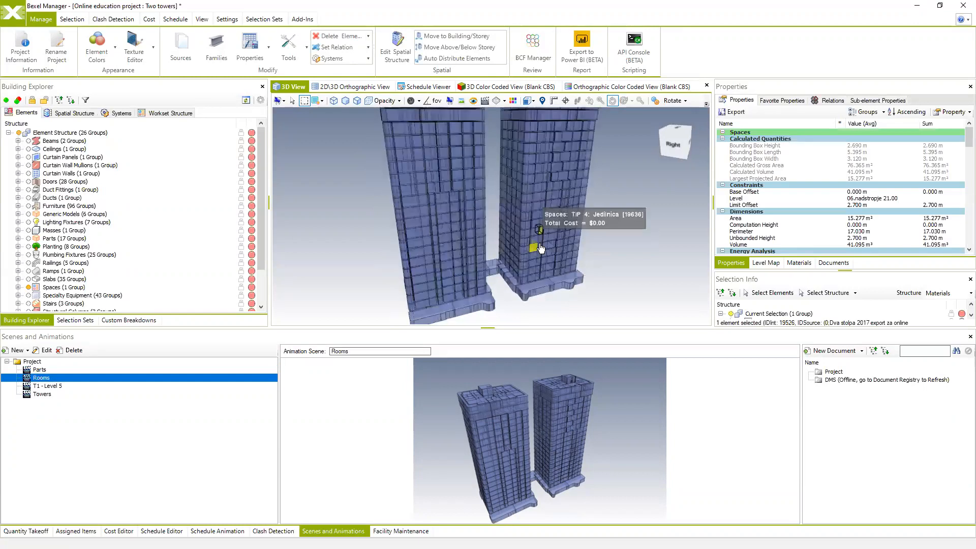
{"action": "scroll", "coordinate": [812, 178], "scroll_direction": "down", "scroll_amount": 8}
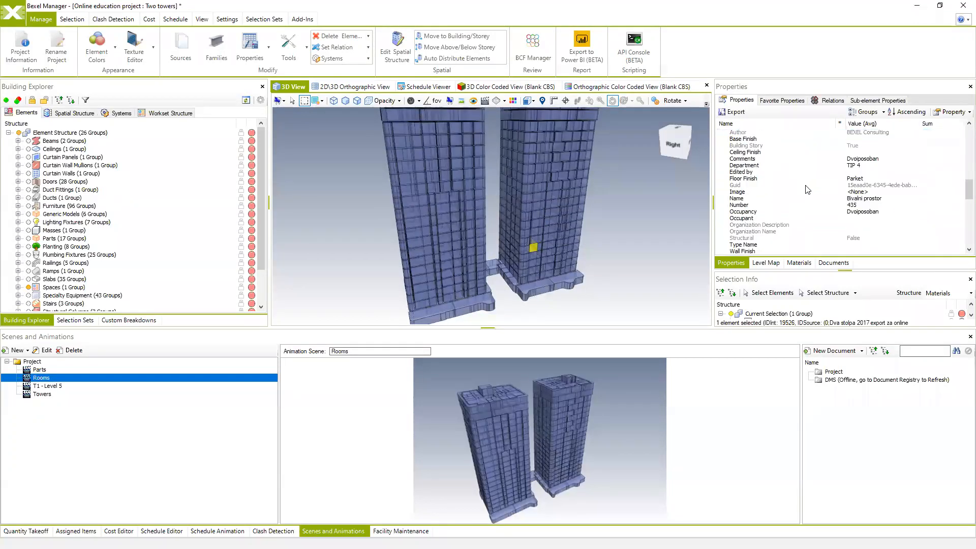
{"action": "left_click", "coordinate": [752, 165]}
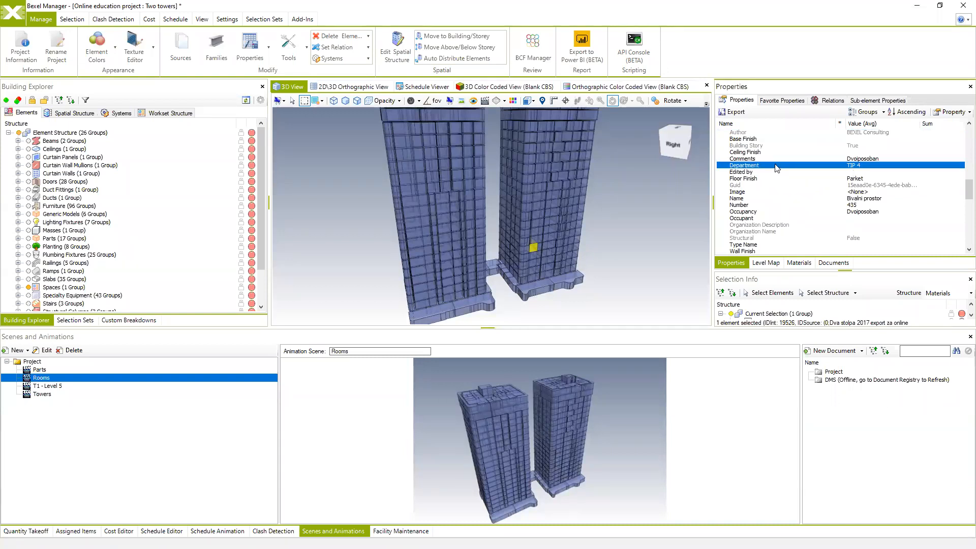
{"action": "left_click", "coordinate": [743, 205]}
{"action": "left_click", "coordinate": [823, 198]}
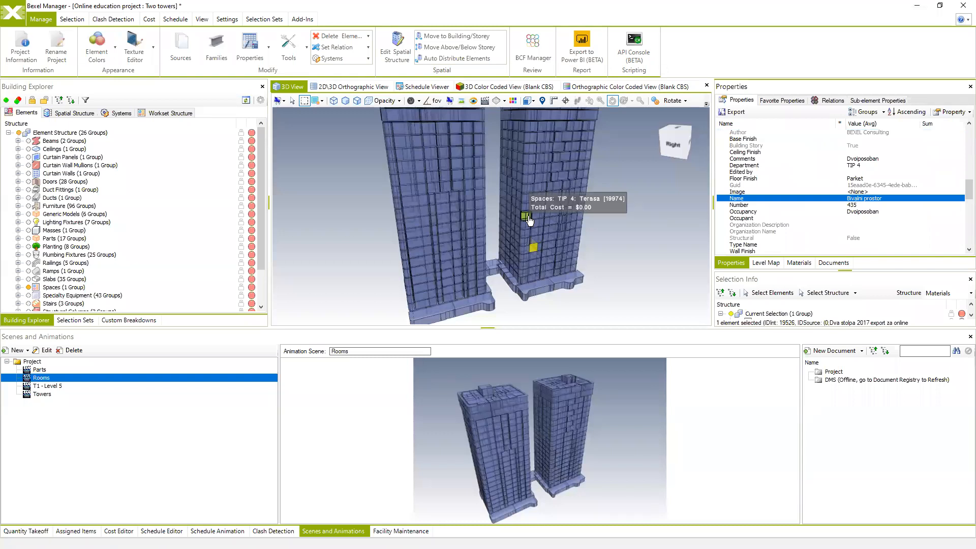
{"action": "scroll", "coordinate": [825, 180], "scroll_direction": "up", "scroll_amount": 3}
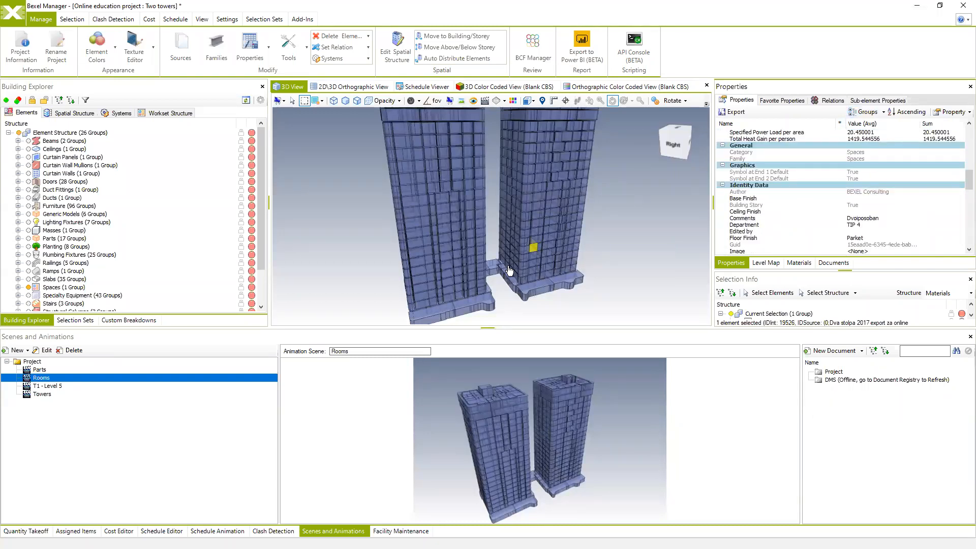
{"action": "scroll", "coordinate": [507, 271], "scroll_direction": "down", "scroll_amount": 2}
{"action": "middle_click_drag", "start_coordinate": [461, 322], "coordinate": [459, 299]}
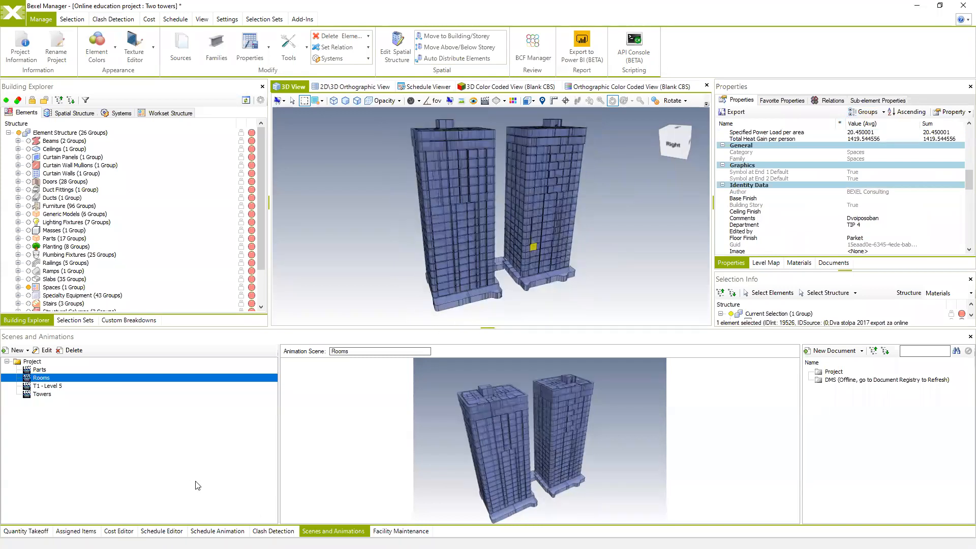
Open the project's Quantity Takeoff workspace and start a new blank quantity takeoff
{"action": "left_click", "coordinate": [26, 350]}
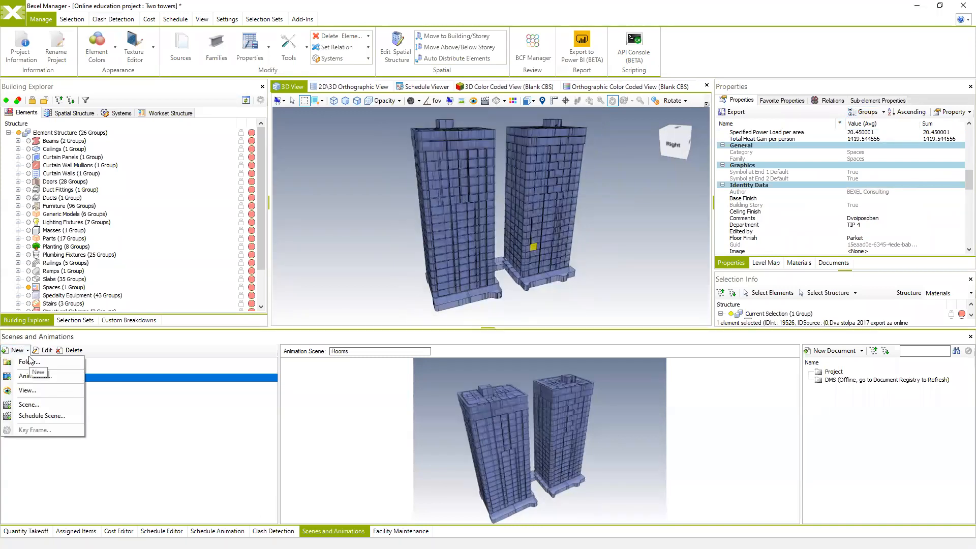
{"action": "left_click", "coordinate": [126, 360]}
{"action": "left_click", "coordinate": [26, 530]}
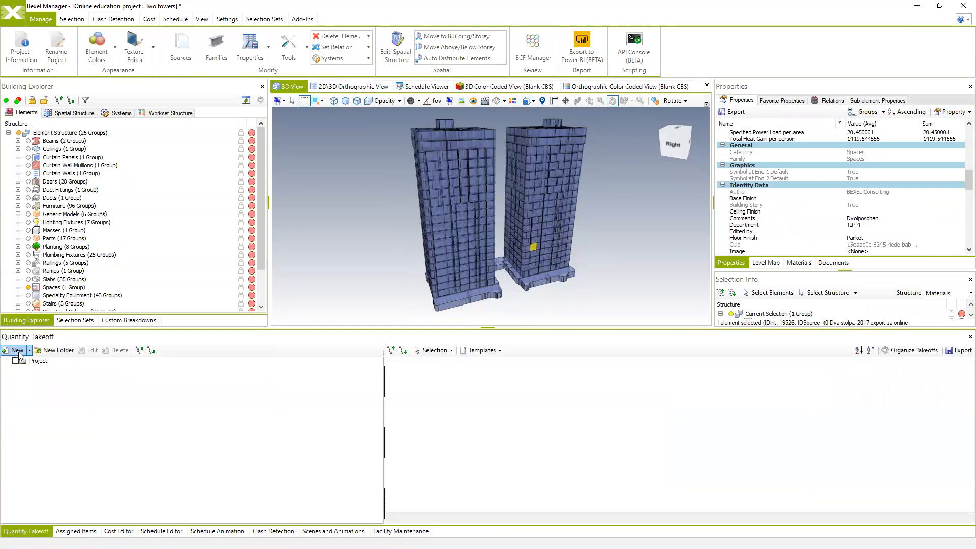
{"action": "left_click", "coordinate": [28, 350]}
{"action": "left_click", "coordinate": [50, 372]}
List the takeoff's elements by Categories and use only the Spaces category as its selection
{"action": "left_click", "coordinate": [384, 192]}
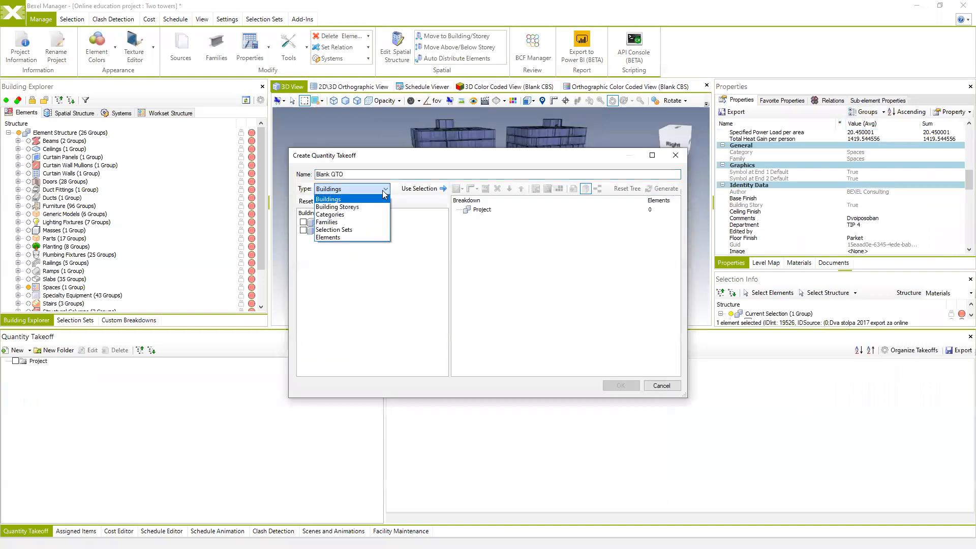
{"action": "left_click", "coordinate": [338, 214]}
{"action": "scroll", "coordinate": [381, 278], "scroll_direction": "down", "scroll_amount": 3}
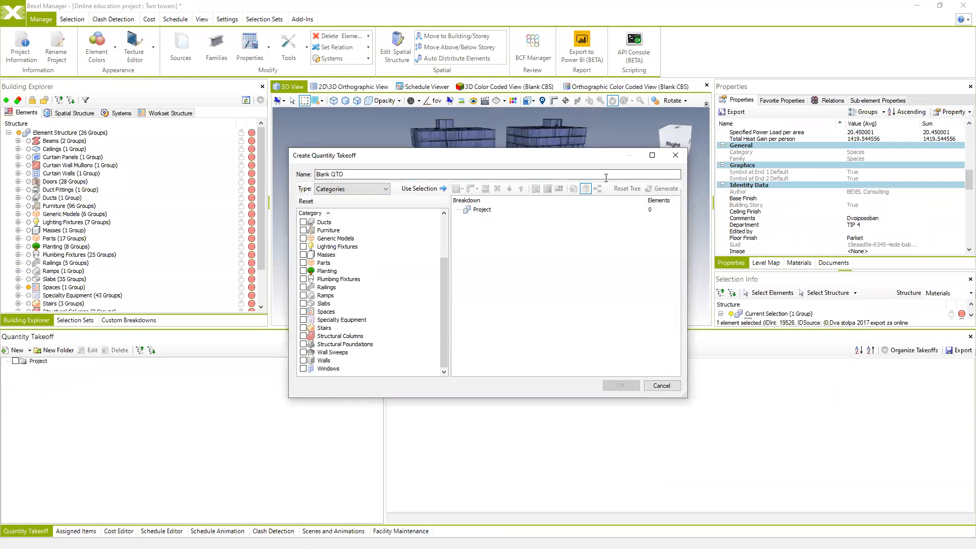
{"action": "left_click", "coordinate": [303, 312]}
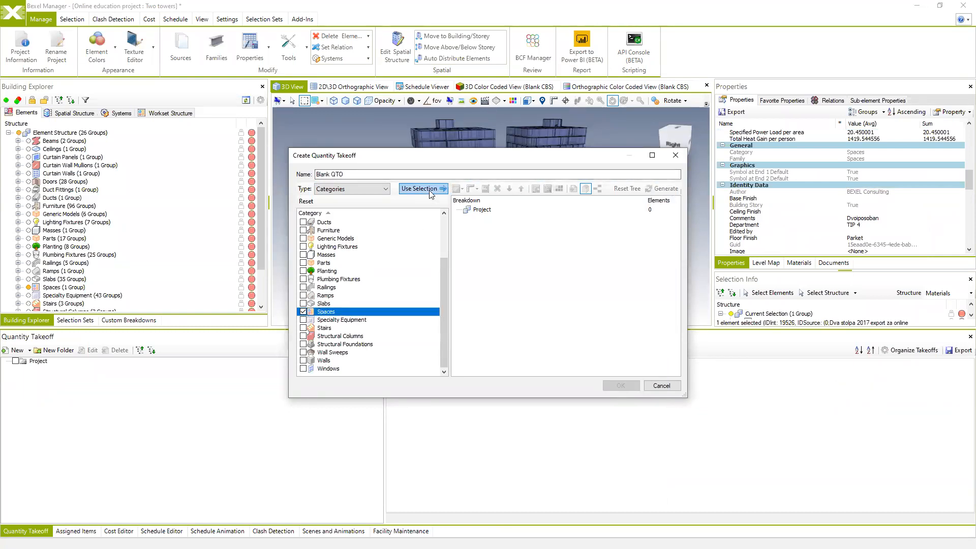
Add a Discrete Property rule to the Project breakdown that groups the spaces by Department, filtering the properties by "dep"
{"action": "left_click", "coordinate": [498, 210]}
{"action": "right_click", "coordinate": [498, 210]}
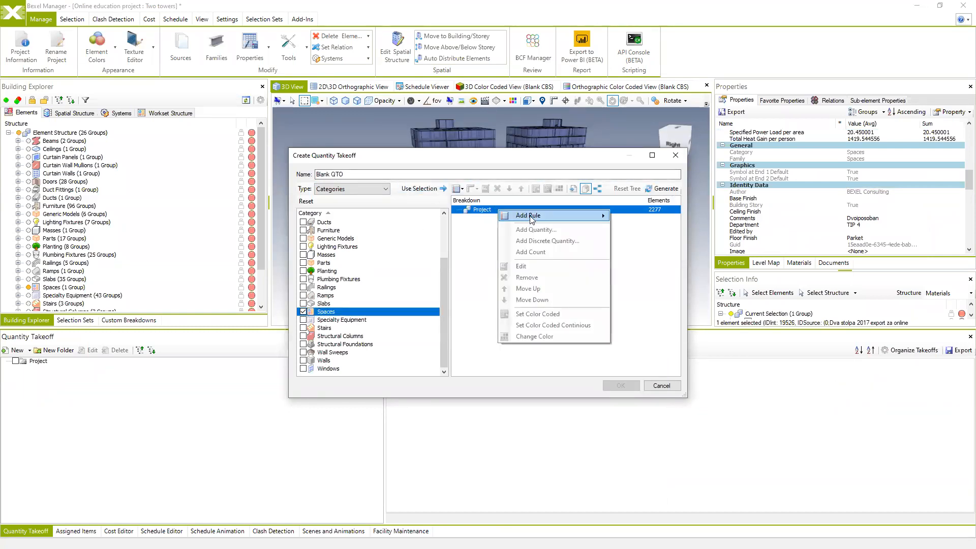
{"action": "mouse_move", "coordinate": [579, 217]}
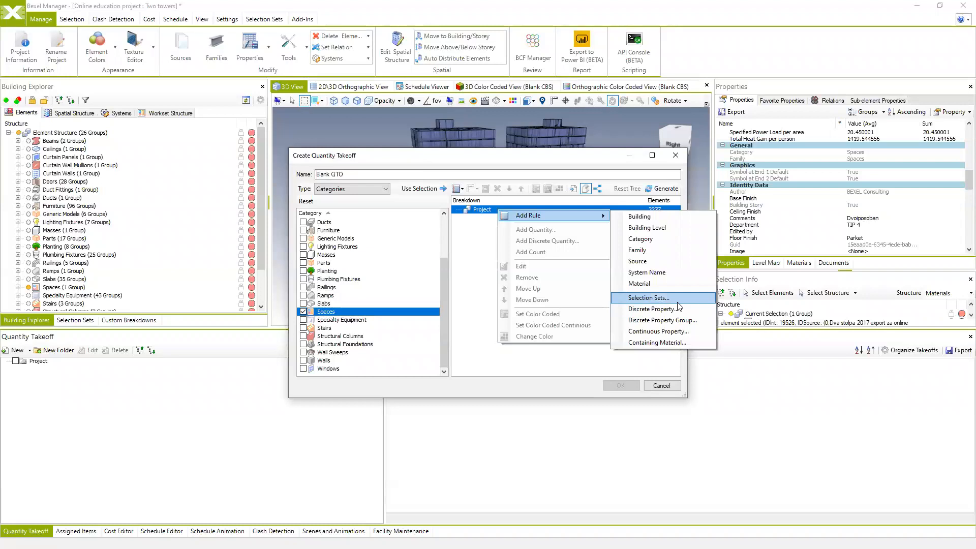
{"action": "left_click", "coordinate": [661, 308]}
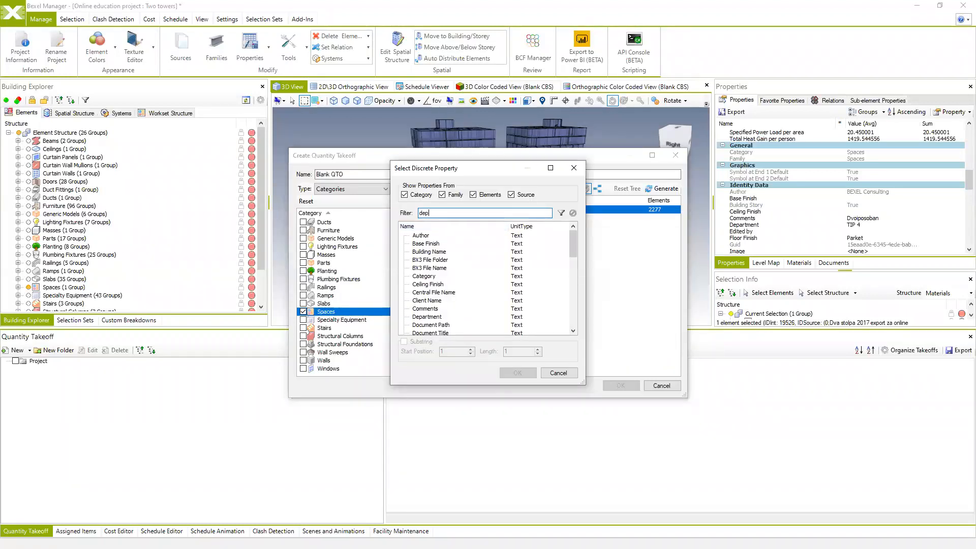
{"action": "left_click", "coordinate": [560, 213]}
{"action": "left_click", "coordinate": [425, 235]}
{"action": "left_click", "coordinate": [517, 372]}
Nest a Discrete Property rule for Name under the Department grouping, filtering the properties by "nam"
{"action": "right_click", "coordinate": [536, 218]}
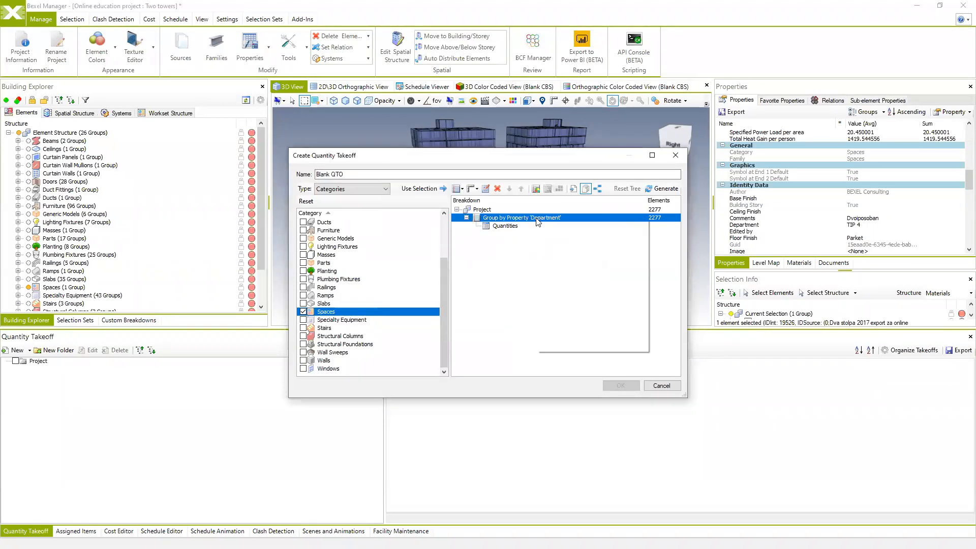
{"action": "mouse_move", "coordinate": [574, 225]}
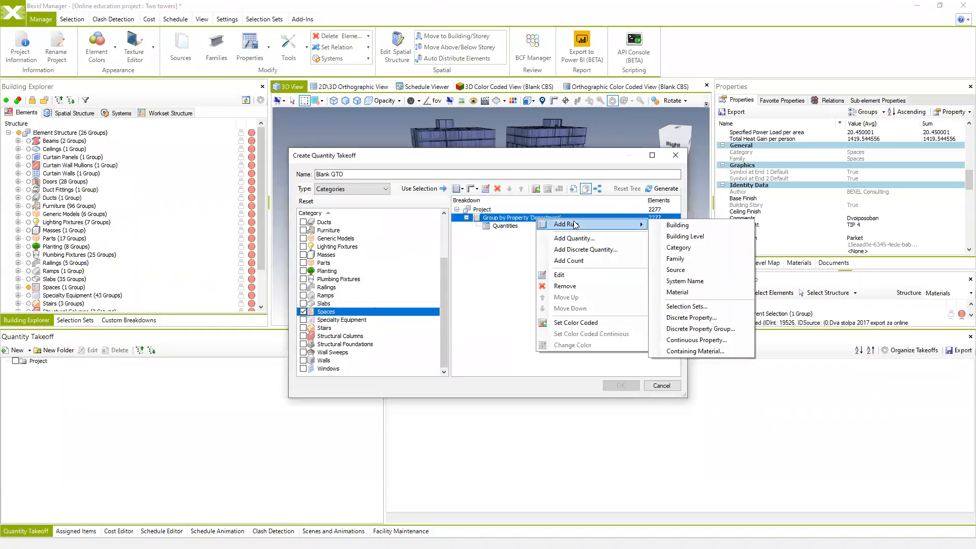
{"action": "left_click", "coordinate": [680, 318]}
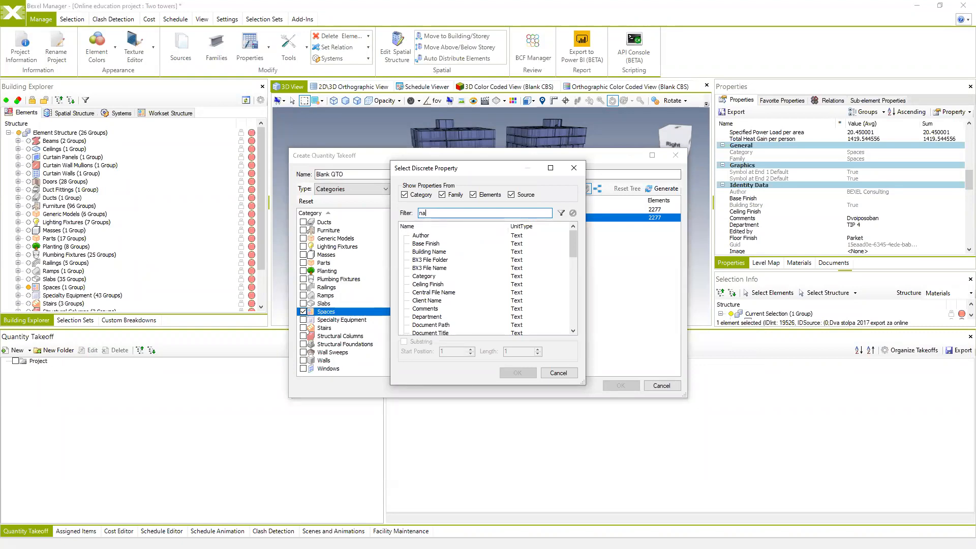
{"action": "left_click", "coordinate": [560, 213]}
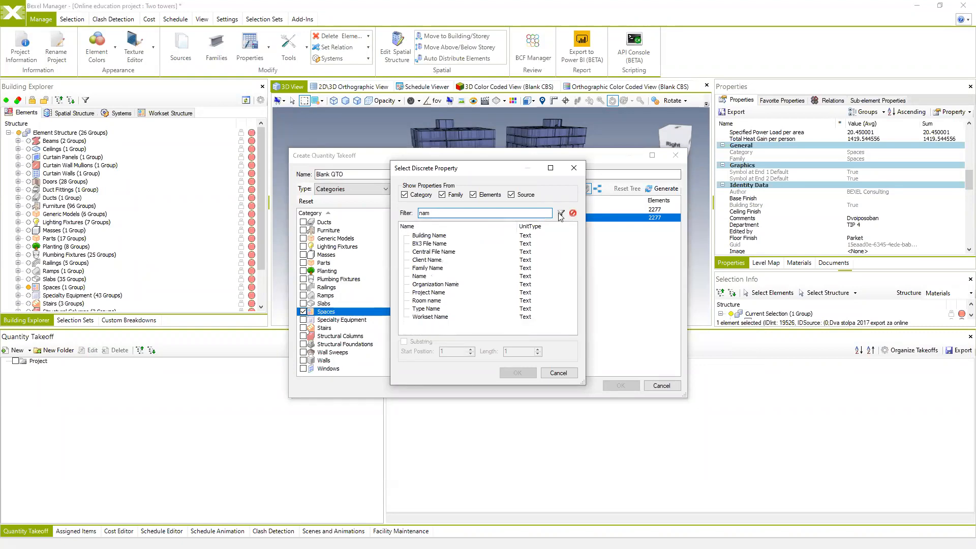
{"action": "left_click", "coordinate": [426, 277]}
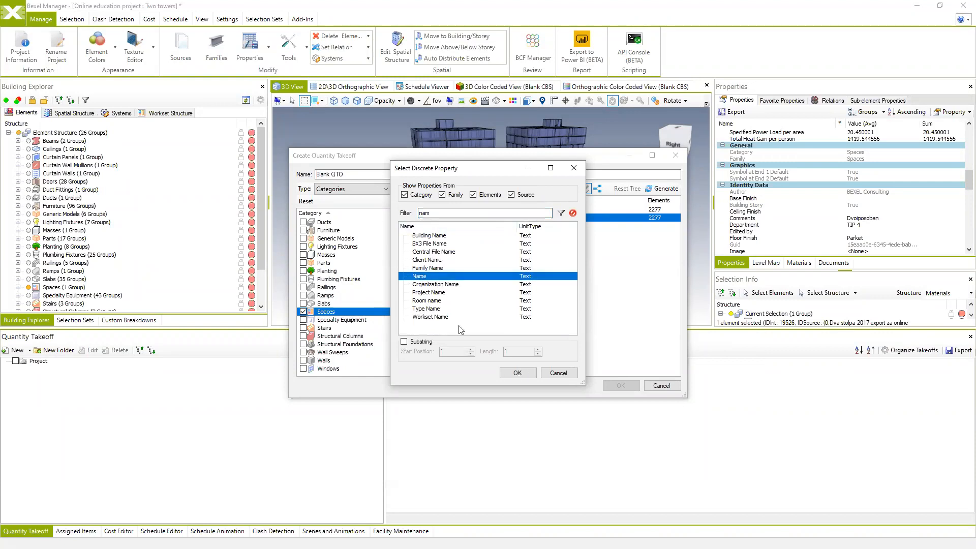
{"action": "left_click", "coordinate": [515, 373]}
Add the Area quantity with the Sum function to the Name grouping, filtering the quantities by "are"
{"action": "left_click", "coordinate": [530, 228]}
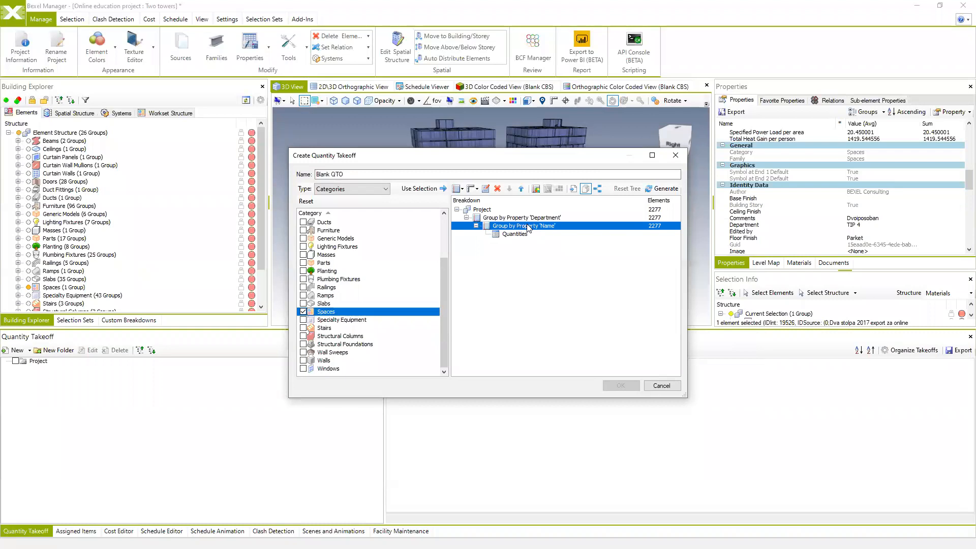
{"action": "right_click", "coordinate": [528, 228]}
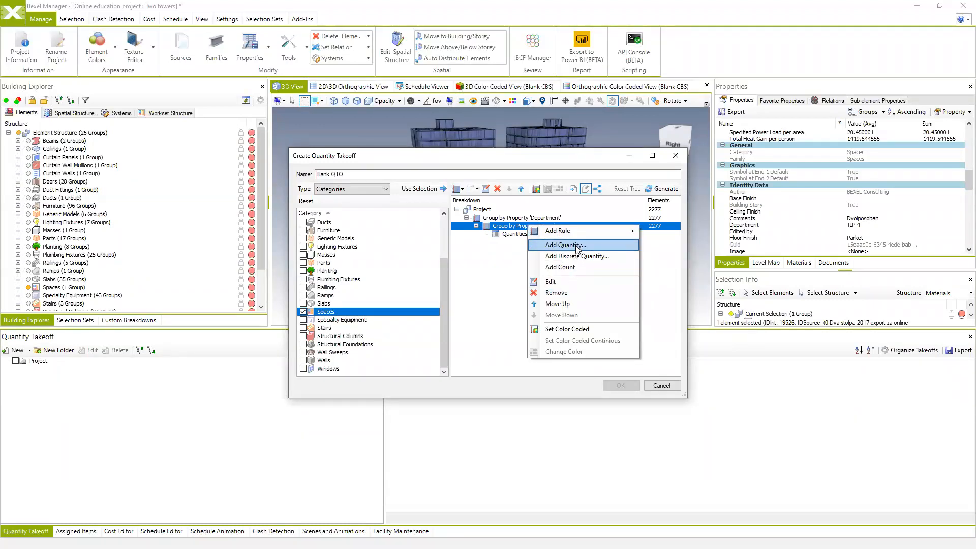
{"action": "left_click", "coordinate": [577, 247]}
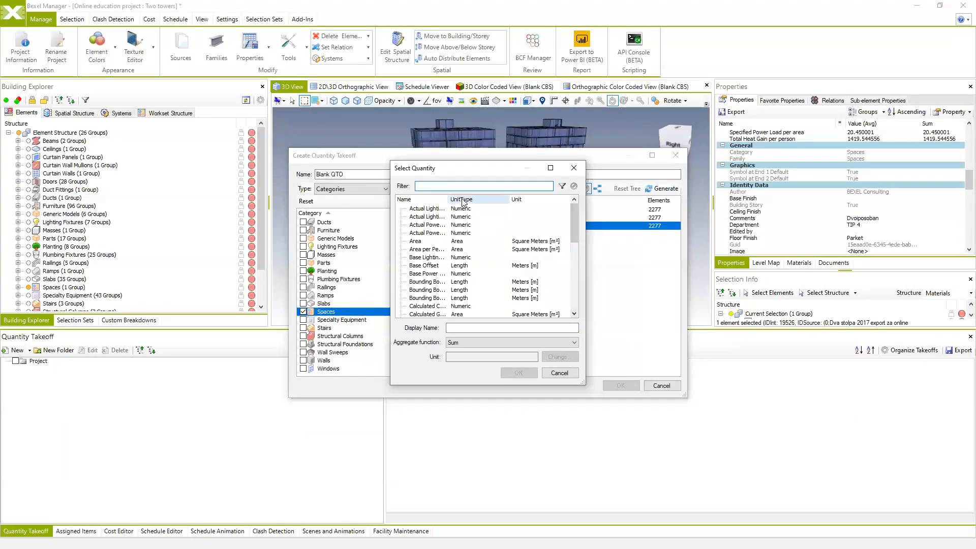
{"action": "type", "text": "are"}
{"action": "left_click", "coordinate": [562, 186]}
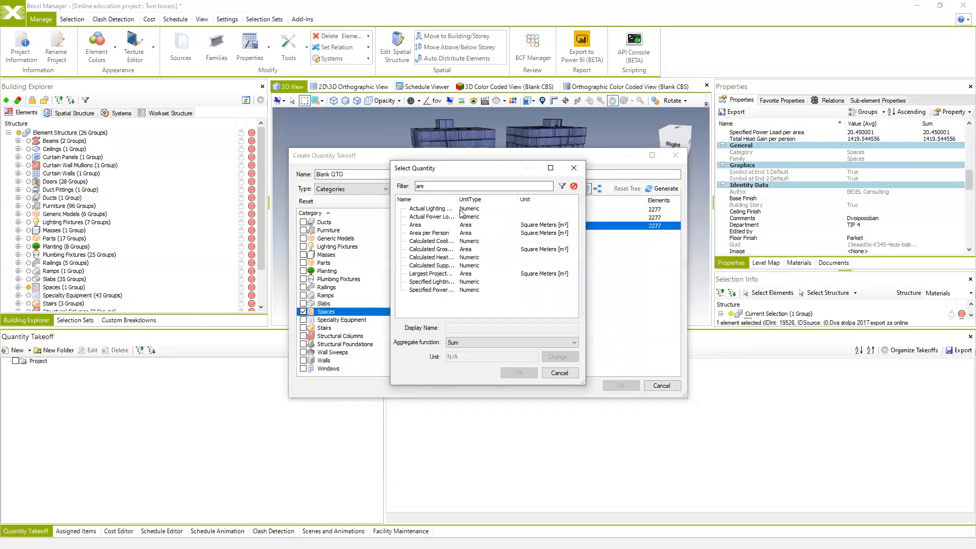
{"action": "left_click", "coordinate": [552, 225]}
{"action": "left_click", "coordinate": [518, 372]}
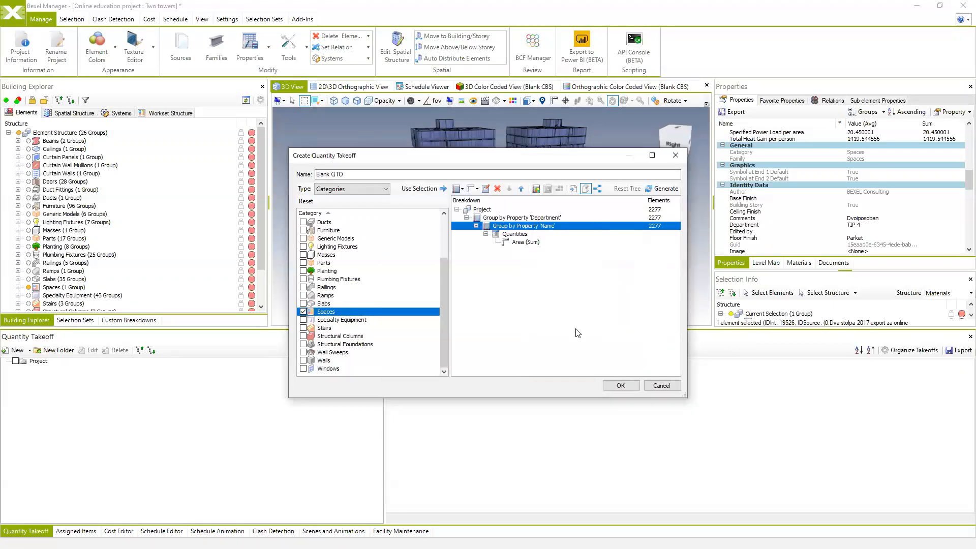
Make the Department grouping color coded and name the takeoff Rooms
{"action": "left_click", "coordinate": [536, 189]}
{"action": "left_click", "coordinate": [531, 218]}
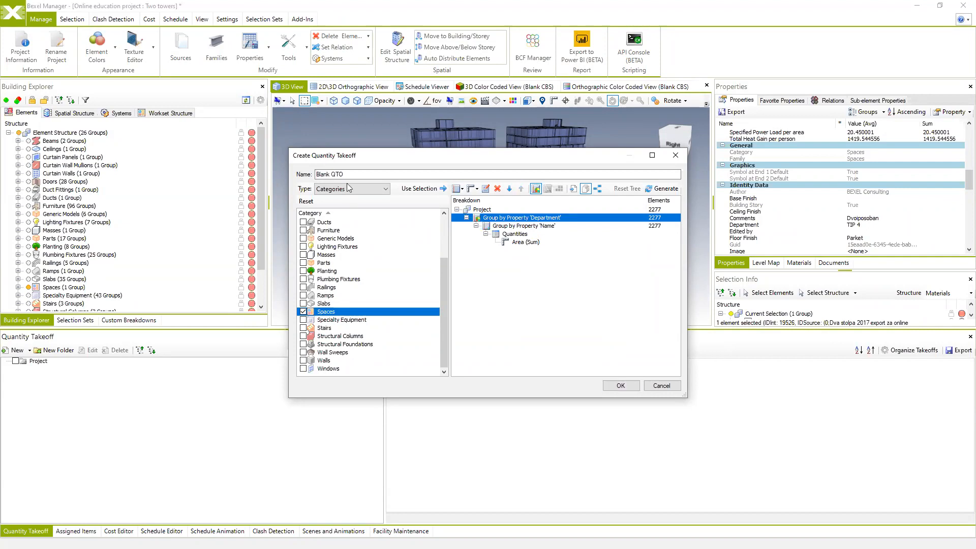
{"action": "left_click_drag", "start_coordinate": [345, 174], "coordinate": [290, 183]}
{"action": "type", "text": "Rooms"}
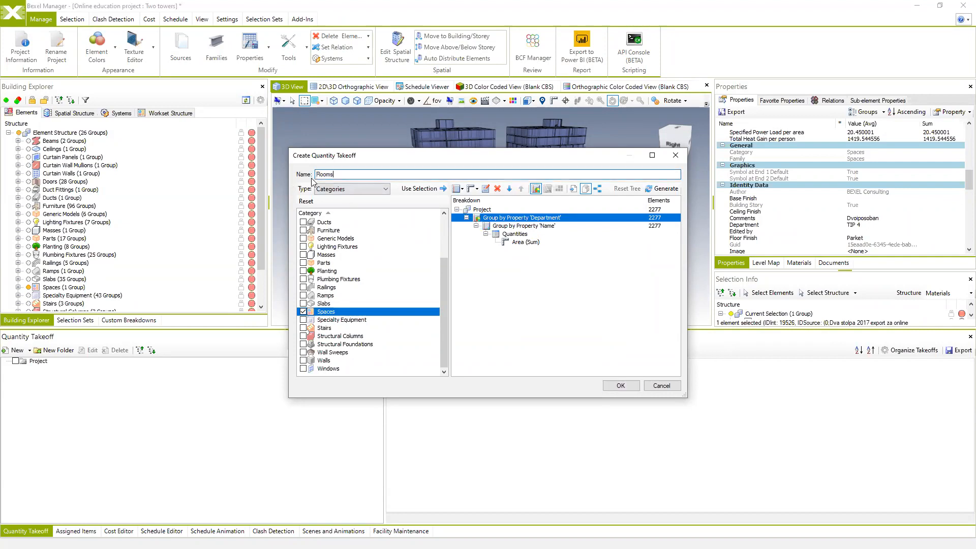
Create the Rooms takeoff from the configured breakdown and enlarge the area showing its results
{"action": "left_click", "coordinate": [620, 386]}
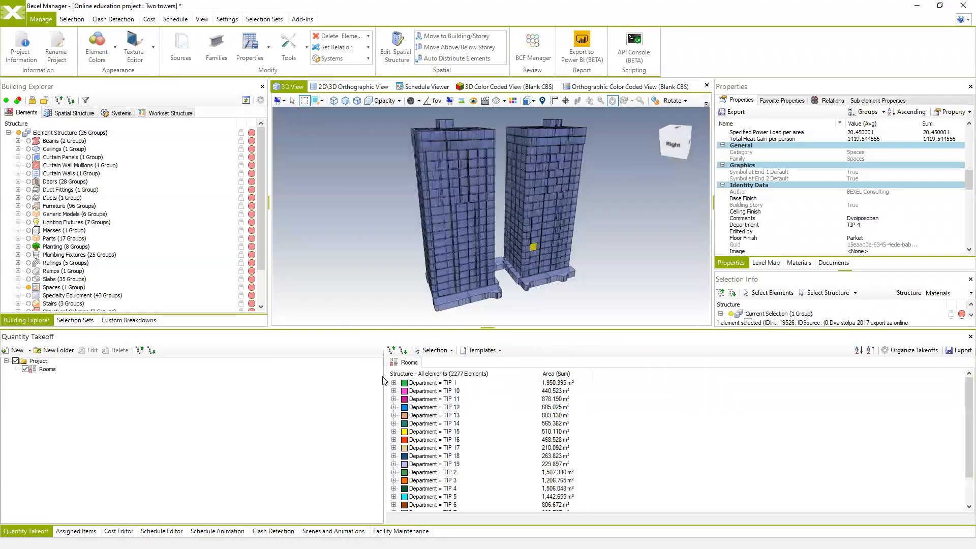
{"action": "left_click_drag", "start_coordinate": [383, 380], "coordinate": [302, 380]}
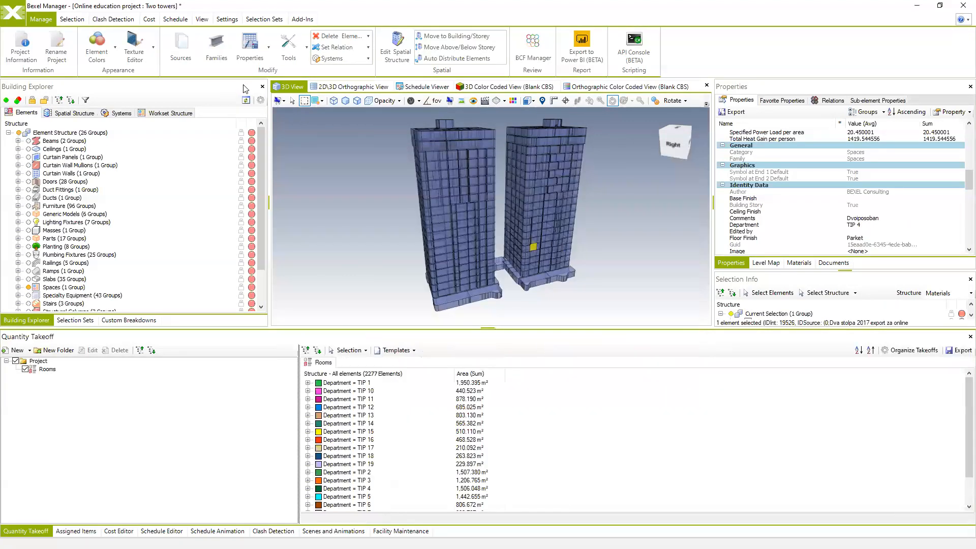
Check the project's statistics in the project information, leaving its settings unchanged
{"action": "left_click", "coordinate": [37, 53]}
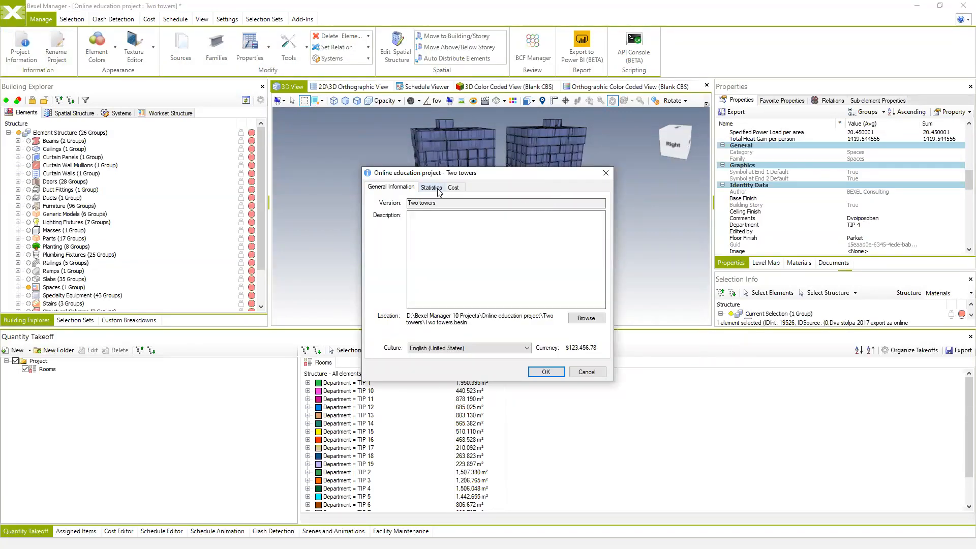
{"action": "left_click", "coordinate": [436, 189]}
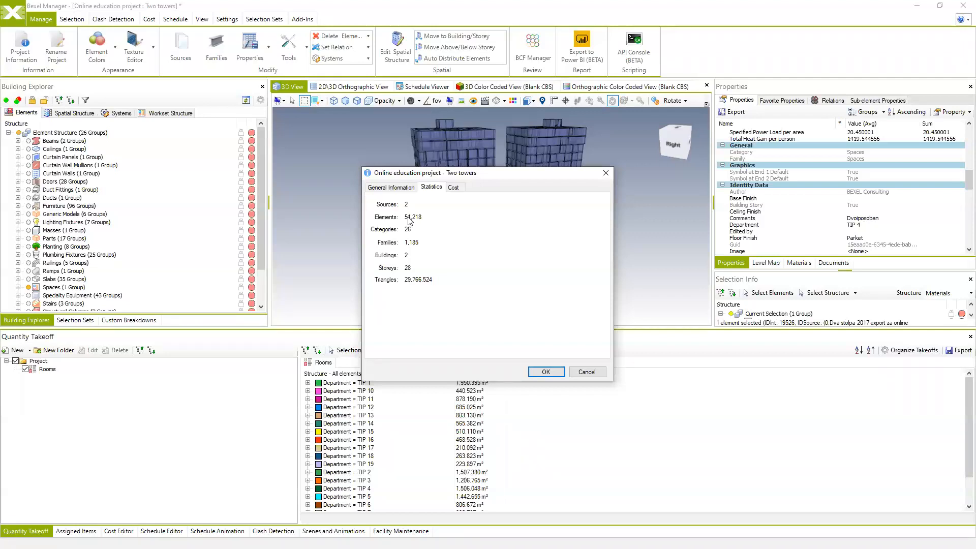
{"action": "left_click", "coordinate": [583, 373]}
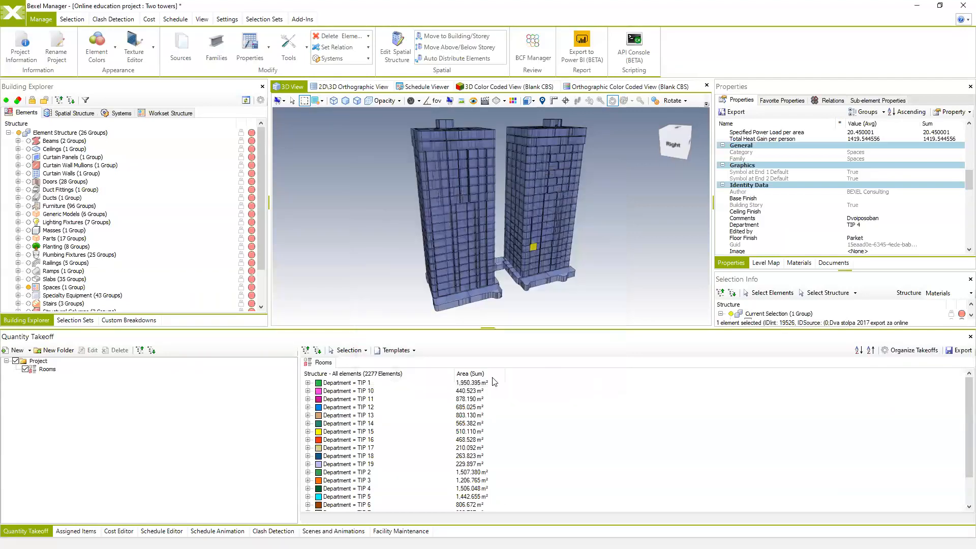
Examine the Name groups under Department = TIP 1 in the Rooms takeoff
{"action": "left_click", "coordinate": [307, 383]}
{"action": "left_click", "coordinate": [375, 392]}
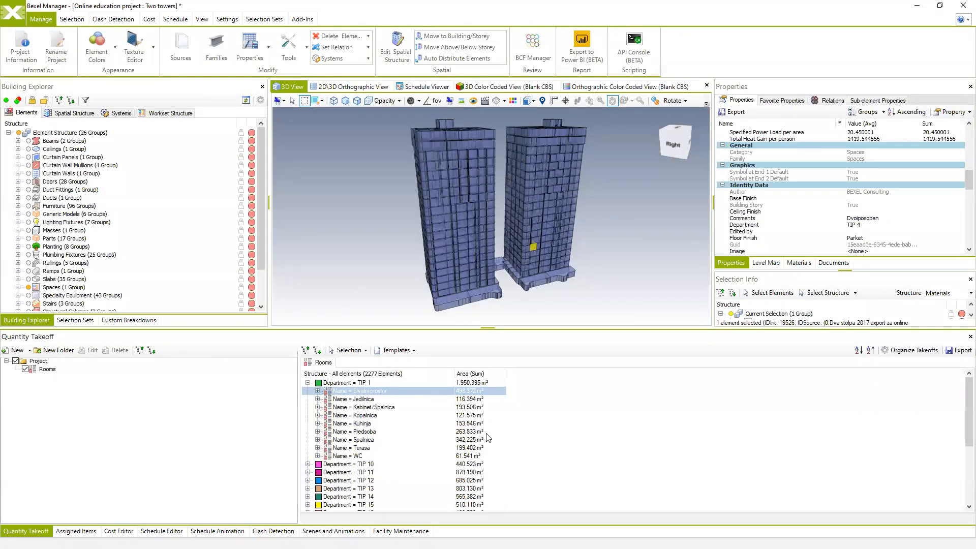
{"action": "right_click", "coordinate": [320, 365]}
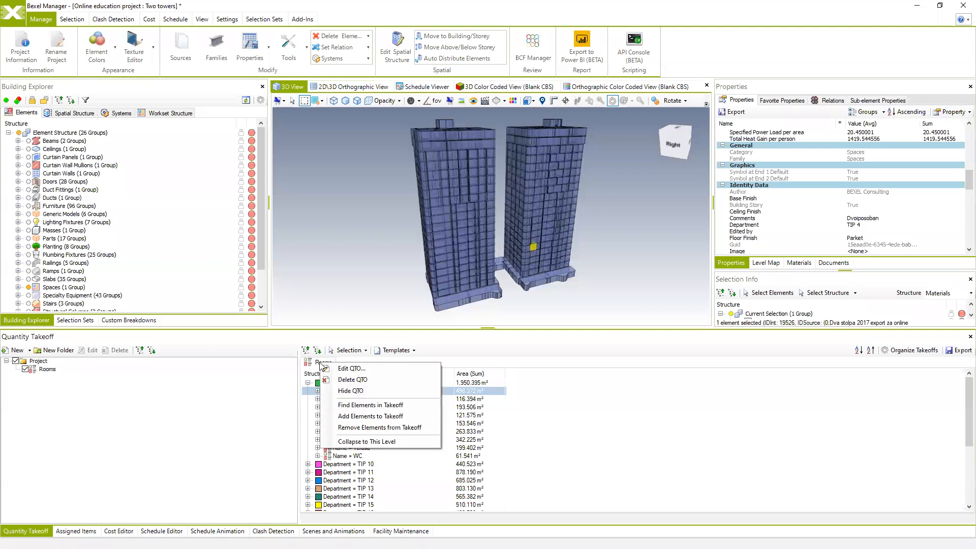
{"action": "left_click", "coordinate": [355, 380]}
{"action": "left_click", "coordinate": [540, 316]}
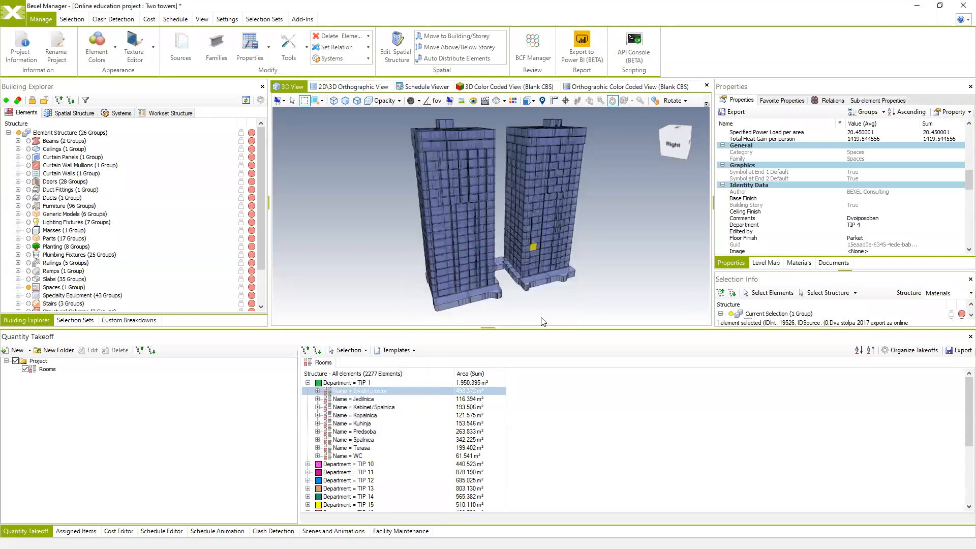
{"action": "right_click", "coordinate": [314, 364]}
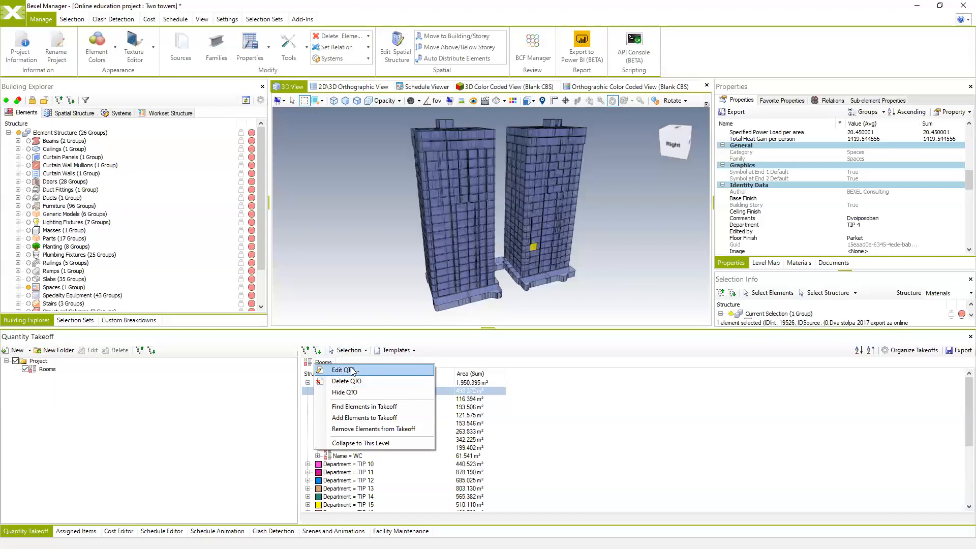
{"action": "left_click", "coordinate": [352, 371]}
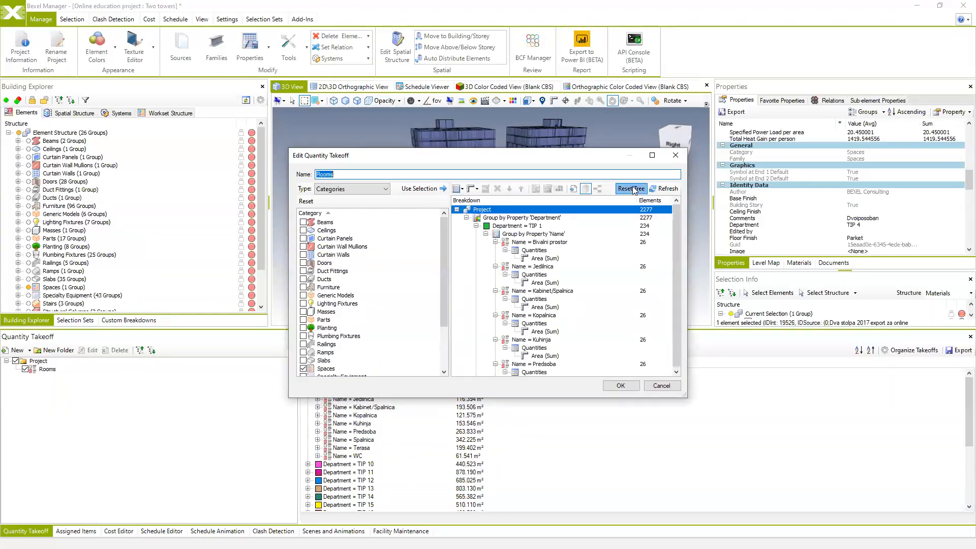
{"action": "left_click", "coordinate": [516, 234]}
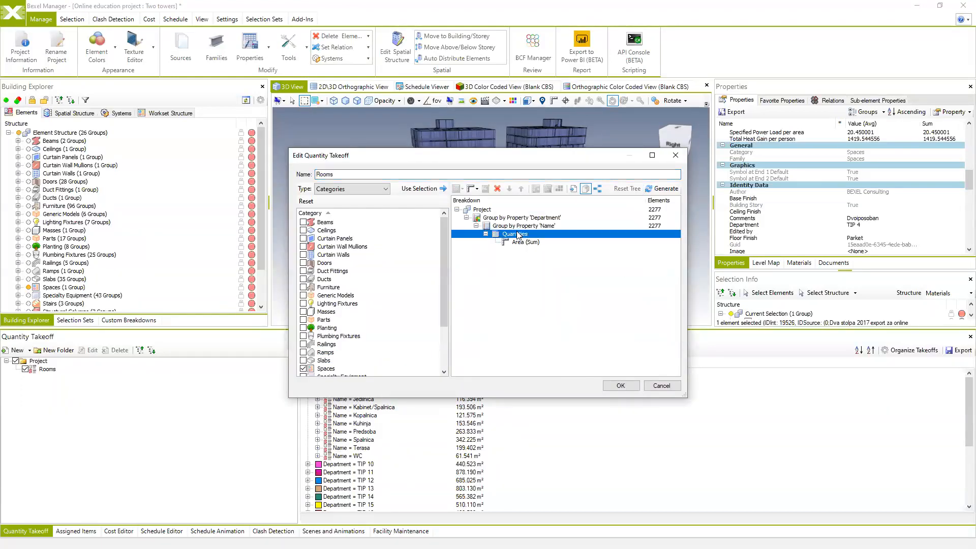
{"action": "right_click", "coordinate": [521, 235]}
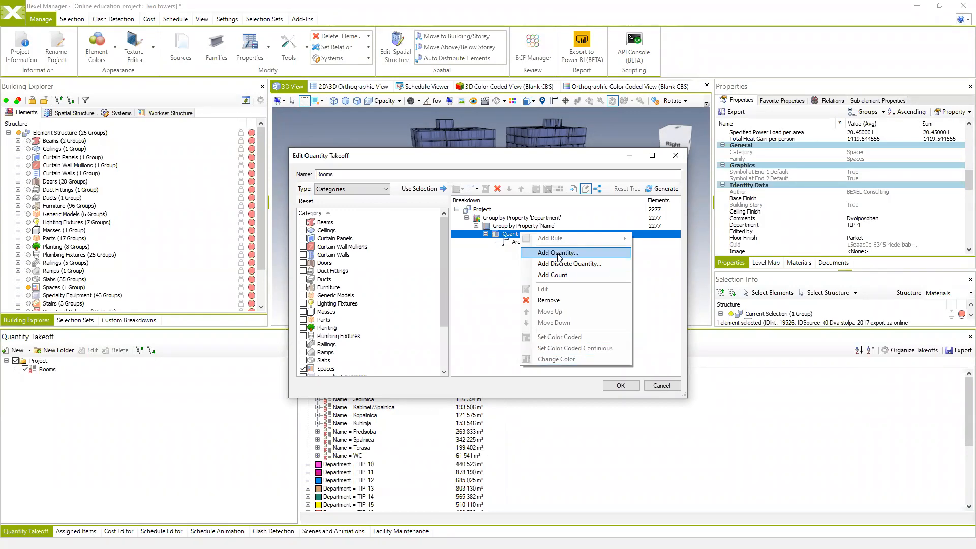
{"action": "left_click", "coordinate": [660, 385]}
{"action": "left_click", "coordinate": [659, 385]}
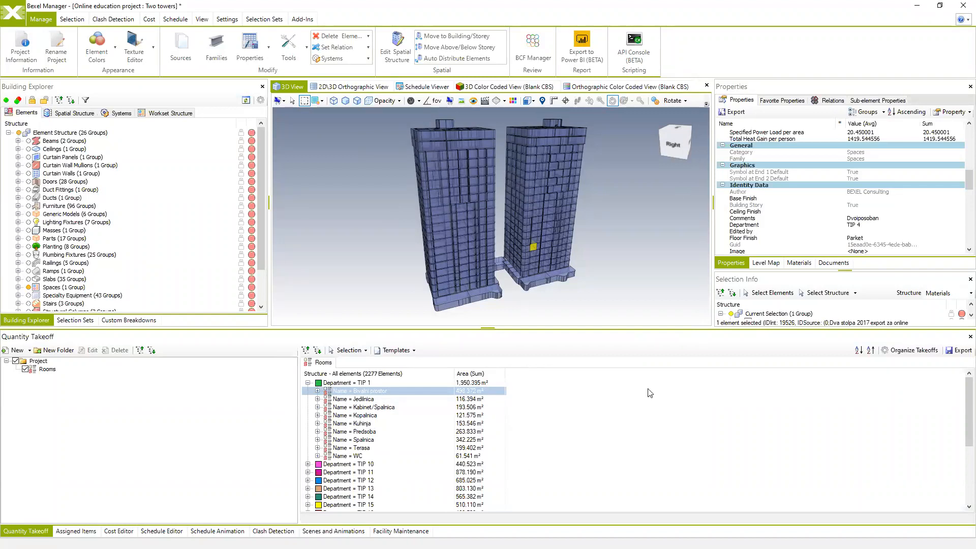
Edit the Rooms takeoff, reset its tree and add the discrete quantity Comments, filtering the properties by "Com"
{"action": "right_click", "coordinate": [321, 363]}
{"action": "left_click", "coordinate": [354, 368]}
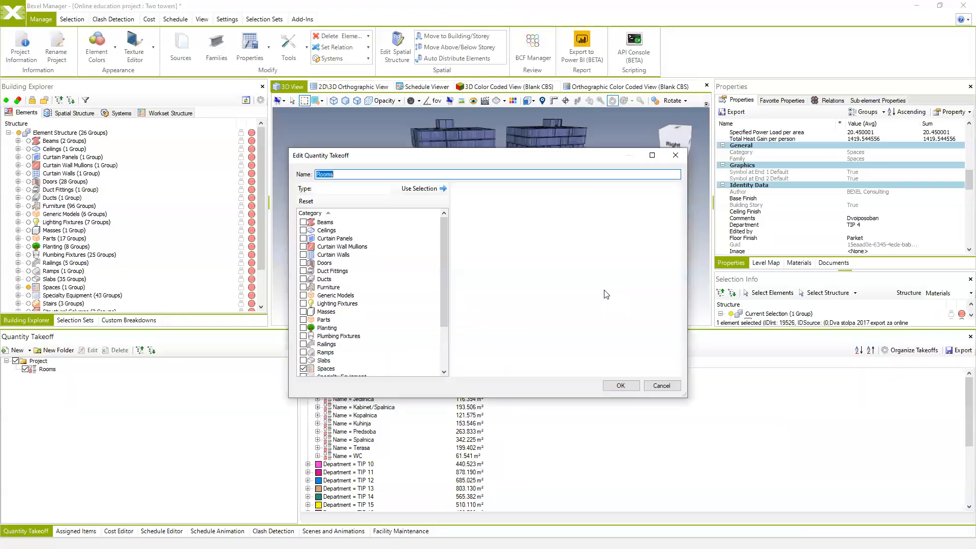
{"action": "left_click", "coordinate": [628, 191]}
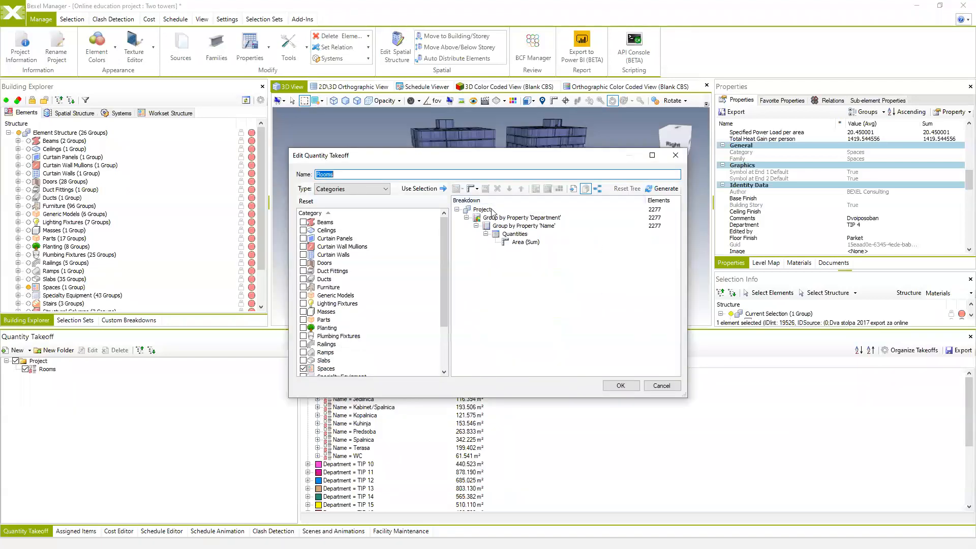
{"action": "right_click", "coordinate": [515, 236]}
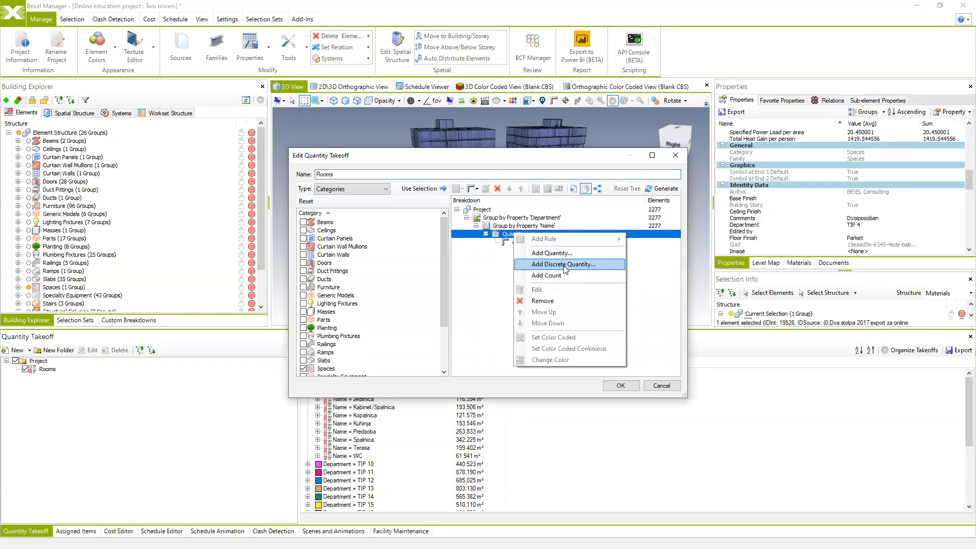
{"action": "left_click", "coordinate": [564, 265]}
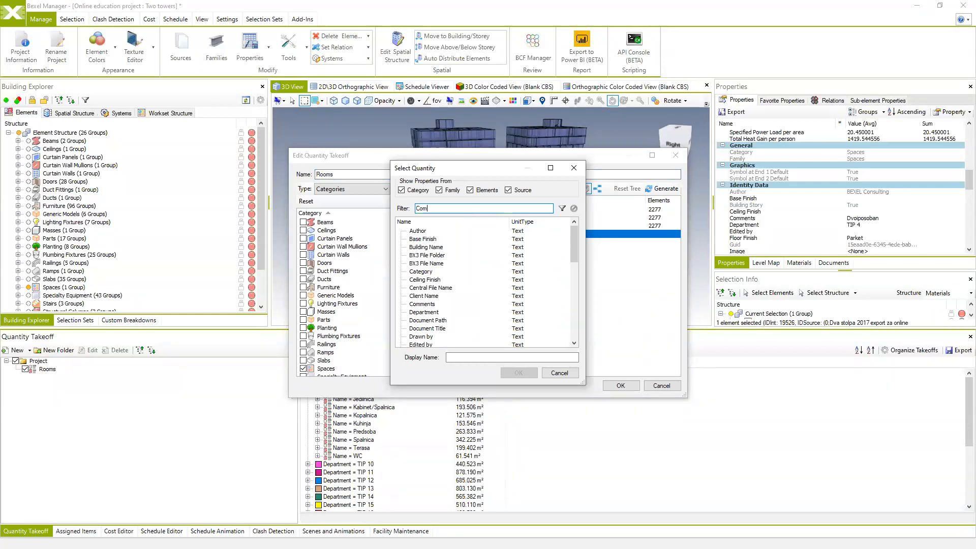
{"action": "left_click", "coordinate": [562, 208]}
{"action": "left_click", "coordinate": [433, 232]}
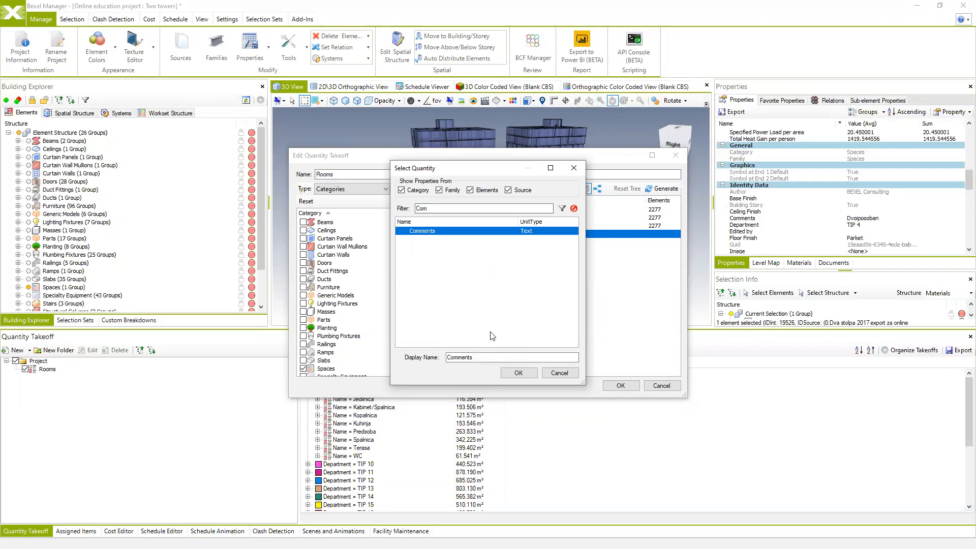
{"action": "left_click", "coordinate": [518, 373]}
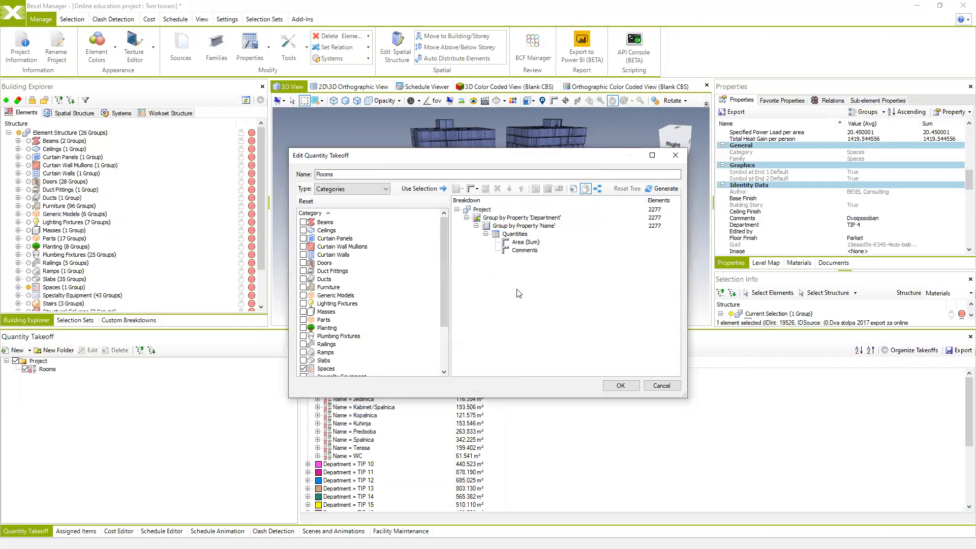
Add the discrete quantity Floor Finish to the takeoff's quantities, filtering the properties by "Floo"
{"action": "left_click", "coordinate": [518, 250]}
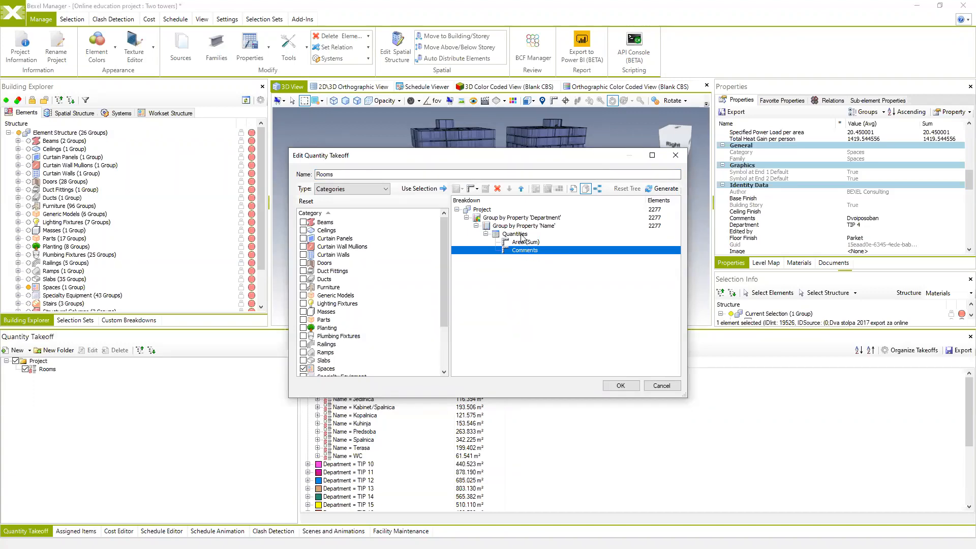
{"action": "right_click", "coordinate": [521, 238]}
{"action": "left_click", "coordinate": [534, 258]}
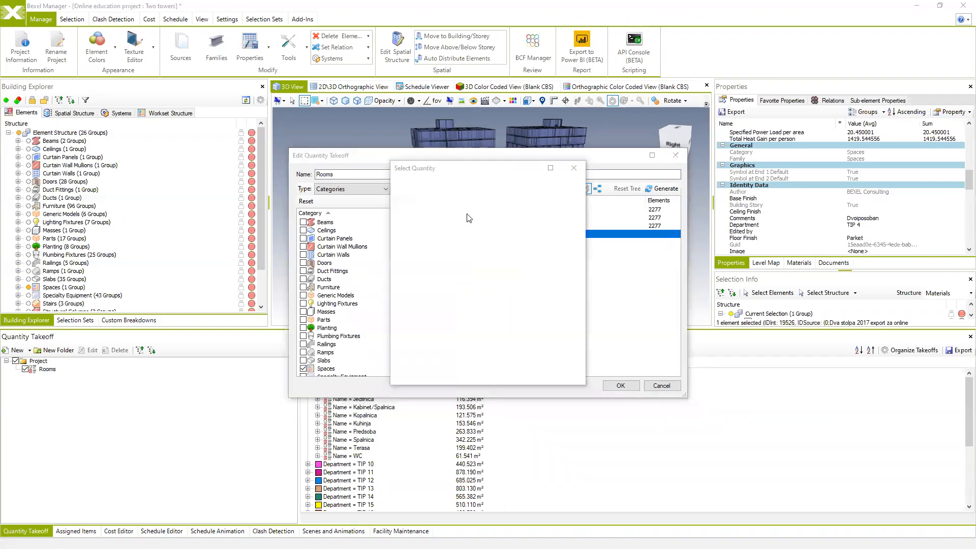
{"action": "type", "text": "F"}
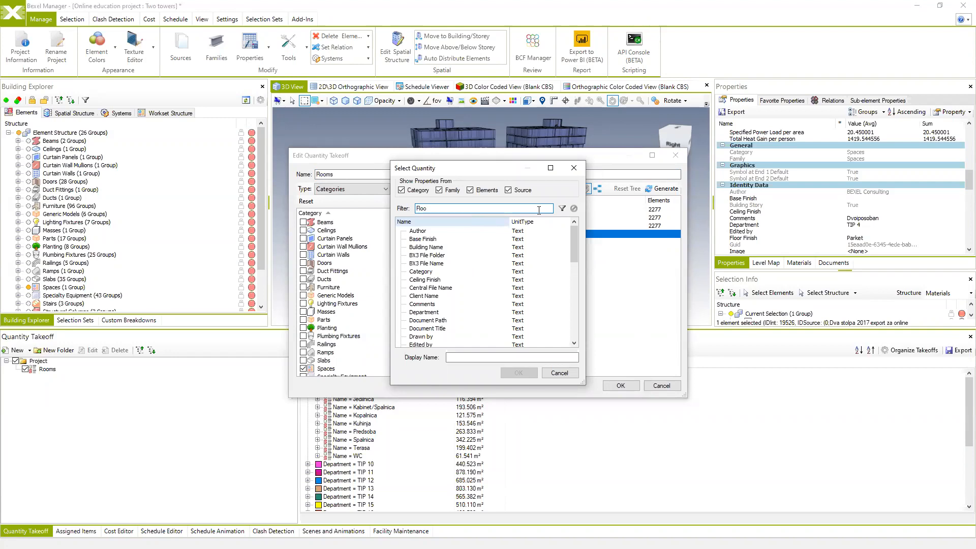
{"action": "type", "text": "loo"}
{"action": "left_click", "coordinate": [432, 231]}
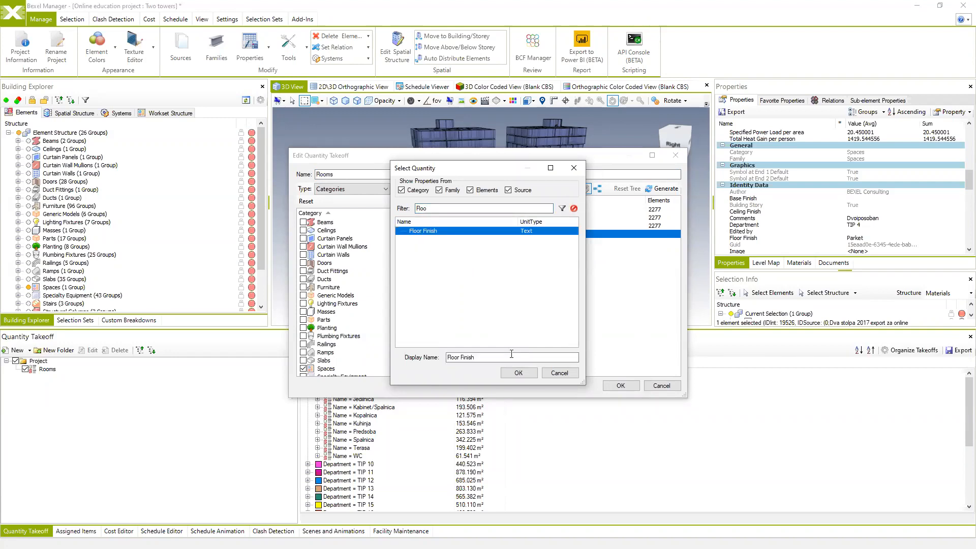
{"action": "left_click", "coordinate": [519, 373]}
Add the discrete quantity Number to the Name grouping, filtering the properties by "Num", and apply the takeoff edits
{"action": "left_click", "coordinate": [514, 234]}
{"action": "right_click", "coordinate": [518, 226]}
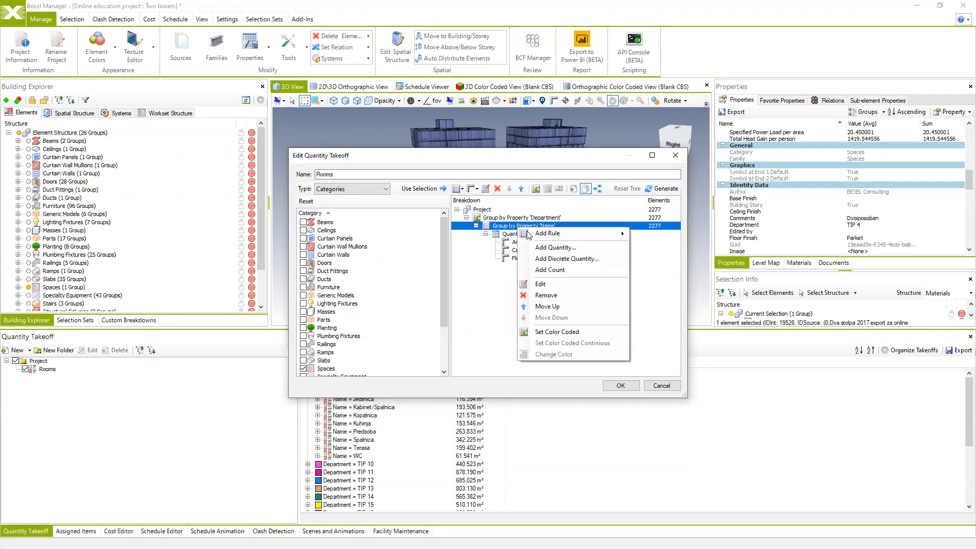
{"action": "left_click", "coordinate": [555, 248]}
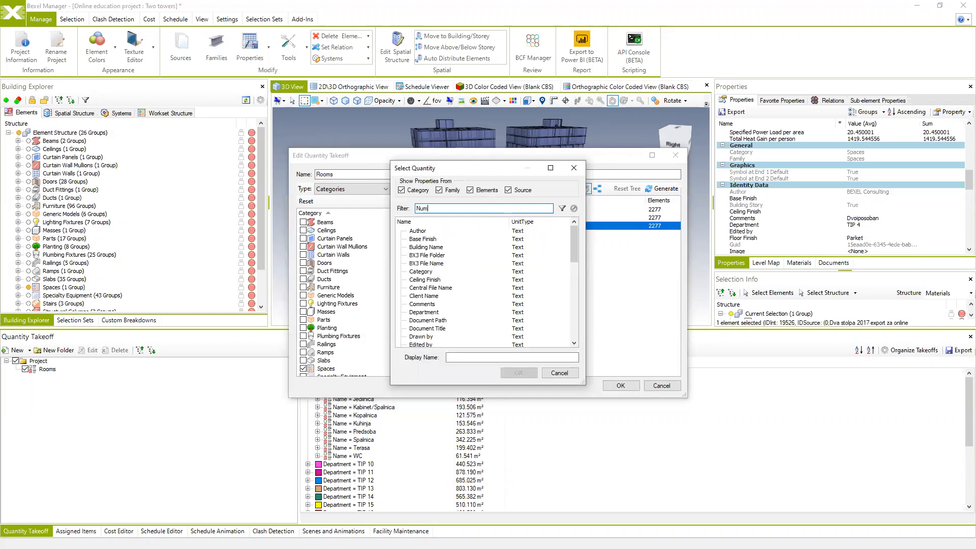
{"action": "left_click", "coordinate": [419, 230]}
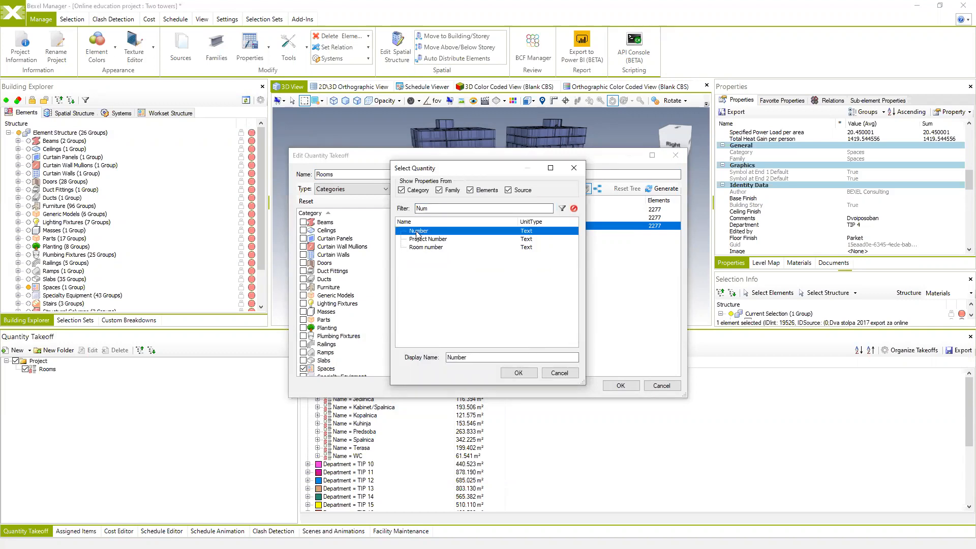
{"action": "left_click", "coordinate": [514, 373]}
{"action": "left_click", "coordinate": [616, 385]}
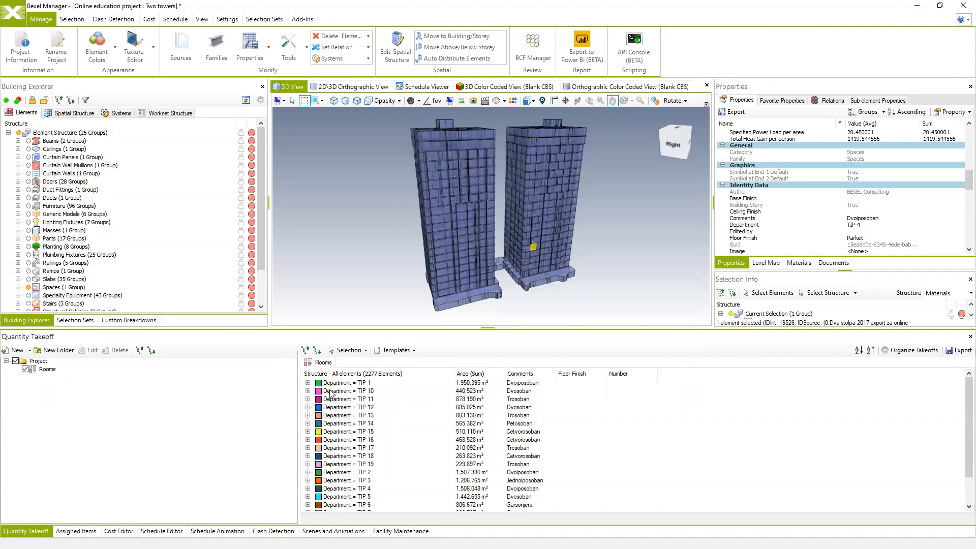
Examine the individual rooms in the Jedilnica and Kopalnica groups of Department = TIP 1
{"action": "left_click", "coordinate": [308, 383]}
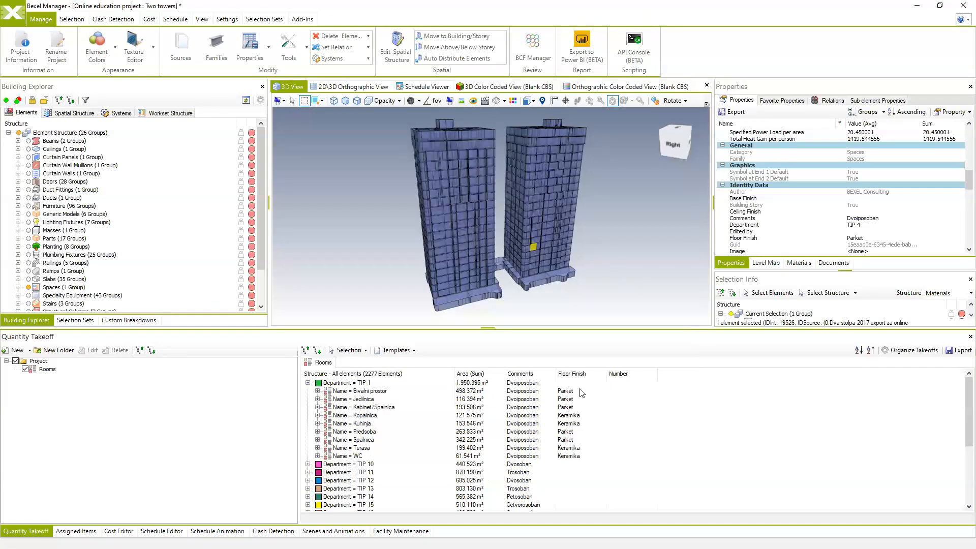
{"action": "left_click", "coordinate": [318, 399]}
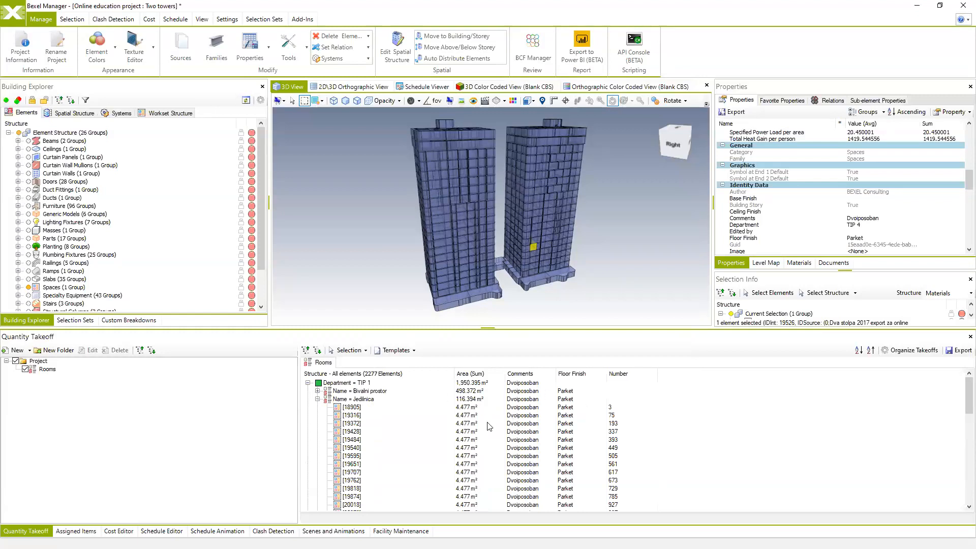
{"action": "left_click", "coordinate": [317, 399]}
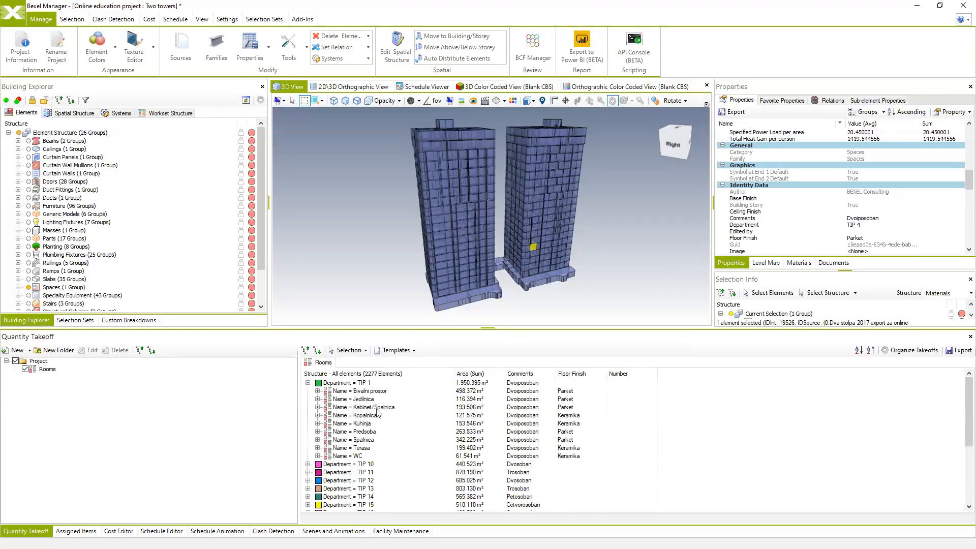
{"action": "left_click", "coordinate": [318, 416]}
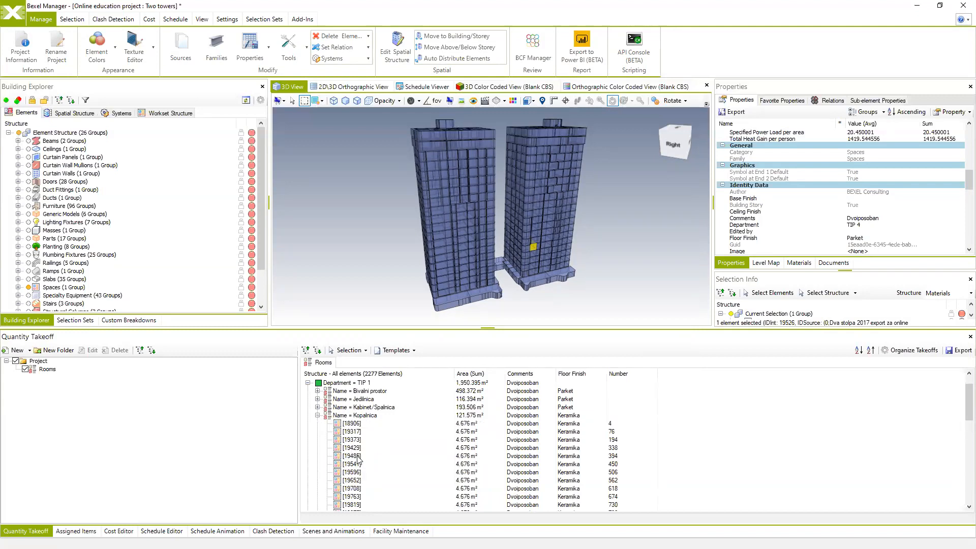
{"action": "scroll", "coordinate": [357, 459], "scroll_direction": "down", "scroll_amount": 10}
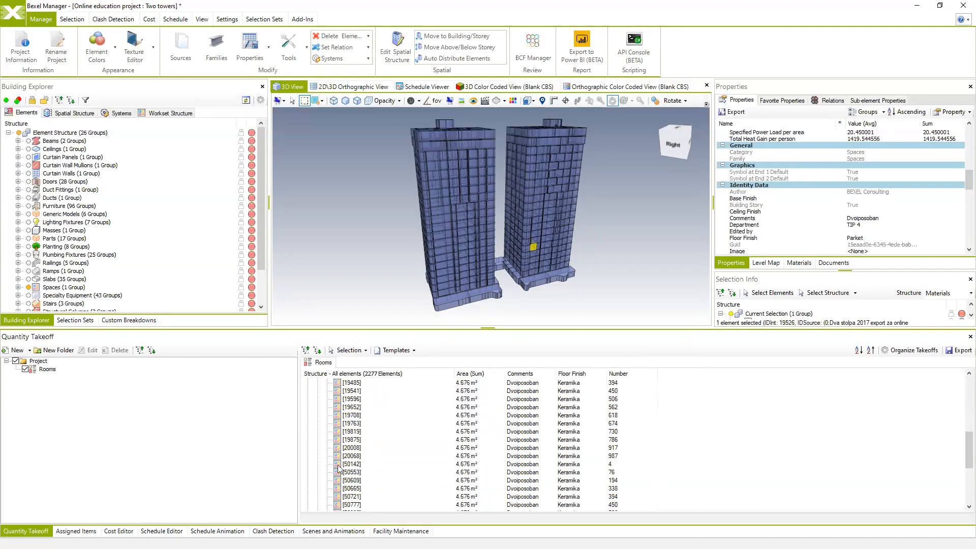
Show the Rooms takeoff in the 3D Color Coded View by setting the viewer mode to Quantity Takeoffs
{"action": "left_click", "coordinate": [512, 90]}
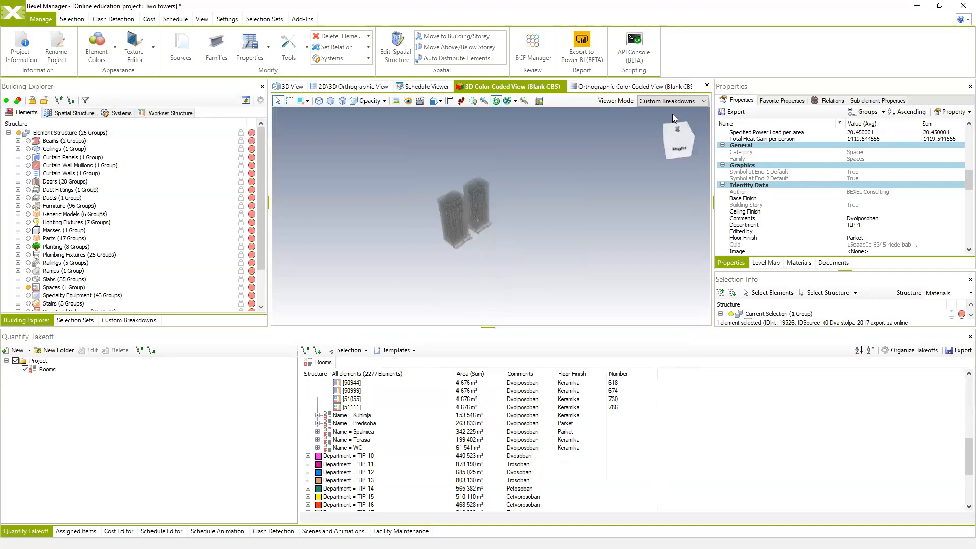
{"action": "left_click", "coordinate": [703, 100]}
{"action": "left_click", "coordinate": [663, 117]}
{"action": "scroll", "coordinate": [457, 216], "scroll_direction": "up", "scroll_amount": 3}
{"action": "middle_click_drag", "start_coordinate": [458, 223], "coordinate": [509, 231]}
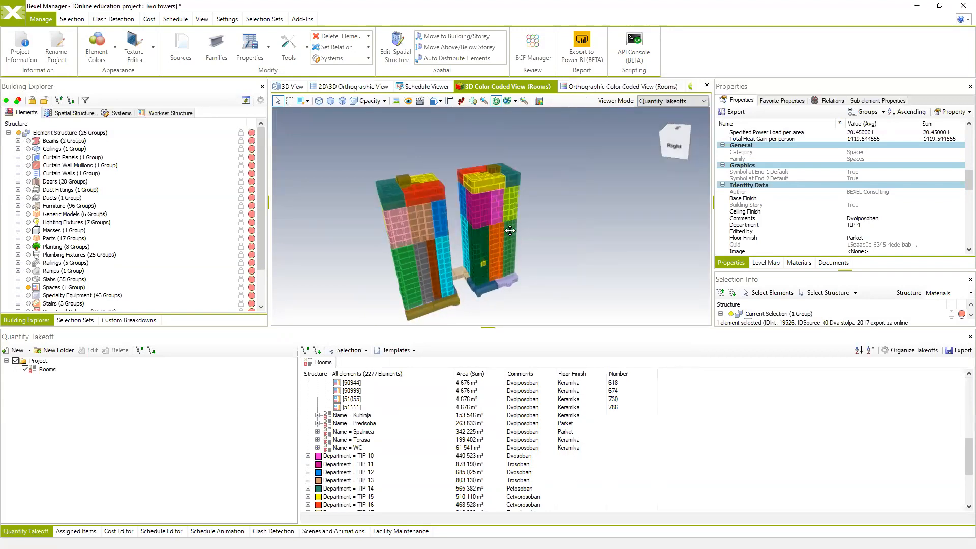
{"action": "scroll", "coordinate": [510, 230], "scroll_direction": "up", "scroll_amount": 4}
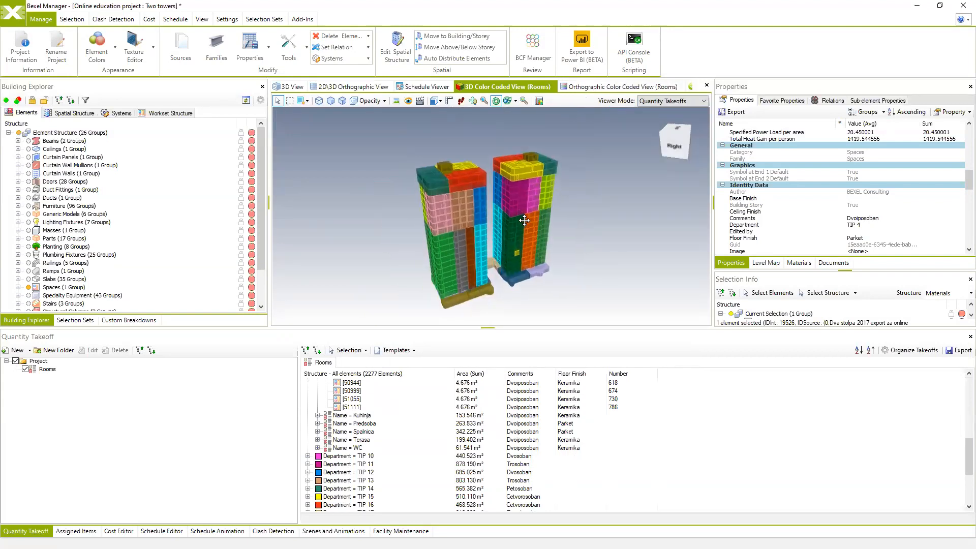
Export the Rooms quantity takeoff report with Styled Report included and open the resulting QTO Report - Rooms.xlsx
{"action": "left_click", "coordinate": [959, 352]}
{"action": "left_click", "coordinate": [391, 254]}
{"action": "left_click", "coordinate": [572, 366]}
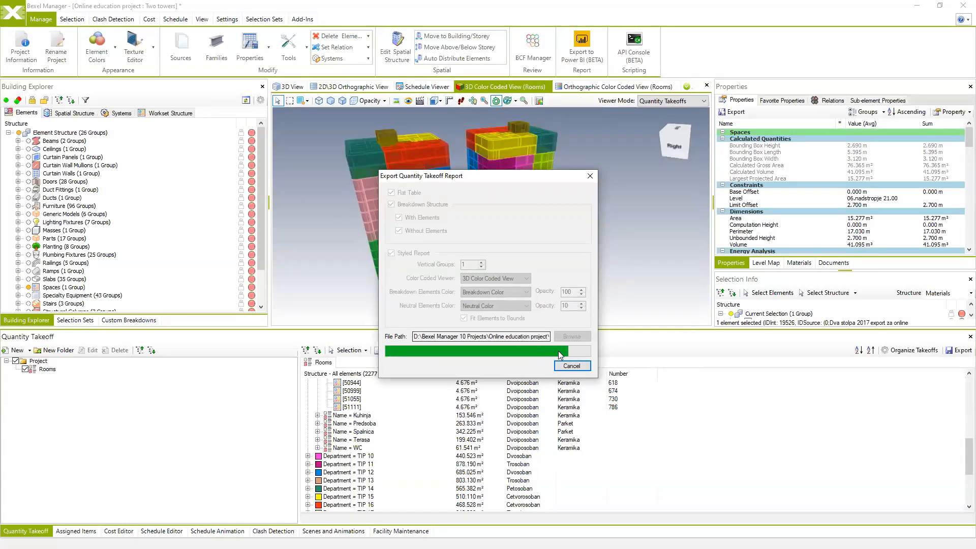
{"action": "left_click", "coordinate": [517, 314]}
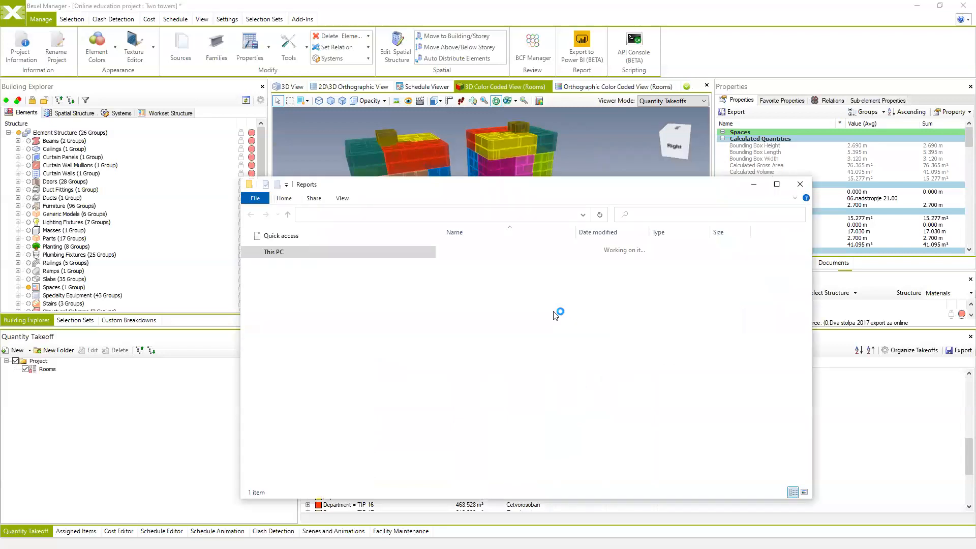
{"action": "left_click", "coordinate": [484, 249]}
{"action": "double_click", "coordinate": [484, 249]}
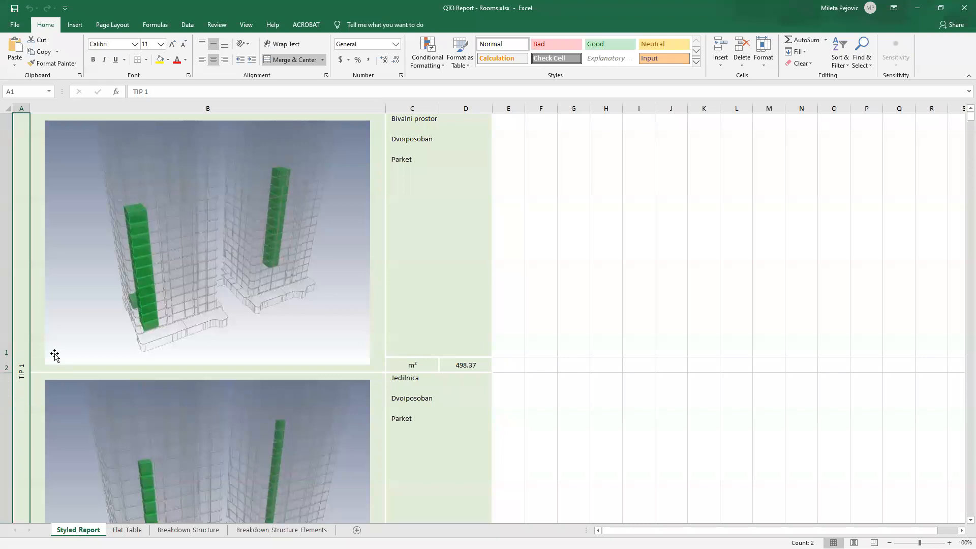
Examine the Styled_Report sheet's images, room descriptions and areas for the department types
{"action": "left_click", "coordinate": [428, 362]}
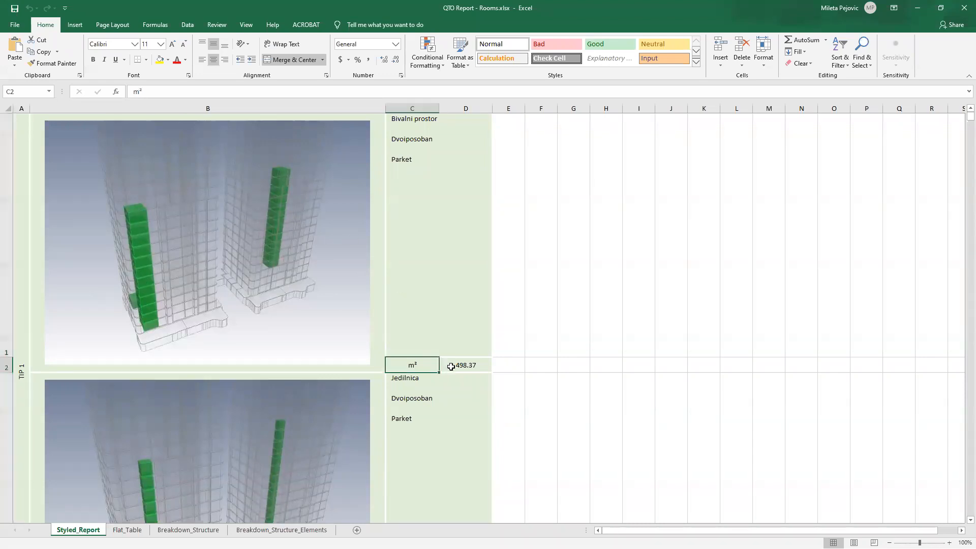
{"action": "left_click", "coordinate": [451, 366], "text": "shift"}
{"action": "scroll", "coordinate": [307, 236], "scroll_direction": "down", "scroll_amount": 1}
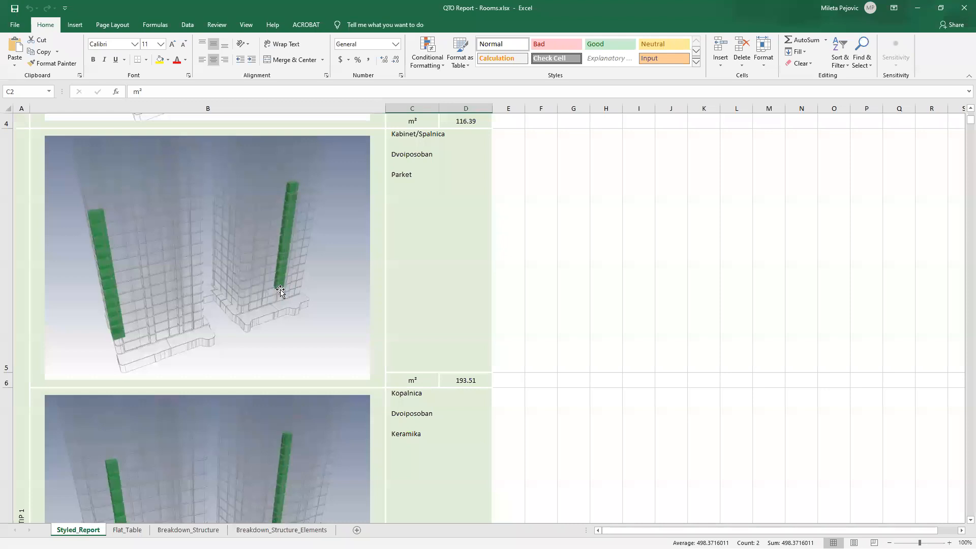
{"action": "scroll", "coordinate": [286, 248], "scroll_direction": "down", "scroll_amount": 1}
{"action": "scroll", "coordinate": [286, 248], "scroll_direction": "down", "scroll_amount": 6}
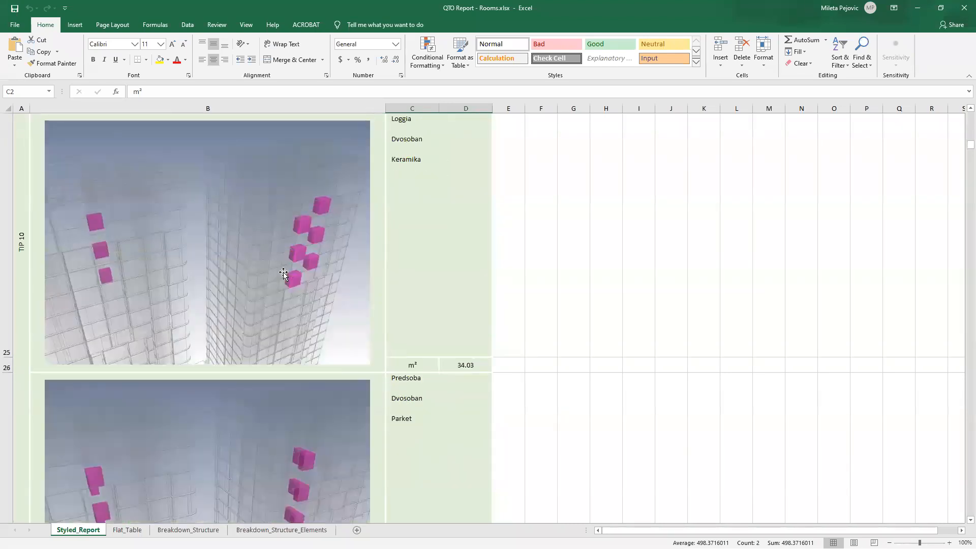
{"action": "scroll", "coordinate": [283, 274], "scroll_direction": "down", "scroll_amount": 9}
{"action": "scroll", "coordinate": [268, 262], "scroll_direction": "down", "scroll_amount": 16}
Review the Flat_Table and Breakdown_Structure sheets of the Rooms report
{"action": "left_click", "coordinate": [127, 529]}
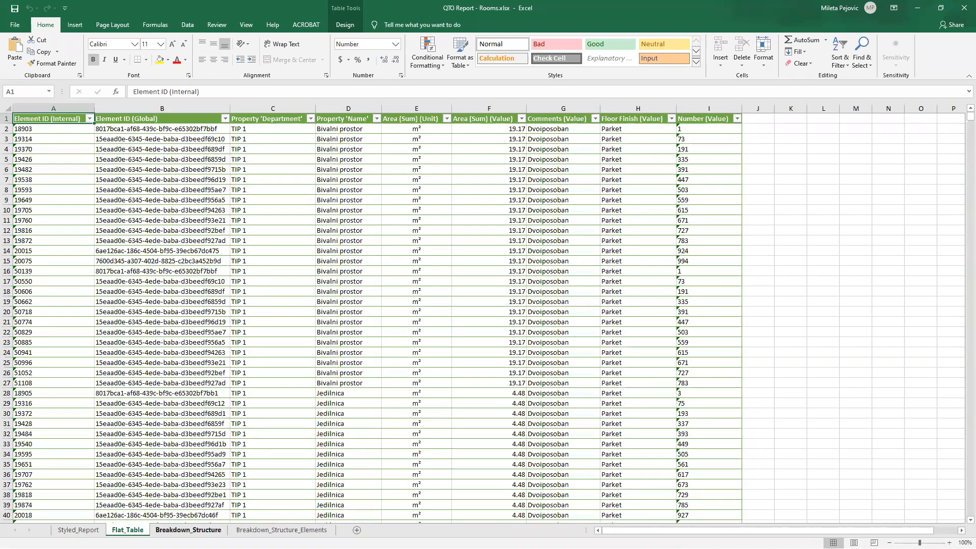
{"action": "left_click", "coordinate": [188, 529]}
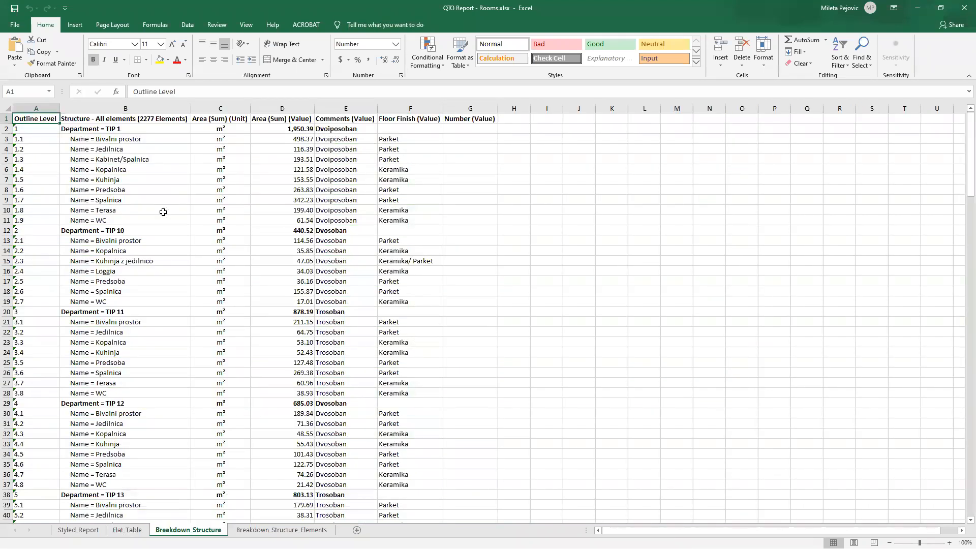
{"action": "scroll", "coordinate": [172, 266], "scroll_direction": "down", "scroll_amount": 6}
{"action": "scroll", "coordinate": [172, 265], "scroll_direction": "down", "scroll_amount": 6}
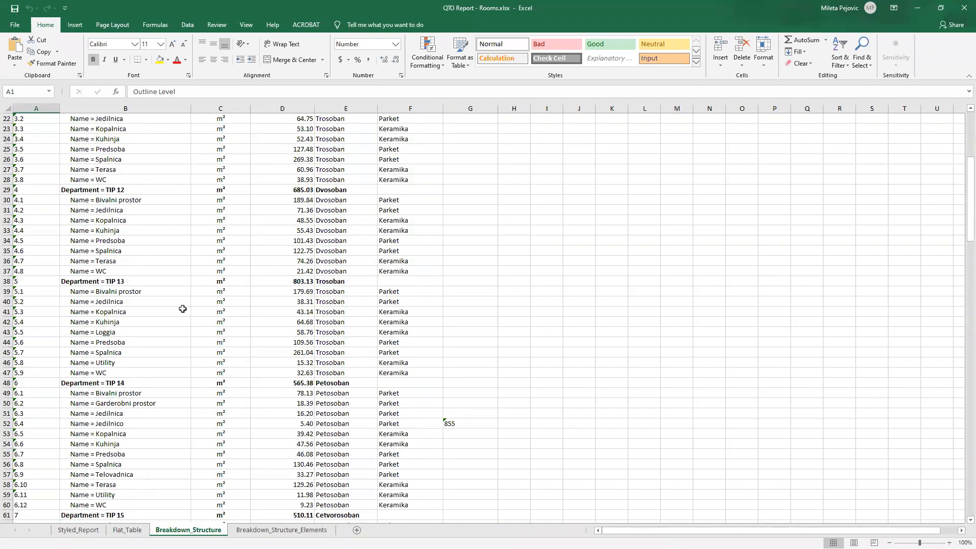
Minimize the Excel report and the Reports folder, and switch to the Football Stadium project in Bexel Manager
{"action": "left_click", "coordinate": [915, 12]}
{"action": "left_click", "coordinate": [915, 12]}
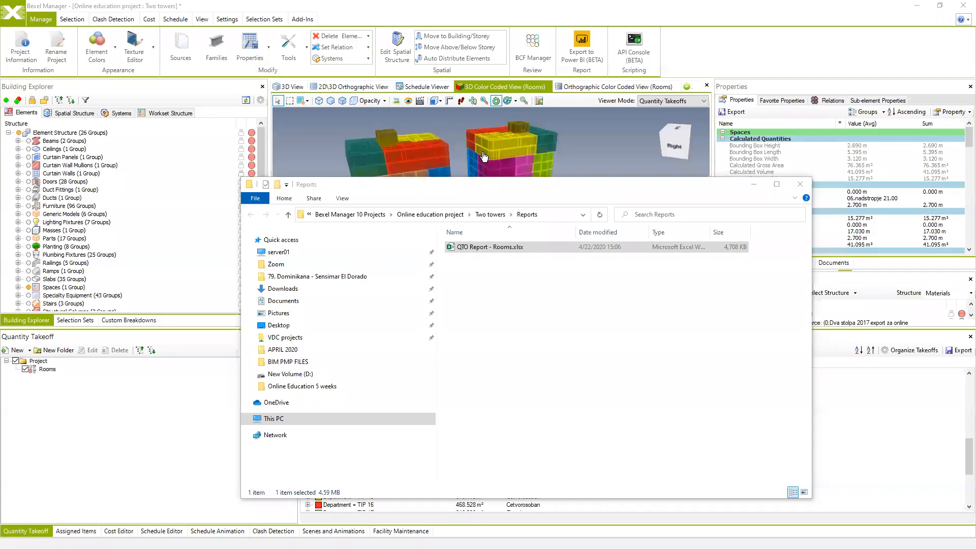
{"action": "left_click", "coordinate": [753, 183]}
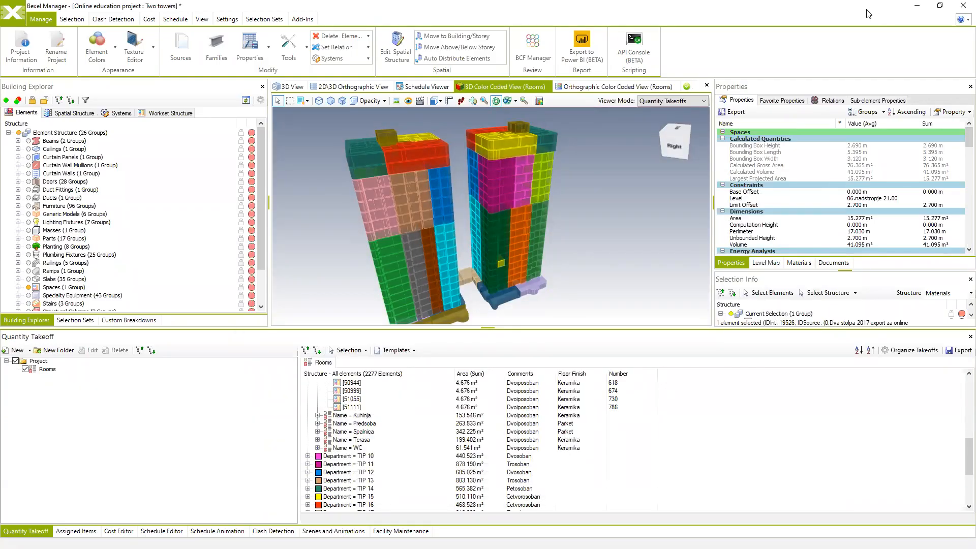
{"action": "left_click_drag", "start_coordinate": [869, 14], "coordinate": [677, 103]}
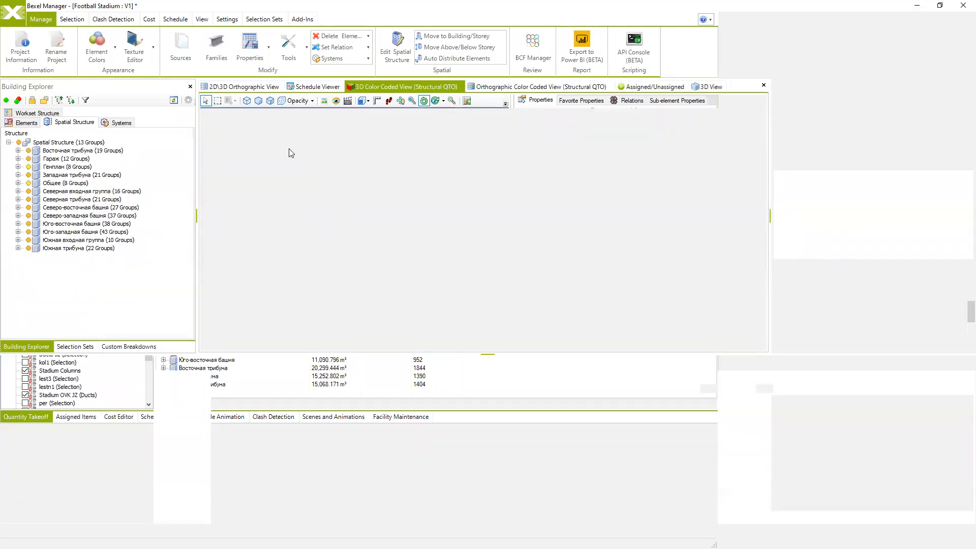
View the Football Stadium project's statistics in the project information
{"action": "left_click", "coordinate": [20, 46]}
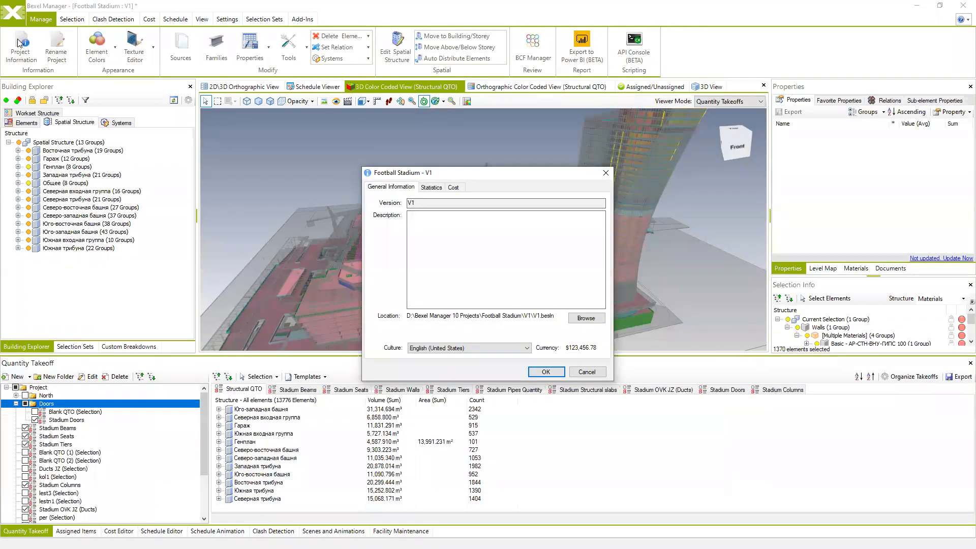
{"action": "left_click", "coordinate": [431, 188]}
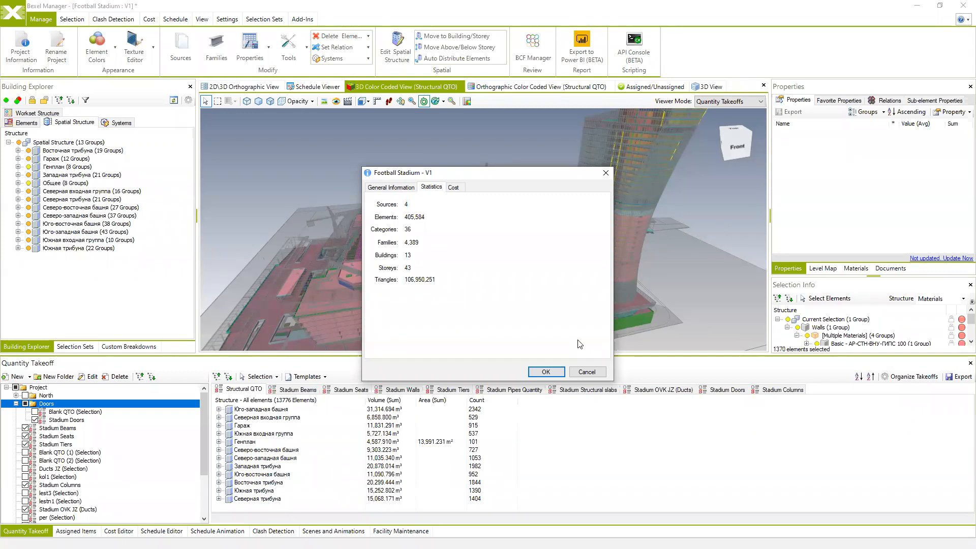
{"action": "left_click", "coordinate": [587, 372]}
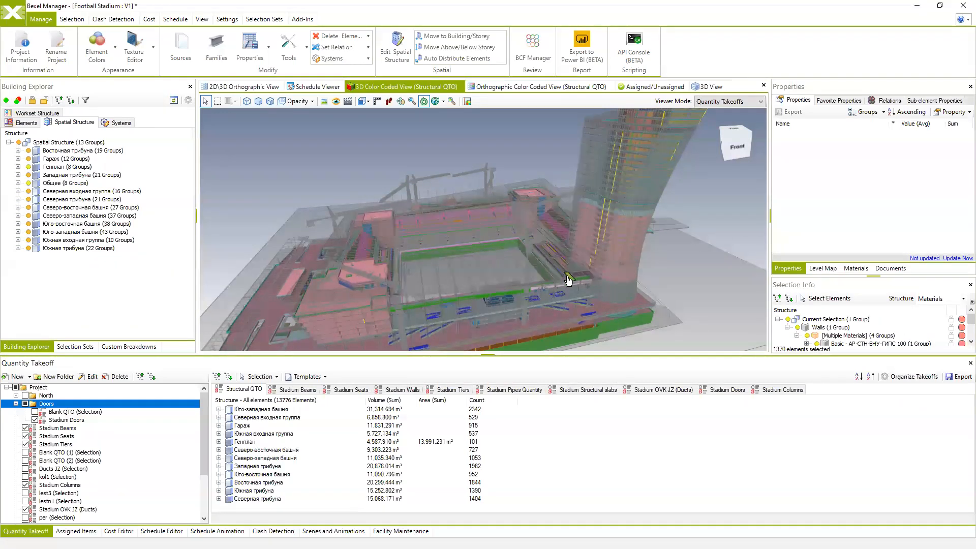
Show the Stadium Beams takeoff with Этаж -02 (-8.10) expanded, displaying only the takeoff's elements in the 3D Color Coded View
{"action": "left_click", "coordinate": [305, 391]}
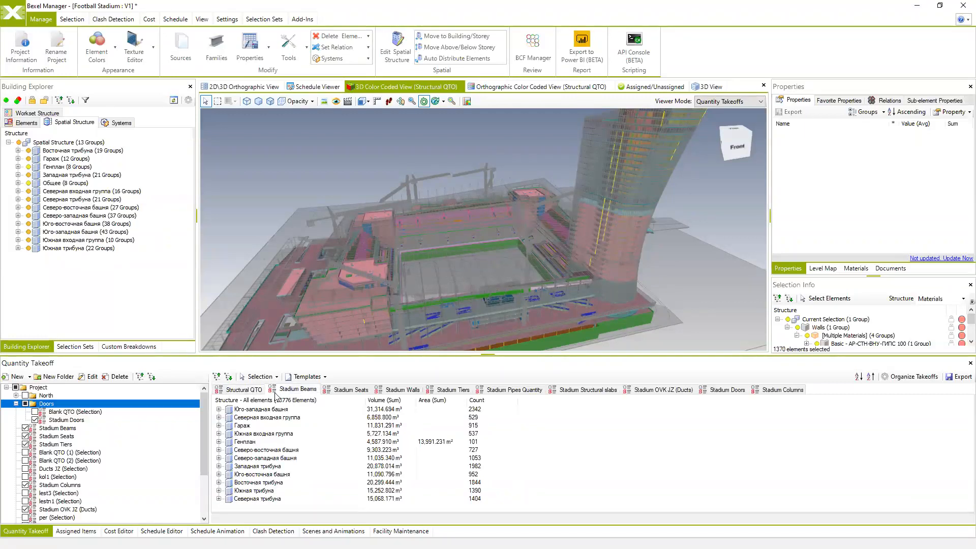
{"action": "left_click", "coordinate": [219, 409]}
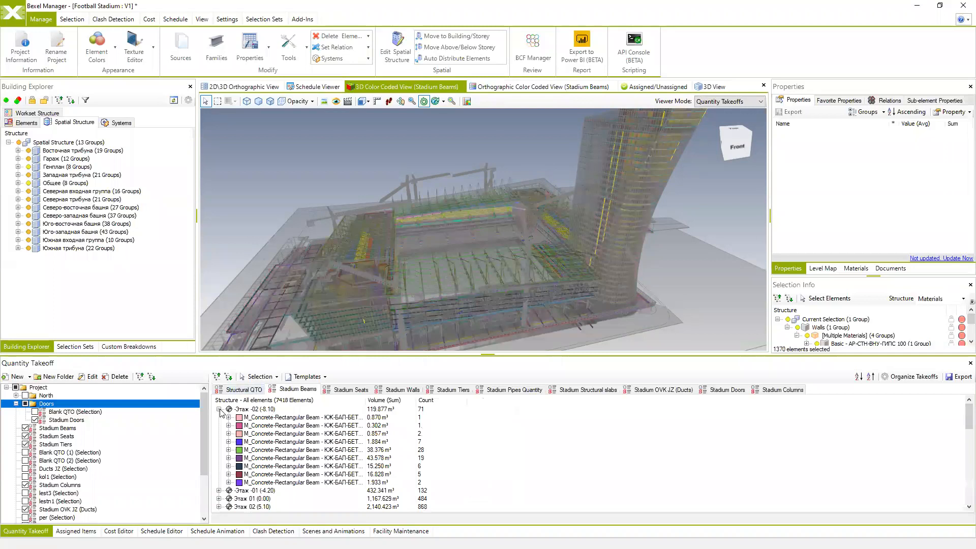
{"action": "left_click", "coordinate": [466, 101]}
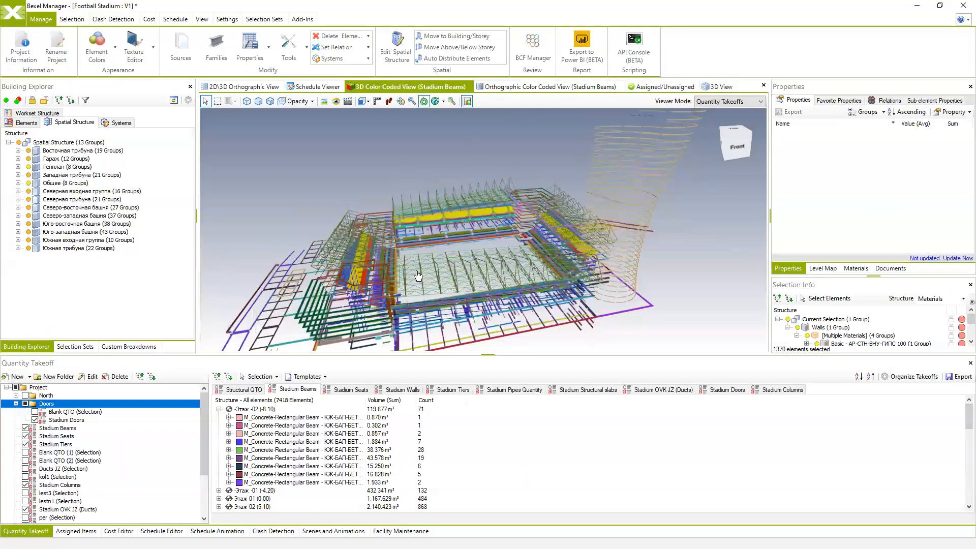
{"action": "middle_click_drag", "start_coordinate": [424, 294], "coordinate": [451, 287]}
{"action": "left_click_drag", "start_coordinate": [451, 286], "coordinate": [364, 370]}
Examine the Stadium Seats takeoff in 3D and its level breakdown under Западная трибуна and Восточная трибуна
{"action": "left_click", "coordinate": [350, 389]}
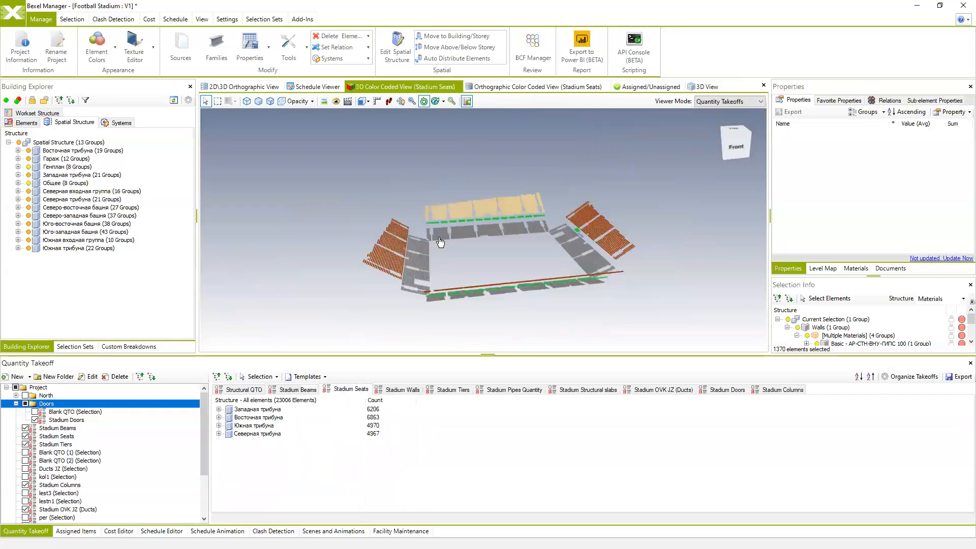
{"action": "scroll", "coordinate": [478, 244], "scroll_direction": "up", "scroll_amount": 5}
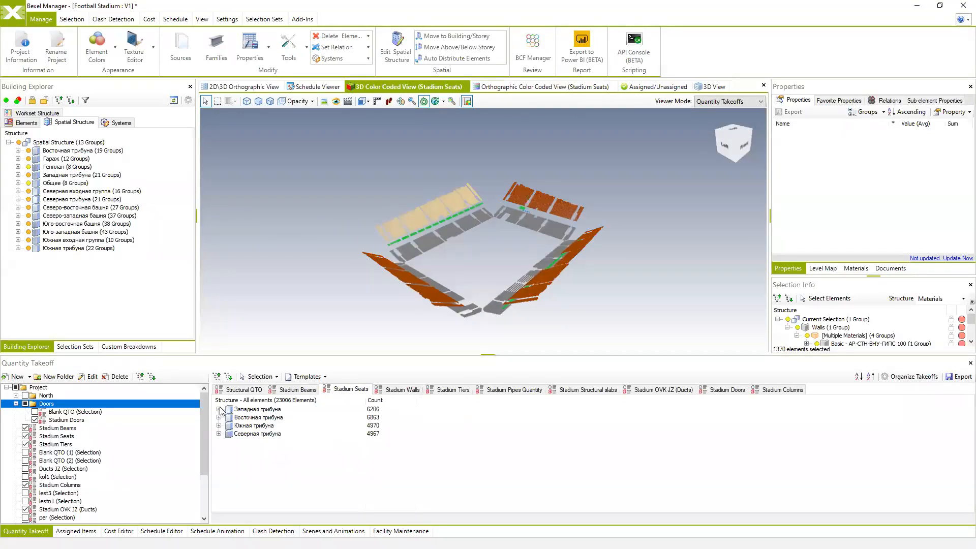
{"action": "left_click", "coordinate": [219, 409]}
{"action": "left_click", "coordinate": [219, 441]}
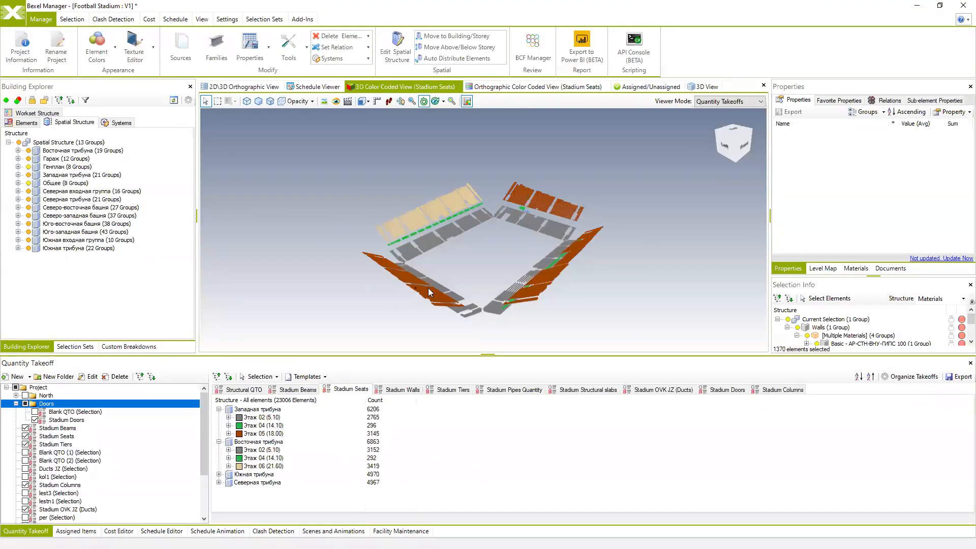
Examine the Structural QTO takeoff's Beams and Slabs on Этаж -02 (-8.10) of Юго-западная башня and view it in 3D
{"action": "left_click", "coordinate": [244, 389]}
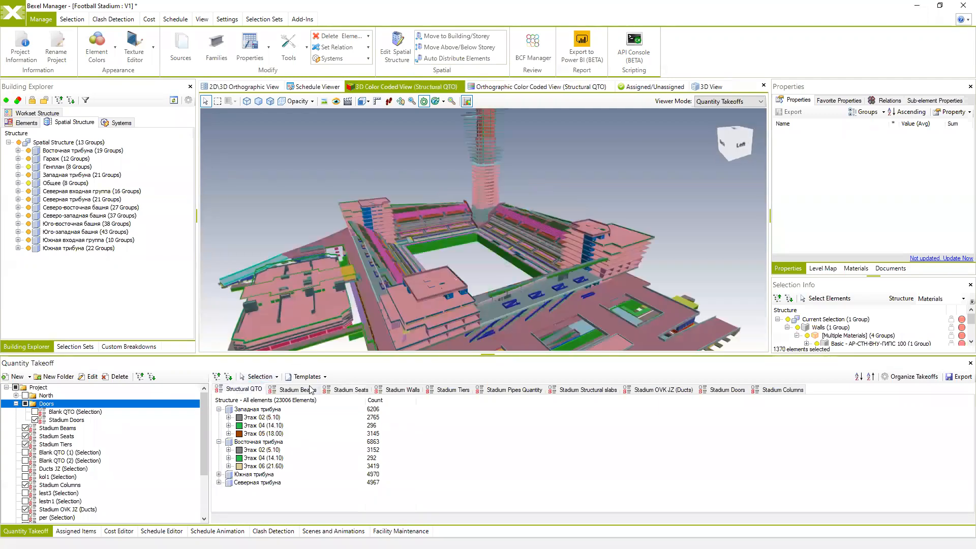
{"action": "left_click", "coordinate": [219, 409]}
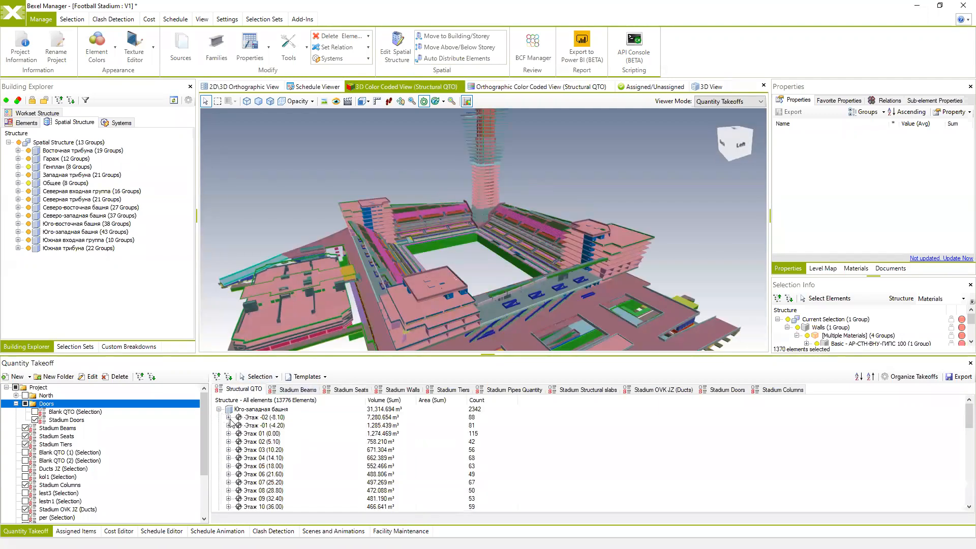
{"action": "left_click", "coordinate": [229, 417]}
{"action": "left_click", "coordinate": [237, 425]}
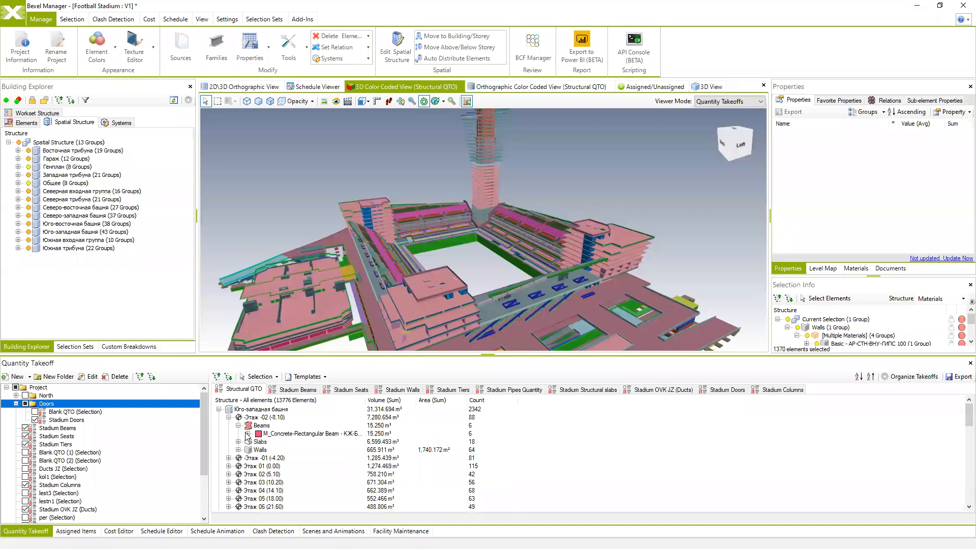
{"action": "left_click", "coordinate": [238, 441]}
{"action": "left_click_drag", "start_coordinate": [515, 248], "coordinate": [538, 239]}
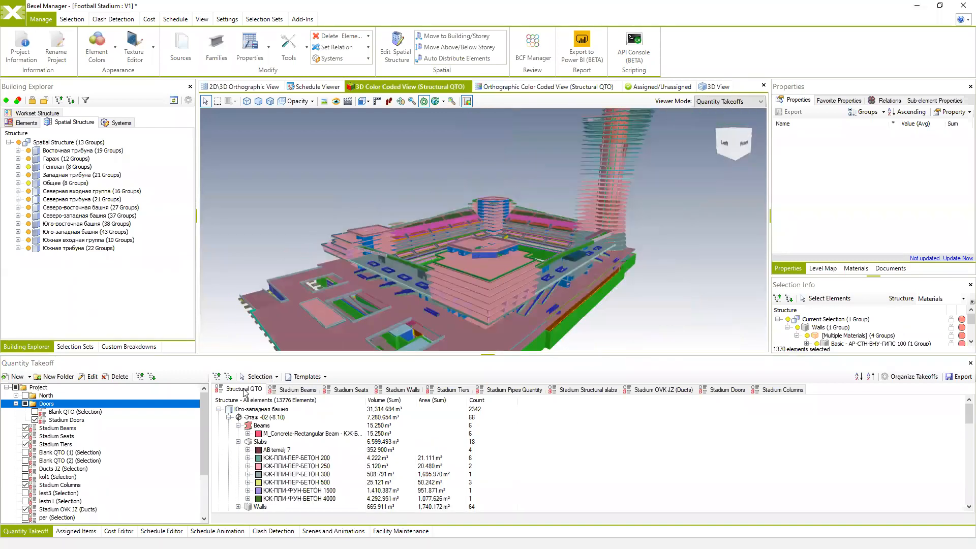
Edit the Structural QTO takeoff so that its elements are color coded at the Group by Category level
{"action": "right_click", "coordinate": [243, 389]}
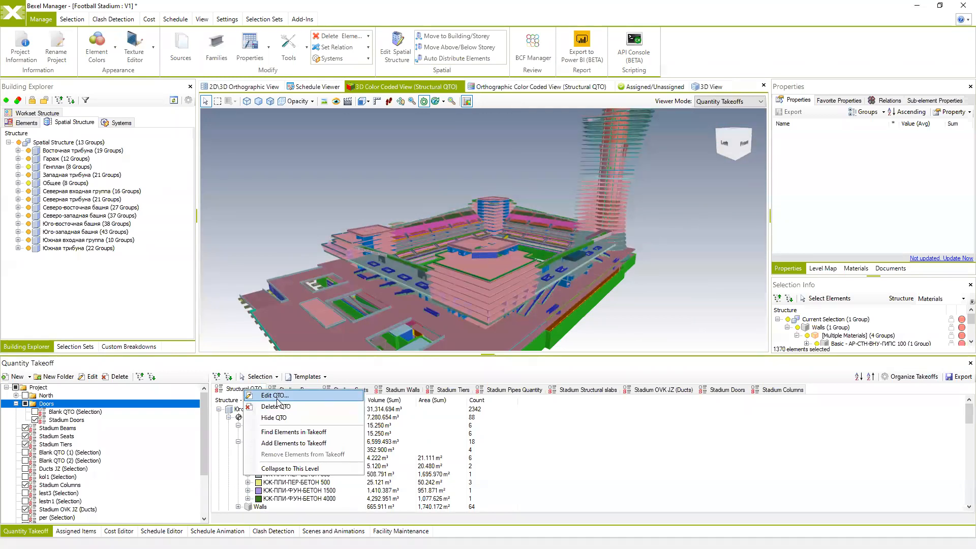
{"action": "left_click", "coordinate": [274, 395]}
{"action": "left_click", "coordinate": [626, 205]}
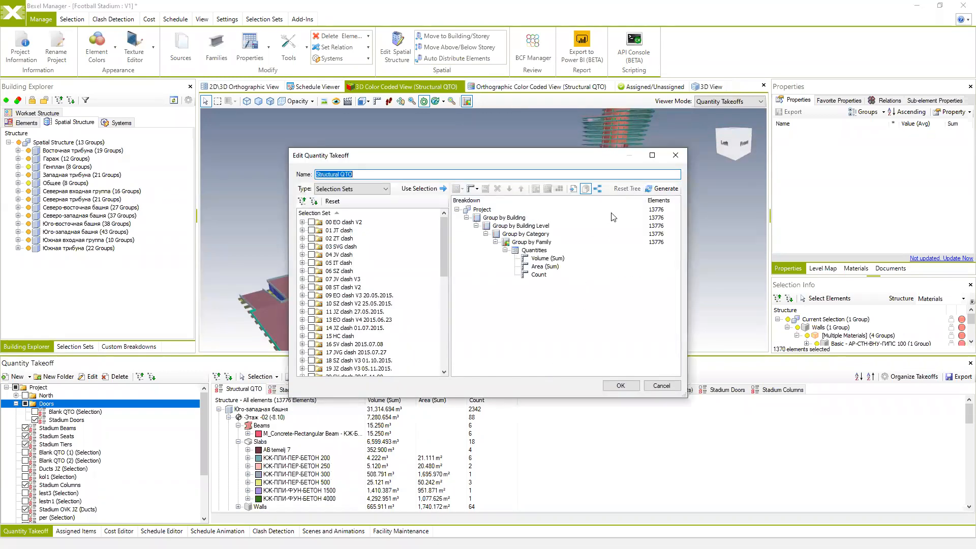
{"action": "left_click", "coordinate": [535, 234]}
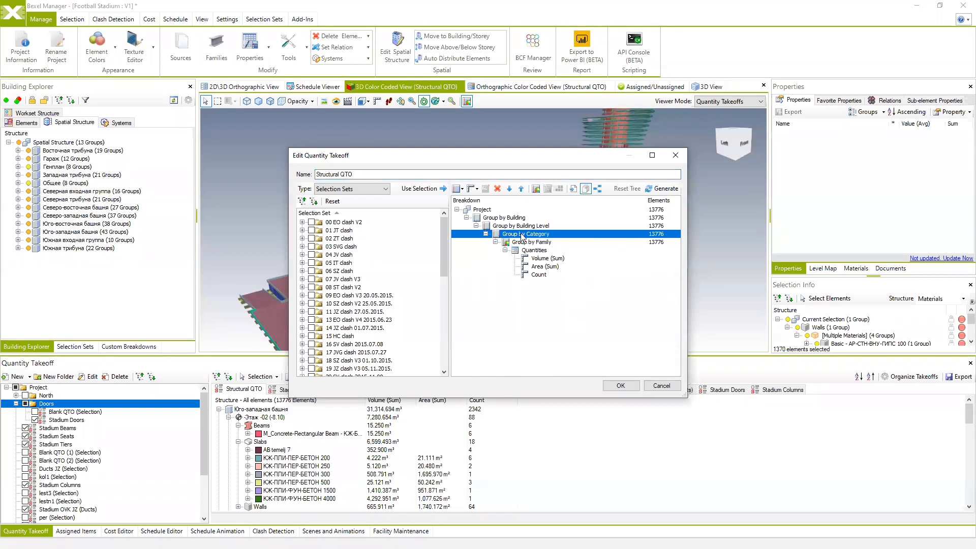
{"action": "left_click", "coordinate": [613, 389]}
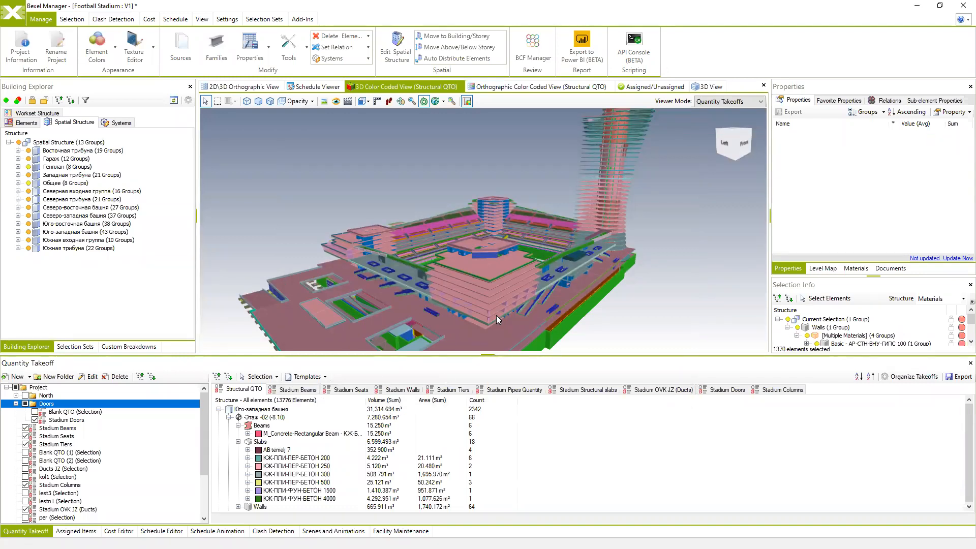
Inspect the category colors of Structural QTO in 3D and under Юго-западная башня, Этаж -02 (-8.10), down to Beams
{"action": "left_click_drag", "start_coordinate": [727, 234], "coordinate": [610, 261]}
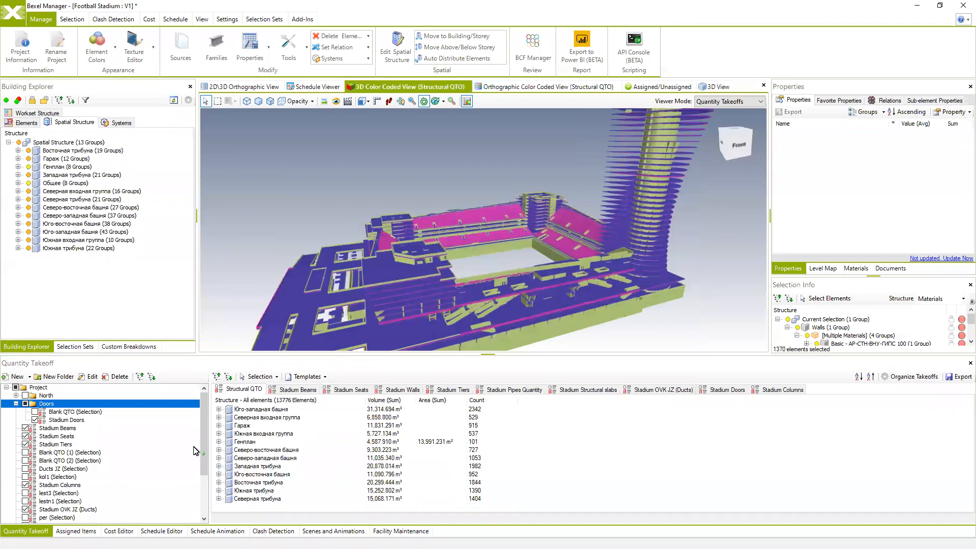
{"action": "left_click", "coordinate": [219, 409]}
{"action": "left_click", "coordinate": [229, 417]}
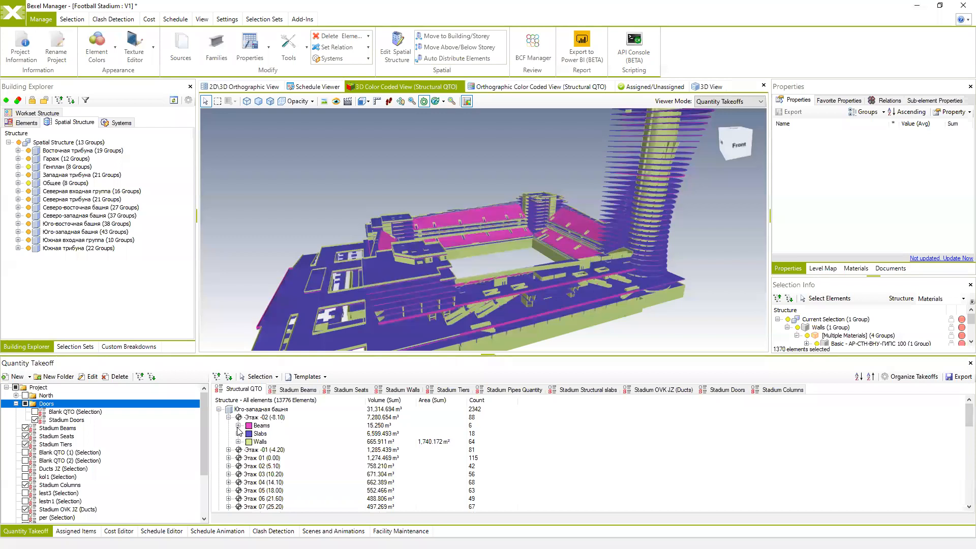
{"action": "left_click", "coordinate": [238, 425]}
Load the Stadium Walls and Stadium Tiers takeoffs and view each one in the 3D Color Coded View
{"action": "left_click", "coordinate": [401, 389]}
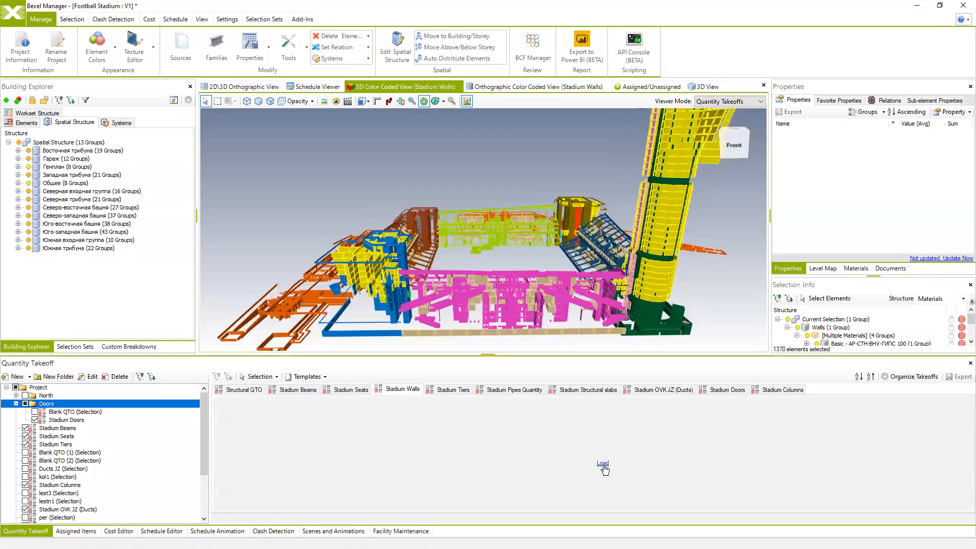
{"action": "left_click", "coordinate": [603, 463]}
{"action": "mouse_move", "coordinate": [492, 267]}
{"action": "left_mouse_down"}
{"action": "mouse_move", "coordinate": [523, 268]}
{"action": "mouse_move", "coordinate": [486, 269]}
{"action": "left_mouse_up"}
{"action": "left_click", "coordinate": [456, 390]}
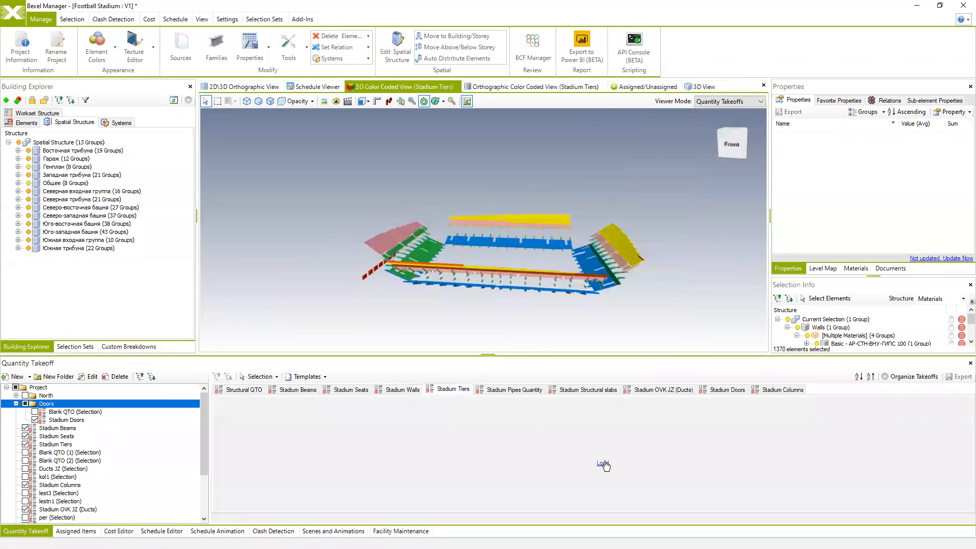
{"action": "left_click", "coordinate": [602, 463]}
{"action": "left_click_drag", "start_coordinate": [563, 274], "coordinate": [589, 271]}
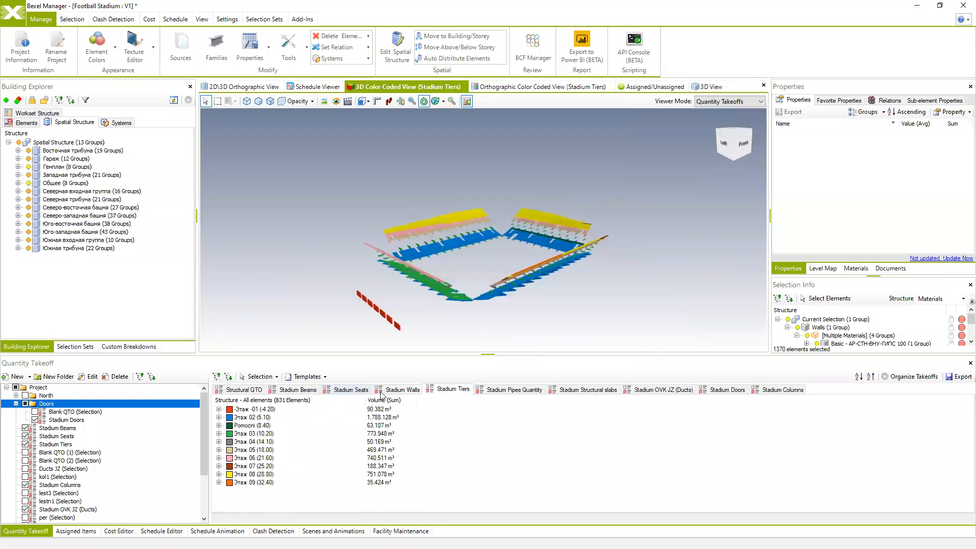
Load the Stadium Pipes Quantity takeoff and view it in the 3D Color Coded View
{"action": "left_click", "coordinate": [492, 391]}
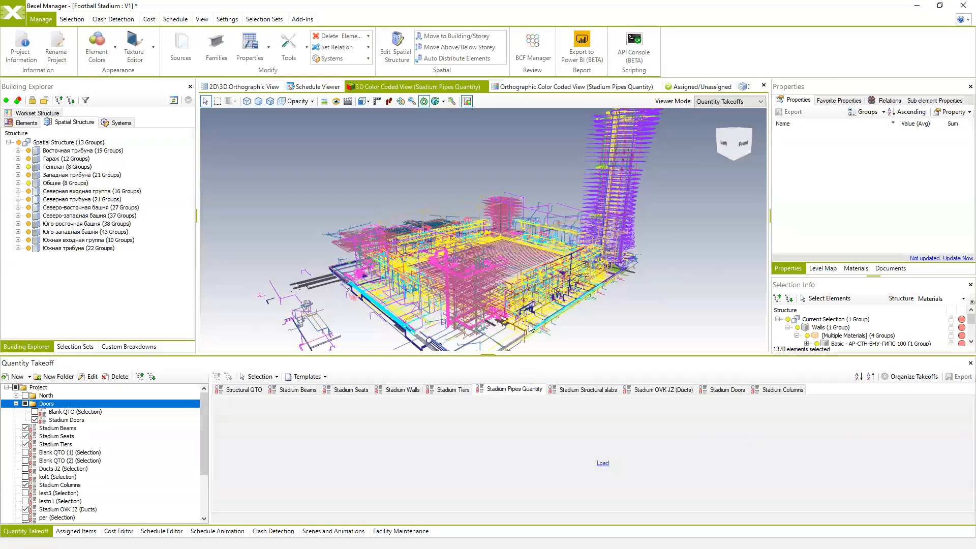
{"action": "left_click", "coordinate": [602, 463]}
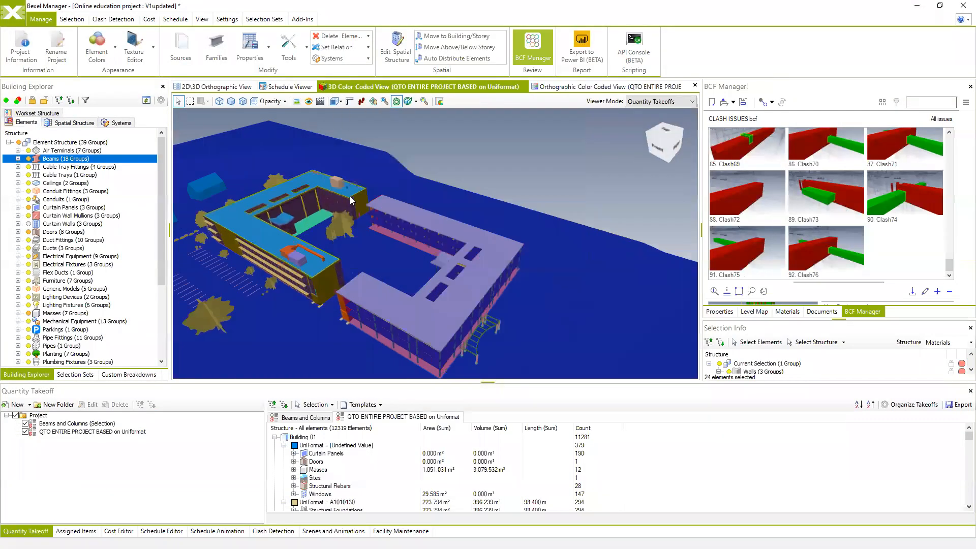
Save version V1updated of the Online education project and close the project
{"action": "middle_click_drag", "start_coordinate": [350, 198], "coordinate": [435, 205]}
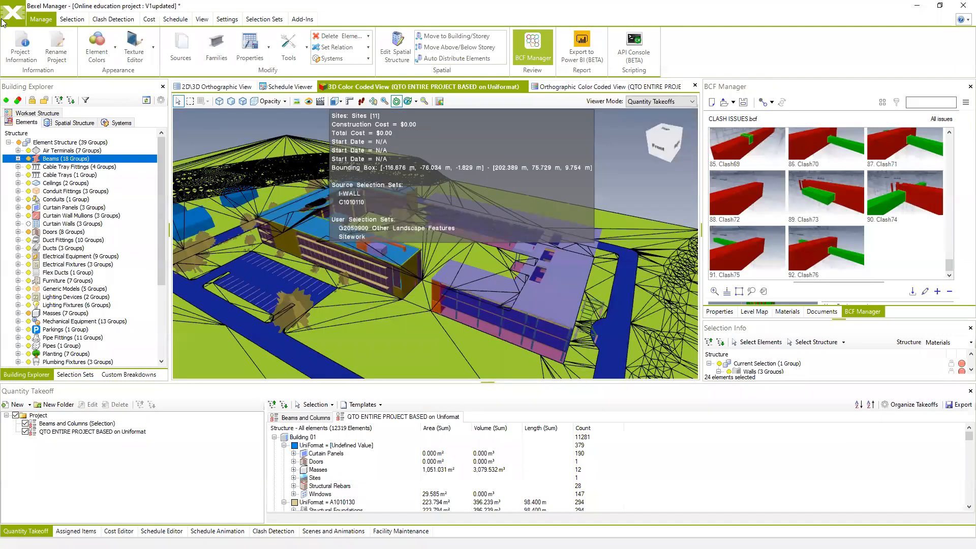
{"action": "left_click", "coordinate": [12, 13]}
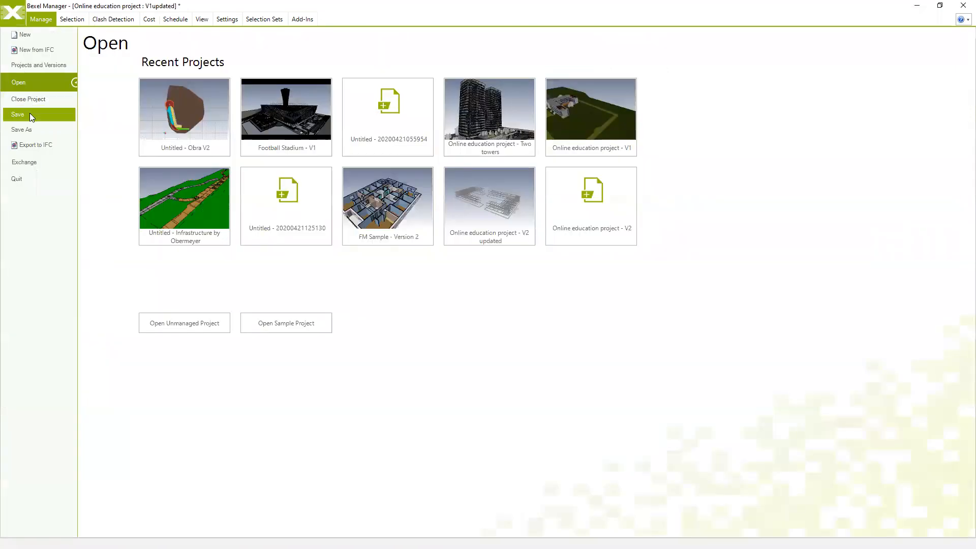
{"action": "left_click", "coordinate": [30, 113]}
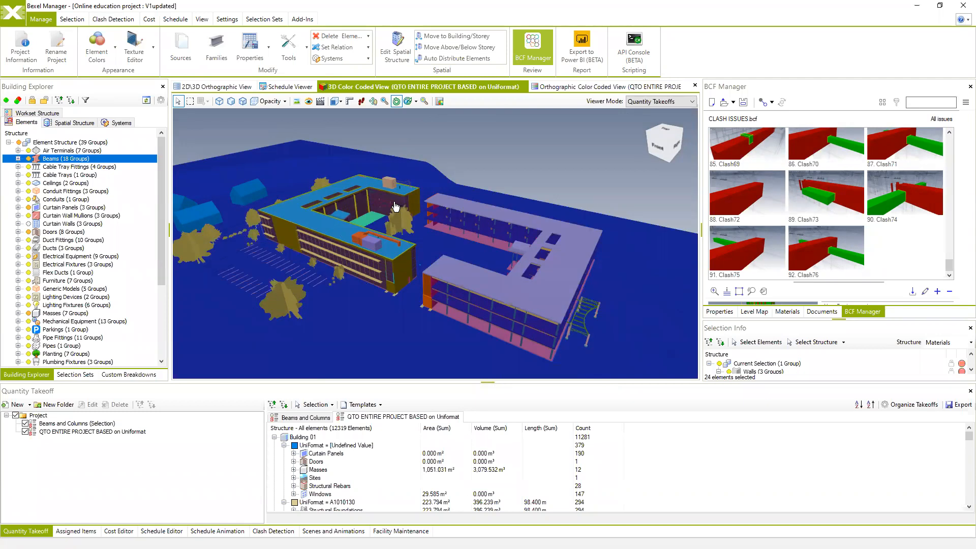
{"action": "left_click", "coordinate": [41, 19]}
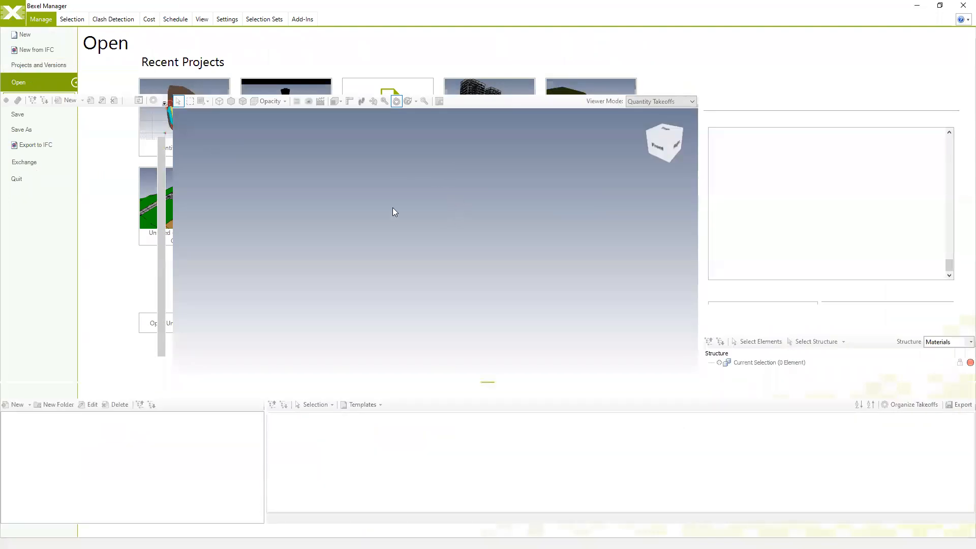
{"action": "left_click", "coordinate": [7, 18]}
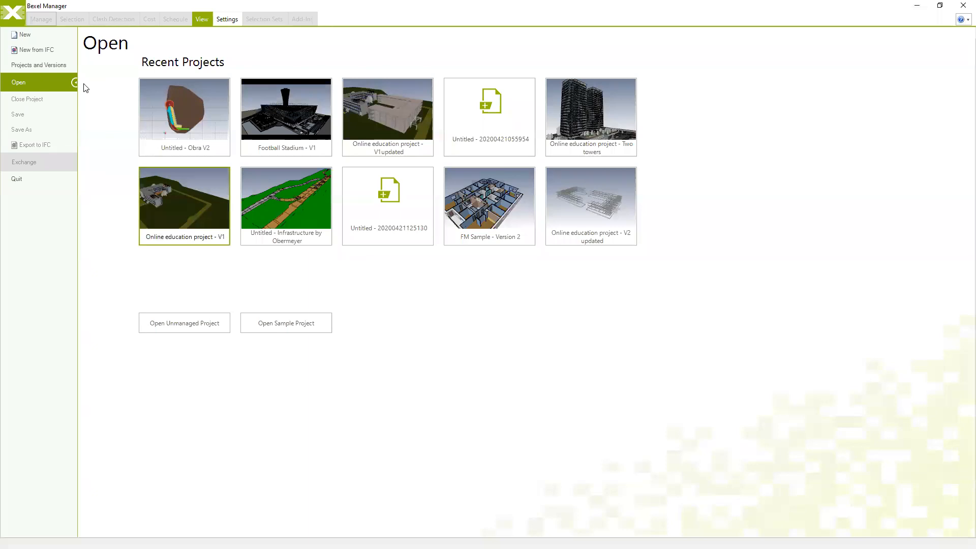
Create an updated version of the Online education project from V1updated and name it V2updated
{"action": "left_click", "coordinate": [39, 66]}
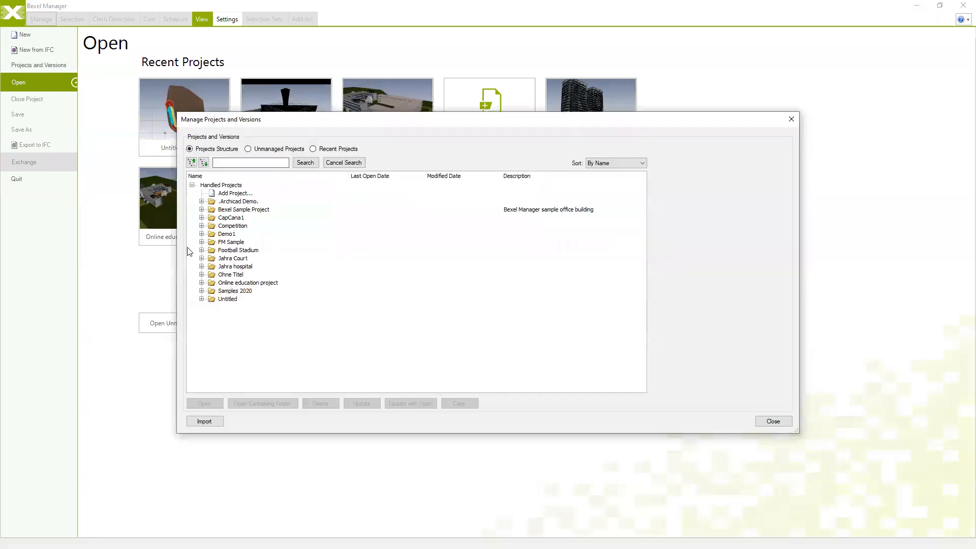
{"action": "left_click", "coordinate": [202, 282]}
{"action": "left_click", "coordinate": [243, 323]}
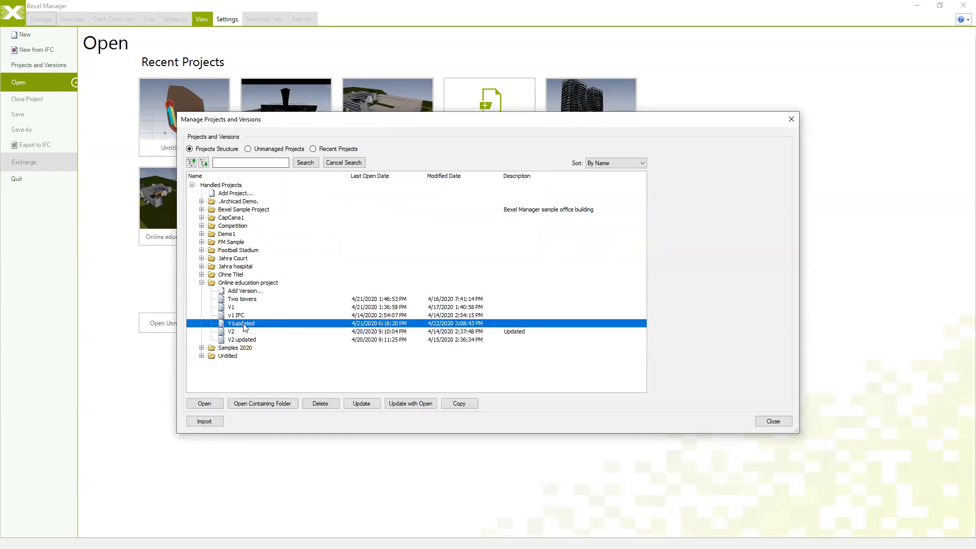
{"action": "left_click", "coordinate": [360, 403]}
{"action": "left_click", "coordinate": [463, 257]}
{"action": "double_click", "coordinate": [463, 259]}
{"action": "left_click", "coordinate": [463, 259]}
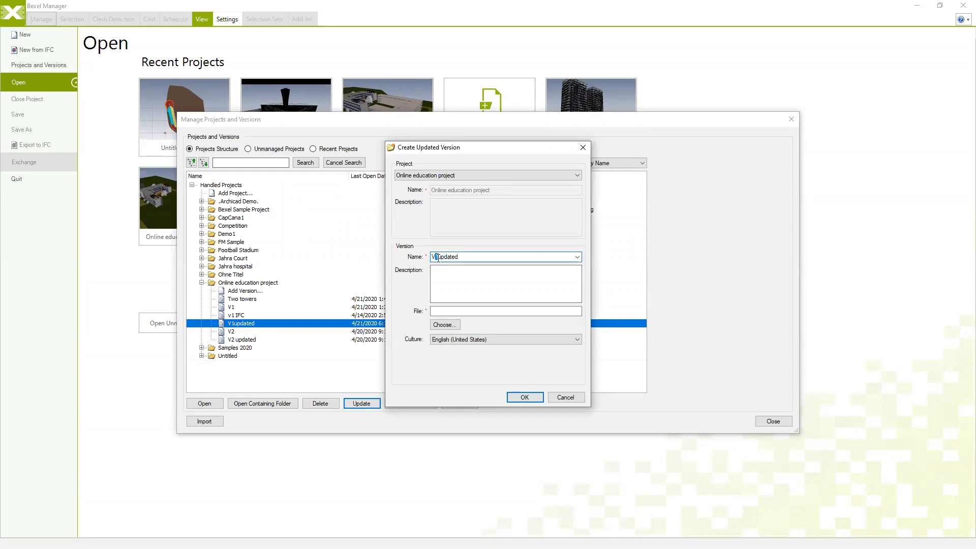
Add ME-Demo_Sample_Building 02.bx3 and ST-Demo_Sample_Building 02.bx3 from the Demo_sample_Building 02 folder's BX3 2019 subfolder as the update's files
{"action": "left_click", "coordinate": [445, 324]}
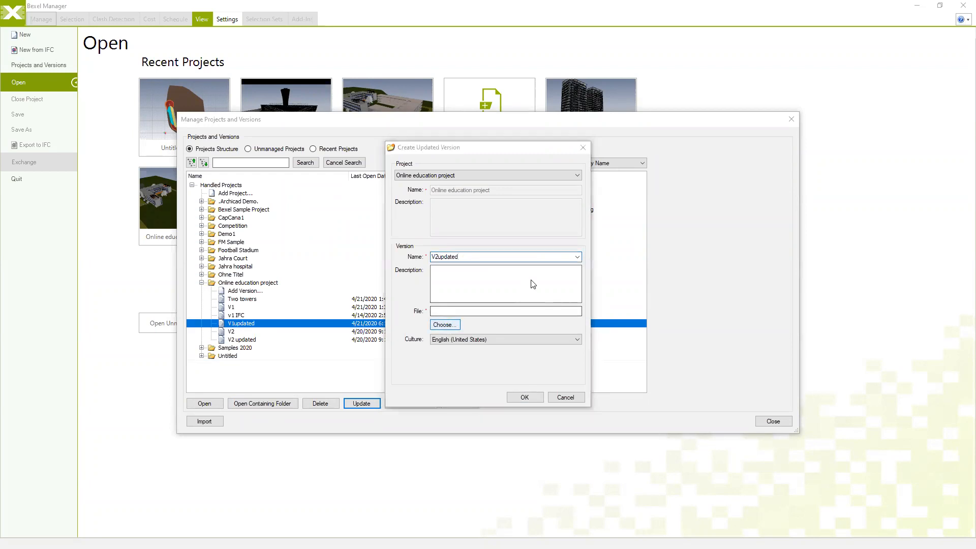
{"action": "left_click", "coordinate": [446, 330]}
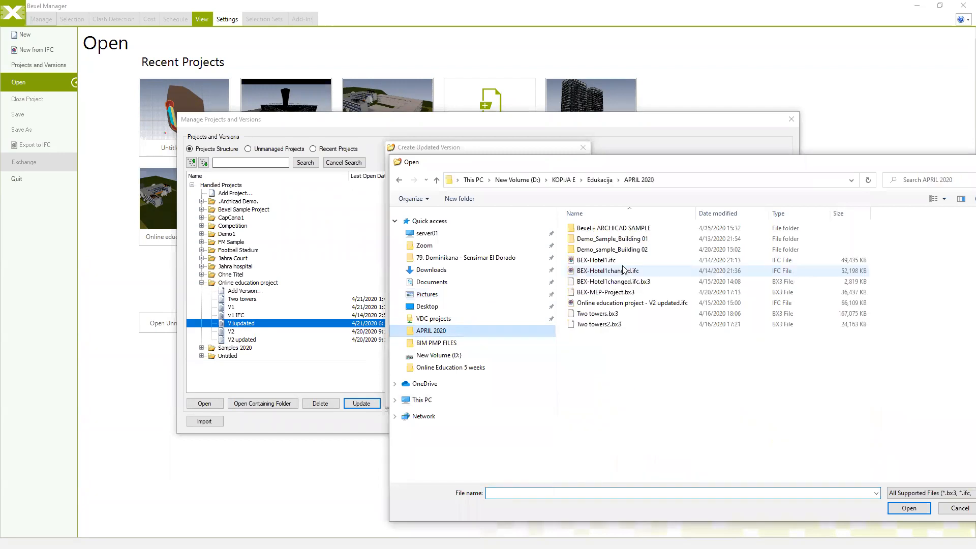
{"action": "double_click", "coordinate": [595, 249]}
{"action": "double_click", "coordinate": [590, 249]}
{"action": "left_click", "coordinate": [621, 284]}
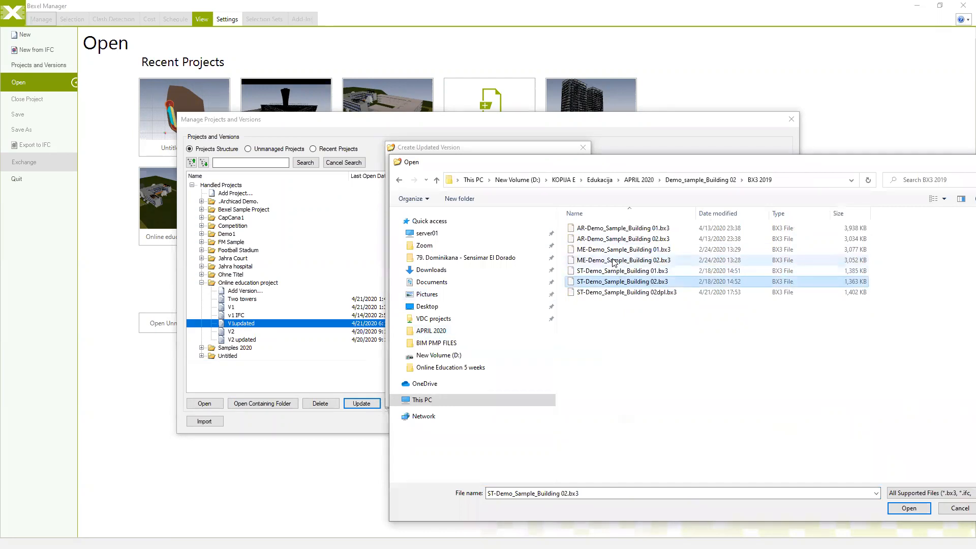
{"action": "left_click", "coordinate": [661, 260], "text": "ctrl"}
{"action": "left_click", "coordinate": [909, 509]}
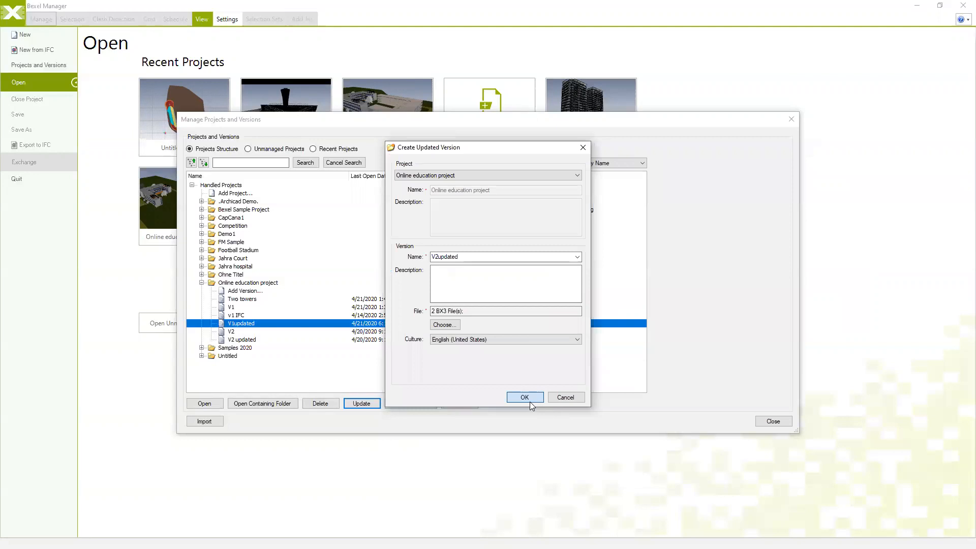
{"action": "left_click", "coordinate": [529, 401]}
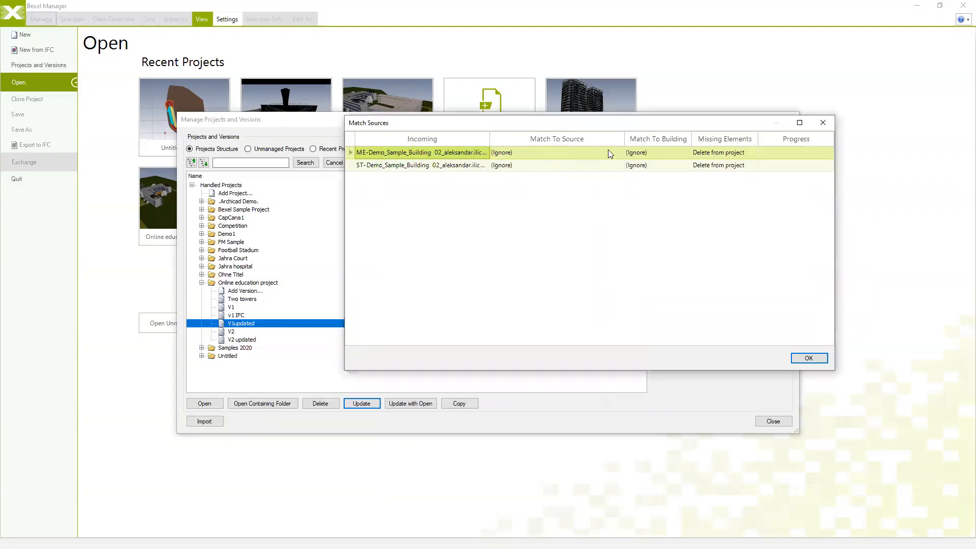
Match the incoming ME file to a new source named ME-Demo_Sample_Building 02
{"action": "left_click", "coordinate": [620, 152]}
{"action": "left_click", "coordinate": [619, 152]}
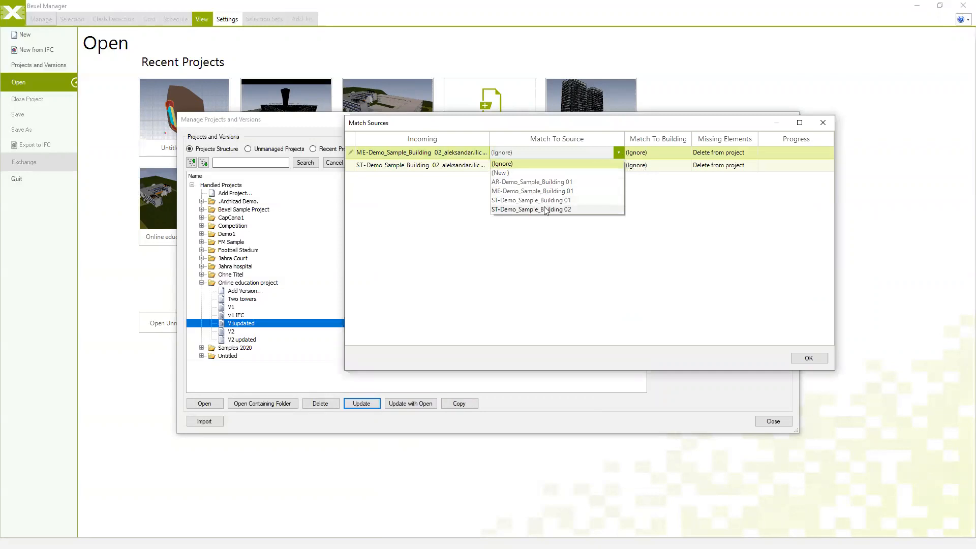
{"action": "left_click", "coordinate": [534, 172]}
{"action": "left_click", "coordinate": [594, 241]}
{"action": "key", "text": "shift+End"}
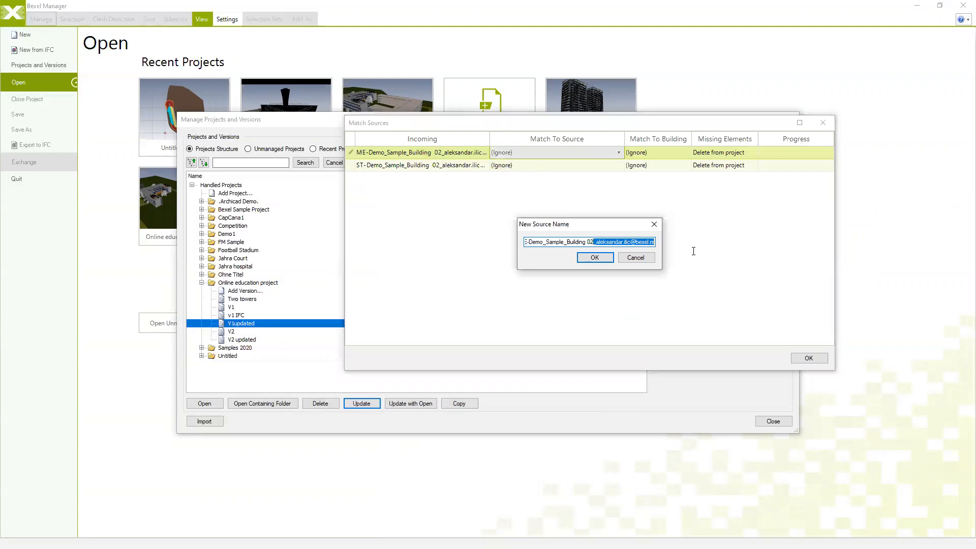
{"action": "key", "text": "Delete"}
{"action": "left_click", "coordinate": [593, 258]}
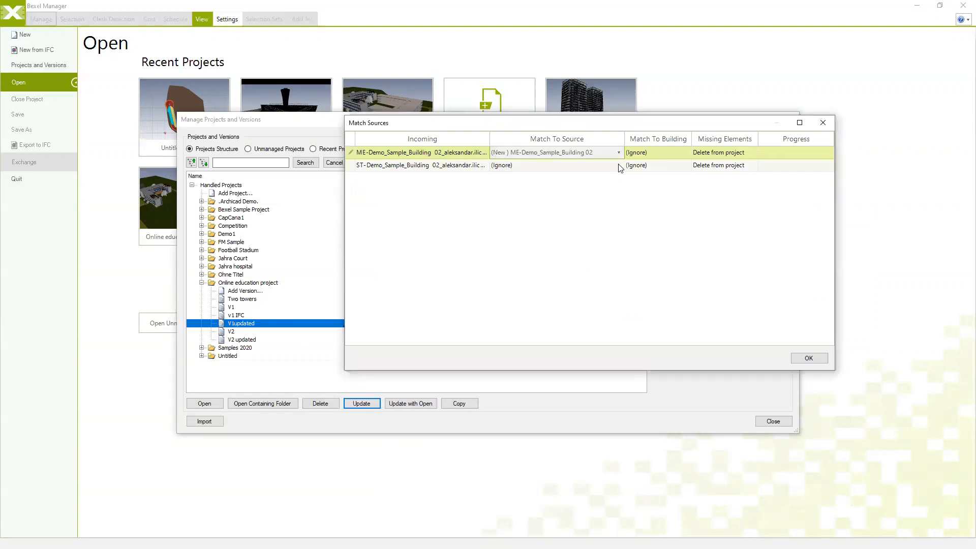
Match the incoming ST file to the source ST-Demo_Sample_Building 02 and to Building 02
{"action": "left_click", "coordinate": [619, 166]}
{"action": "left_click", "coordinate": [618, 165]}
{"action": "left_click", "coordinate": [539, 222]}
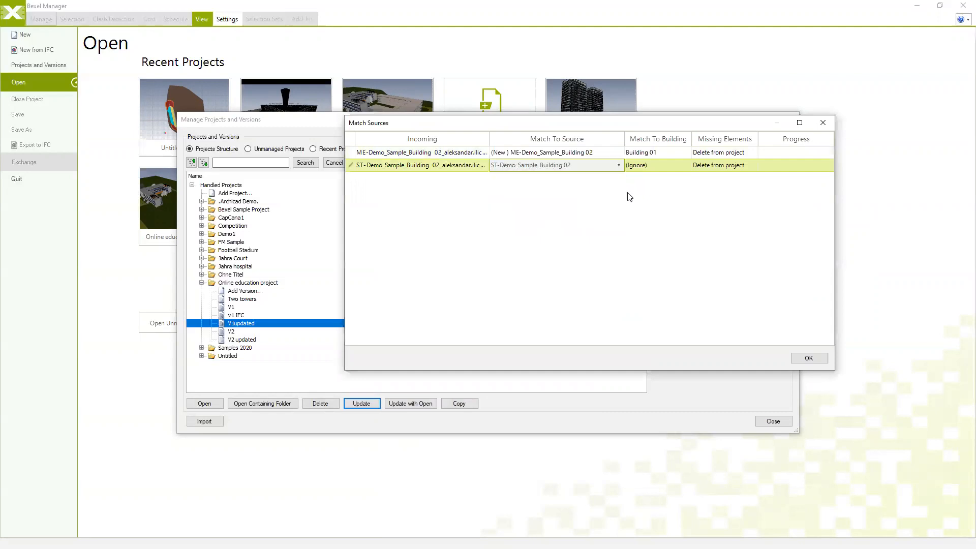
{"action": "left_click", "coordinate": [687, 166]}
{"action": "left_click", "coordinate": [684, 165]}
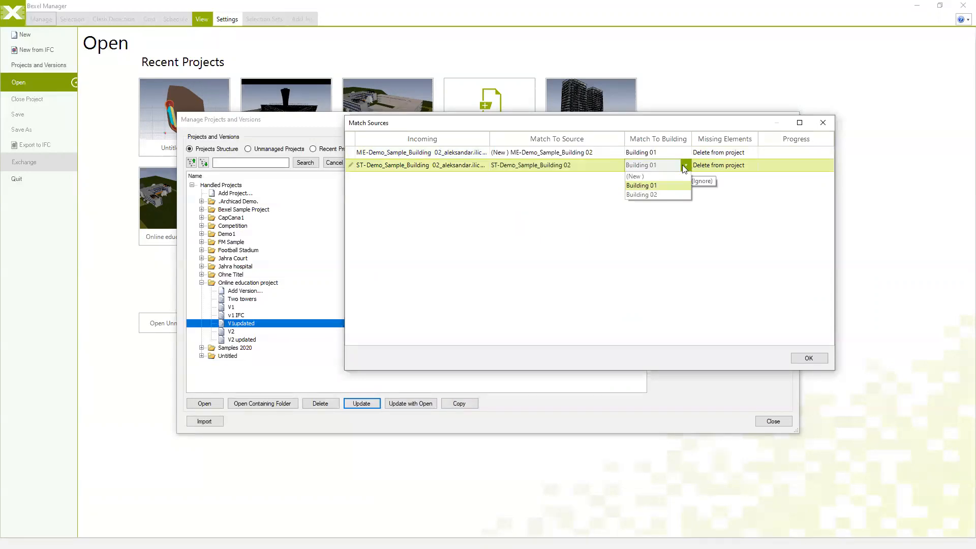
{"action": "left_click", "coordinate": [656, 192]}
Match the incoming ME file to Building 02 and run the version update
{"action": "left_click", "coordinate": [688, 152]}
{"action": "left_click", "coordinate": [686, 153]}
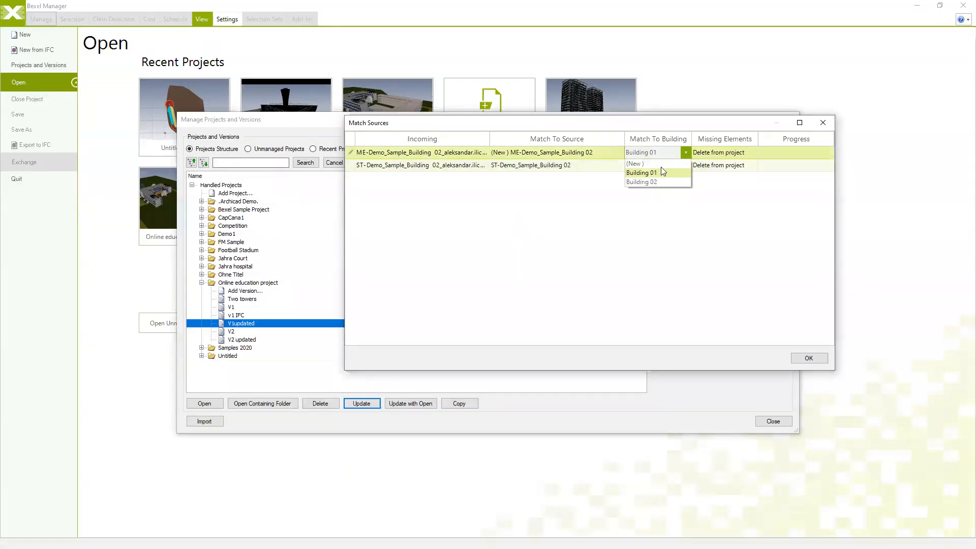
{"action": "left_click", "coordinate": [650, 185]}
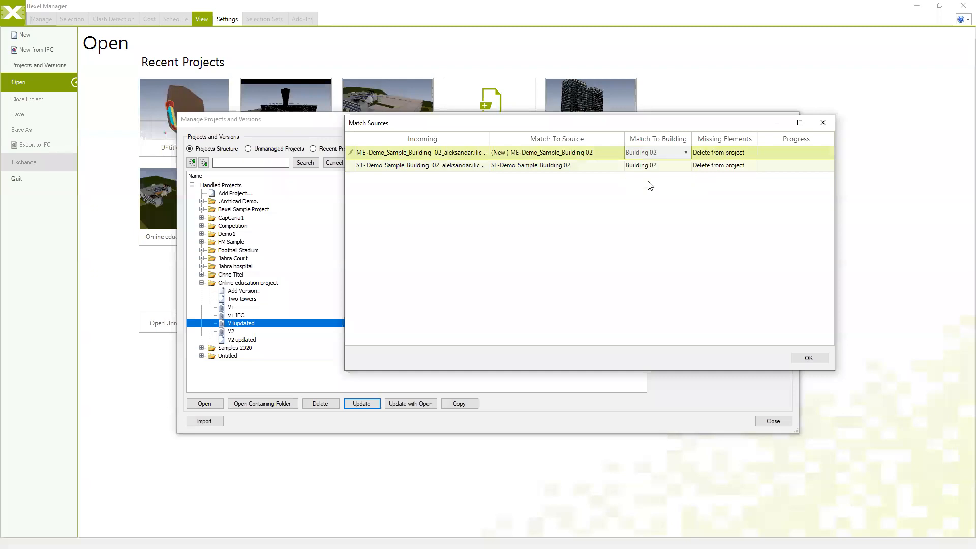
{"action": "left_click", "coordinate": [797, 359]}
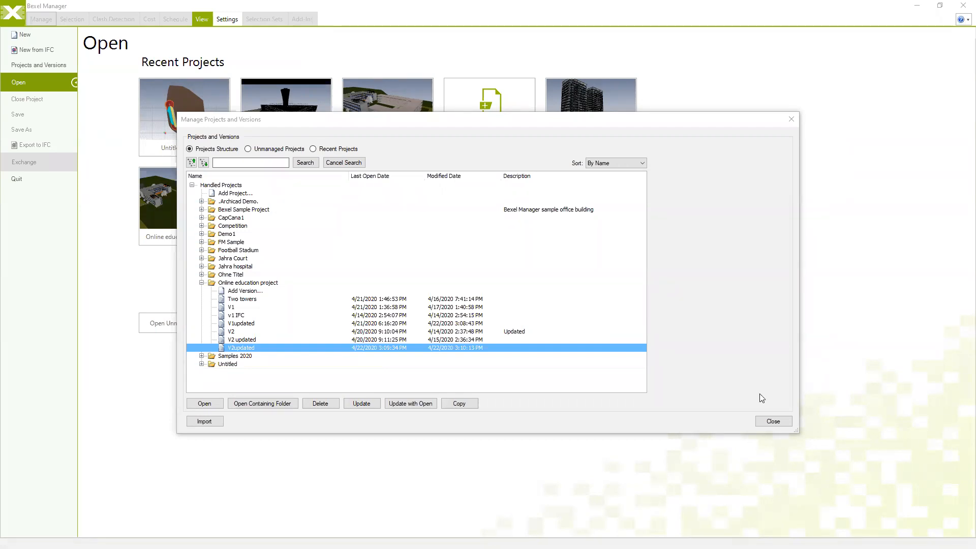
Open version V2updated of the Online education project and examine its beams and columns in the 3D Color Coded View
{"action": "left_click", "coordinate": [206, 403]}
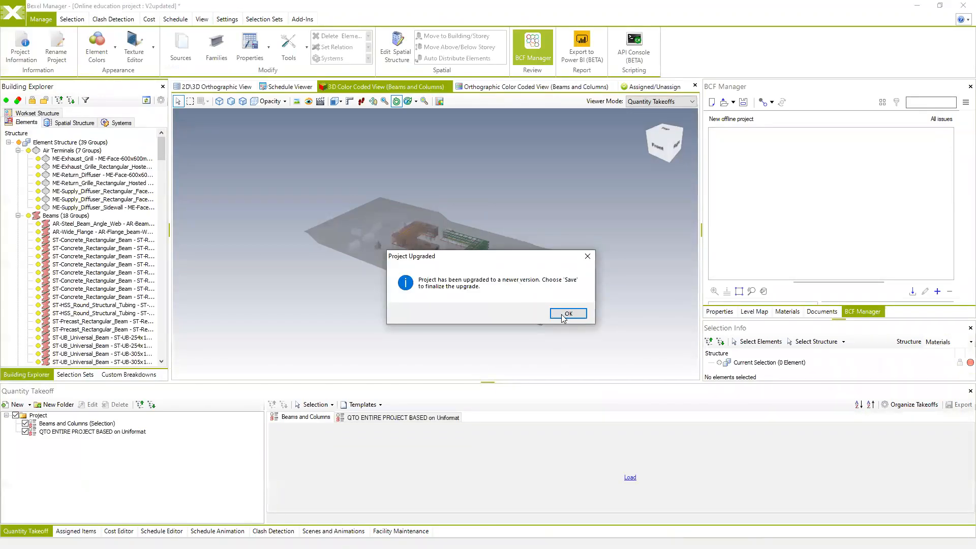
{"action": "left_click", "coordinate": [566, 316]}
{"action": "scroll", "coordinate": [503, 295], "scroll_direction": "up", "scroll_amount": 5}
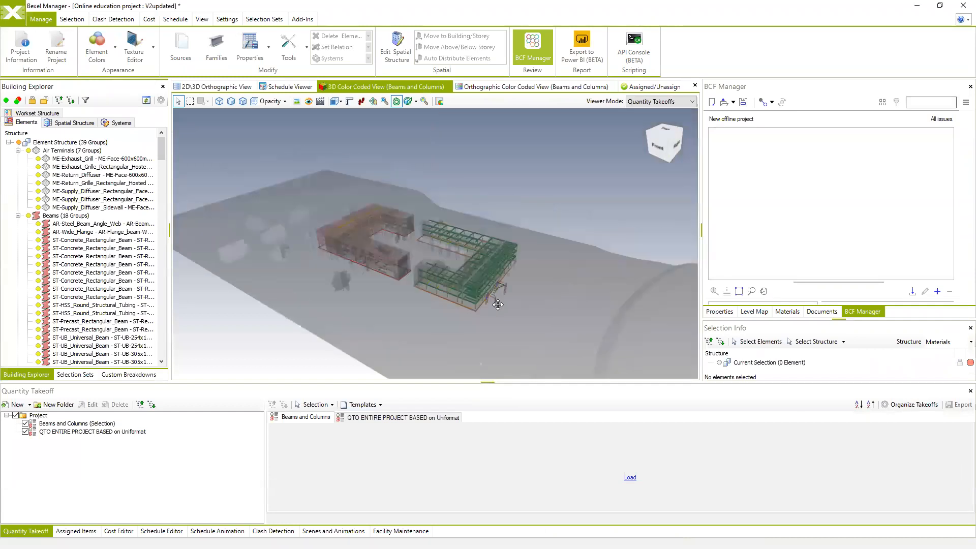
{"action": "middle_click_drag", "start_coordinate": [492, 235], "coordinate": [515, 239]}
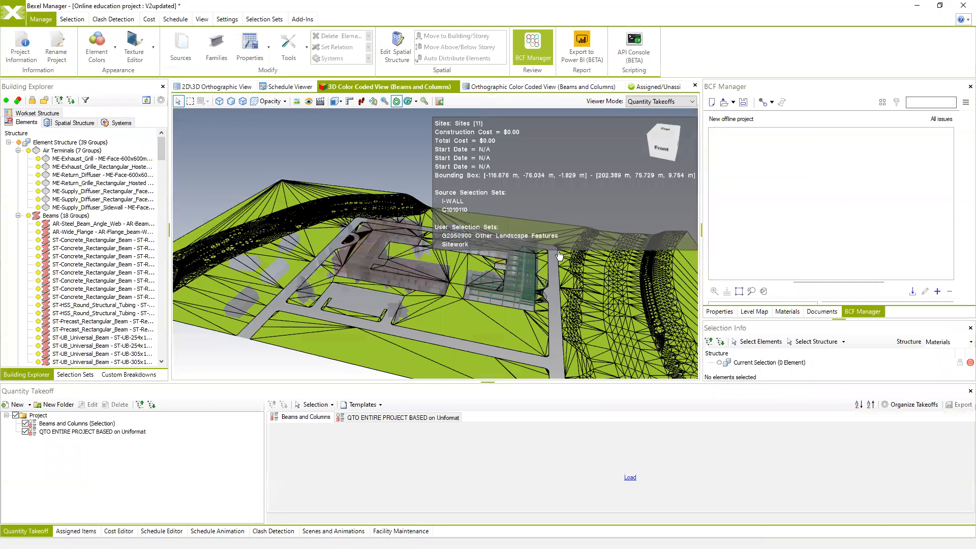
{"action": "scroll", "coordinate": [565, 255], "scroll_direction": "up", "scroll_amount": 3}
{"action": "middle_click_drag", "start_coordinate": [503, 248], "coordinate": [473, 254]}
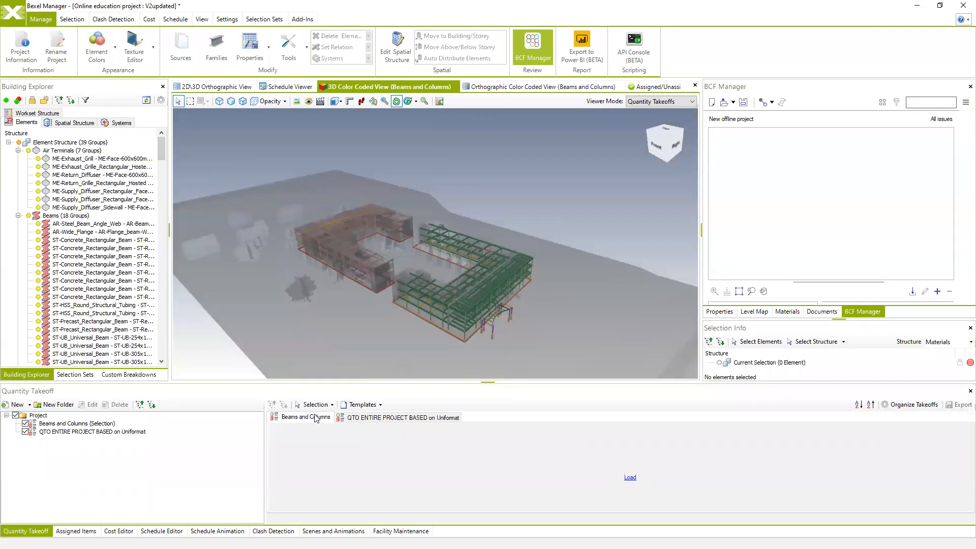
{"action": "scroll", "coordinate": [539, 237], "scroll_direction": "up", "scroll_amount": 5}
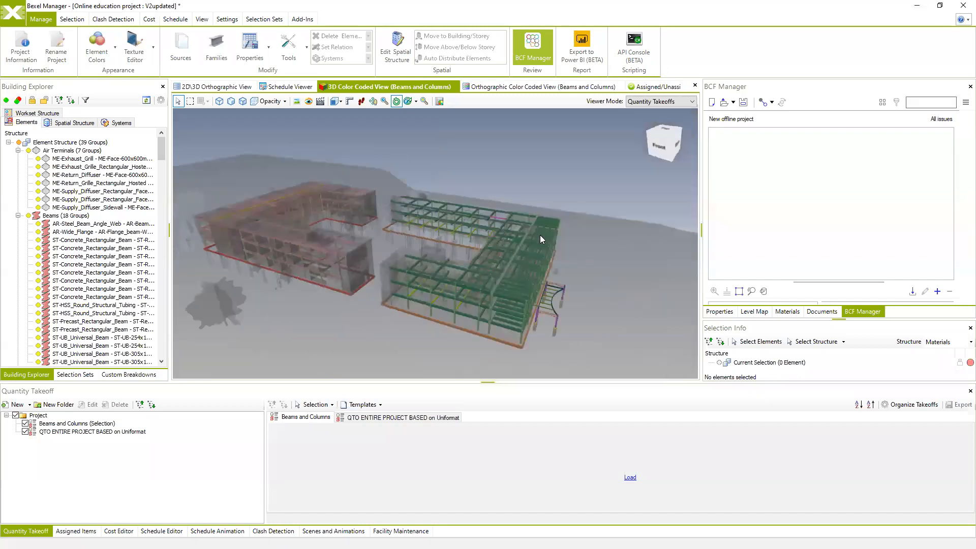
{"action": "middle_click_drag", "start_coordinate": [377, 290], "coordinate": [410, 287]}
{"action": "scroll", "coordinate": [412, 285], "scroll_direction": "up", "scroll_amount": 4}
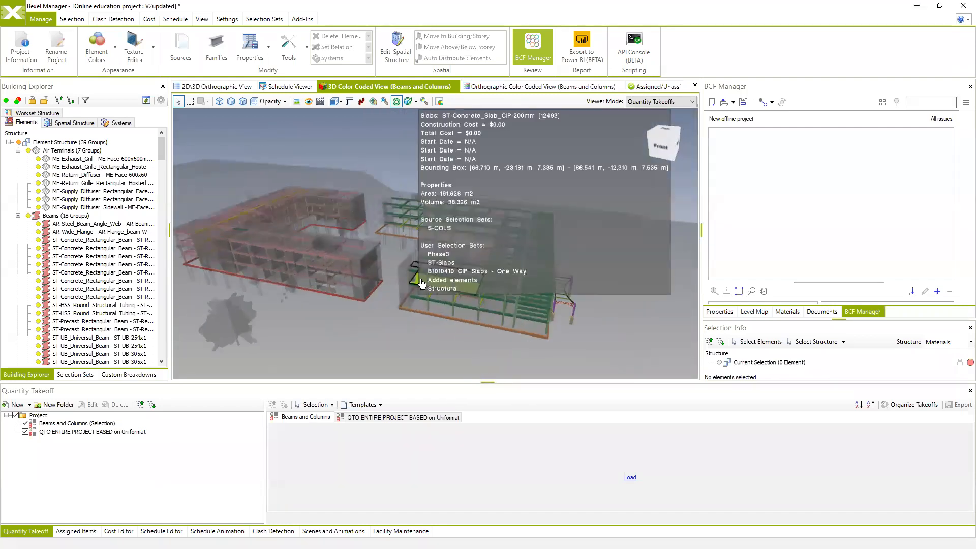
Load the Beams and Columns takeoff and inspect its breakdown by building
{"action": "left_click", "coordinate": [630, 477]}
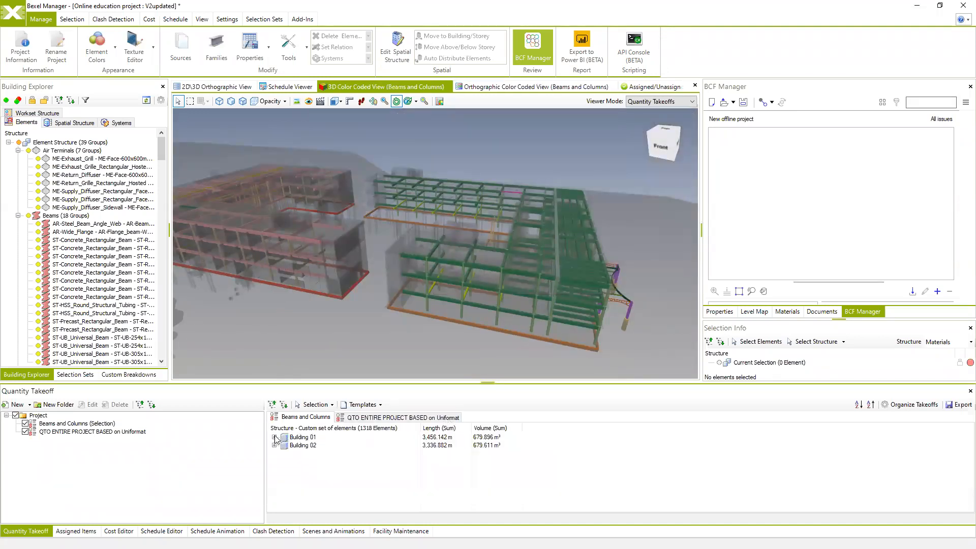
{"action": "left_click", "coordinate": [274, 437]}
{"action": "left_click", "coordinate": [275, 461]}
Load the QTO ENTIRE PROJECT BASED on Uniformat takeoff and inspect Building 01's UniFormat groups
{"action": "left_click", "coordinate": [403, 417]}
{"action": "left_click", "coordinate": [630, 478]}
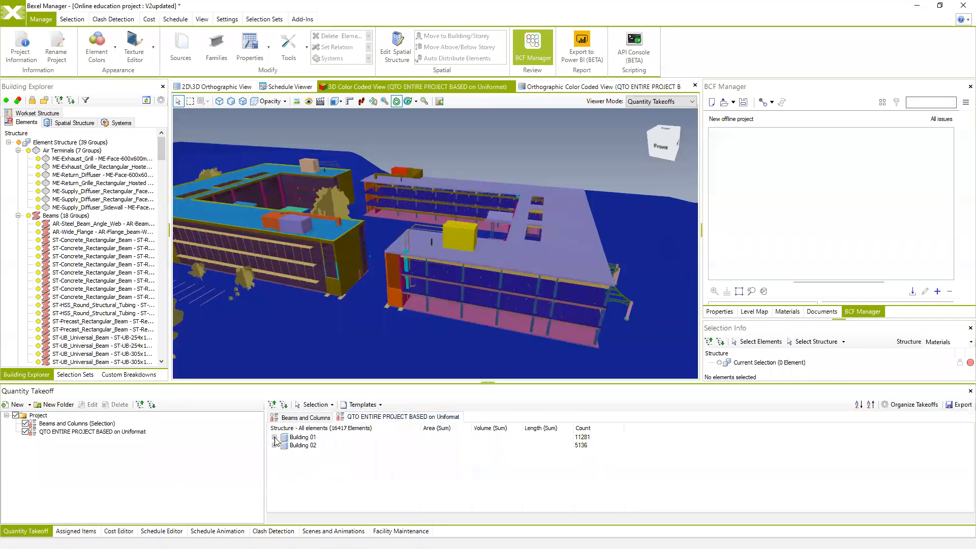
{"action": "left_click", "coordinate": [275, 437]}
{"action": "scroll", "coordinate": [312, 447], "scroll_direction": "down", "scroll_amount": 5}
{"action": "scroll", "coordinate": [293, 440], "scroll_direction": "up", "scroll_amount": 5}
{"action": "left_click", "coordinate": [275, 437]}
Inspect Building 02's UniFormat groups down to D5020120 and D5020110, viewing the building in 3D
{"action": "middle_click_drag", "start_coordinate": [474, 303], "coordinate": [463, 295]}
{"action": "left_click", "coordinate": [273, 446]}
{"action": "scroll", "coordinate": [321, 460], "scroll_direction": "down", "scroll_amount": 3}
{"action": "scroll", "coordinate": [326, 486], "scroll_direction": "down", "scroll_amount": 5}
{"action": "left_click", "coordinate": [306, 462]}
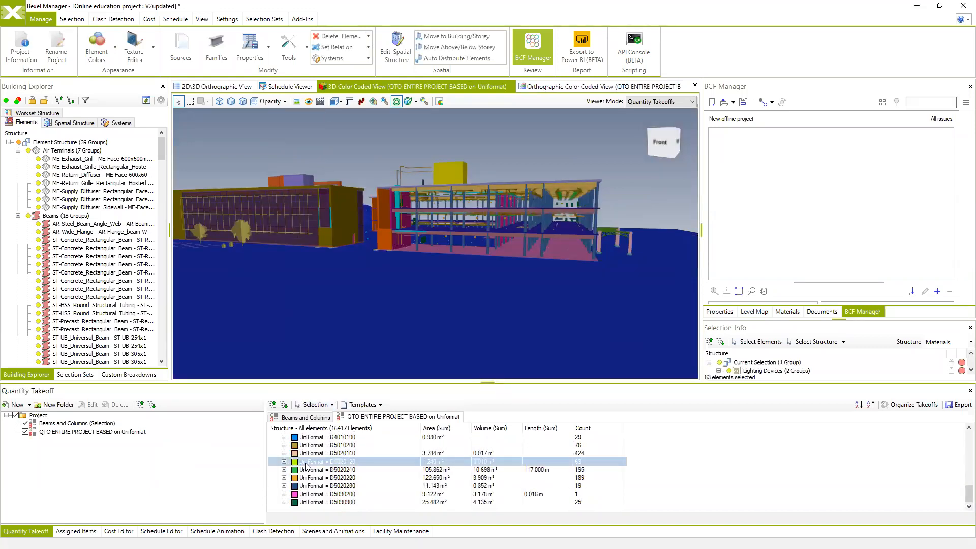
{"action": "left_click", "coordinate": [313, 453]}
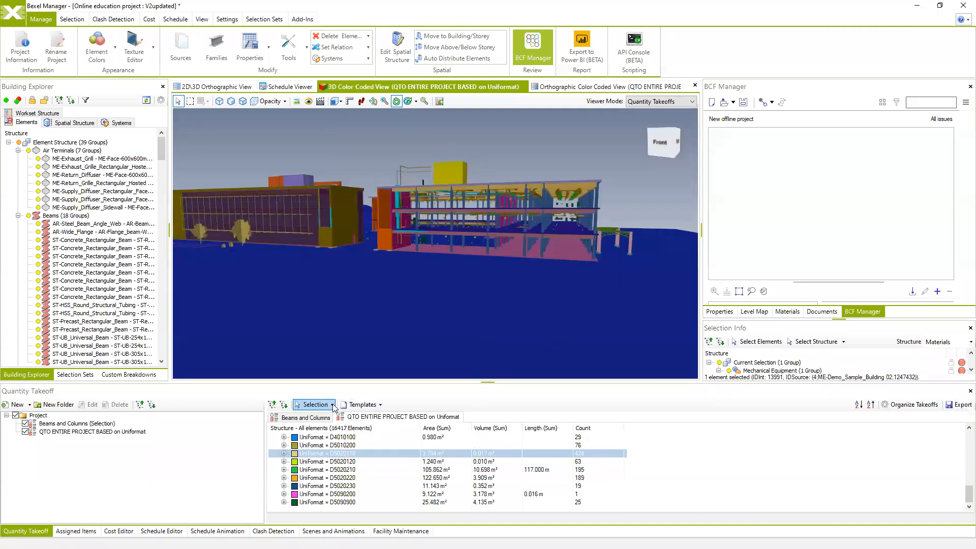
Locate the selected mechanical equipment of Building 02 in the UniFormat takeoff's structure
{"action": "left_click", "coordinate": [315, 404]}
{"action": "left_click", "coordinate": [343, 452]}
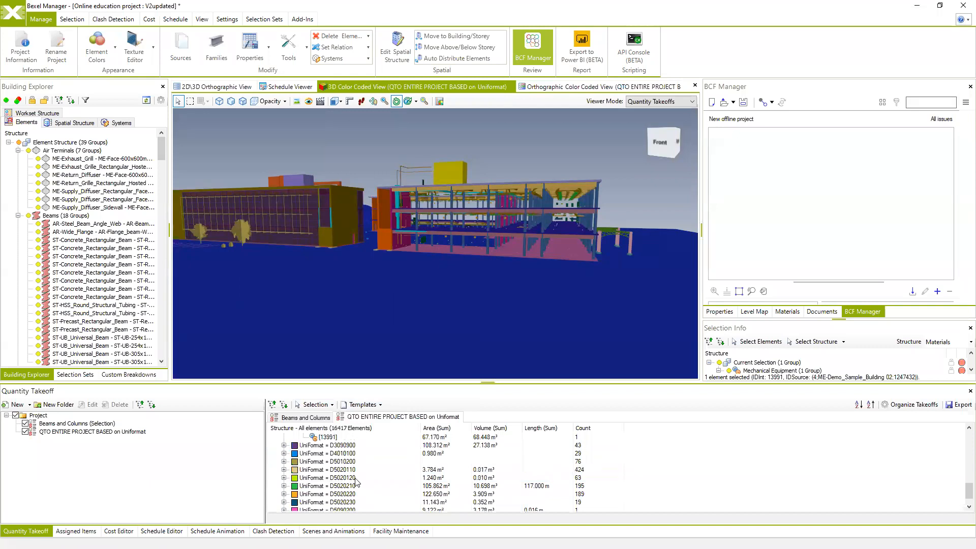
{"action": "scroll", "coordinate": [328, 470], "scroll_direction": "up", "scroll_amount": 2}
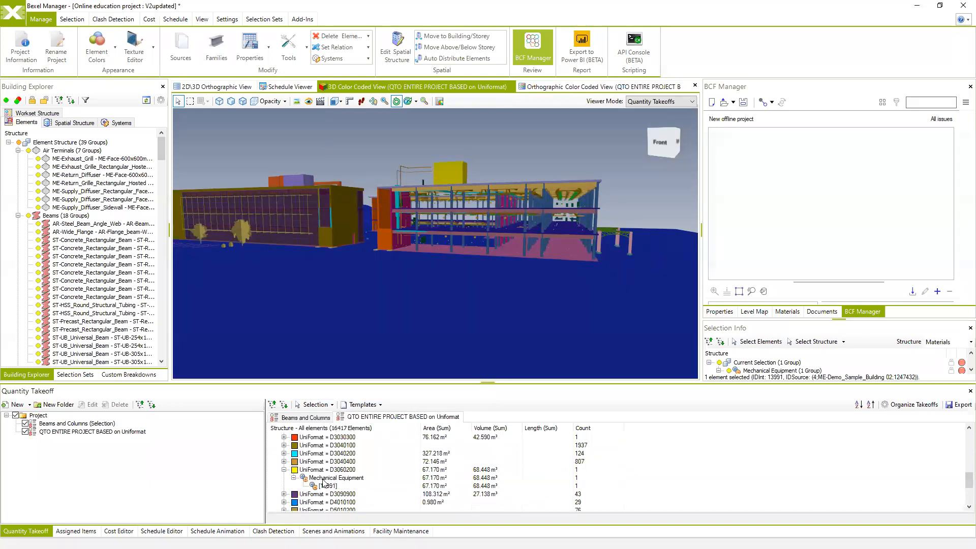
{"action": "middle_click_drag", "start_coordinate": [618, 226], "coordinate": [584, 199]}
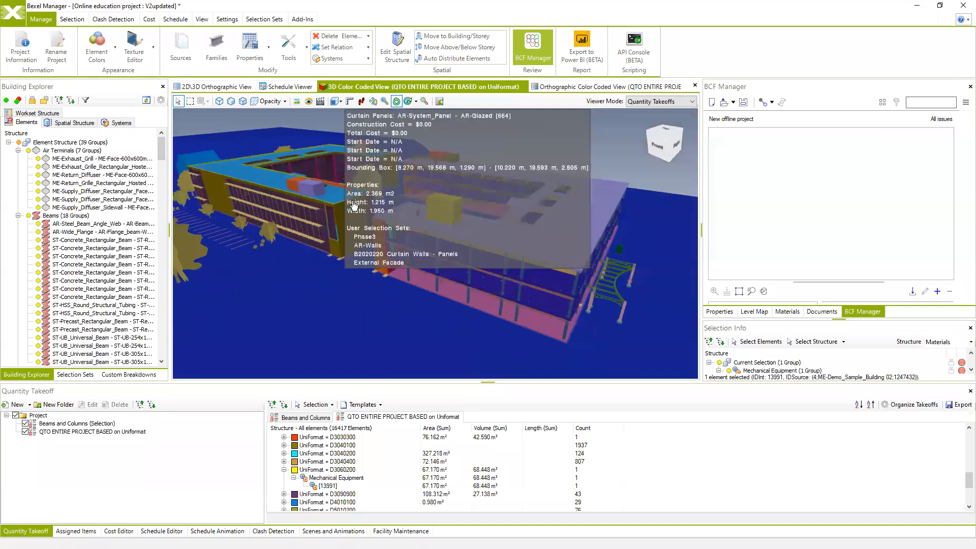
{"action": "scroll", "coordinate": [426, 235], "scroll_direction": "down", "scroll_amount": 3}
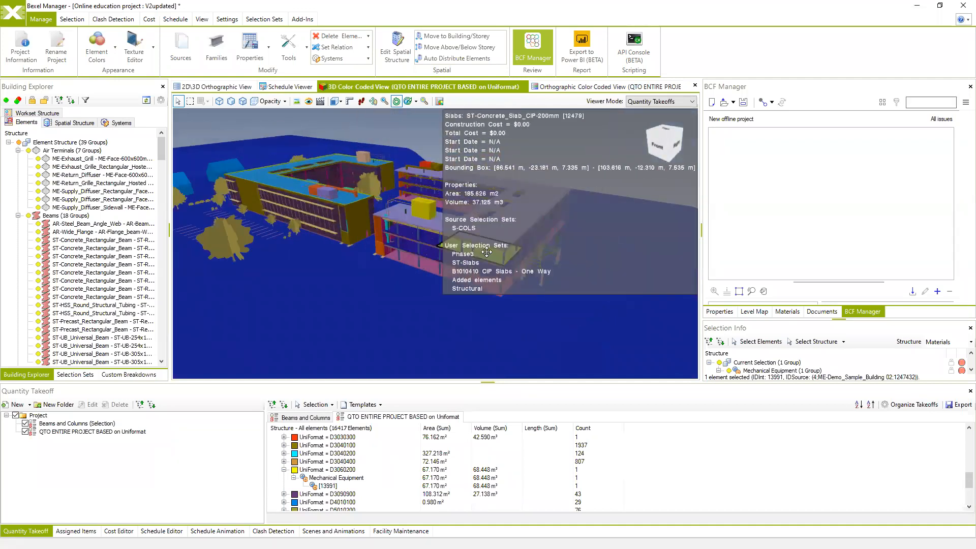
{"action": "scroll", "coordinate": [435, 241], "scroll_direction": "up", "scroll_amount": 2}
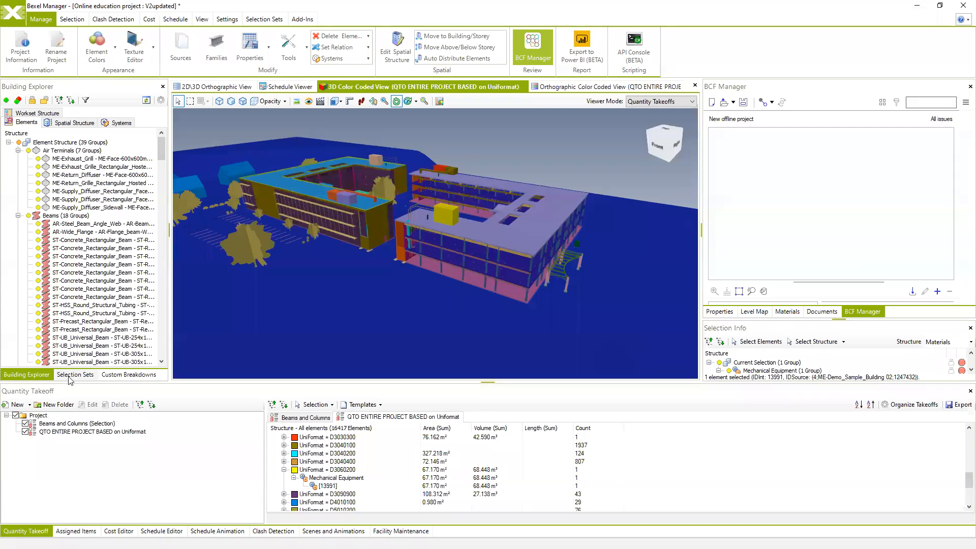
{"action": "left_click_drag", "start_coordinate": [443, 222], "coordinate": [435, 233]}
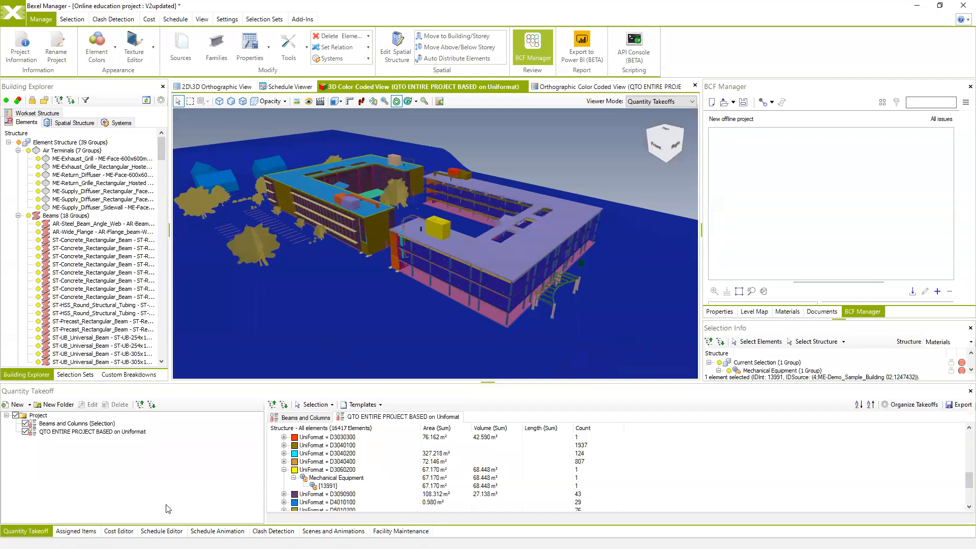
Open the Structural Vs HVAC systems clash detection job and rerun its analysis to update the clashes
{"action": "left_click", "coordinate": [273, 530]}
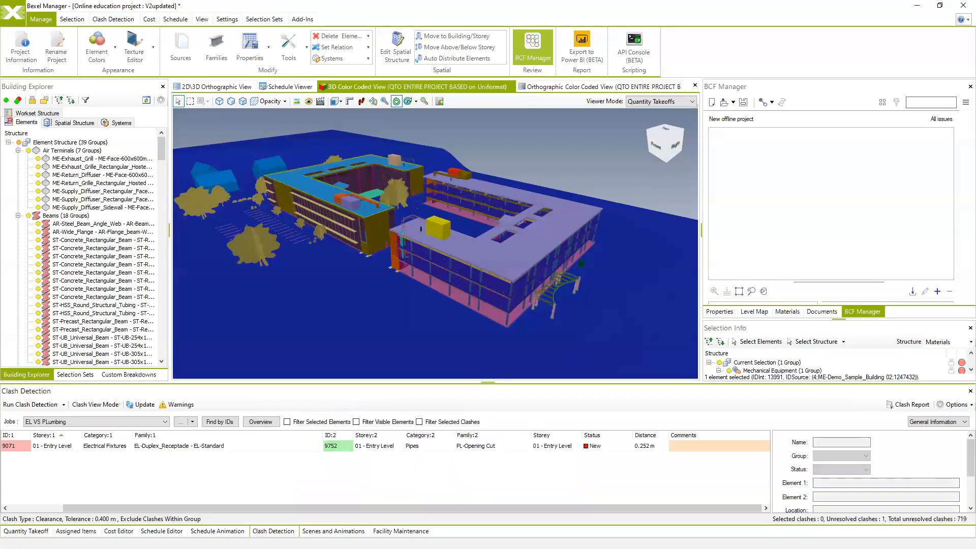
{"action": "middle_click_drag", "start_coordinate": [459, 257], "coordinate": [458, 245]}
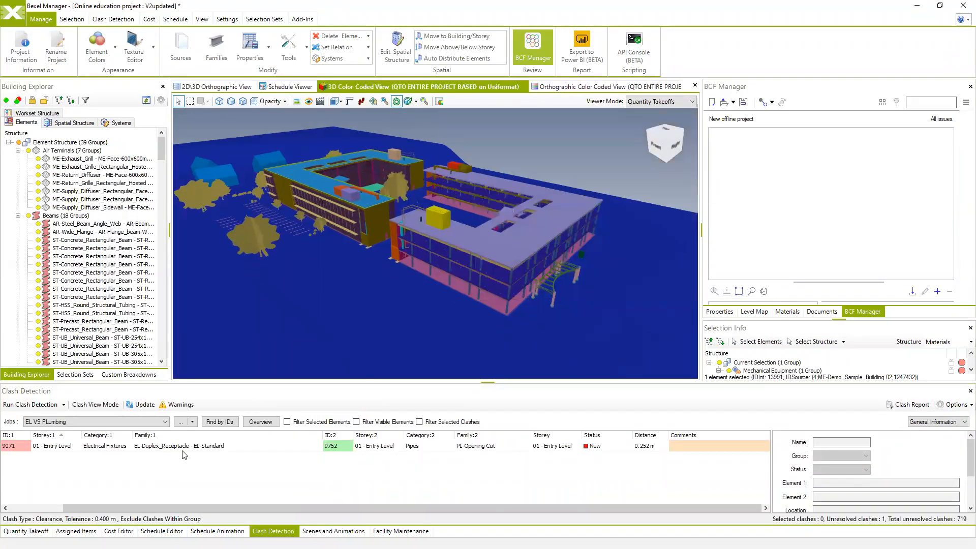
{"action": "left_click", "coordinate": [165, 421]}
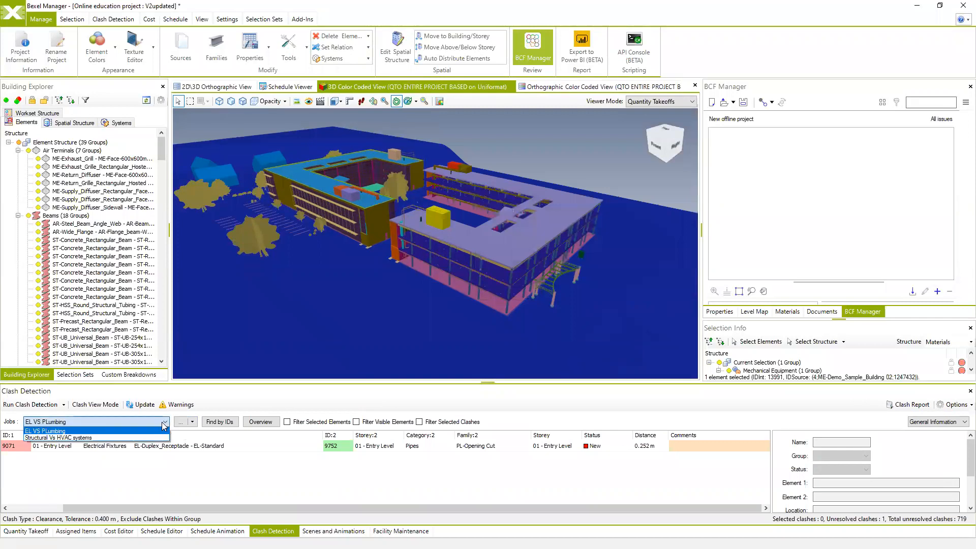
{"action": "left_click", "coordinate": [83, 437]}
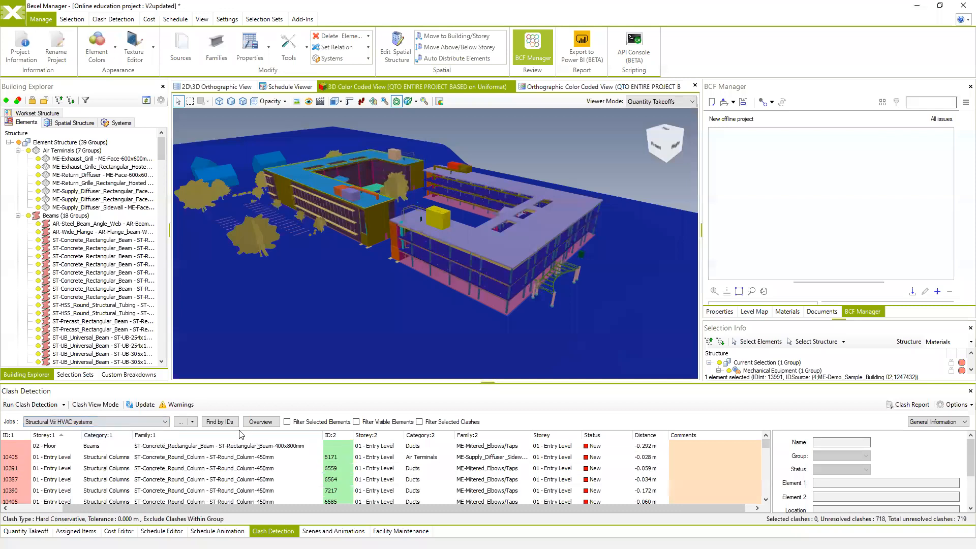
{"action": "left_click", "coordinate": [145, 405]}
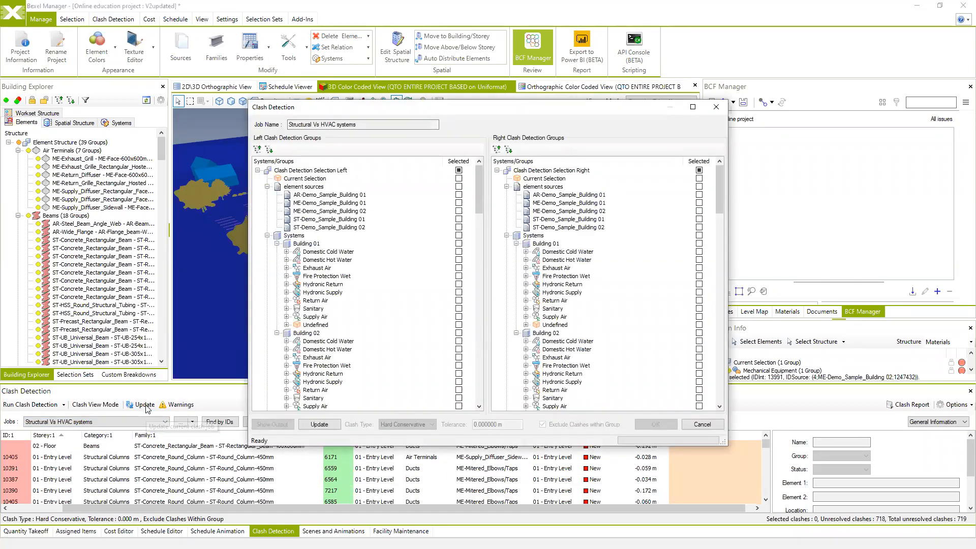
{"action": "left_click", "coordinate": [319, 424]}
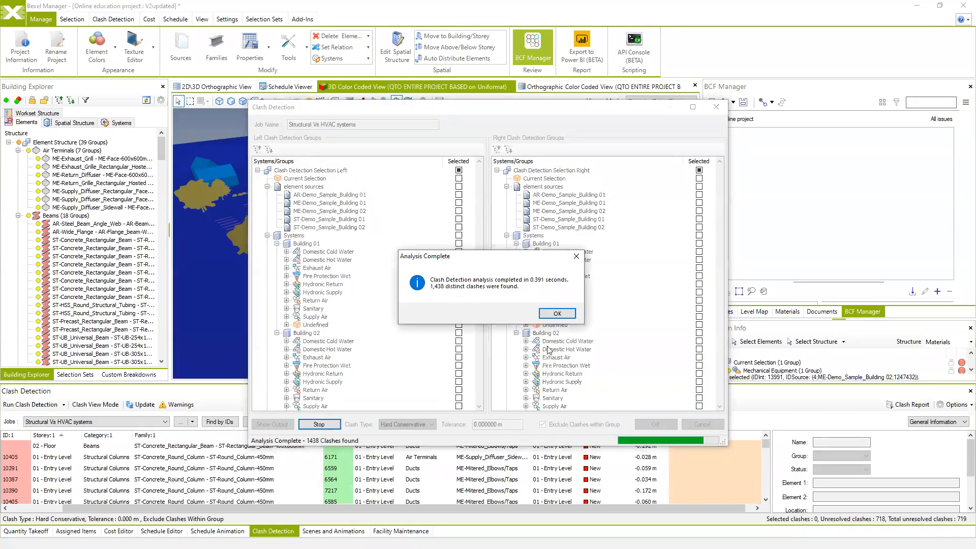
{"action": "left_click", "coordinate": [553, 314]}
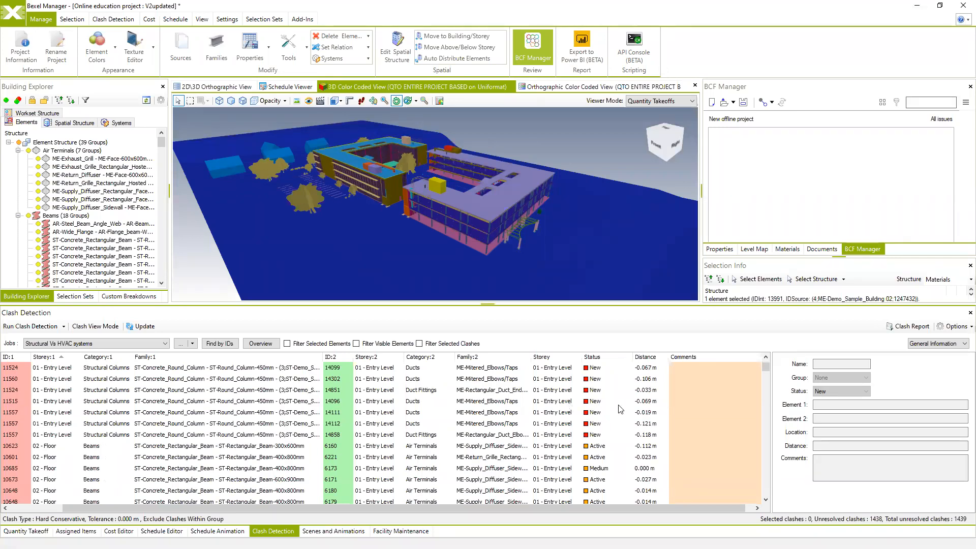
Examine the updated clash list, comparing New and Active statuses of the column-duct and beam-air terminal clashes
{"action": "left_click", "coordinate": [596, 401]}
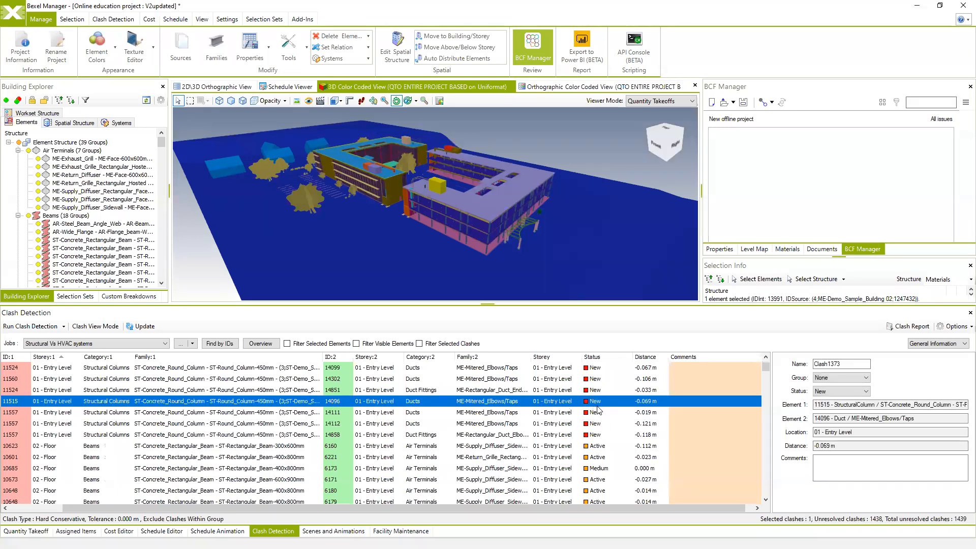
{"action": "scroll", "coordinate": [596, 394], "scroll_direction": "down", "scroll_amount": 4}
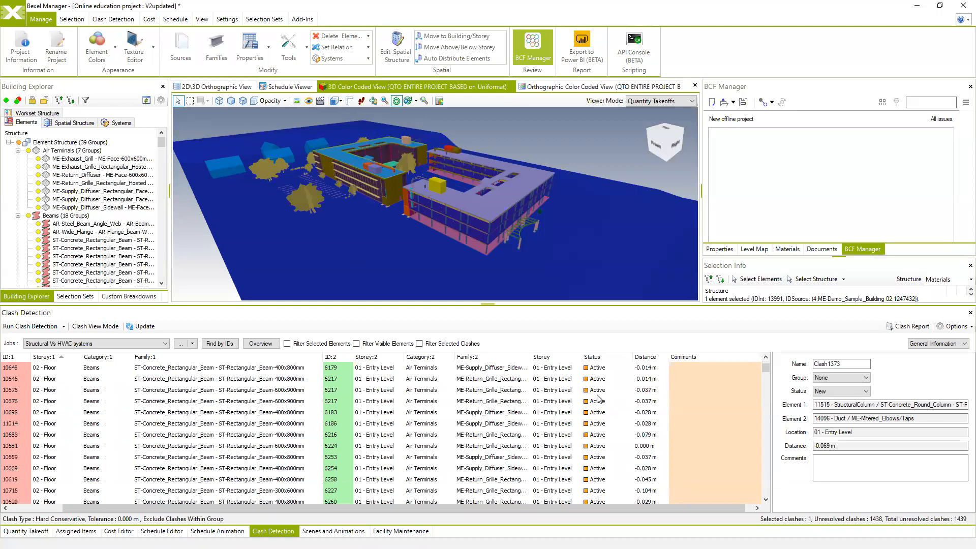
{"action": "scroll", "coordinate": [598, 399], "scroll_direction": "up", "scroll_amount": 5}
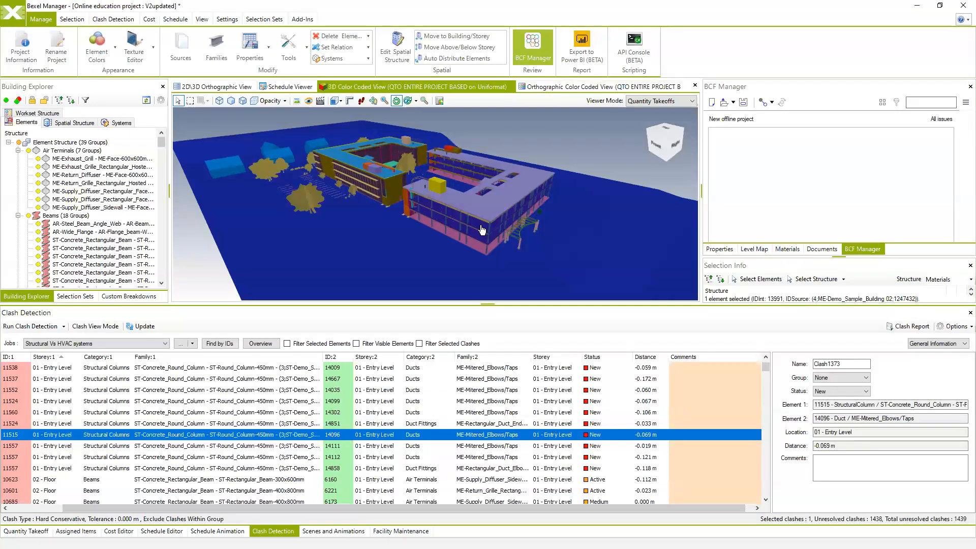
{"action": "left_click_drag", "start_coordinate": [481, 230], "coordinate": [500, 225]}
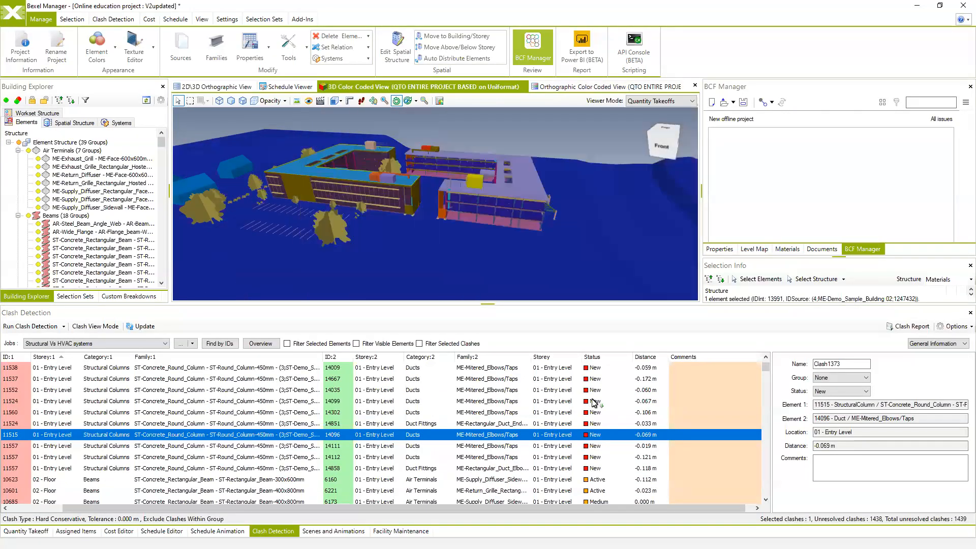
{"action": "scroll", "coordinate": [575, 443], "scroll_direction": "down", "scroll_amount": 4}
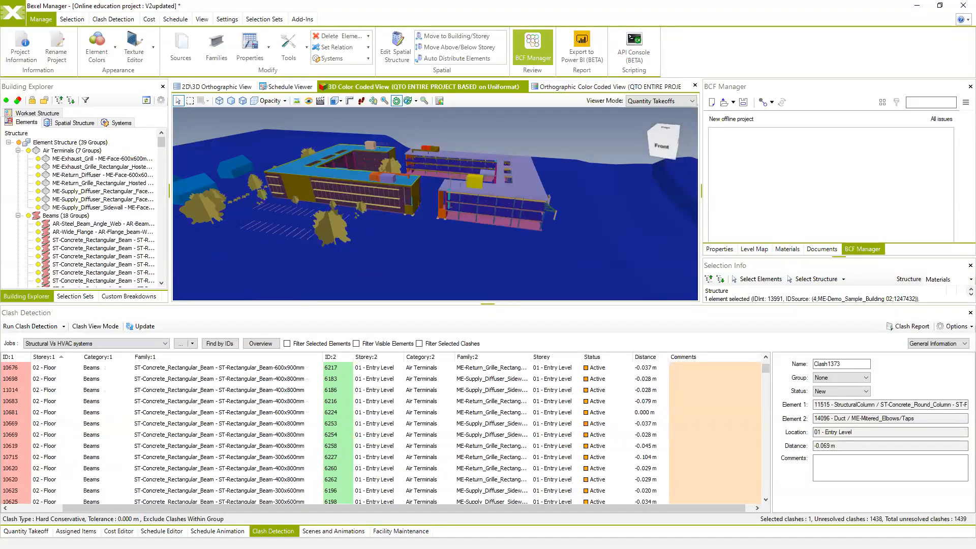
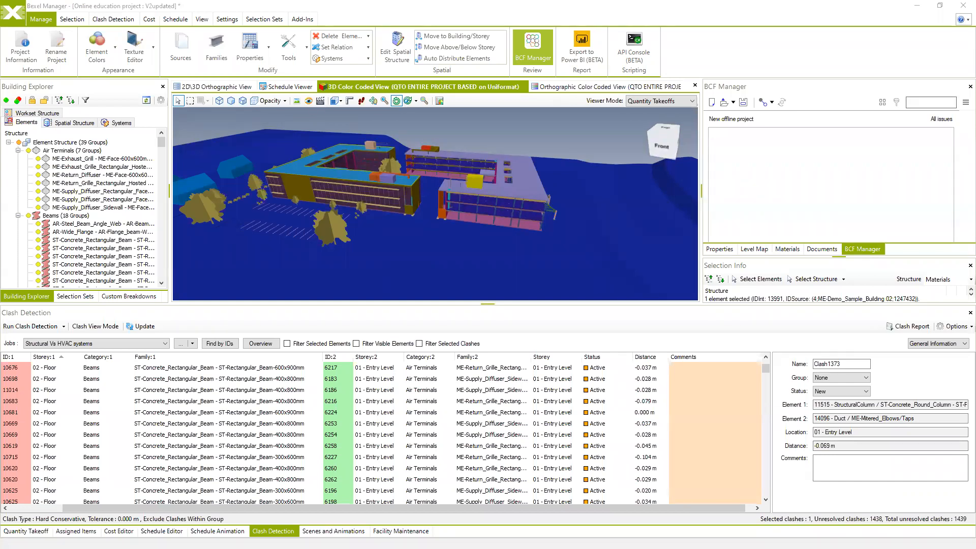
Open the recent project Untitled - Infrastructure by Obermeyer without saving the changes to the current project
{"action": "left_click", "coordinate": [13, 13]}
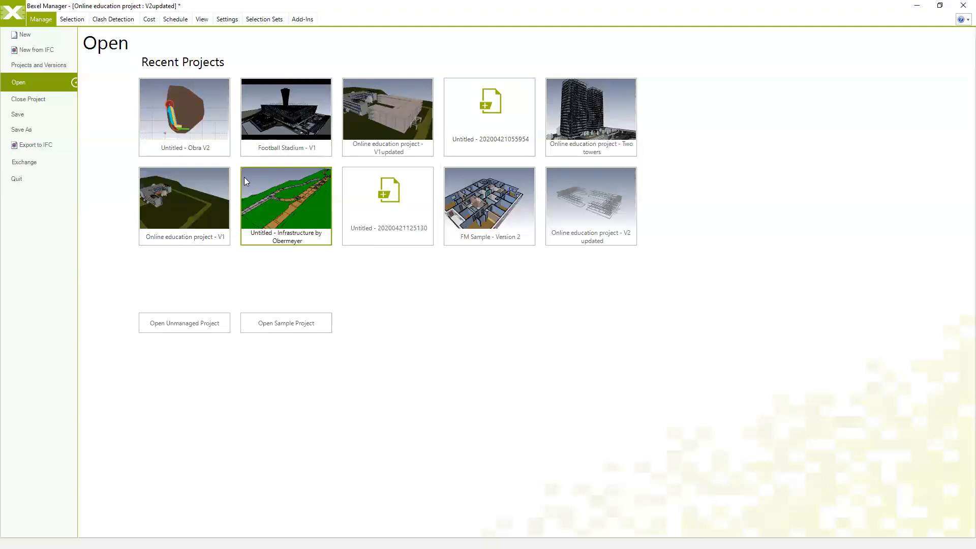
{"action": "left_click", "coordinate": [284, 192]}
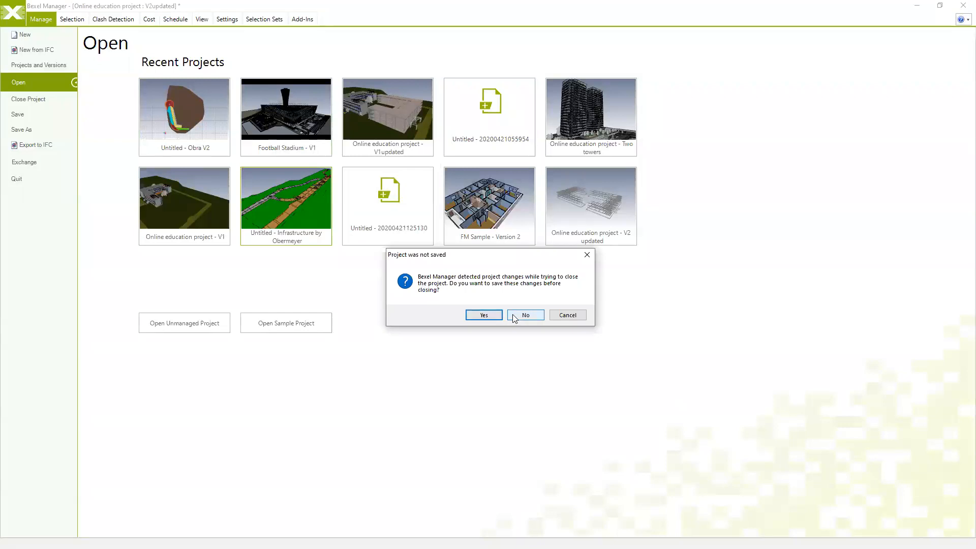
{"action": "left_click", "coordinate": [513, 317]}
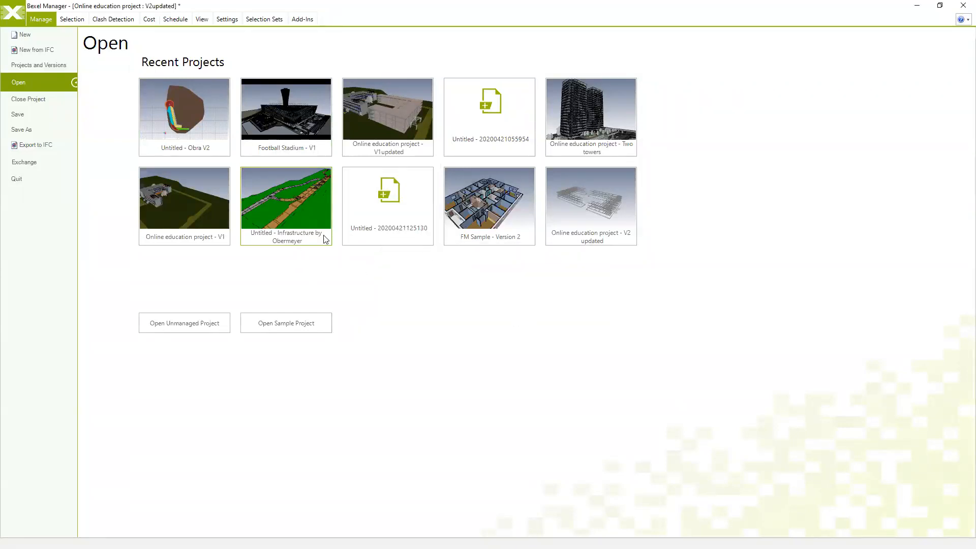
{"action": "left_click", "coordinate": [302, 226]}
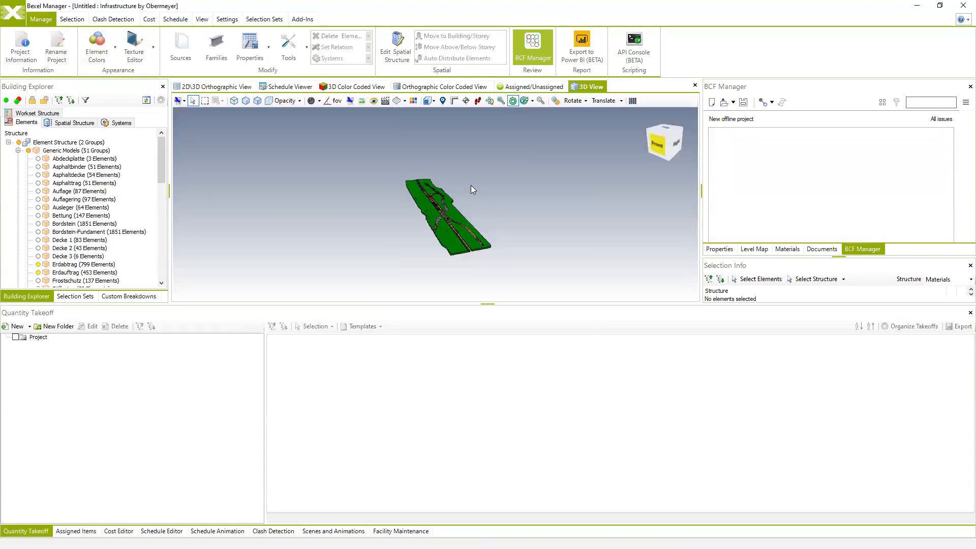
Examine the infrastructure model's terrain and roads in 3D and look through its Generic Models element groups
{"action": "scroll", "coordinate": [457, 201], "scroll_direction": "up", "scroll_amount": 5}
{"action": "left_click_drag", "start_coordinate": [439, 236], "coordinate": [405, 236]}
{"action": "scroll", "coordinate": [415, 189], "scroll_direction": "up", "scroll_amount": 3}
{"action": "scroll", "coordinate": [415, 189], "scroll_direction": "up", "scroll_amount": 6}
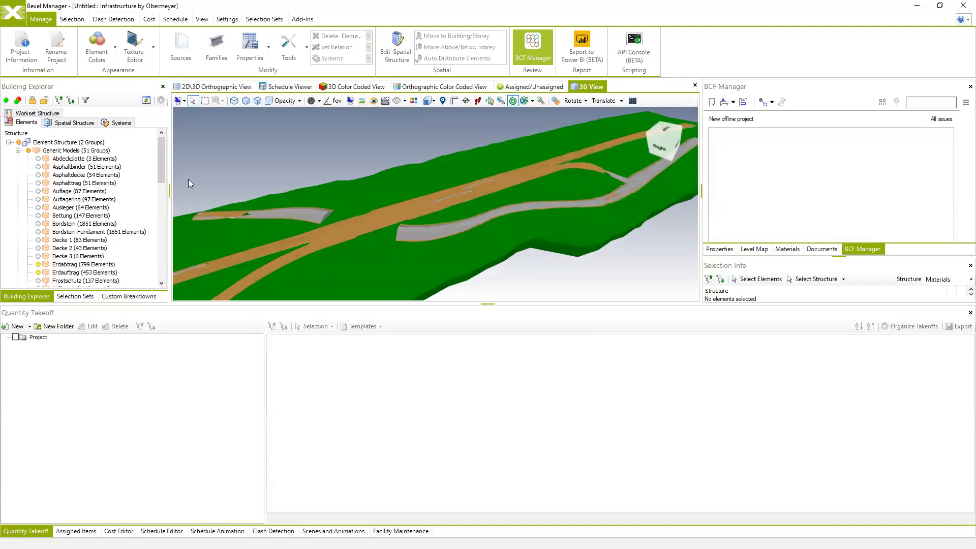
{"action": "scroll", "coordinate": [188, 178], "scroll_direction": "down", "scroll_amount": 1}
{"action": "scroll", "coordinate": [86, 227], "scroll_direction": "down", "scroll_amount": 2}
{"action": "scroll", "coordinate": [88, 232], "scroll_direction": "up", "scroll_amount": 2}
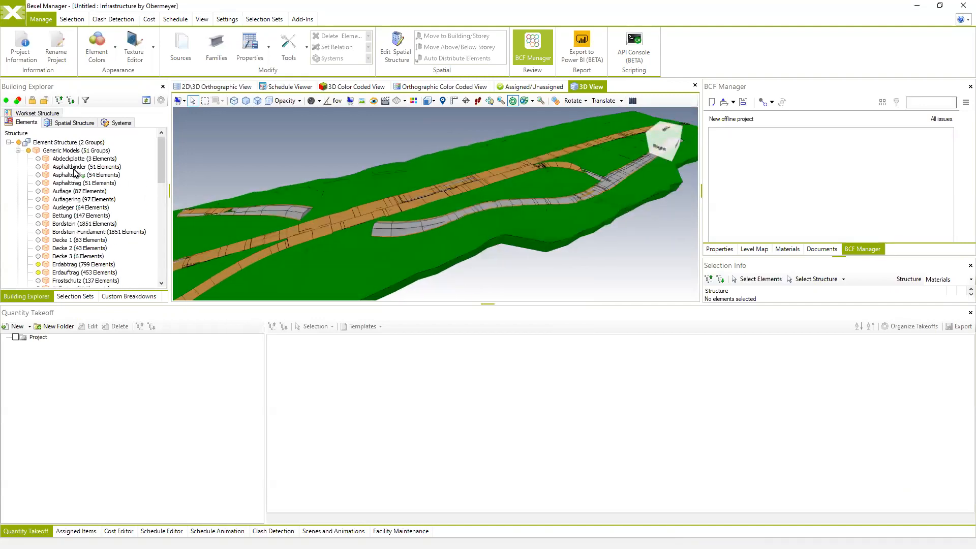
{"action": "scroll", "coordinate": [338, 235], "scroll_direction": "up", "scroll_amount": 3}
{"action": "middle_click_drag", "start_coordinate": [337, 235], "coordinate": [403, 213]}
{"action": "left_click_drag", "start_coordinate": [404, 214], "coordinate": [447, 208]}
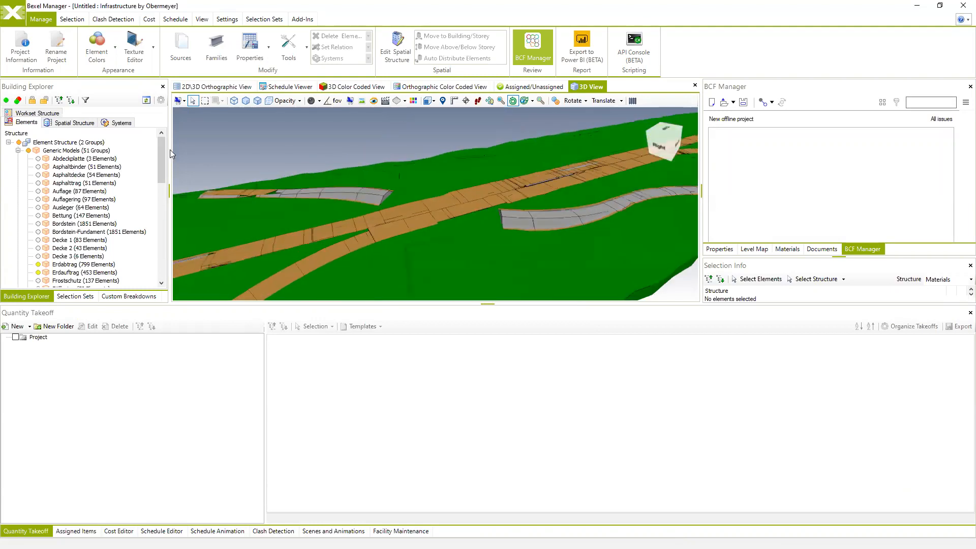
{"action": "scroll", "coordinate": [100, 235], "scroll_direction": "down", "scroll_amount": 5}
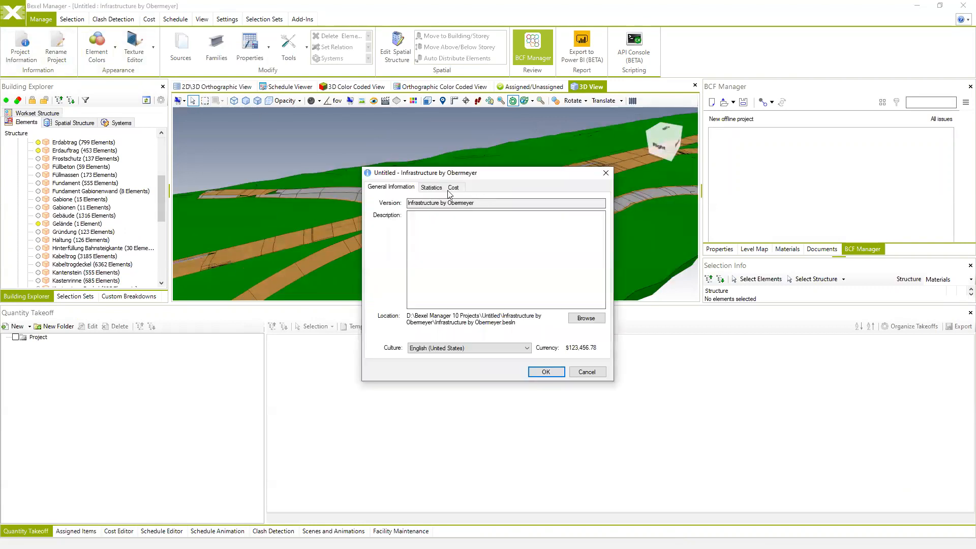
Check the infrastructure project's statistics and its loaded IFC source
{"action": "left_click", "coordinate": [436, 189]}
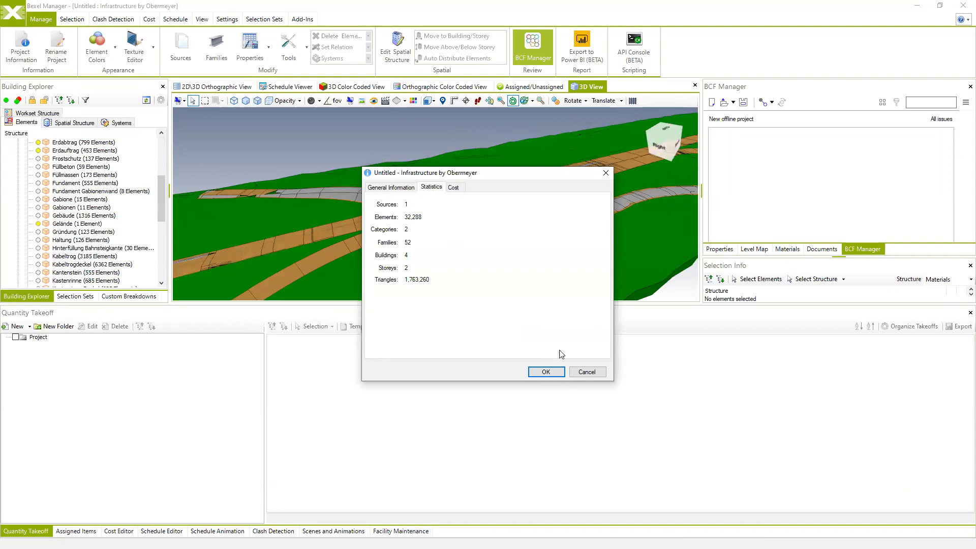
{"action": "left_click", "coordinate": [591, 371]}
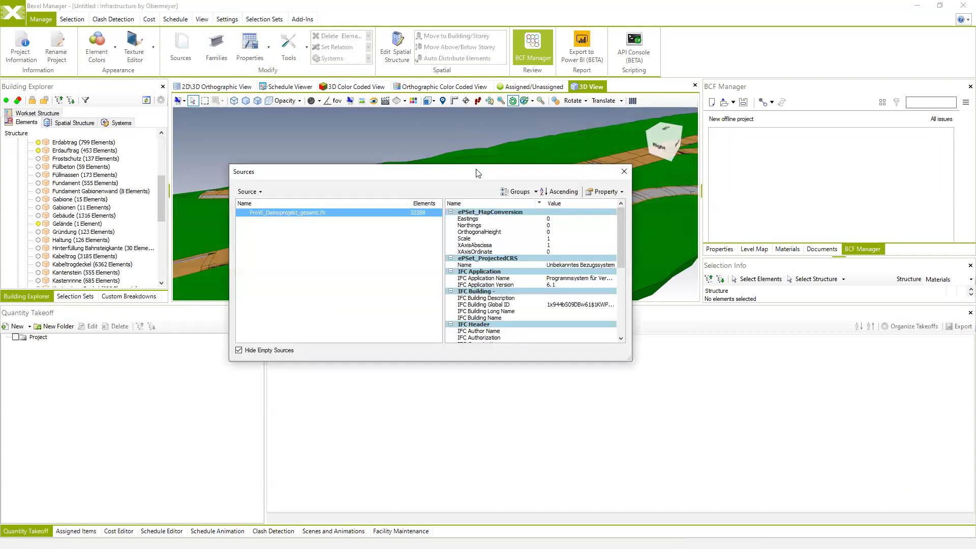
{"action": "left_click_drag", "start_coordinate": [478, 170], "coordinate": [444, 162]}
{"action": "left_click", "coordinate": [589, 163]}
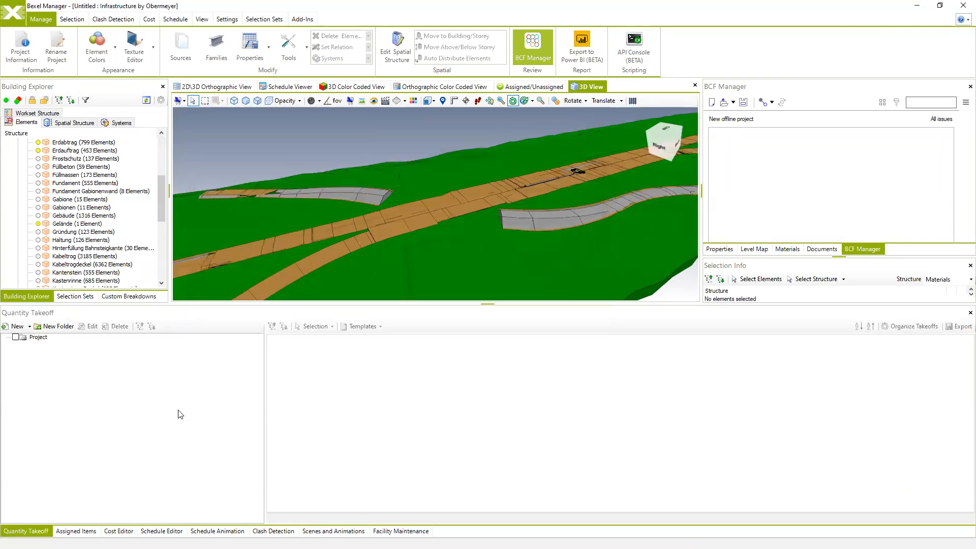
Start a blank quantity takeoff and use the Bridge, Railway, Road and Site buildings as its selection
{"action": "left_click", "coordinate": [28, 328]}
{"action": "left_click", "coordinate": [36, 349]}
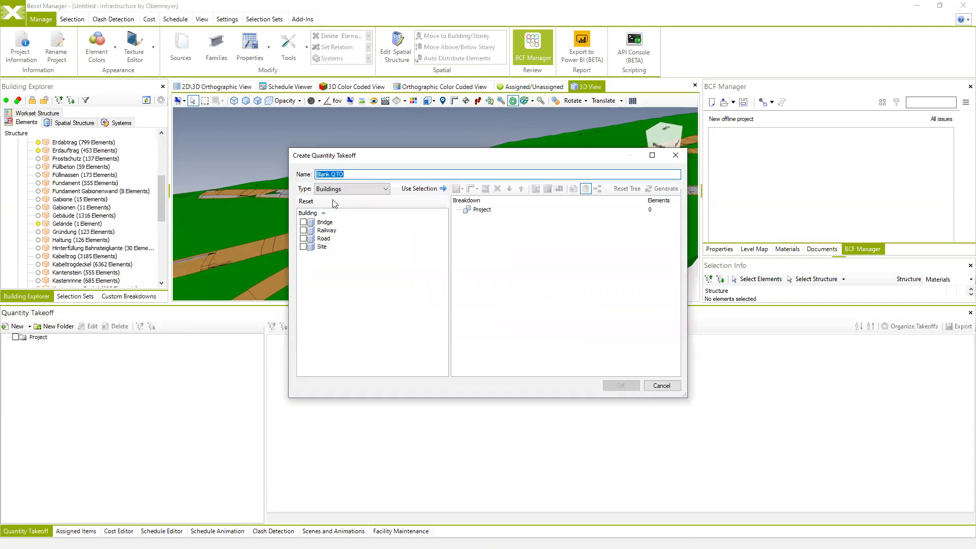
{"action": "left_click", "coordinate": [303, 222]}
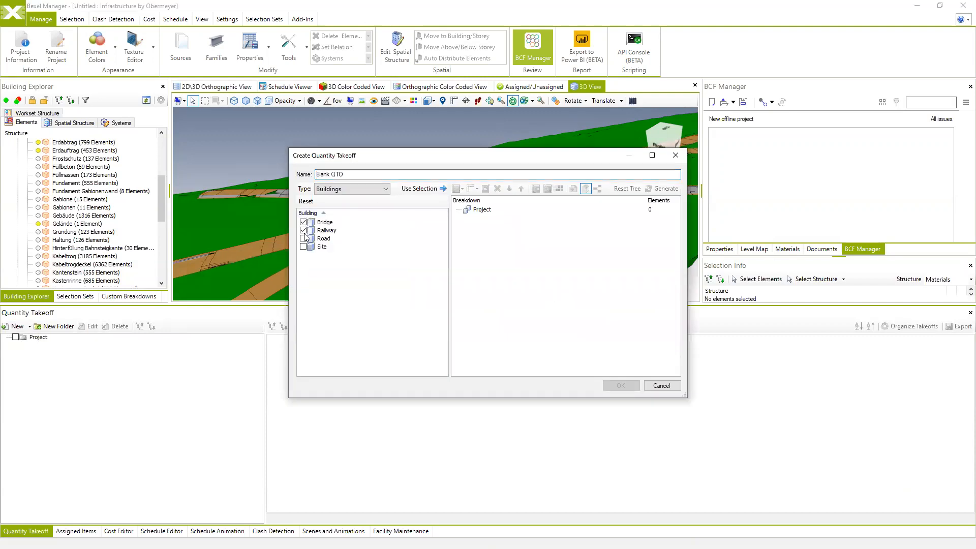
{"action": "left_click", "coordinate": [305, 238]}
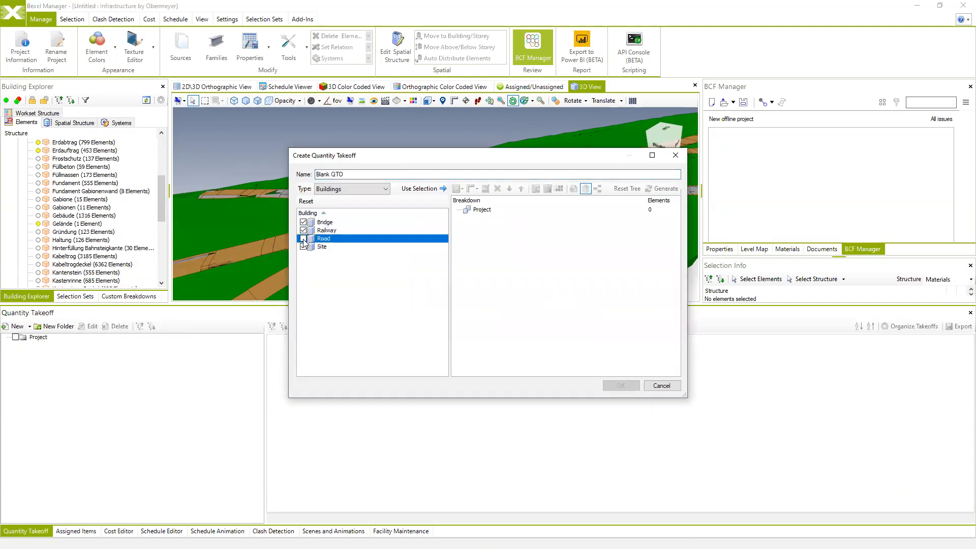
{"action": "left_click", "coordinate": [303, 238]}
{"action": "left_click", "coordinate": [412, 189]}
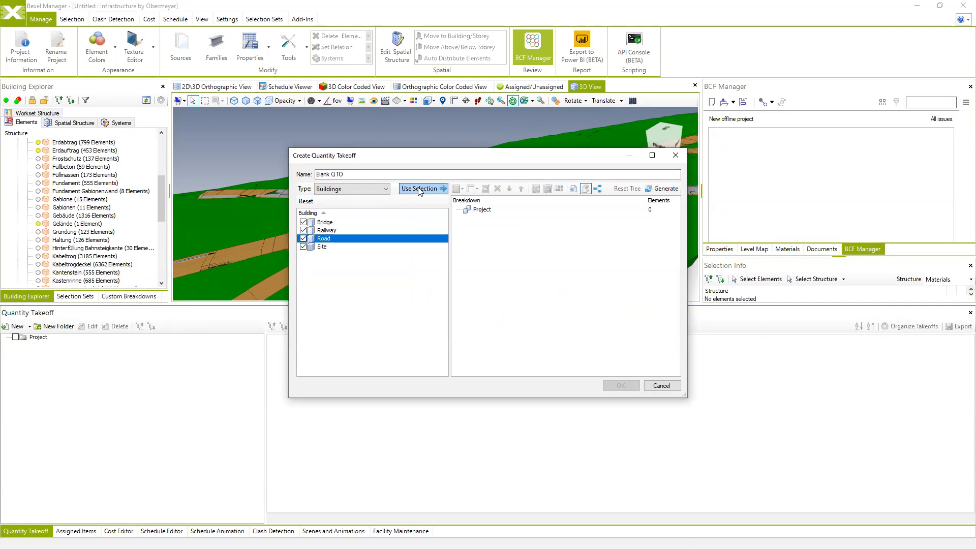
Add a Building rule under Project in the takeoff breakdown
{"action": "right_click", "coordinate": [507, 213]}
{"action": "mouse_move", "coordinate": [557, 215]}
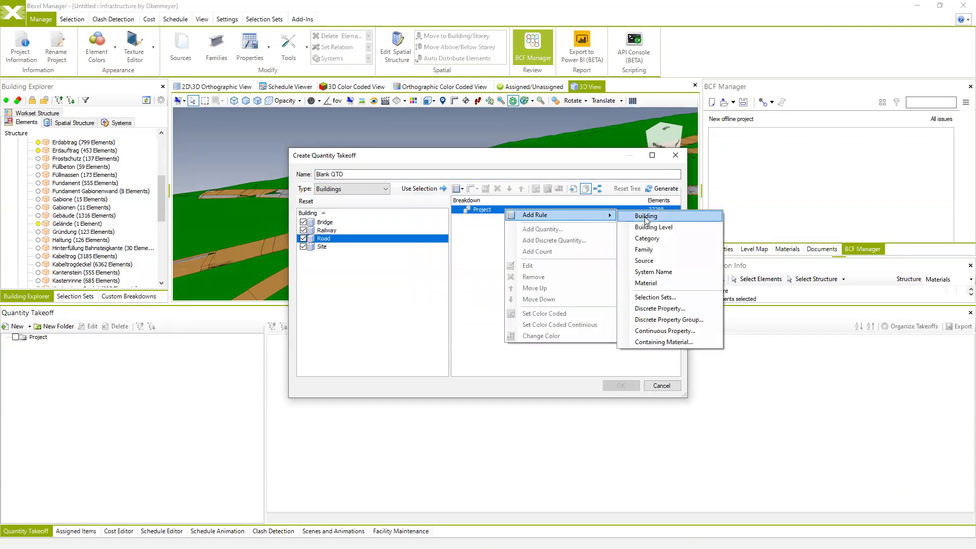
{"action": "left_click", "coordinate": [646, 217]}
Add a Category rule under the Building group and a Family rule under the Category group in the takeoff breakdown
{"action": "left_click", "coordinate": [512, 218]}
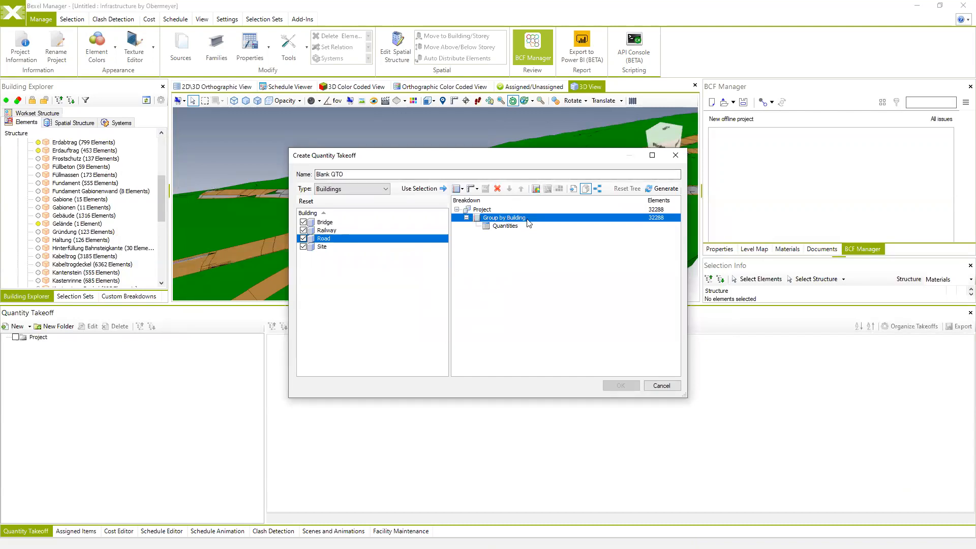
{"action": "right_click", "coordinate": [508, 219]}
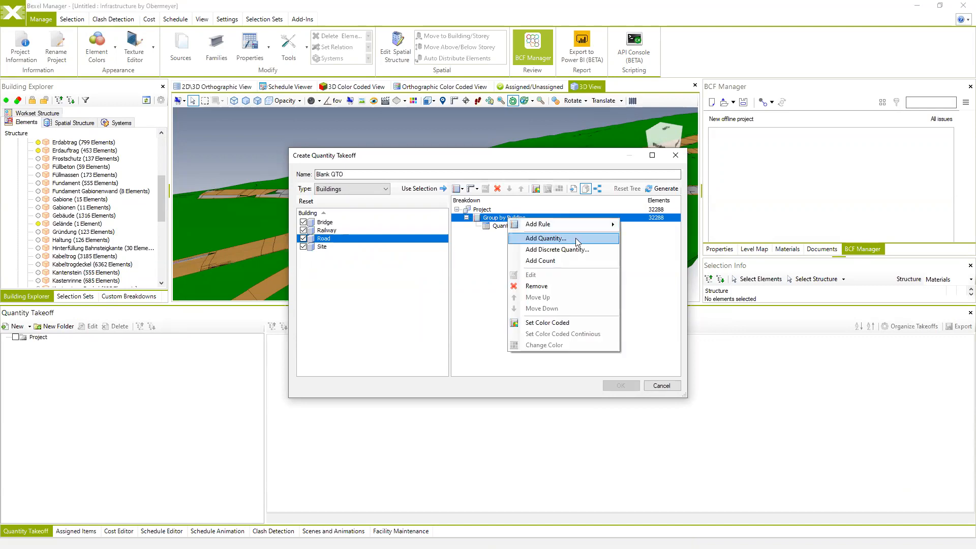
{"action": "mouse_move", "coordinate": [585, 225]}
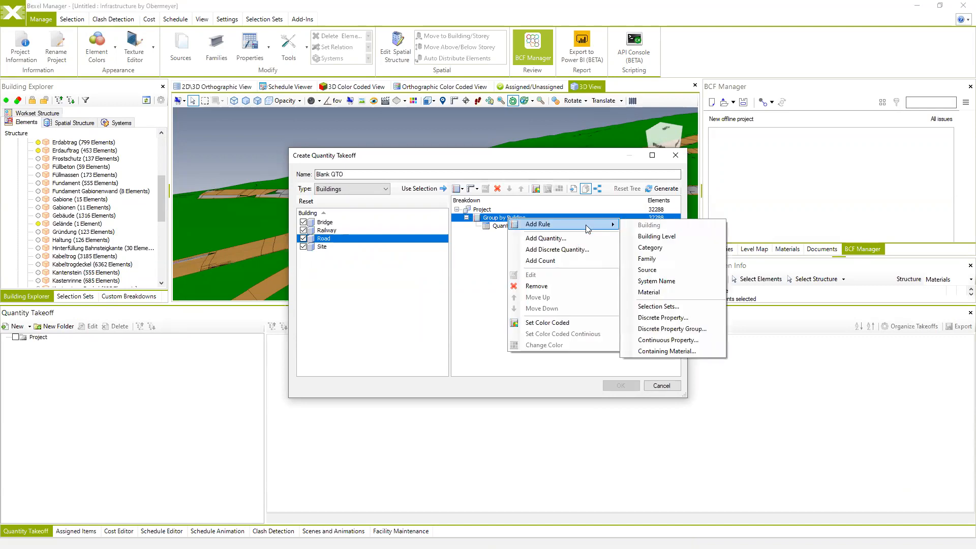
{"action": "left_click", "coordinate": [654, 247]}
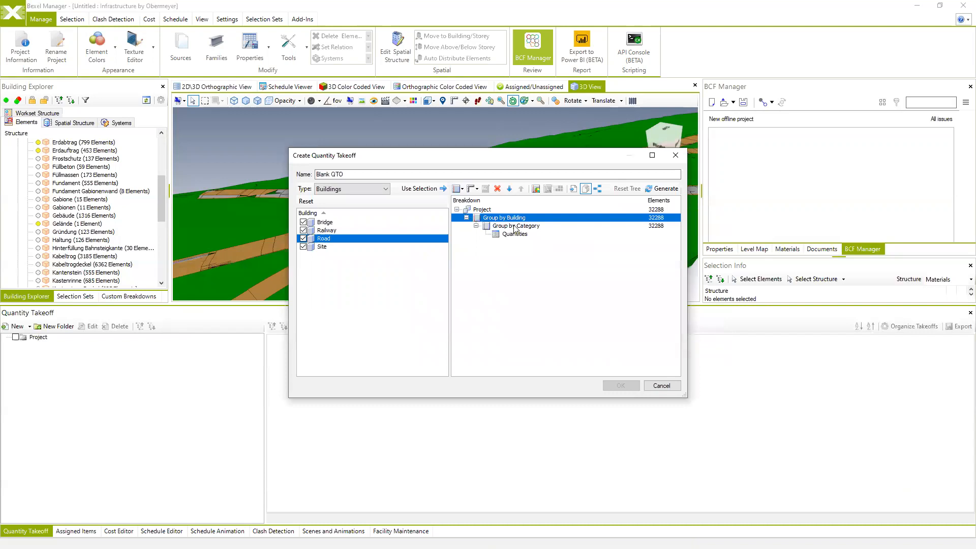
{"action": "right_click", "coordinate": [514, 226]}
{"action": "mouse_move", "coordinate": [569, 232]}
{"action": "left_click", "coordinate": [656, 264]}
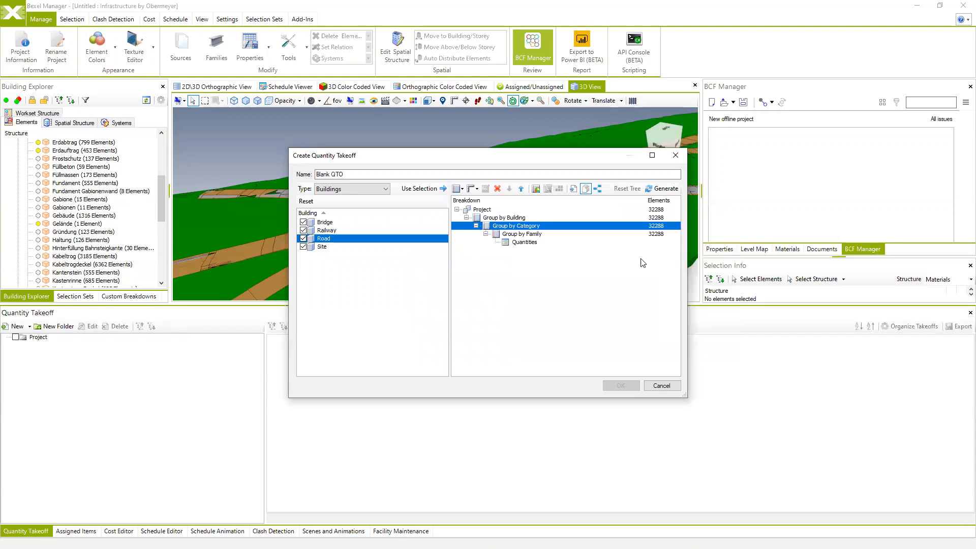
Add the Largest Projected Area quantity to the Family group, aggregated as Sum in square meters
{"action": "right_click", "coordinate": [525, 235]}
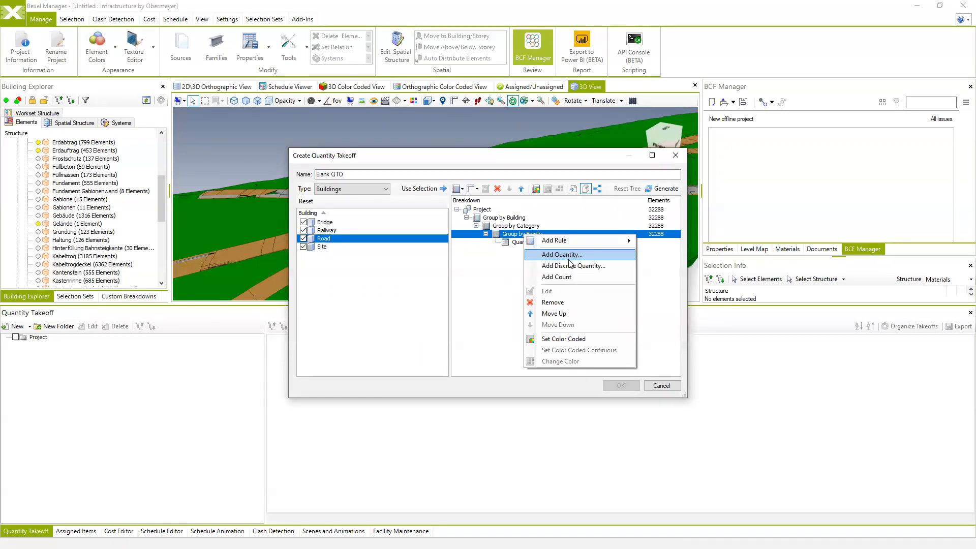
{"action": "left_click", "coordinate": [568, 258]}
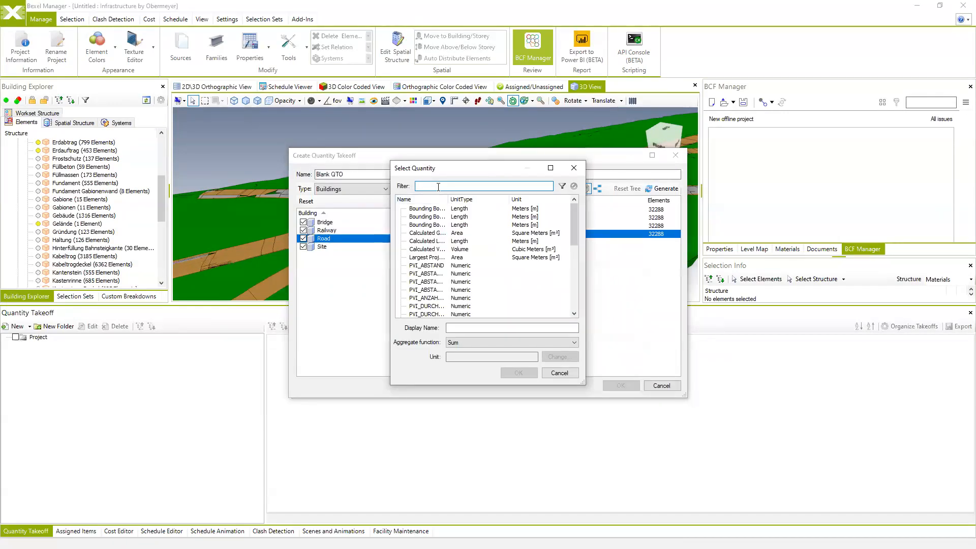
{"action": "type", "text": "ar"}
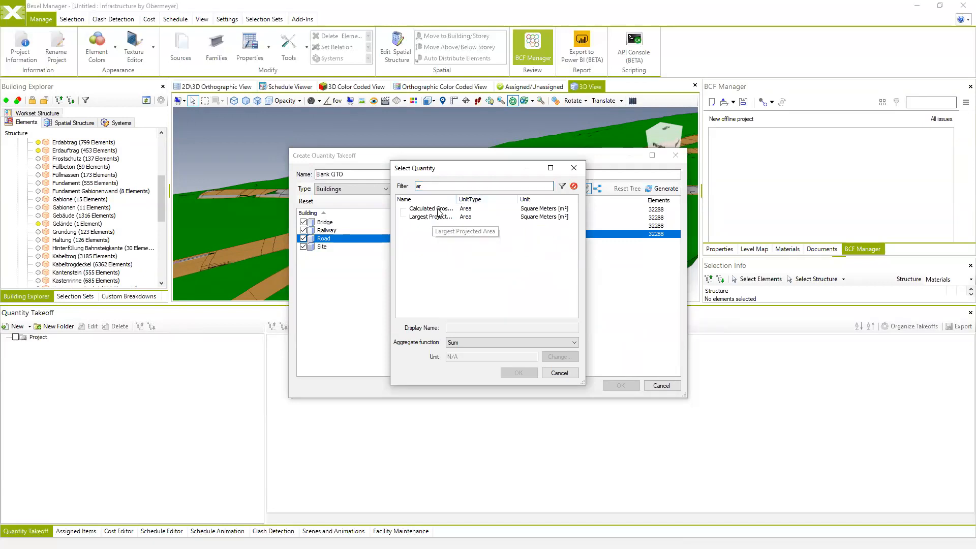
{"action": "left_click", "coordinate": [428, 209]}
{"action": "left_click", "coordinate": [430, 216]}
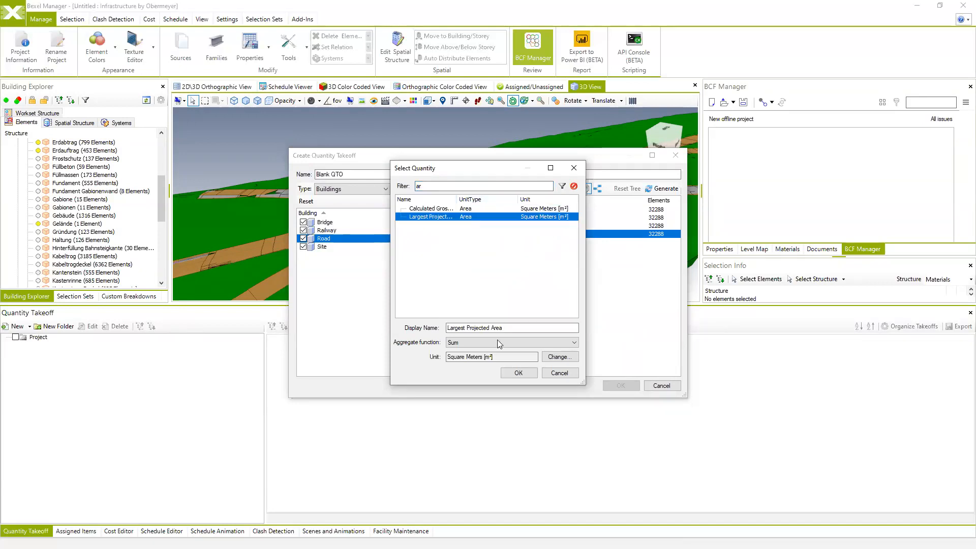
{"action": "left_click", "coordinate": [517, 373]}
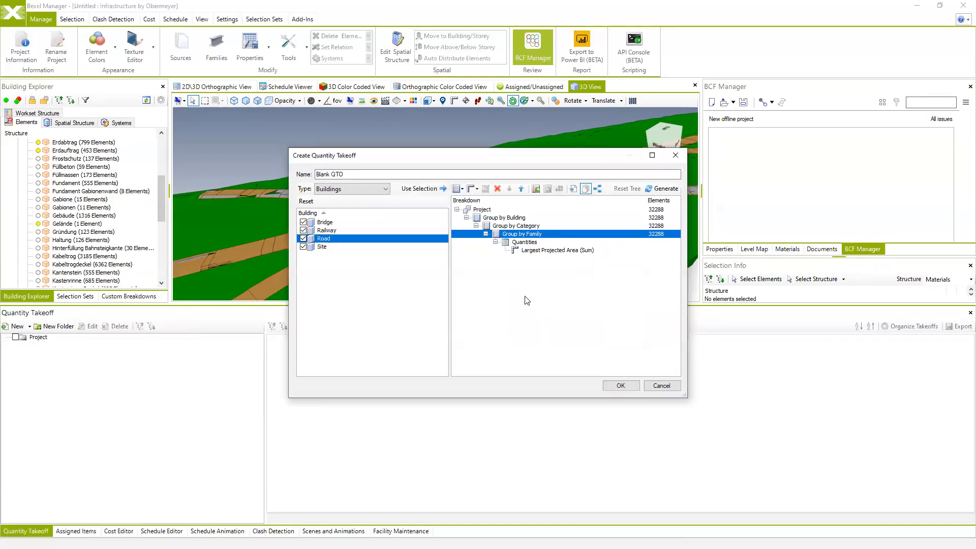
{"action": "right_click", "coordinate": [527, 235]}
{"action": "mouse_move", "coordinate": [566, 240]}
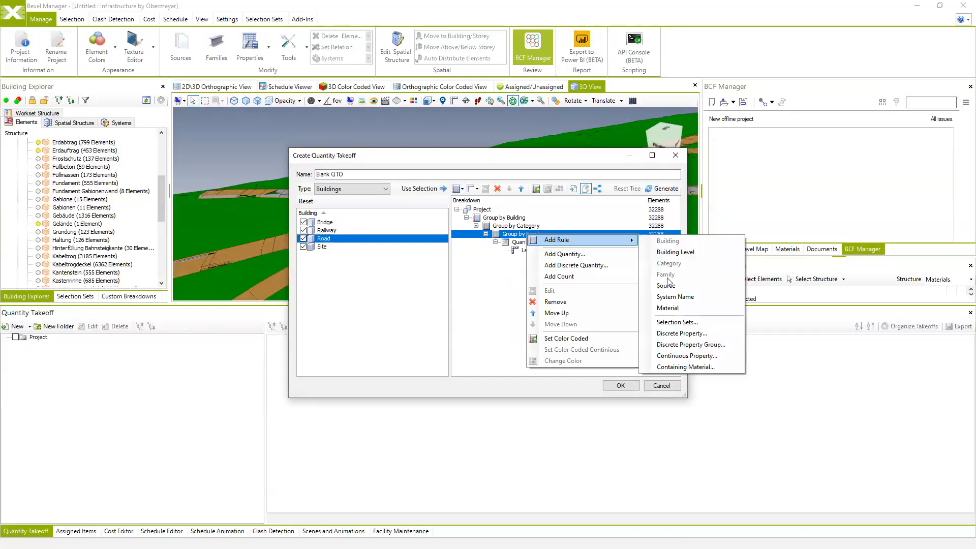
{"action": "left_click", "coordinate": [677, 334]}
{"action": "type", "text": "vol"}
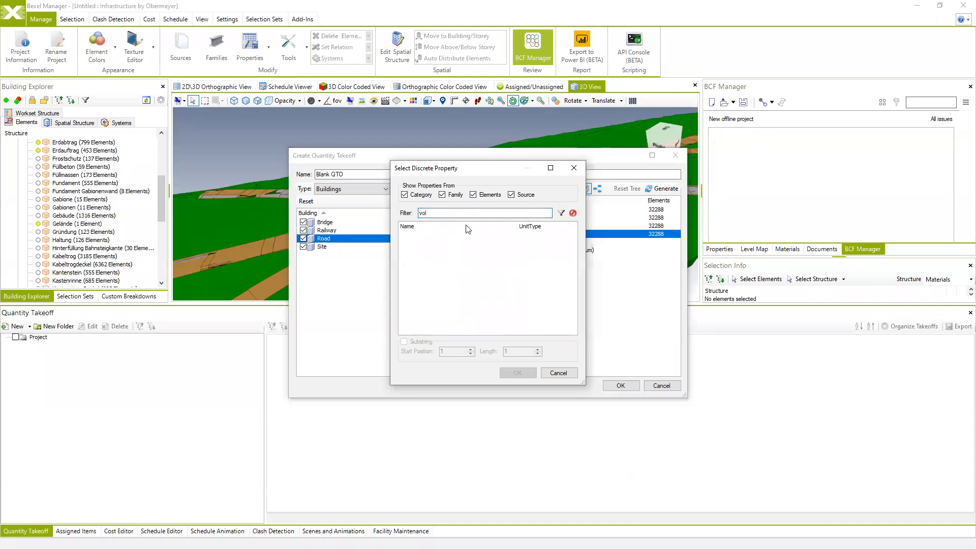
{"action": "left_click_drag", "start_coordinate": [441, 216], "coordinate": [399, 215]}
{"action": "left_click", "coordinate": [572, 212]}
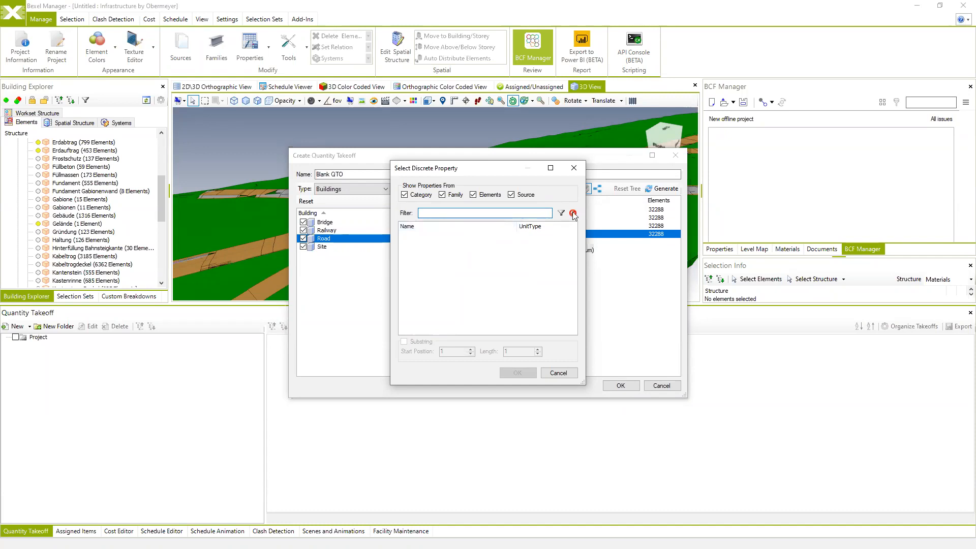
{"action": "scroll", "coordinate": [444, 276], "scroll_direction": "down", "scroll_amount": 15}
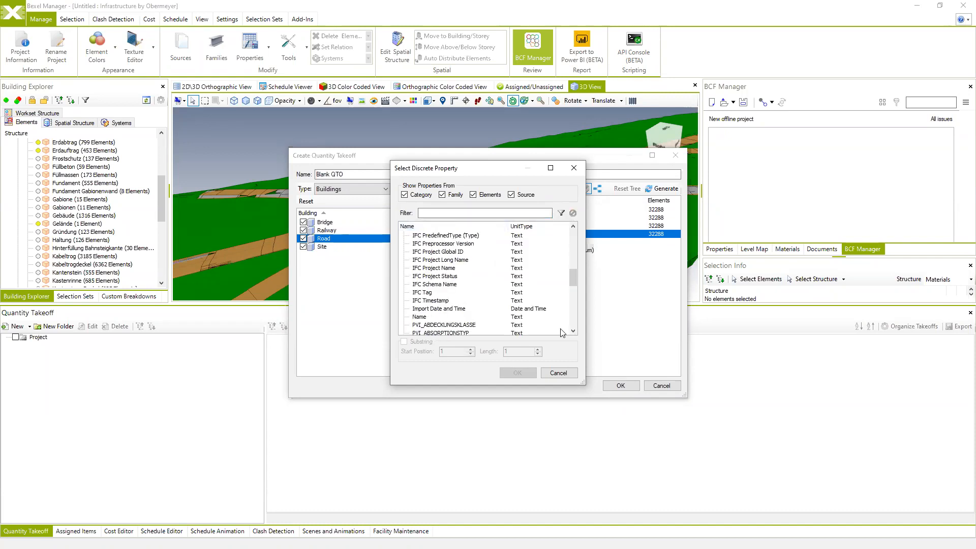
{"action": "scroll", "coordinate": [468, 276], "scroll_direction": "up", "scroll_amount": 5}
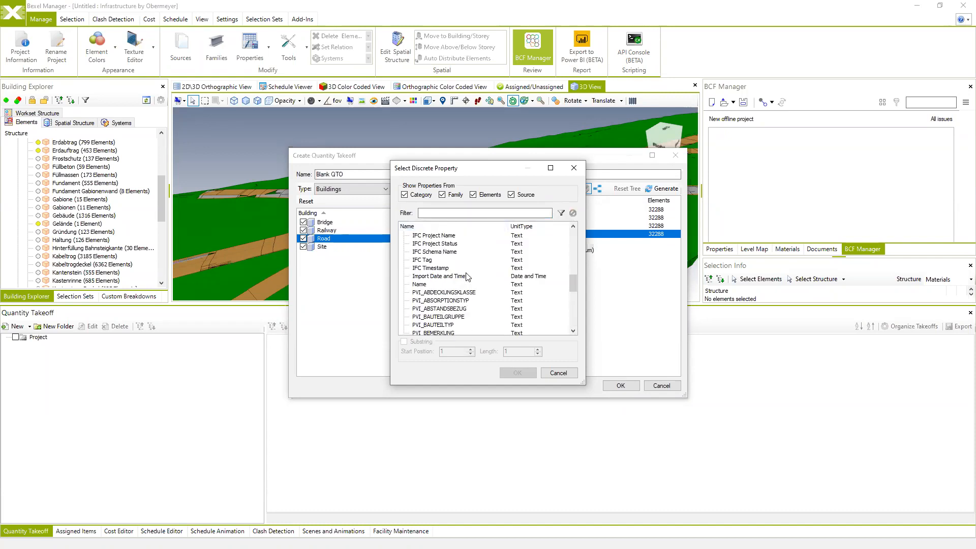
{"action": "scroll", "coordinate": [467, 276], "scroll_direction": "up", "scroll_amount": 1}
{"action": "left_click", "coordinate": [557, 373]}
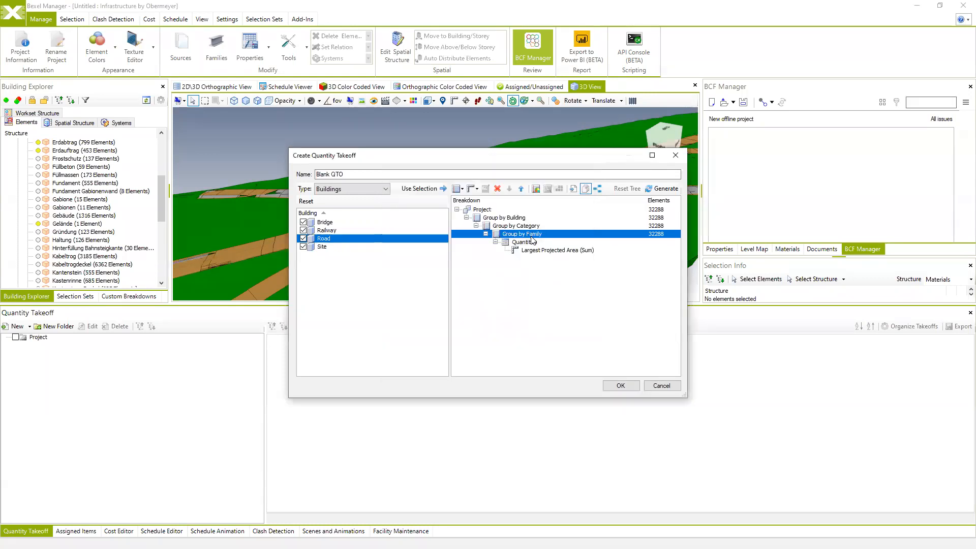
Add the PVI_VOLUMEN_M3 quantity with the Sum aggregate function to the Family group's quantities
{"action": "left_click", "coordinate": [525, 242]}
{"action": "right_click", "coordinate": [525, 242]}
{"action": "left_click", "coordinate": [565, 257]}
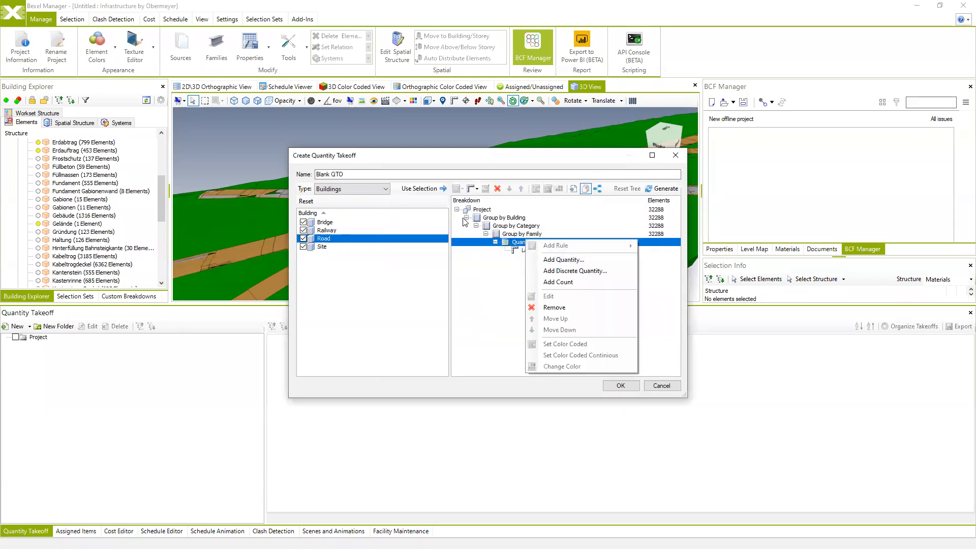
{"action": "type", "text": "vol"}
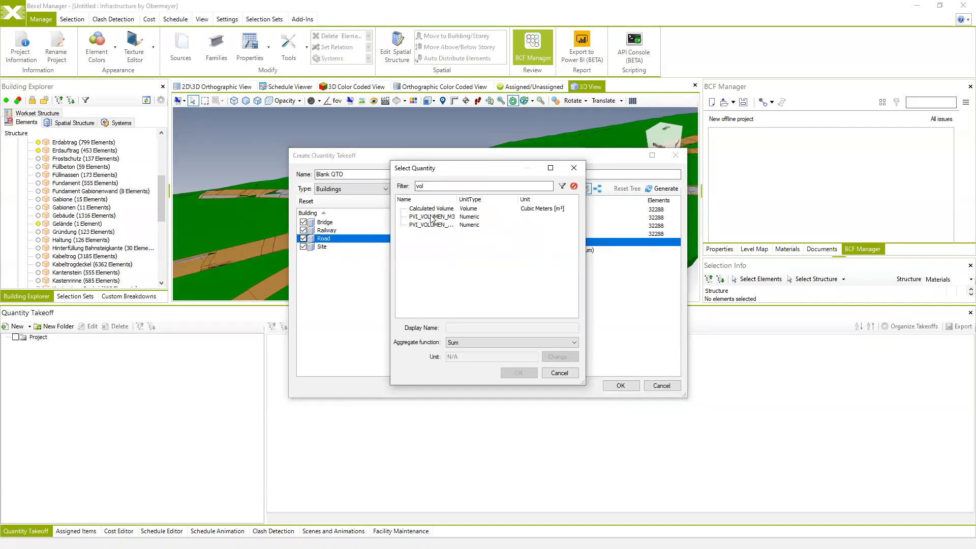
{"action": "left_click", "coordinate": [430, 216]}
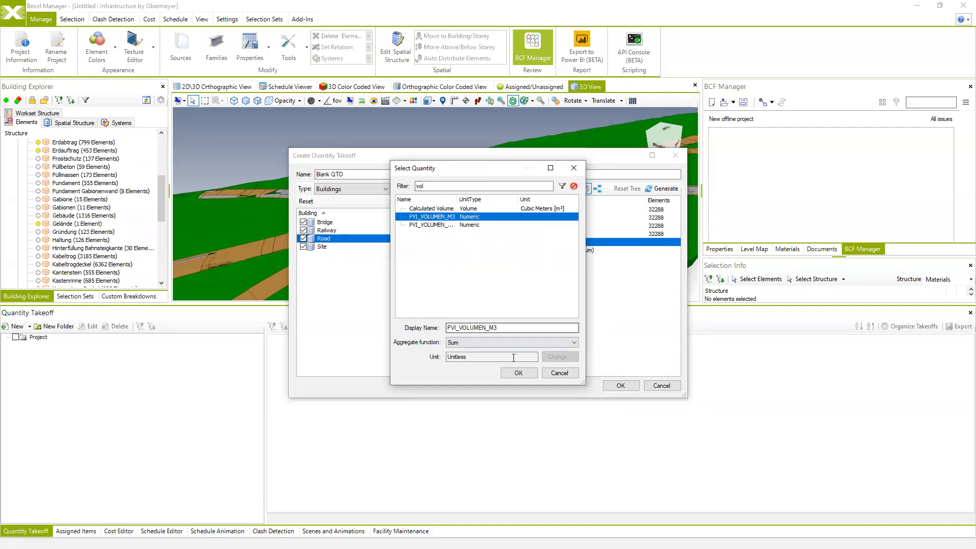
{"action": "left_click", "coordinate": [517, 372]}
Set the Family rule as the color coding rule and create the Blank QTO takeoff
{"action": "left_click", "coordinate": [523, 234]}
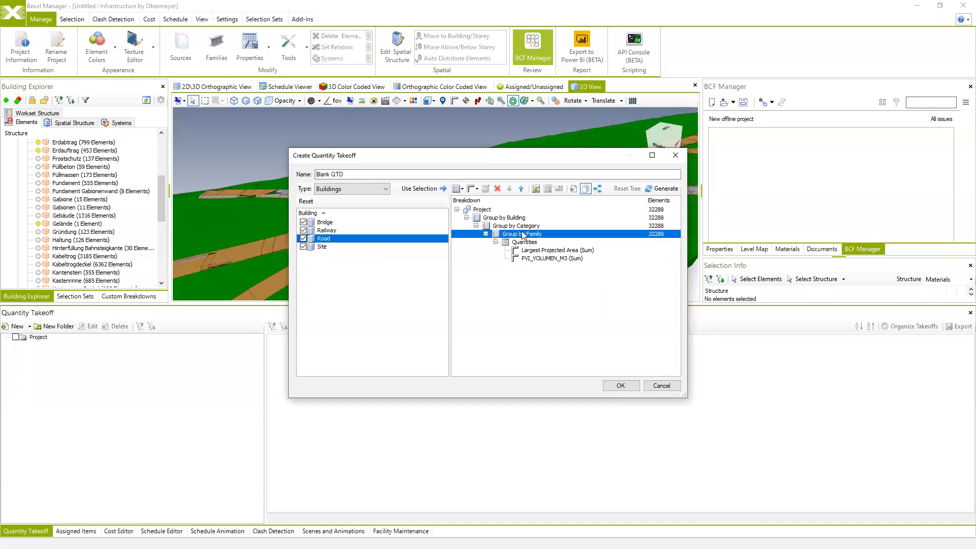
{"action": "left_click", "coordinate": [536, 189]}
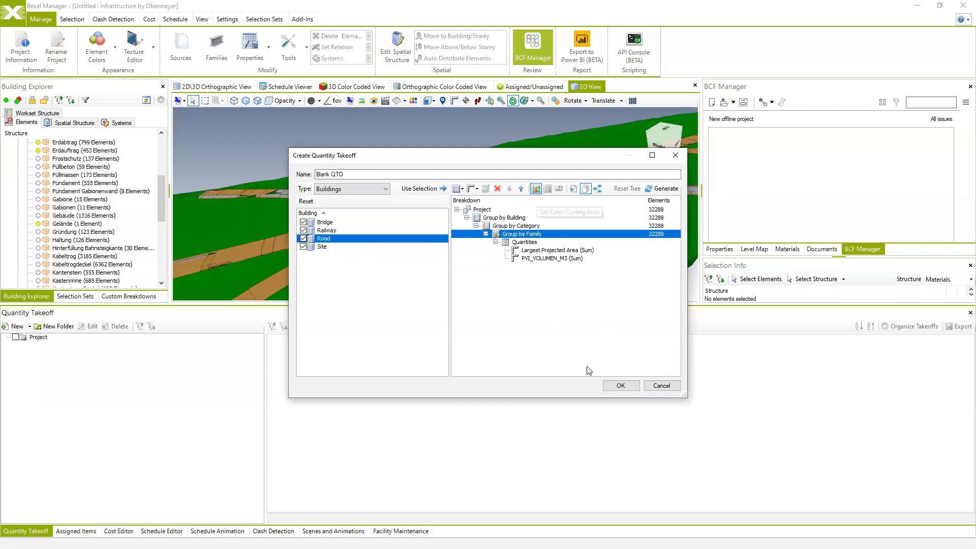
{"action": "left_click", "coordinate": [618, 386]}
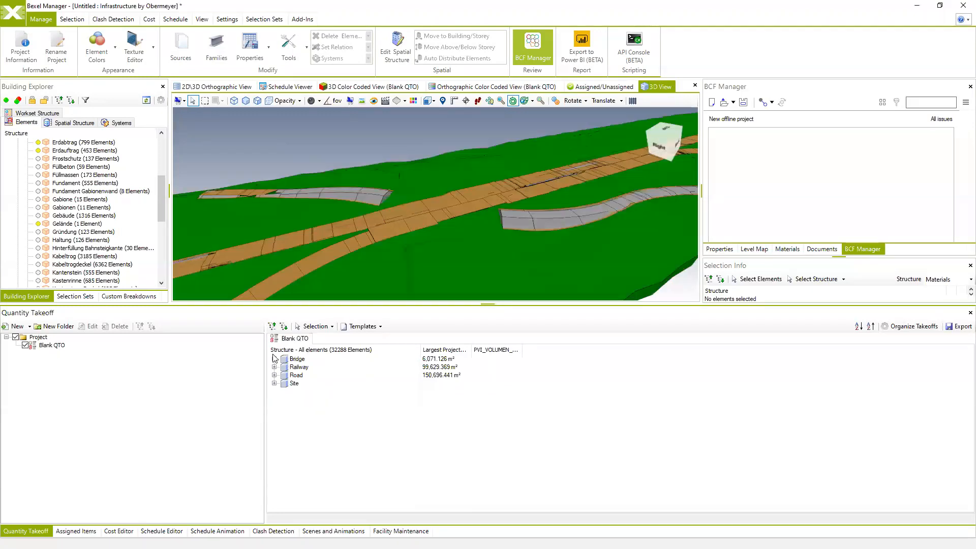
Show the takeoff in the 3D Color Coded View and examine the terrain and roads up close
{"action": "middle_click_drag", "start_coordinate": [465, 236], "coordinate": [444, 217]}
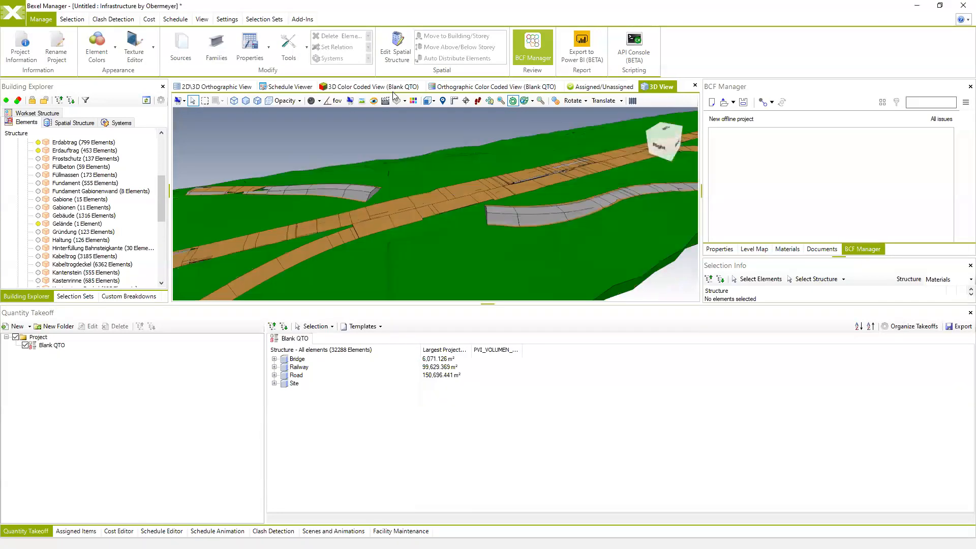
{"action": "left_click", "coordinate": [358, 87]}
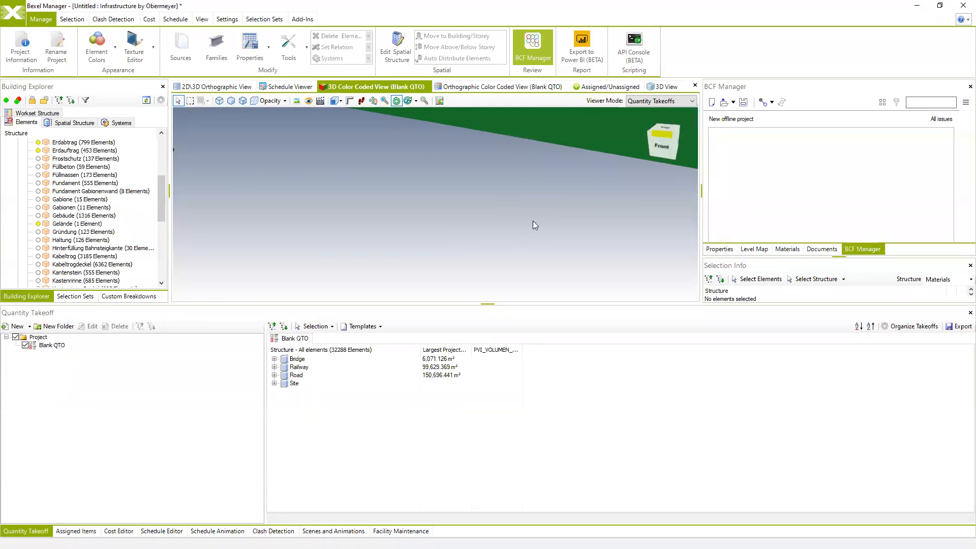
{"action": "left_click", "coordinate": [531, 122]}
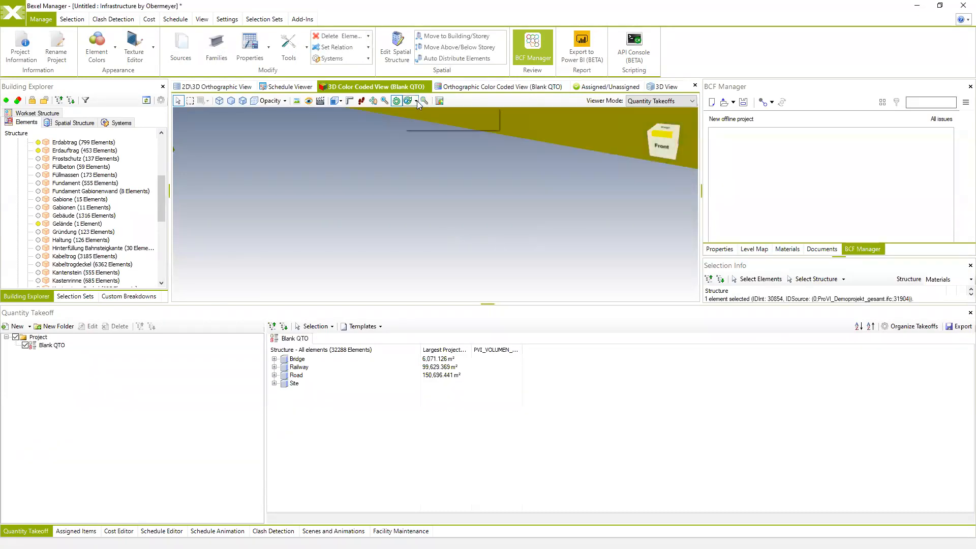
{"action": "left_click", "coordinate": [426, 101]}
{"action": "scroll", "coordinate": [441, 242], "scroll_direction": "up", "scroll_amount": 3}
{"action": "mouse_move", "coordinate": [501, 211]}
{"action": "middle_mouse_down"}
{"action": "mouse_move", "coordinate": [450, 208]}
{"action": "mouse_move", "coordinate": [495, 208]}
{"action": "middle_mouse_up"}
{"action": "left_click", "coordinate": [450, 208]}
{"action": "scroll", "coordinate": [410, 202], "scroll_direction": "up", "scroll_amount": 4}
{"action": "scroll", "coordinate": [487, 206], "scroll_direction": "down", "scroll_amount": 1}
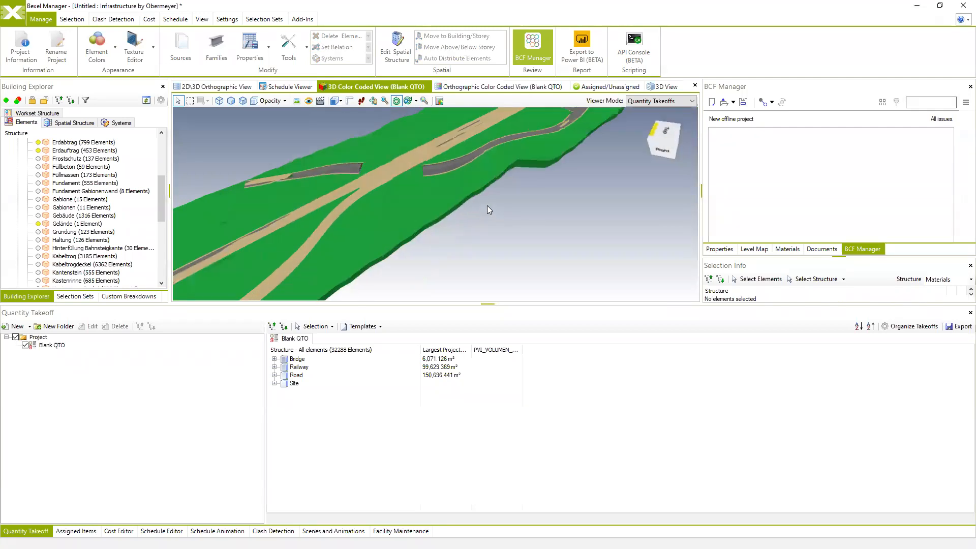
Expand Bridge and Railway down to their Generic Models families in the takeoff and look through the Railway families
{"action": "left_click", "coordinate": [275, 358]}
{"action": "left_click", "coordinate": [275, 375]}
{"action": "left_click", "coordinate": [283, 367]}
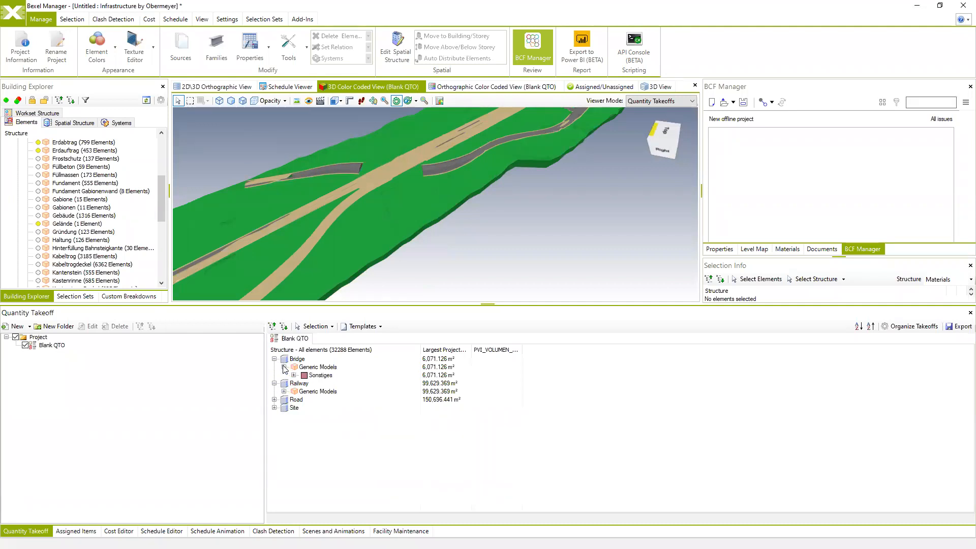
{"action": "left_click", "coordinate": [284, 392]}
{"action": "scroll", "coordinate": [315, 408], "scroll_direction": "down", "scroll_amount": 3}
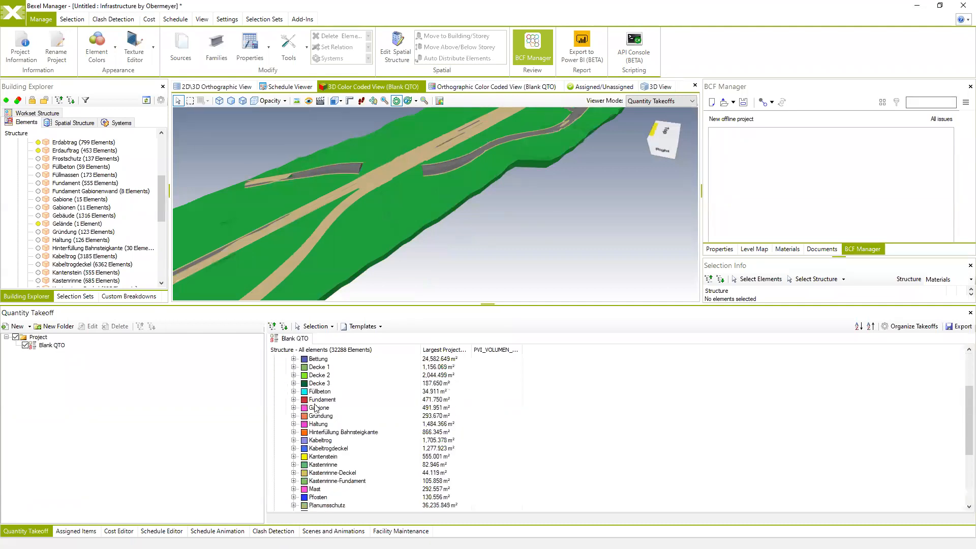
Select the Railway Gabione family in the takeoff and isolate its elements in the color coded view
{"action": "left_click", "coordinate": [315, 408]}
{"action": "left_click", "coordinate": [316, 326]}
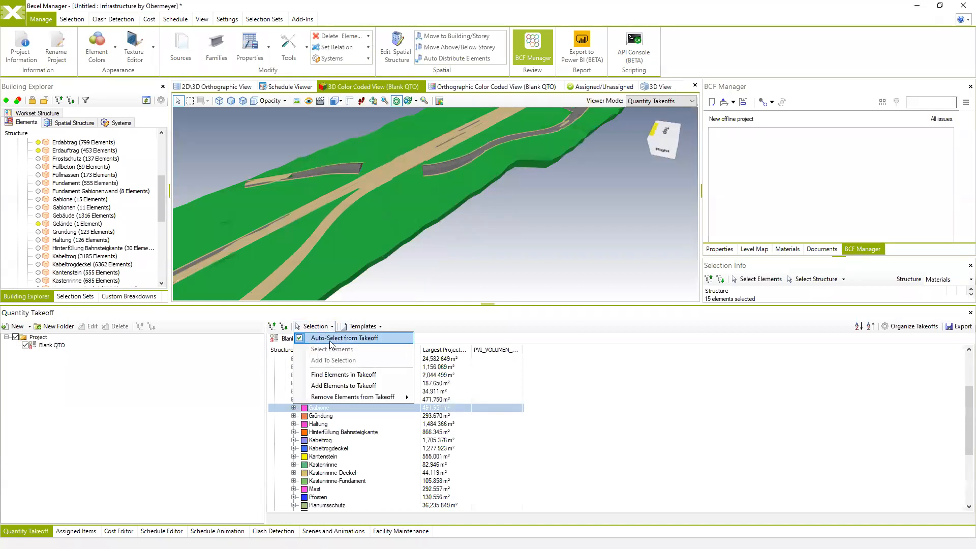
{"action": "left_click", "coordinate": [531, 207]}
{"action": "right_click", "coordinate": [530, 208]}
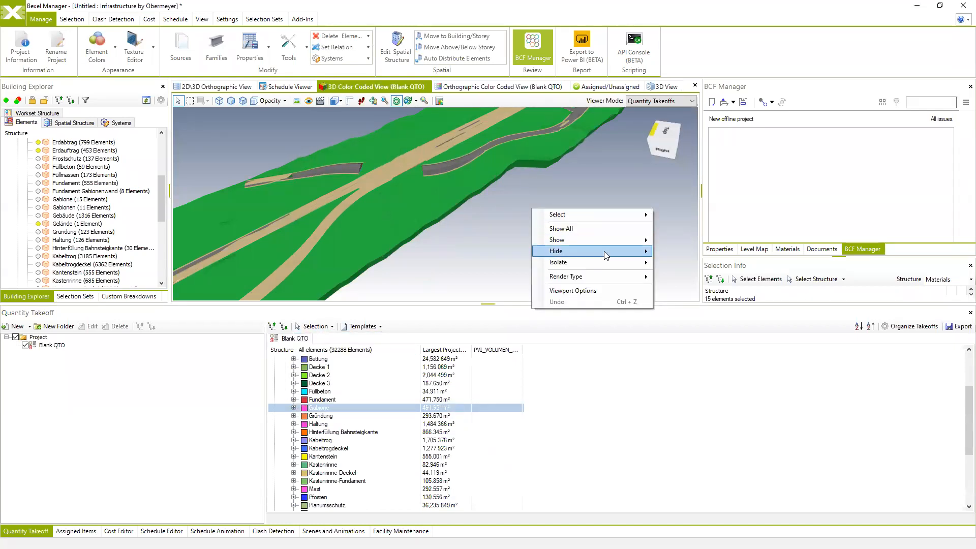
{"action": "left_click", "coordinate": [675, 257]}
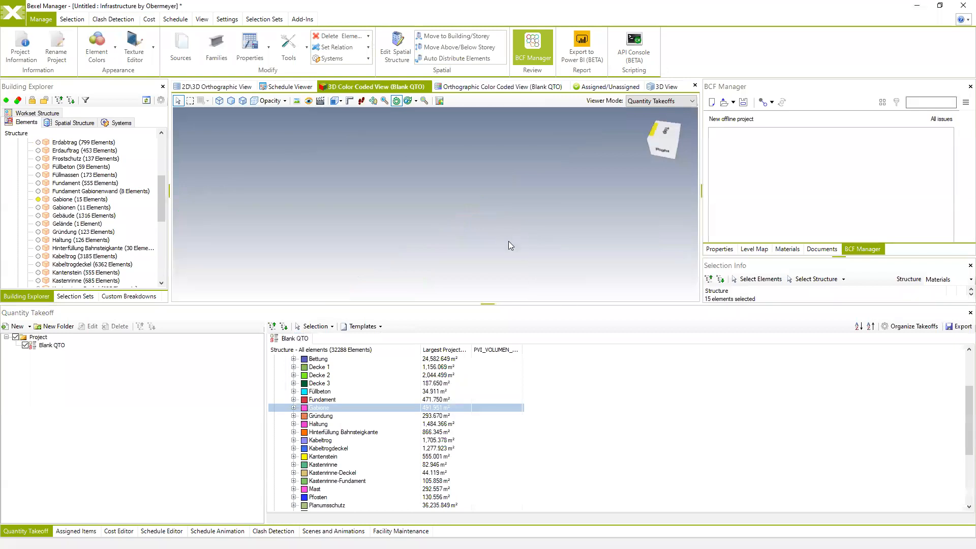
Examine the isolated Gabione elements up close in the color coded view
{"action": "left_click", "coordinate": [439, 101]}
{"action": "middle_click_drag", "start_coordinate": [464, 209], "coordinate": [474, 217]}
{"action": "scroll", "coordinate": [407, 230], "scroll_direction": "up", "scroll_amount": 3}
{"action": "scroll", "coordinate": [479, 229], "scroll_direction": "up", "scroll_amount": 2}
{"action": "scroll", "coordinate": [474, 218], "scroll_direction": "down", "scroll_amount": 1}
{"action": "left_click", "coordinate": [401, 261]}
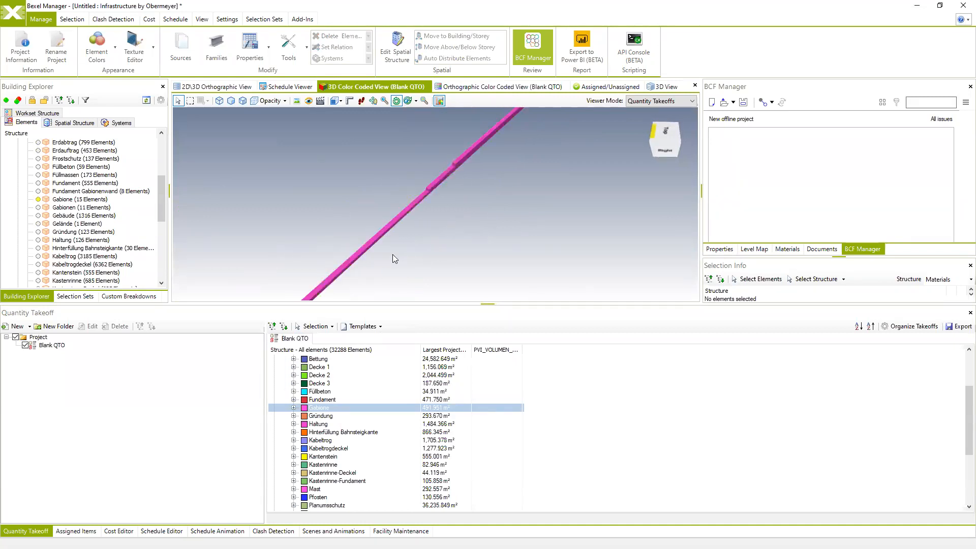
Turn on the visibility of all Generic Models groups and look through the remaining Railway families in the takeoff
{"action": "right_click", "coordinate": [392, 254]}
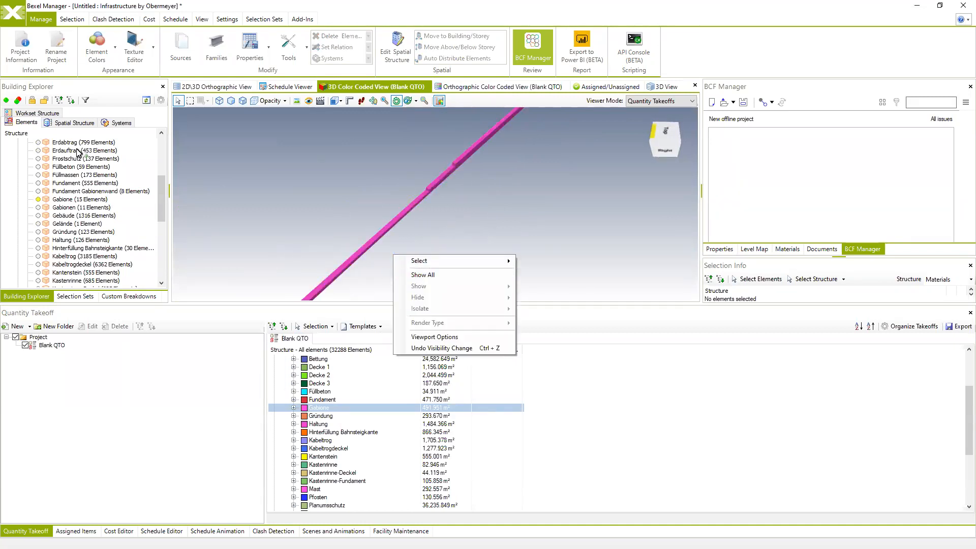
{"action": "left_click", "coordinate": [160, 196]}
{"action": "left_click_drag", "start_coordinate": [158, 193], "coordinate": [158, 132]}
{"action": "left_click", "coordinate": [19, 143]}
{"action": "scroll", "coordinate": [479, 208], "scroll_direction": "down", "scroll_amount": 3}
{"action": "mouse_move", "coordinate": [479, 208]}
{"action": "middle_mouse_down"}
{"action": "mouse_move", "coordinate": [498, 174]}
{"action": "mouse_move", "coordinate": [516, 179]}
{"action": "mouse_move", "coordinate": [483, 189]}
{"action": "middle_mouse_up"}
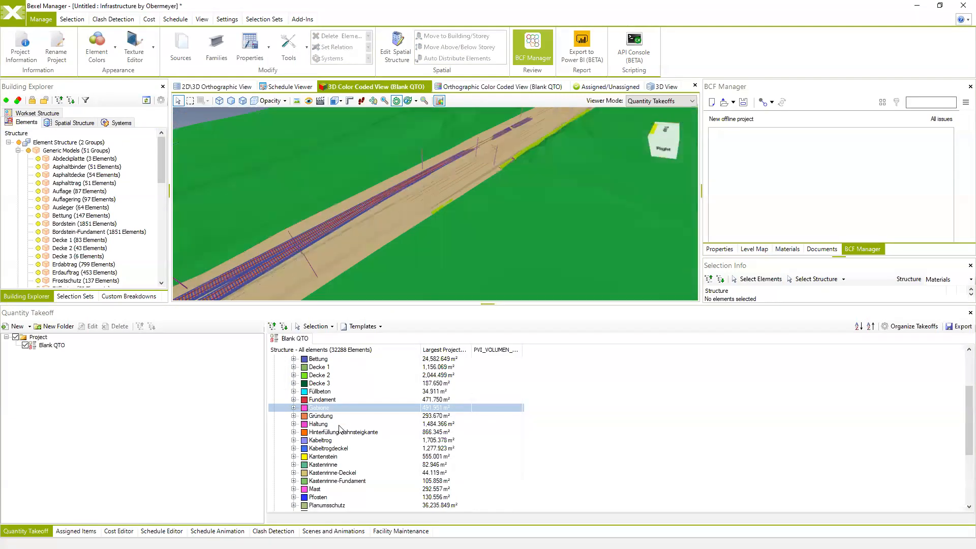
{"action": "scroll", "coordinate": [330, 435], "scroll_direction": "down", "scroll_amount": 5}
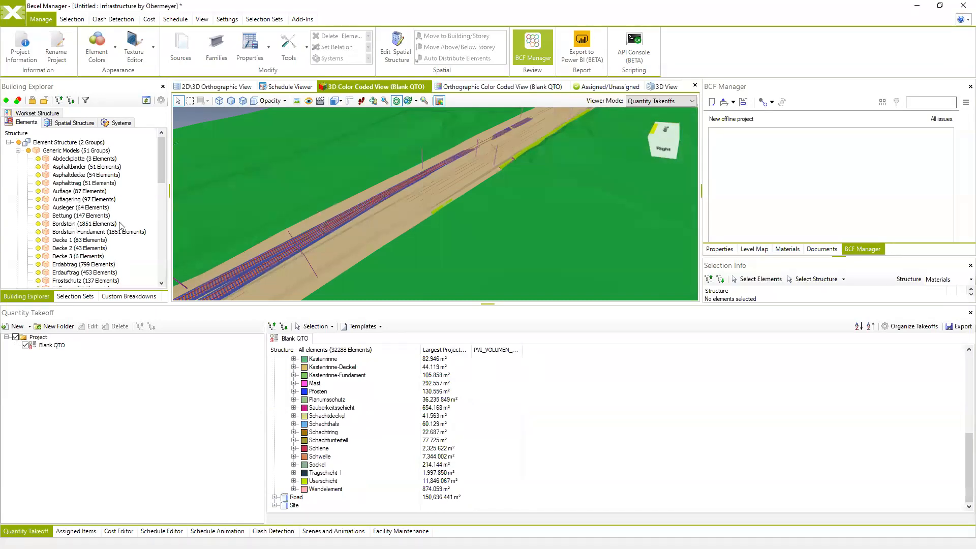
Select the Railway Schachtdeckel family in the takeoff and review its element properties down to the source information
{"action": "left_click", "coordinate": [328, 415]}
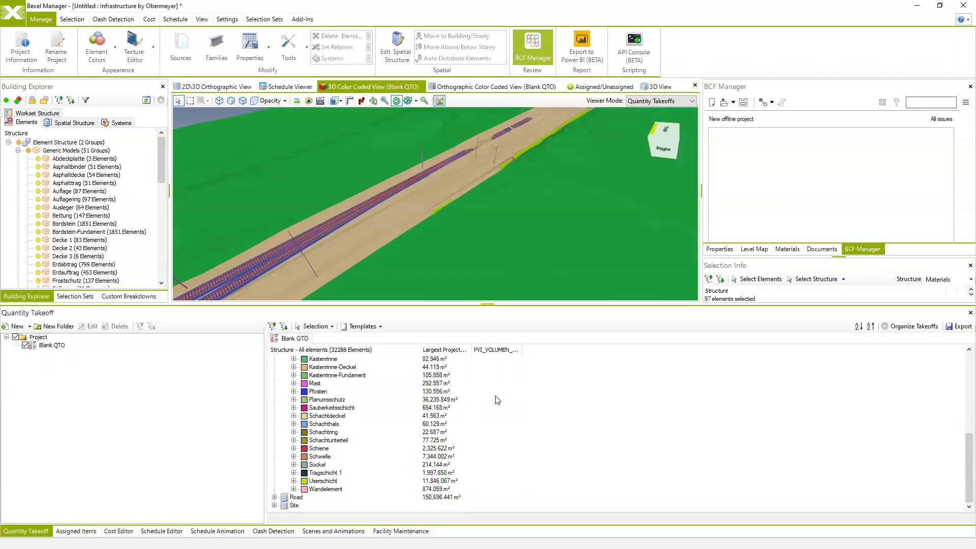
{"action": "left_click", "coordinate": [717, 249]}
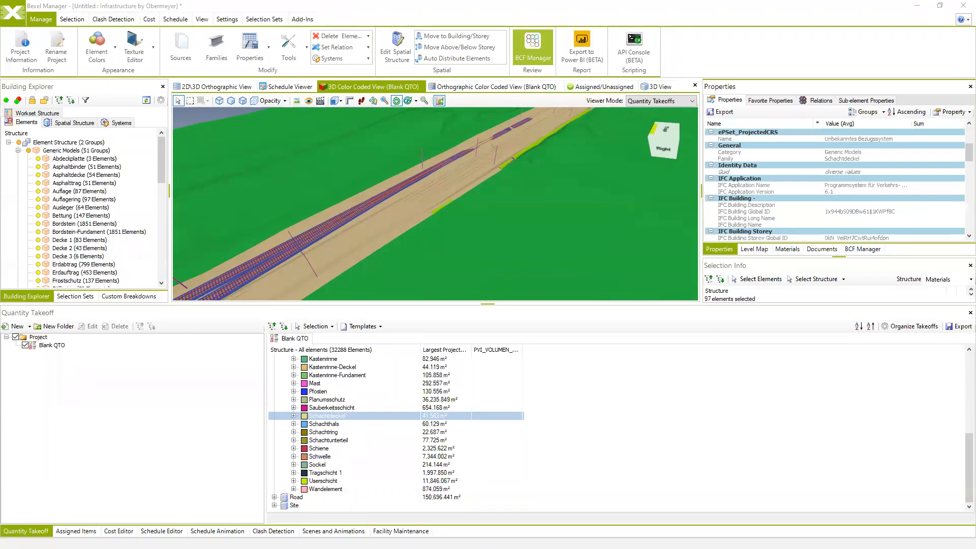
{"action": "left_click", "coordinate": [723, 253]}
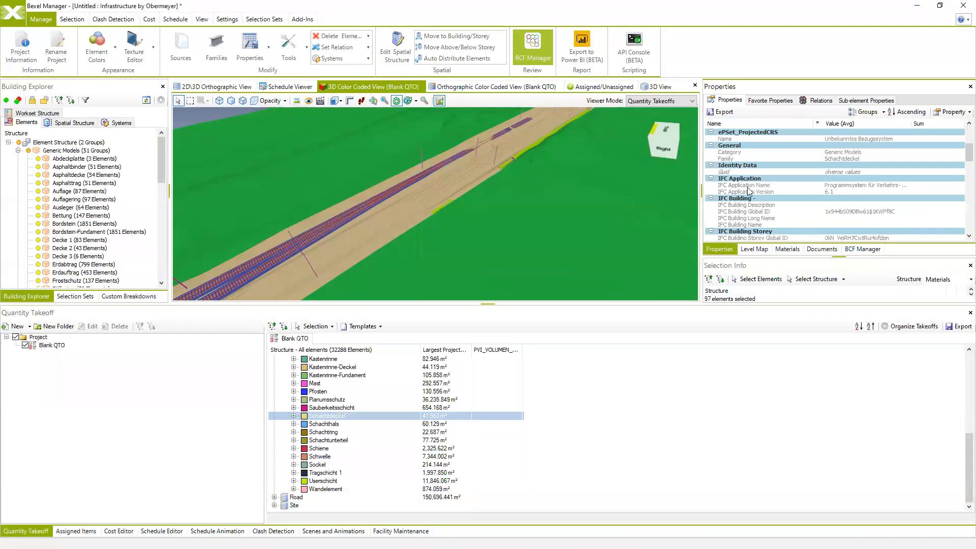
{"action": "scroll", "coordinate": [750, 190], "scroll_direction": "down", "scroll_amount": 6}
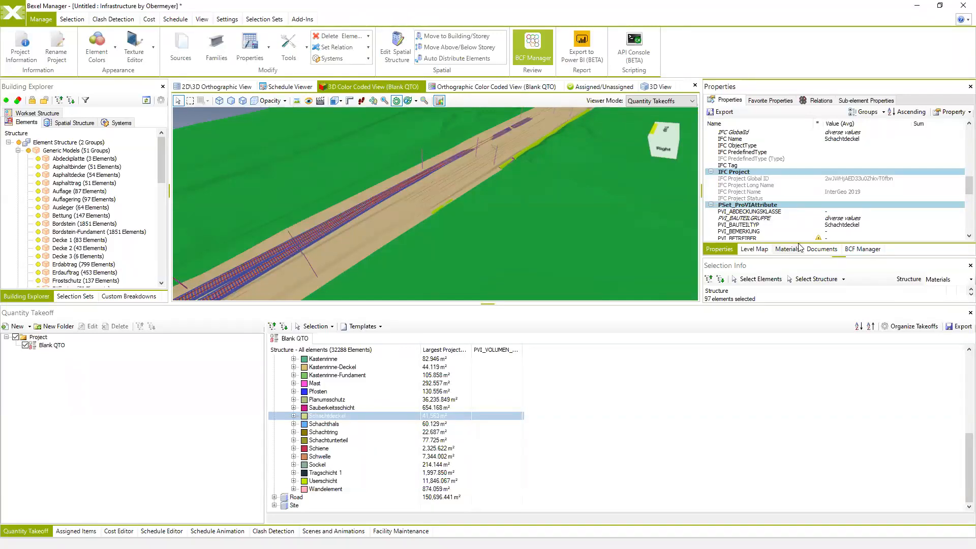
{"action": "scroll", "coordinate": [767, 209], "scroll_direction": "down", "scroll_amount": 5}
{"action": "scroll", "coordinate": [767, 202], "scroll_direction": "down", "scroll_amount": 4}
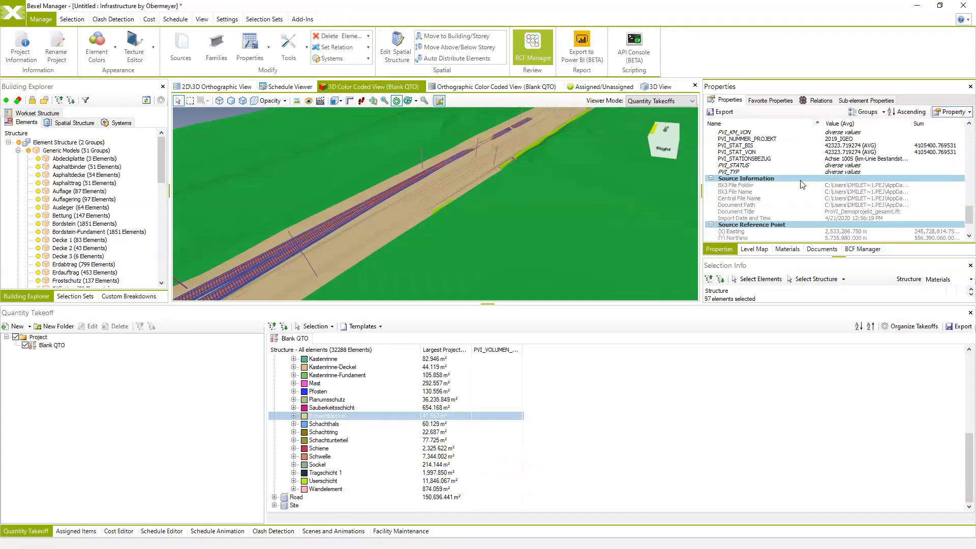
Start a new numeric property for the selected elements and insert Largest Projected Area with a multiplication operator into its value expression
{"action": "left_click_drag", "start_coordinate": [536, 199], "coordinate": [563, 182]}
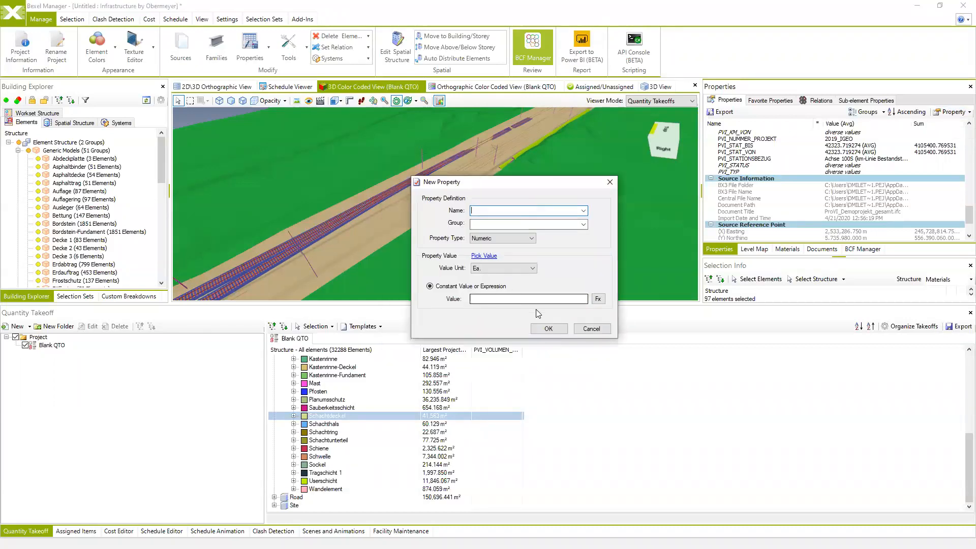
{"action": "left_click", "coordinate": [593, 301]}
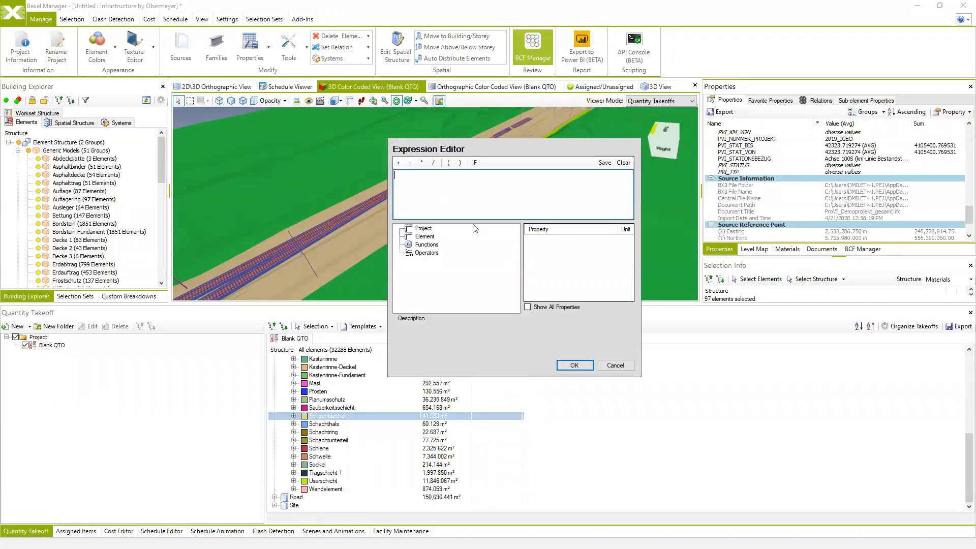
{"action": "left_click", "coordinate": [615, 365]}
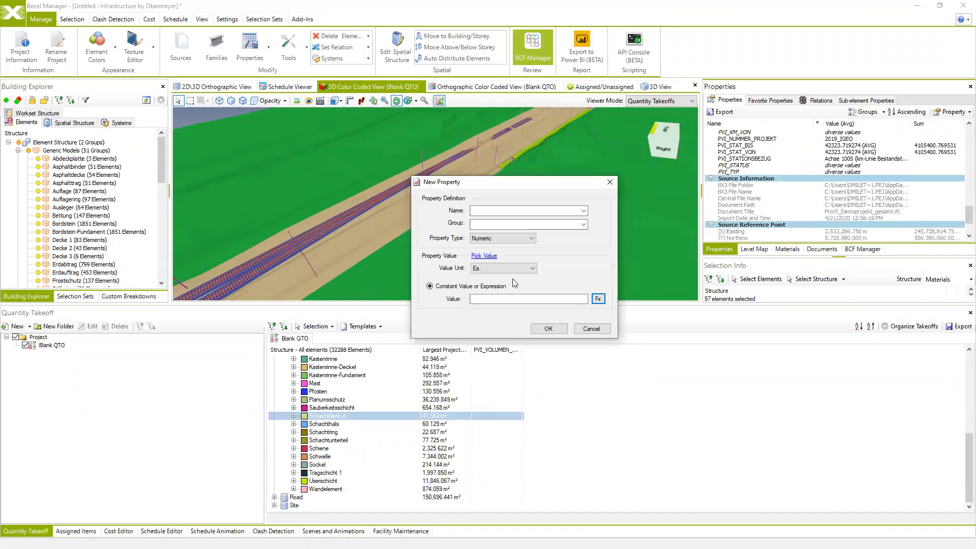
{"action": "left_click", "coordinate": [593, 300]}
{"action": "left_click", "coordinate": [420, 237]}
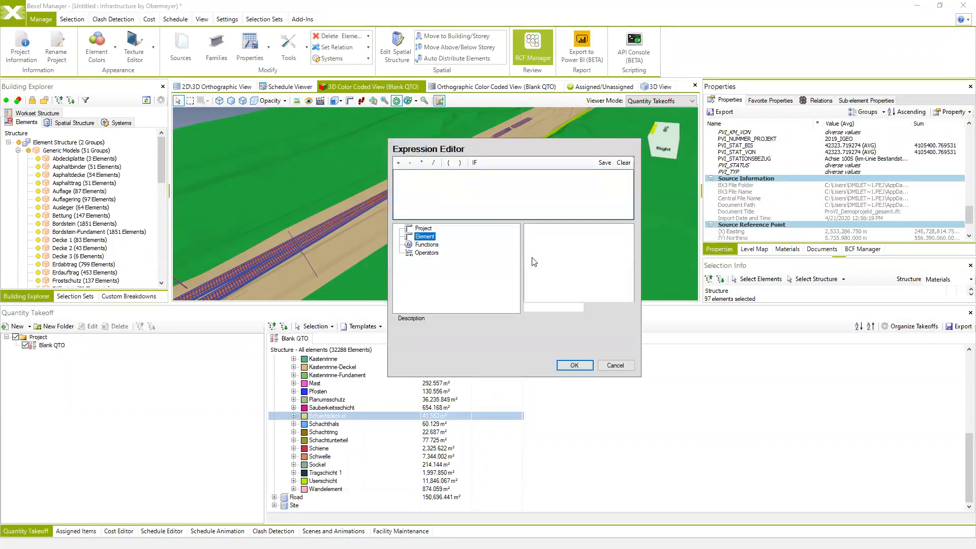
{"action": "scroll", "coordinate": [552, 277], "scroll_direction": "down", "scroll_amount": 3}
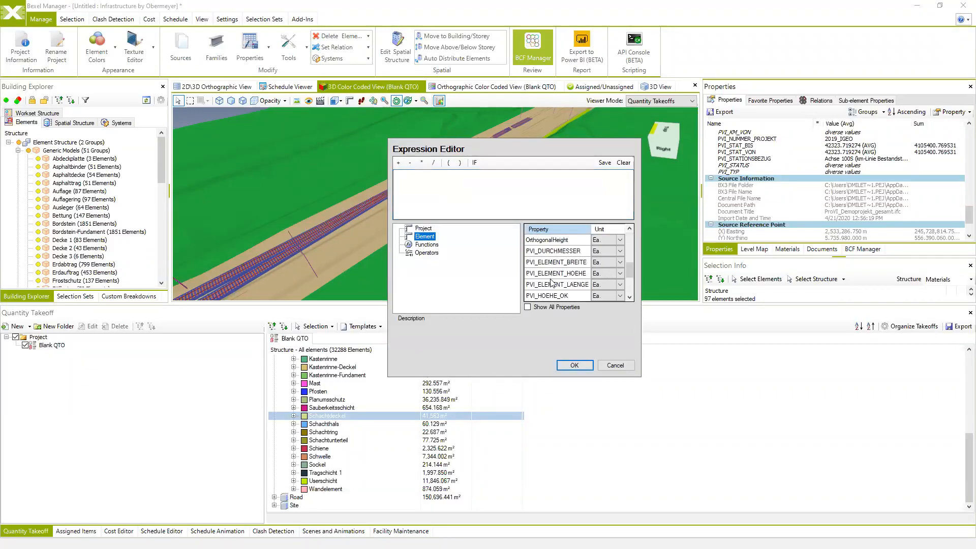
{"action": "left_click", "coordinate": [538, 285]}
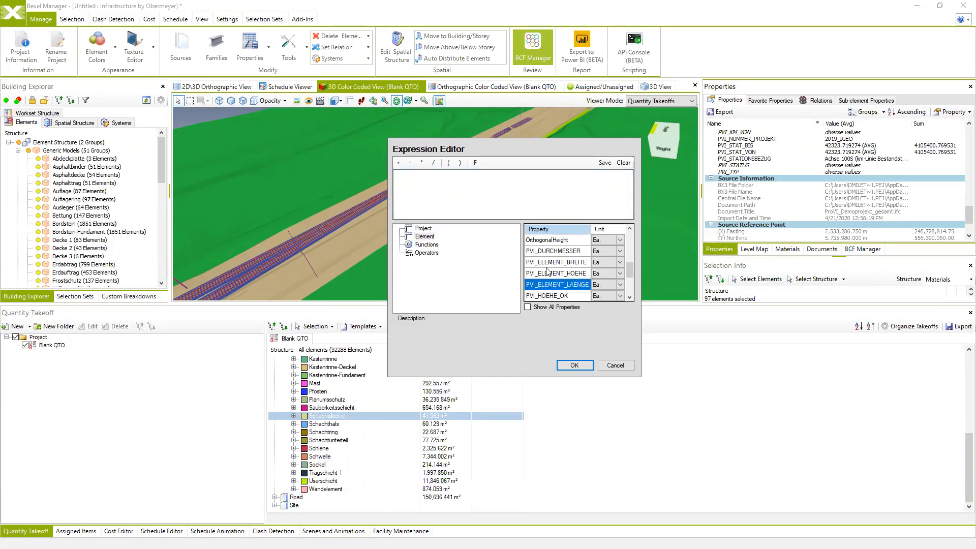
{"action": "scroll", "coordinate": [548, 274], "scroll_direction": "down", "scroll_amount": 3}
{"action": "scroll", "coordinate": [547, 279], "scroll_direction": "up", "scroll_amount": 3}
{"action": "double_click", "coordinate": [538, 251]}
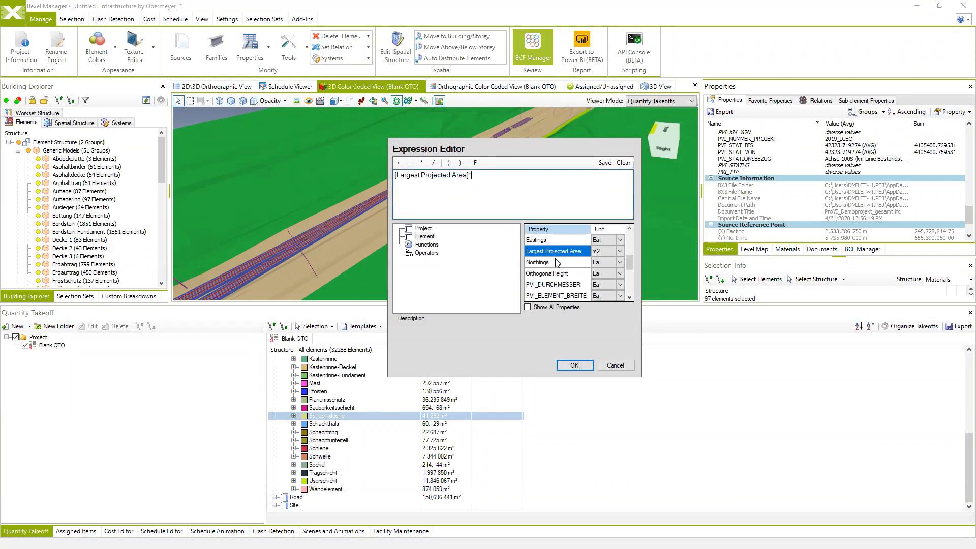
Complete the value expression as [Largest Projected Area]*2, apply it to the new property and discard the property
{"action": "scroll", "coordinate": [558, 262], "scroll_direction": "down", "scroll_amount": 1}
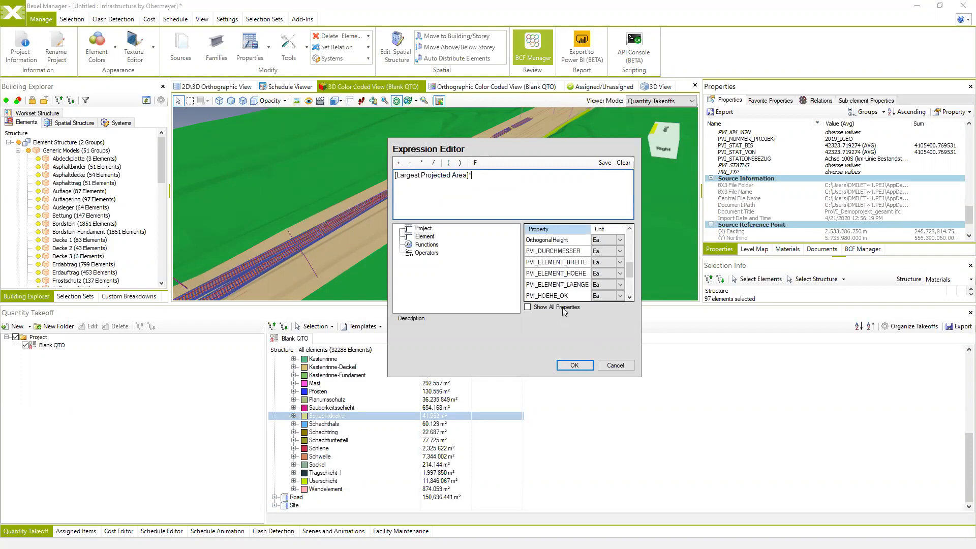
{"action": "left_click", "coordinate": [573, 365]}
{"action": "left_click", "coordinate": [528, 314]}
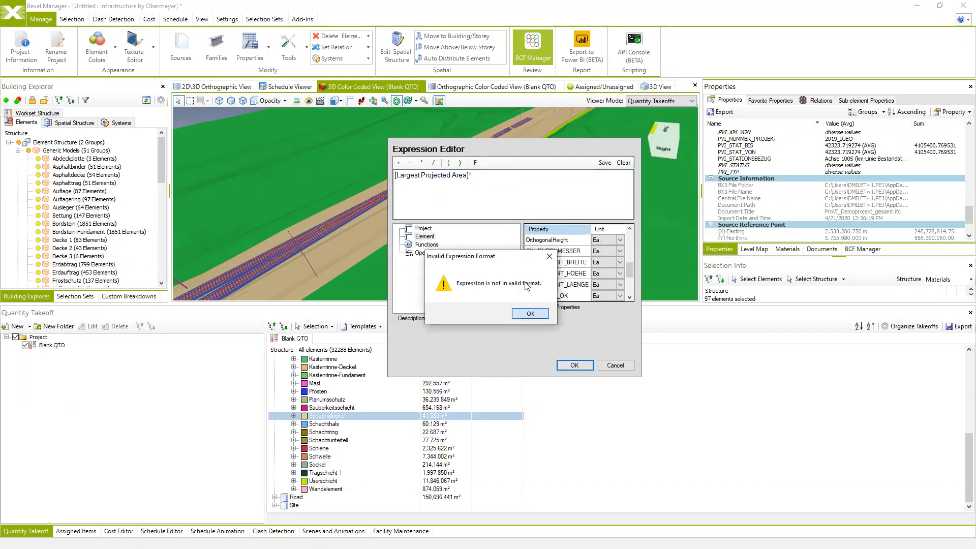
{"action": "left_click", "coordinate": [489, 188]}
{"action": "type", "text": "2"}
{"action": "left_click", "coordinate": [574, 365]}
{"action": "left_click", "coordinate": [503, 210]}
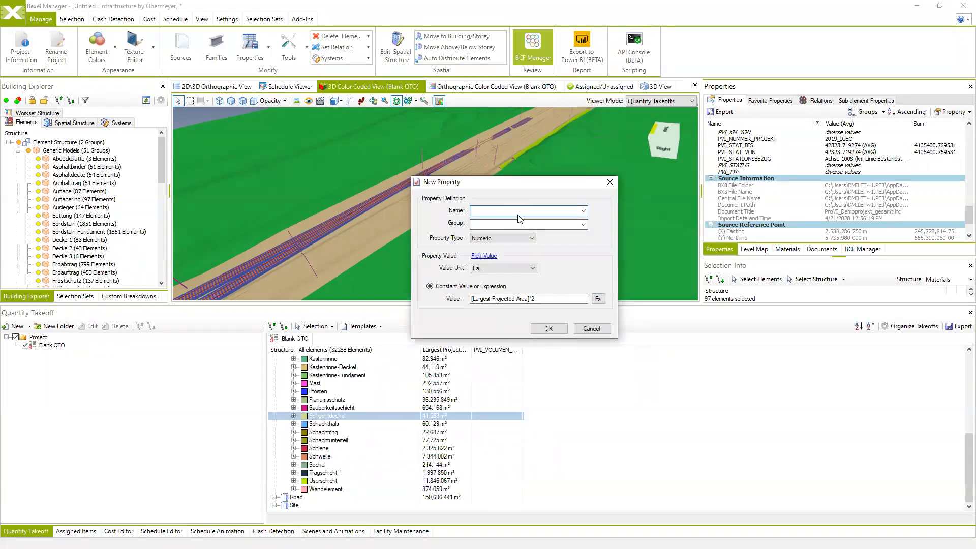
{"action": "left_click", "coordinate": [598, 329]}
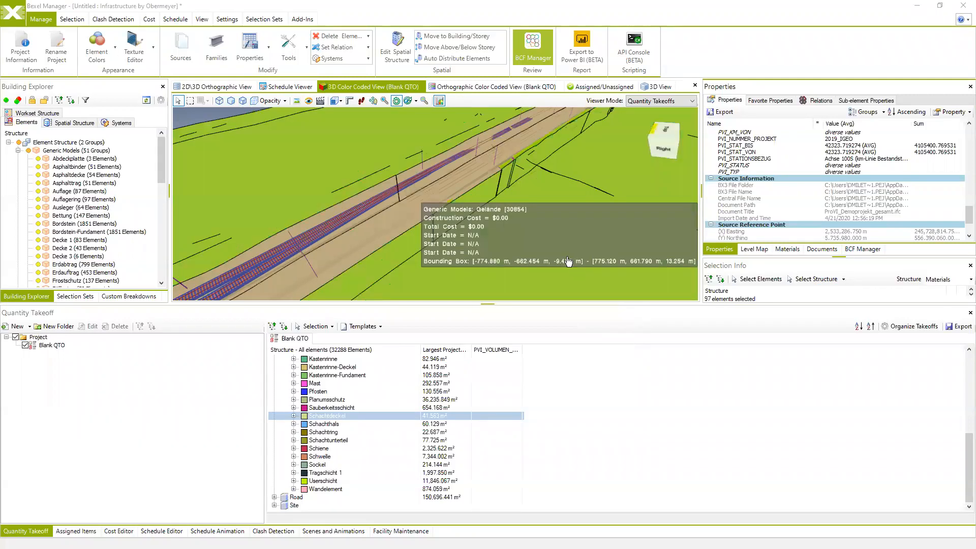
Examine the railway corridor, the adjoining road and the surrounding terrain in the color coded view
{"action": "middle_click_drag", "start_coordinate": [436, 244], "coordinate": [432, 261]}
{"action": "scroll", "coordinate": [432, 261], "scroll_direction": "down", "scroll_amount": 5}
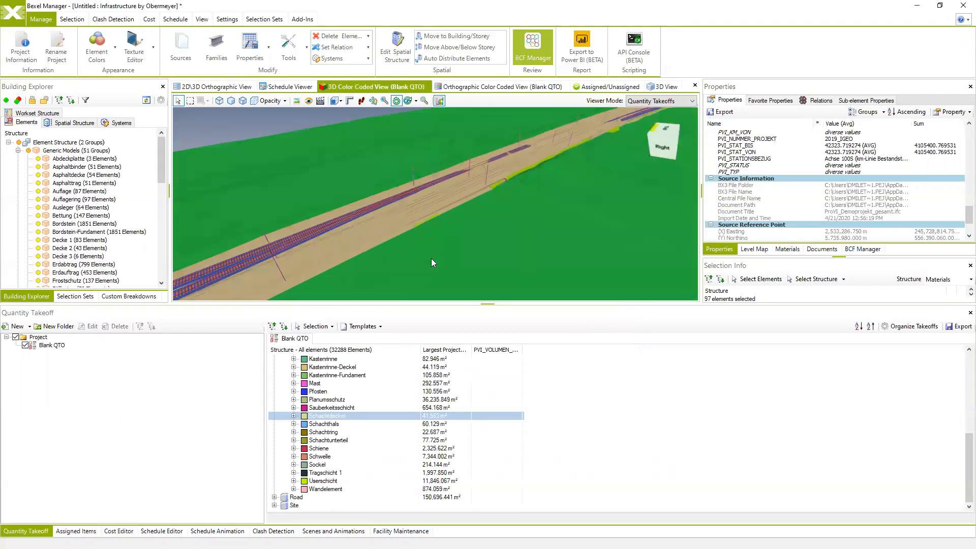
{"action": "scroll", "coordinate": [486, 245], "scroll_direction": "down", "scroll_amount": 2}
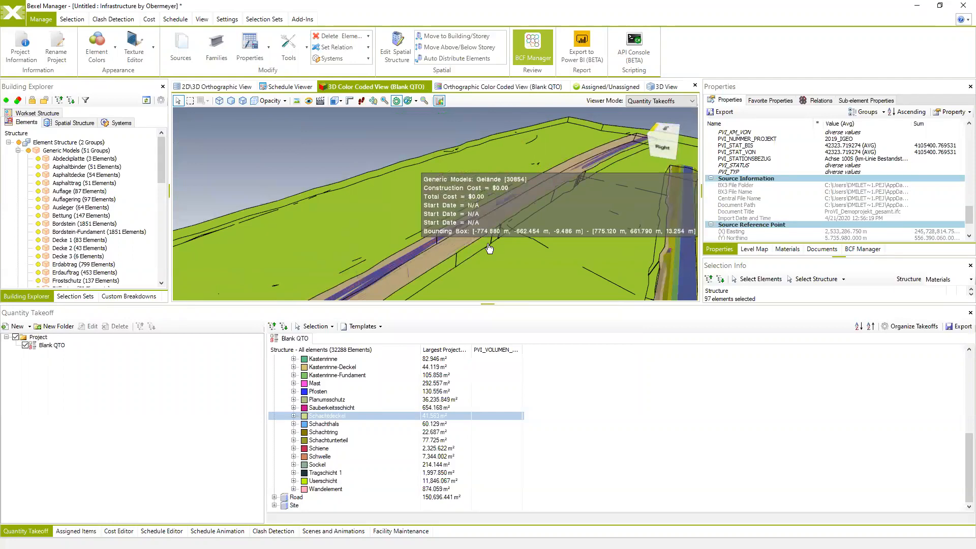
{"action": "scroll", "coordinate": [489, 247], "scroll_direction": "down", "scroll_amount": 2}
{"action": "middle_click_drag", "start_coordinate": [489, 247], "coordinate": [495, 202]}
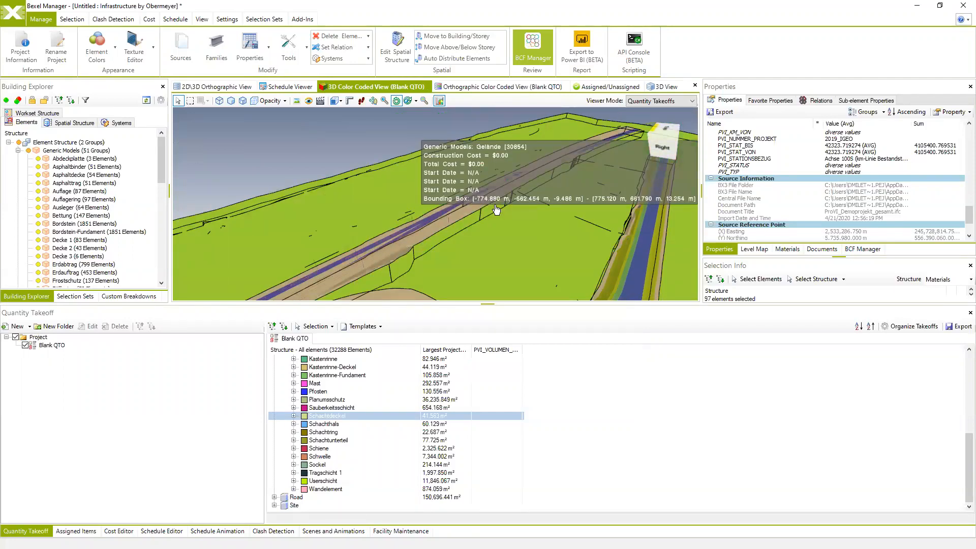
{"action": "middle_click_drag", "start_coordinate": [501, 212], "coordinate": [470, 198]}
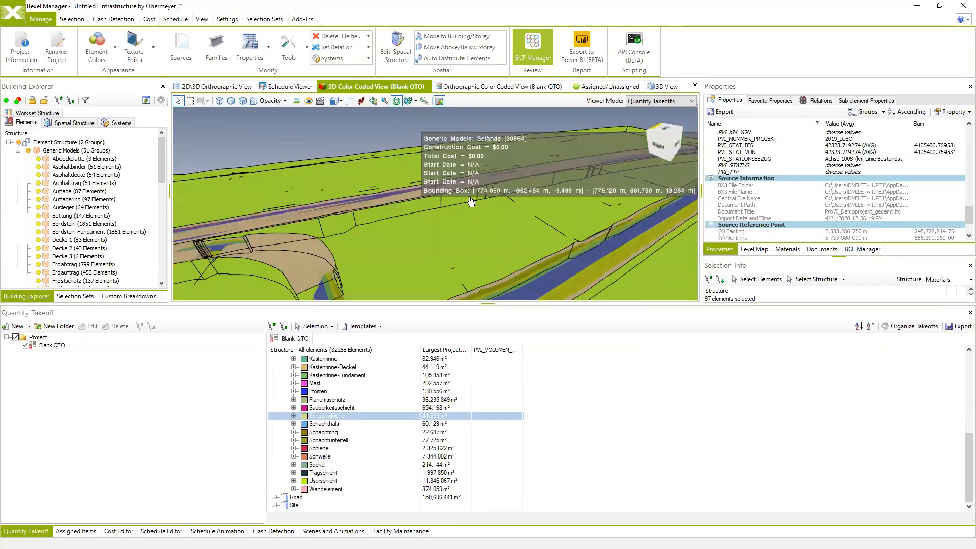